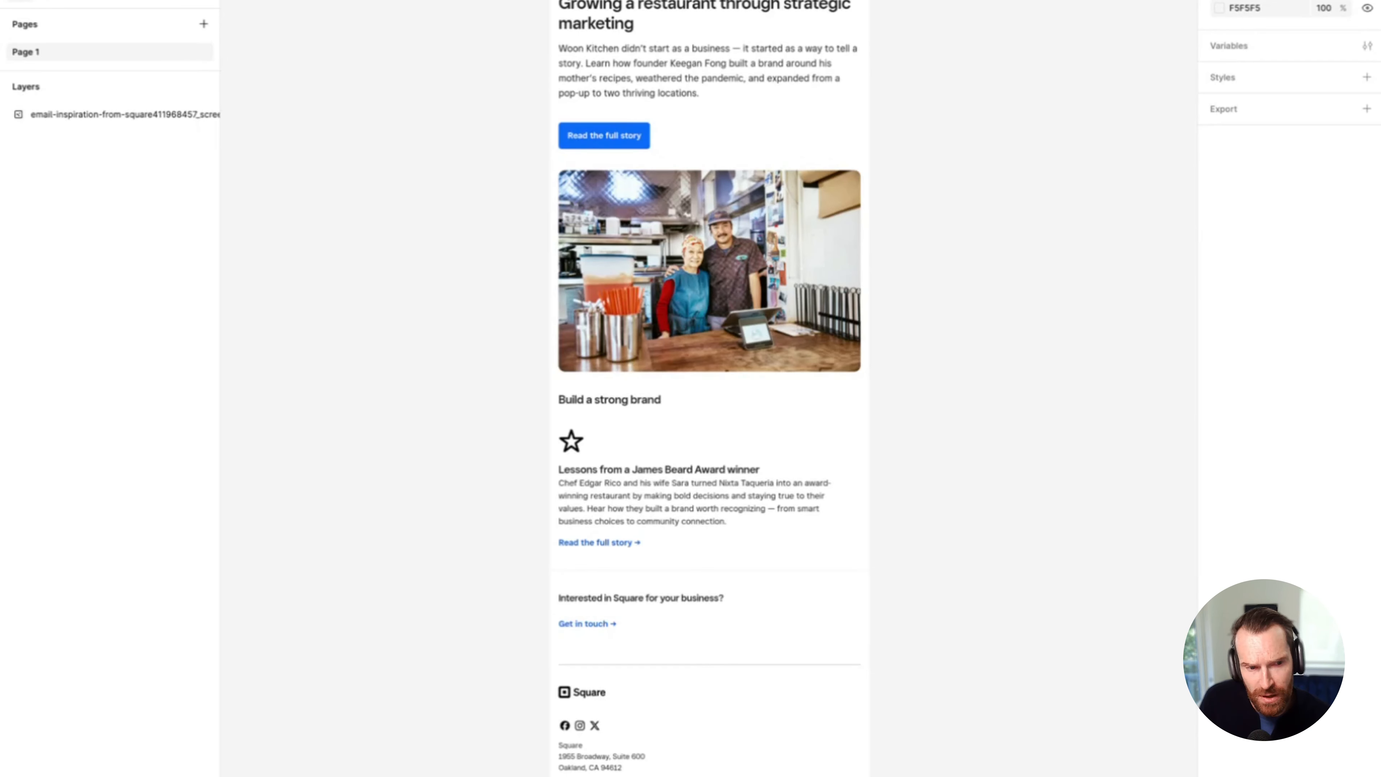
Step: Launch the Email Love → HTML Email Builder plugin and create a new email frame with it
key("super+k")
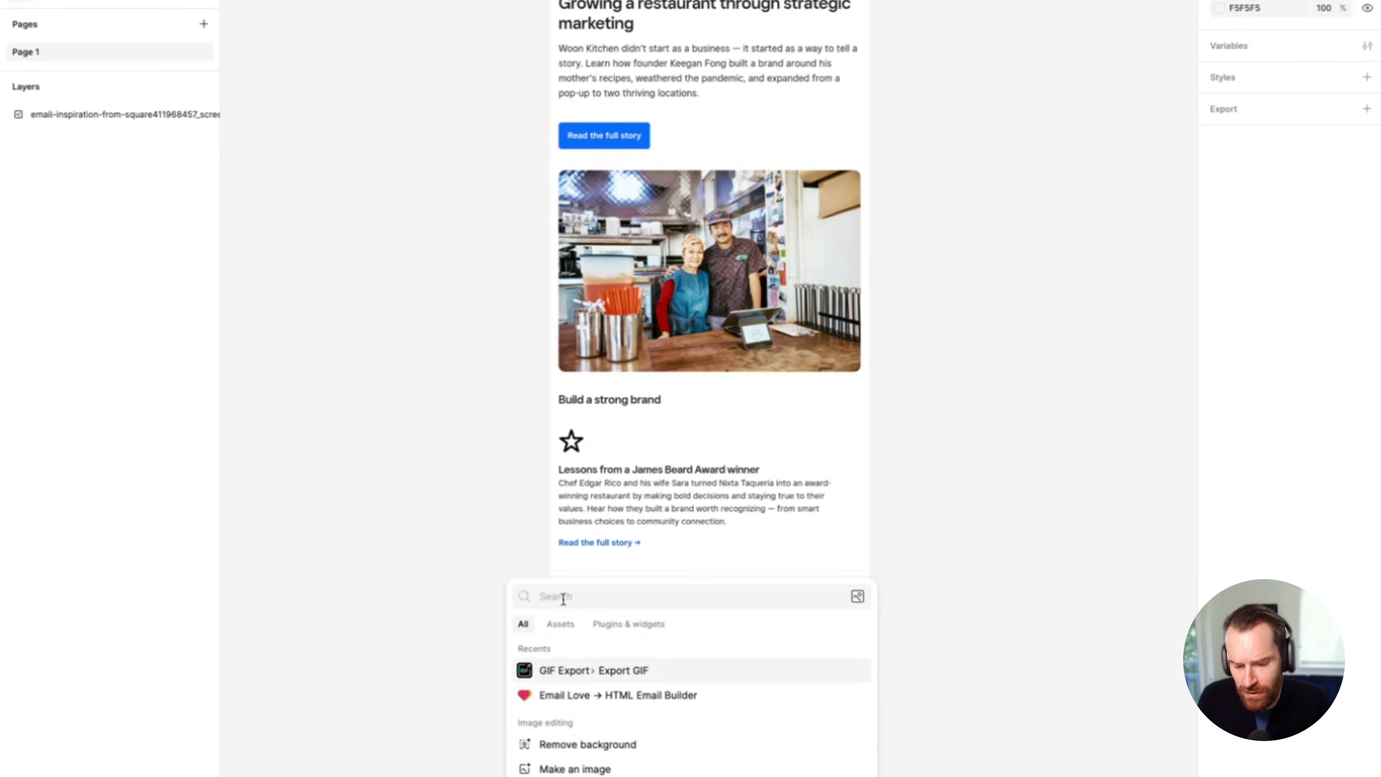
type("Email Love")
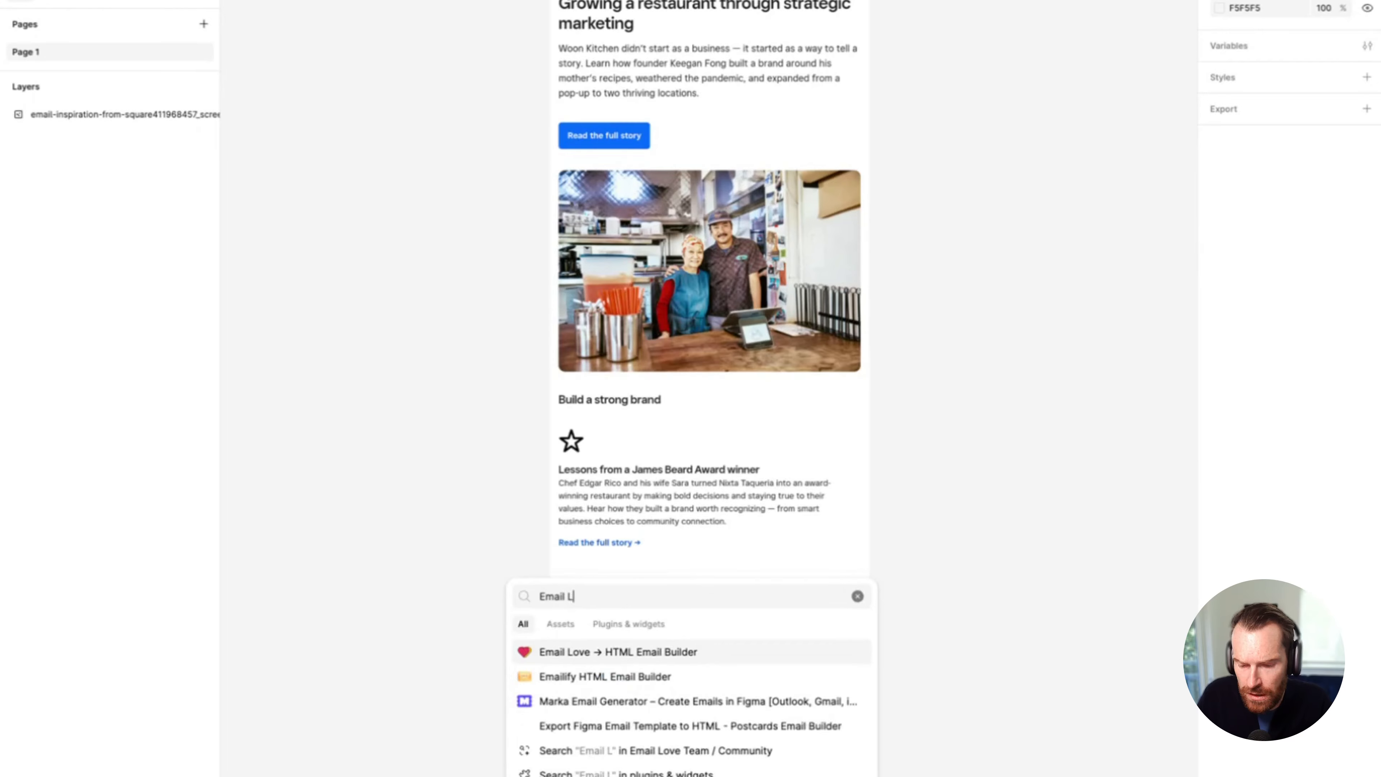
left_click(581, 656)
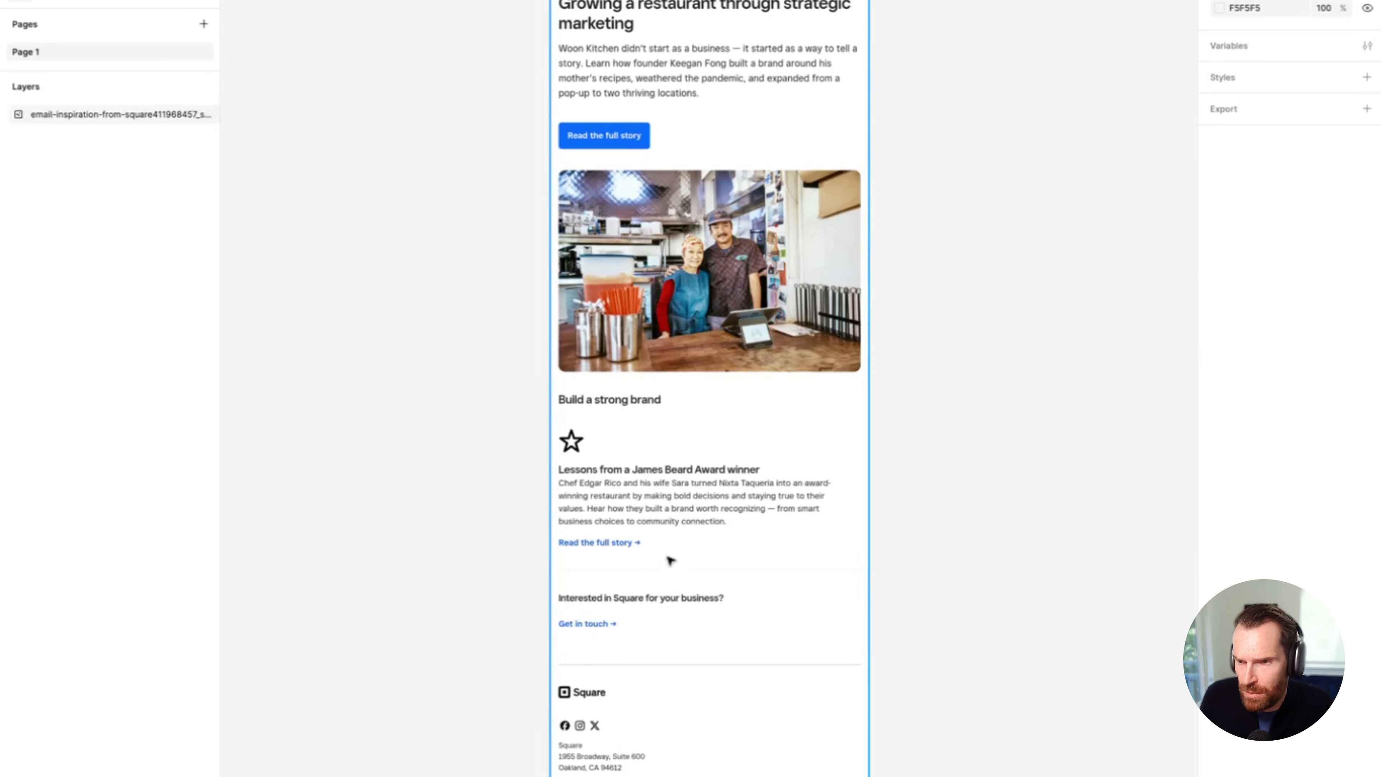
scroll(558, 392, "right", 5)
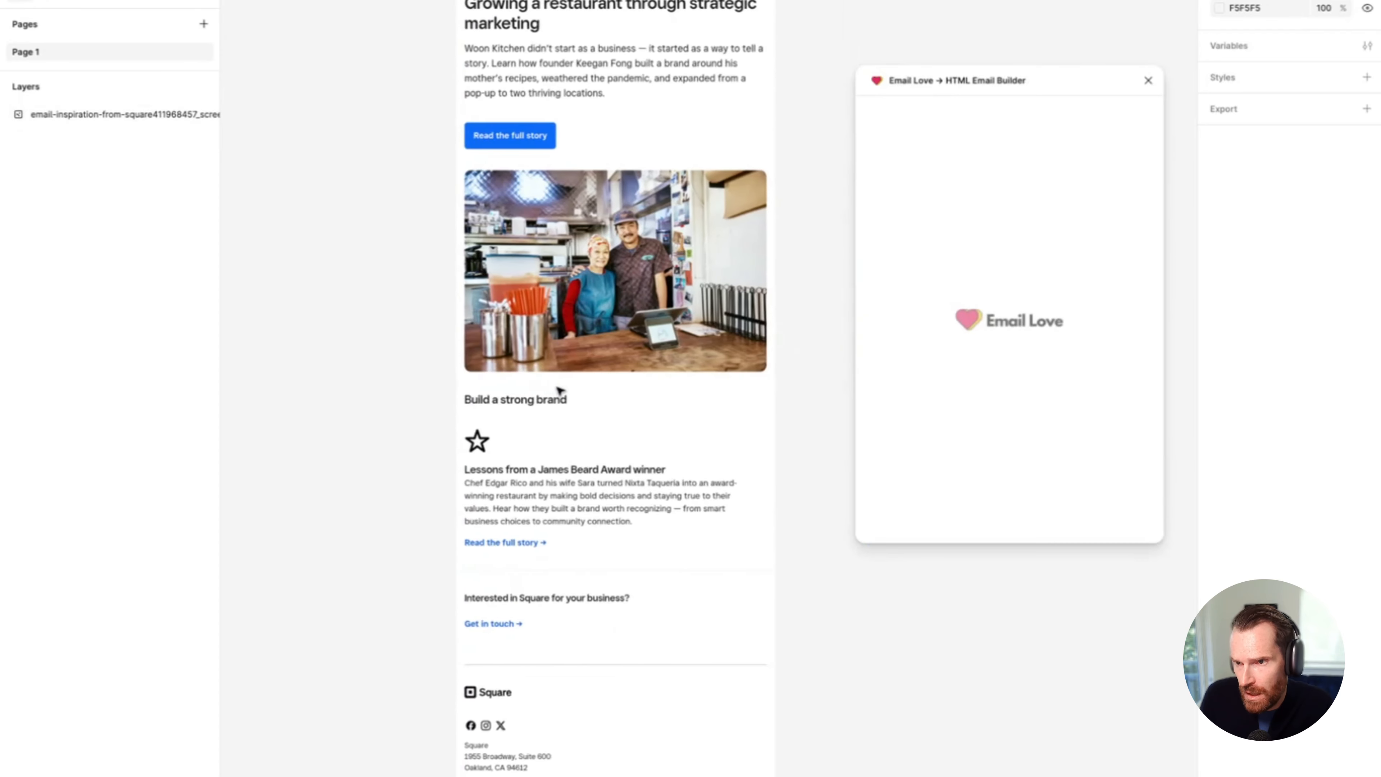
scroll(551, 391, "right", 5)
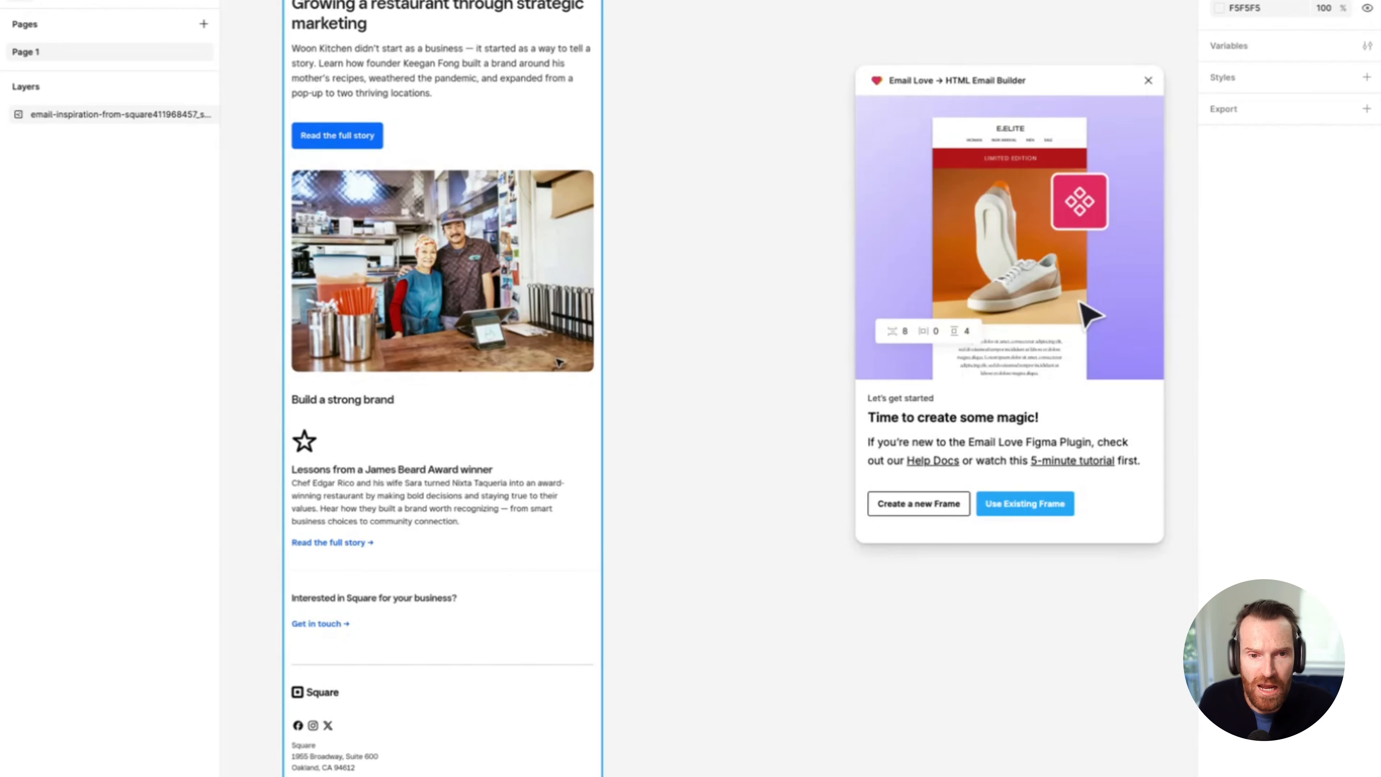
left_click(919, 507)
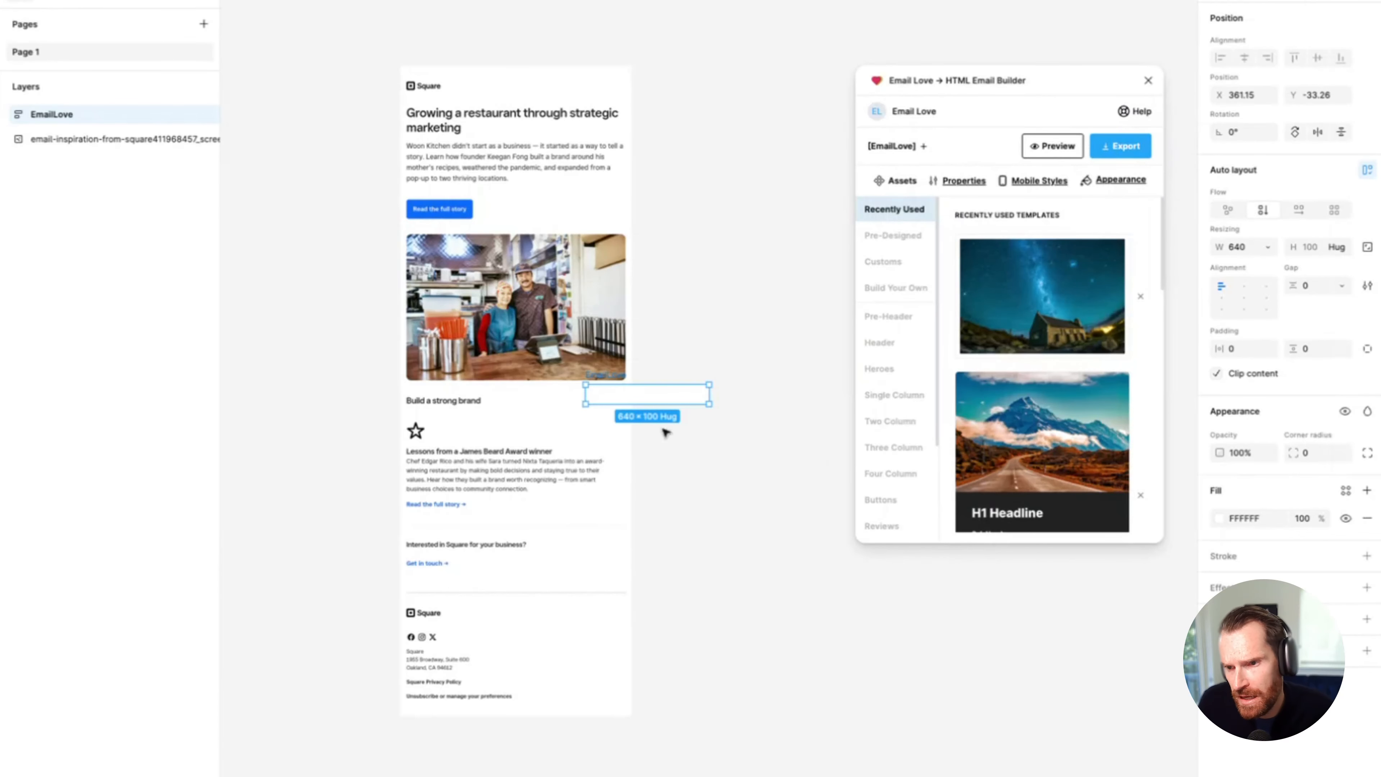
Step: Move the empty EmailLove frame to X 685, Y -1645 beside the reference email's top, and nudge the reference image to X -564, Y -1674
left_click_drag(641, 392, 703, 83)
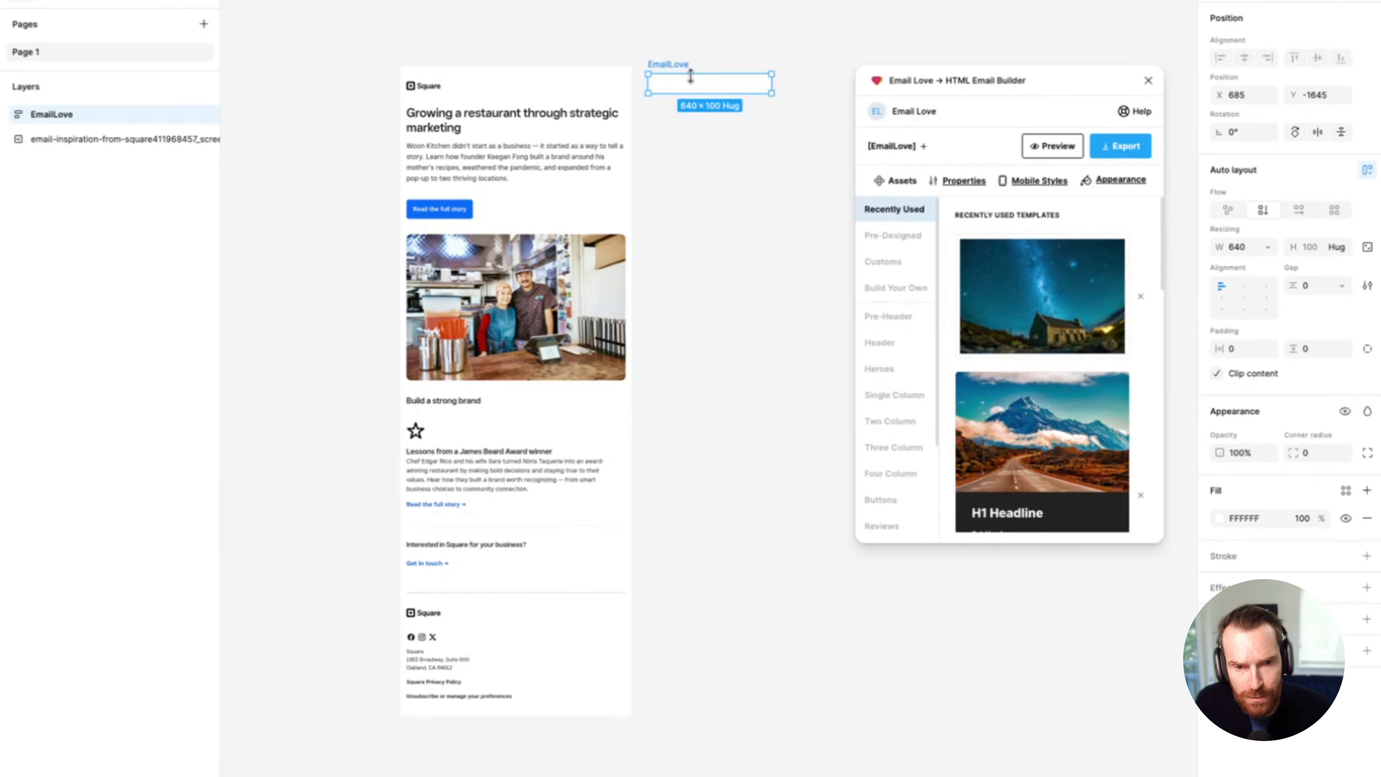
key("plus")
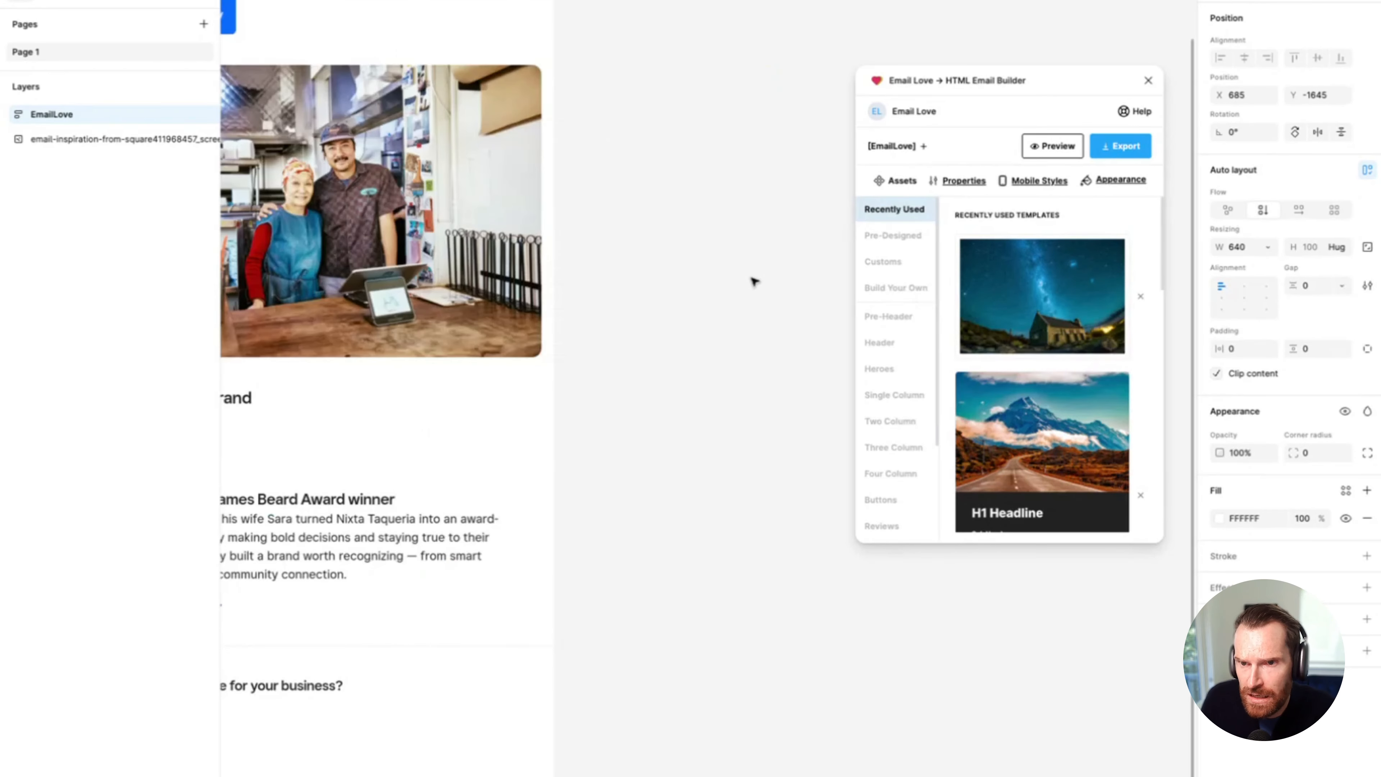
scroll(752, 281, "up", 5)
scroll(752, 281, "left", 3)
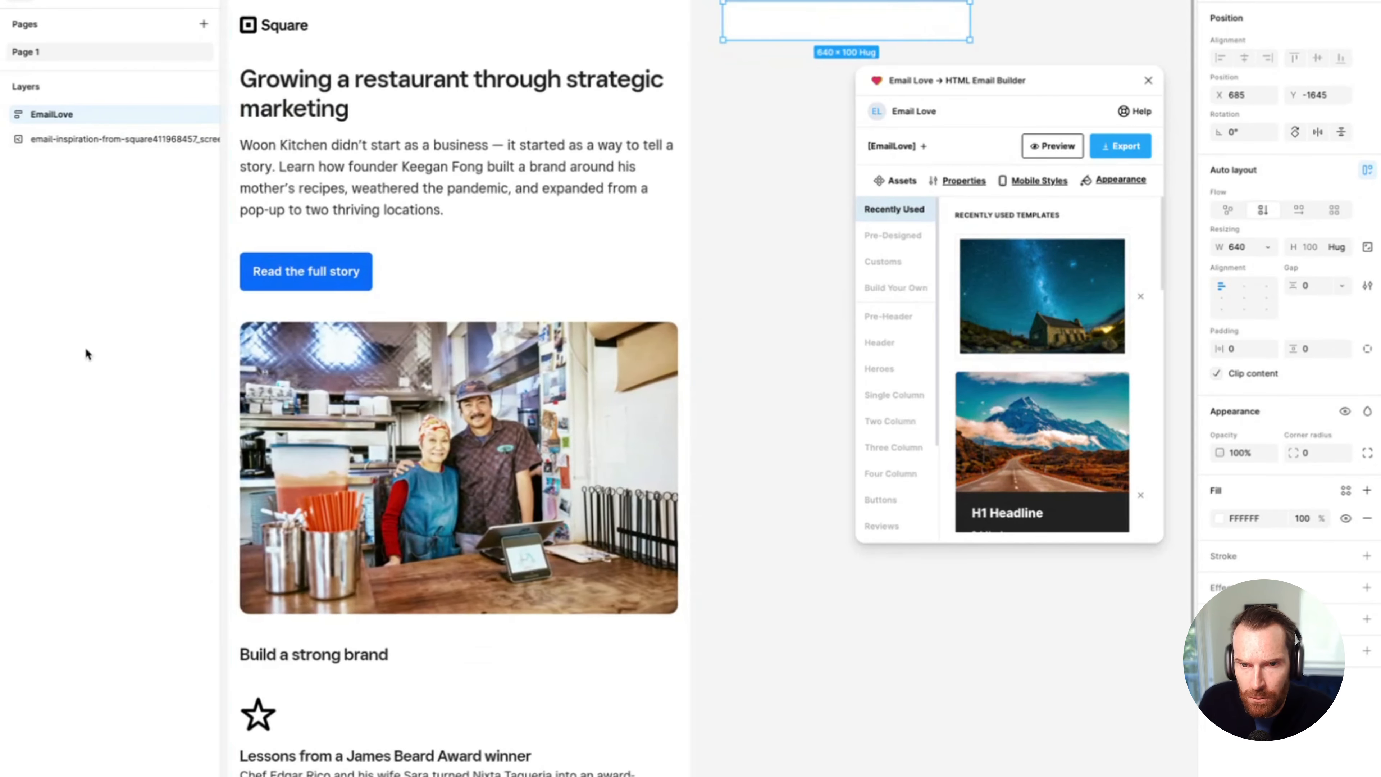
left_click(85, 353)
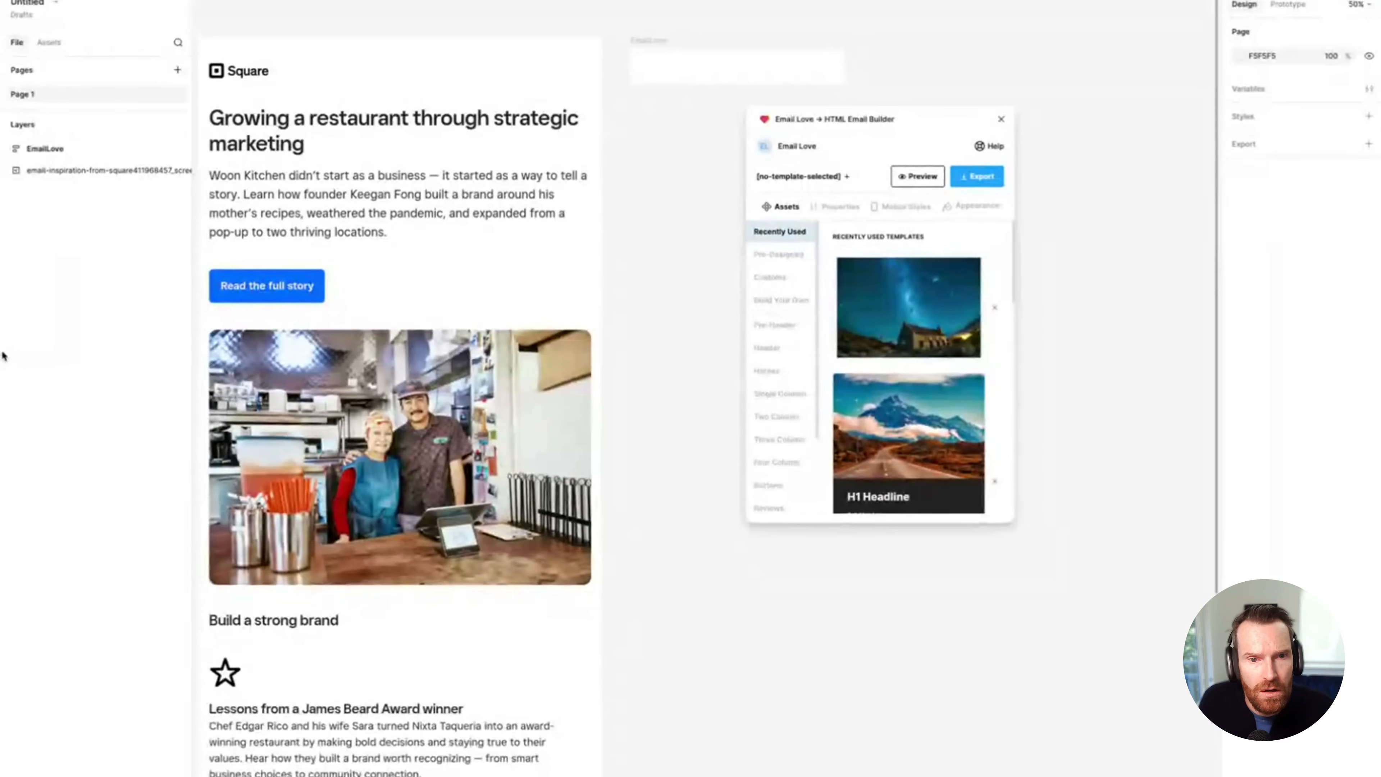
left_click(390, 300)
left_click_drag(446, 136, 453, 153)
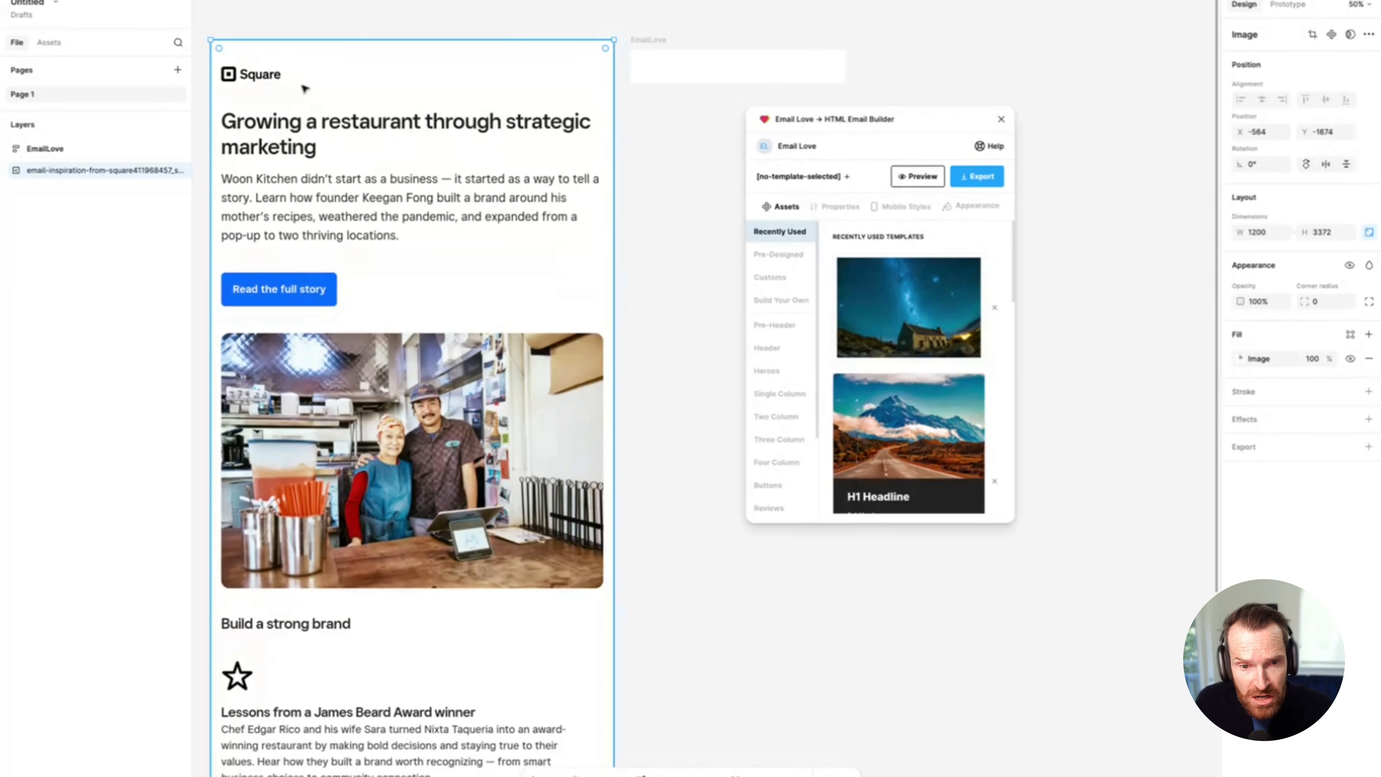
Step: Add the light grey header component with only a left-aligned Email Love logo to the email frame
left_click_drag(891, 120, 1049, 43)
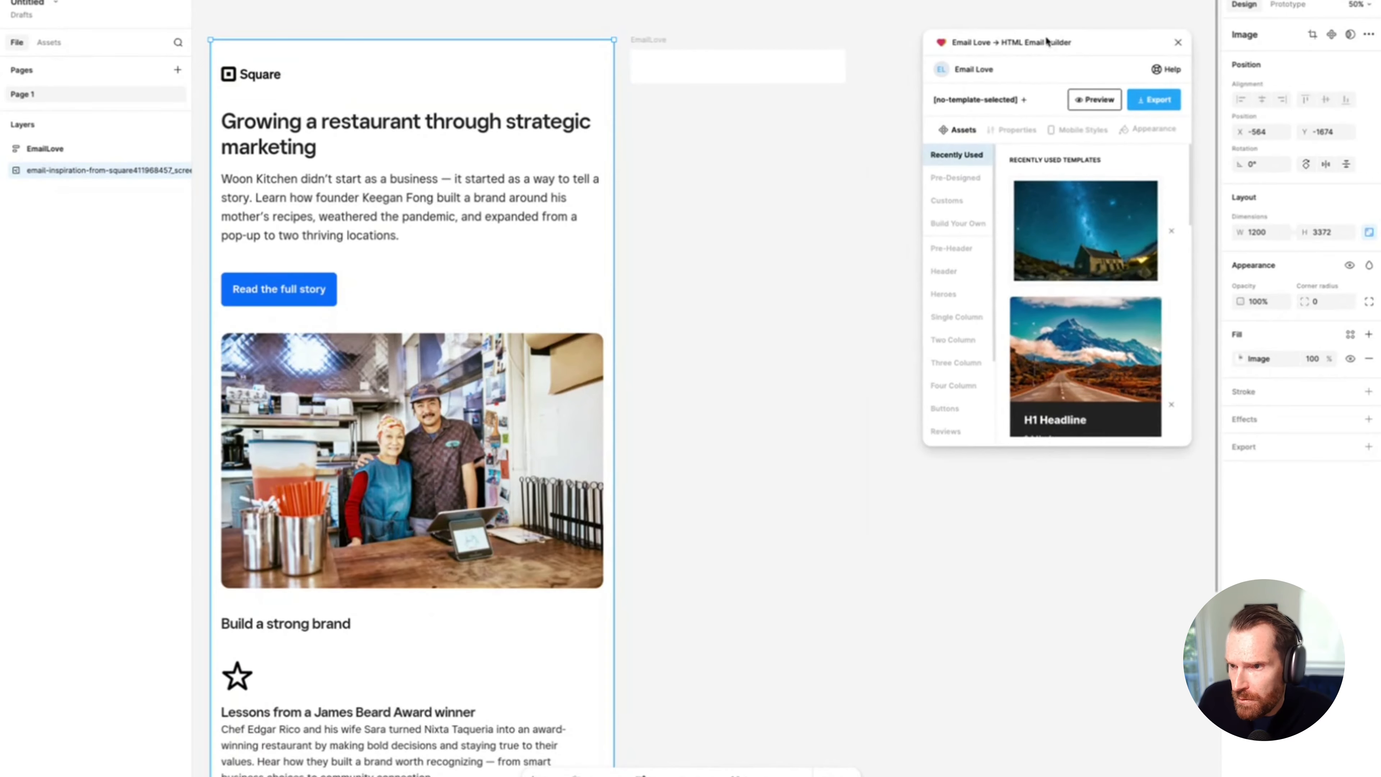
left_click(947, 275)
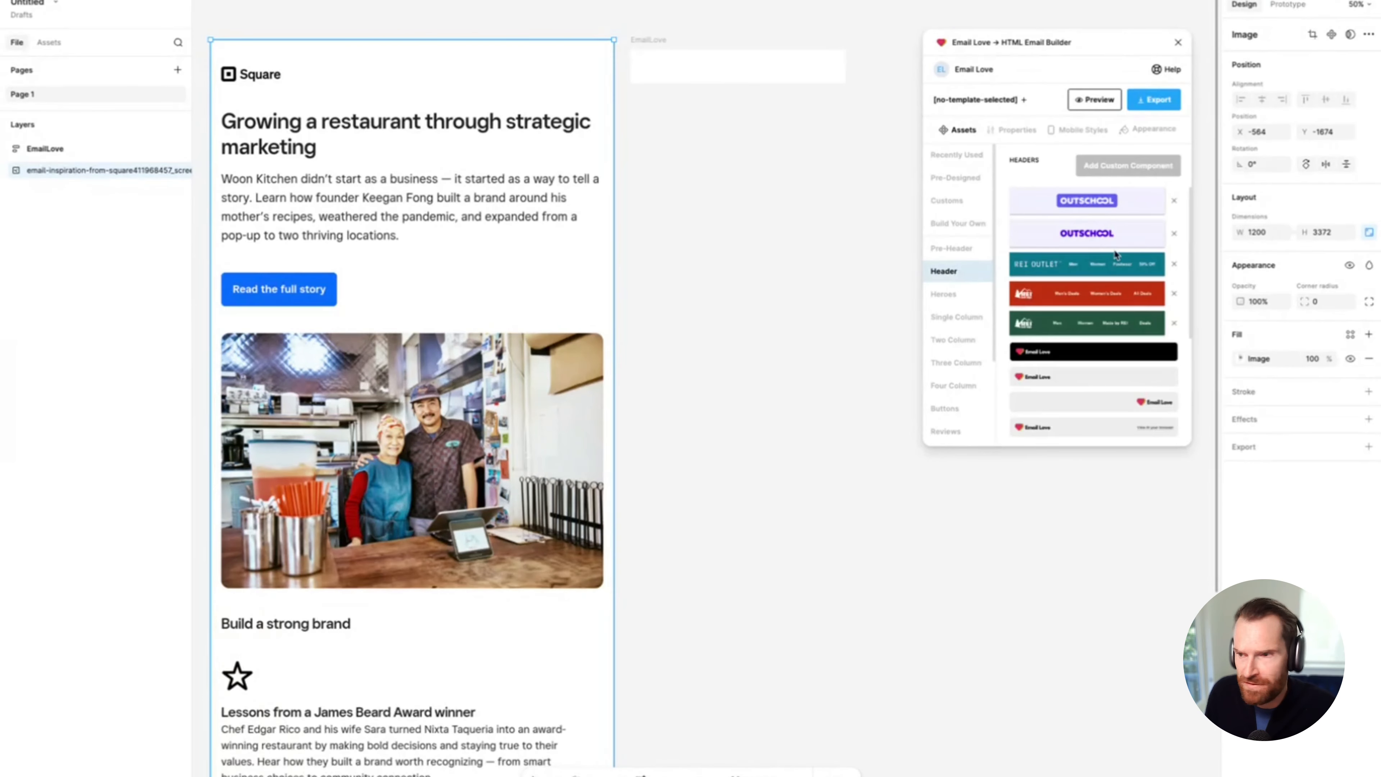
scroll(1082, 261, "down", 3)
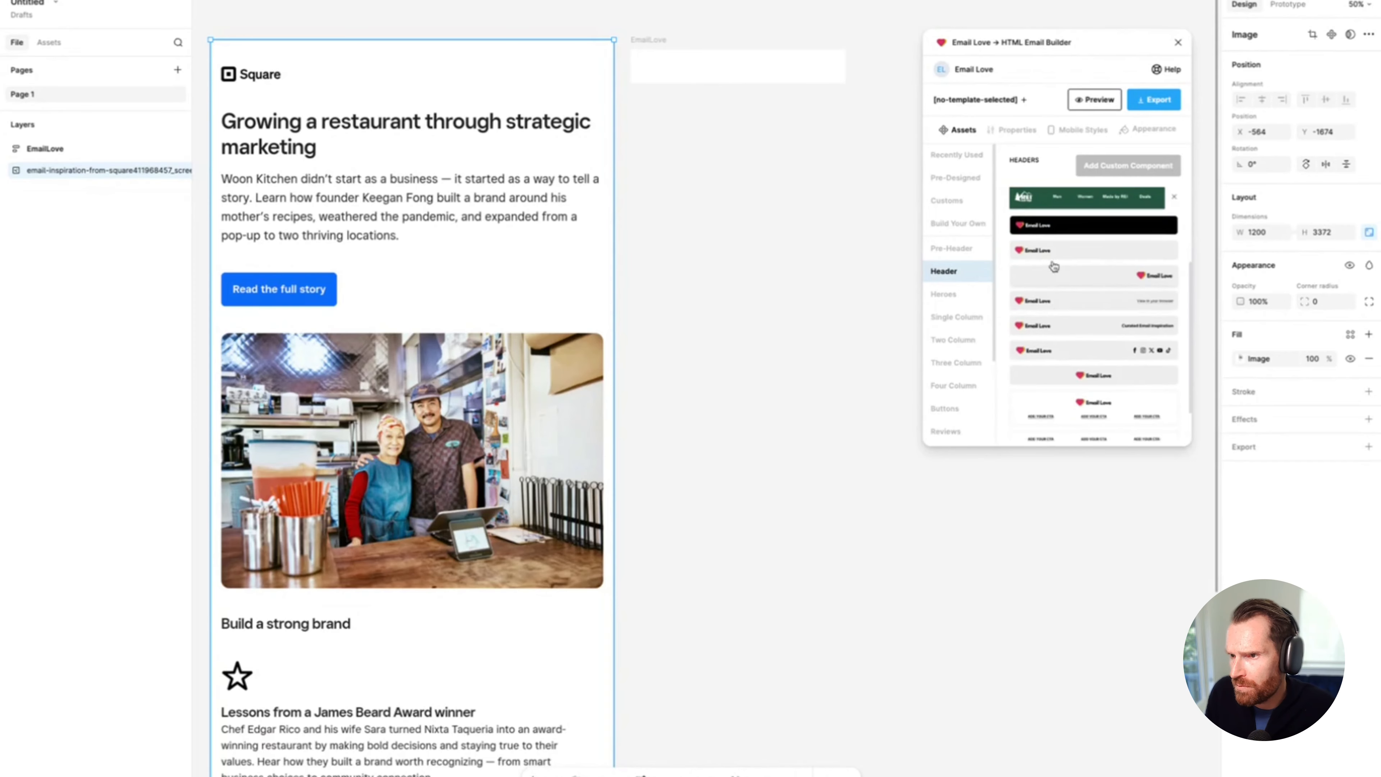
left_click(1041, 256)
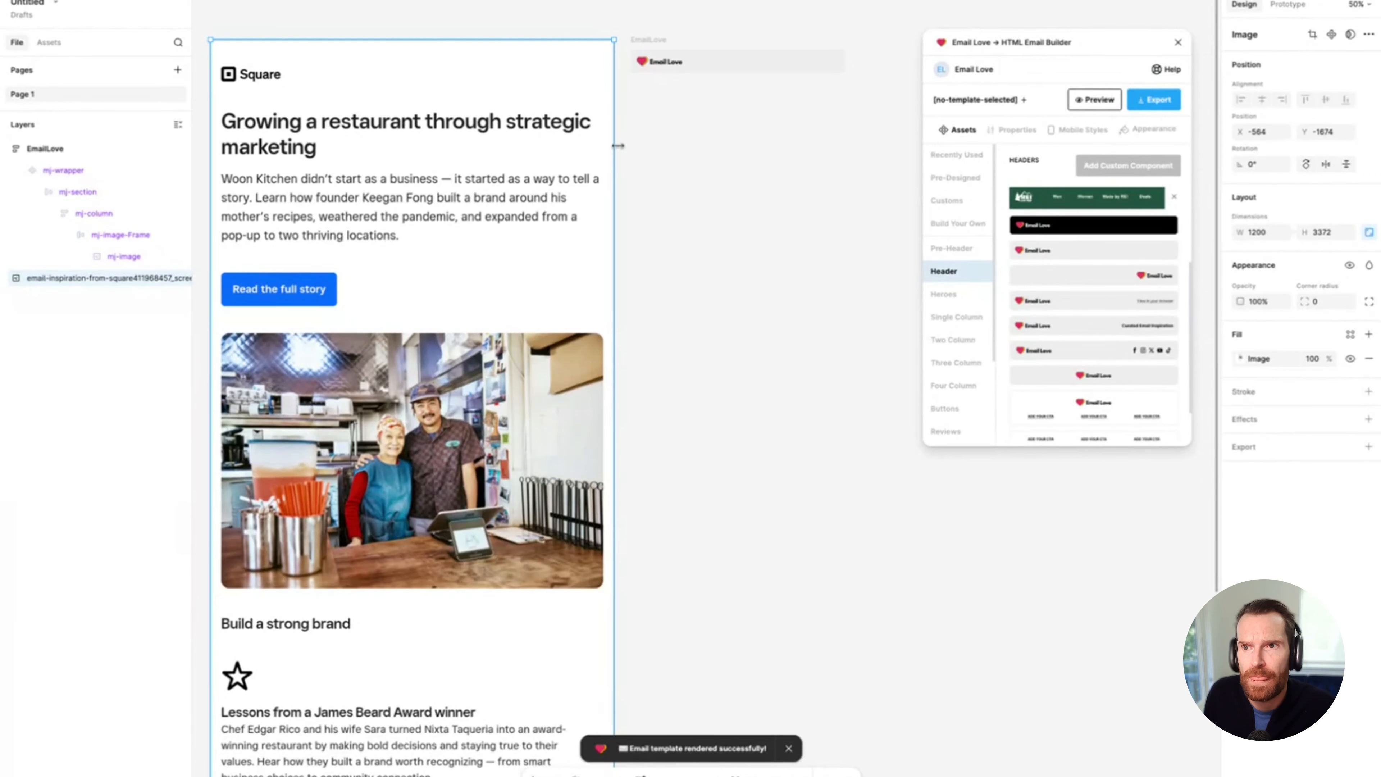
left_click(671, 101)
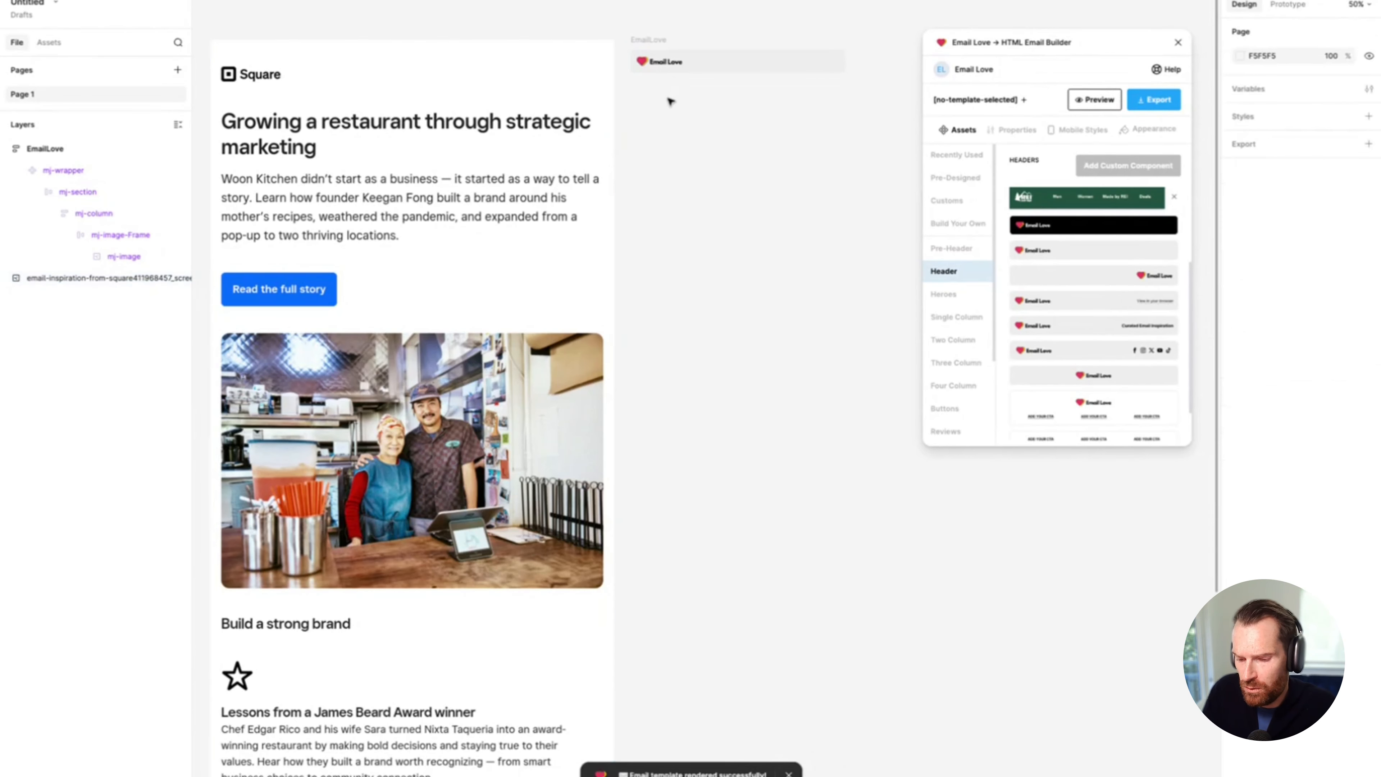
Step: Replace the header's Email Love logo image fill with the Square logo PNG from the Desktop folder
key("shift+0")
scroll(671, 101, "up", 6)
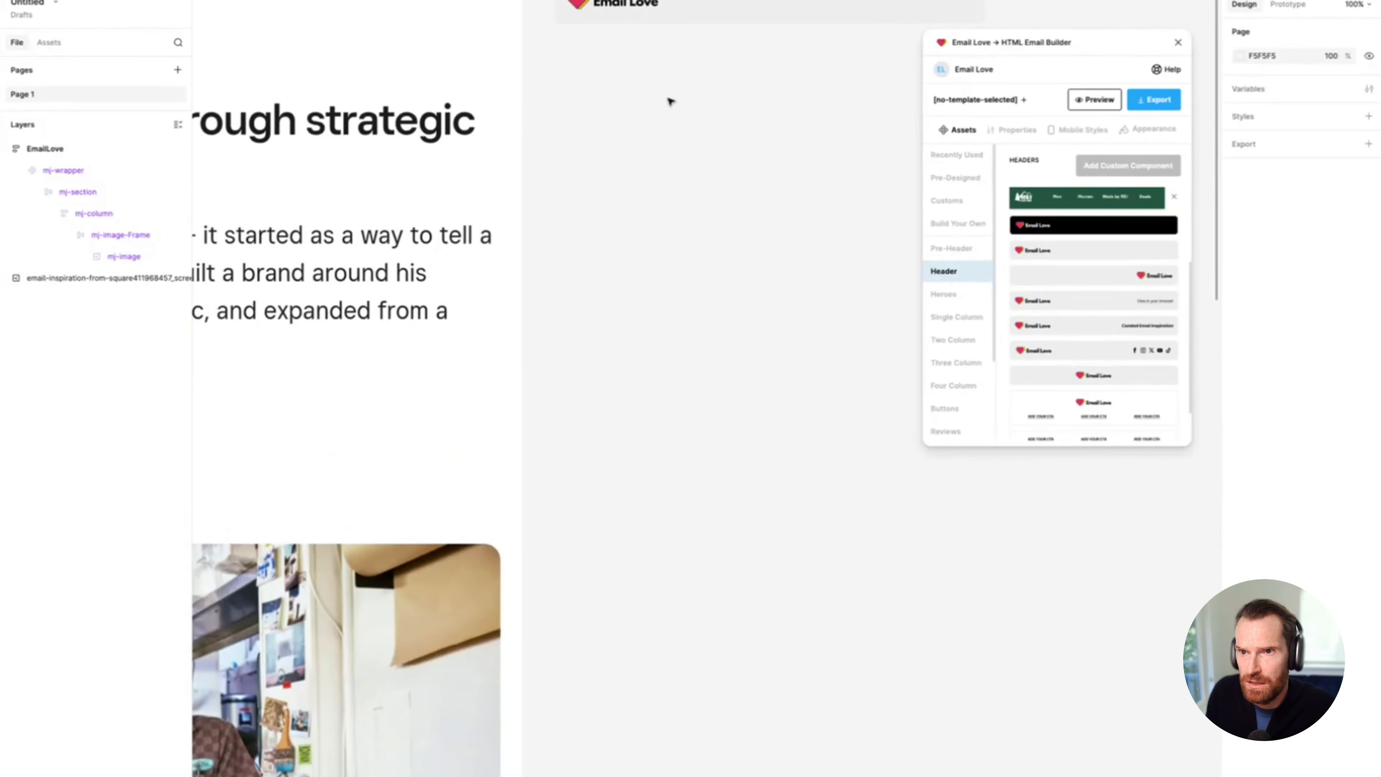
left_click_drag(960, 47, 1053, 94)
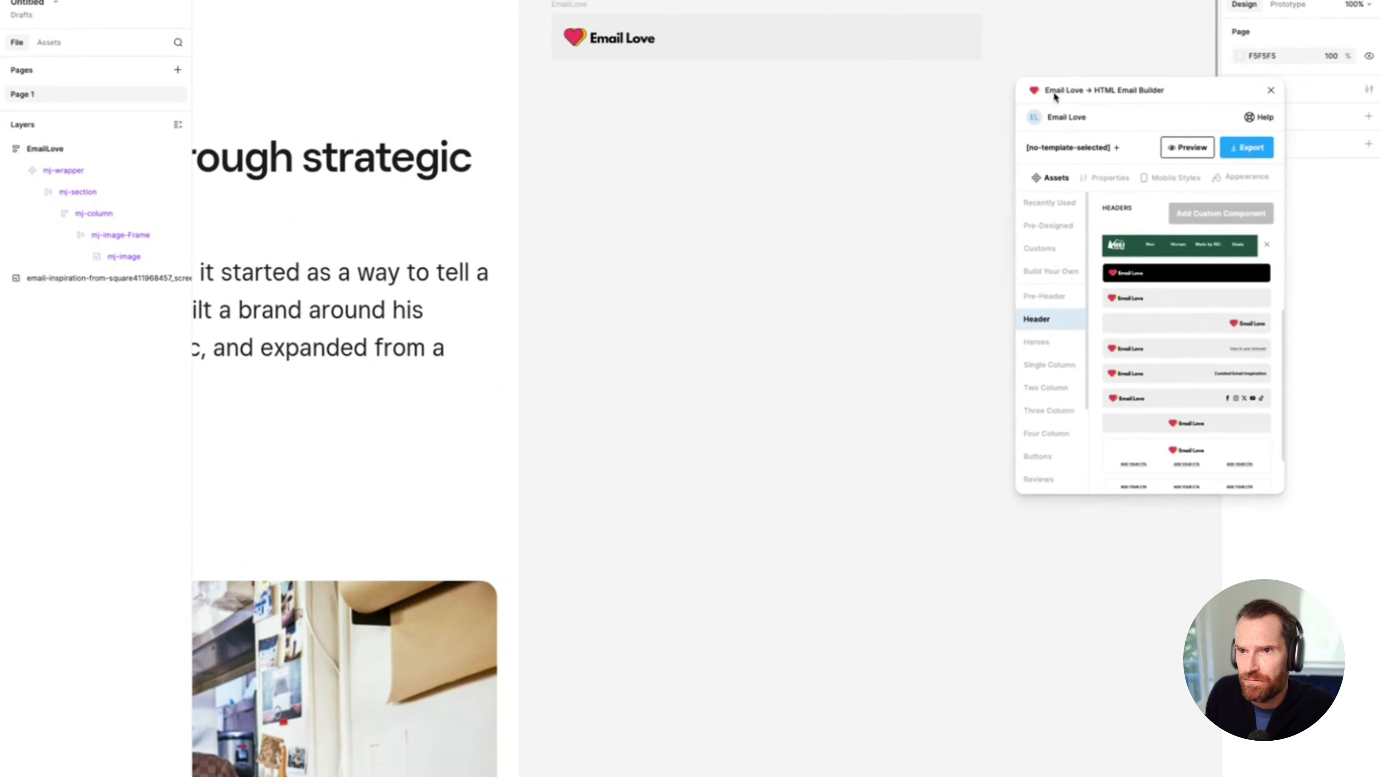
left_click(608, 43)
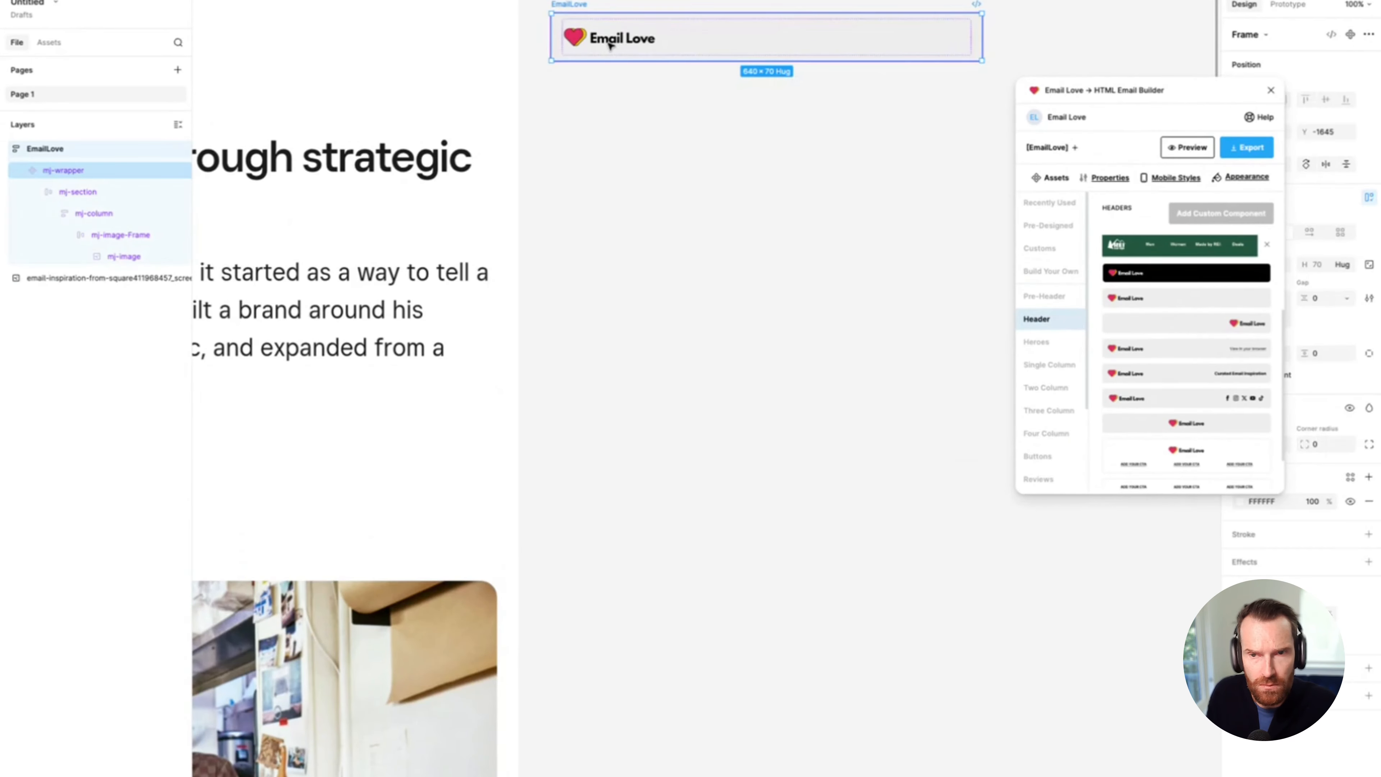
double_click(610, 44)
double_click(610, 44)
double_click(610, 45)
double_click(610, 45)
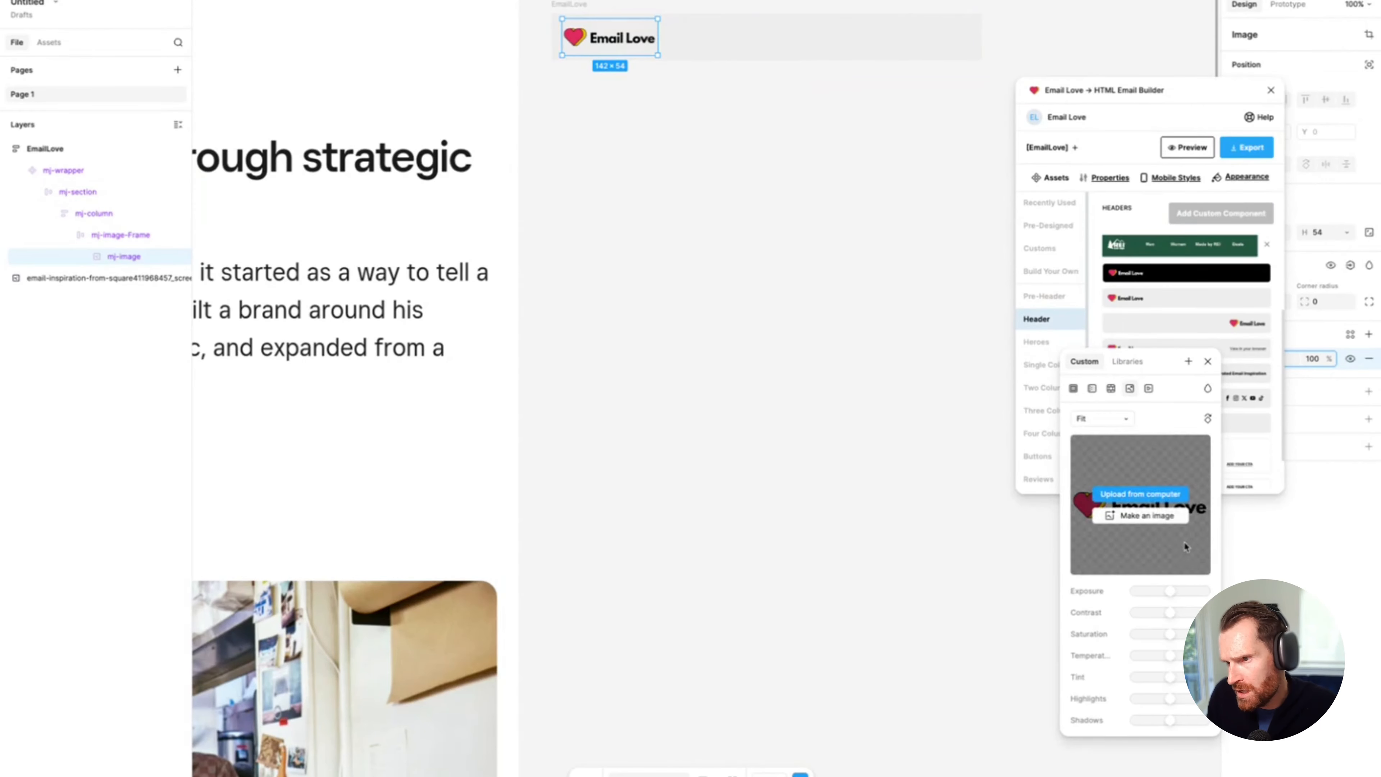
left_click(1143, 495)
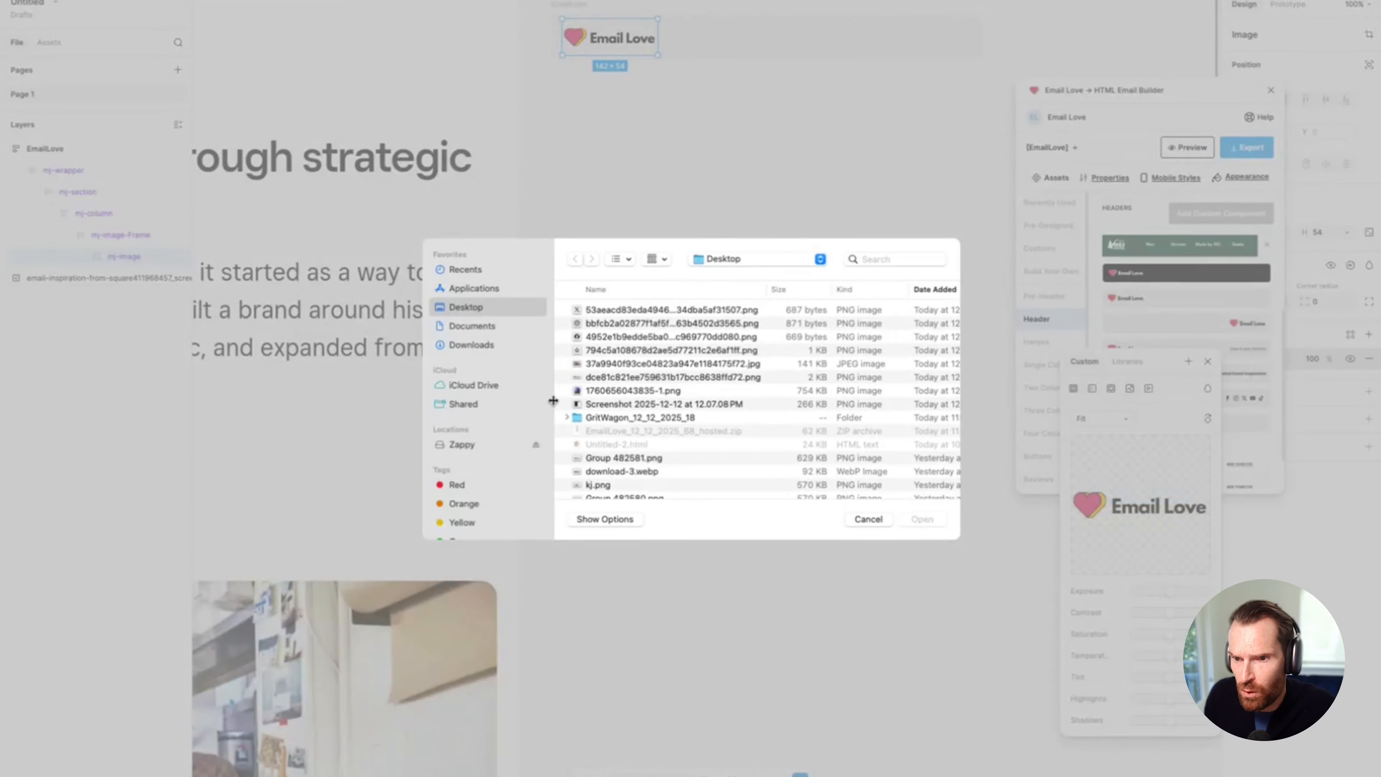
double_click(598, 380)
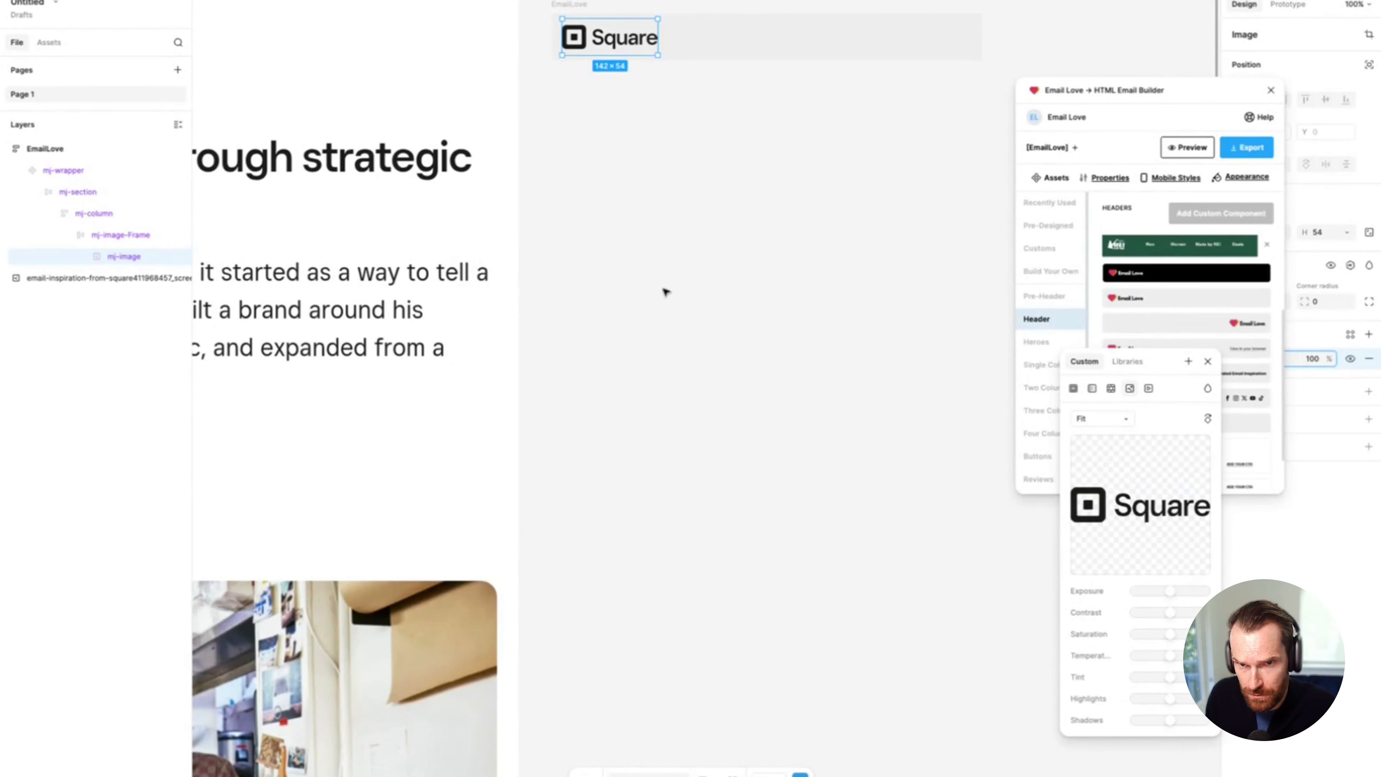
Step: Set the fill of the header's mj-wrapper to white (FFFFFF)
key("super+minus")
scroll(555, 273, "left", 1)
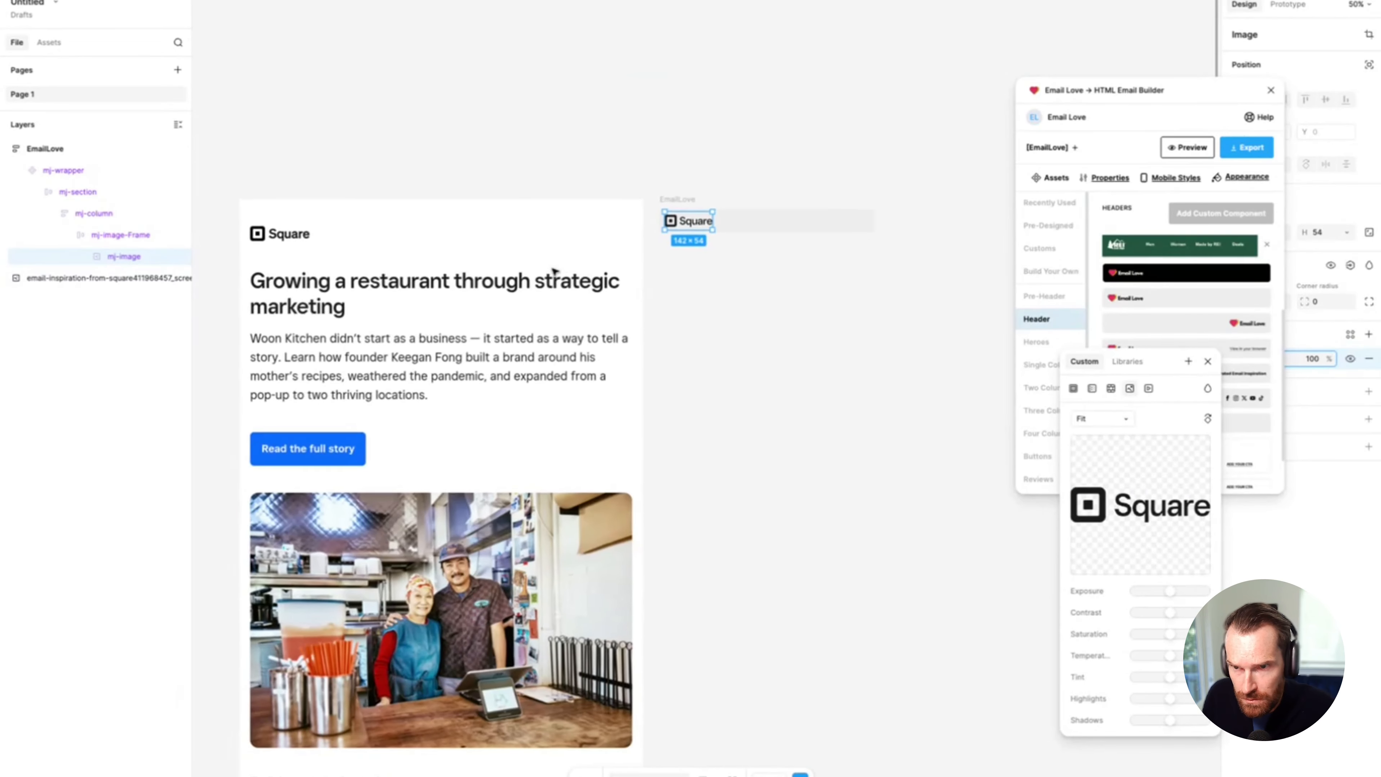
left_click(765, 364)
left_click(771, 220)
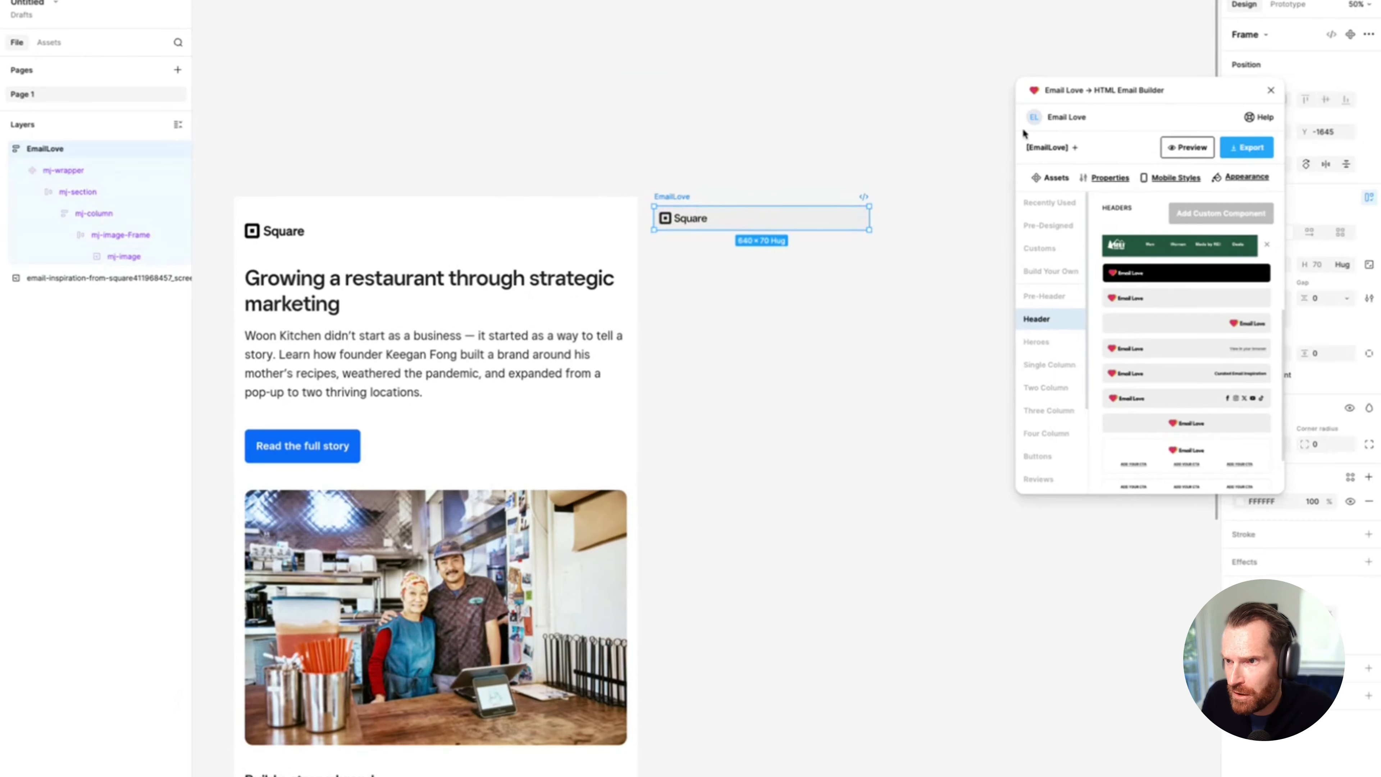
left_click_drag(1055, 98, 929, 161)
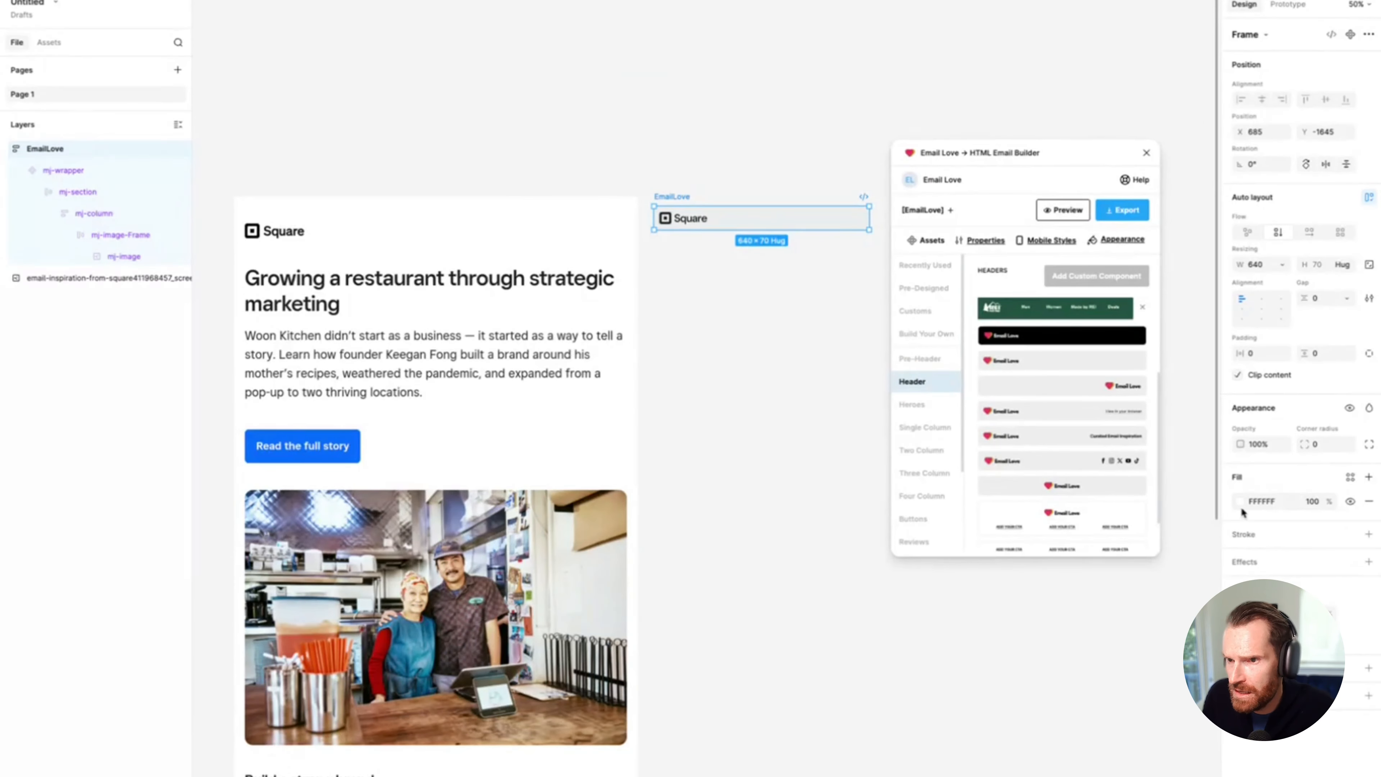
left_click(104, 170)
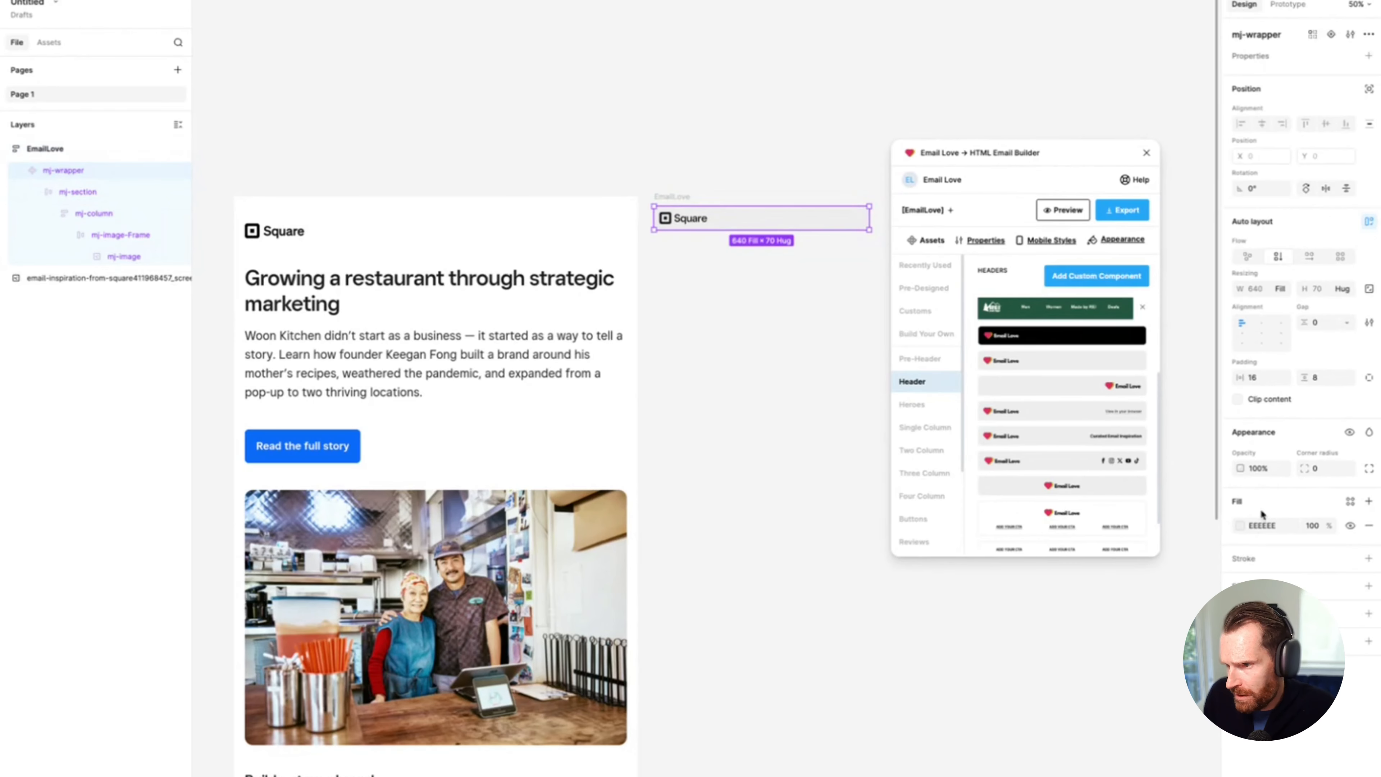
left_click(1241, 526)
left_click_drag(1131, 591, 1039, 557)
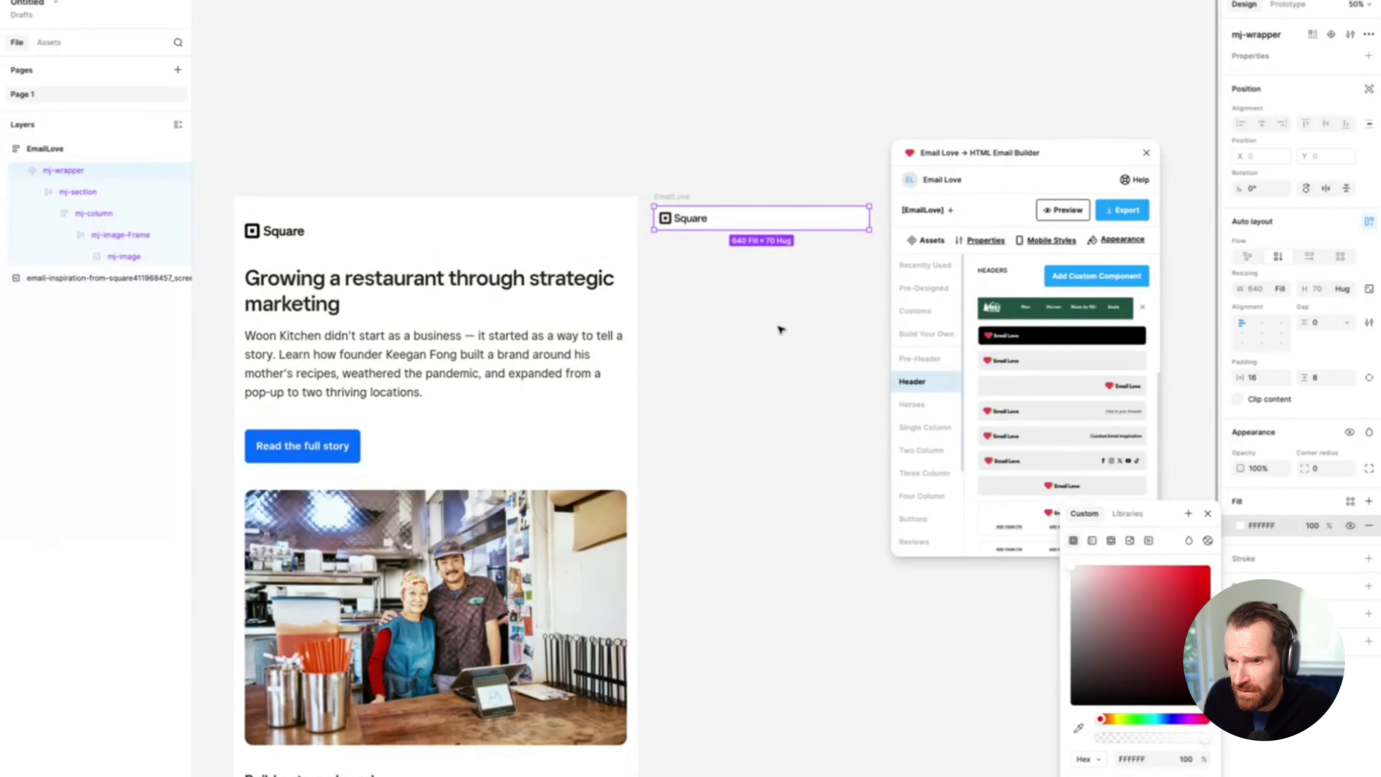
left_click(673, 220)
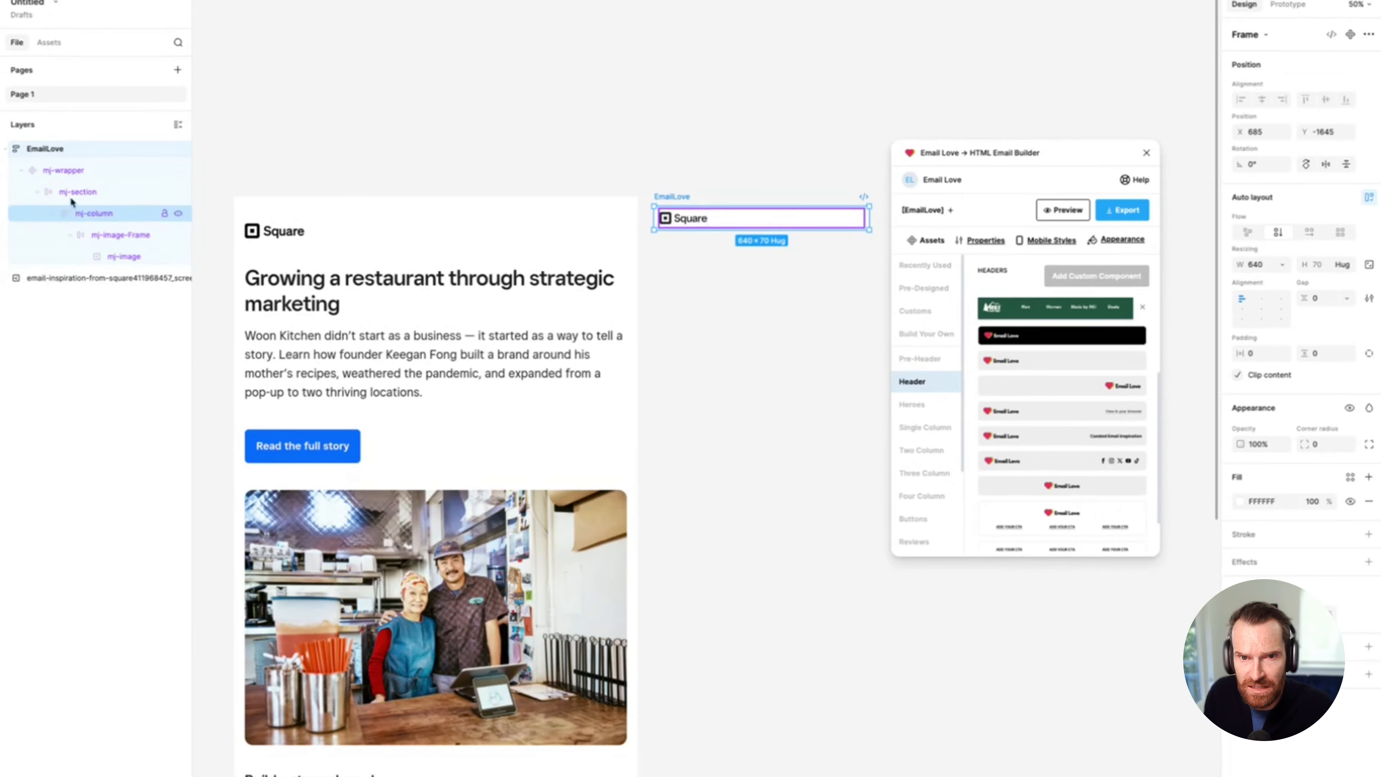
Step: Switch the header's mj-wrapper to individual padding per side and set its top padding to 35
left_click(63, 171)
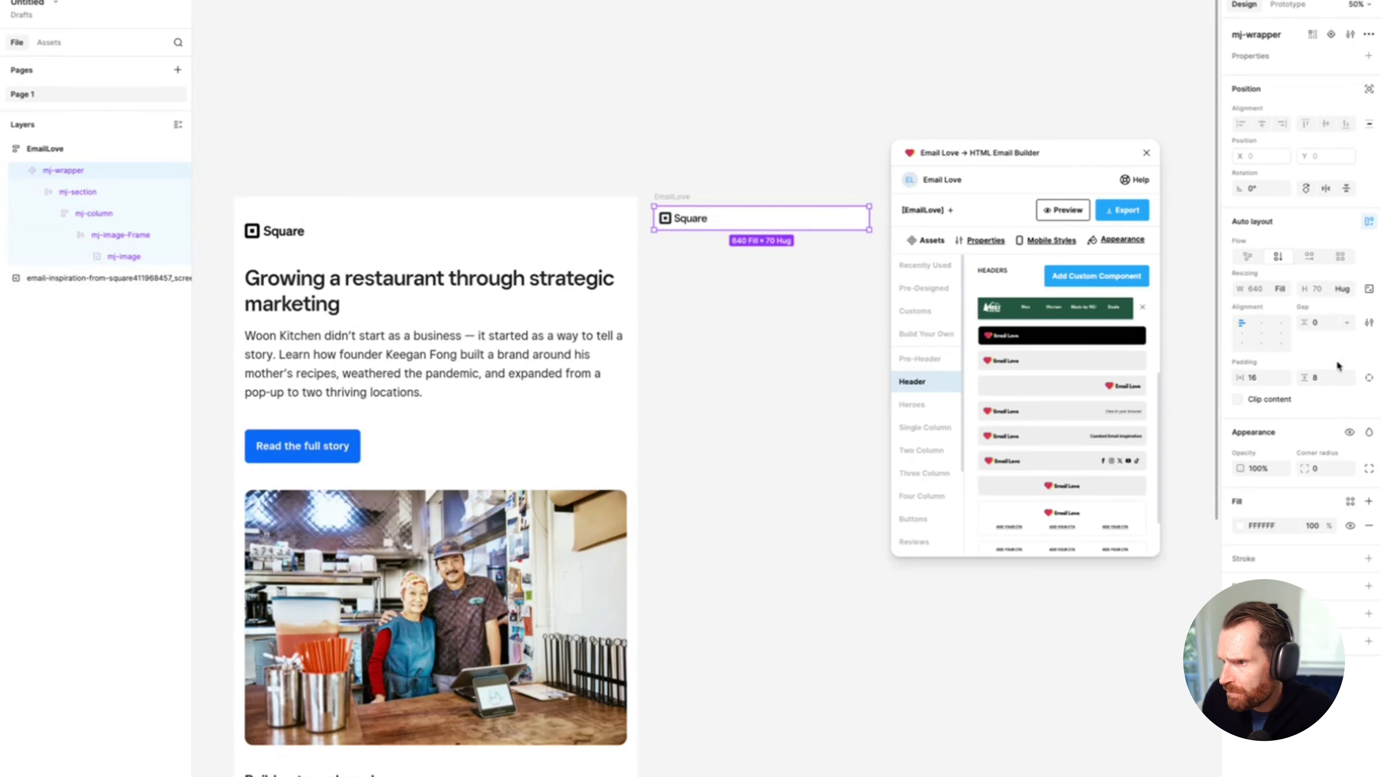
left_click(1370, 378)
left_click(1332, 381)
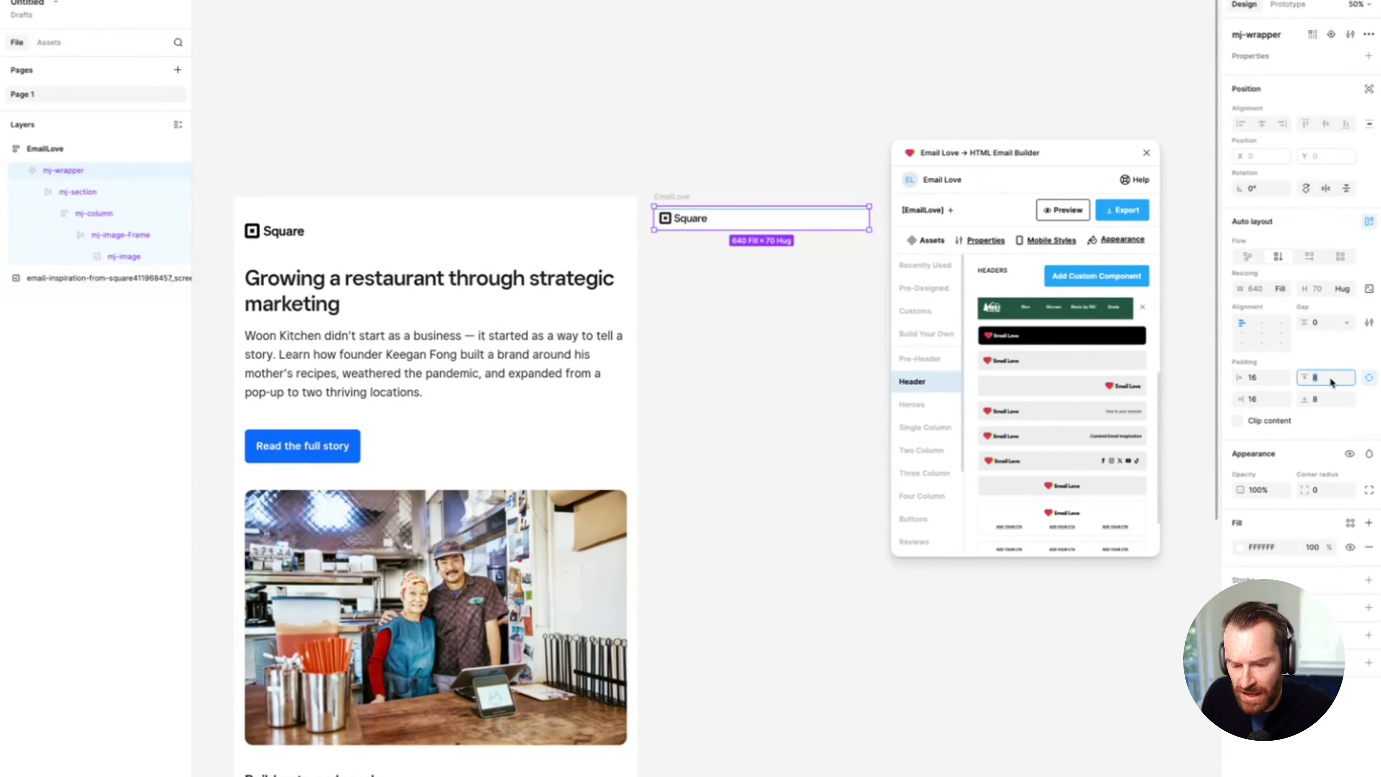
type("35")
key("Return")
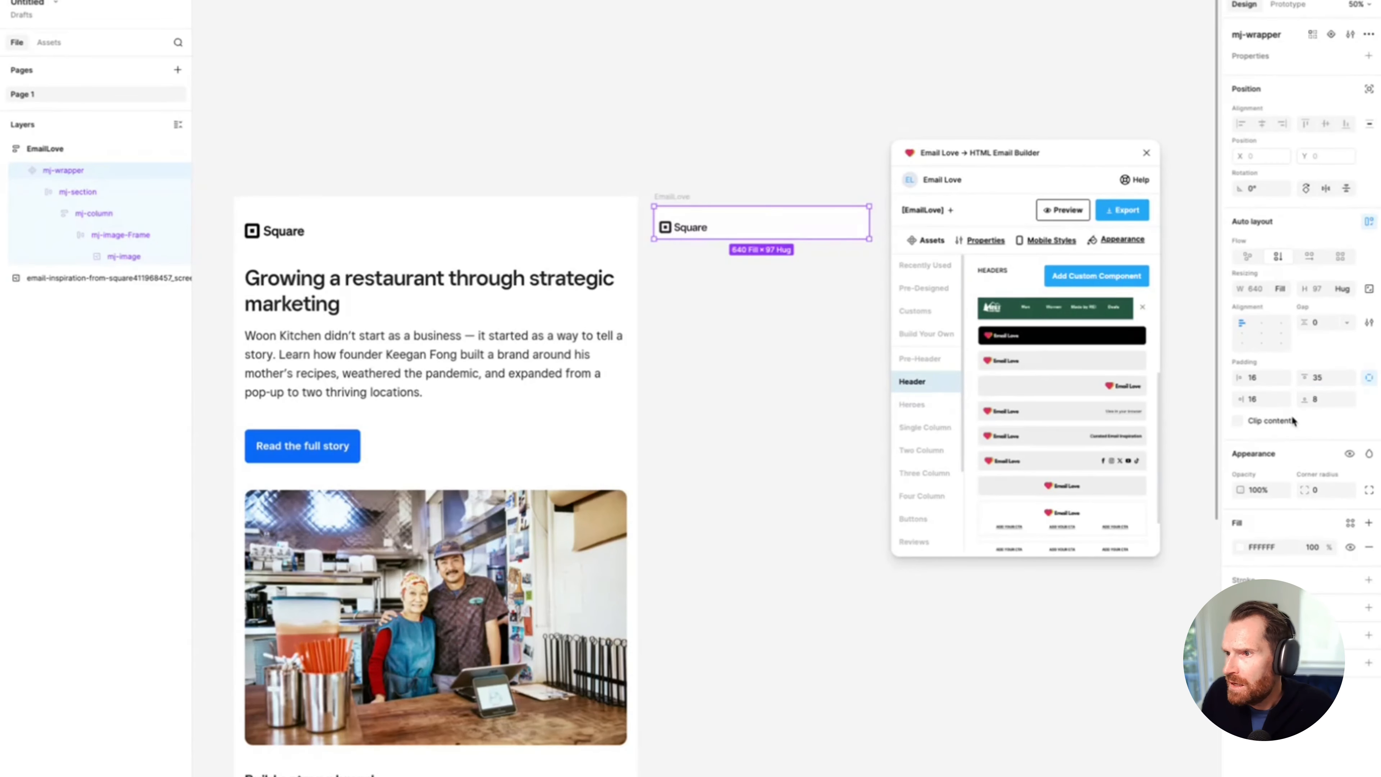
Step: Set the left and right padding of the header's mj-wrapper to 20 each
left_click(1263, 379)
type("20")
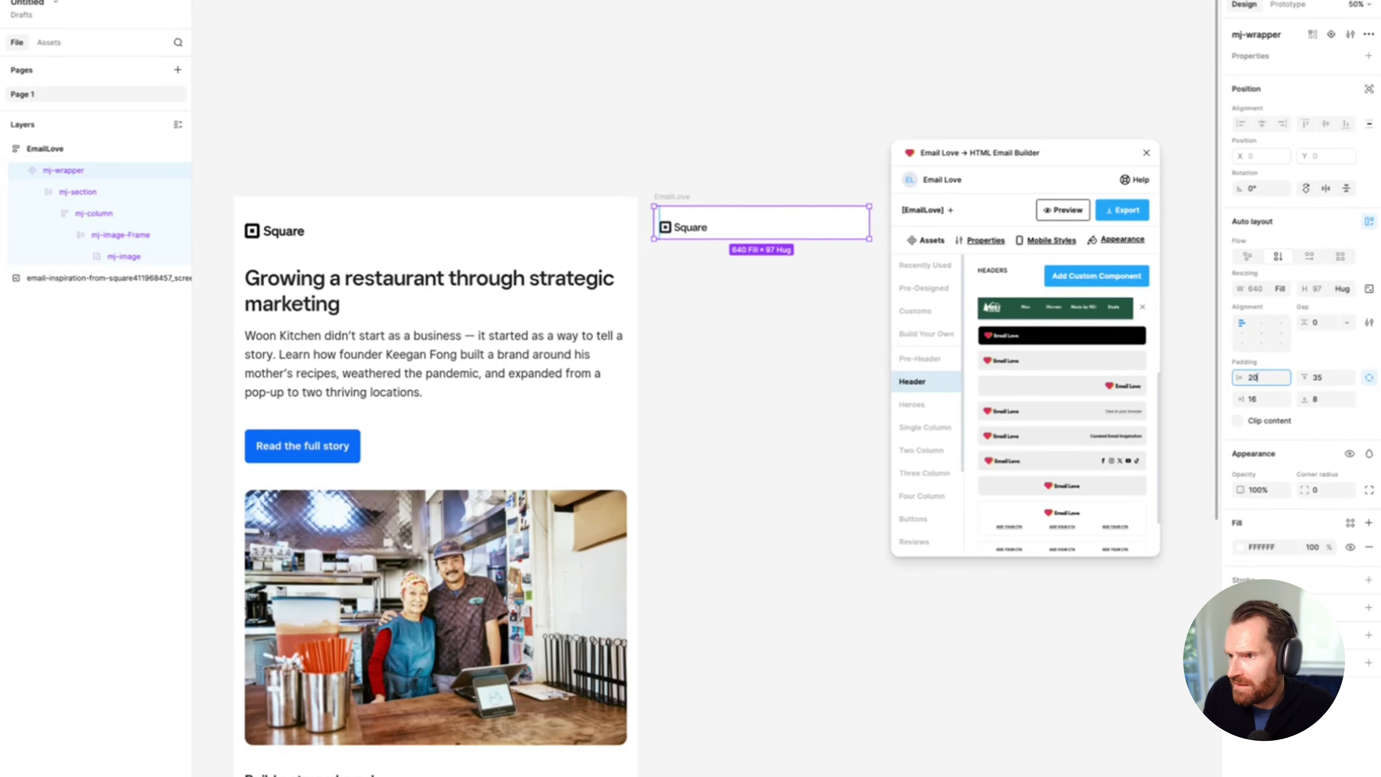
left_click(1256, 398)
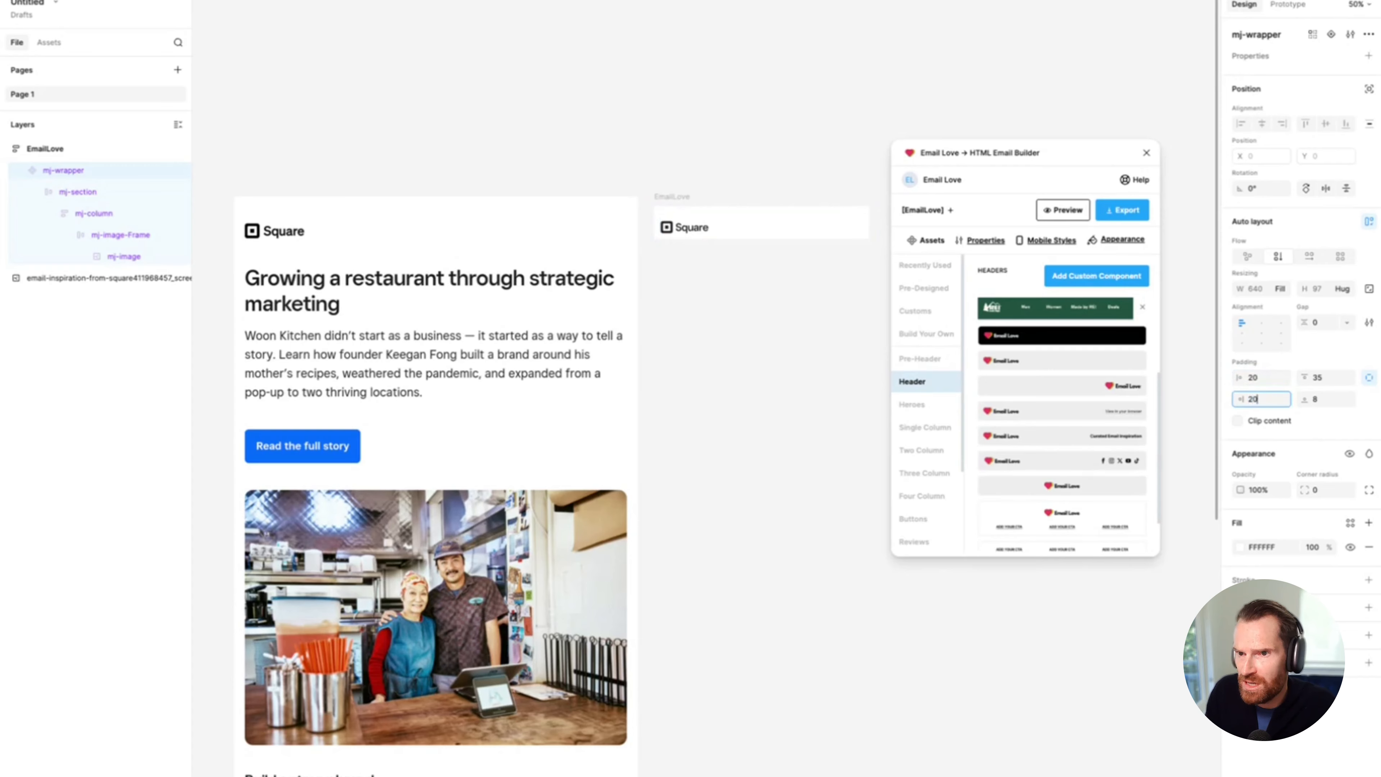
left_click(1318, 437)
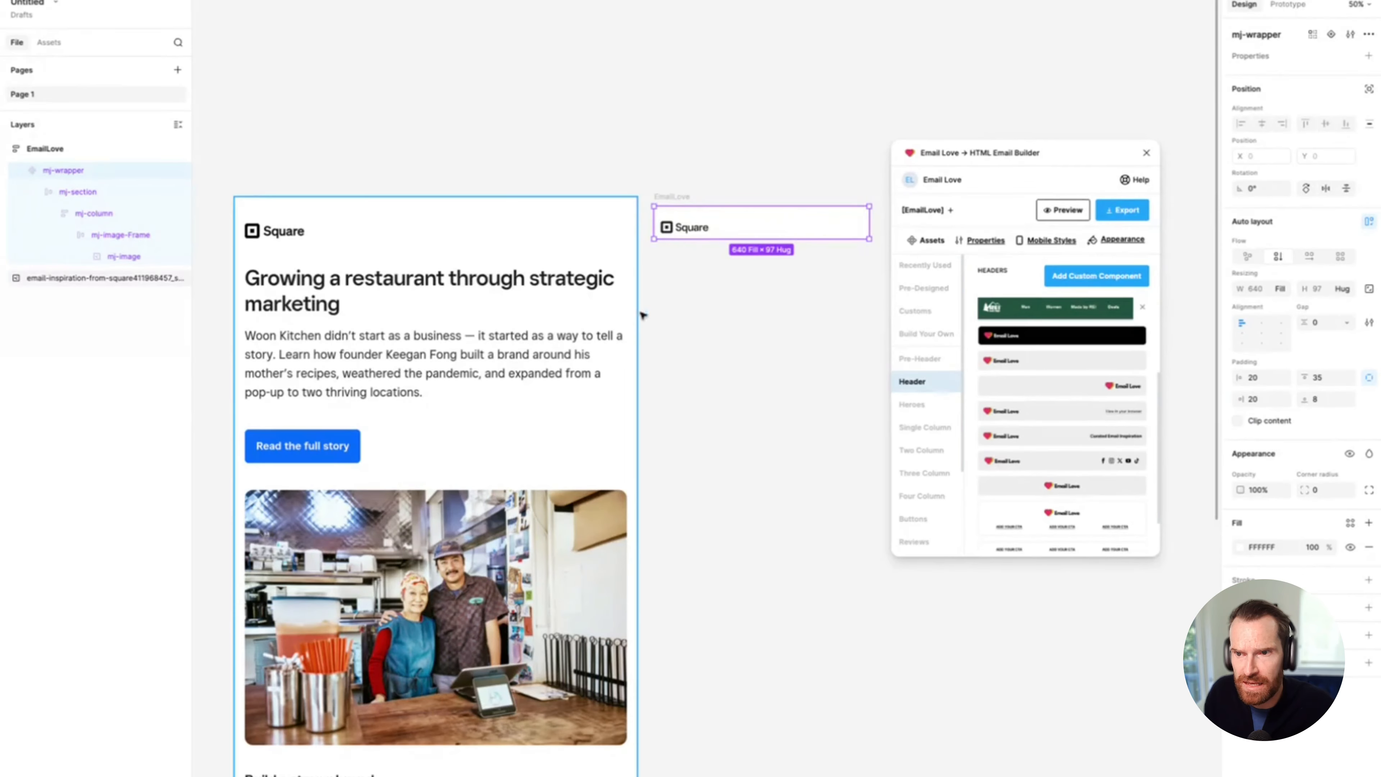
left_click(703, 262)
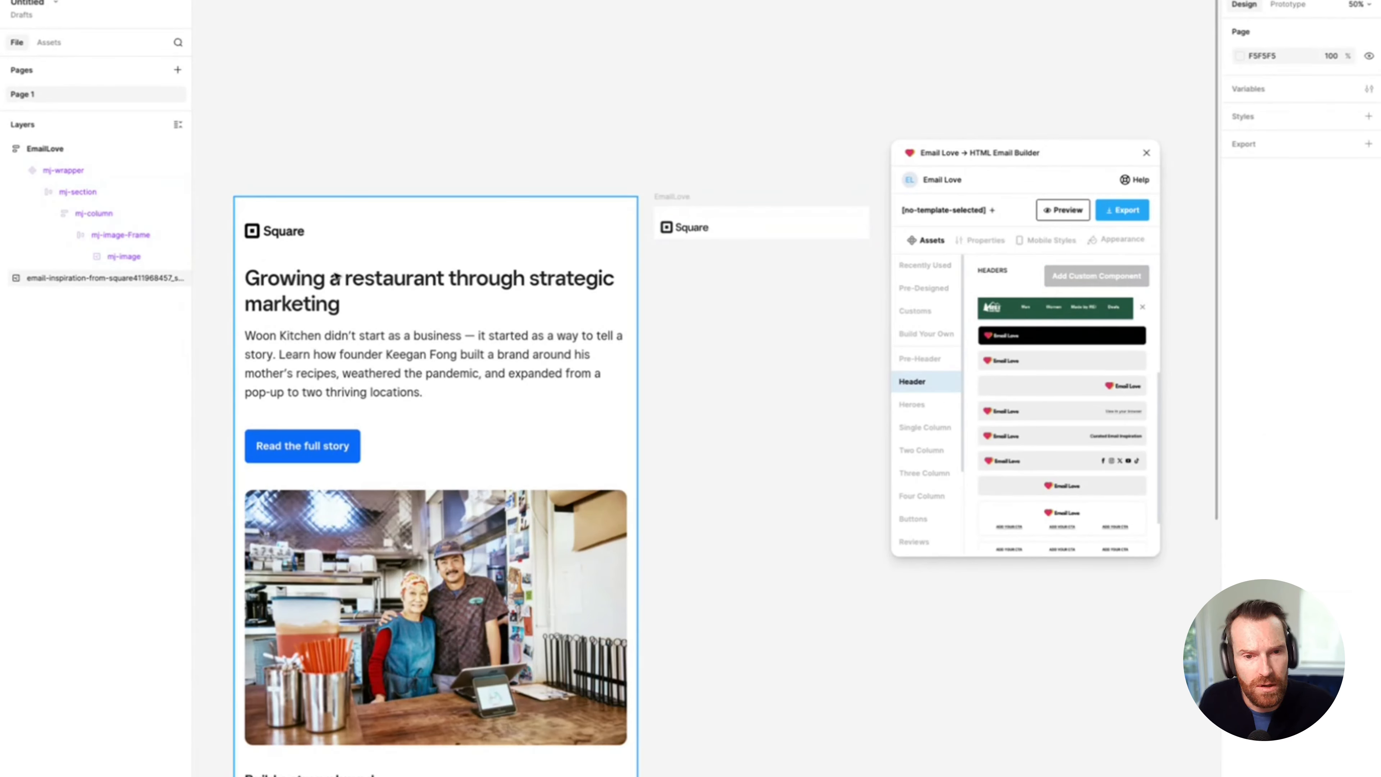
Step: Insert the Single Column component with an H3 headline, left-aligned paragraph and pink CTA button below the header in the EmailLove frame
left_click(666, 204)
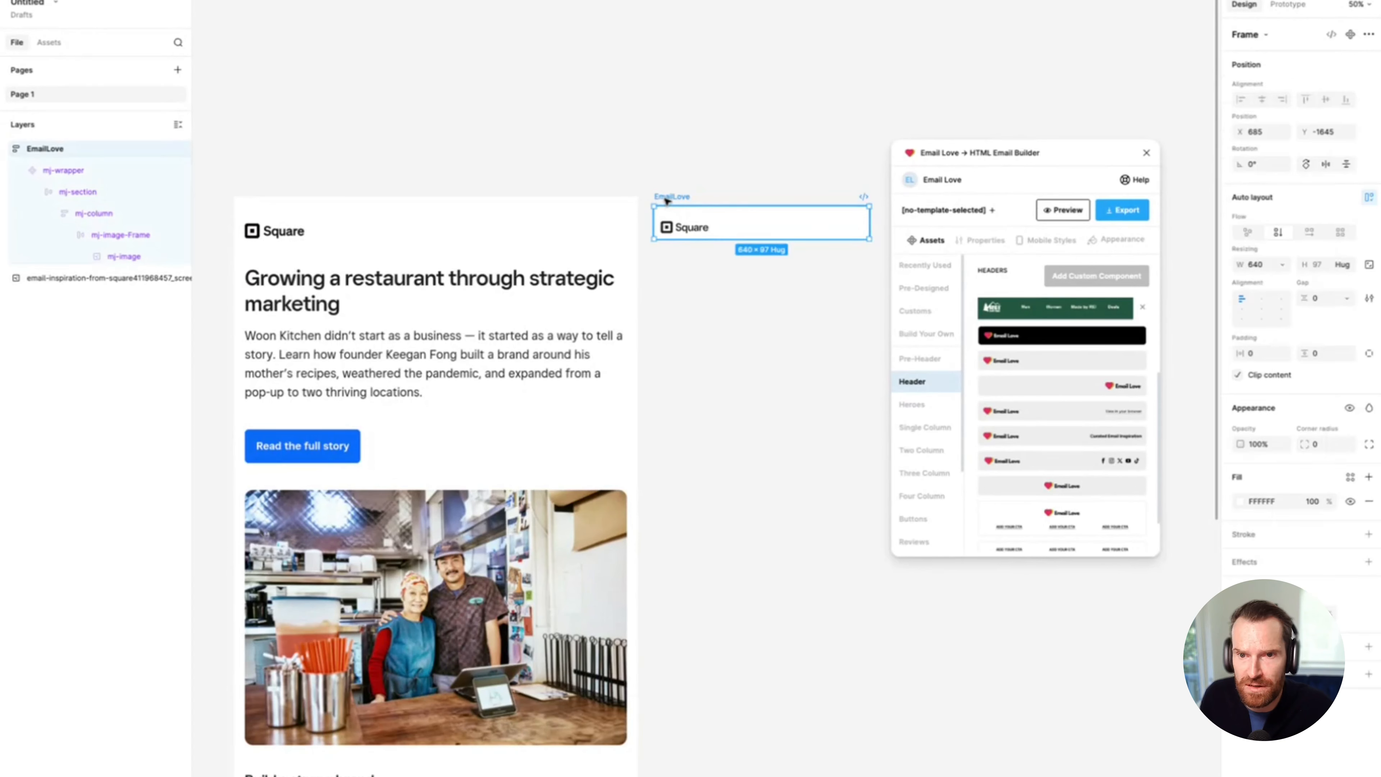
left_click(929, 428)
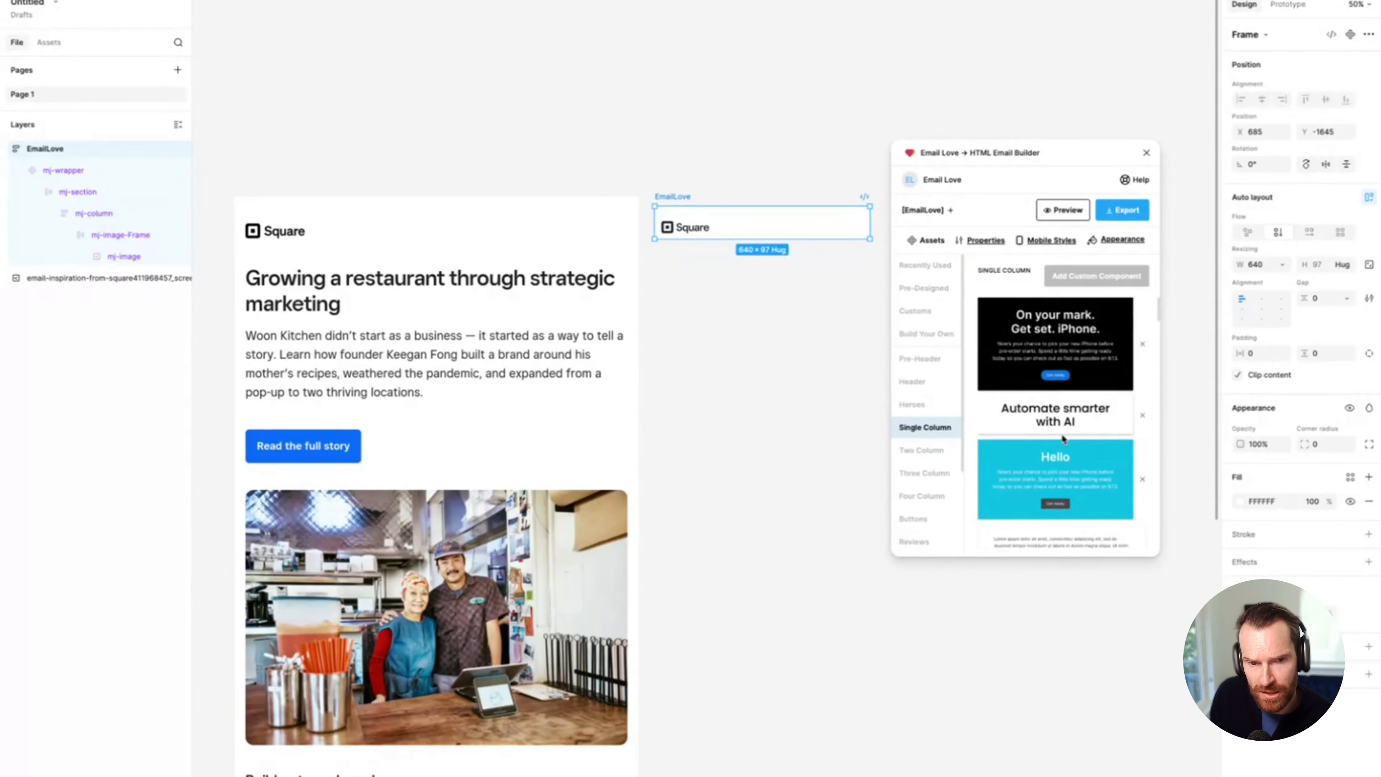
scroll(1063, 439, "down", 3)
scroll(1064, 439, "down", 5)
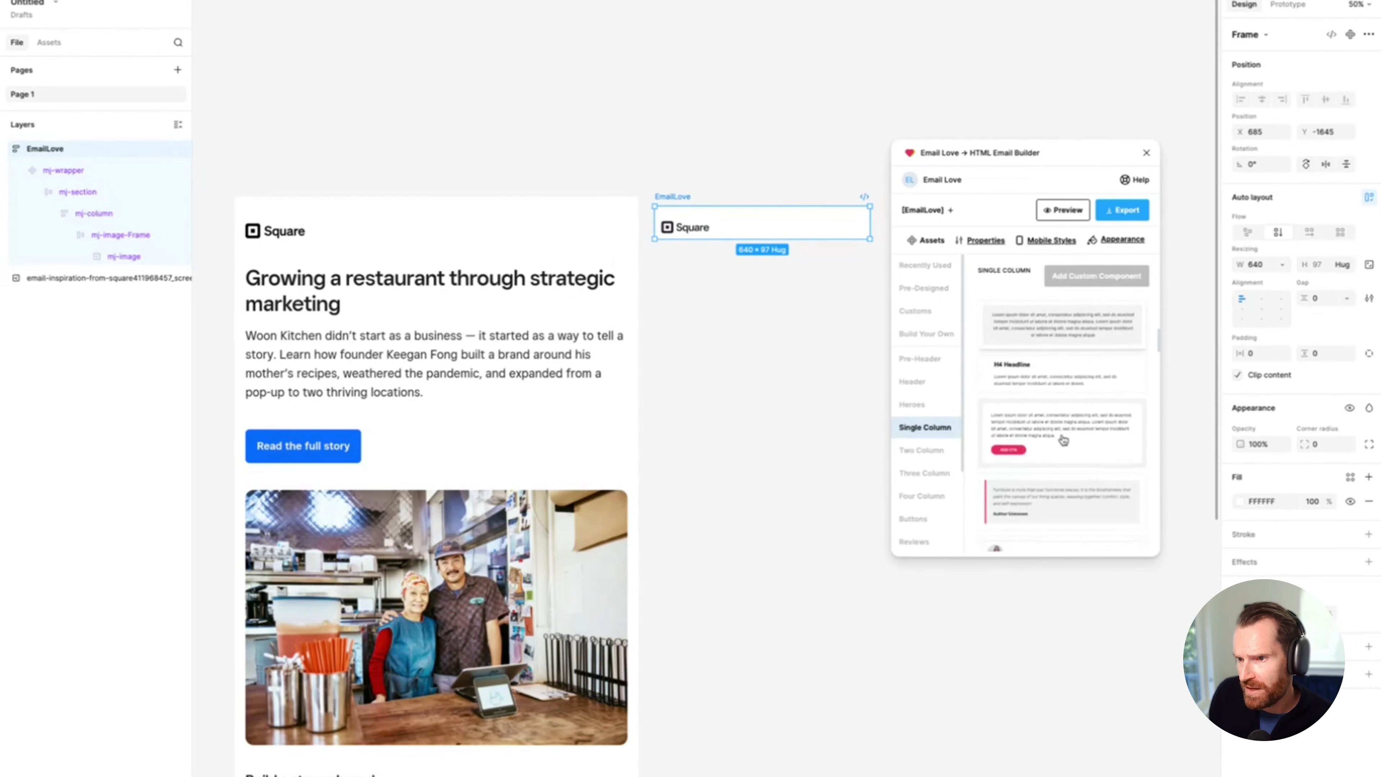
scroll(1064, 440, "down", 5)
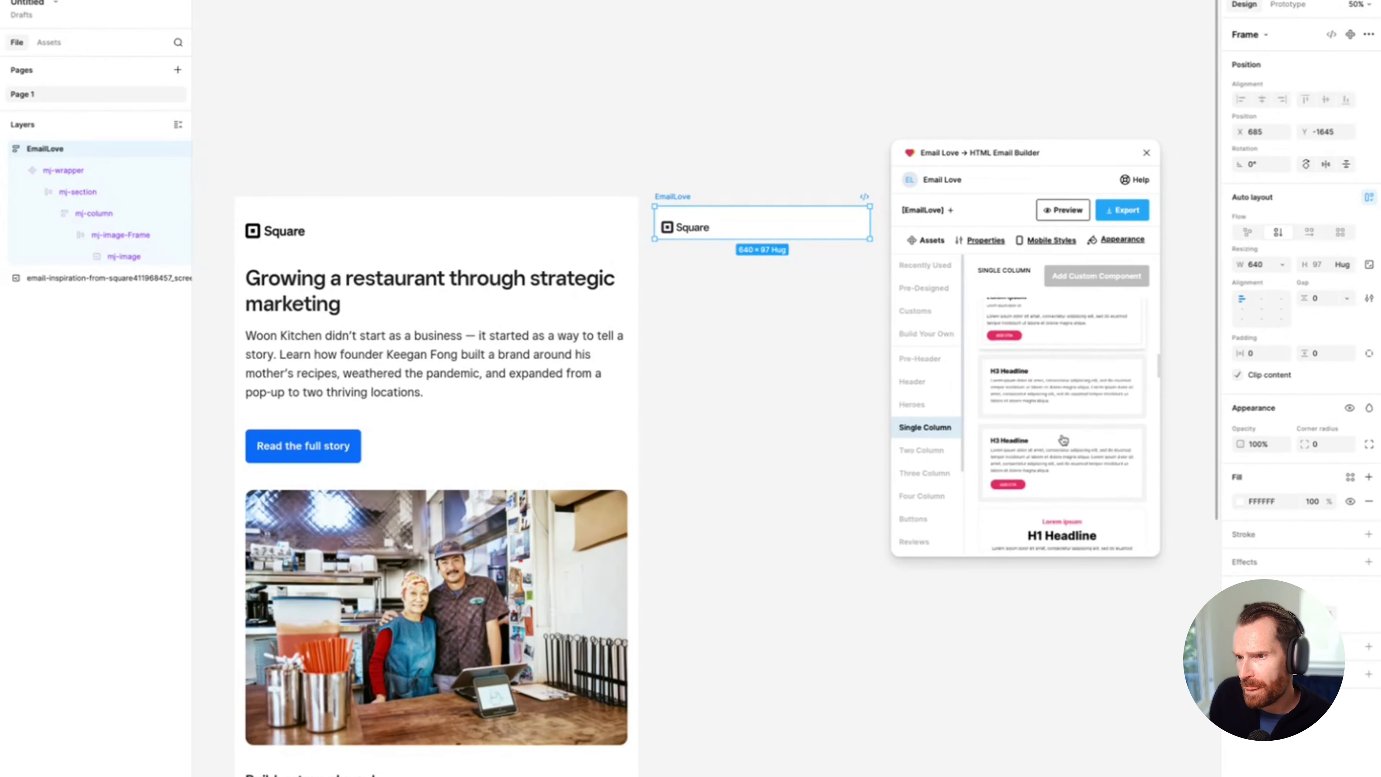
scroll(1064, 440, "down", 5)
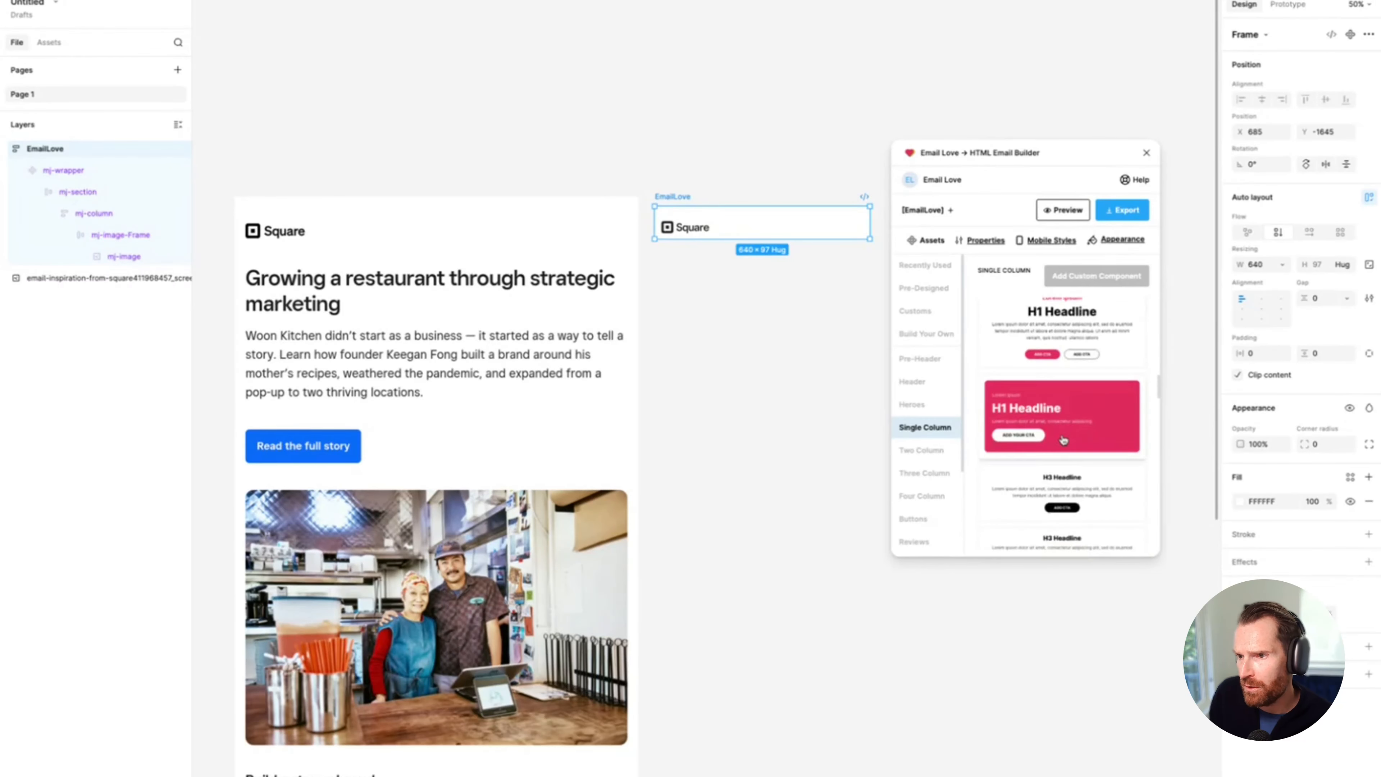
scroll(1064, 440, "up", 1)
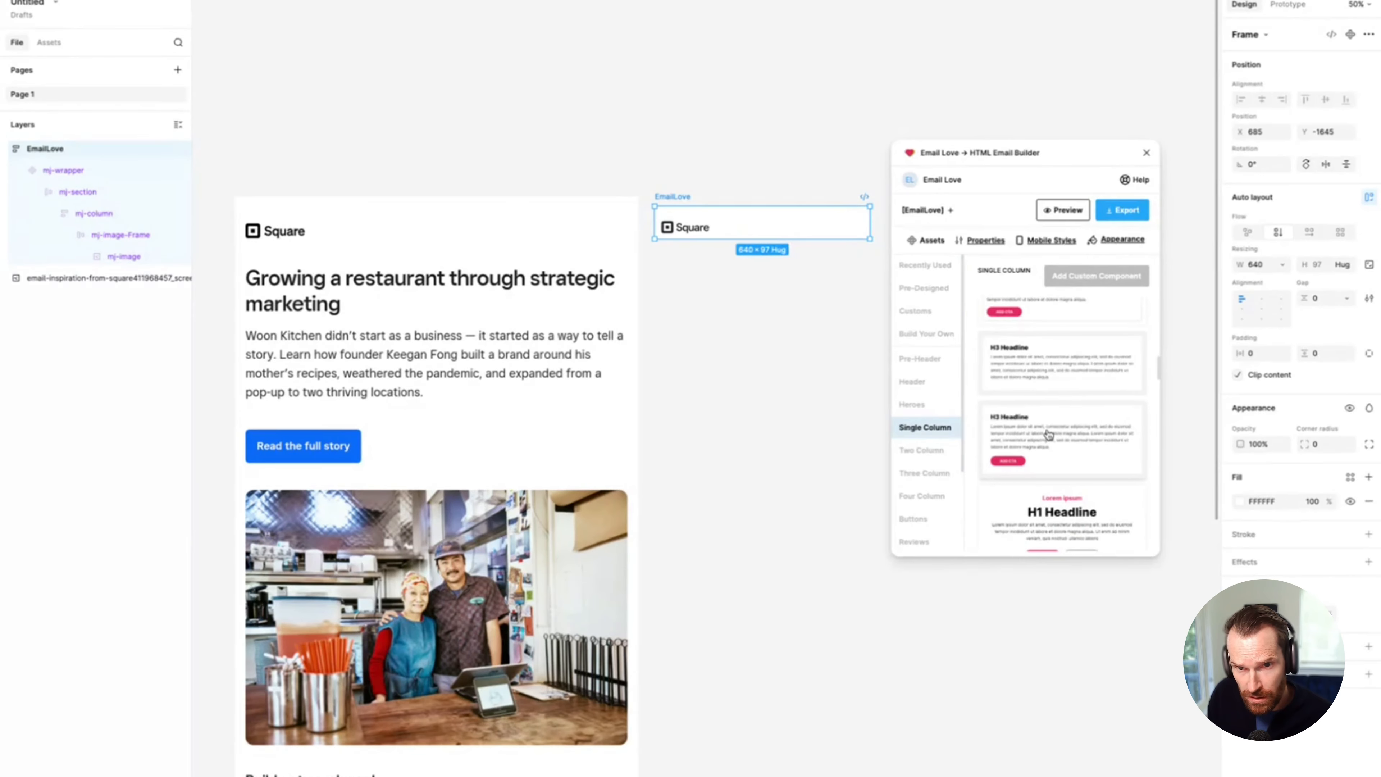
left_click(1048, 434)
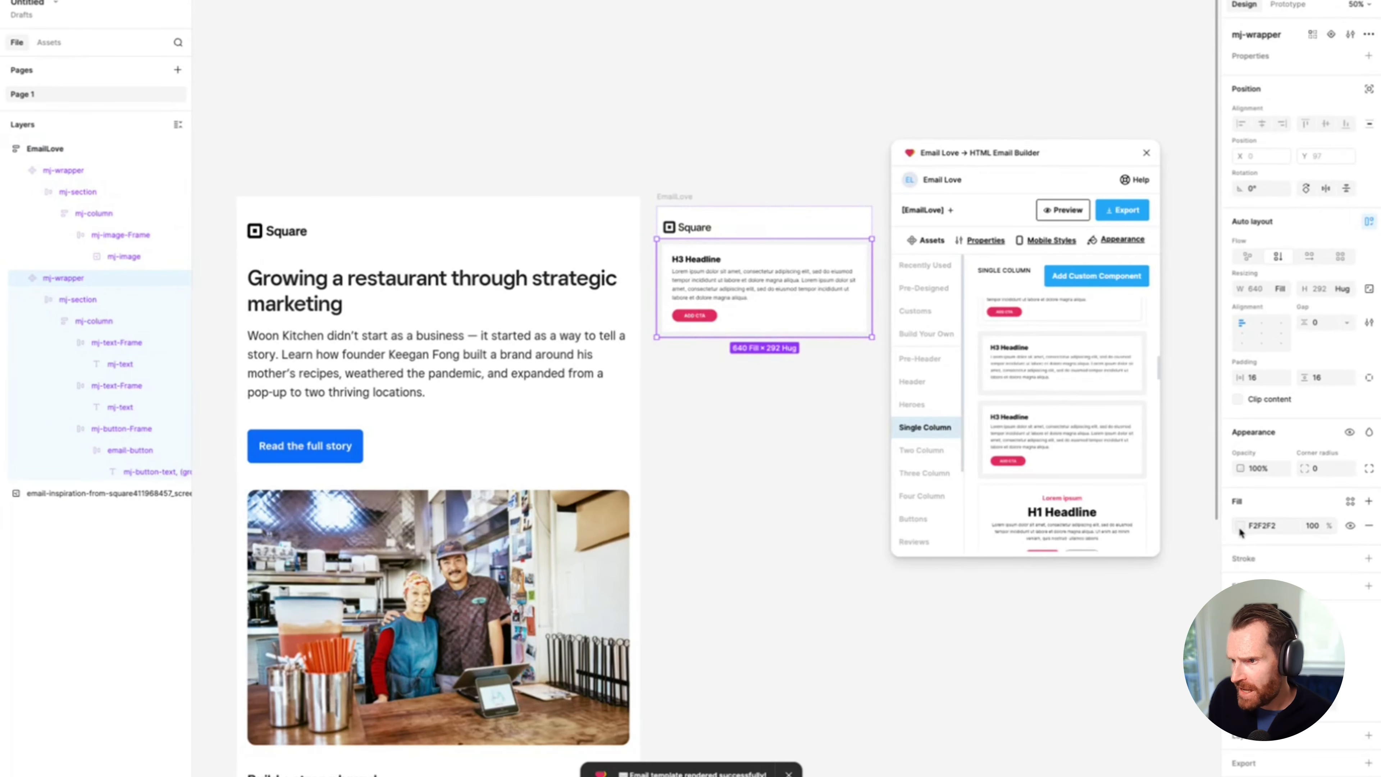
Step: Change the new component's mj-wrapper fill to white and remove the fill from its mj-section
left_click(1241, 526)
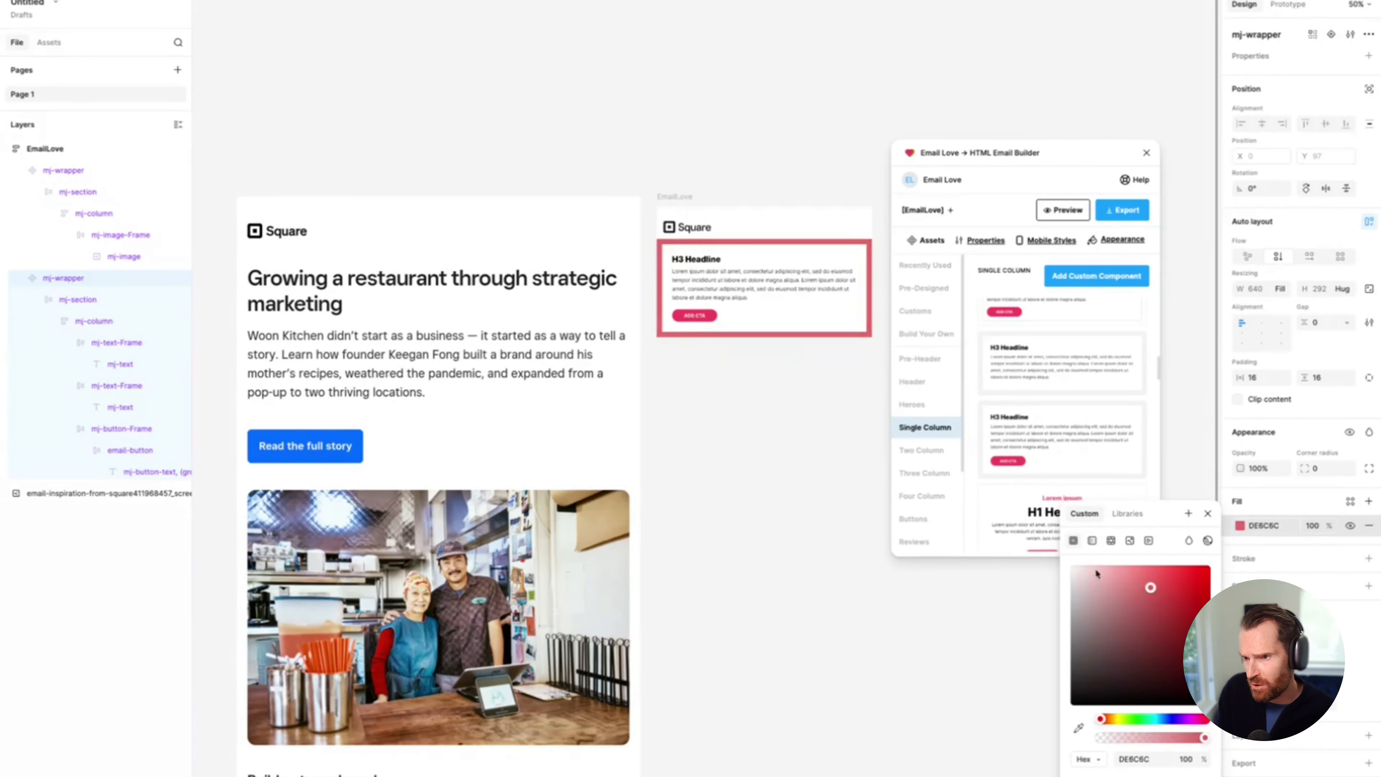
left_click(802, 300)
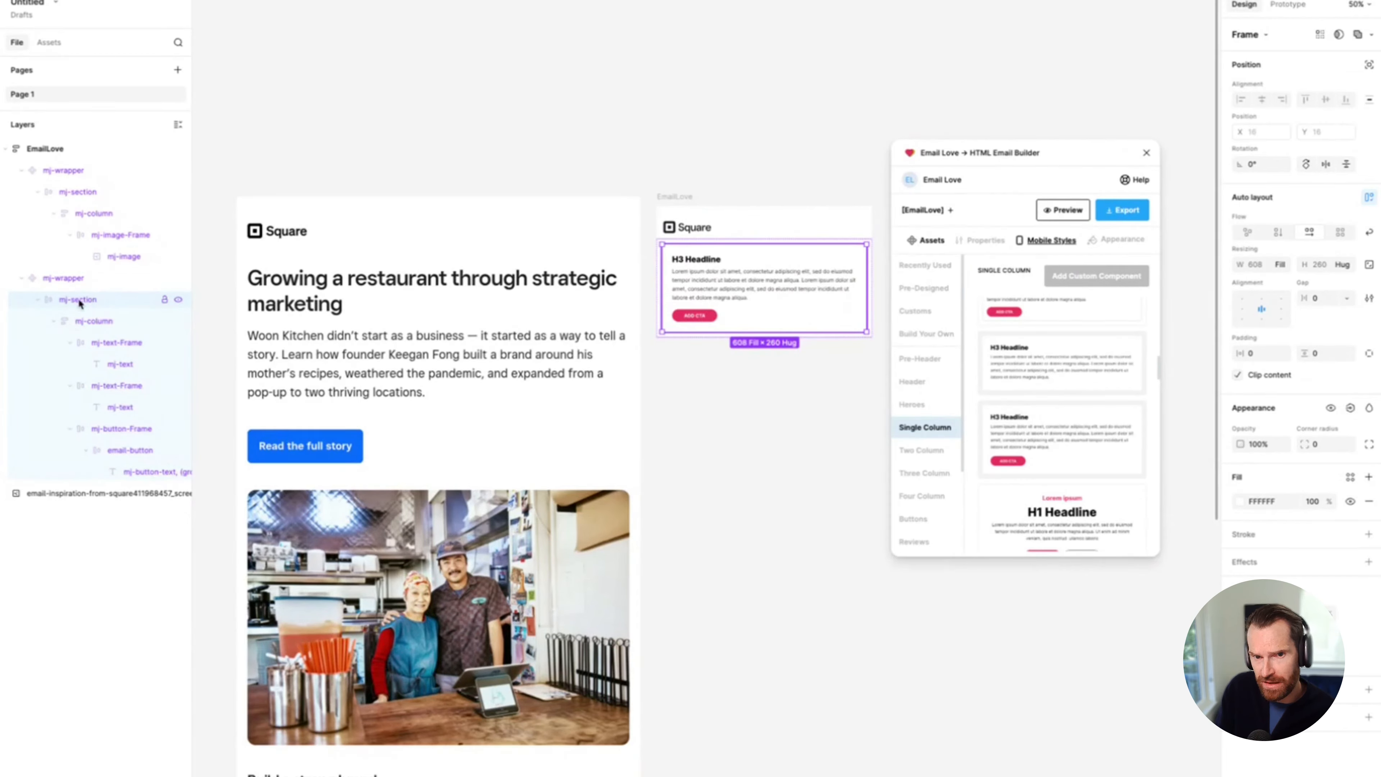
left_click(1370, 501)
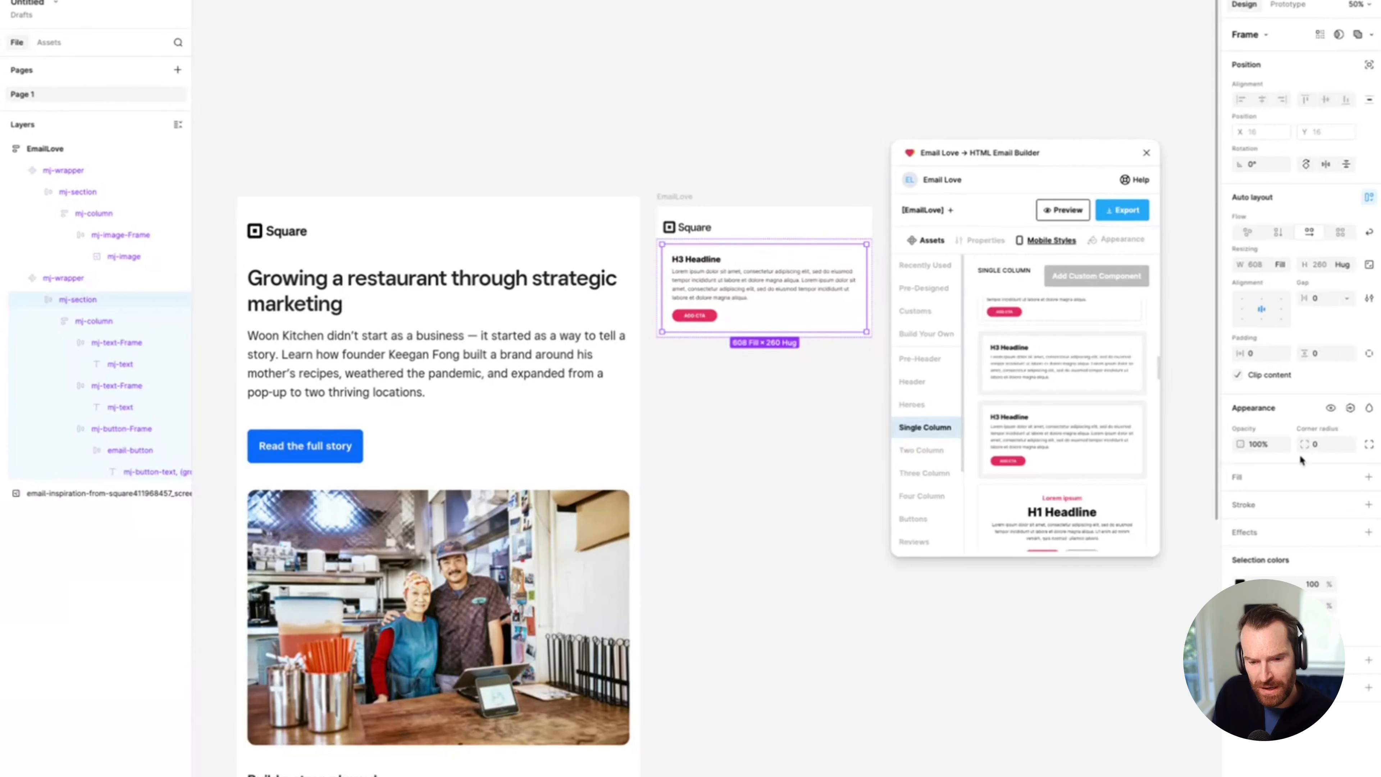
left_click(721, 376)
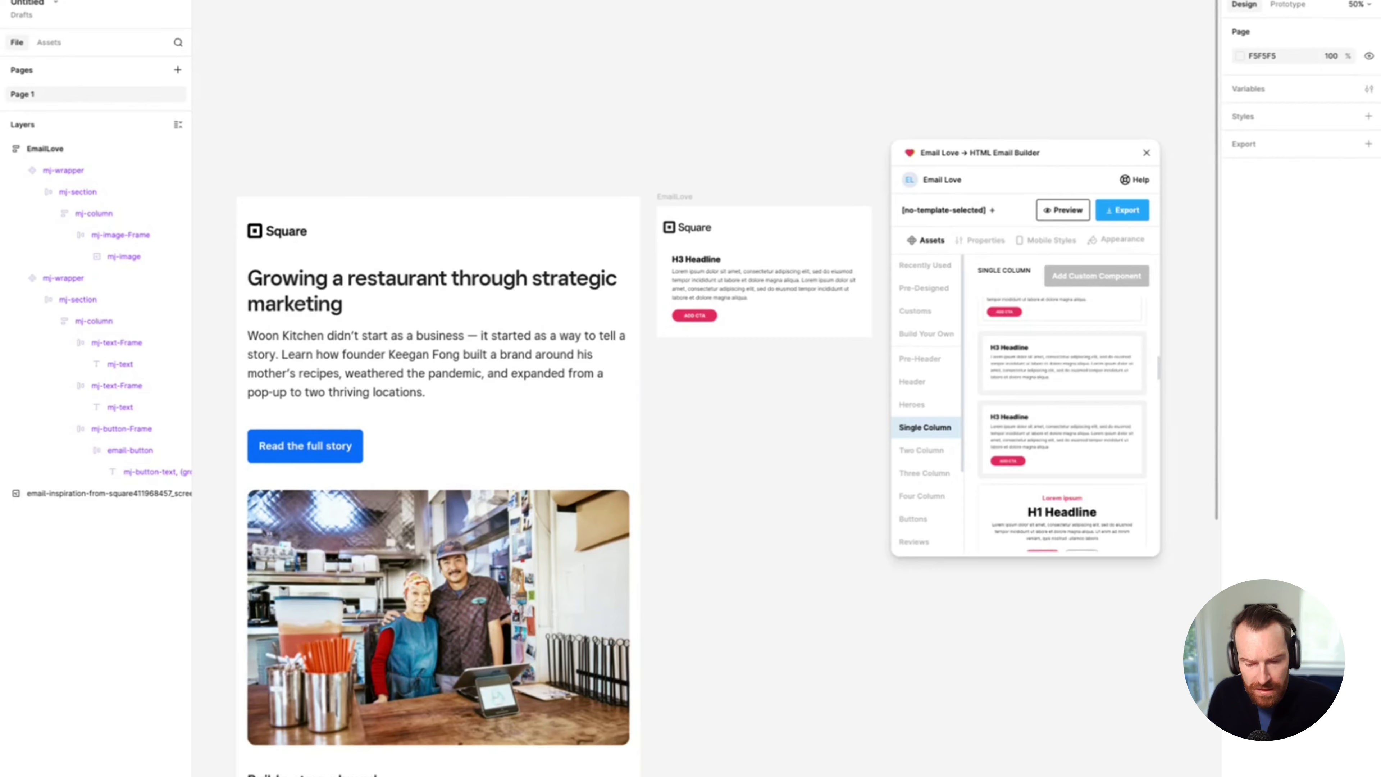
Step: Replace the "H3 Headline" text with "Growing a restaurant through strategic marketing"
left_click(699, 262)
double_click(699, 262)
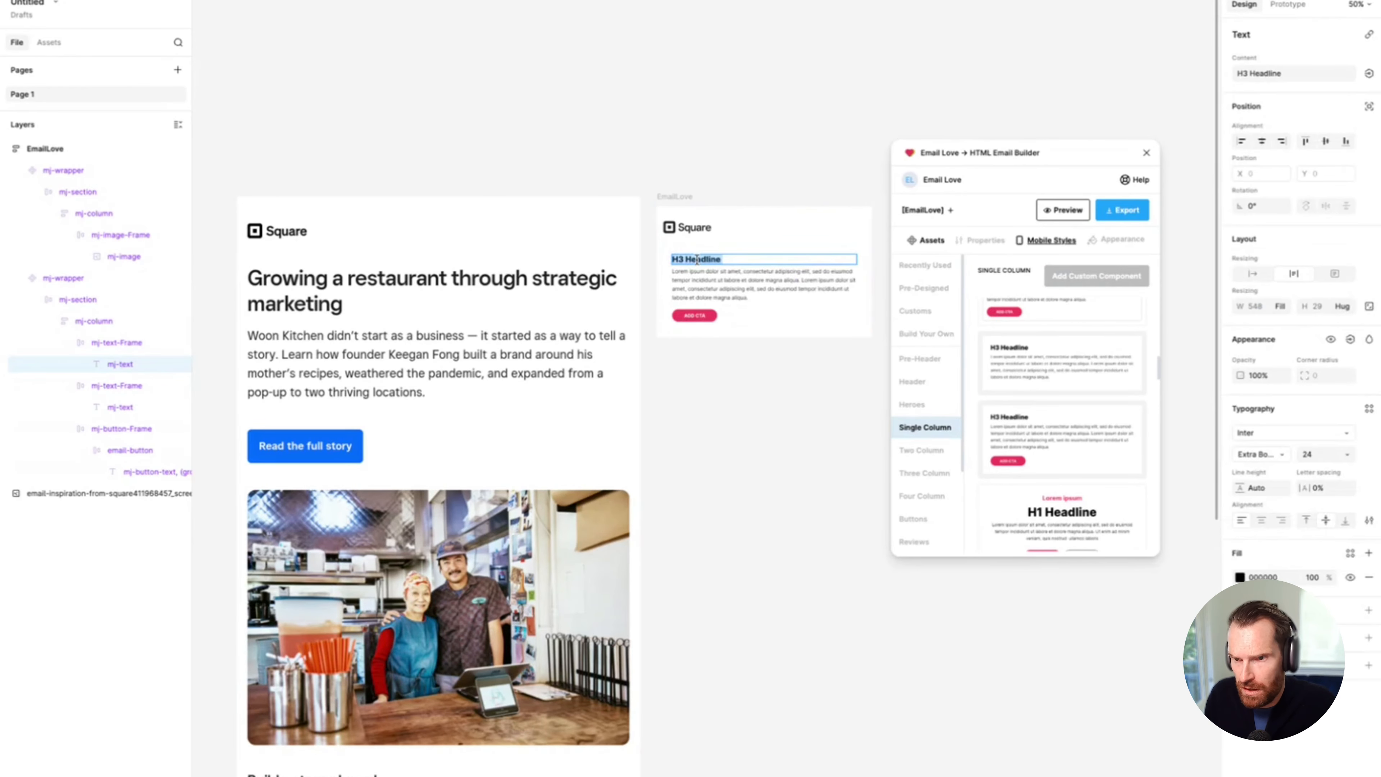
type("Growing a restaurant through strategic marketing")
key("ctrl+a")
key("ctrl+z")
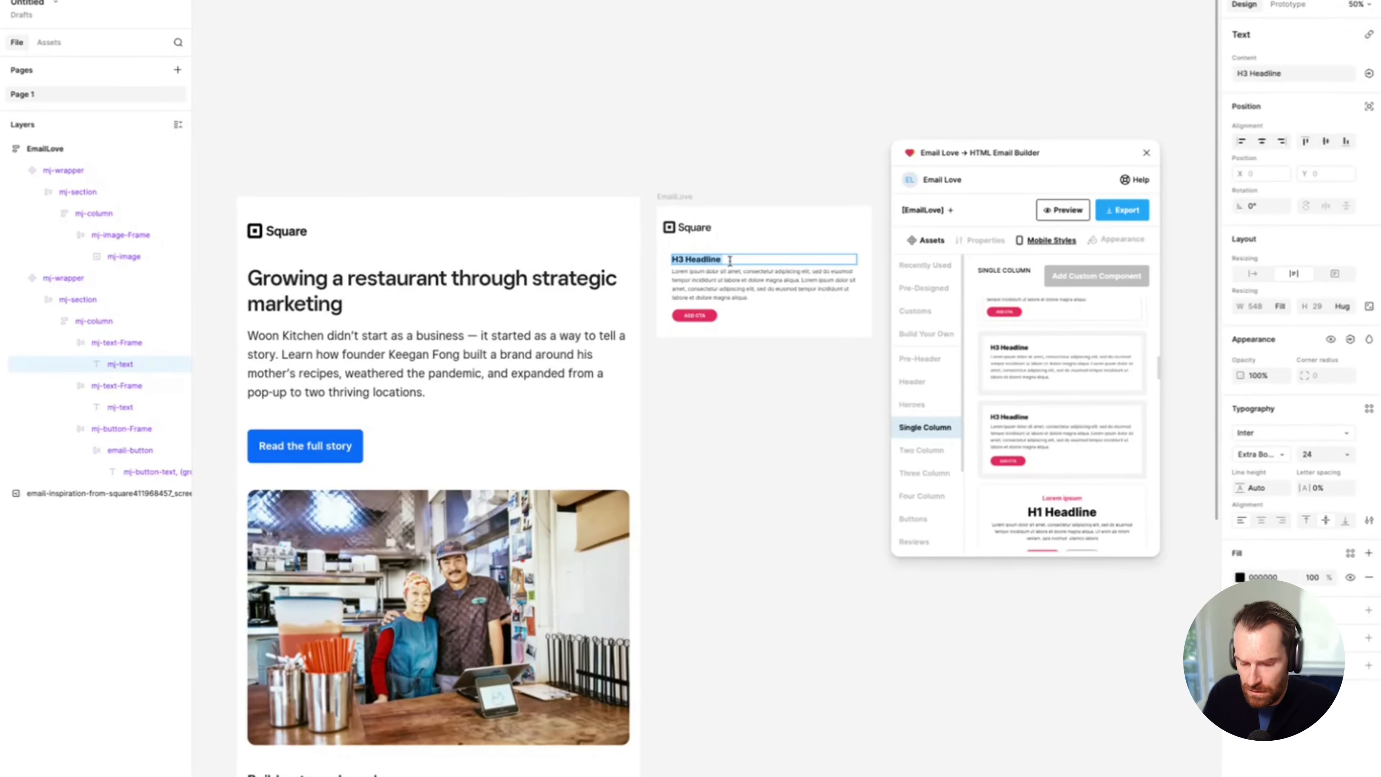
type("Growing a restaurant through strategic marketing")
key("ctrl+a")
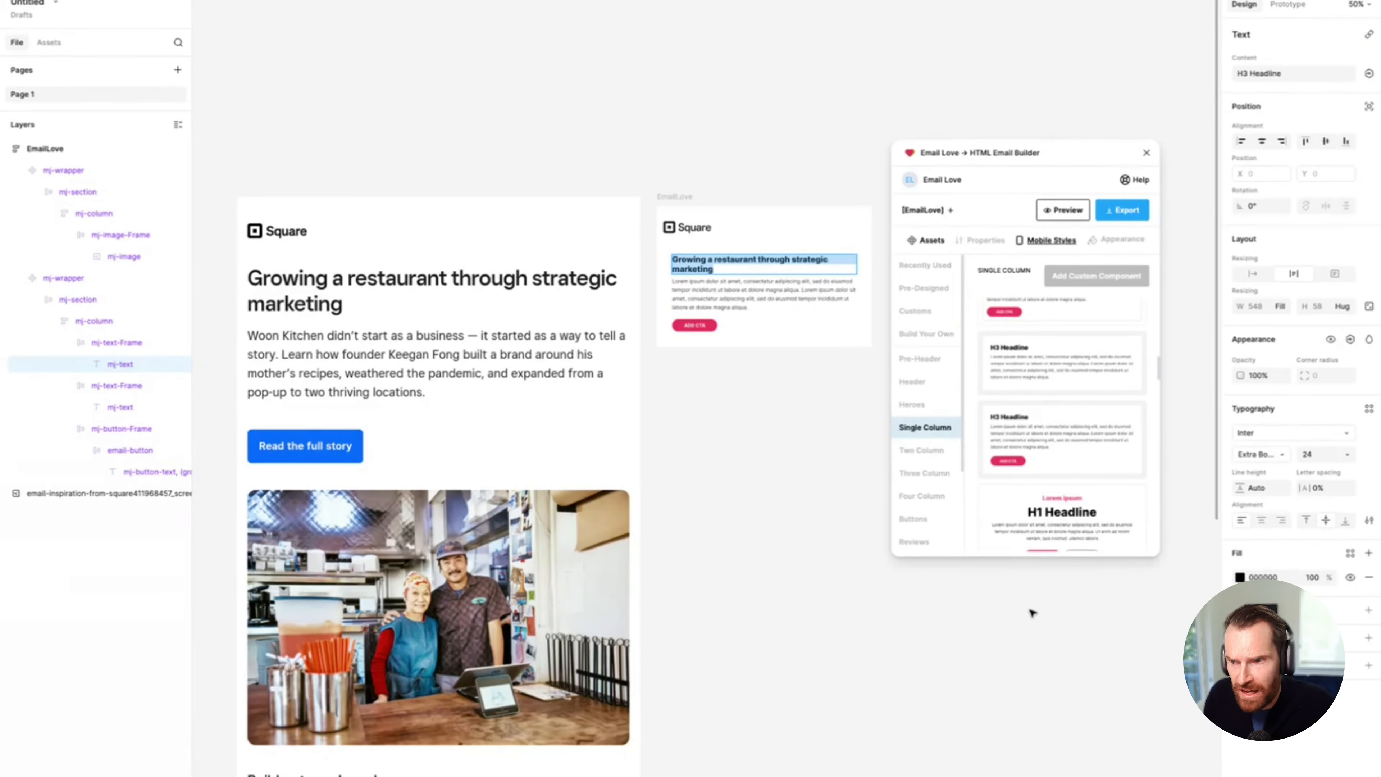
Step: Set the headline's font size to 36 and its weight to Semi Bold
left_click(1348, 456)
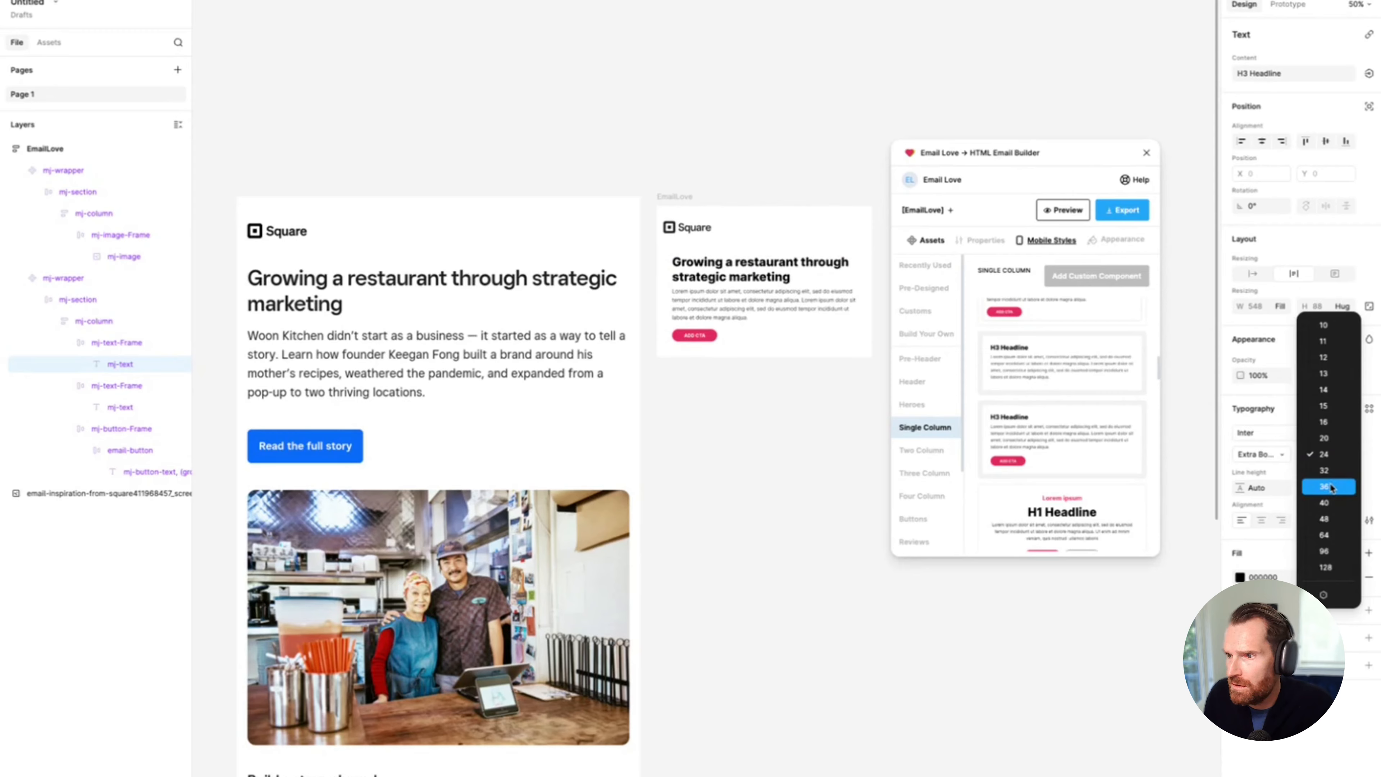
left_click(1331, 487)
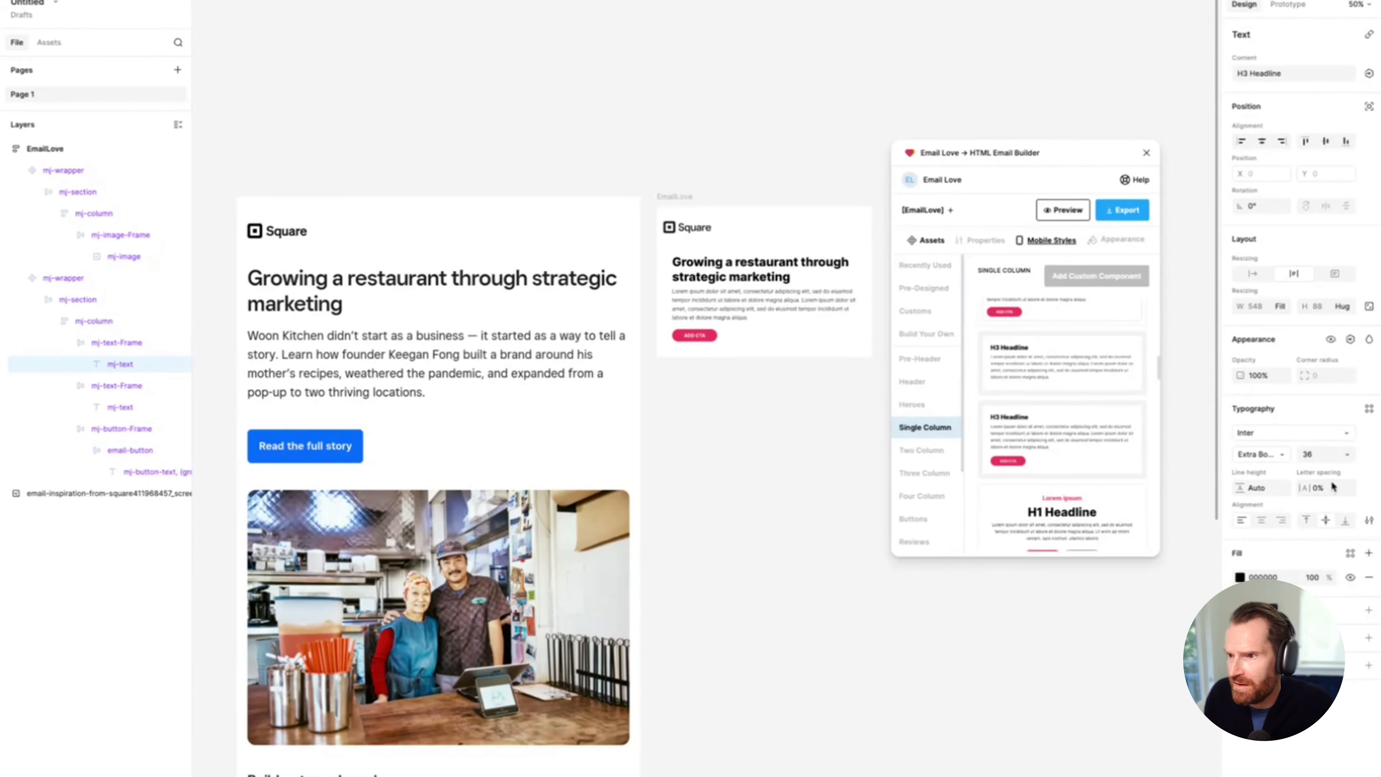
left_click(1274, 452)
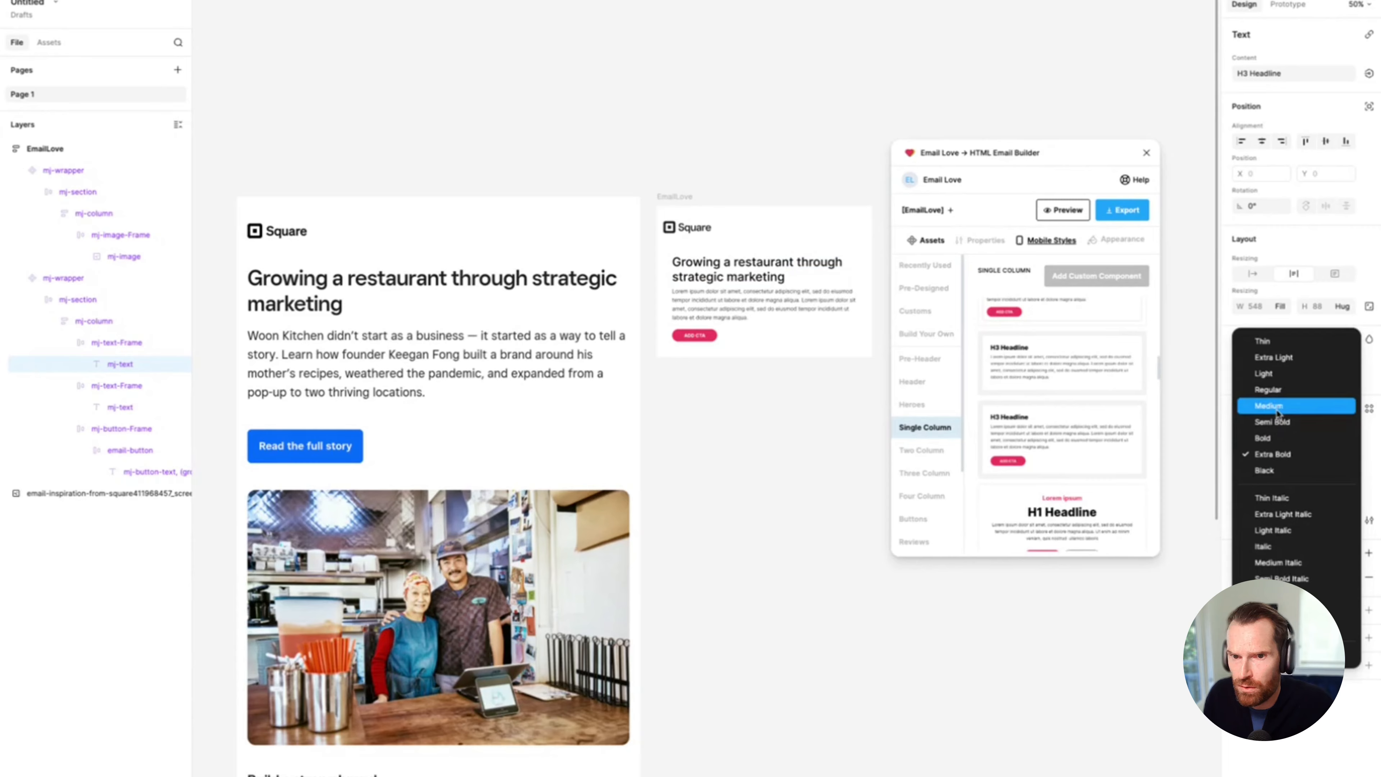
left_click(1277, 420)
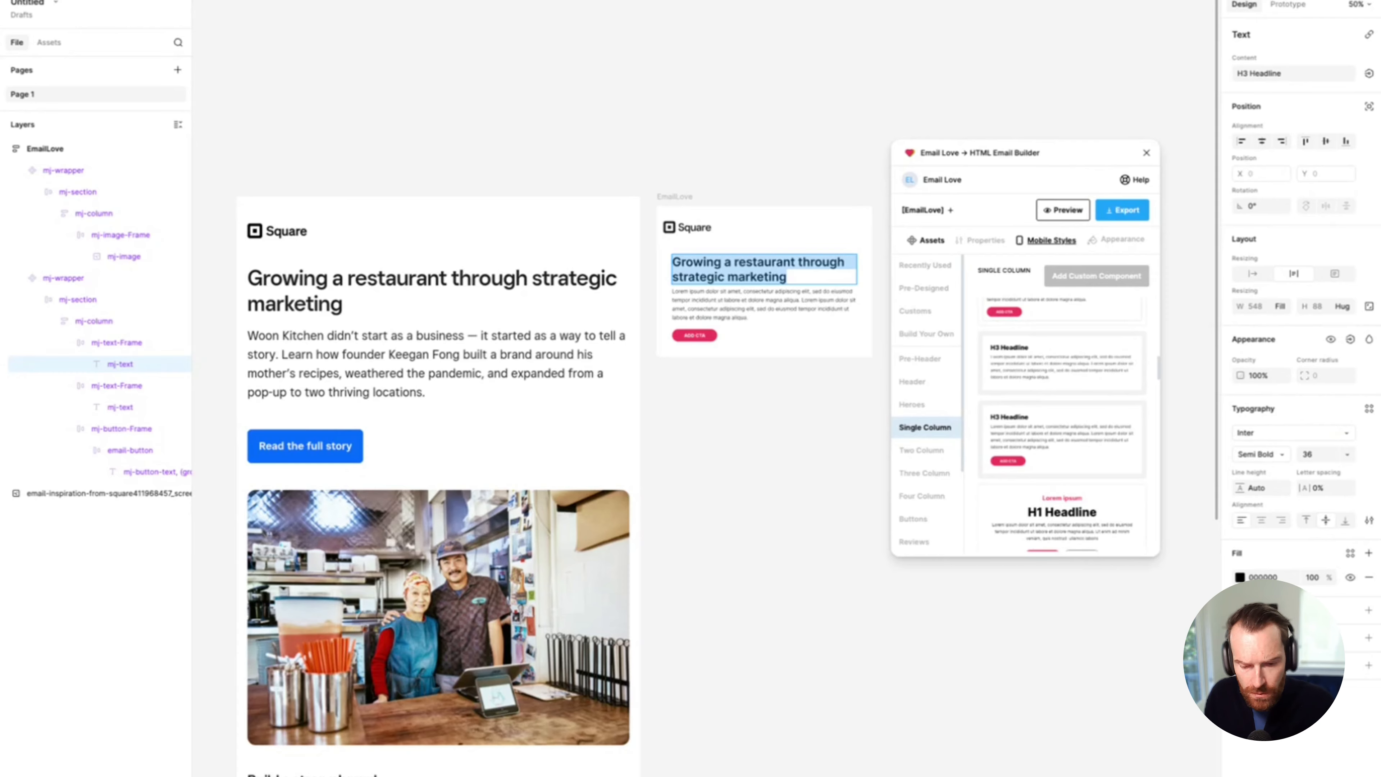
Step: Replace the lorem ipsum paragraph under the headline with the Woon Kitchen story copy from the reference email
left_click(701, 293)
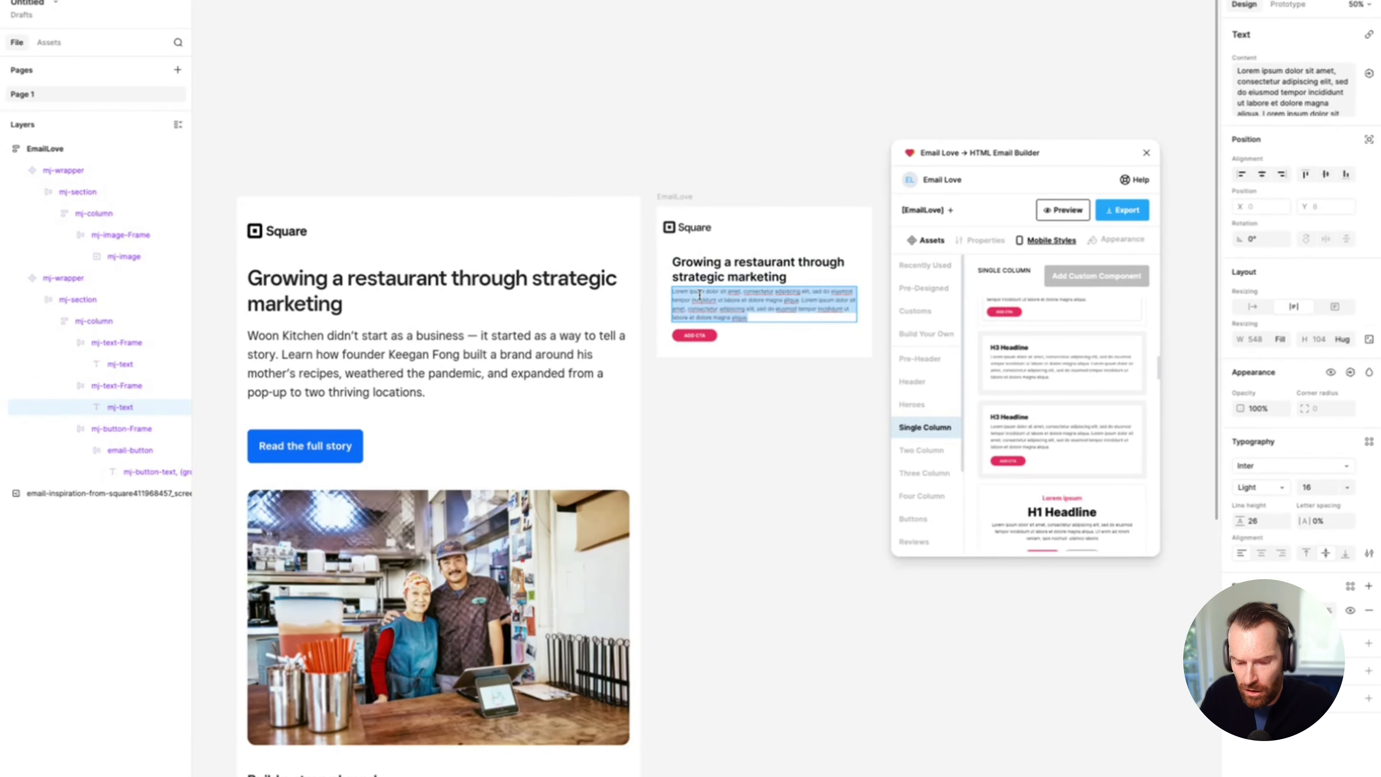
type("Woon Kitchen didn’t start as a business — it started as a way to tell a story. Learn how founder Keegan Fong built a brand around his mother’s recipes, weathered the pandemic, and expanded from a pop-up to two thriving locations.")
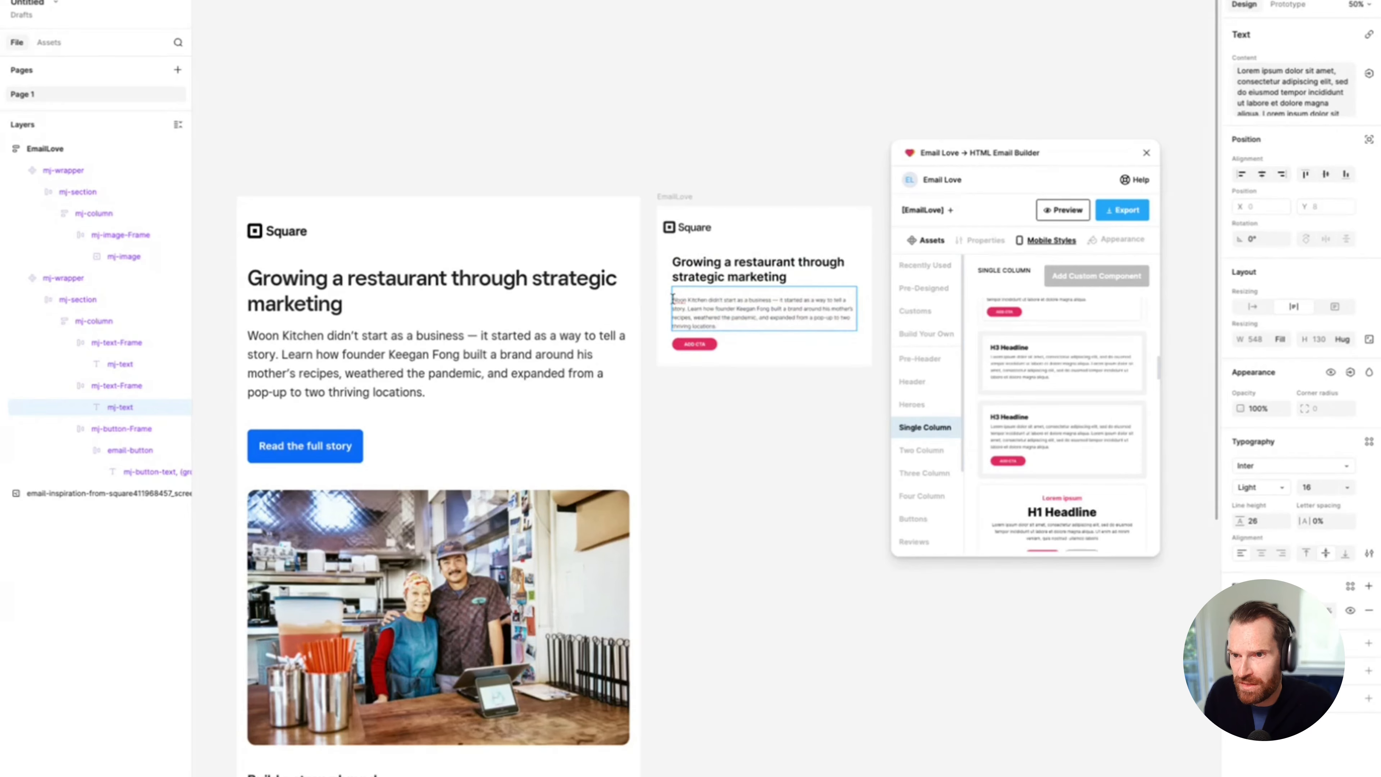
key("ctrl+a")
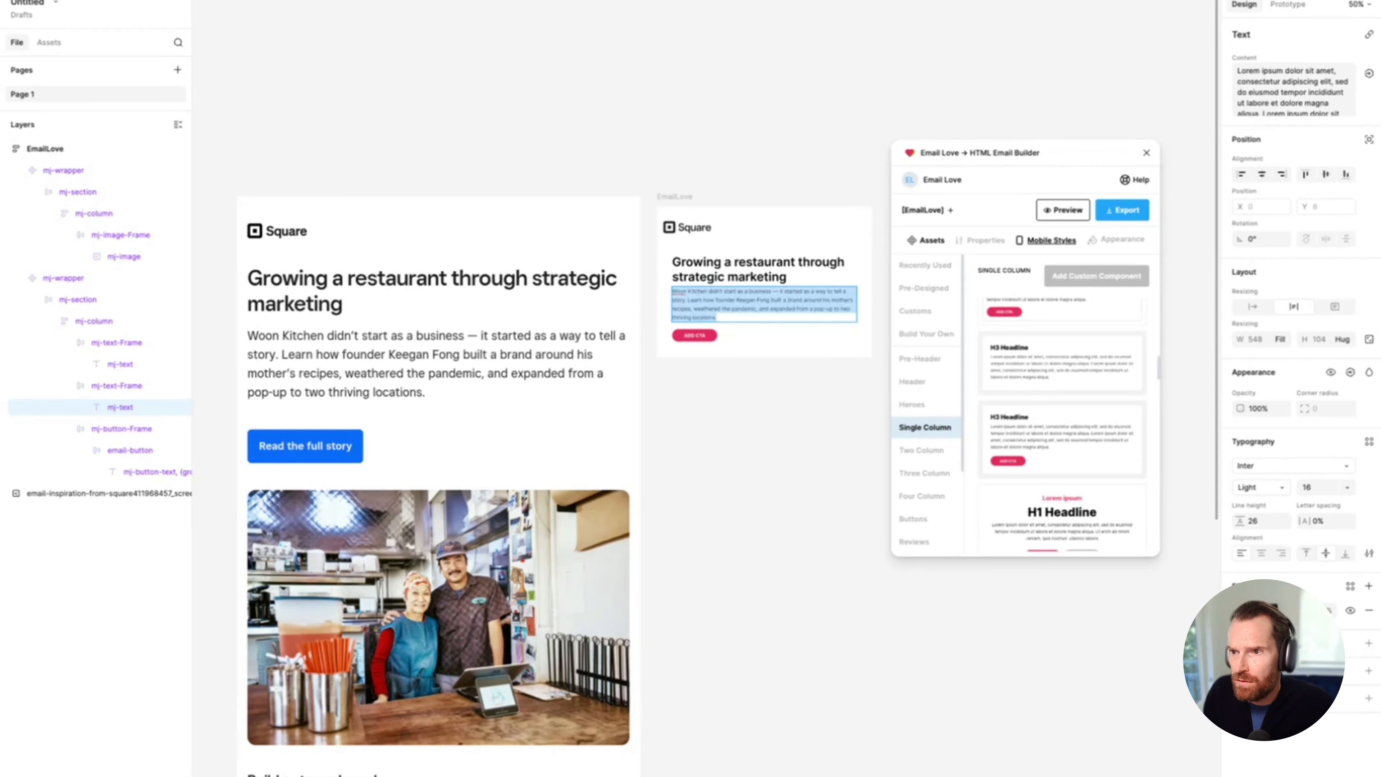
Step: Set the Woon Kitchen paragraph's font size to 24 and its line height to 34
left_click(1348, 487)
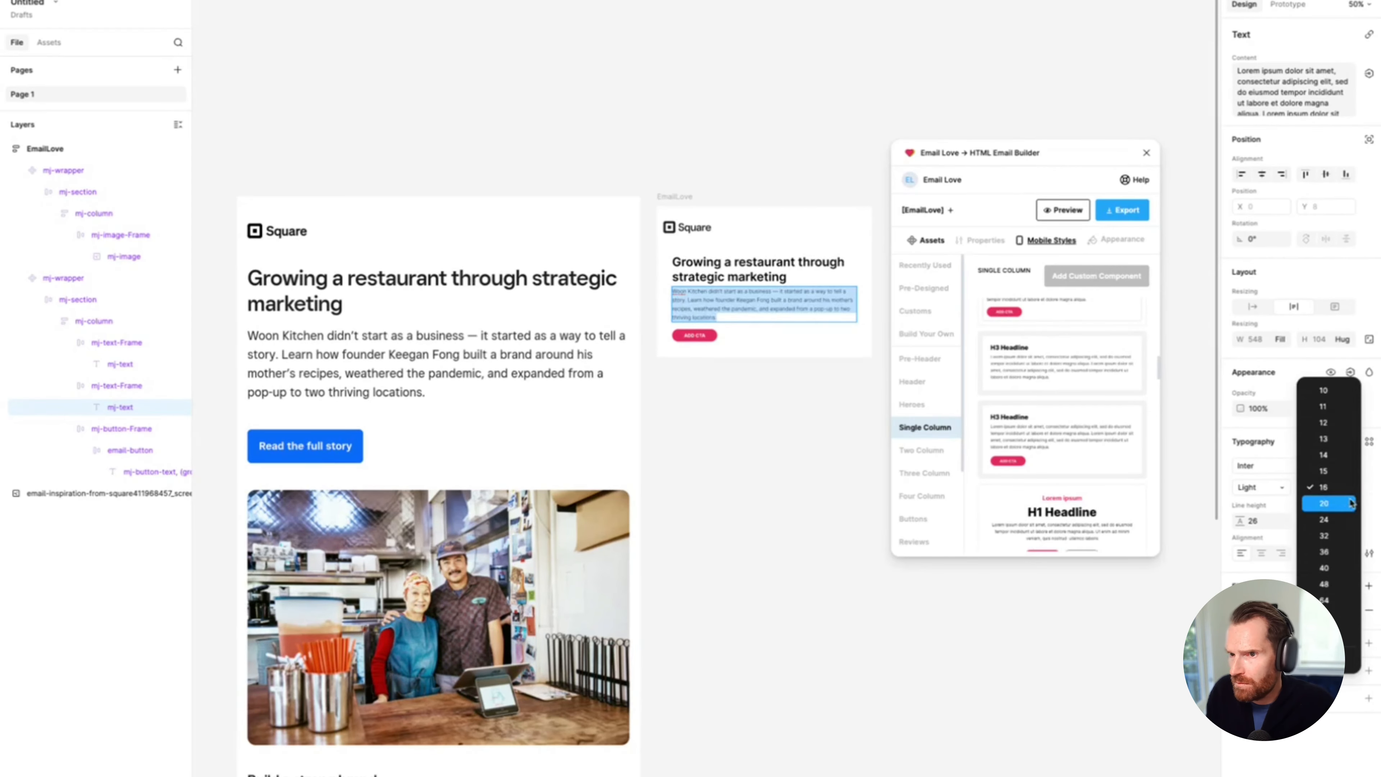
left_click(1342, 520)
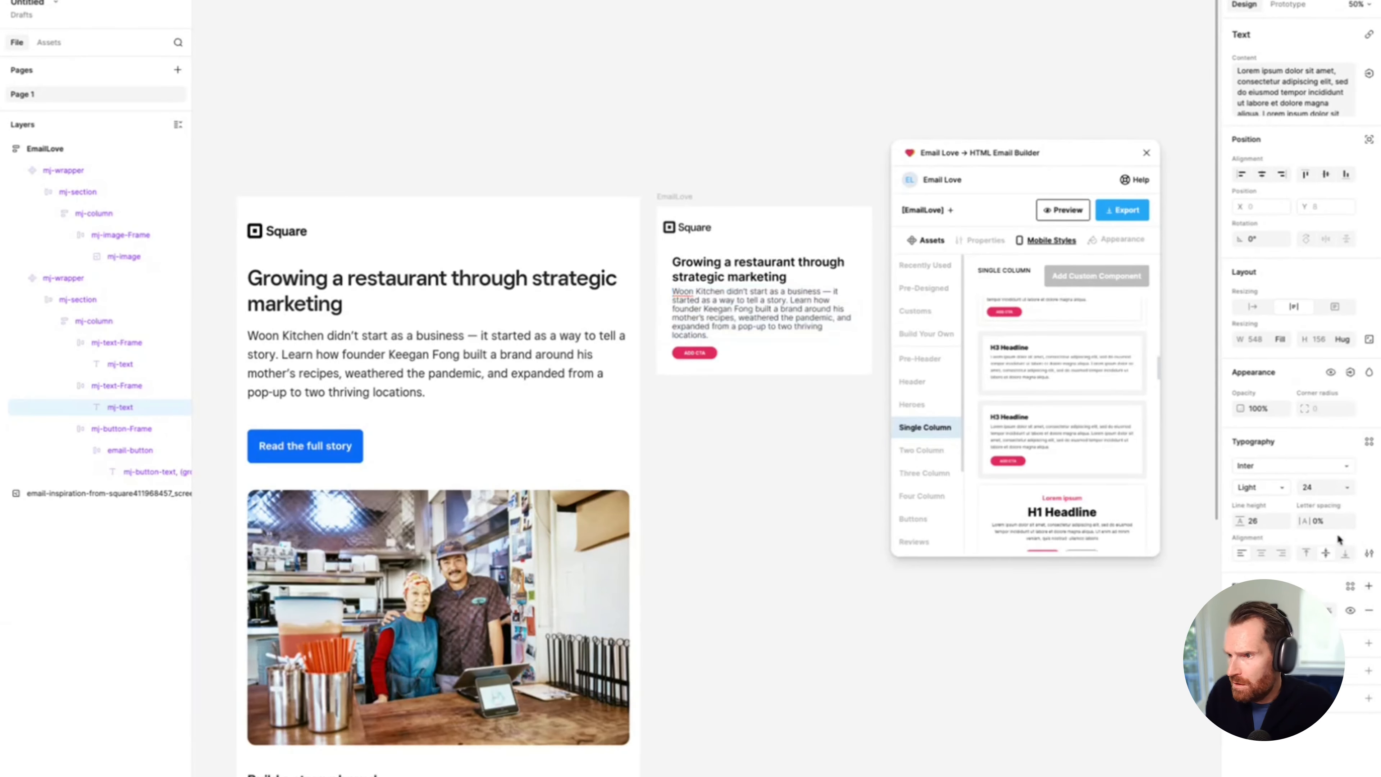
left_click(1262, 522)
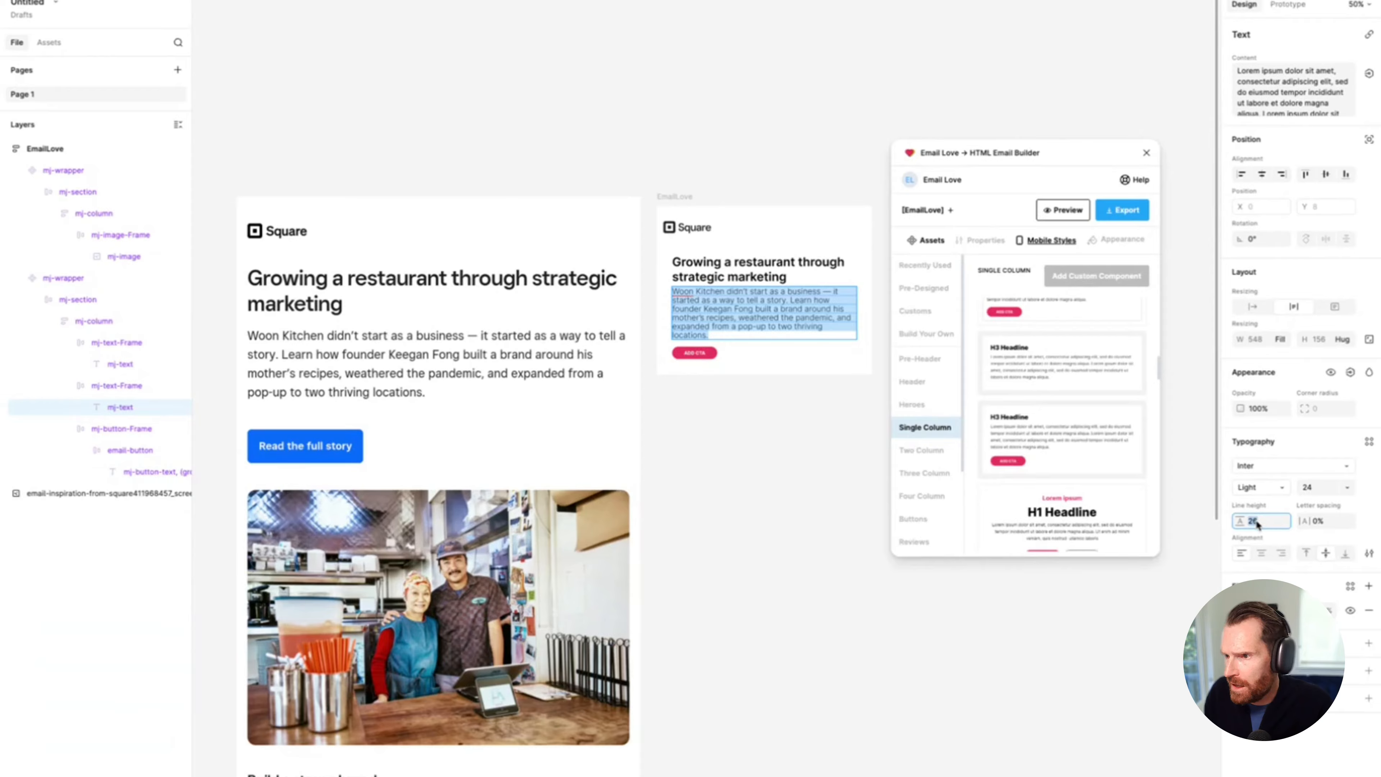
type("34")
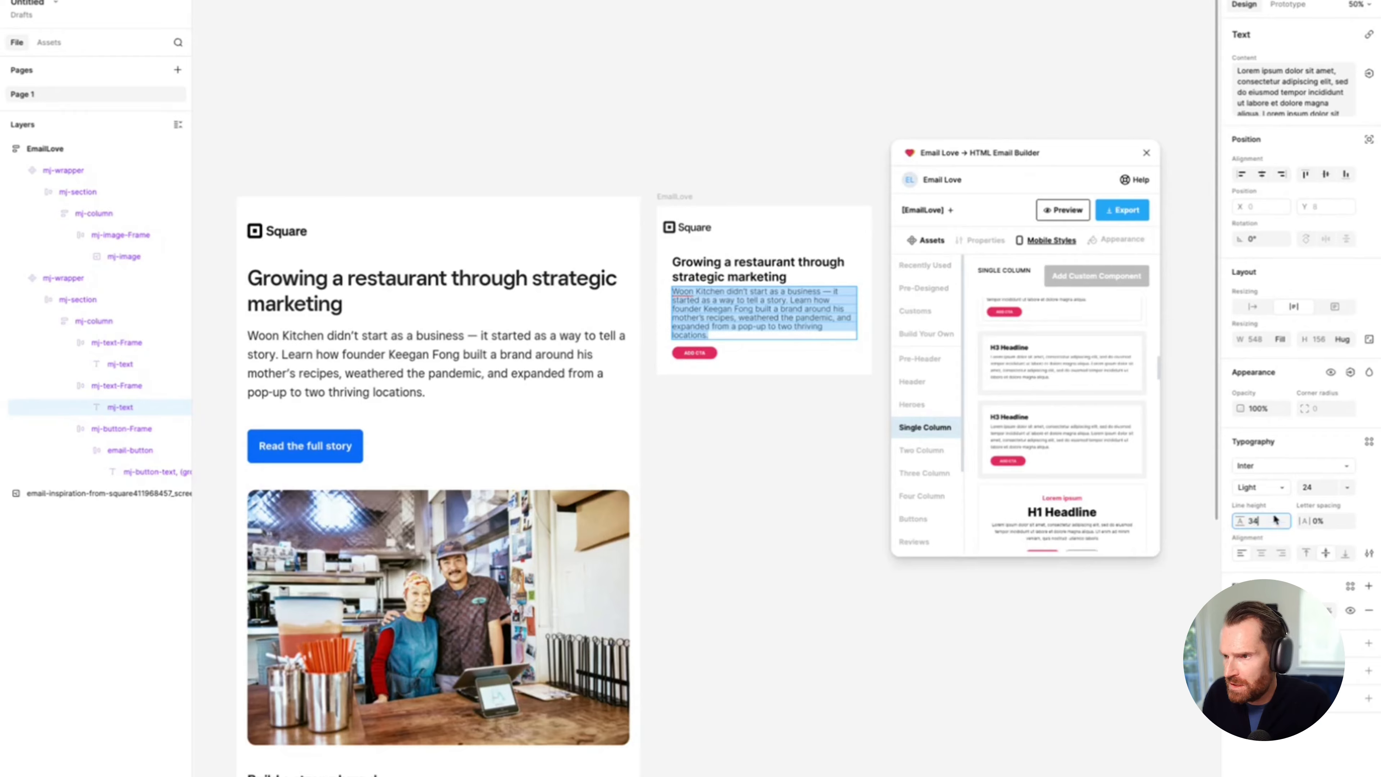
key("Return")
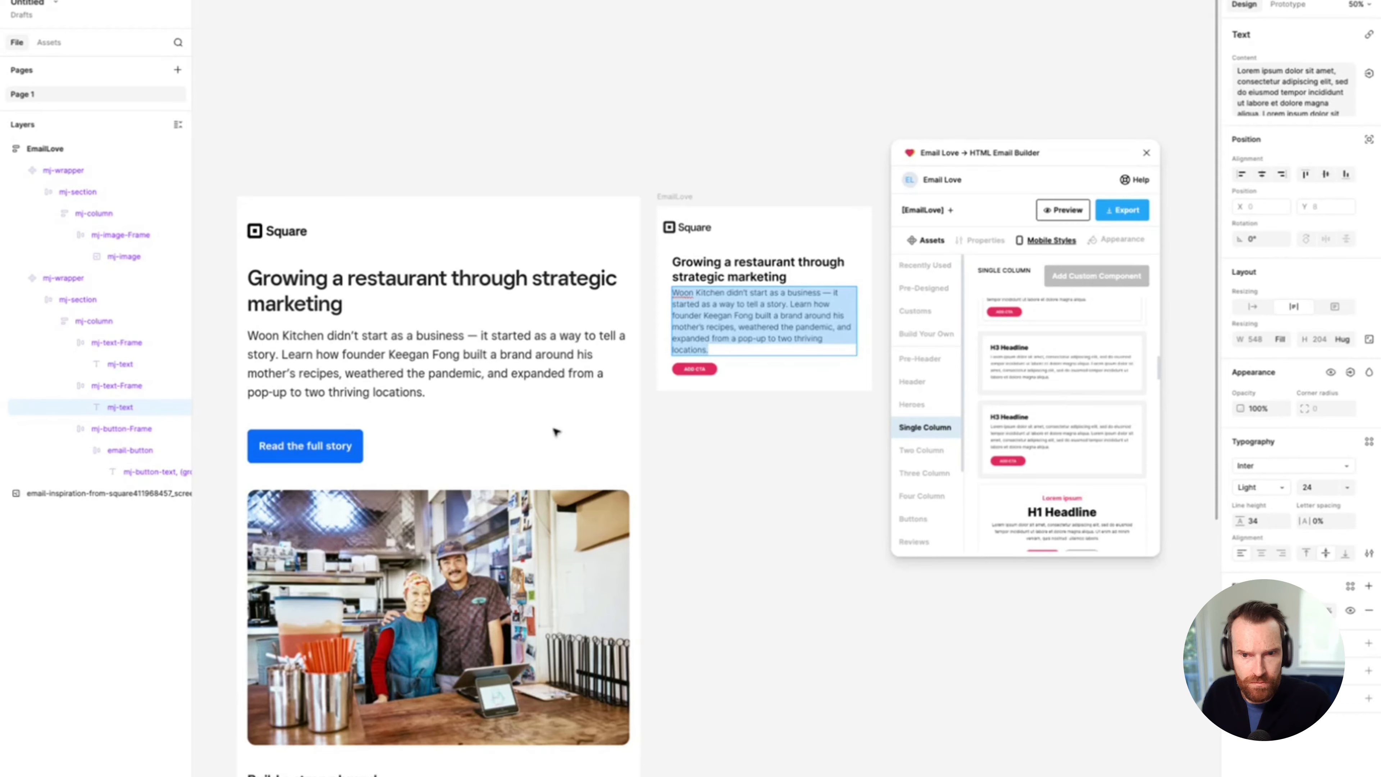
Step: Set the Woon Kitchen paragraph's font size to 21 and its line height to 32
left_click(1320, 488)
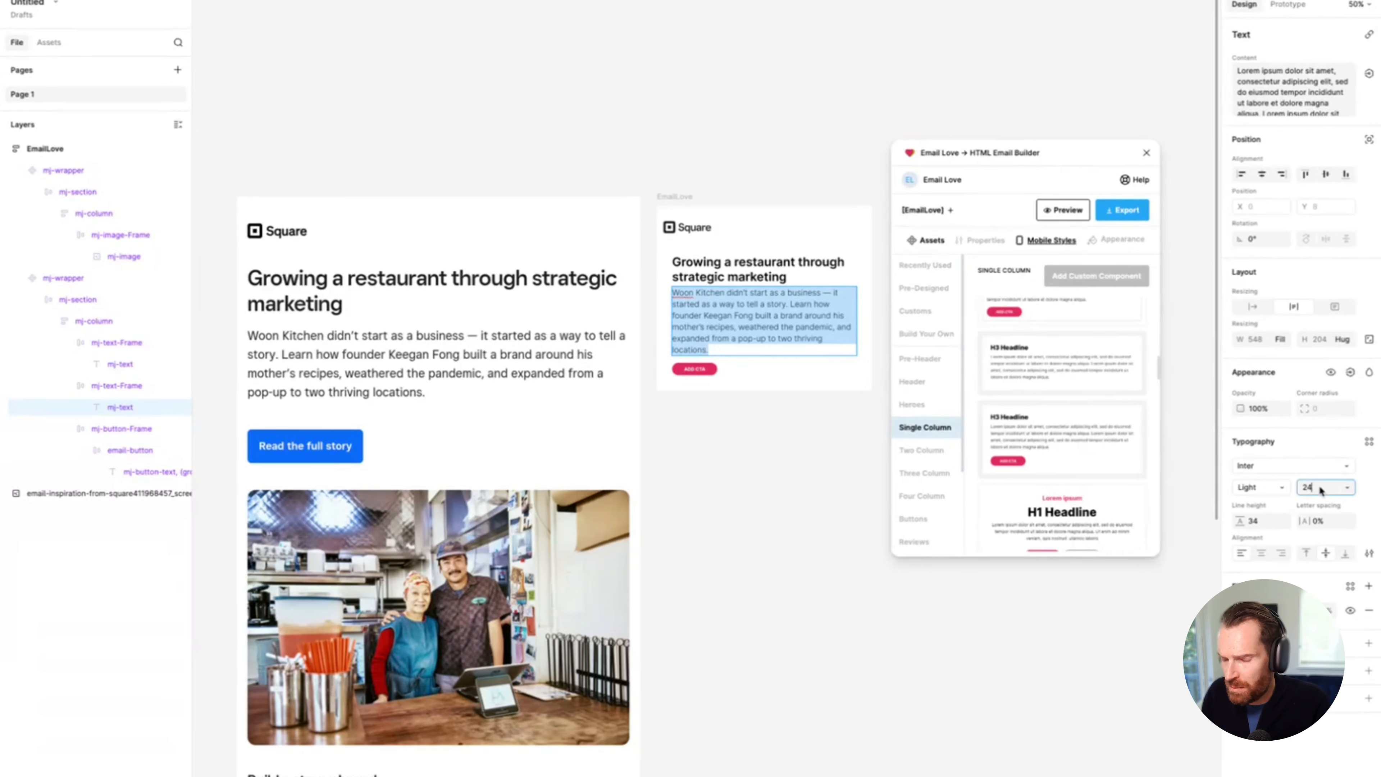
type("21")
key("Return")
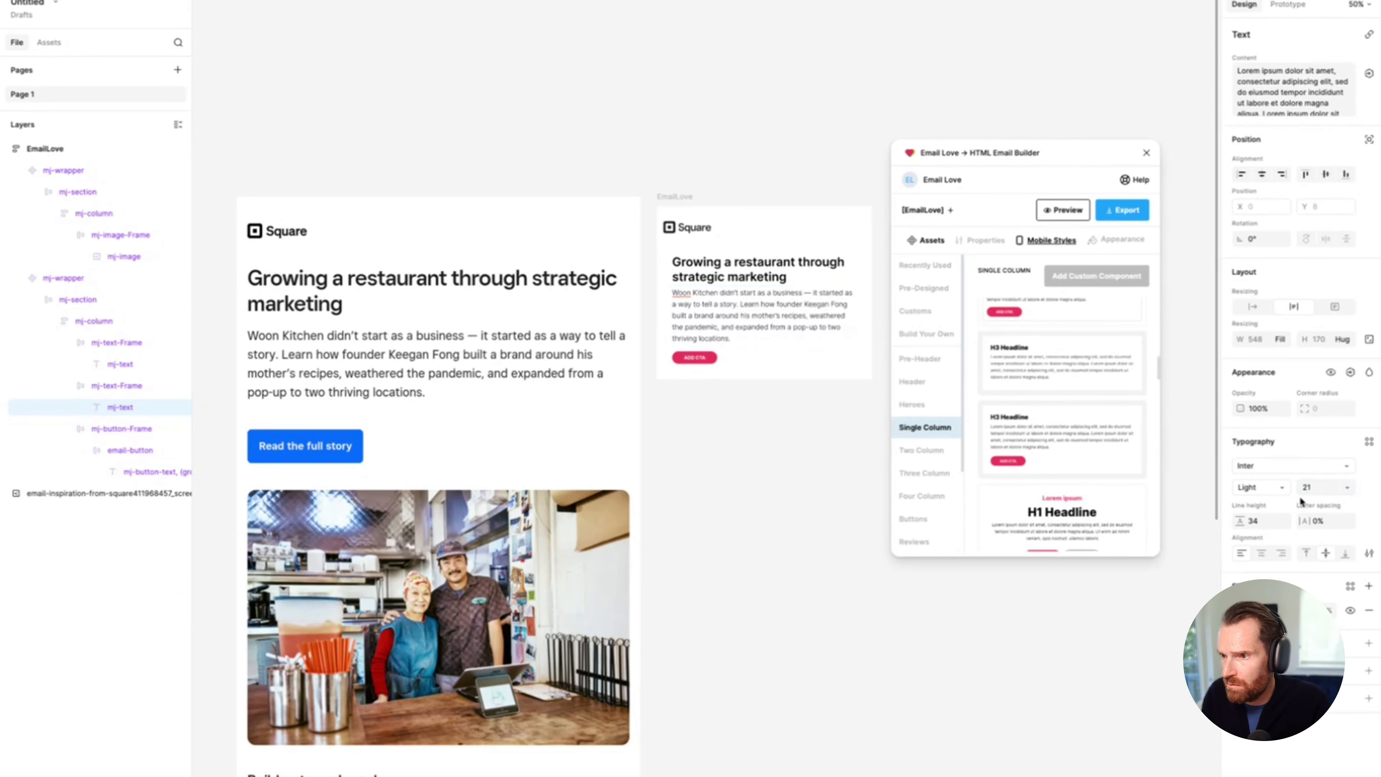
left_click(1258, 523)
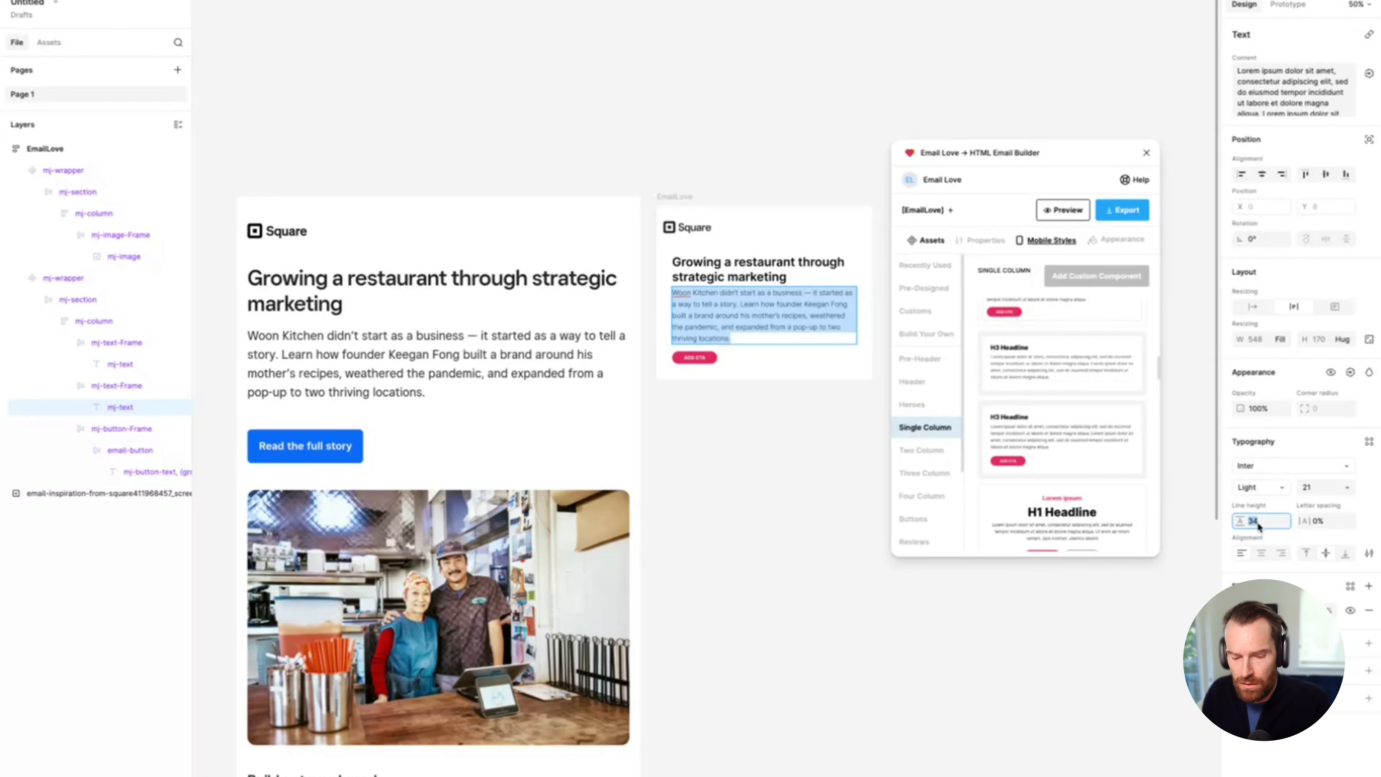
type("3")
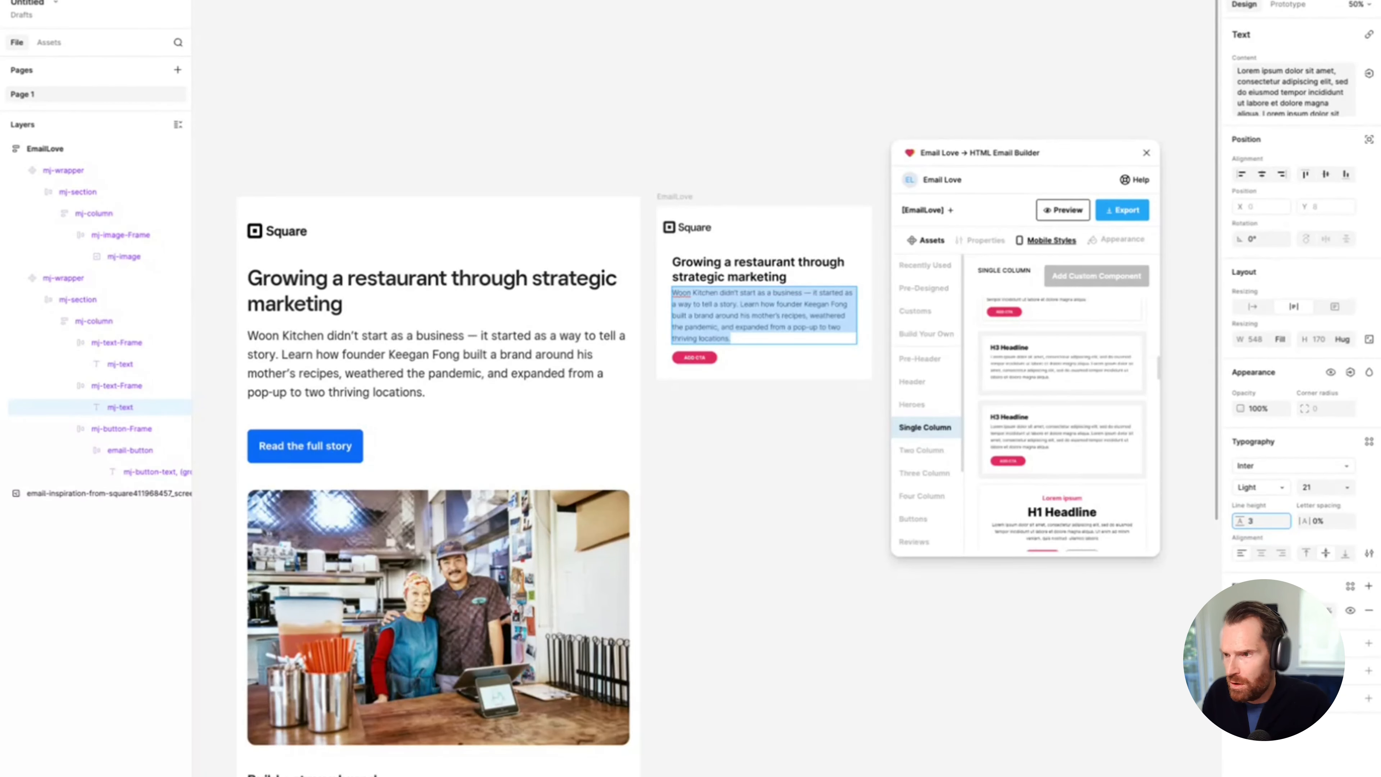
type("2")
left_click(1303, 438)
left_click(745, 434)
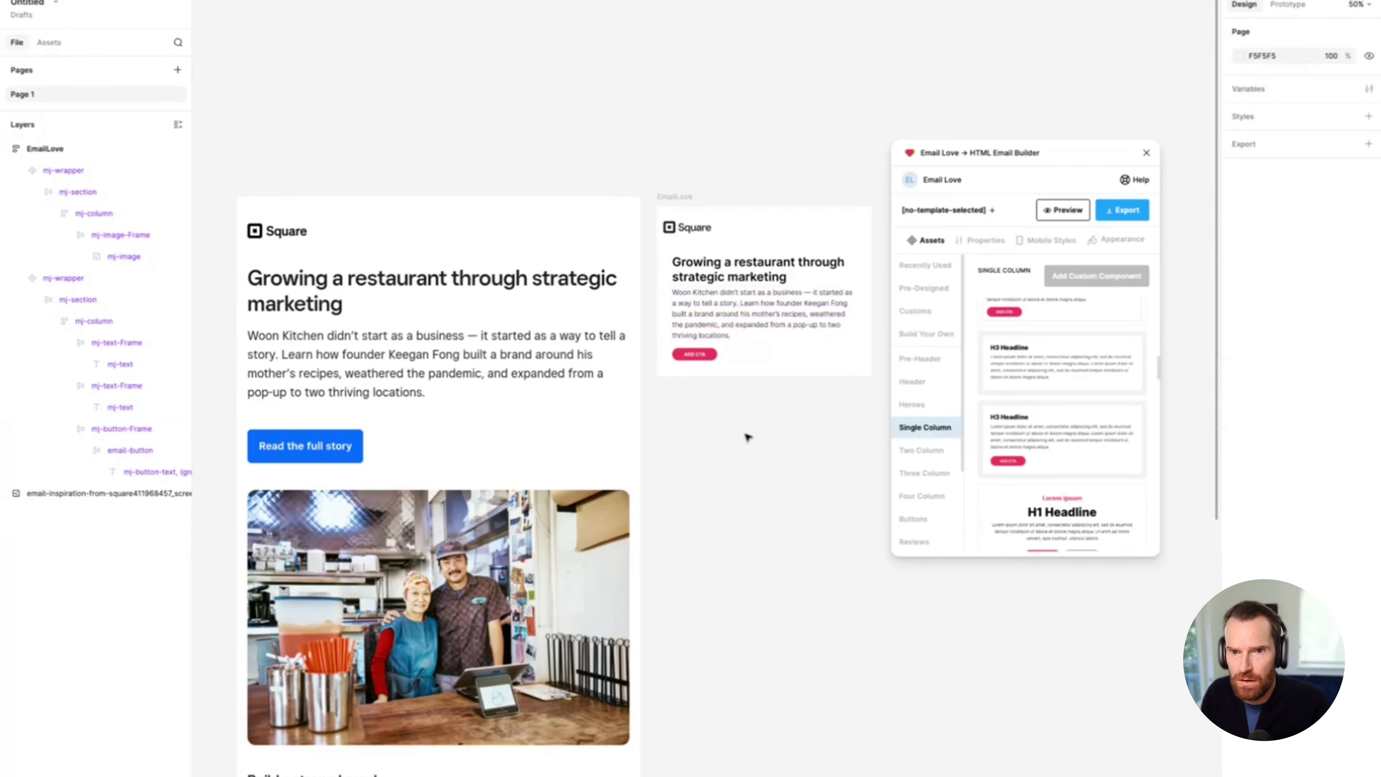
Step: Set the auto layout gap of the column holding the headline, paragraph and button to 25
left_click(768, 308)
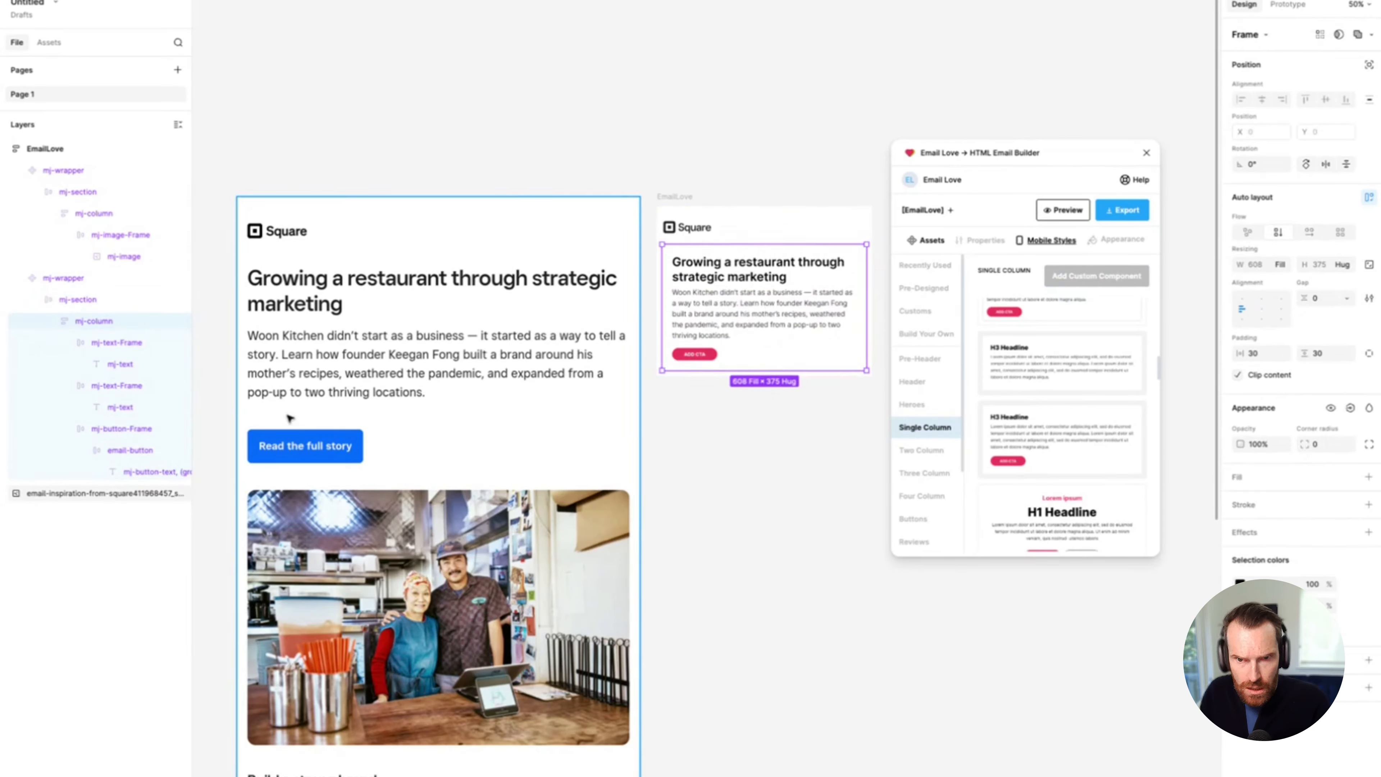
left_click(729, 303)
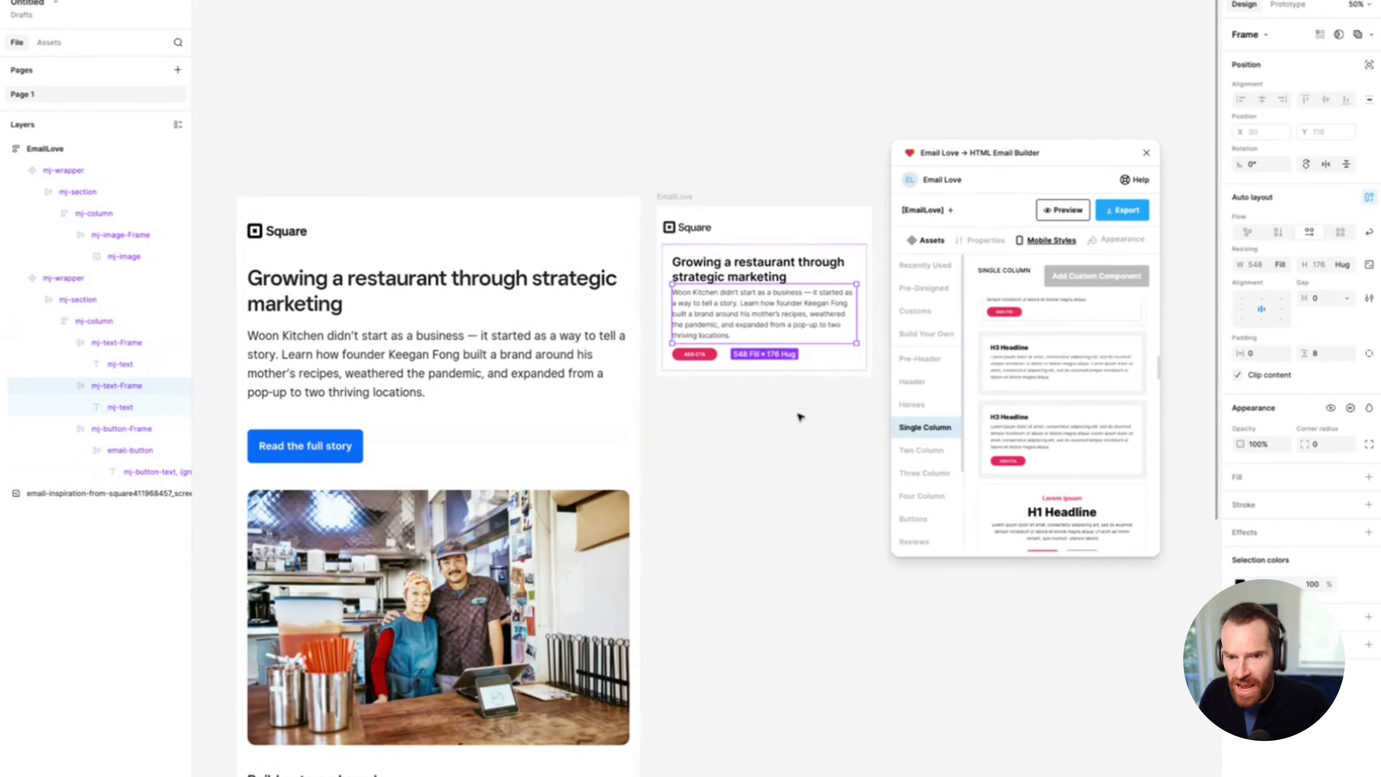
left_click(84, 323)
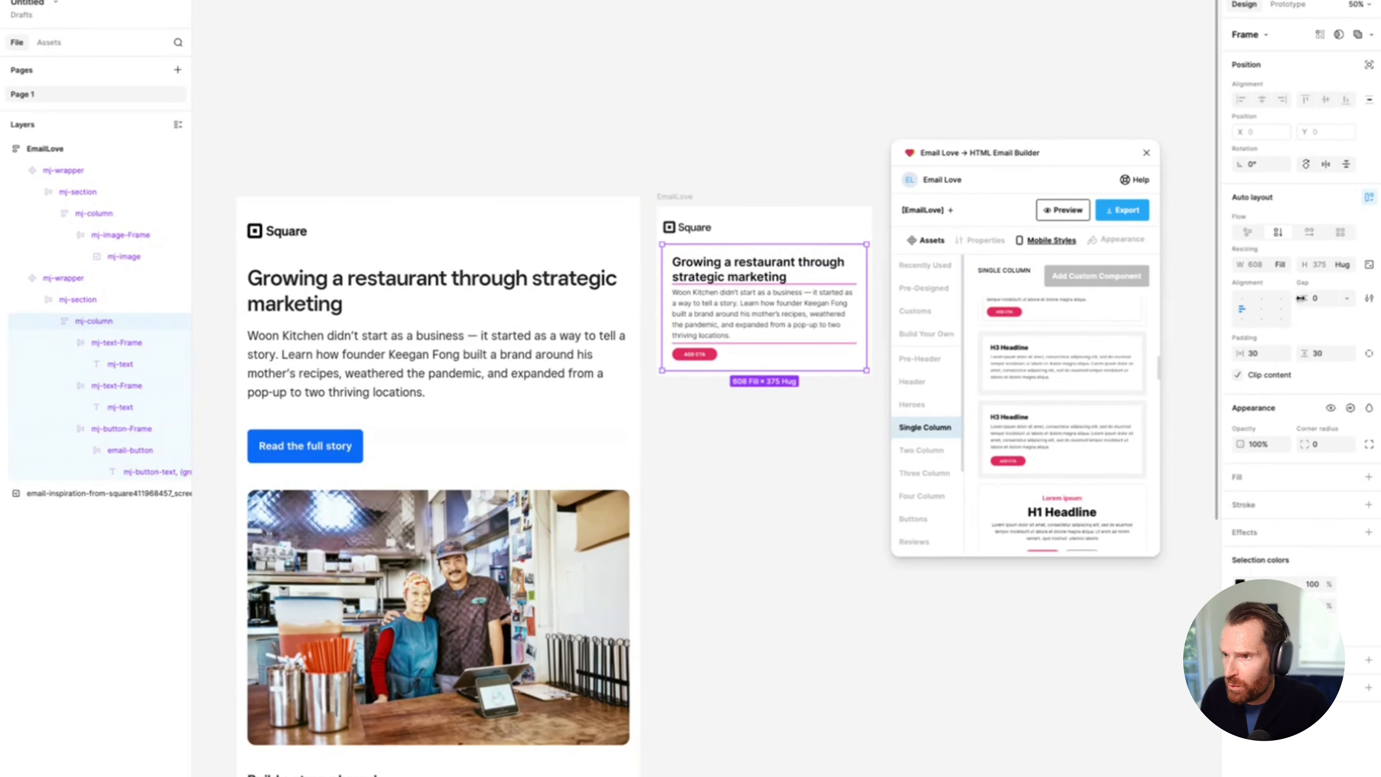
left_click(1319, 299)
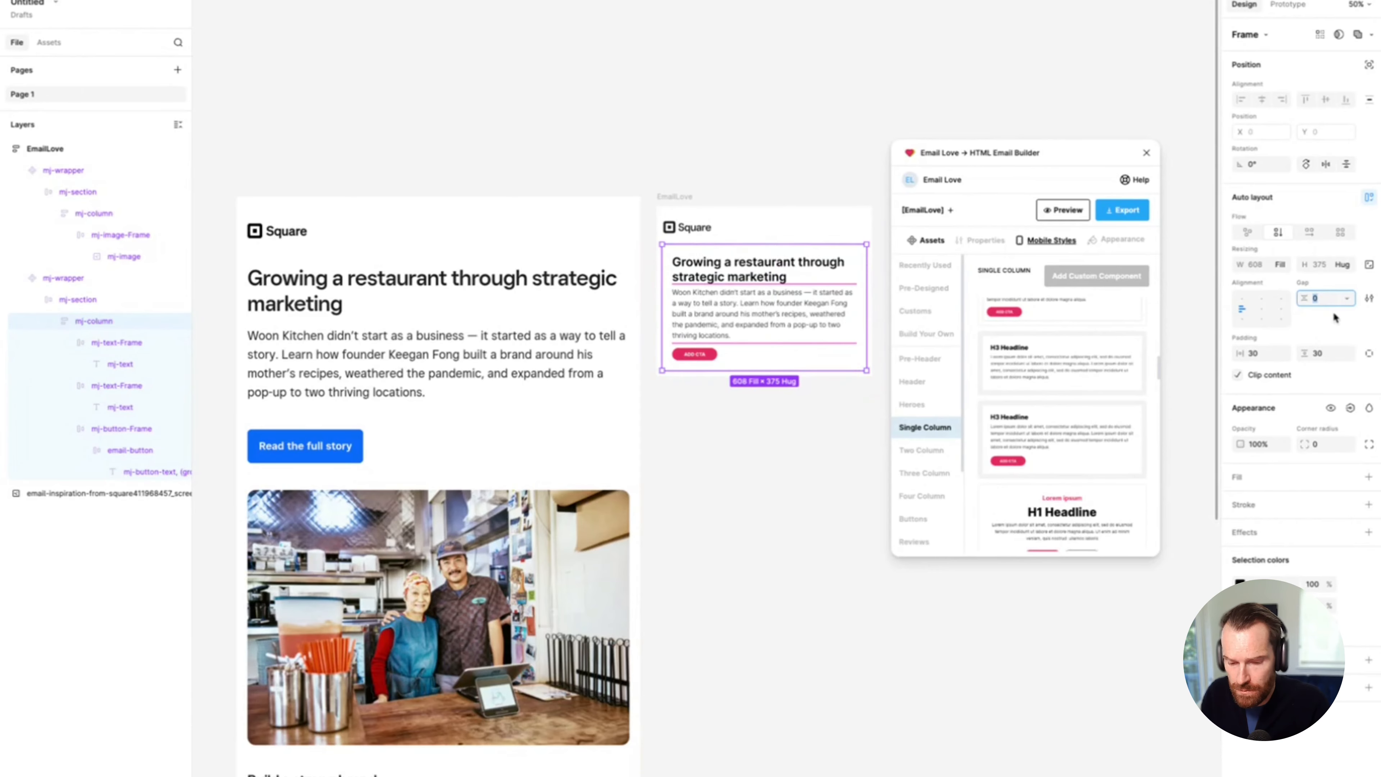
type("25")
key("Return")
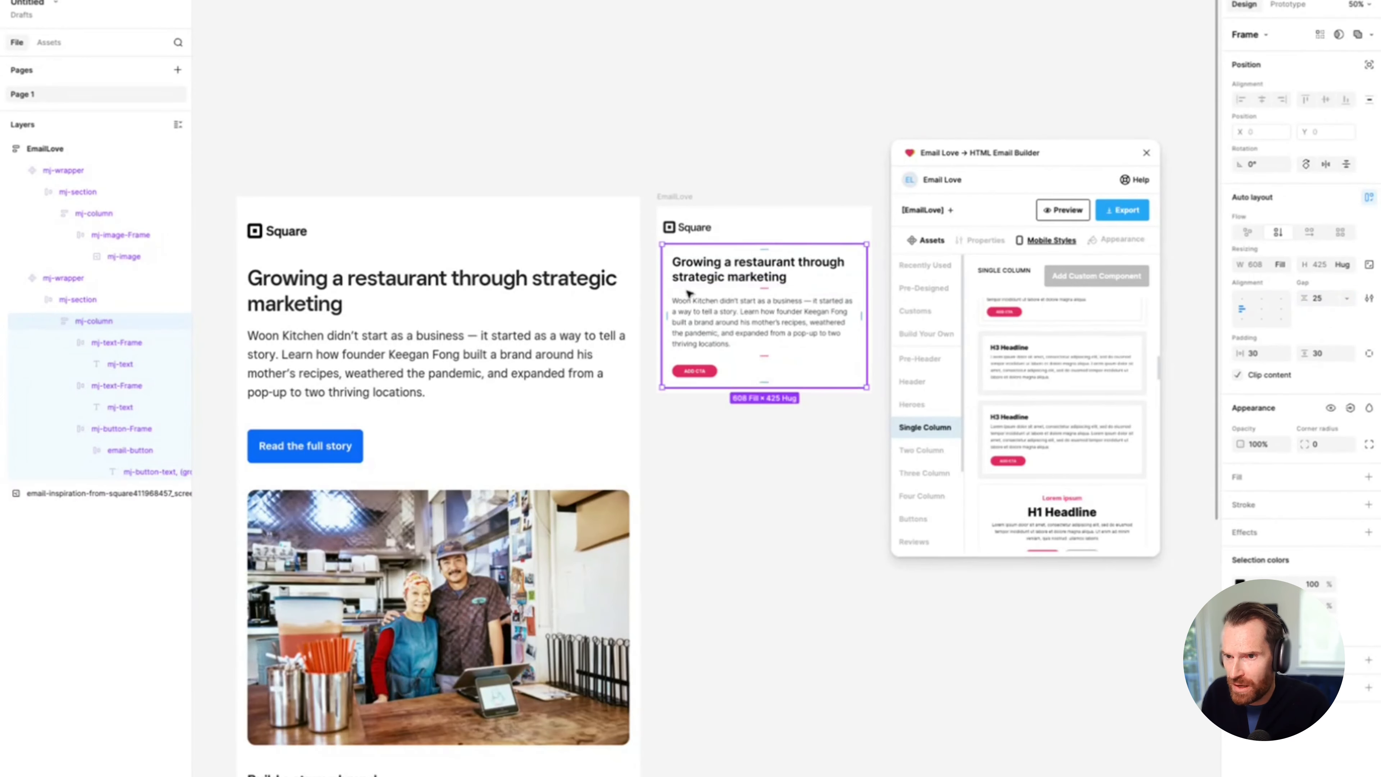
Step: Set the gap between the column's headline, paragraph and button to 15
left_click(1322, 299)
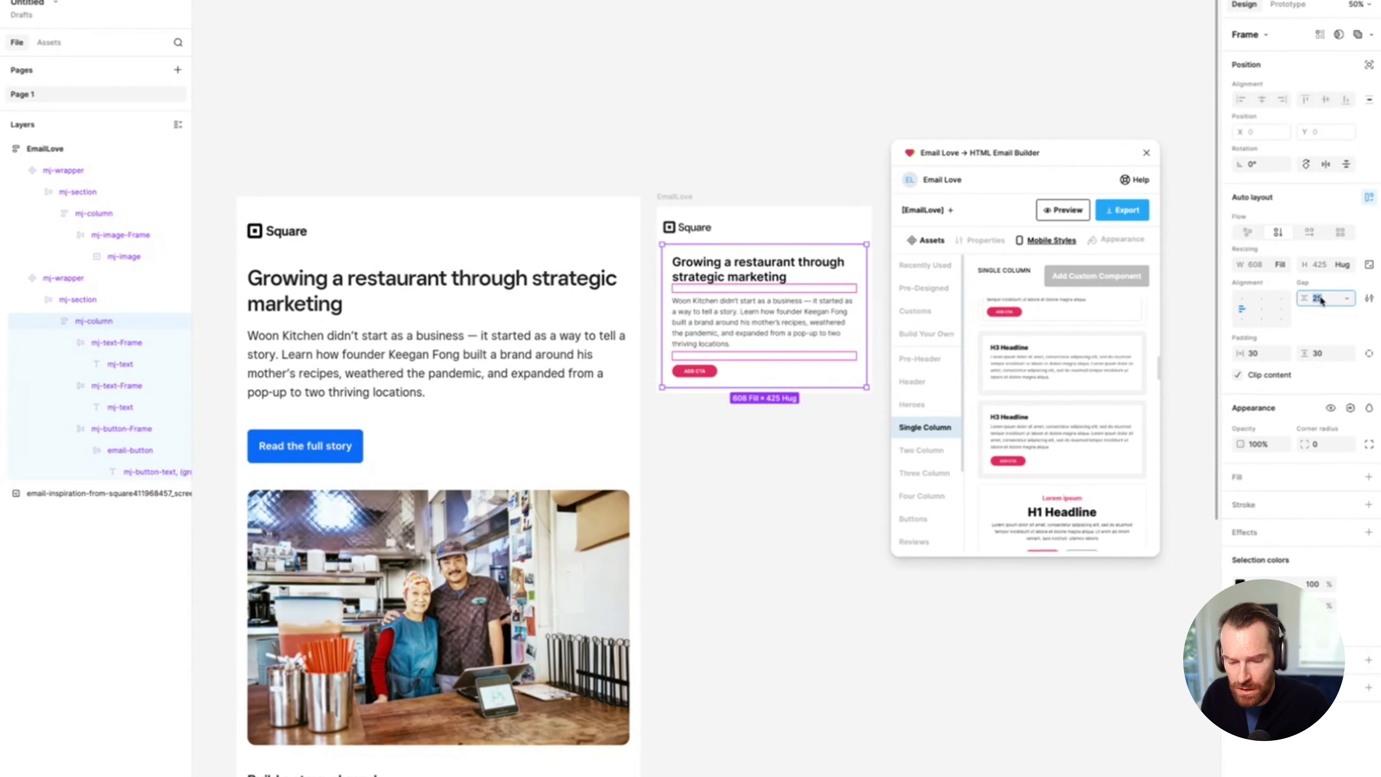
type("1")
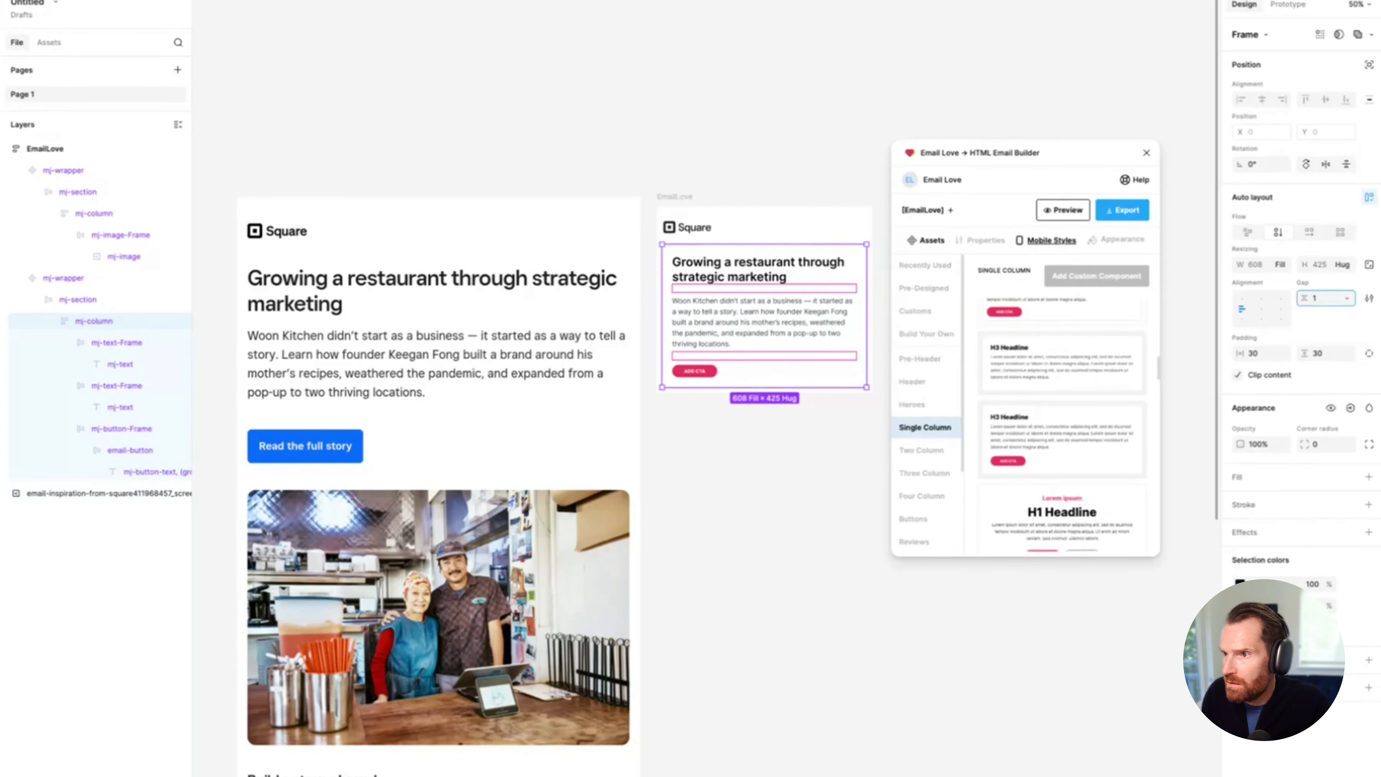
type("5")
key("Return")
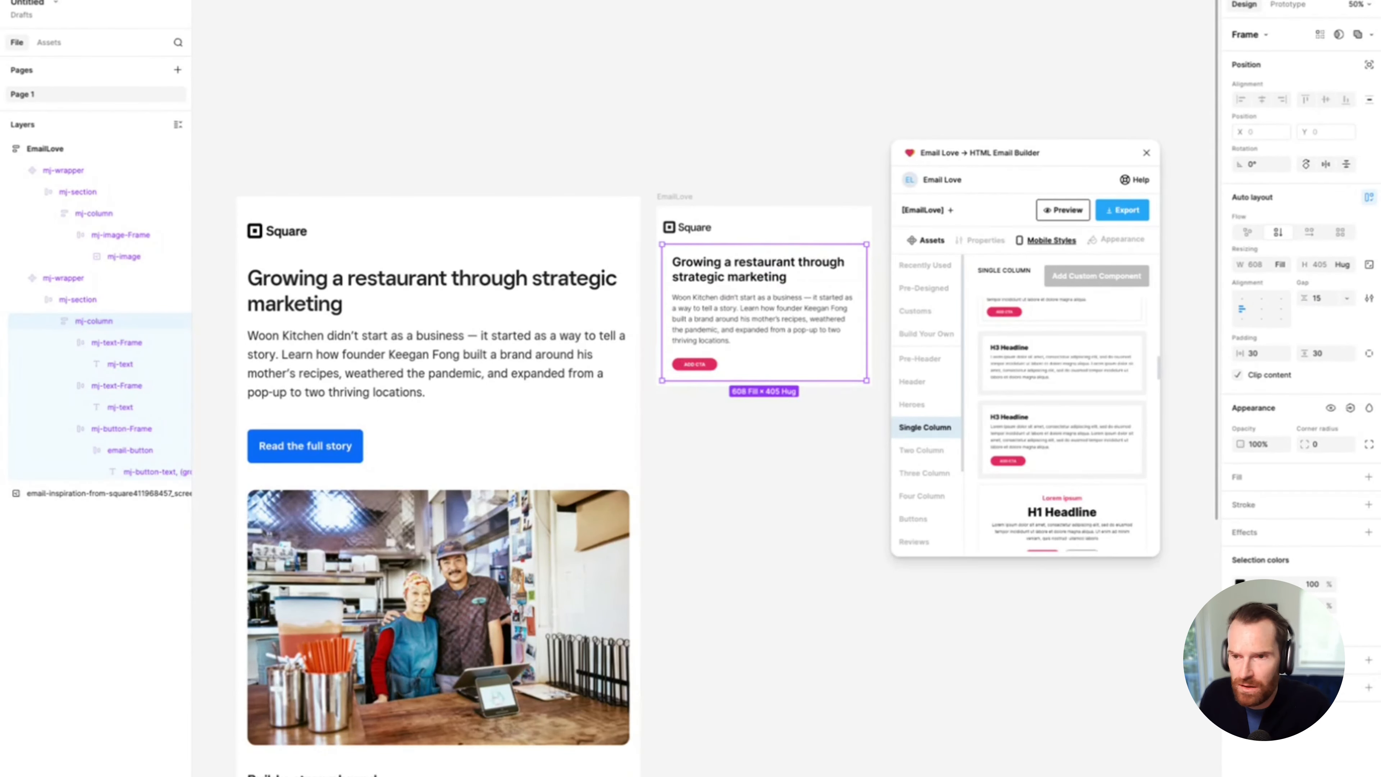
Step: Set the corner radius of the button under the Woon Kitchen paragraph to 10
double_click(710, 363)
double_click(710, 363)
double_click(710, 363)
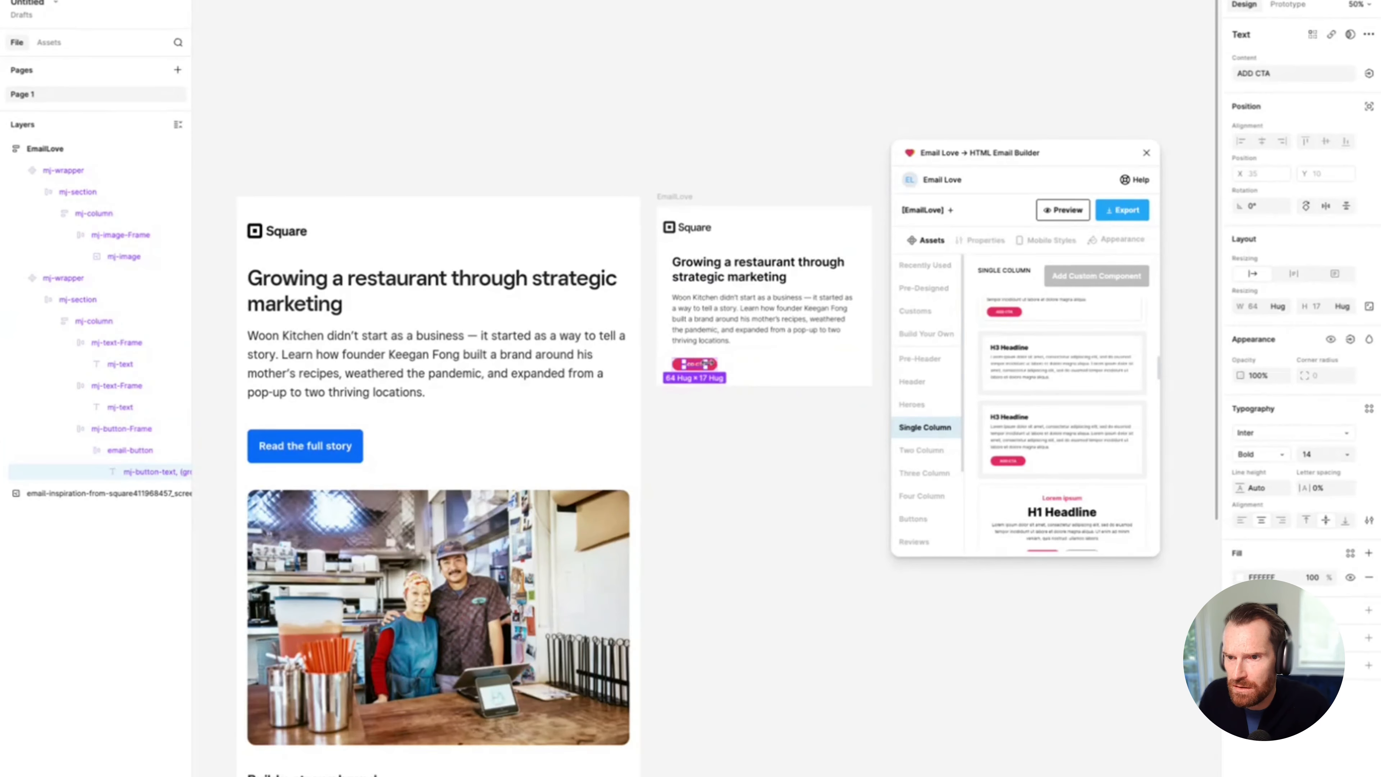
key("Escape")
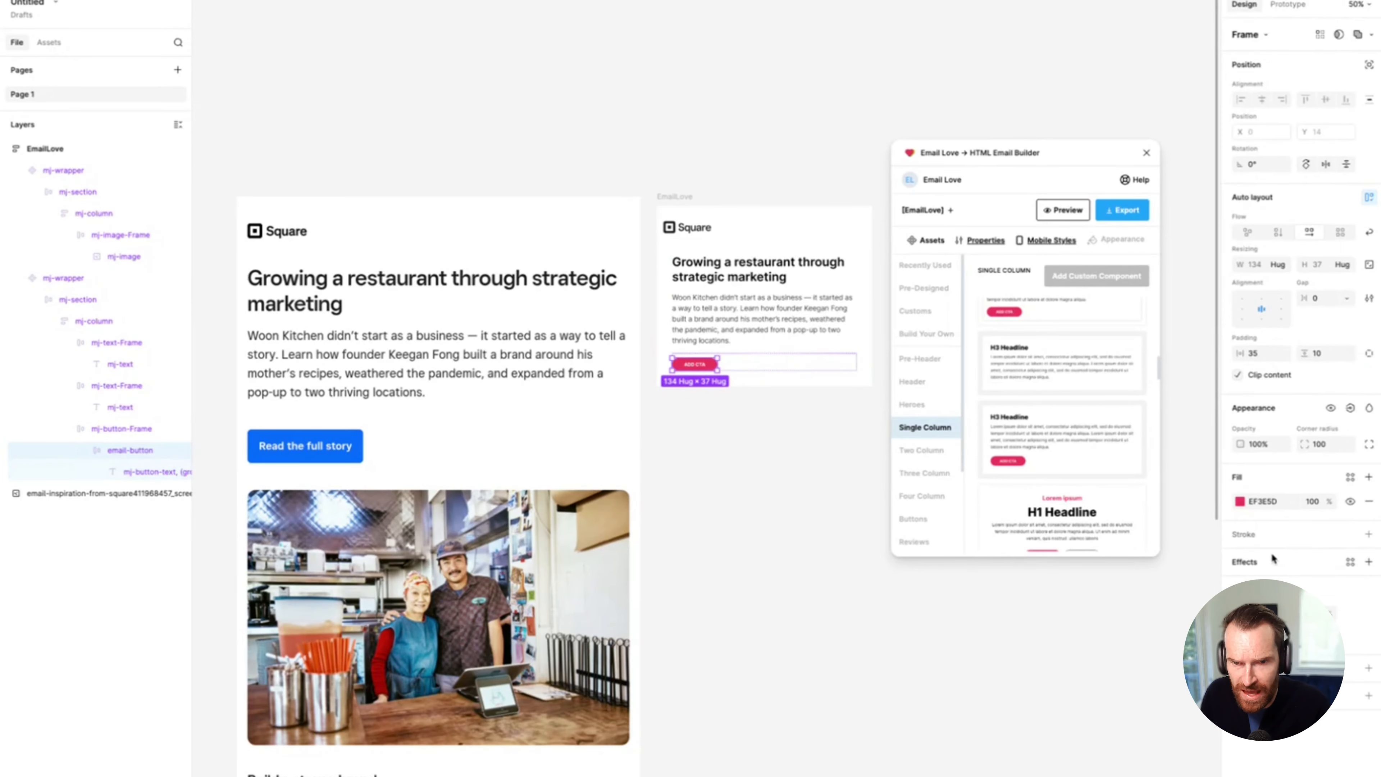
left_click(1330, 446)
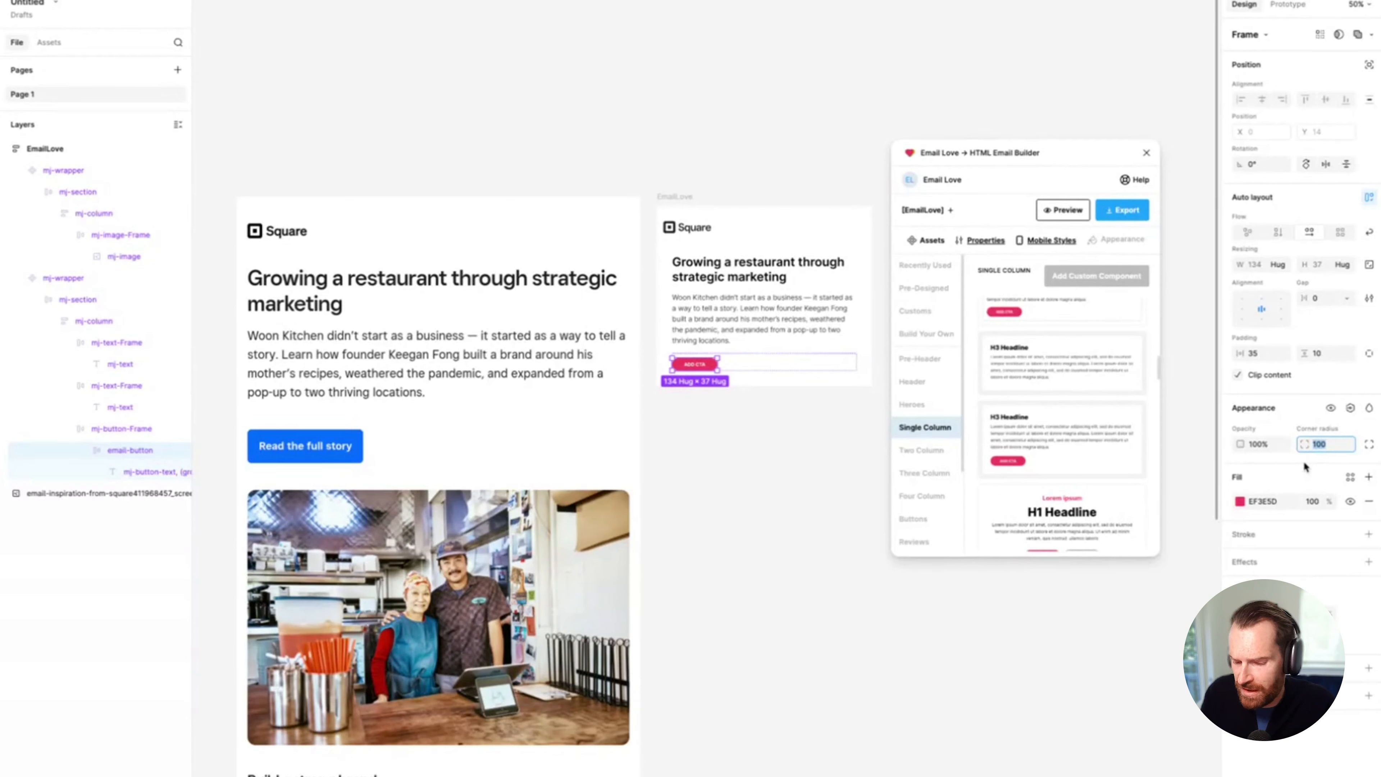
type("10")
left_click(1302, 413)
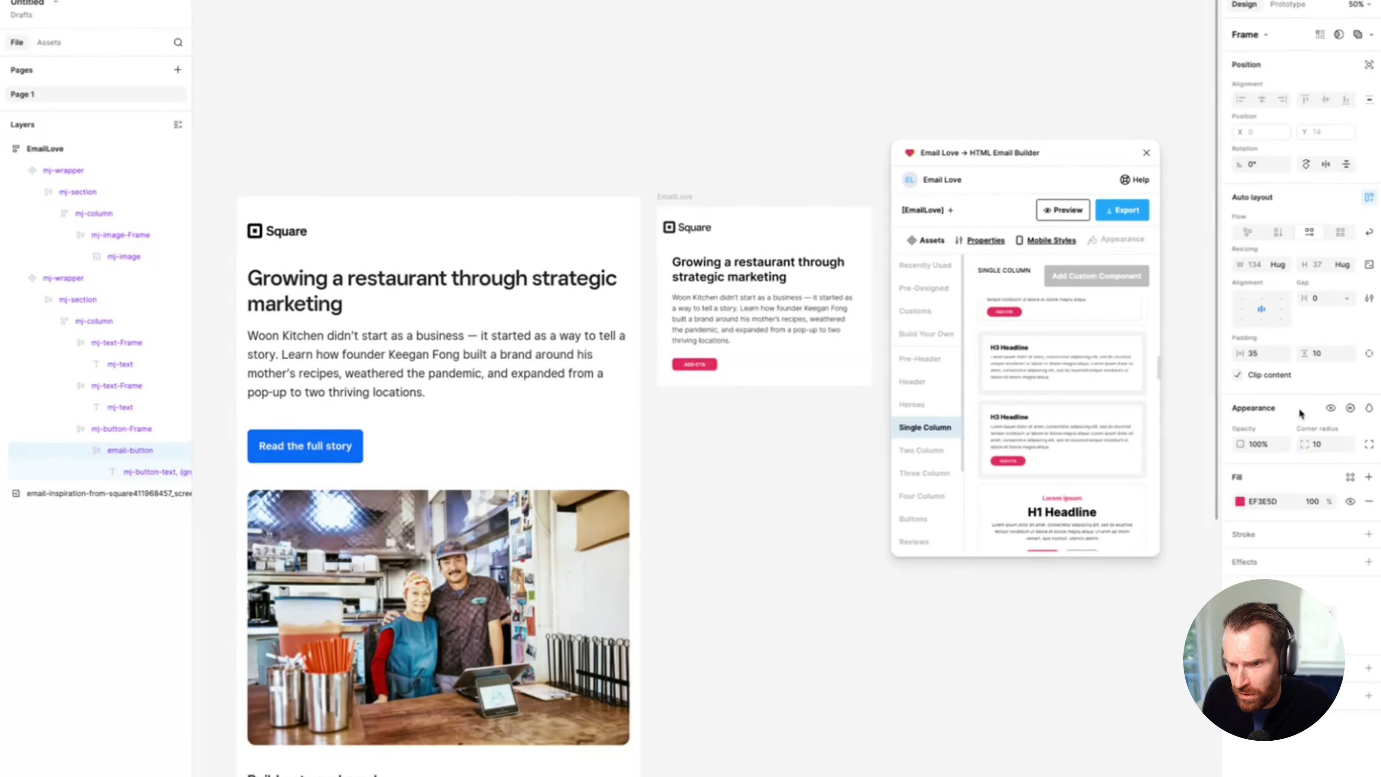
Step: Fill the email button with the blue 016AFF sampled from the reference email's button
left_click(1240, 501)
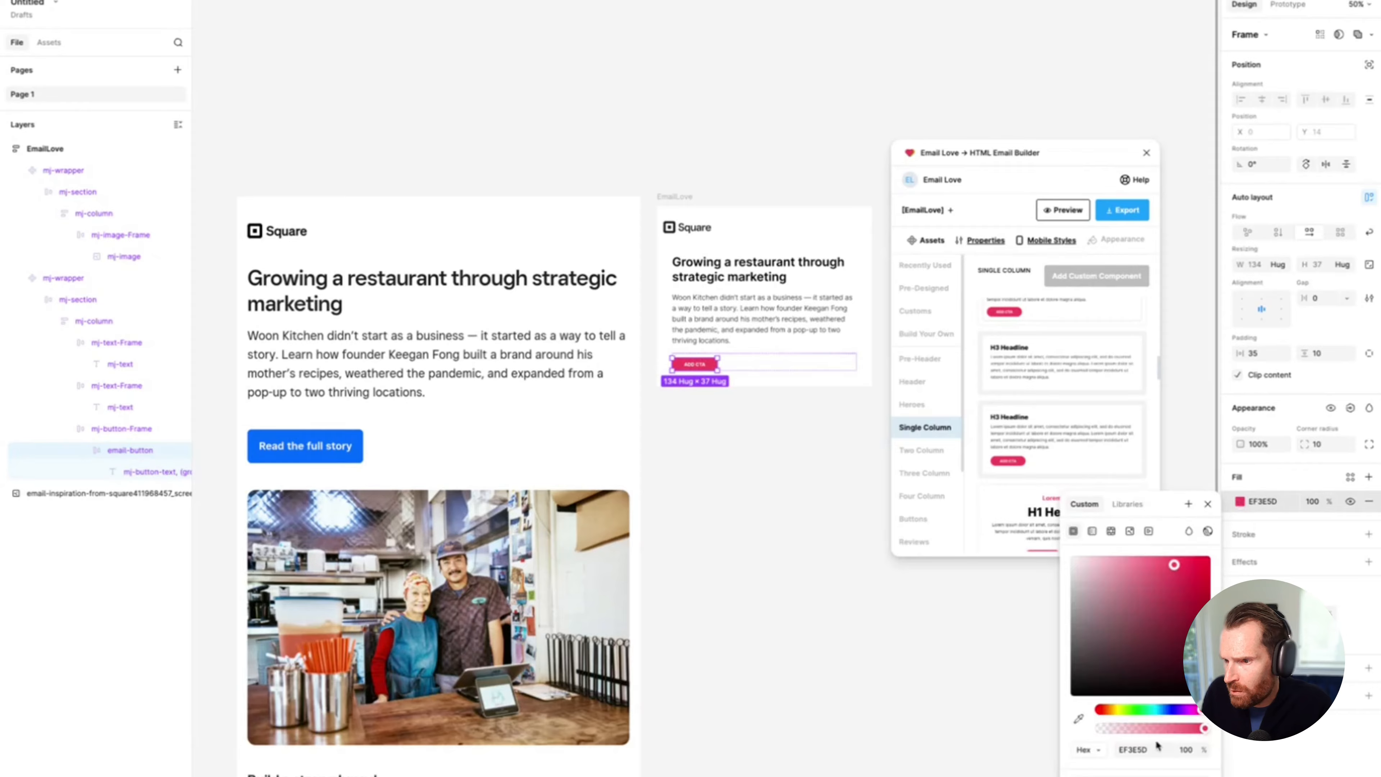
left_click(1079, 719)
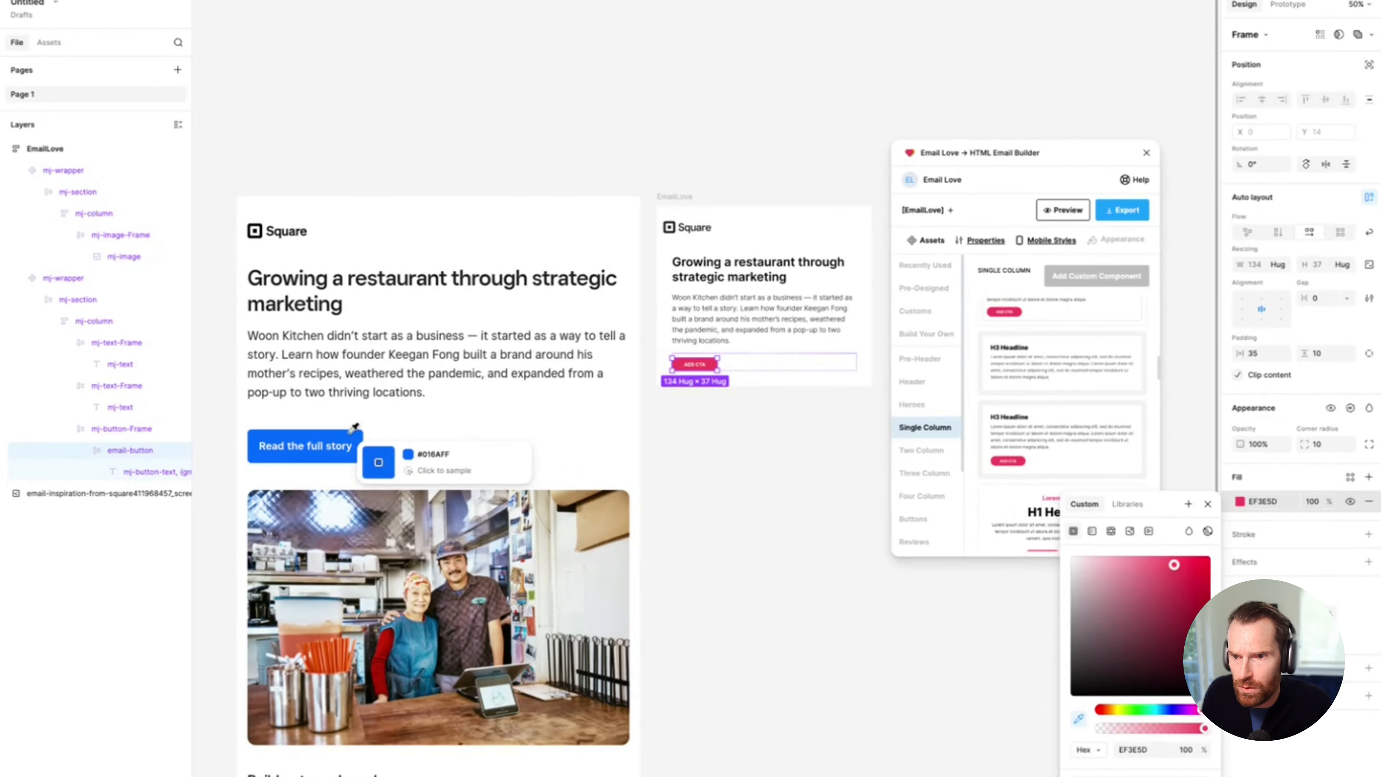
left_click(359, 433)
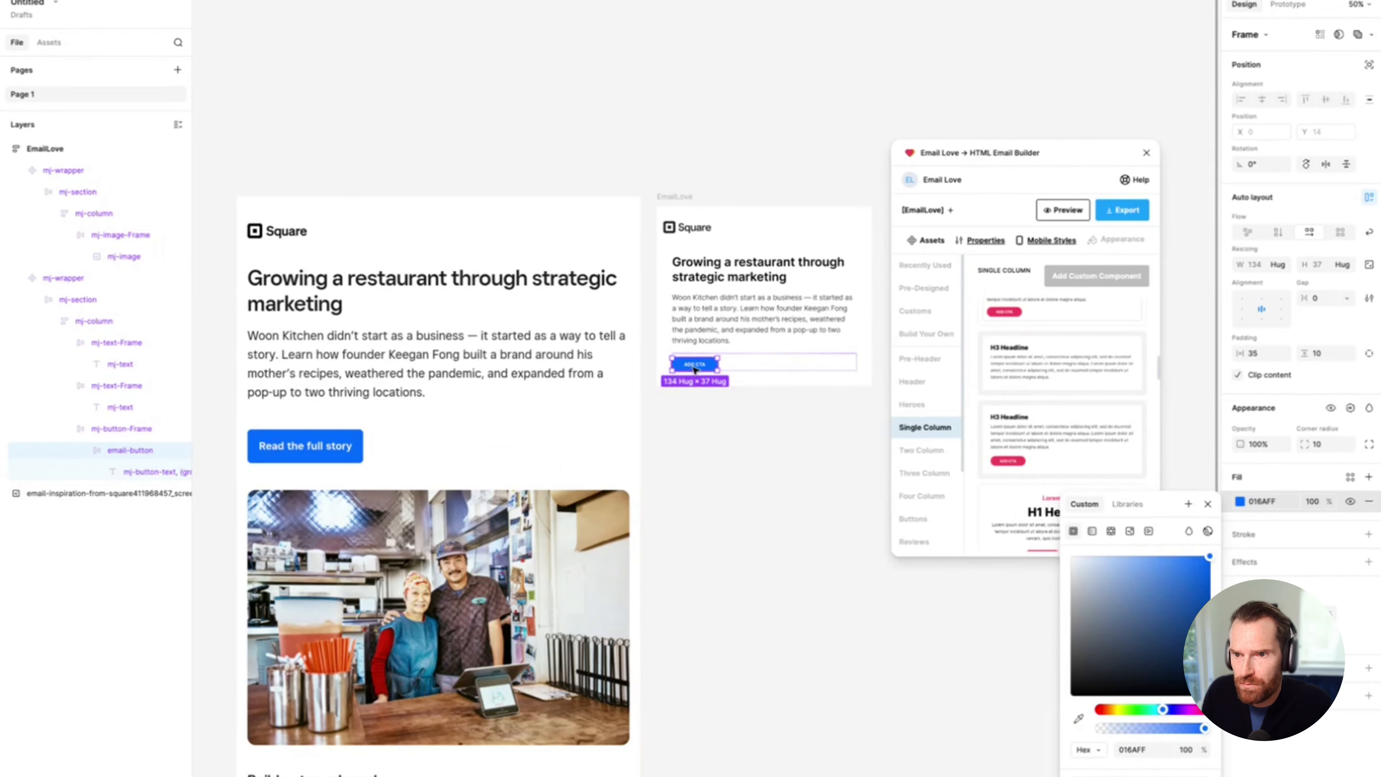
Step: Replace the button's label with "Read the full story"
double_click(691, 364)
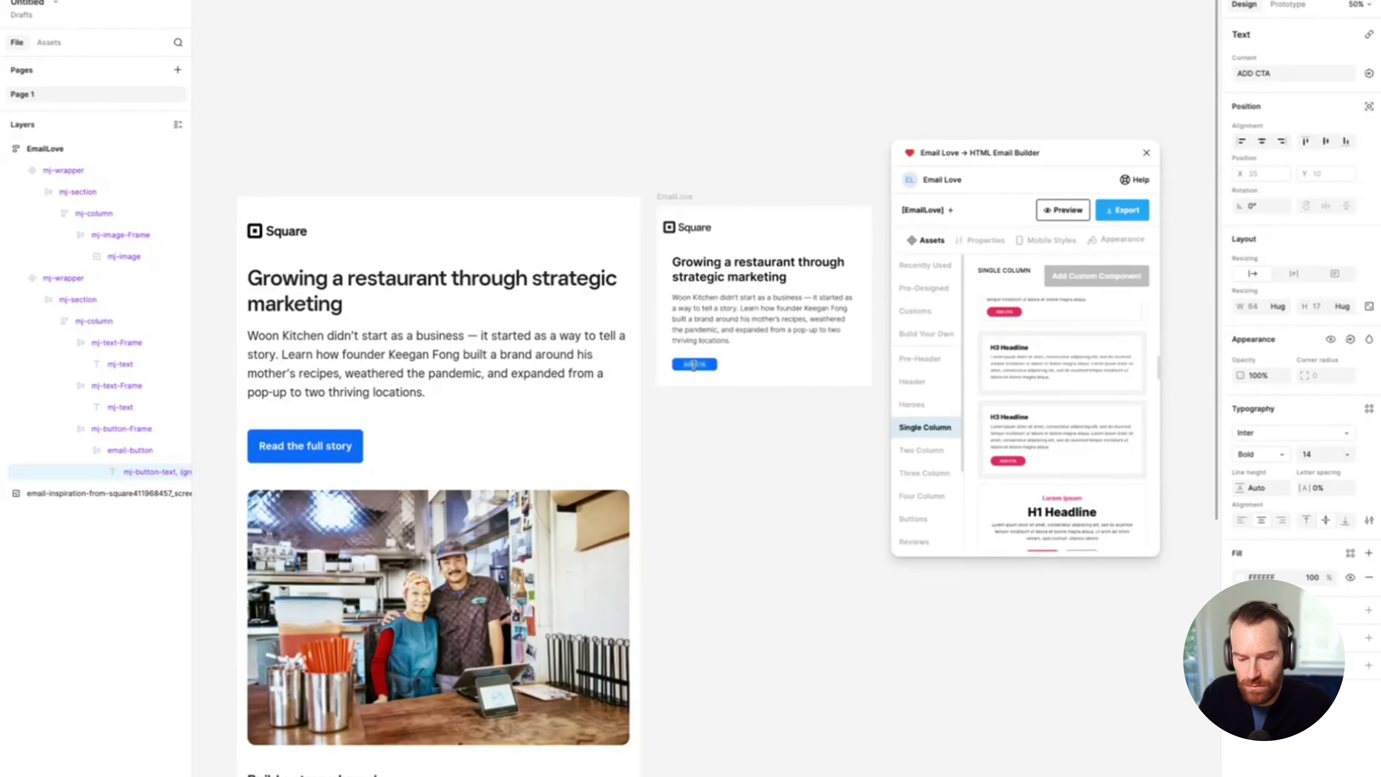
type("Read the")
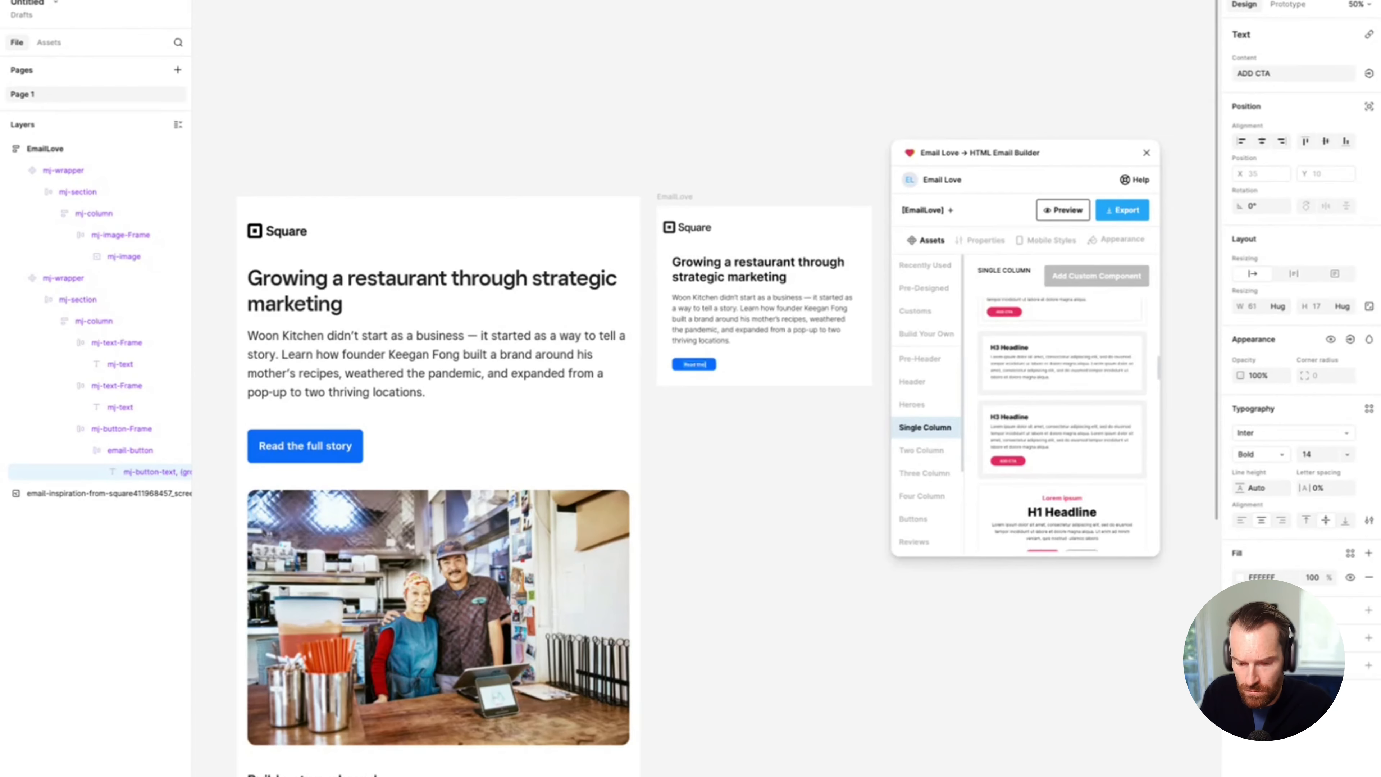
type(" full story")
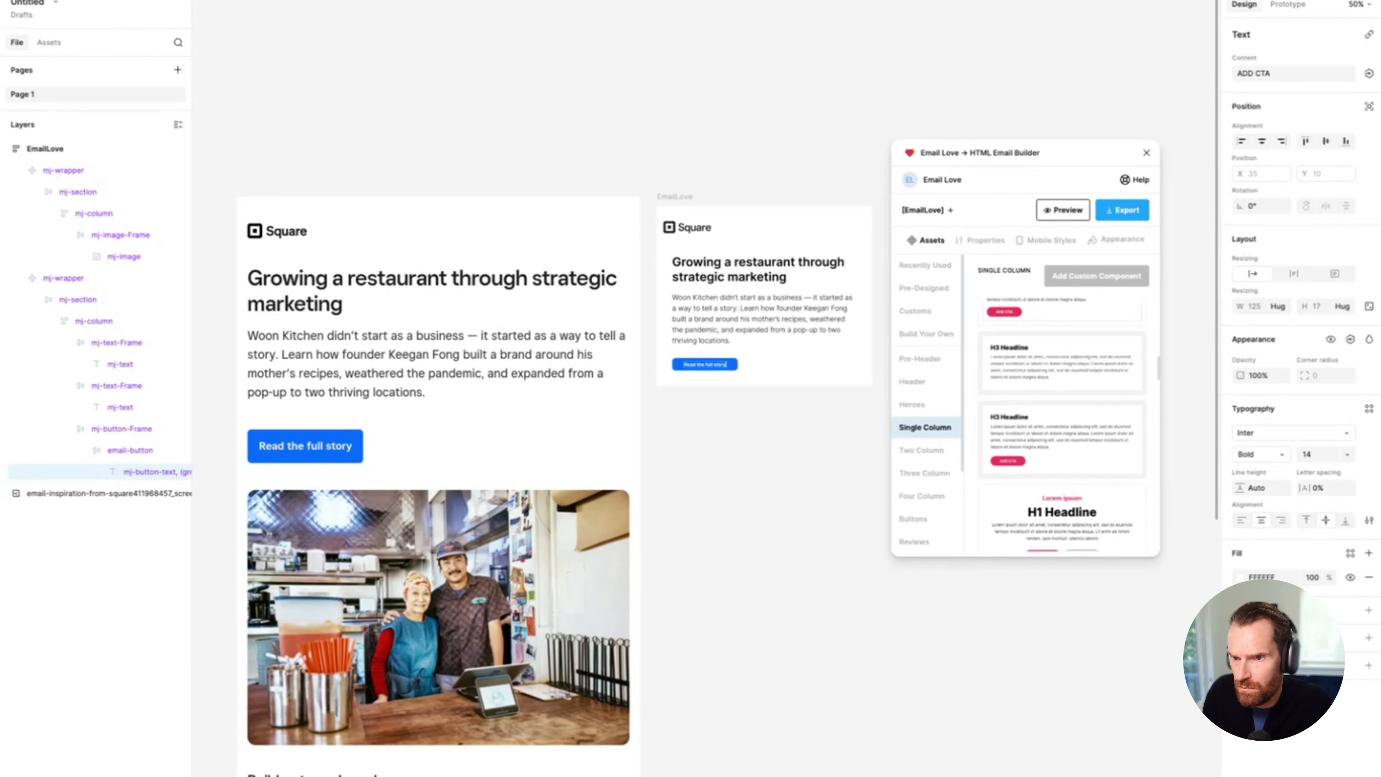
left_click(749, 428)
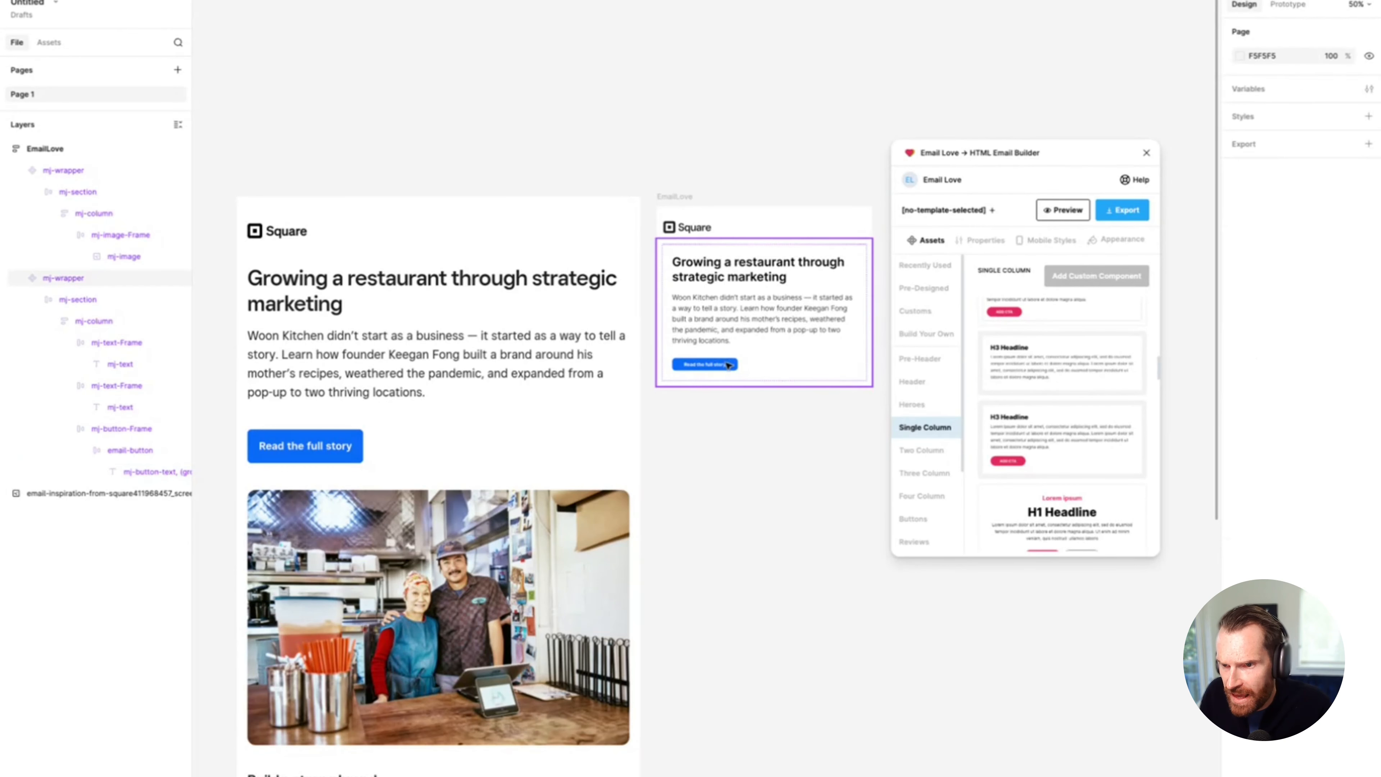
Step: Set the vertical padding of the "Read the full story" button to 20
left_click(729, 365)
double_click(729, 365)
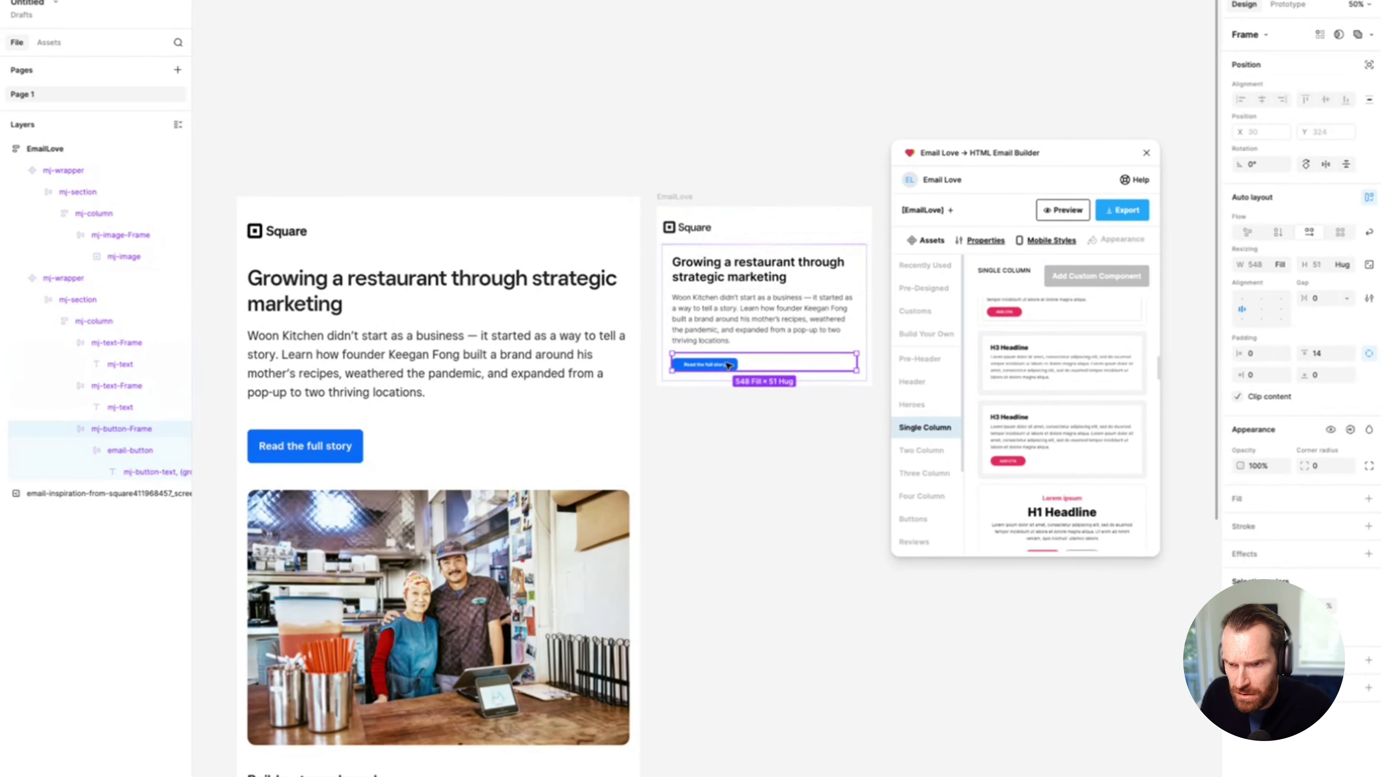
double_click(729, 365)
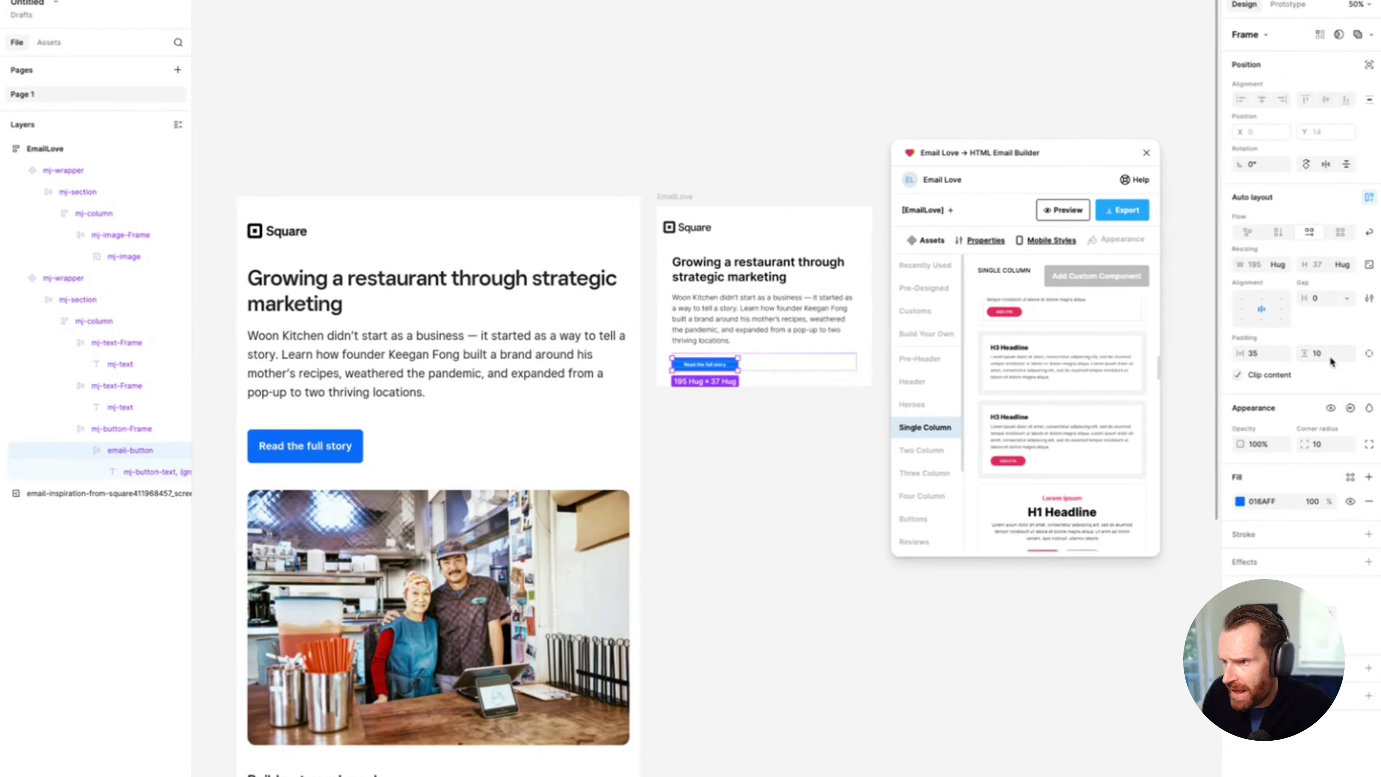
type("20")
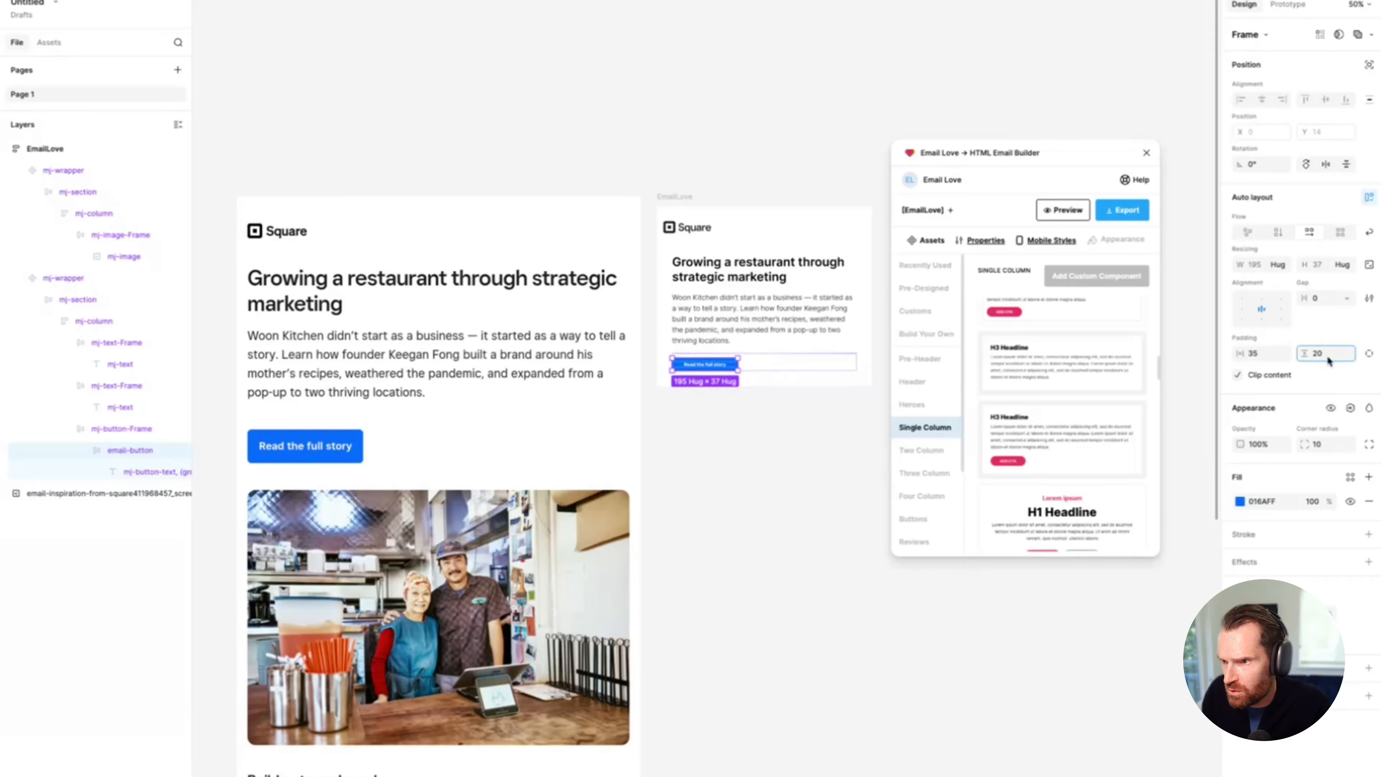
key("Return")
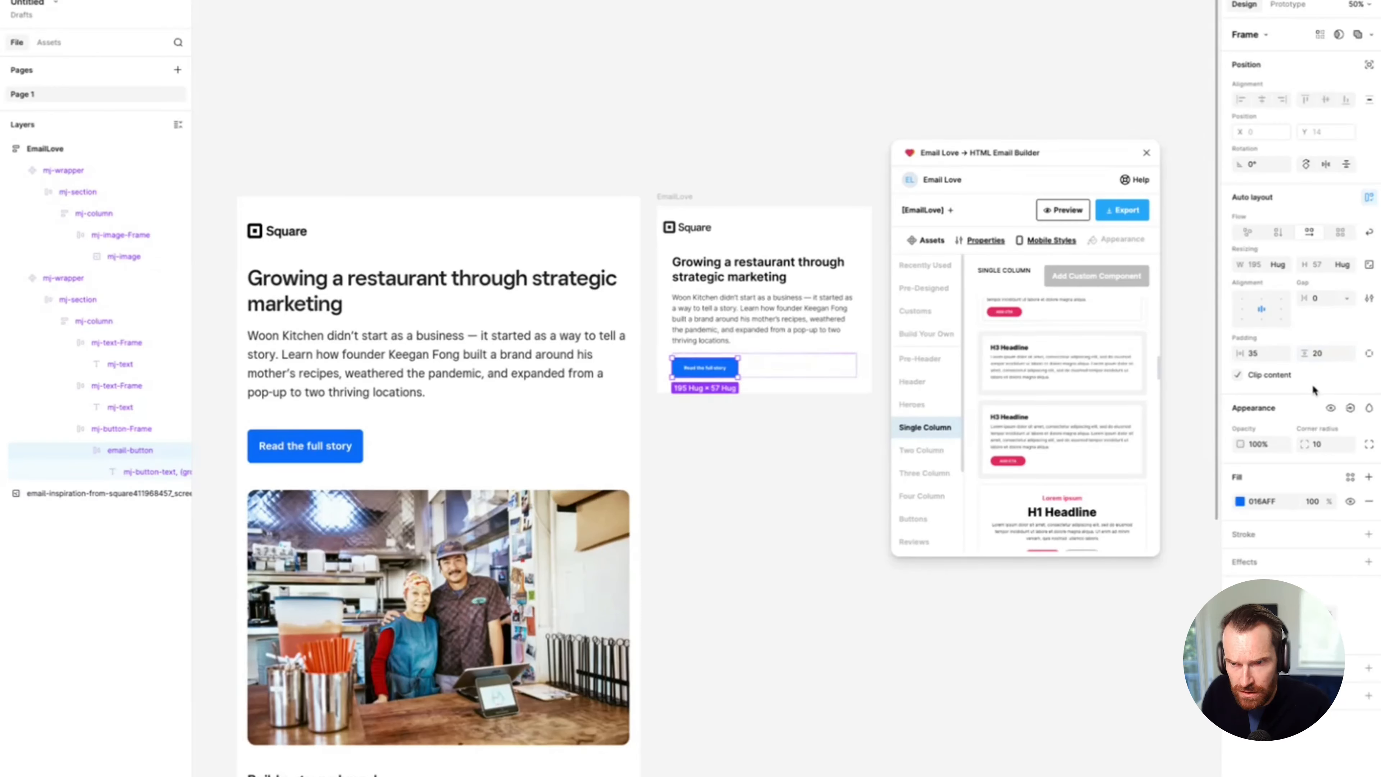
left_click(778, 469)
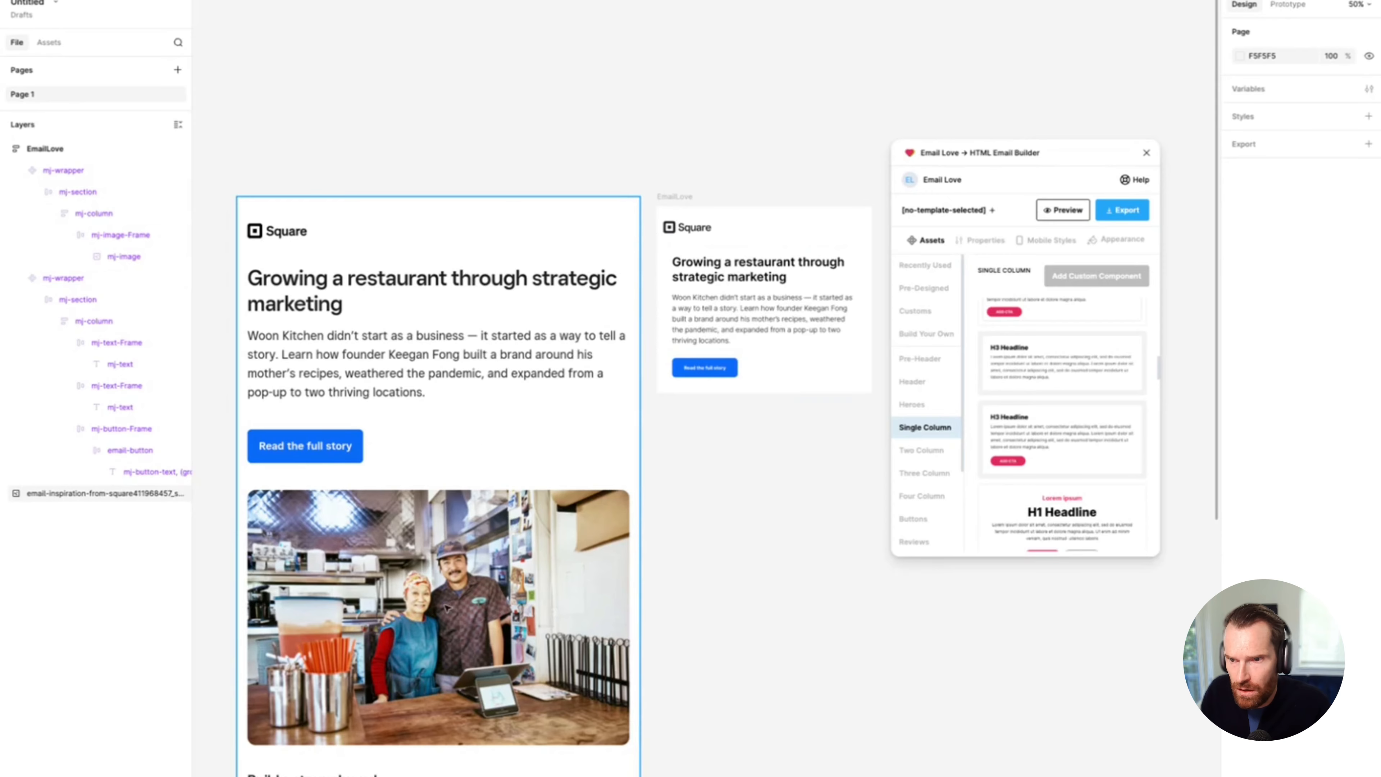
Step: Preview the EmailLove frame in the plugin, then return to the design and check the logo wrapper's padding
left_click(678, 197)
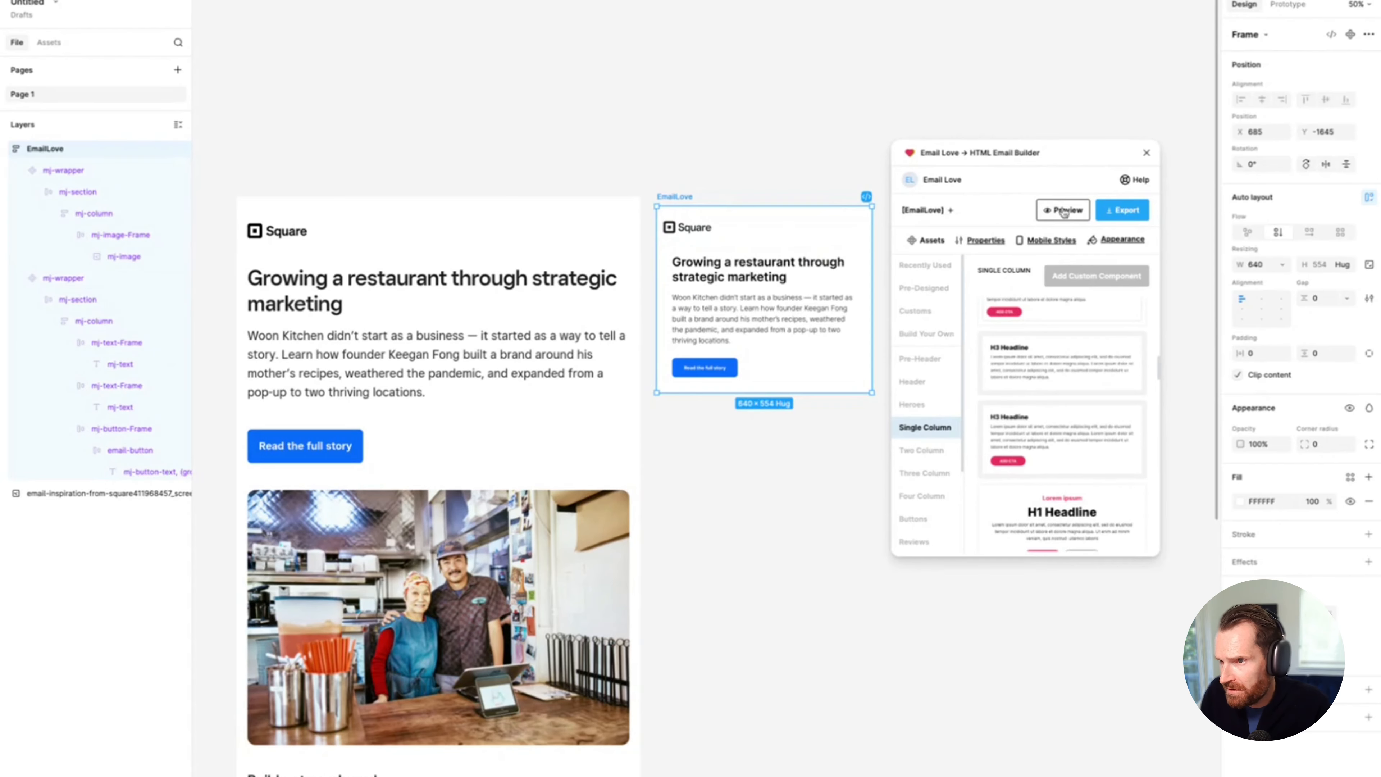
left_click(1061, 212)
left_click_drag(1058, 147, 1000, 25)
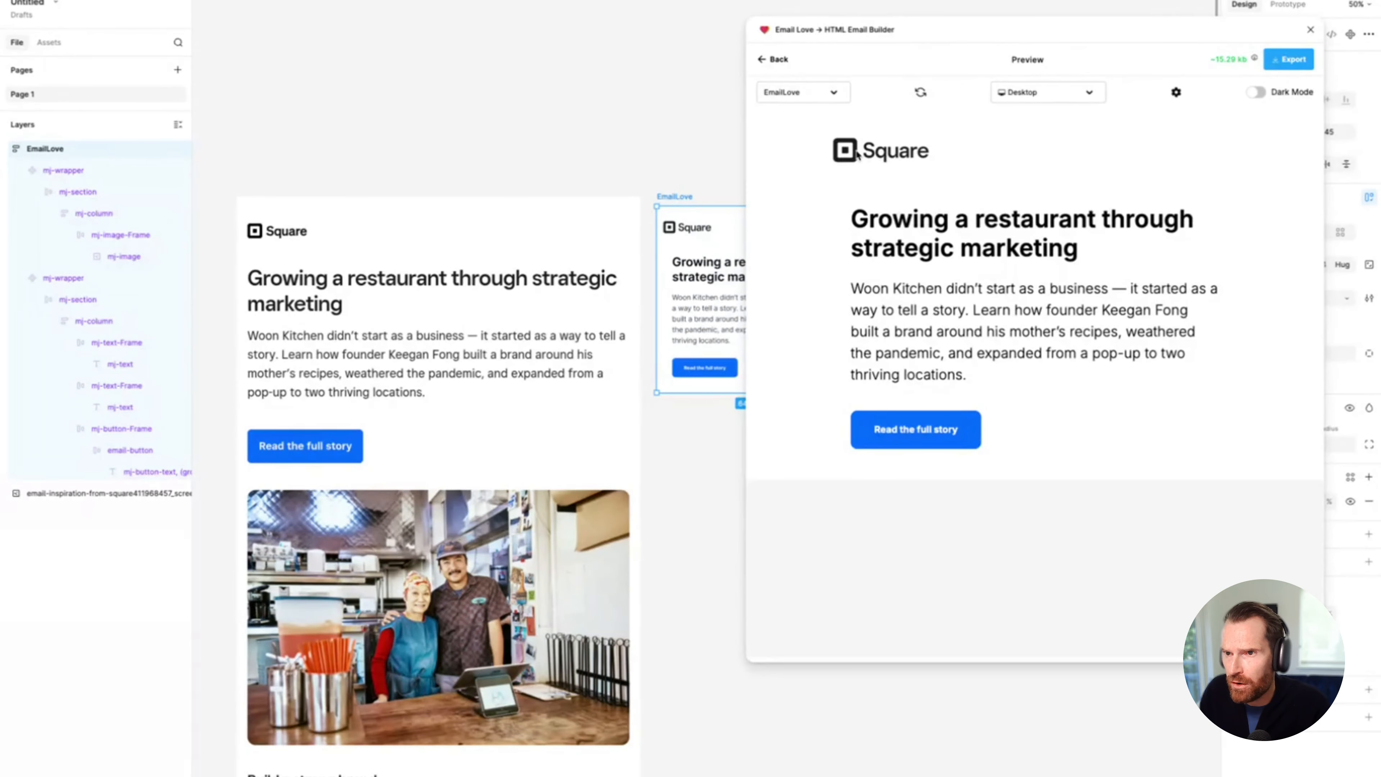
left_click(775, 60)
left_click(701, 228)
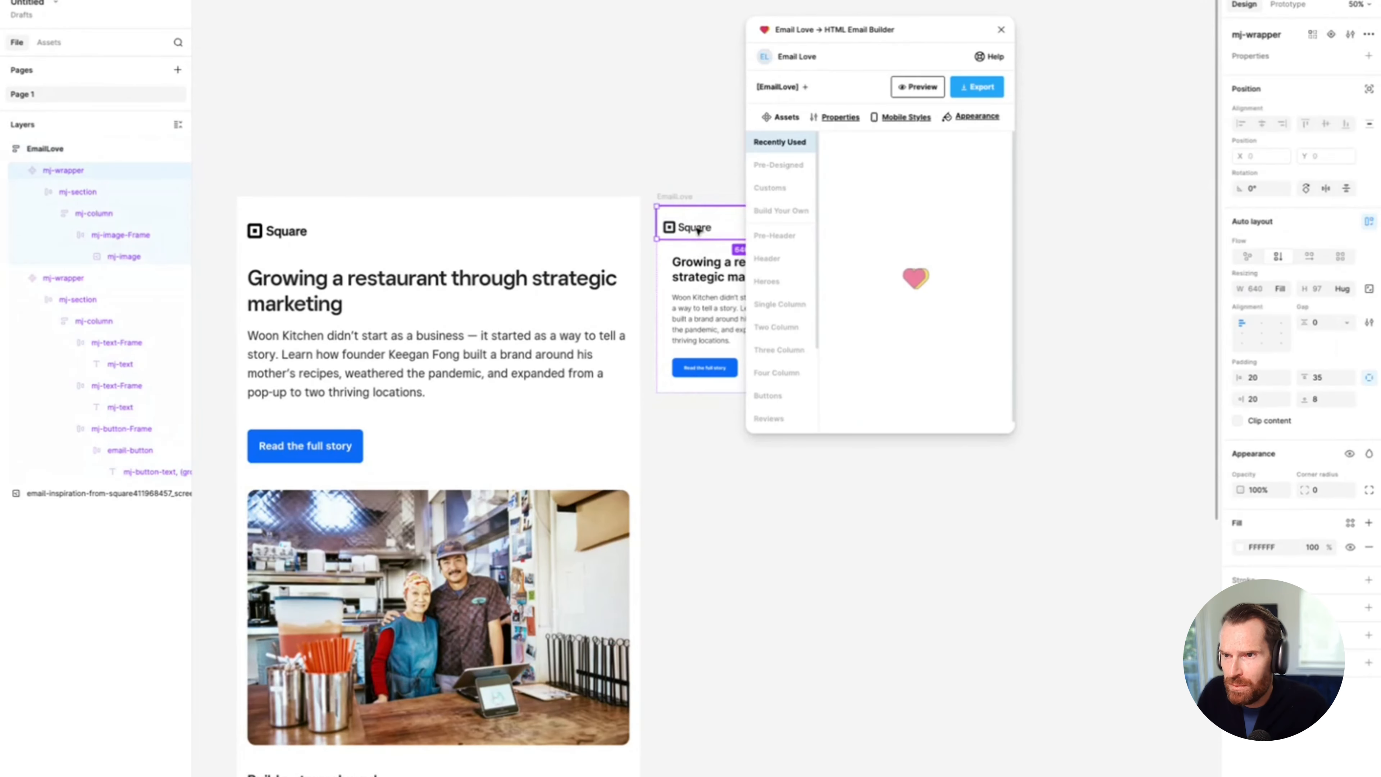
left_click_drag(819, 36, 960, 59)
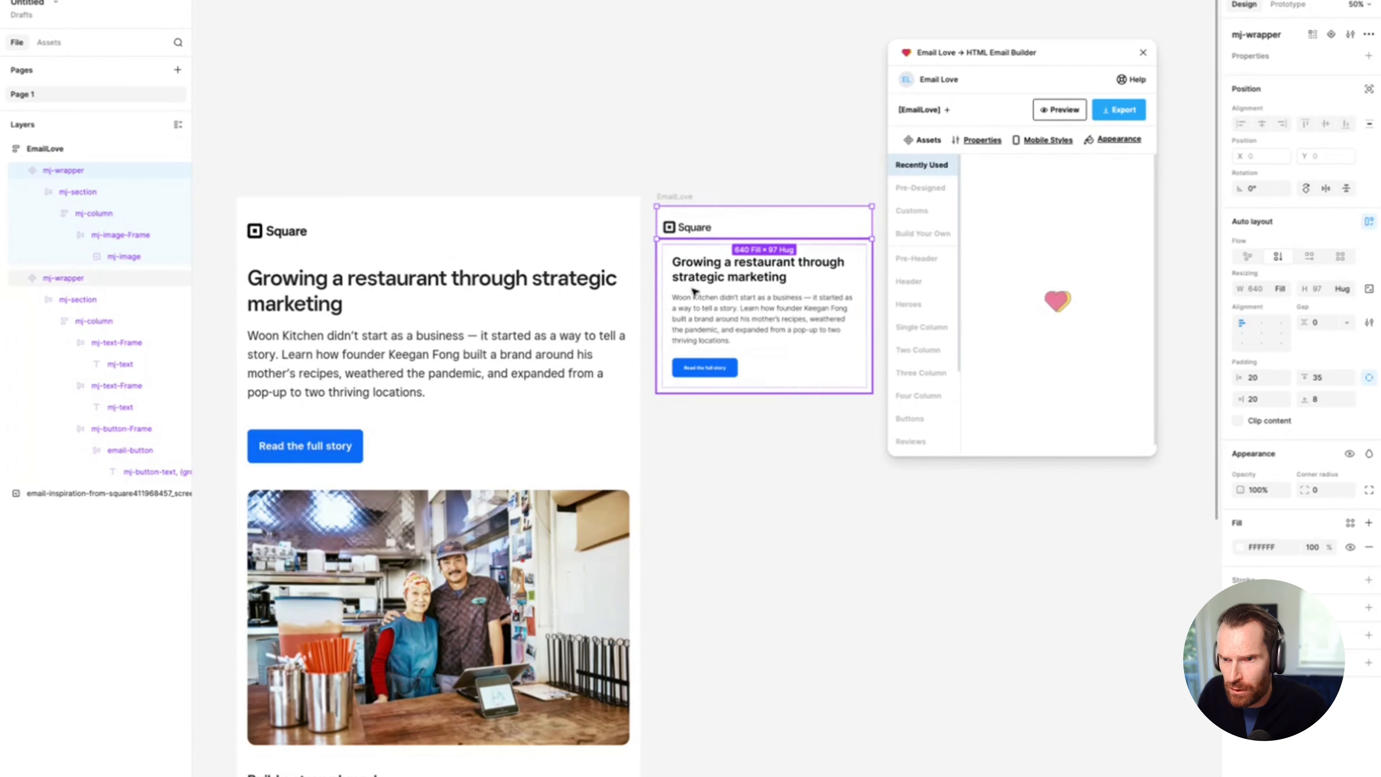
Step: Set the horizontal padding of the column holding the headline, paragraph and button to 0
left_click(692, 290)
double_click(756, 301)
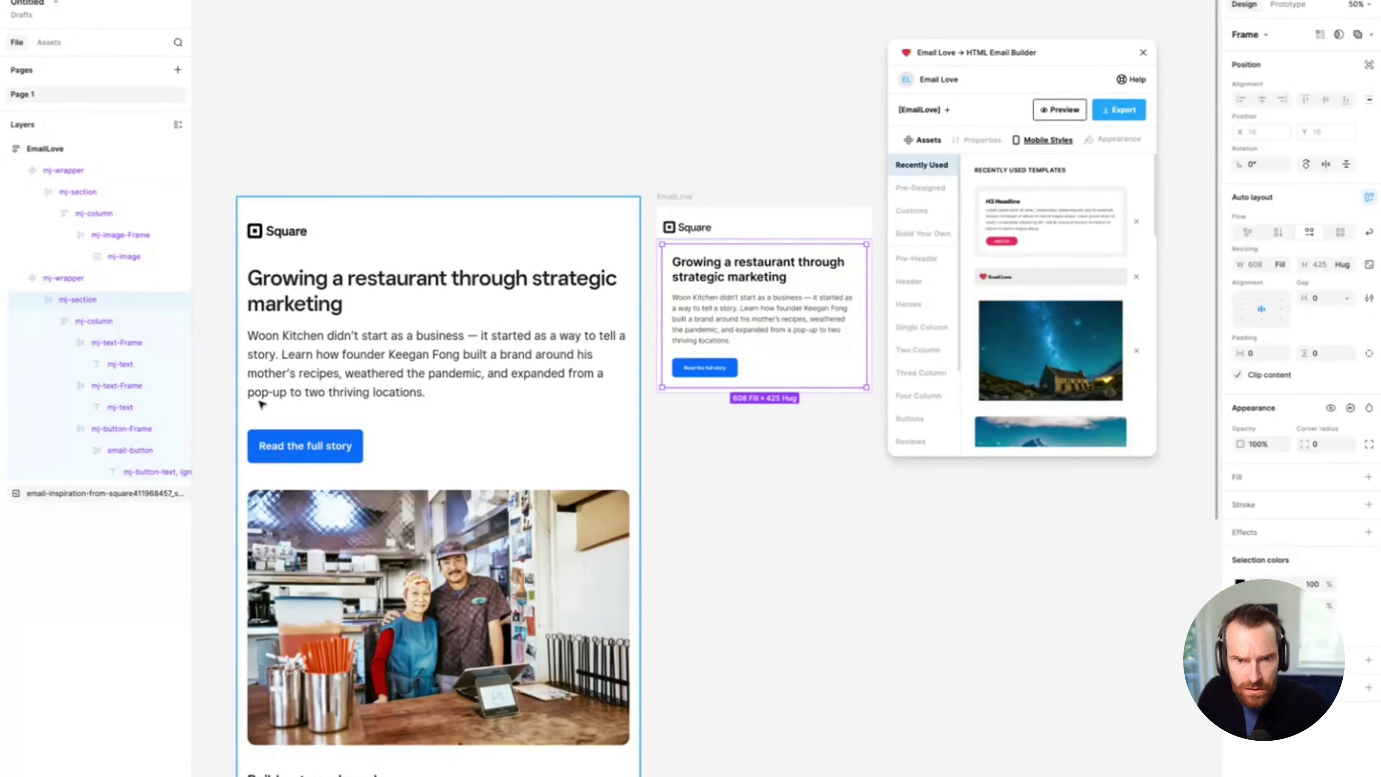
left_click(90, 326)
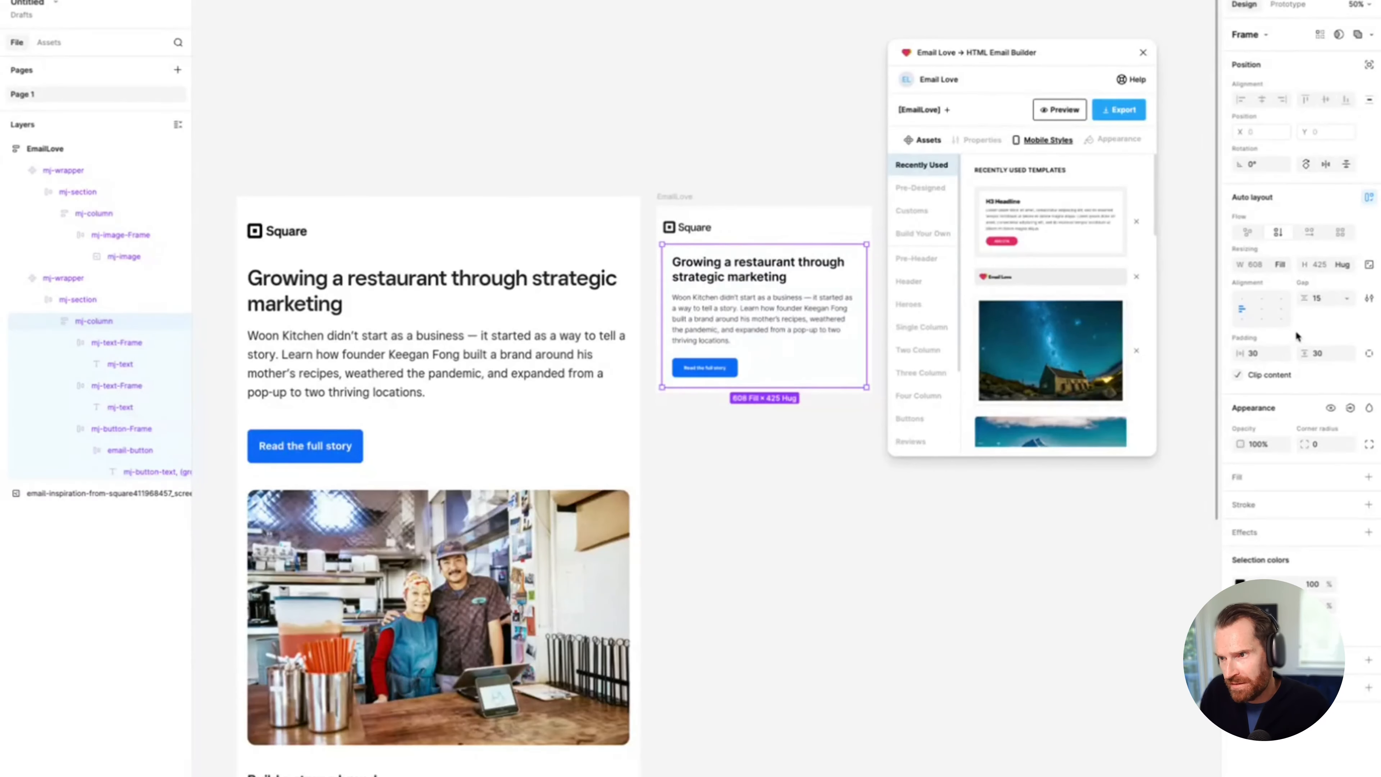
left_click(1262, 354)
type("0")
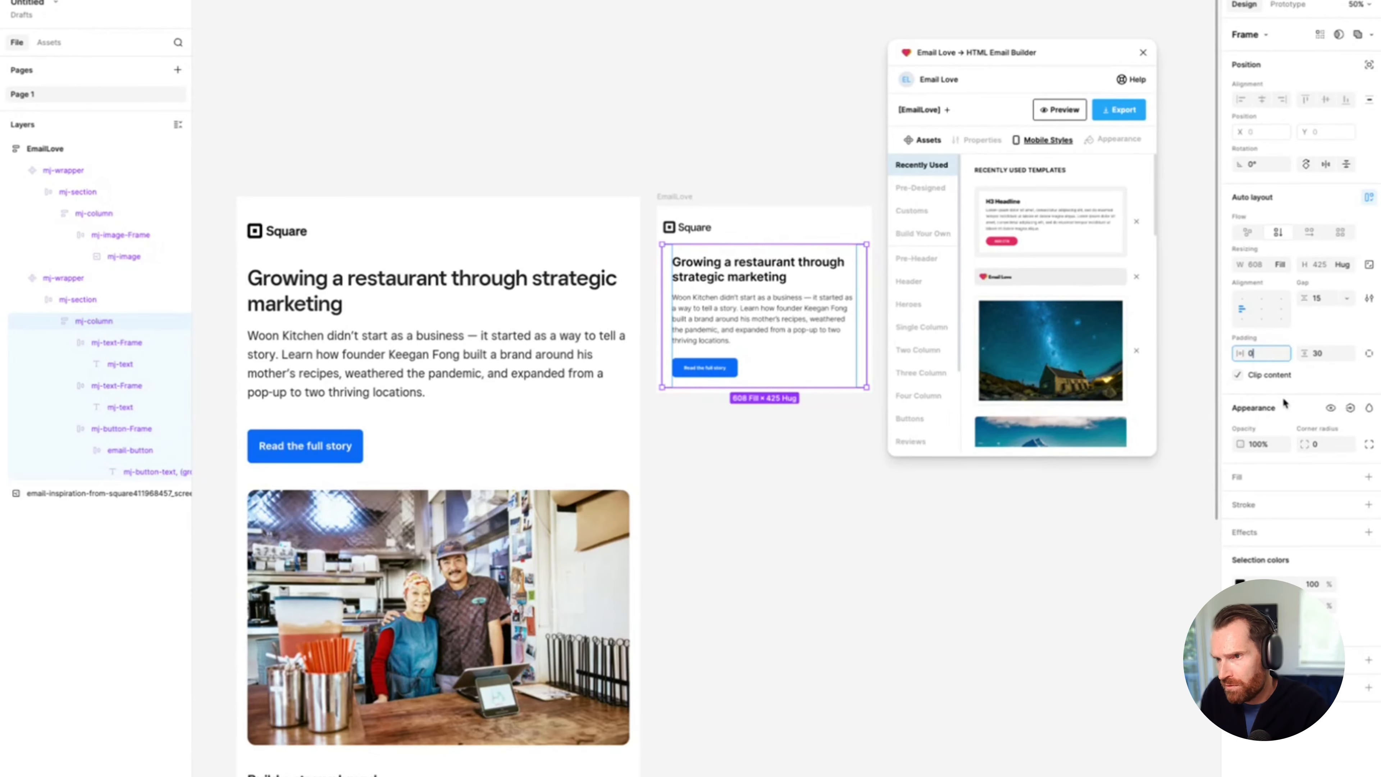
key("Return")
left_click(717, 433)
Step: Set the horizontal padding of the wrapper around the headline, paragraph and button to 20
left_click(706, 329)
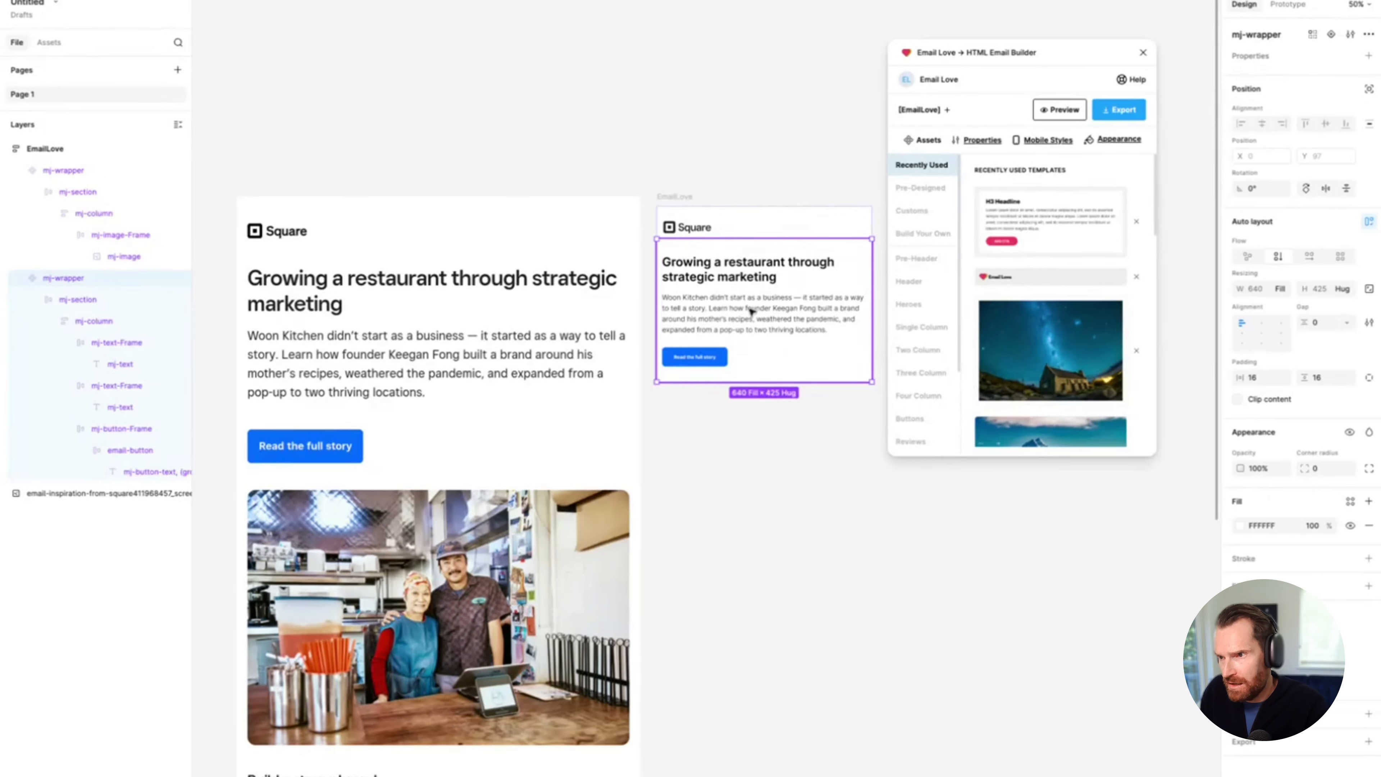
left_click(1271, 379)
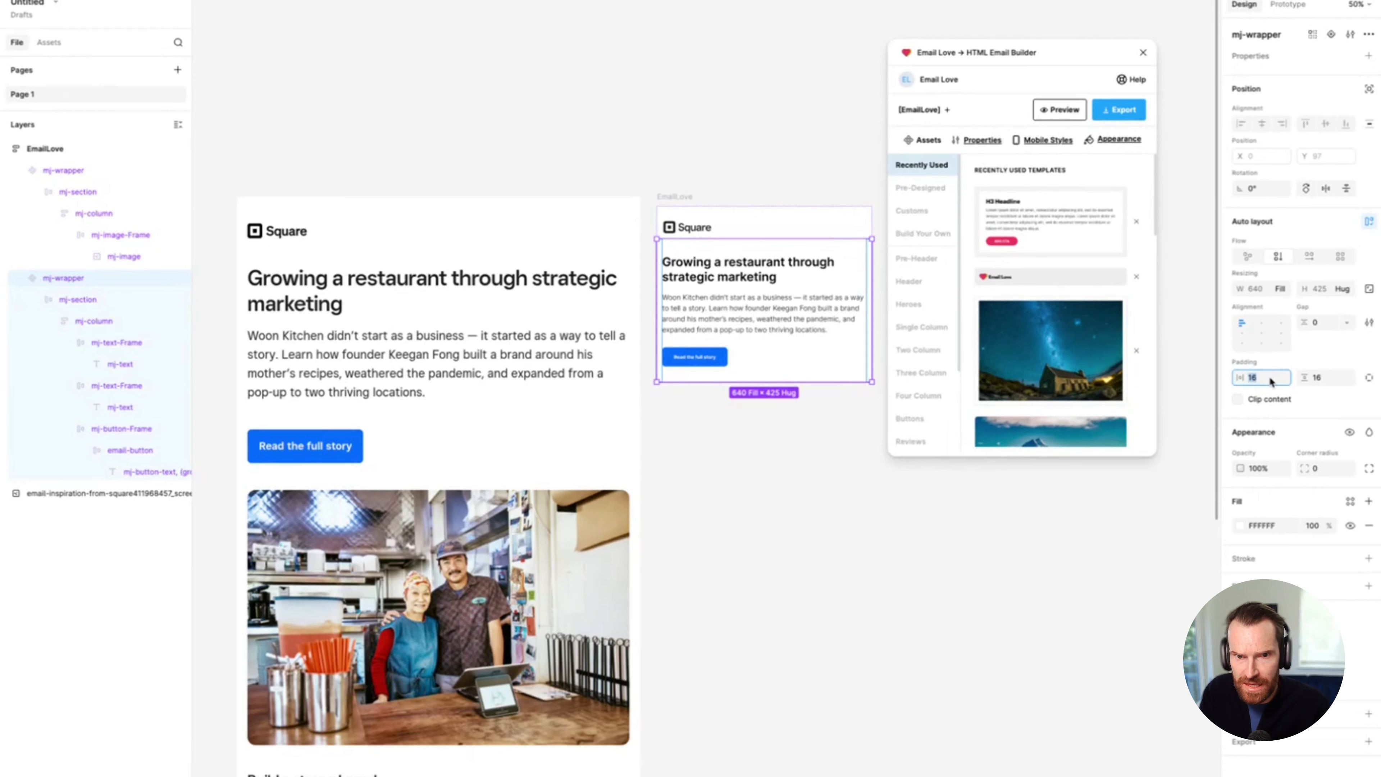
type("20")
key("Return")
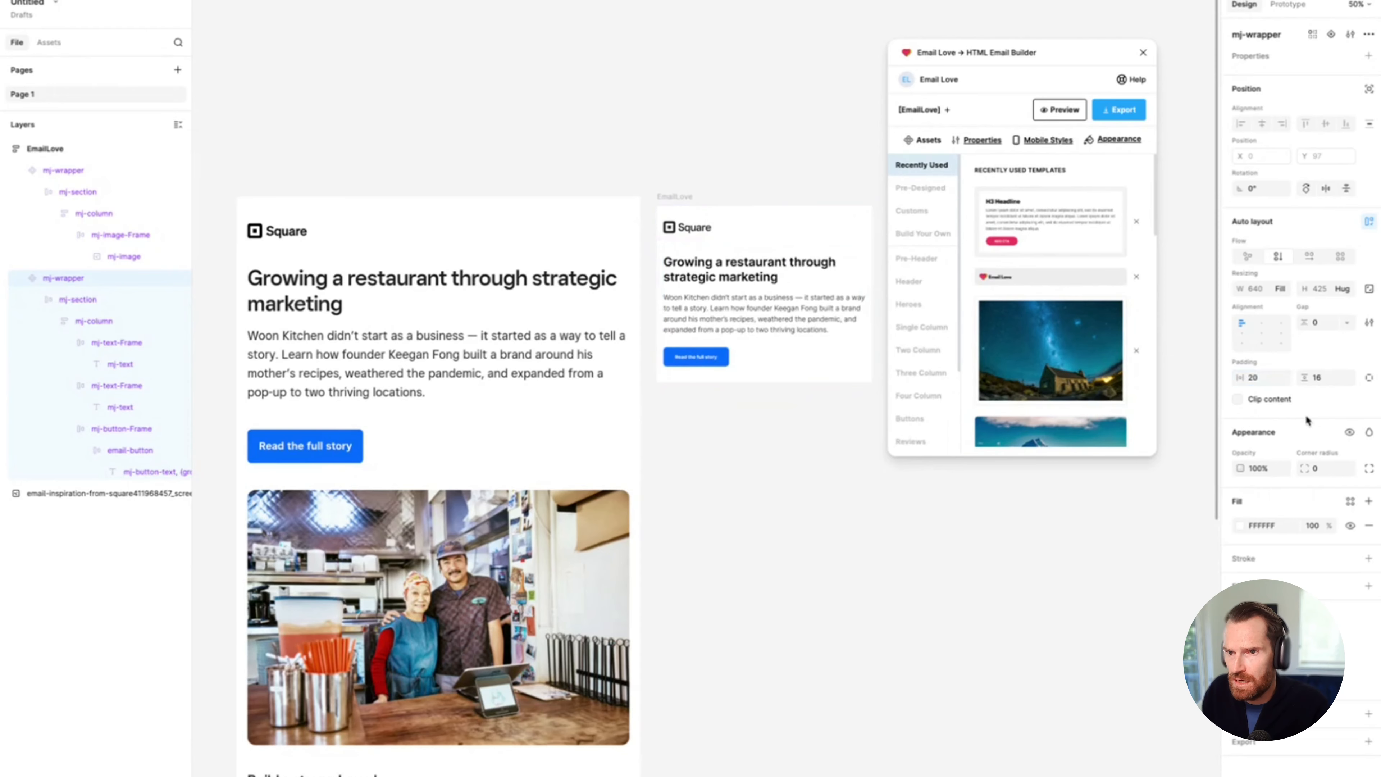
left_click(811, 466)
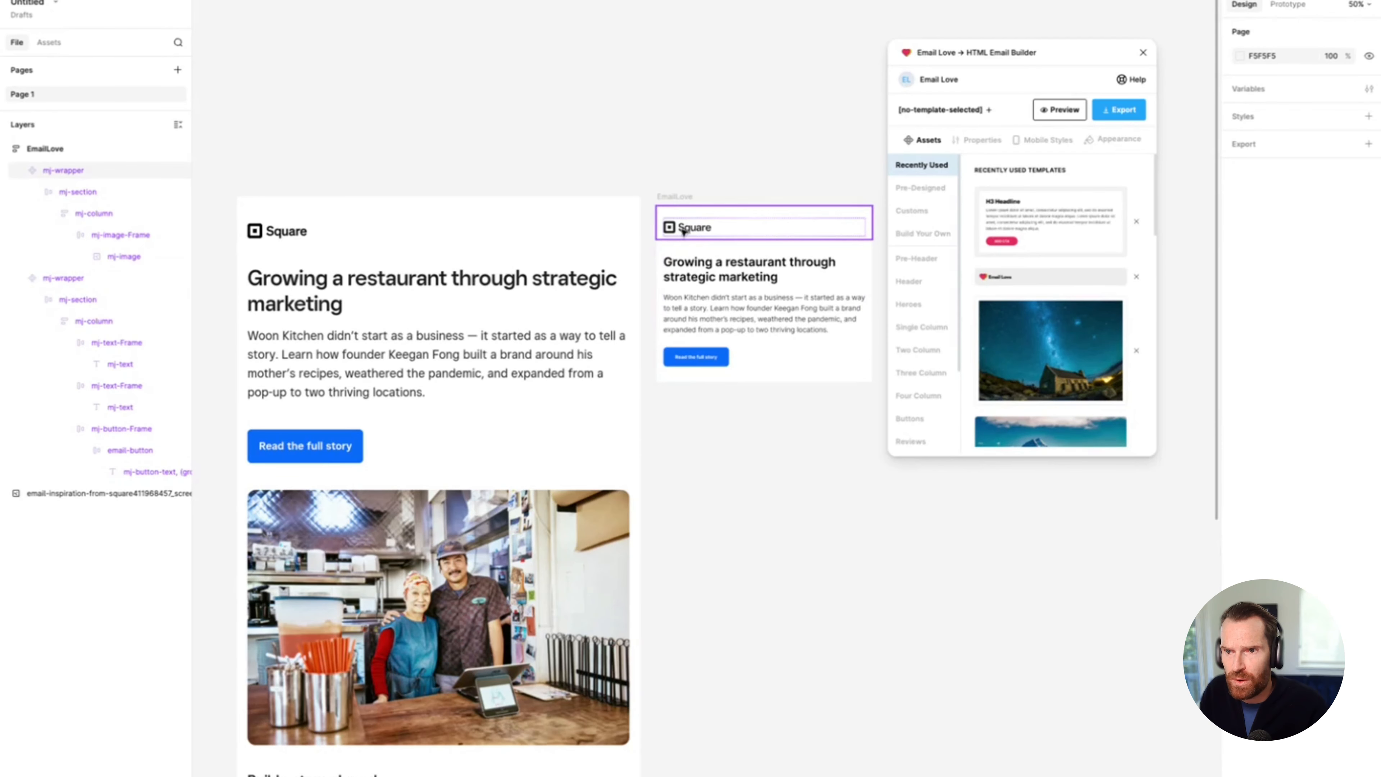
Step: Set the vertical padding of the column holding the headline, paragraph and button to 15
left_click(684, 263)
double_click(684, 263)
double_click(684, 263)
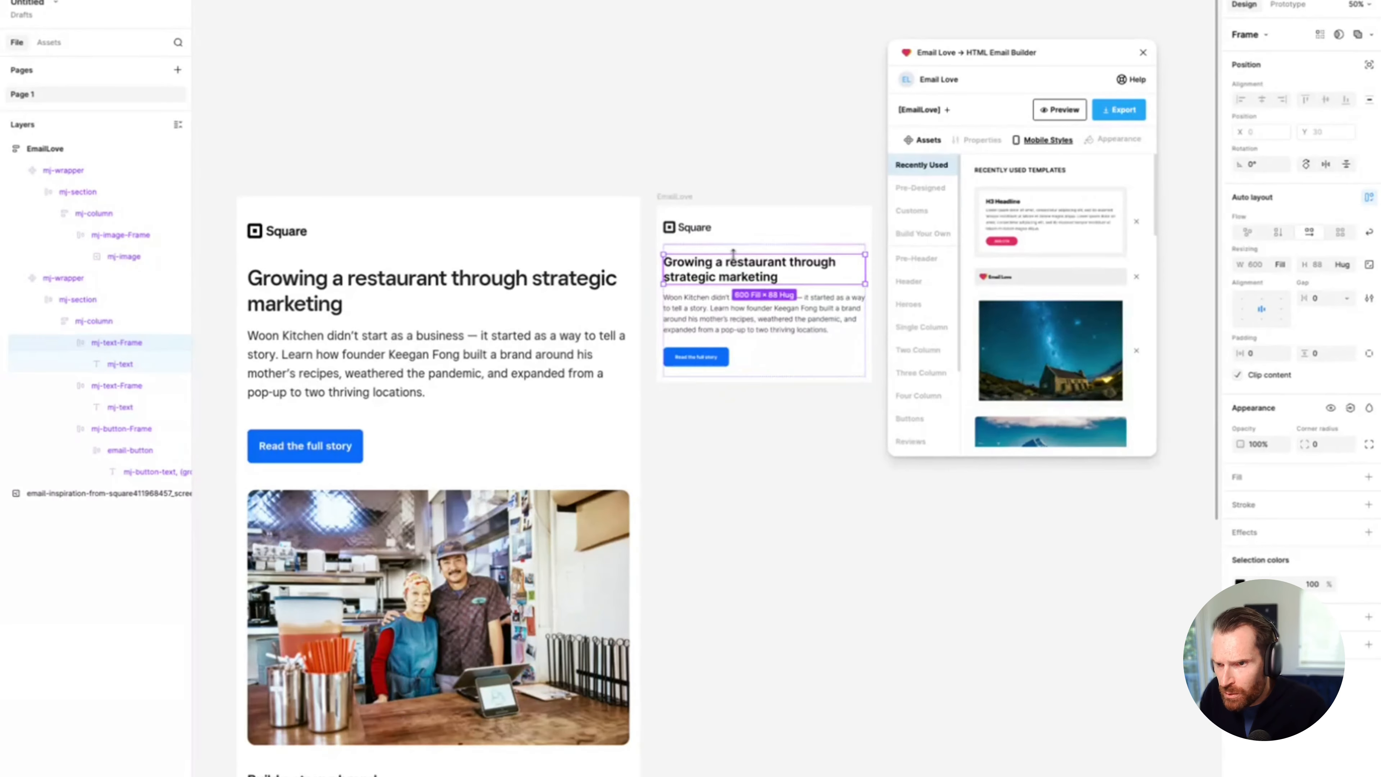
key("Escape")
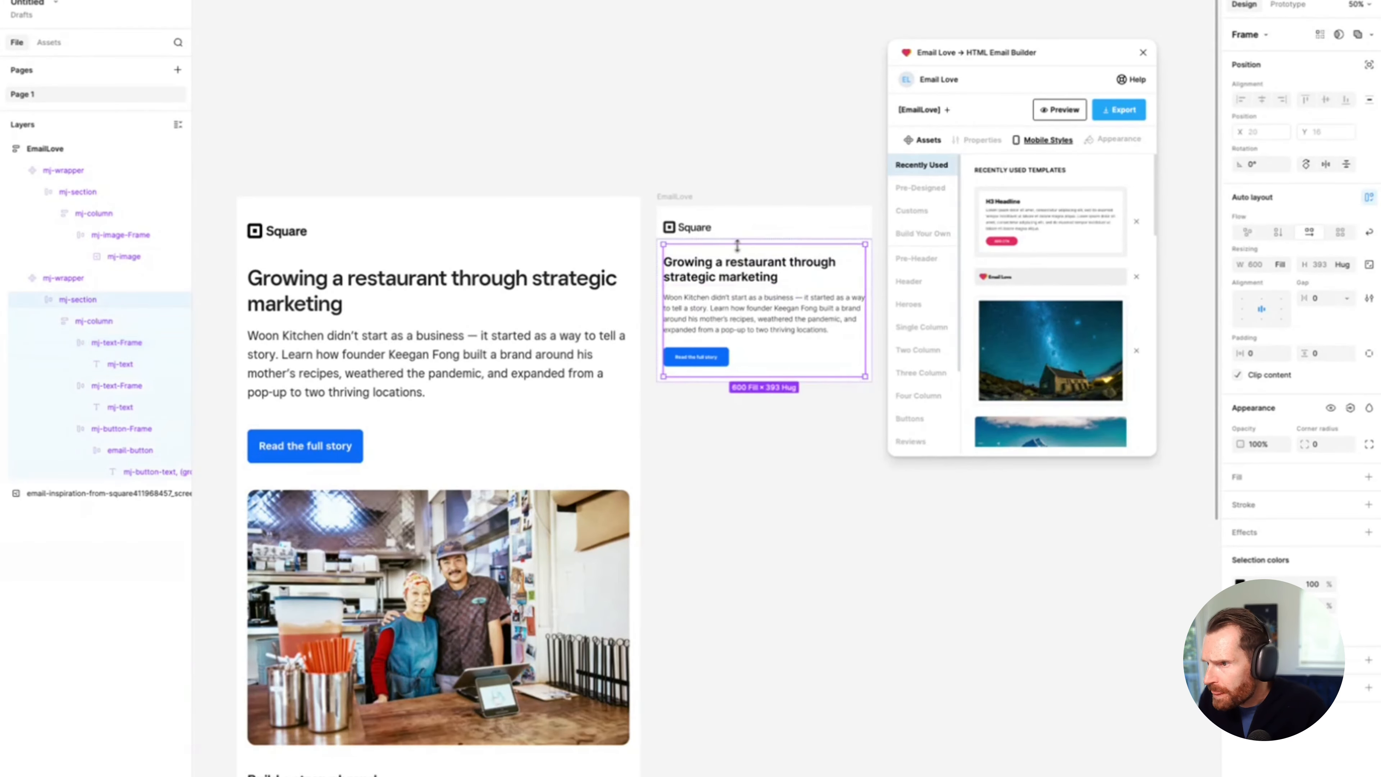
left_click(67, 280)
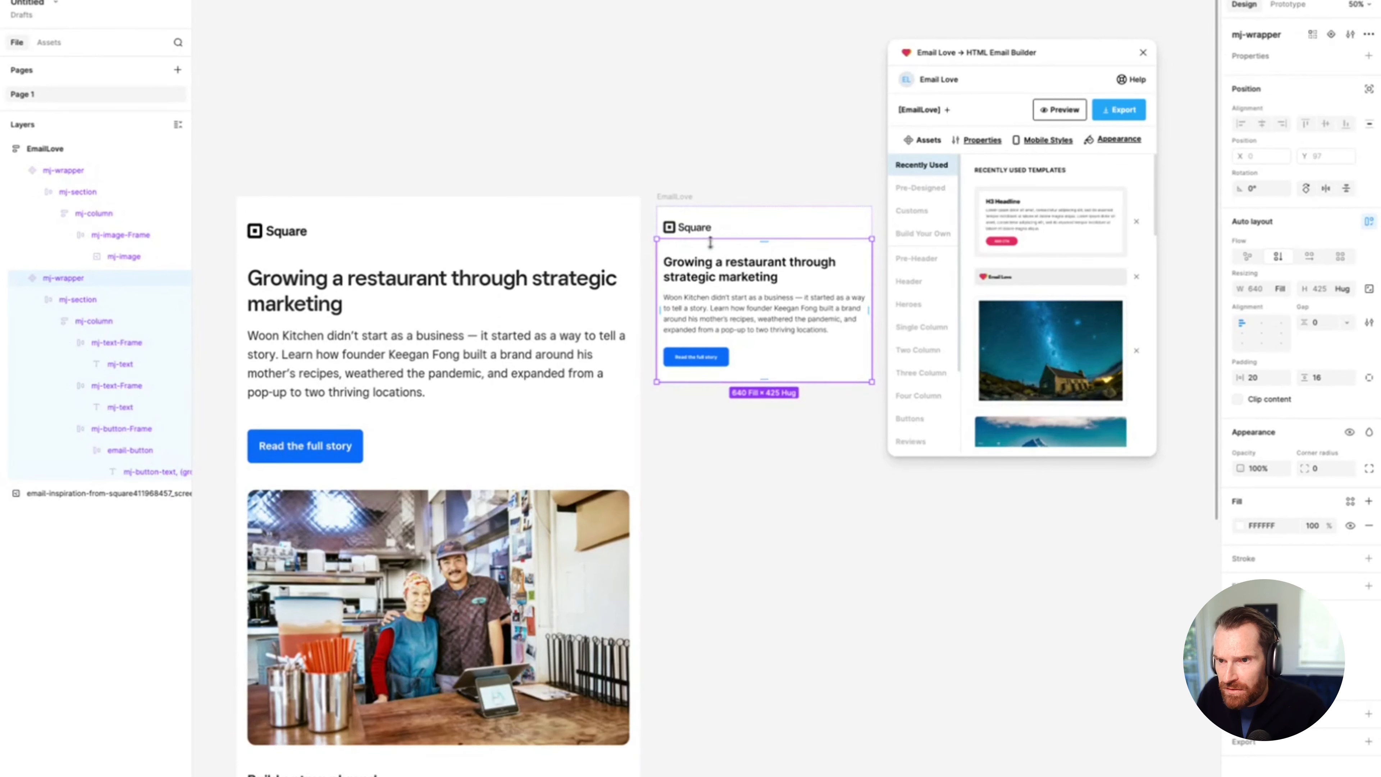
double_click(695, 254)
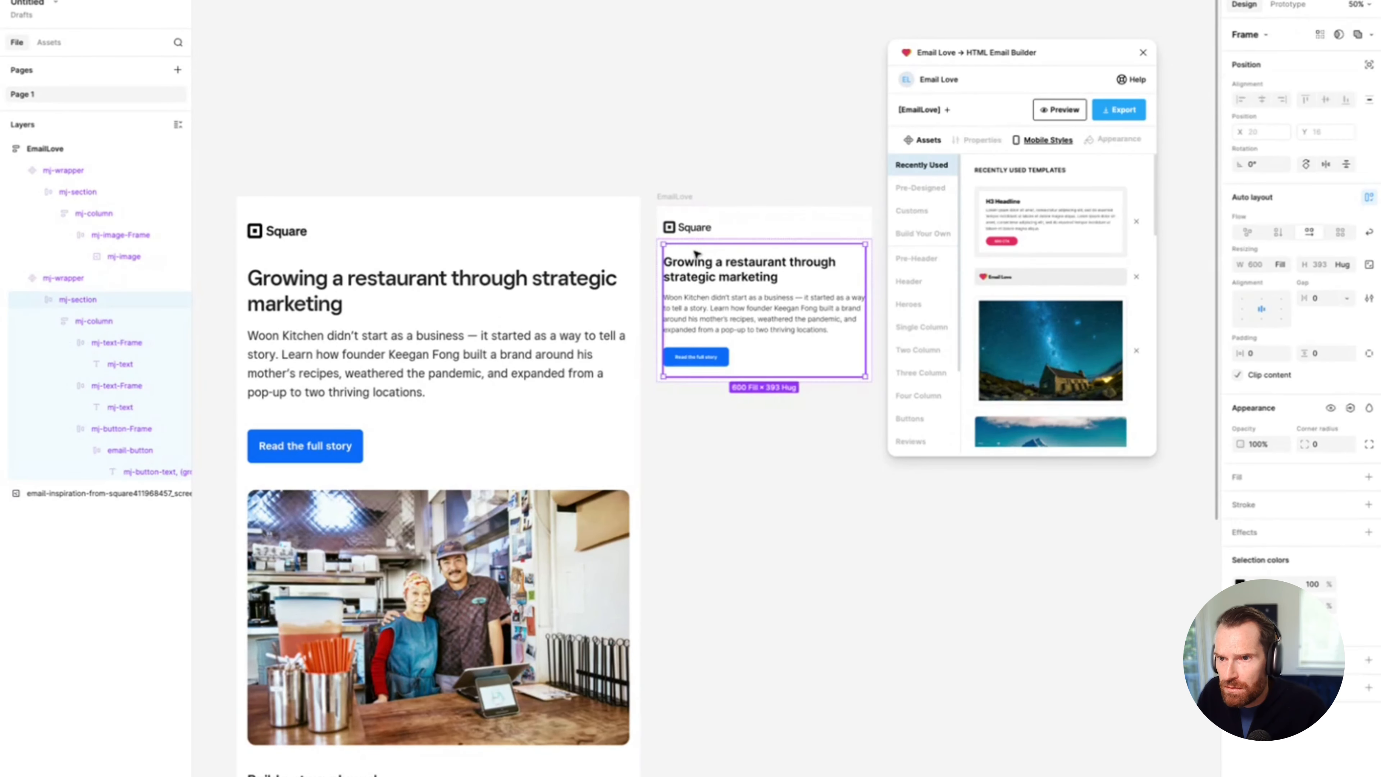
double_click(717, 254)
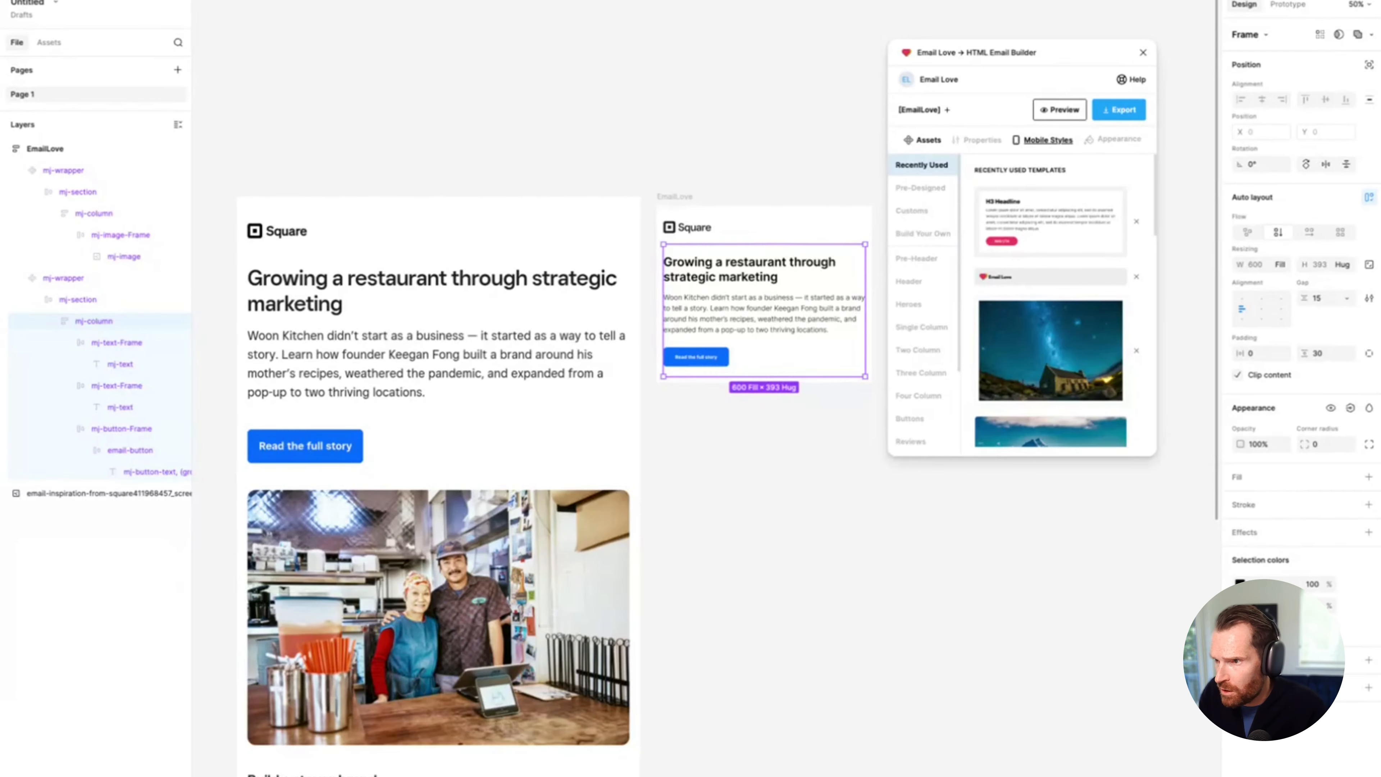
left_click(1333, 355)
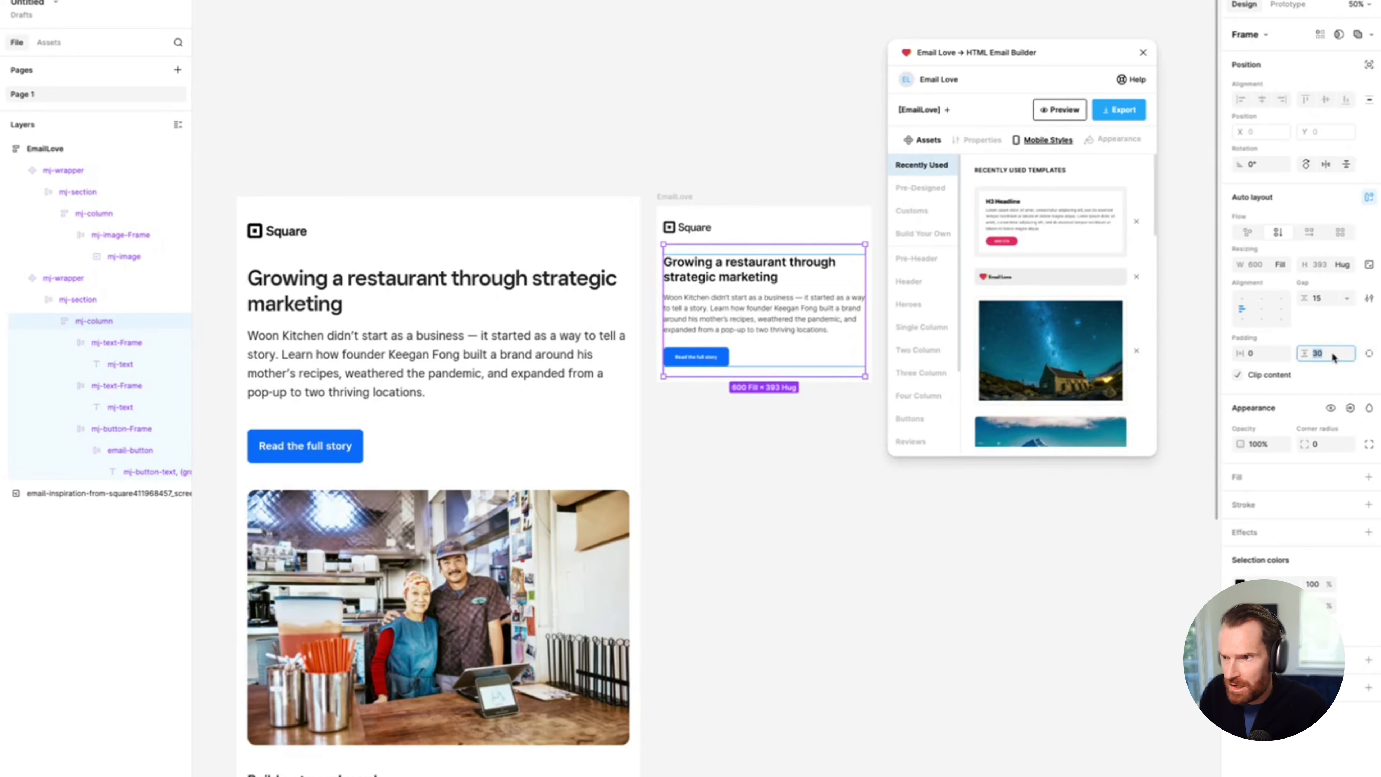
type("15")
key("Return")
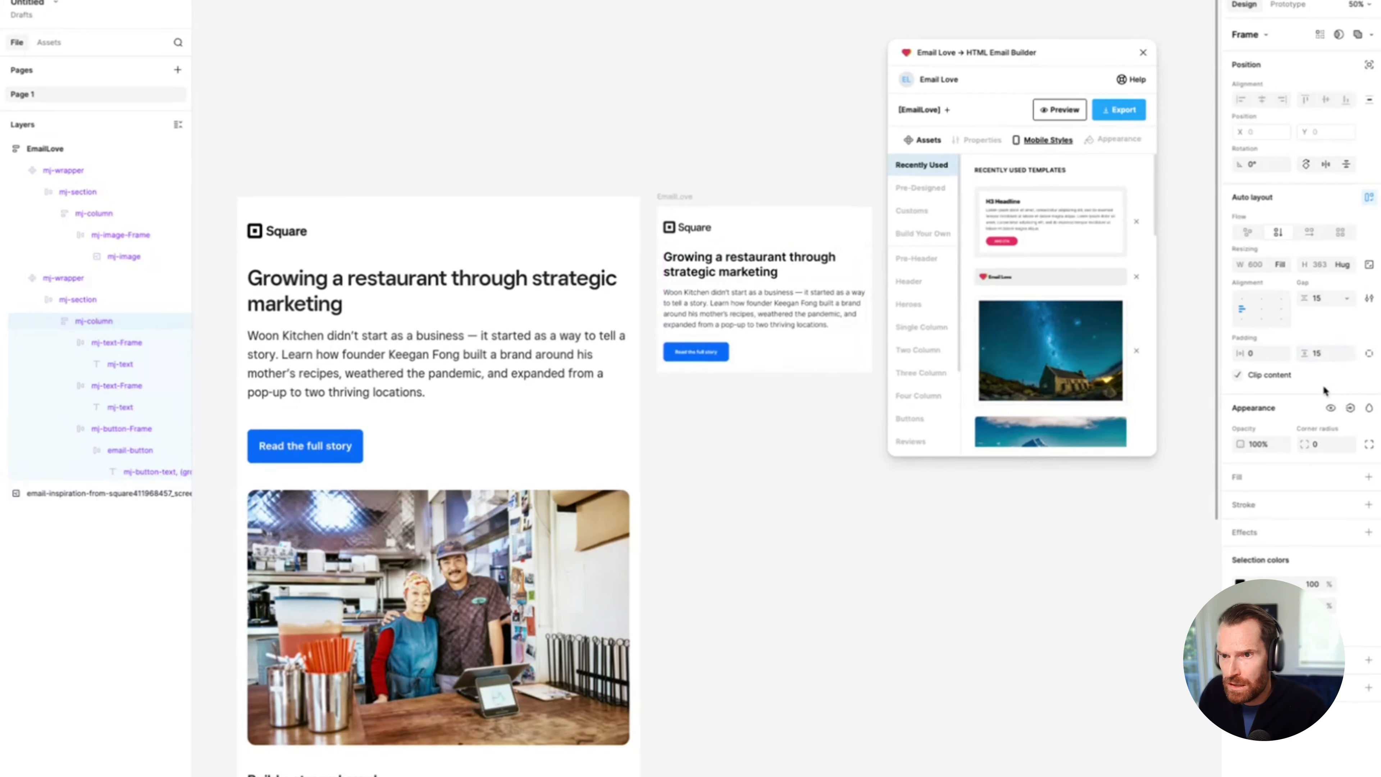
left_click(765, 462)
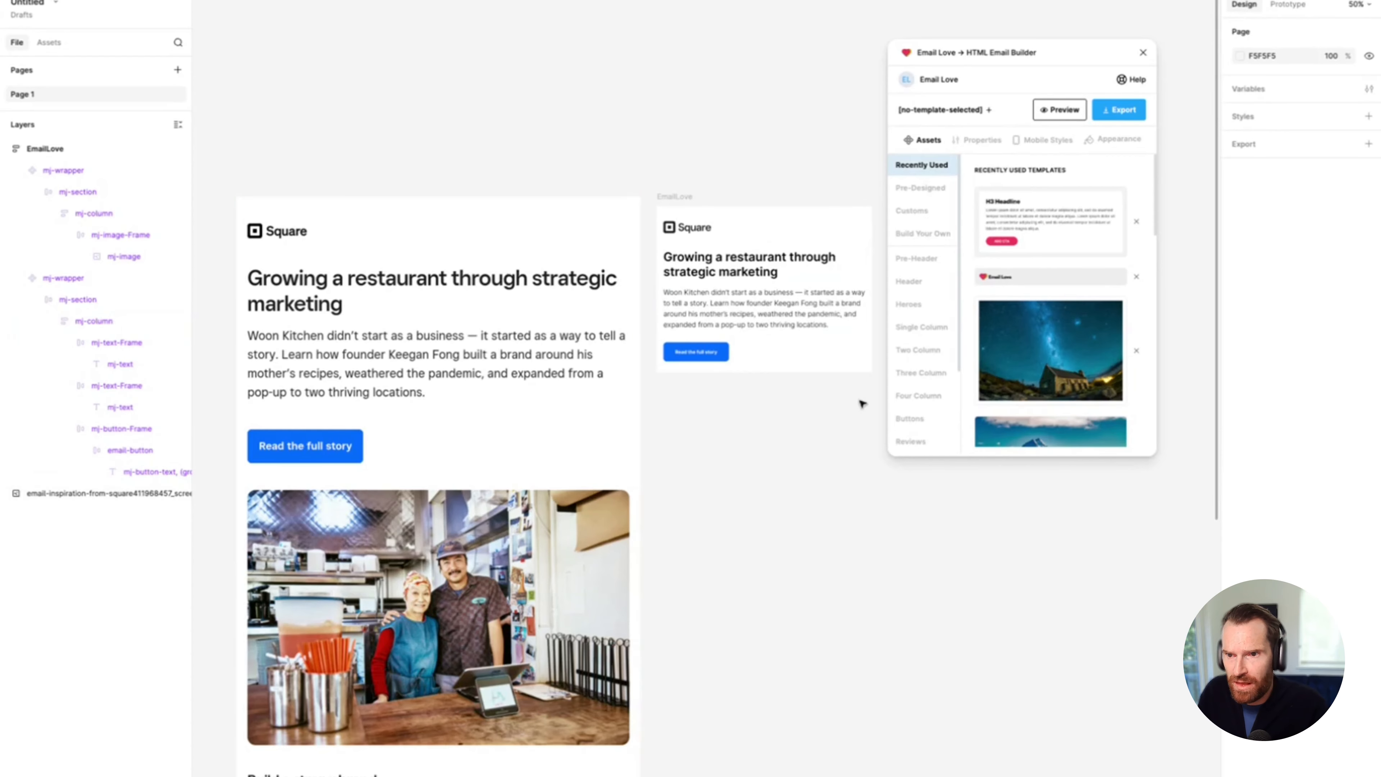
Step: Add the recently used full-width image component to the EmailLove frame and replace its picture with the restaurant couple photo from the Desktop
left_click(682, 309)
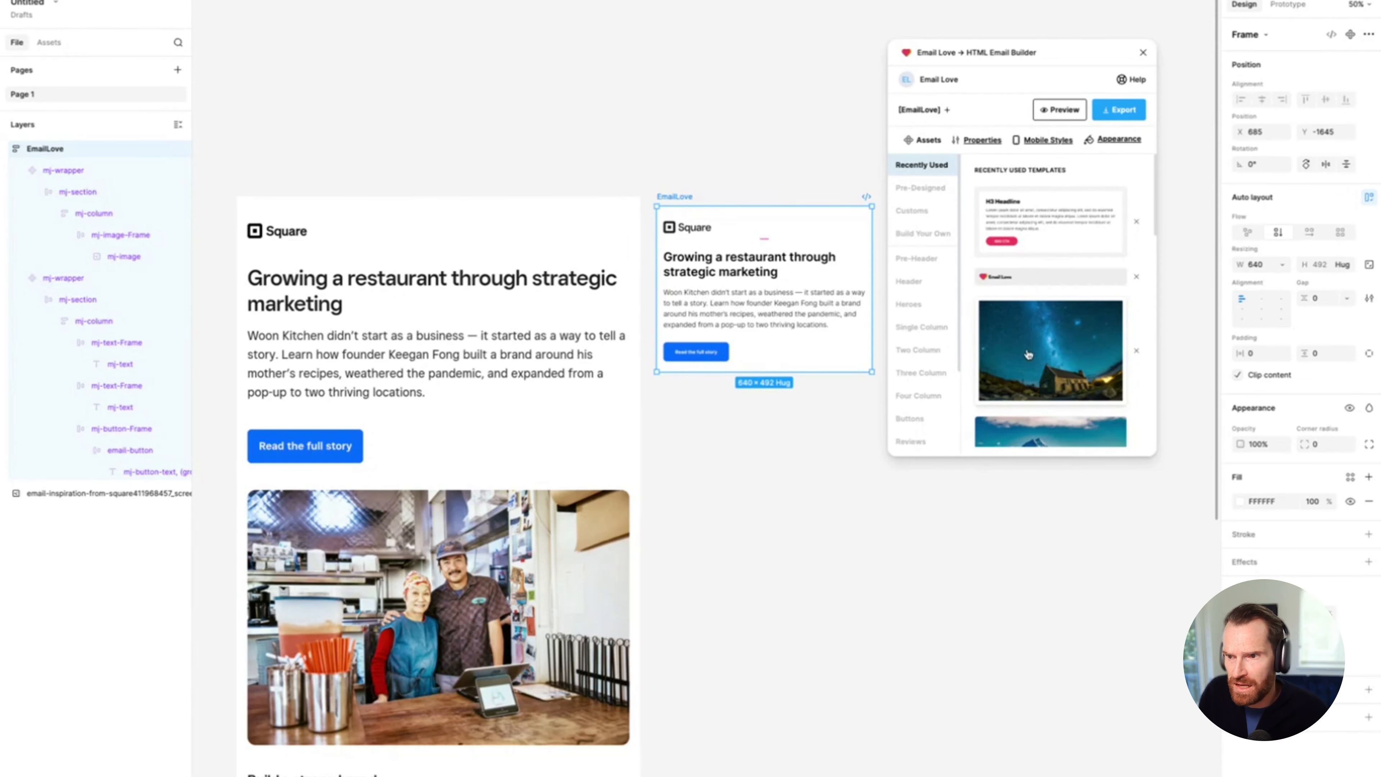
left_click(1029, 355)
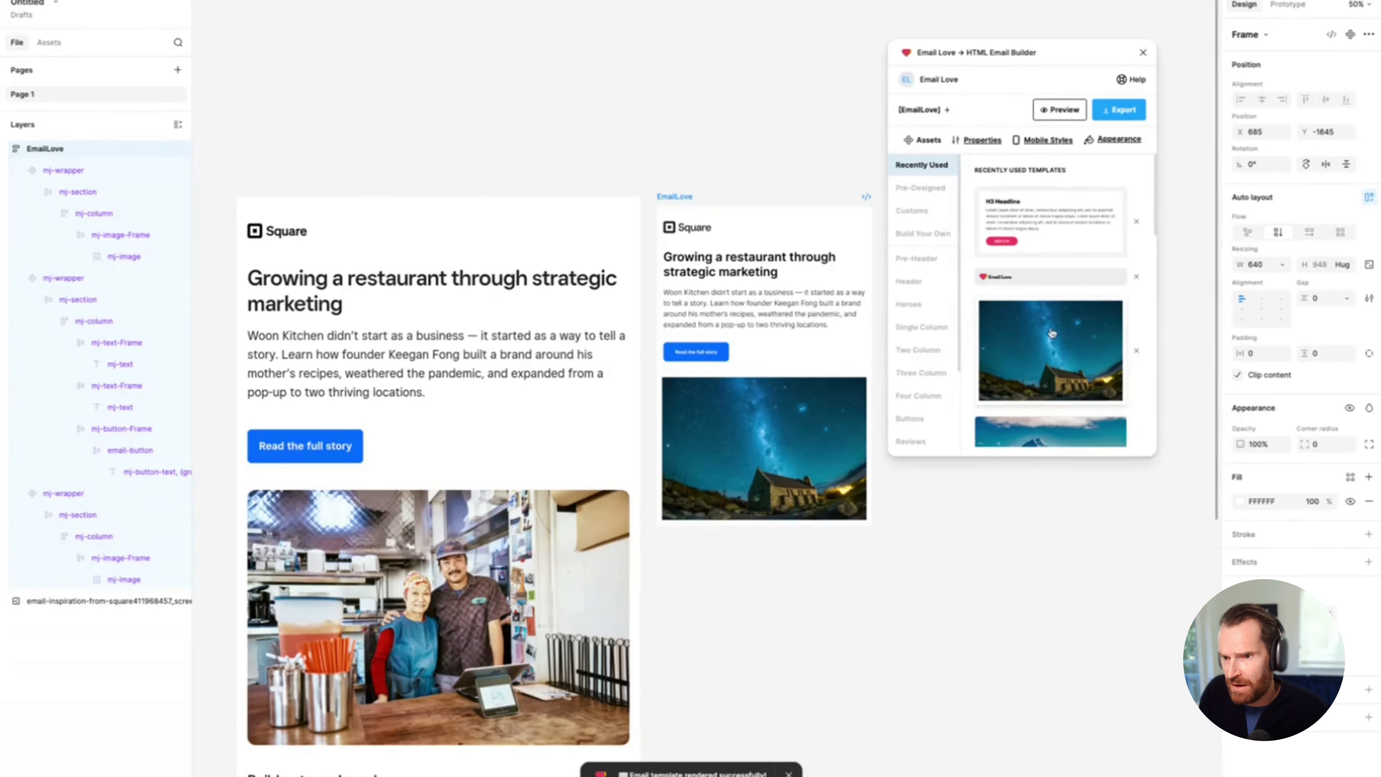
double_click(791, 464)
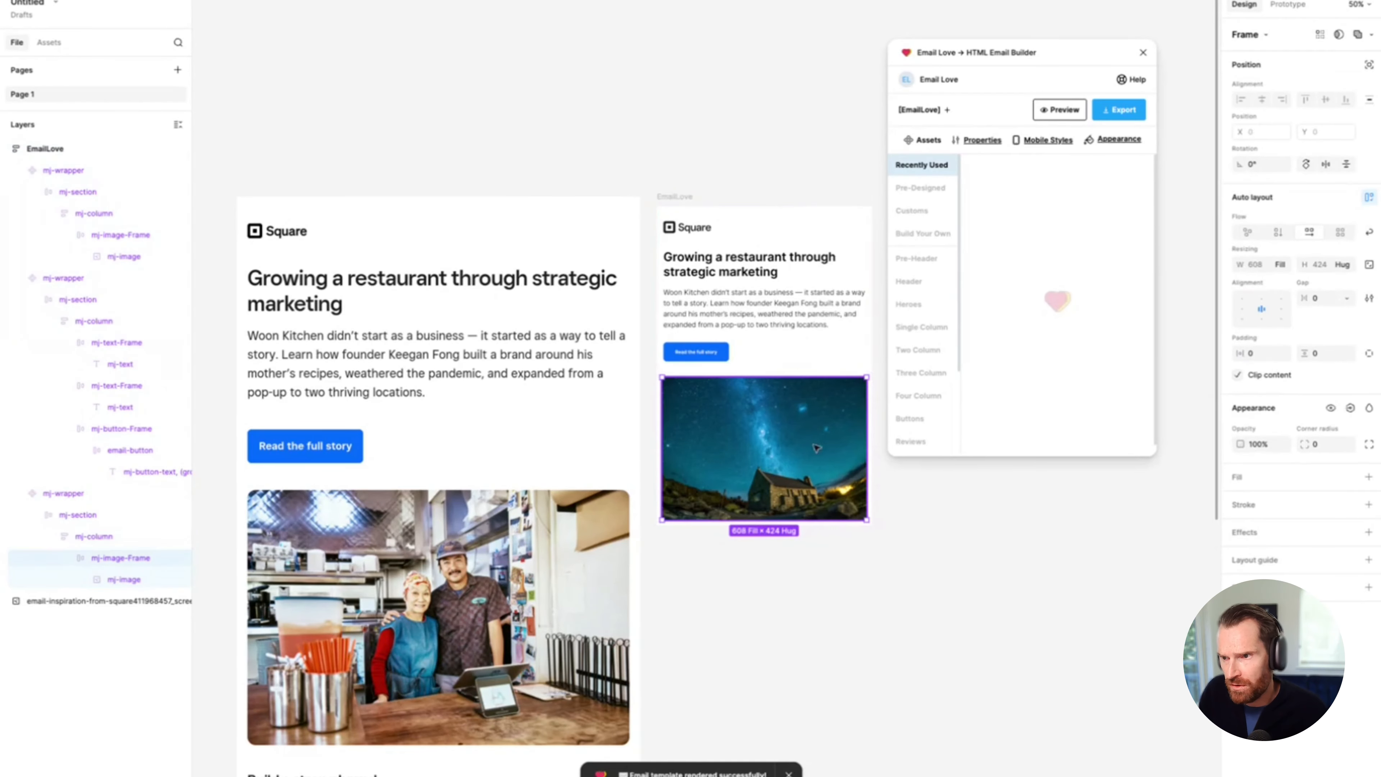
double_click(784, 445)
double_click(784, 445)
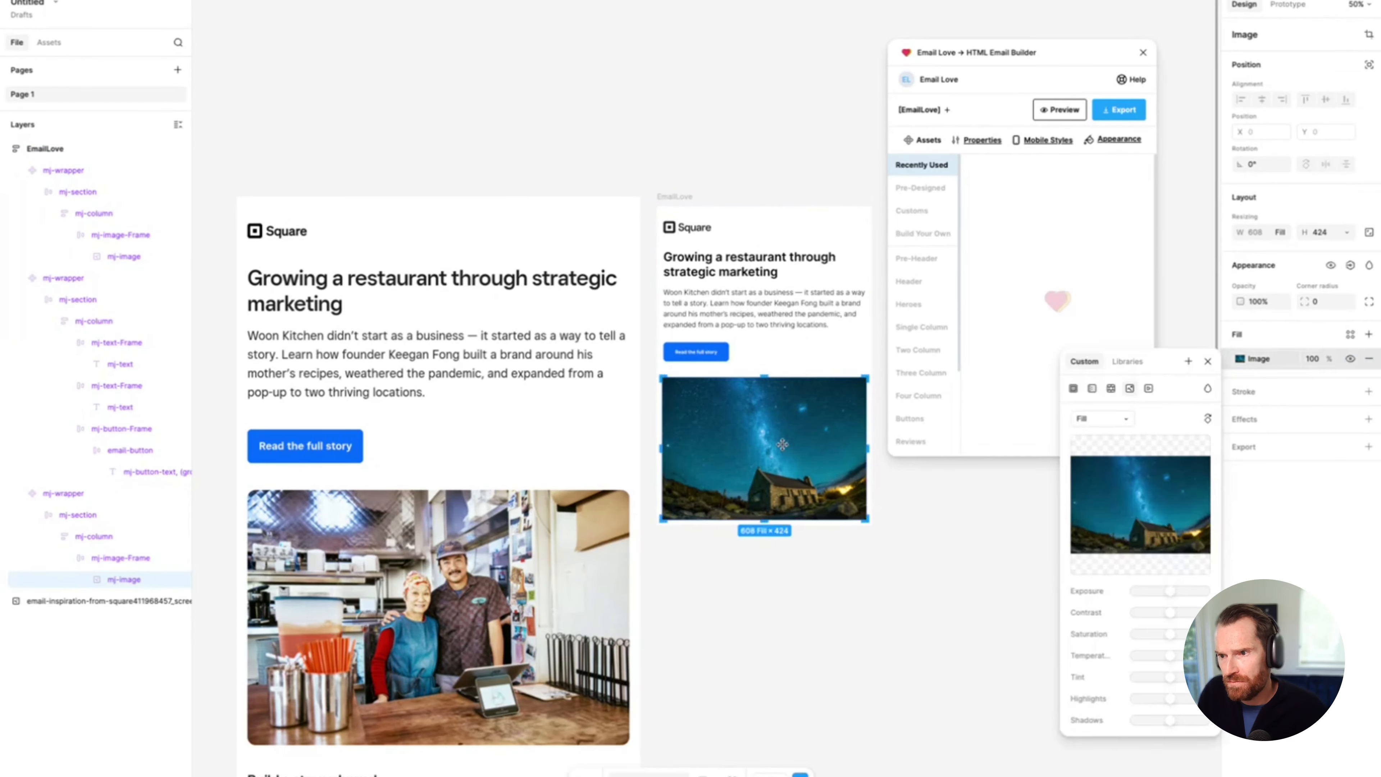
left_click(1166, 504)
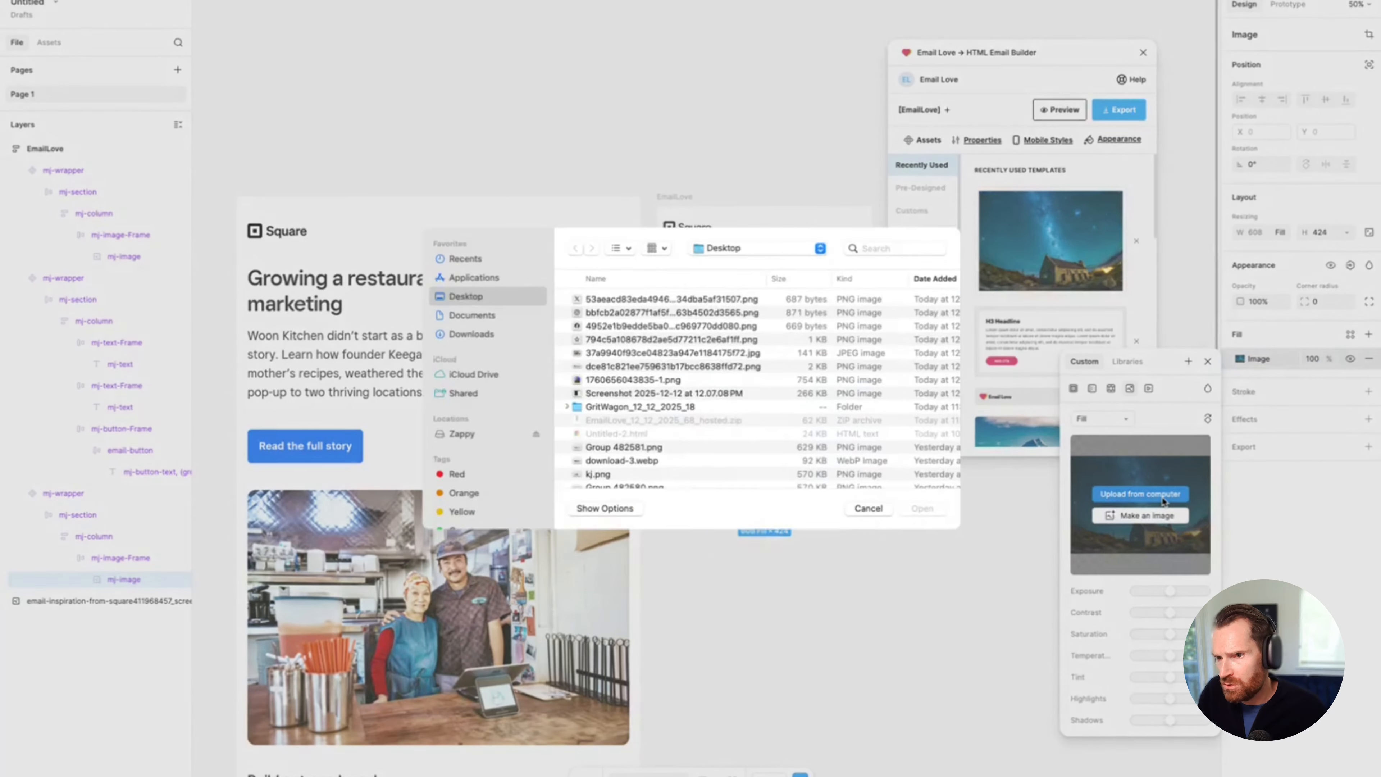
double_click(605, 363)
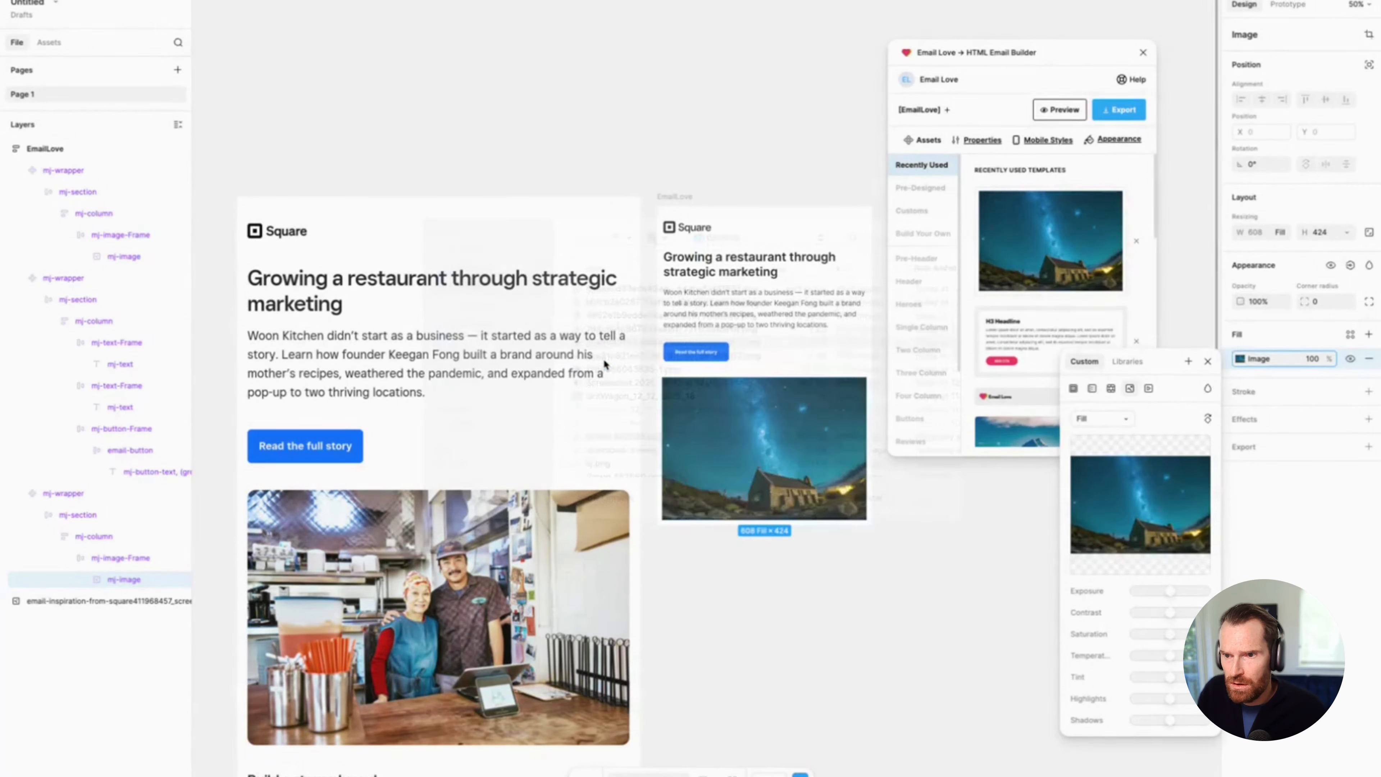
scroll(701, 566, "down", 1)
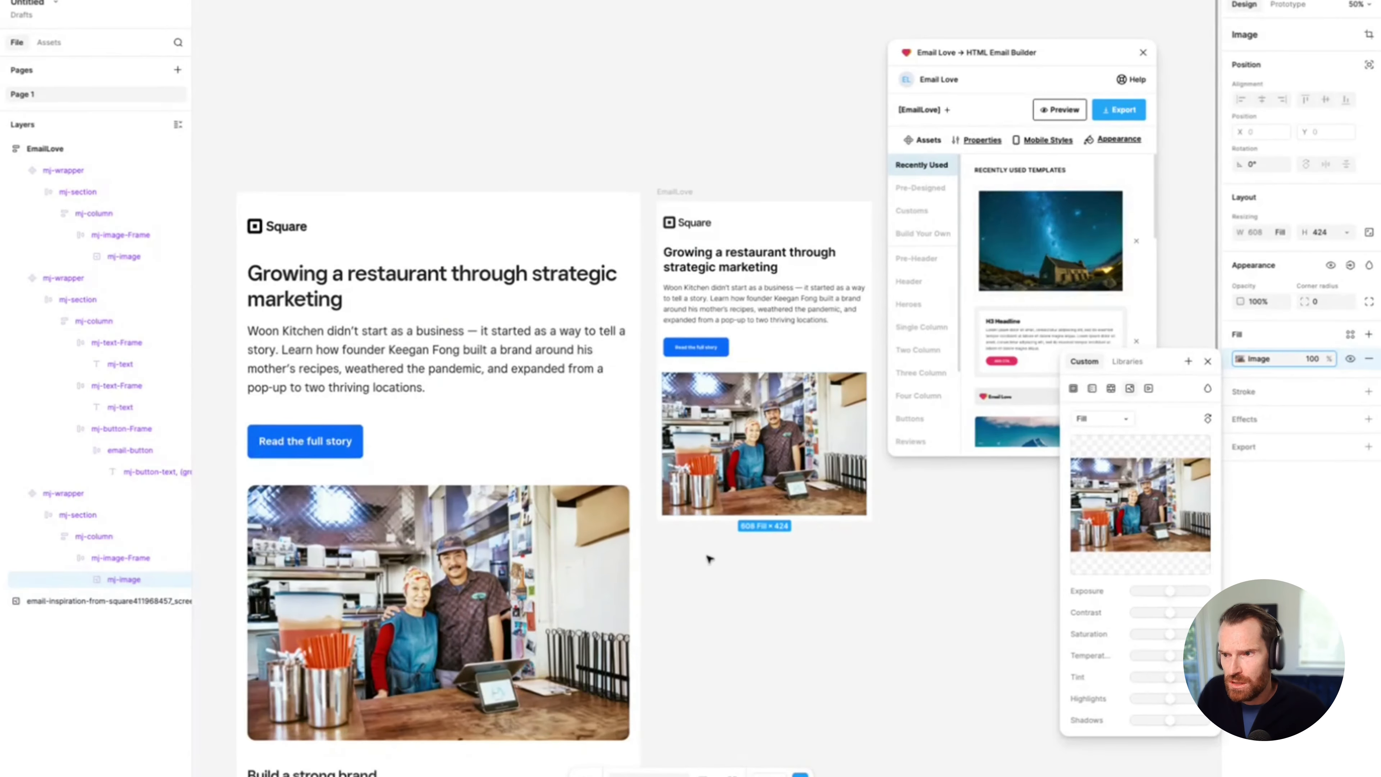
left_click(1208, 361)
scroll(1206, 368, "left", 1)
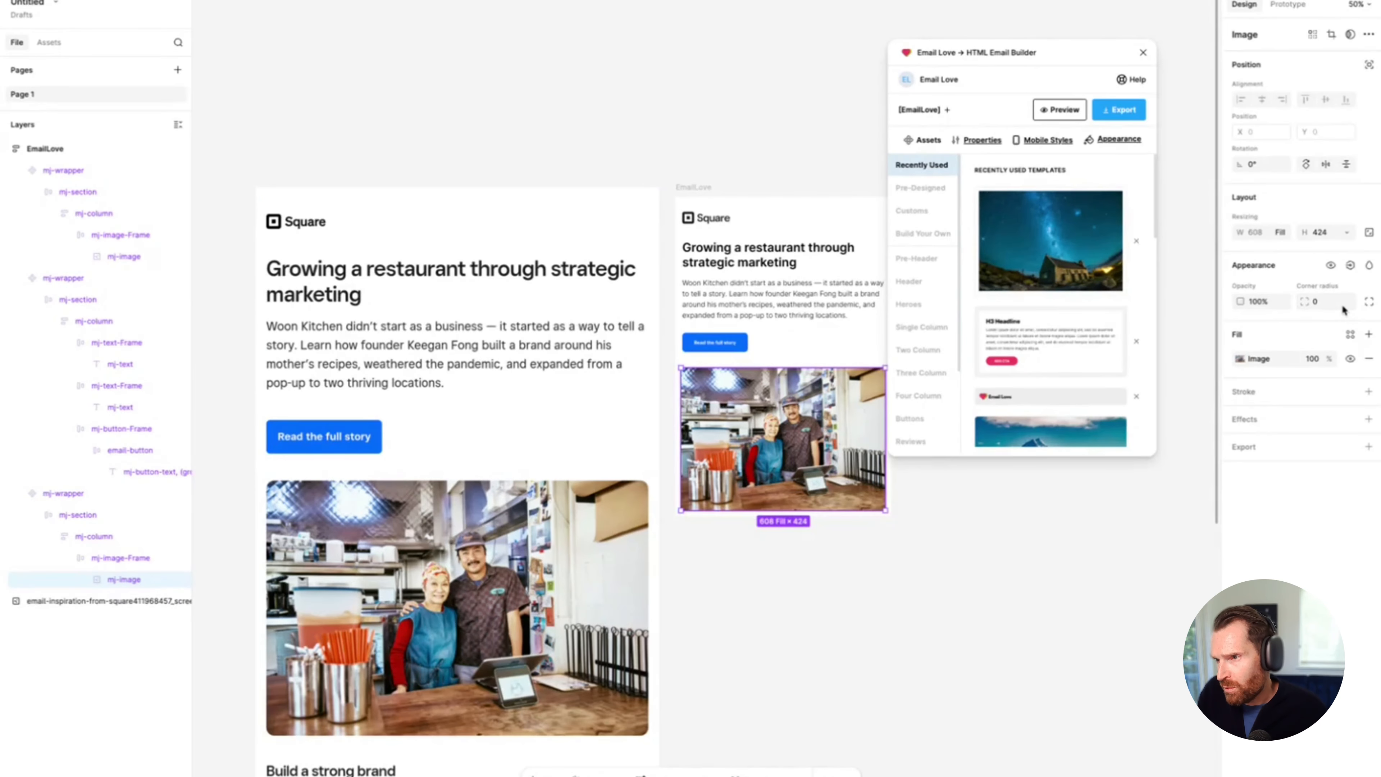
Step: Round the corners of the restaurant photo with a radius of 20
left_click(1332, 303)
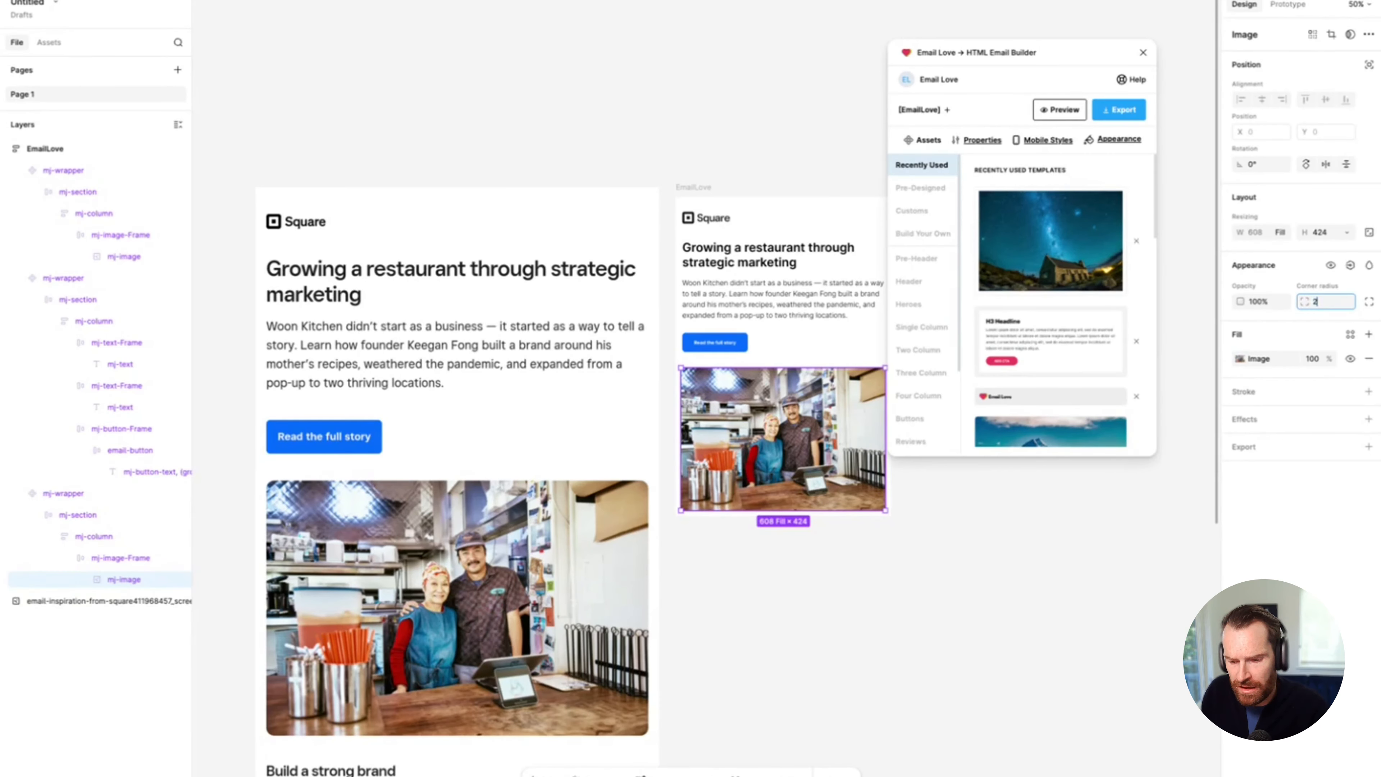
type("20")
key("Return")
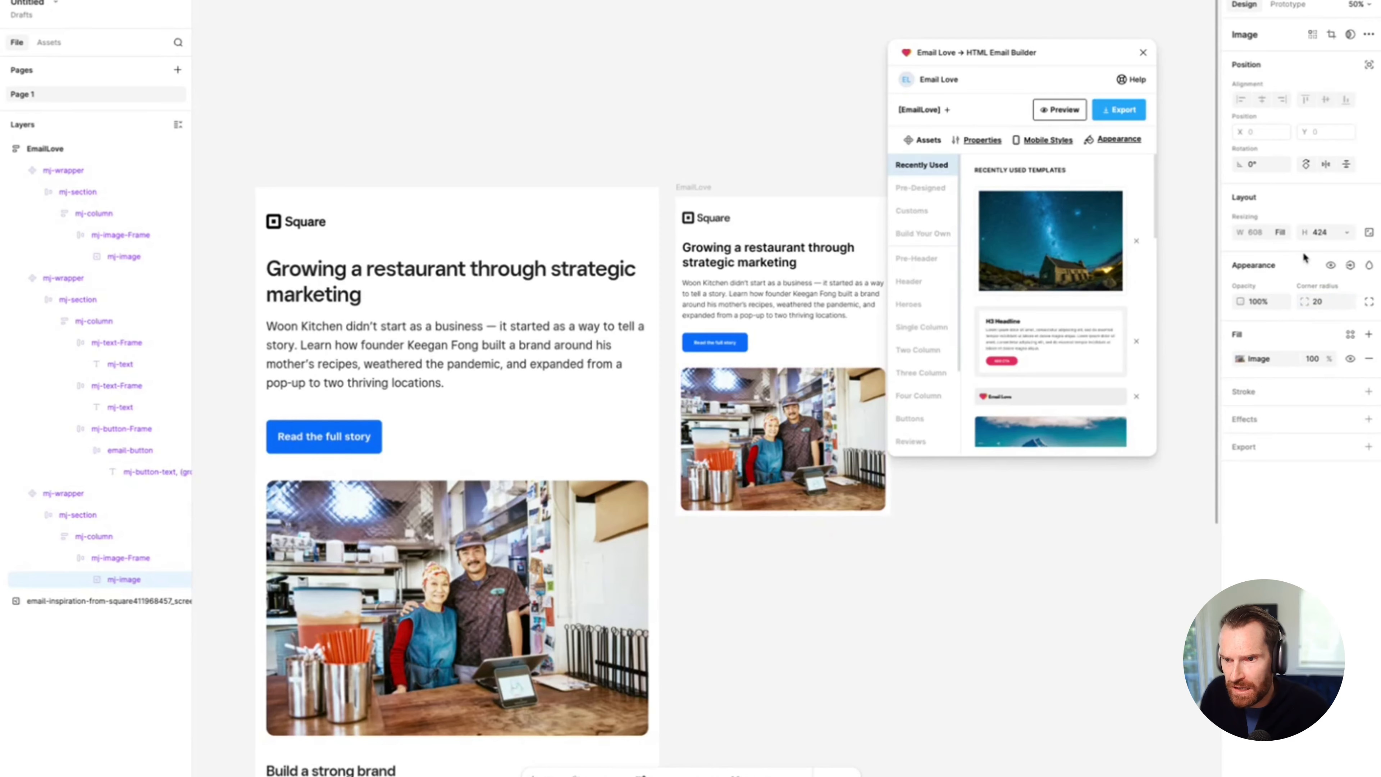
scroll(826, 463, "down", 2)
scroll(826, 463, "right", 3)
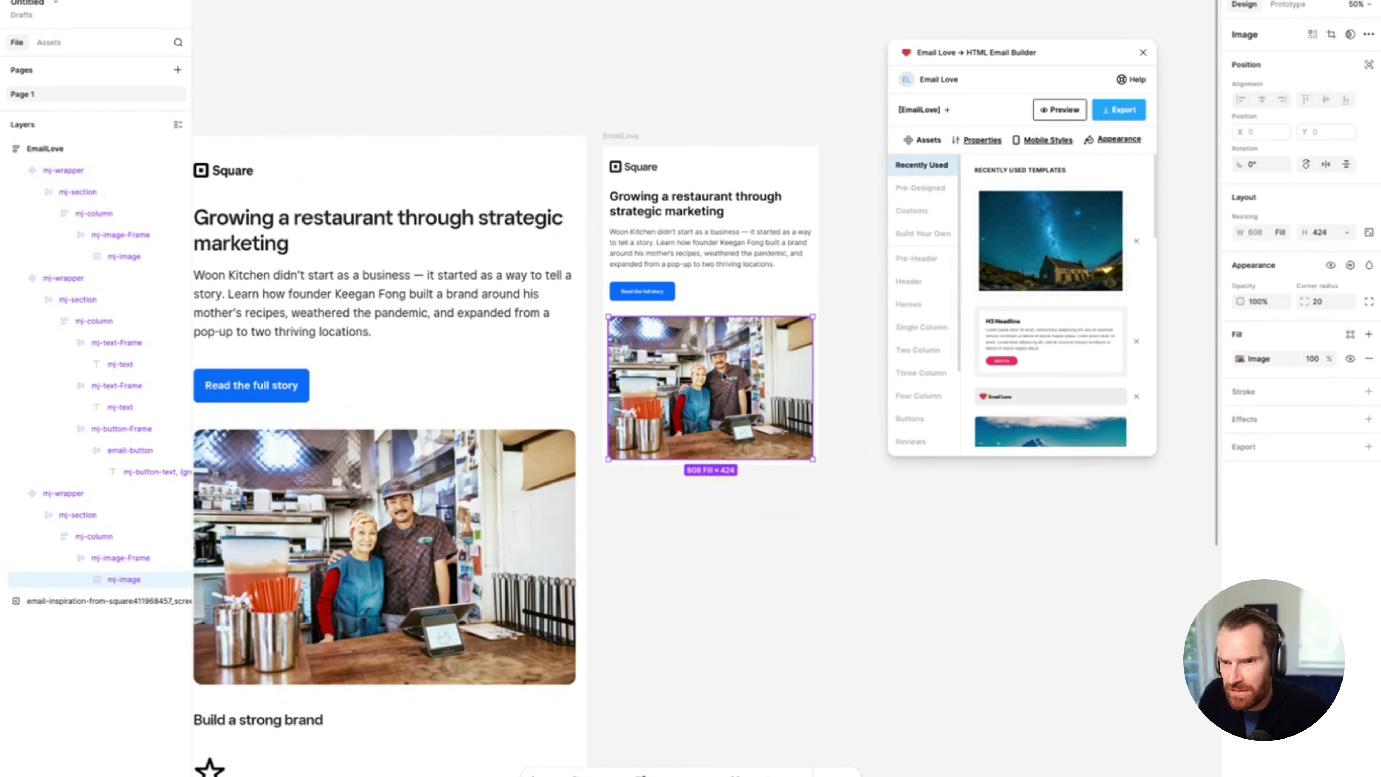
left_click(730, 525)
Step: Set the horizontal padding of the wrapper around the restaurant photo to 20
scroll(718, 525, "left", 4)
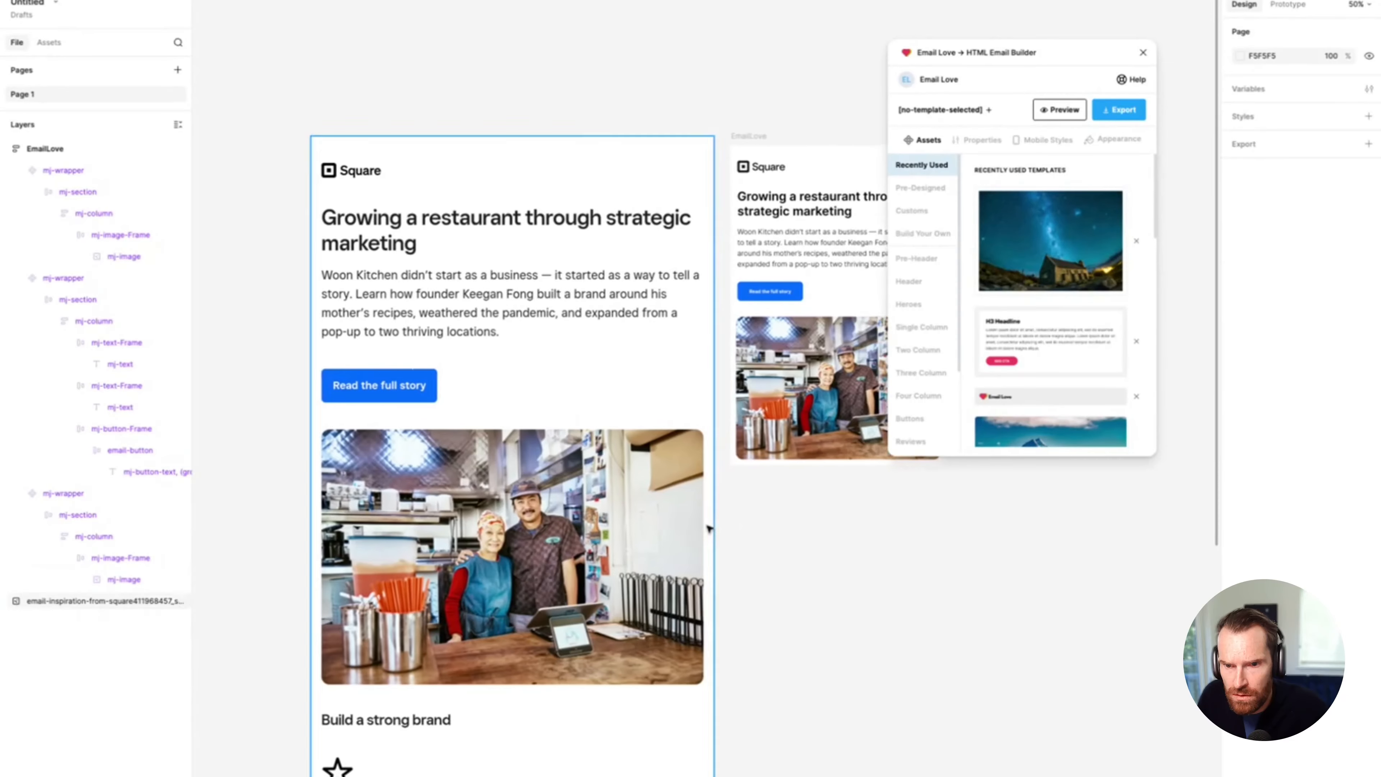
left_click(755, 467)
scroll(770, 427, "right", 2)
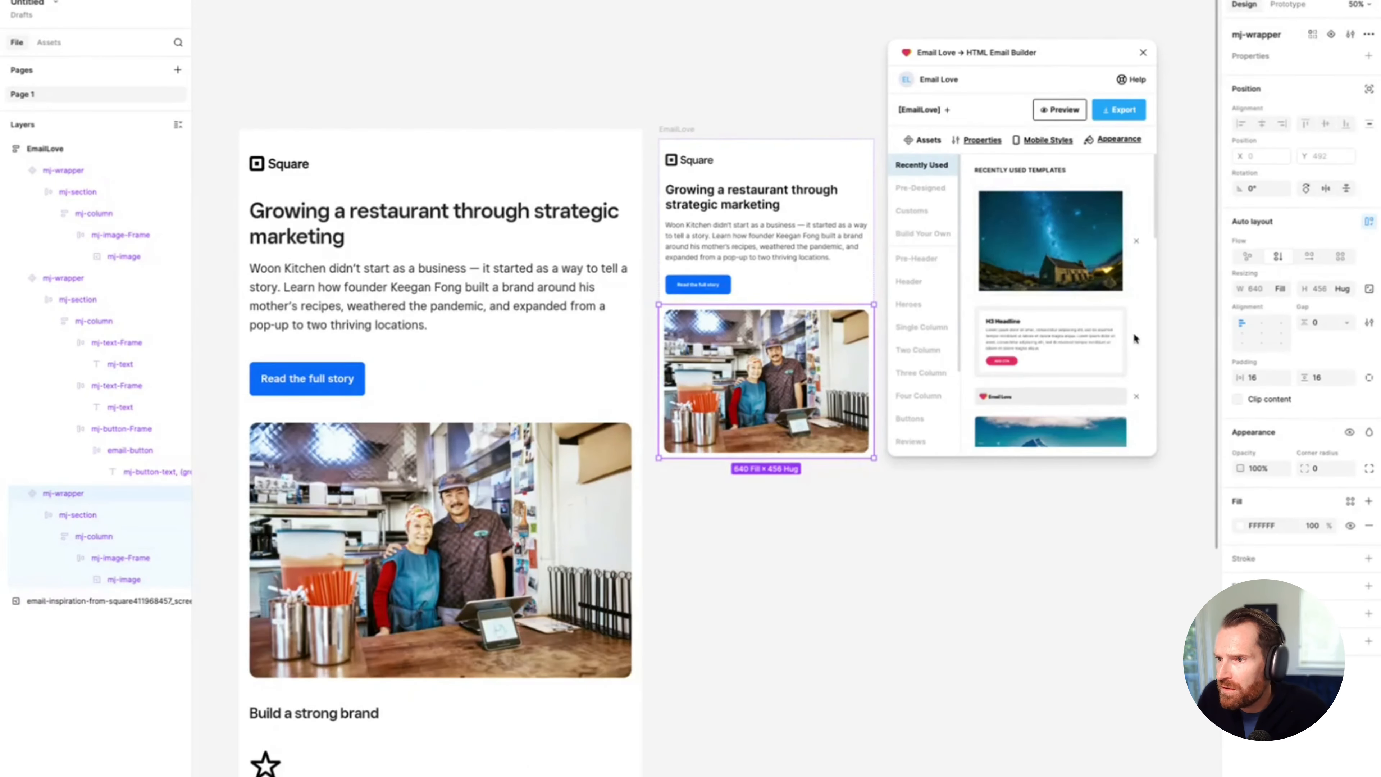
left_click(1269, 377)
type("20")
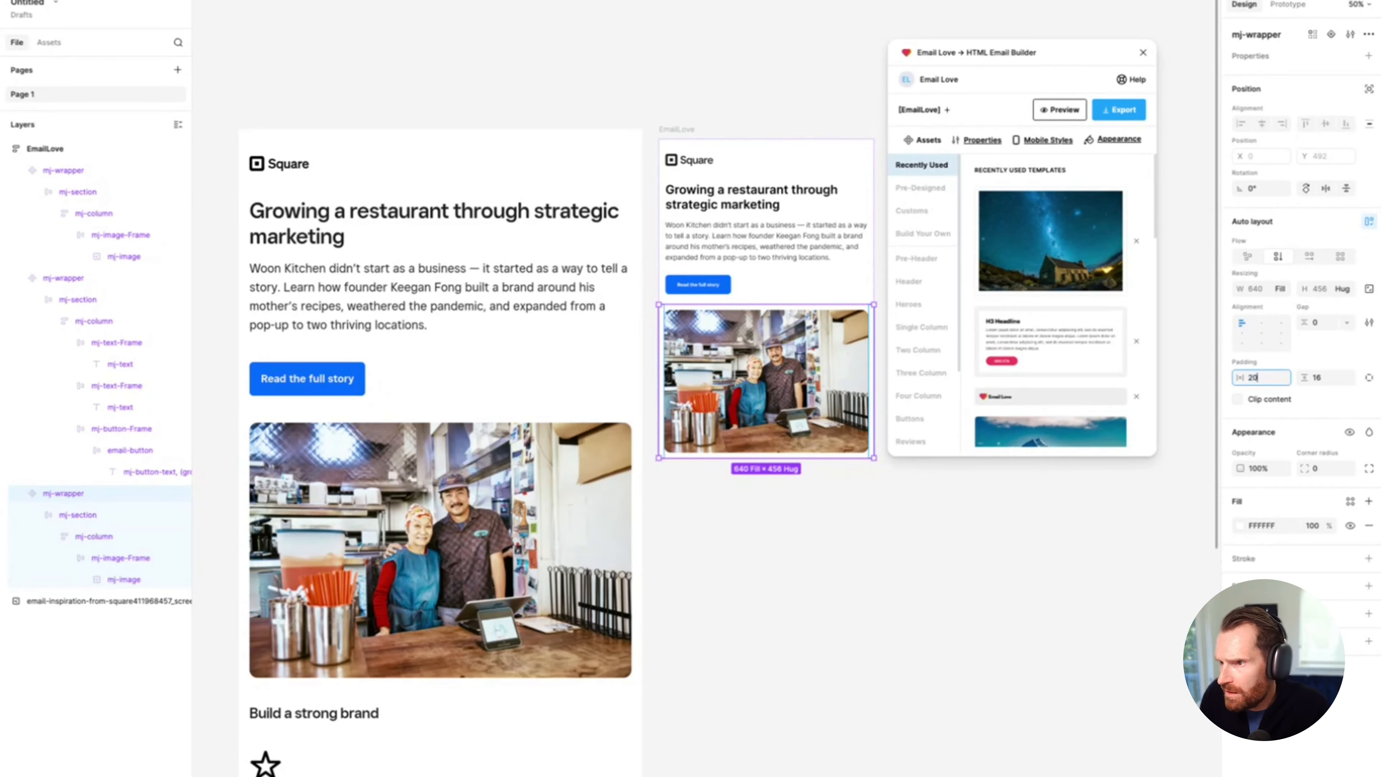
left_click(929, 562)
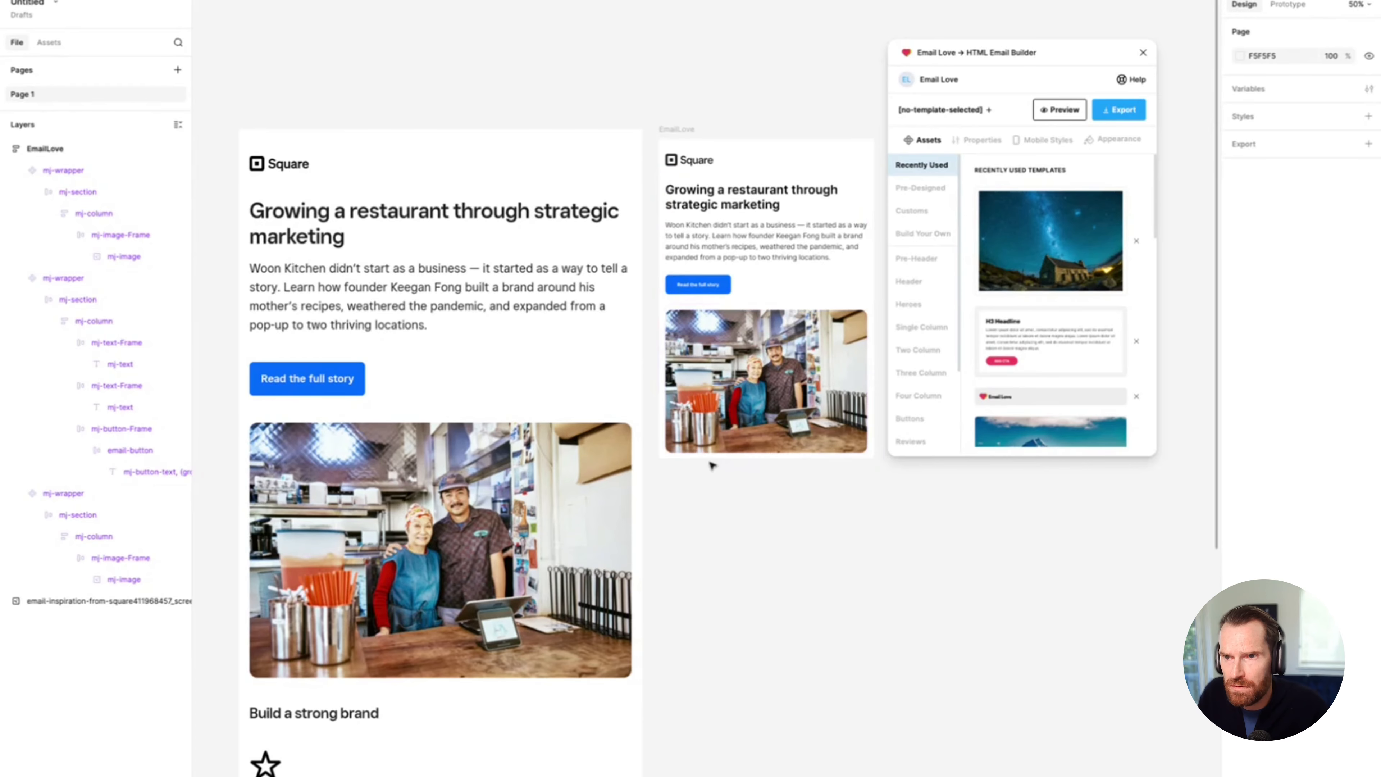
Step: Preview the EmailLove frame in the plugin at Desktop size and as Iphone SE, examining the whole email in both
left_click(685, 147)
left_click(1055, 110)
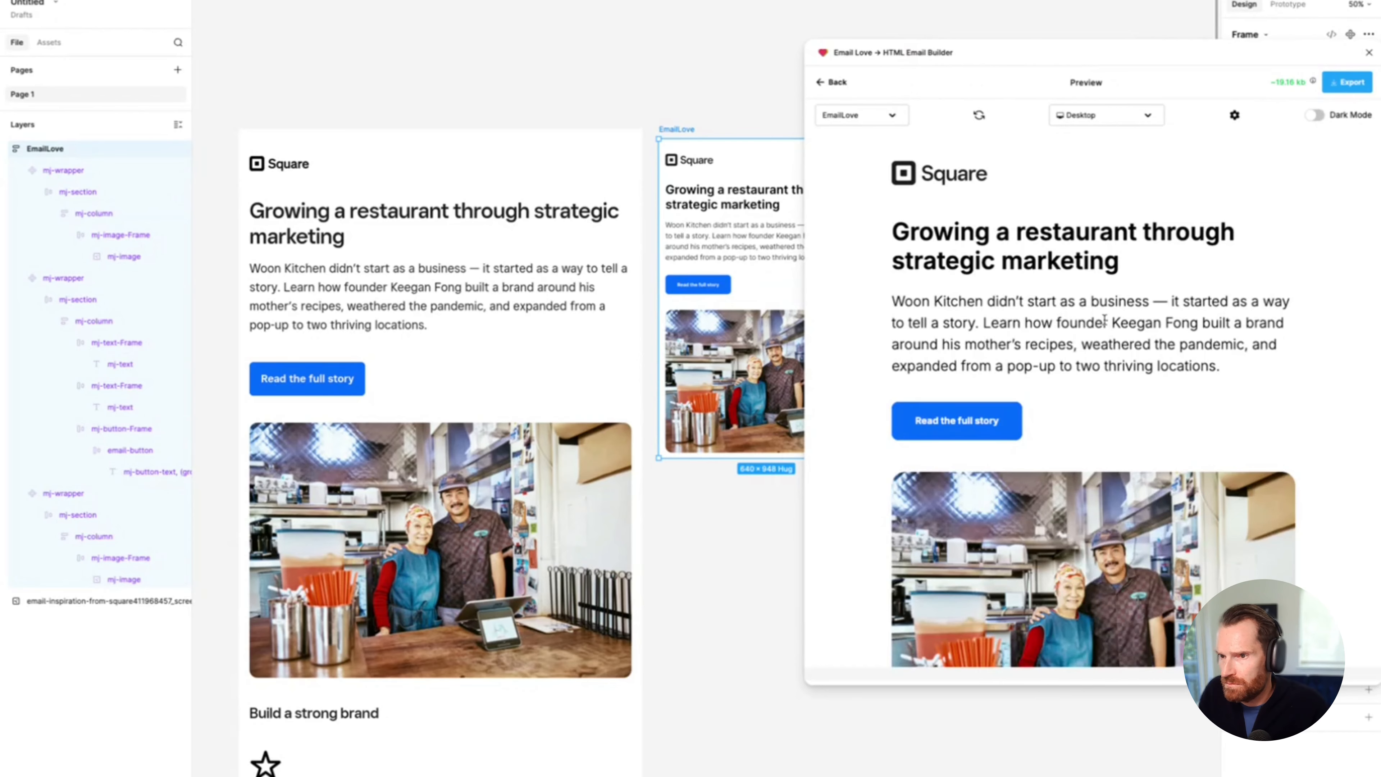
scroll(1104, 319, "down", 2)
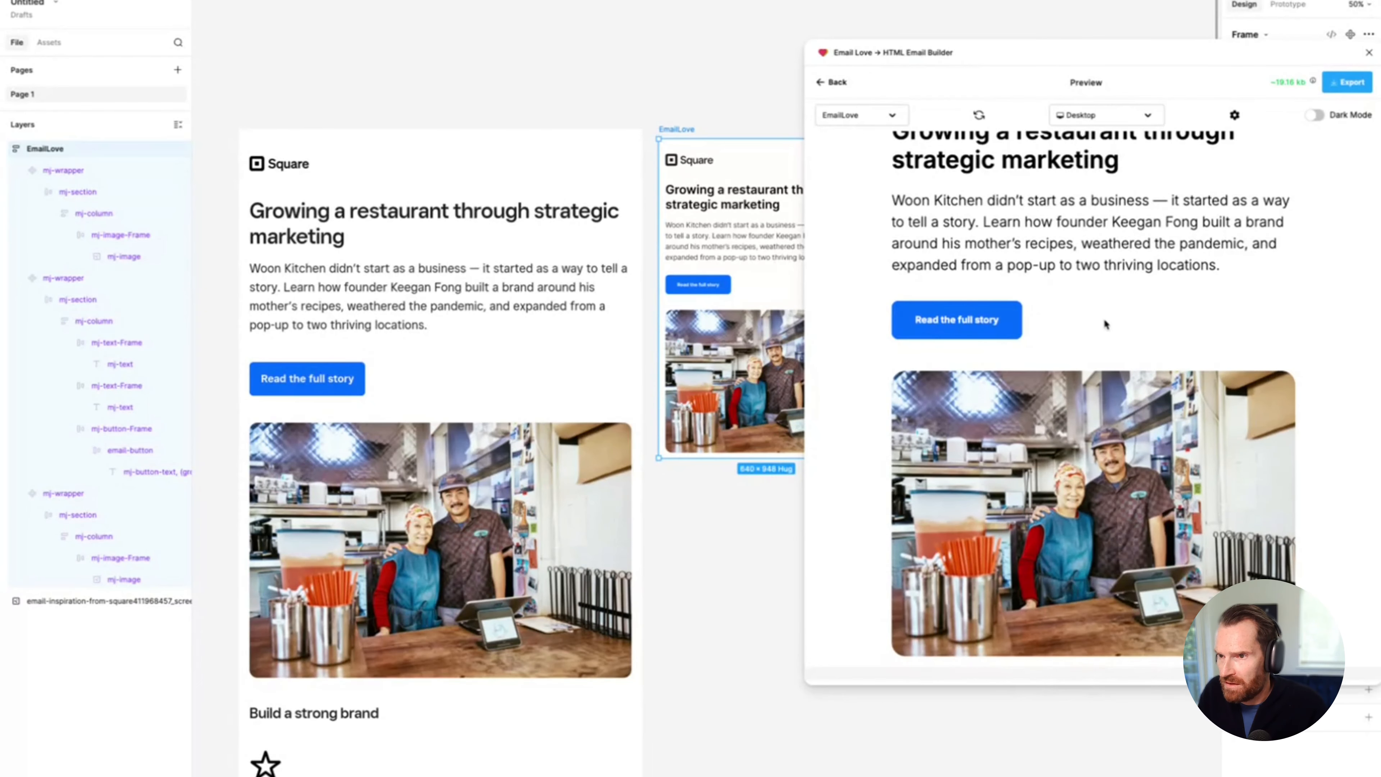
scroll(1104, 325, "up", 2)
left_click(1127, 116)
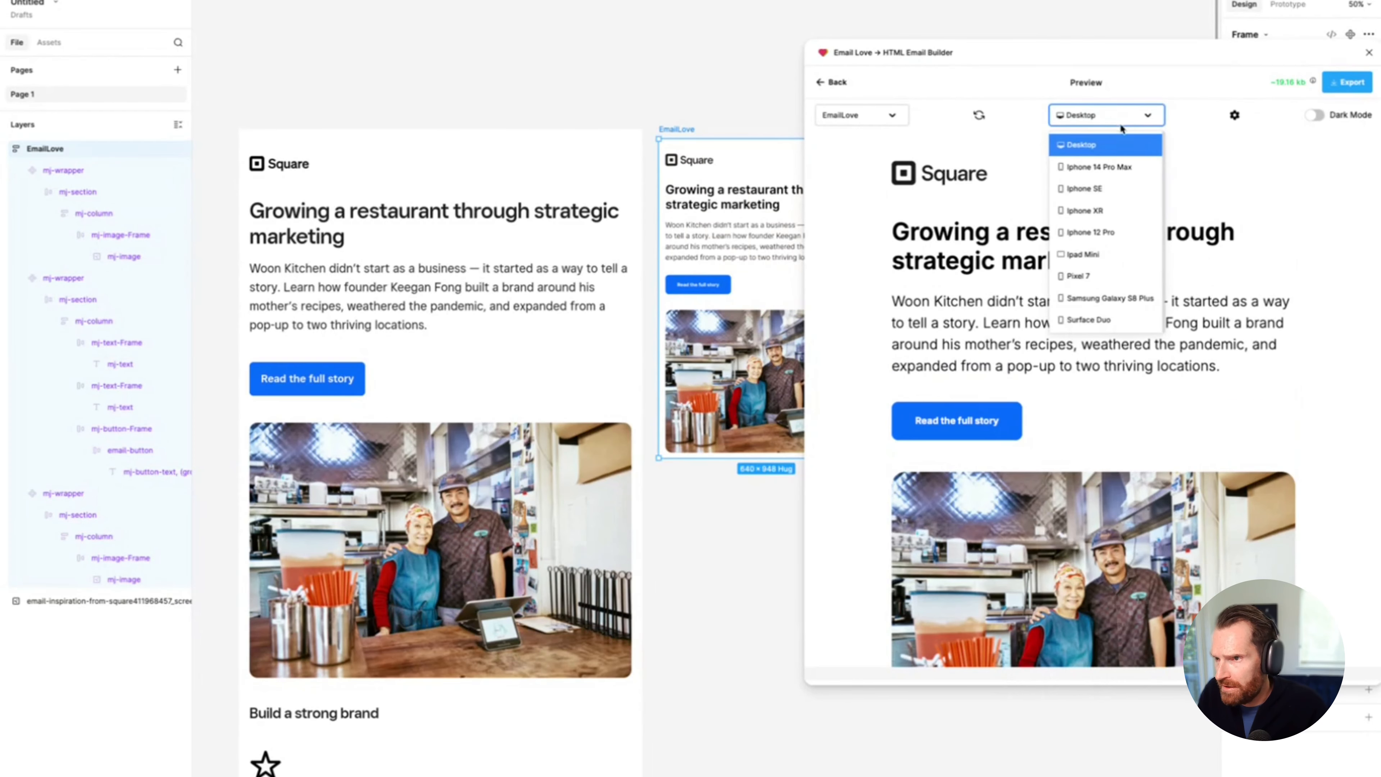
left_click(1095, 189)
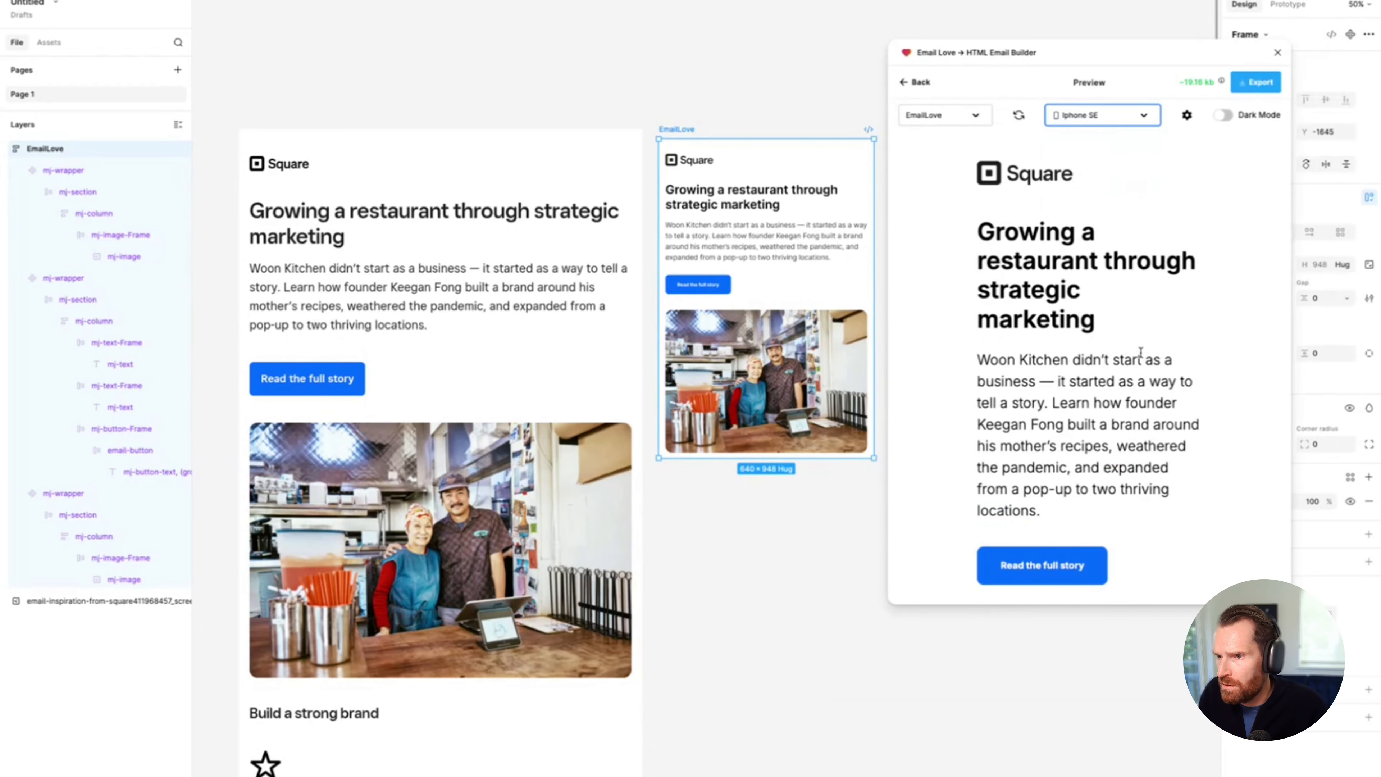
scroll(1140, 352, "down", 4)
scroll(1141, 357, "up", 4)
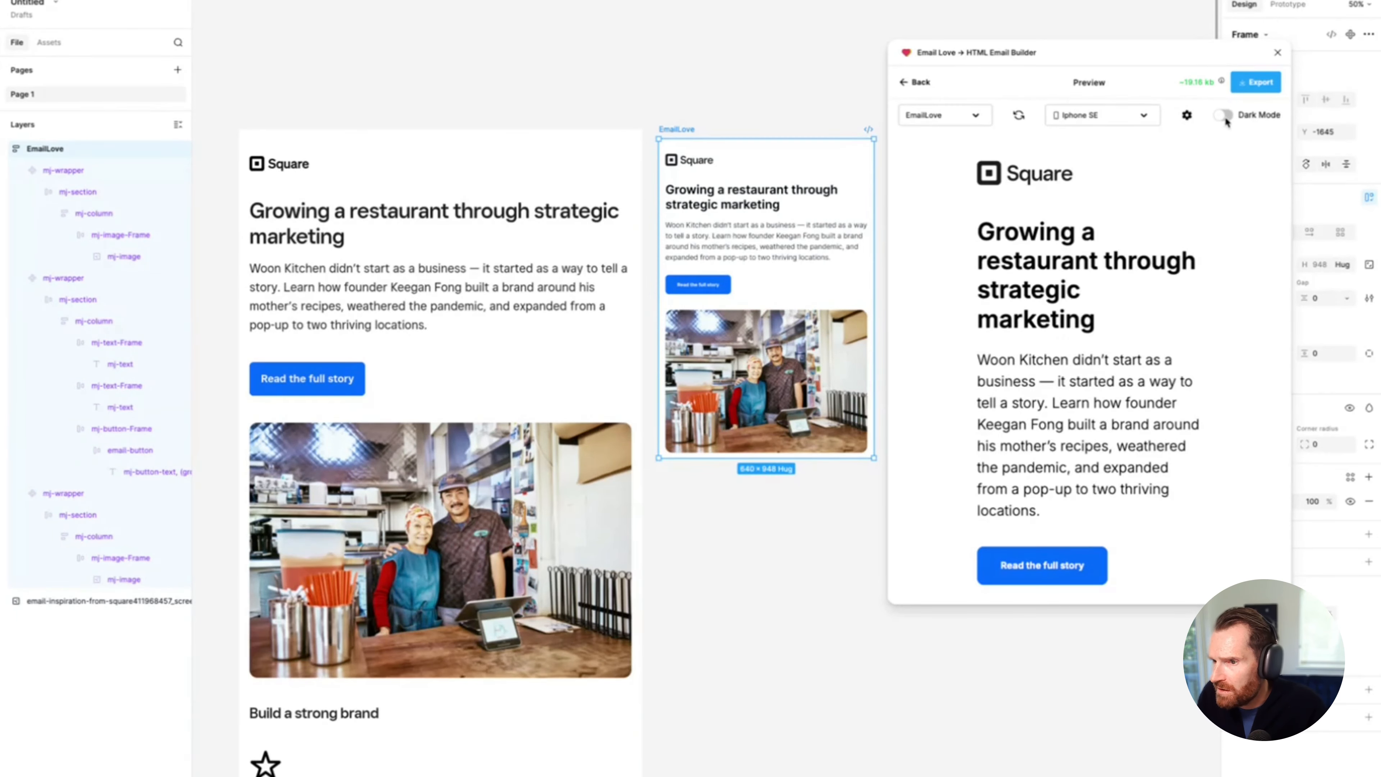
scroll(1135, 354, "down", 5)
scroll(1117, 391, "up", 5)
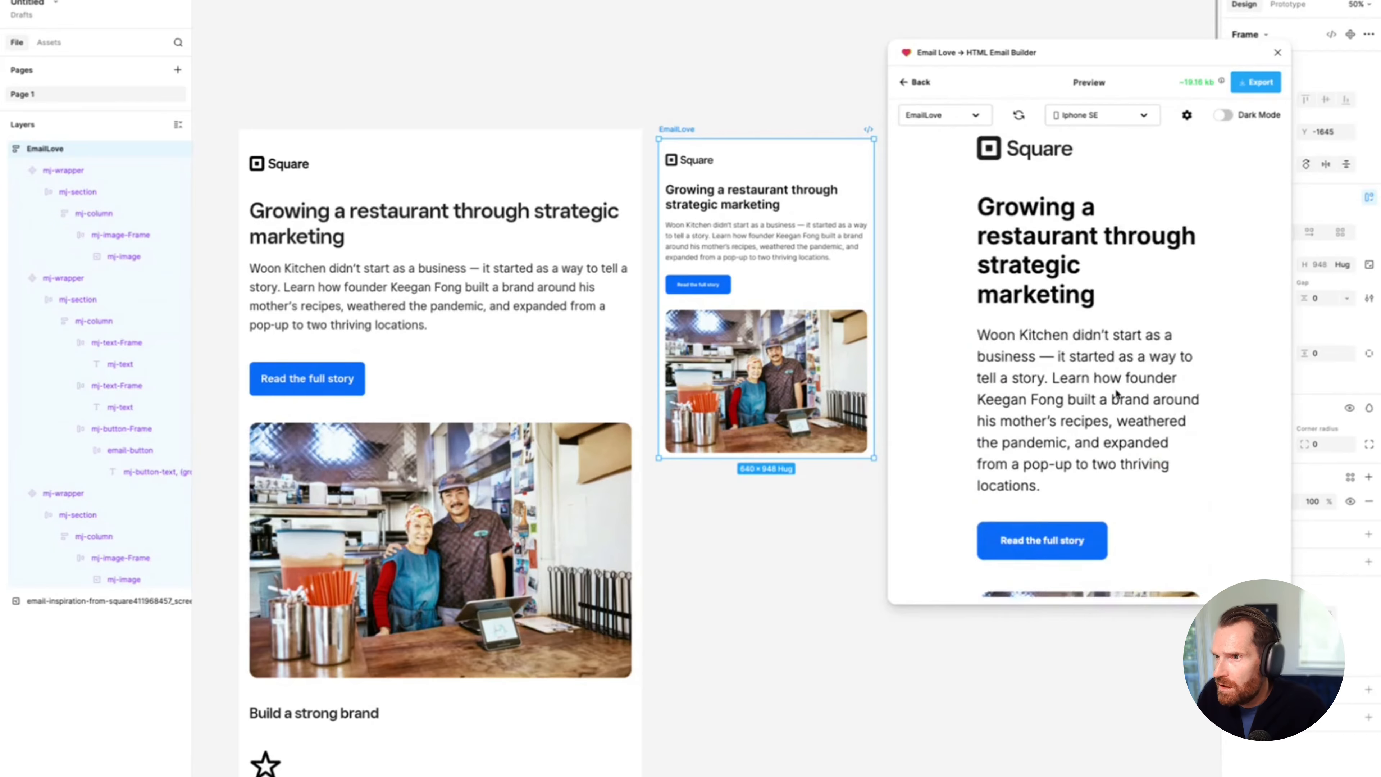
Step: Check the Iphone SE preview in dark mode from logo to photo, then return to the design
left_click(1224, 115)
scroll(1098, 402, "down", 1)
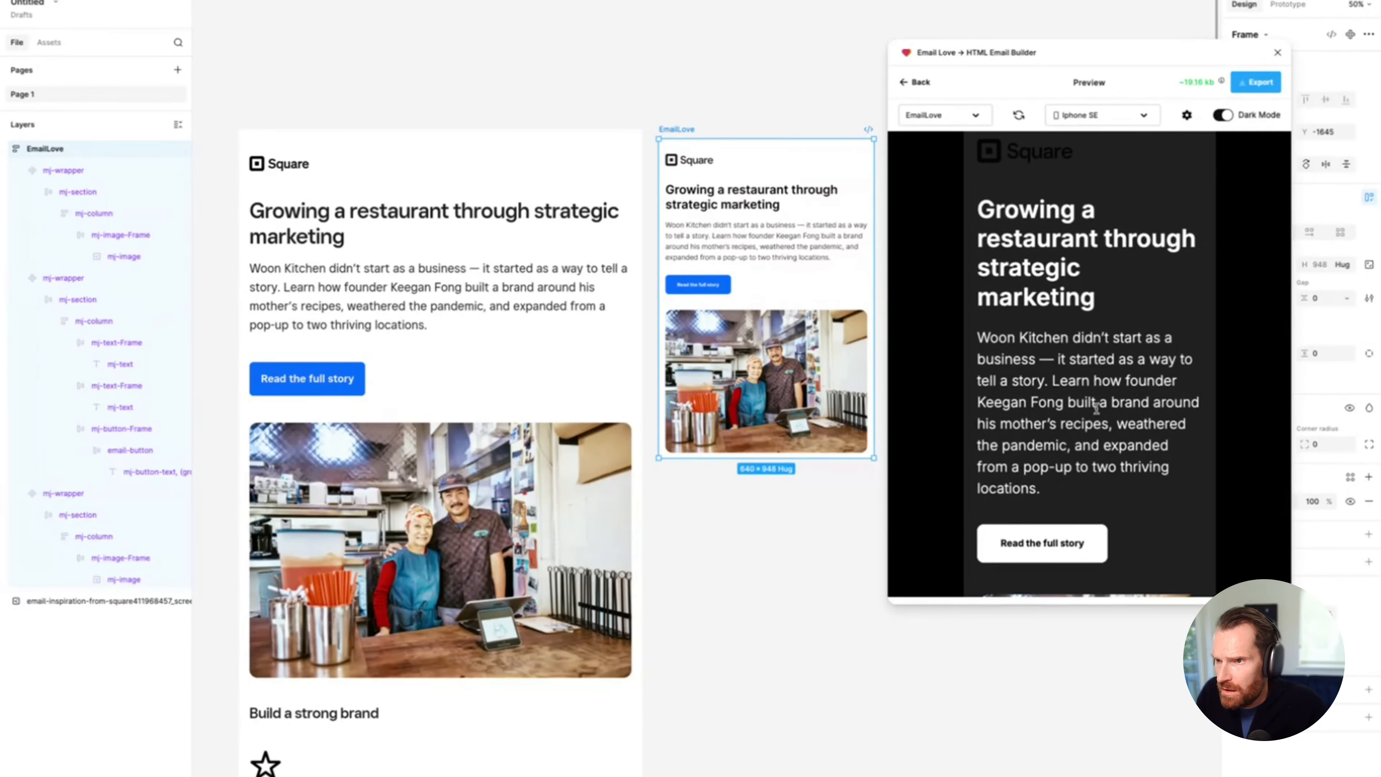
scroll(1098, 400, "up", 1)
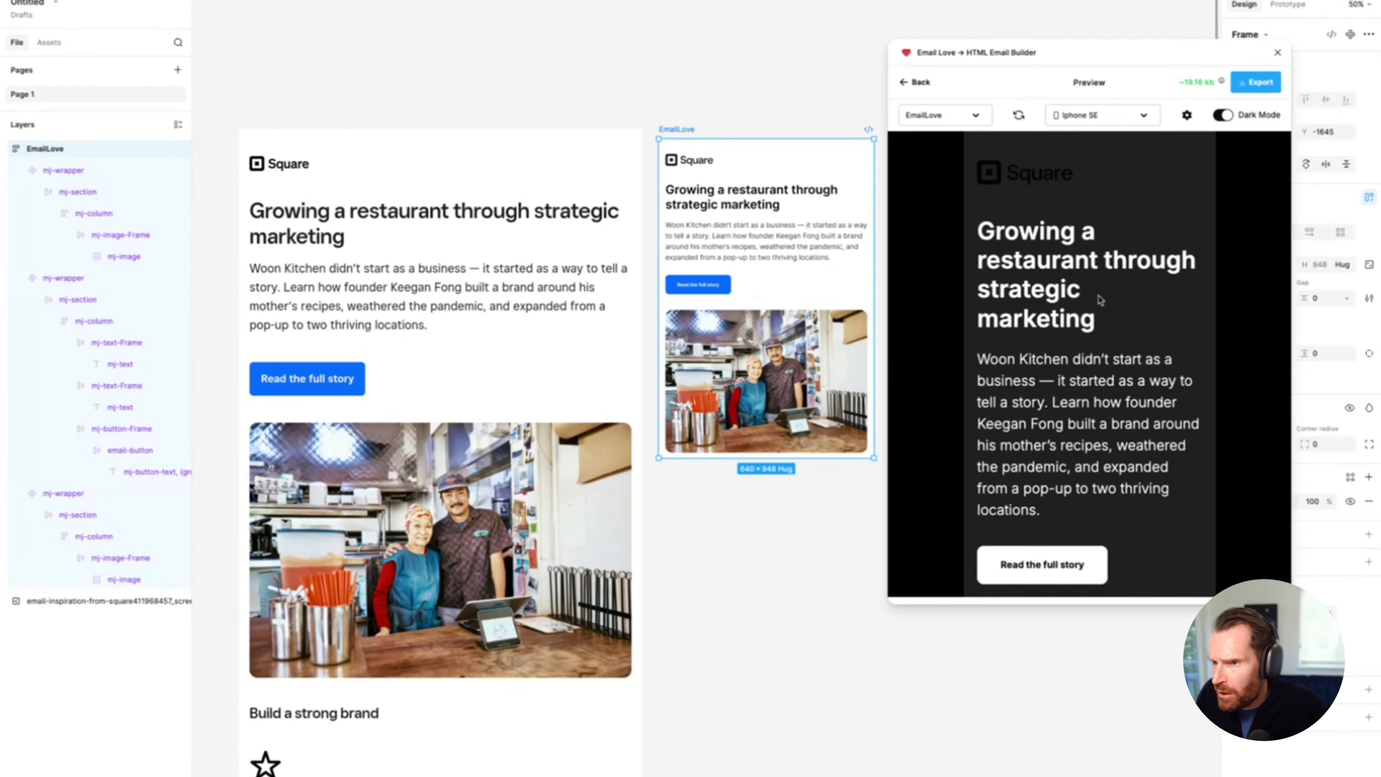
scroll(1112, 381, "down", 5)
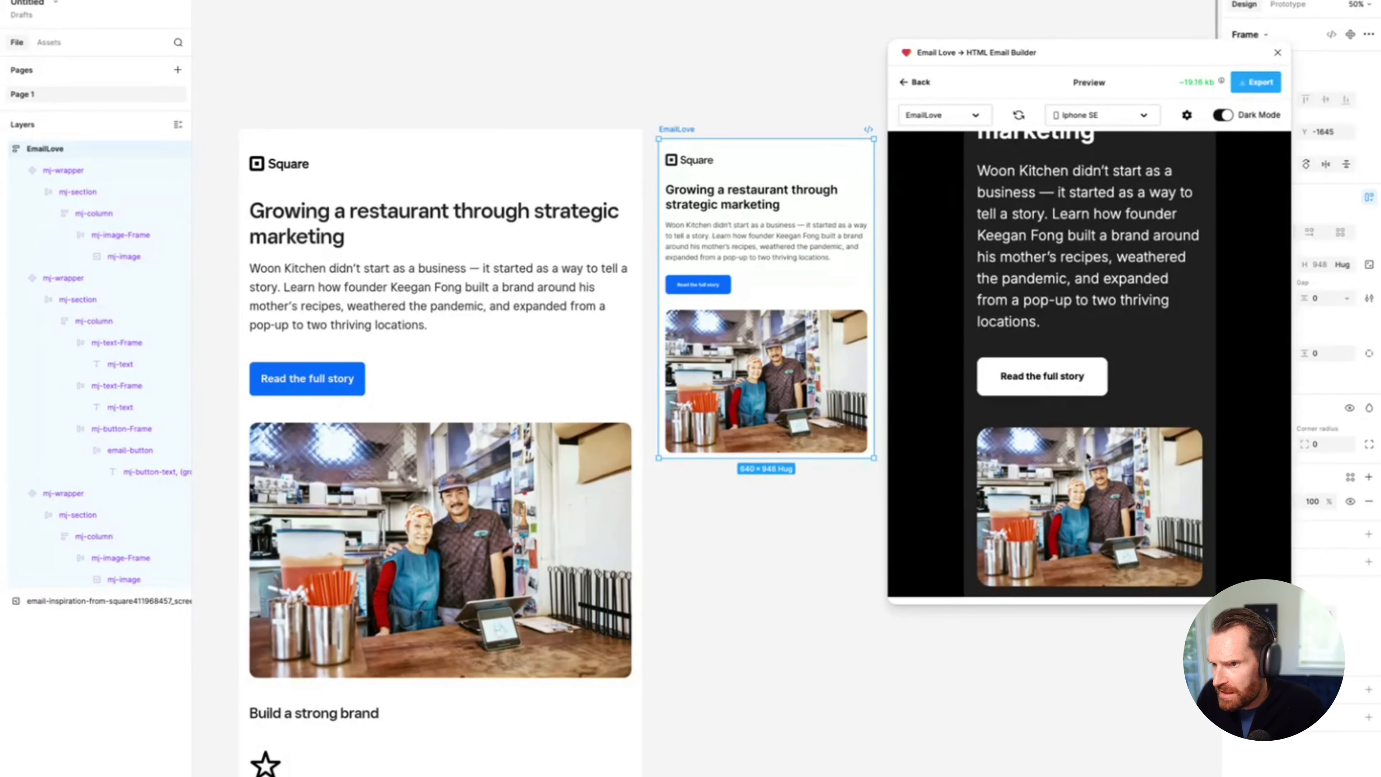
scroll(1086, 456, "up", 5)
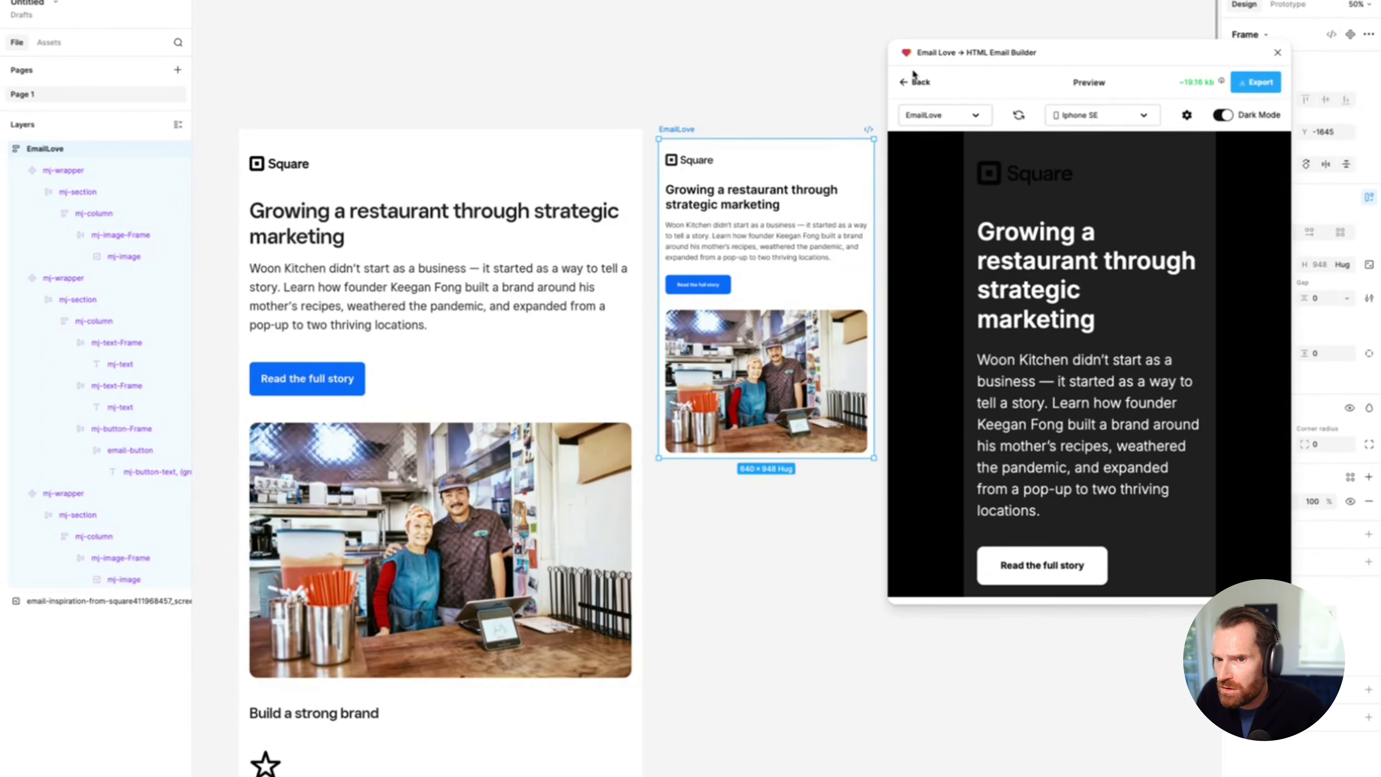
left_click(918, 82)
Step: Move the reference screenshot up so its "Build a strong brand" section sits beside the end of the EmailLove frame
scroll(505, 457, "down", 5)
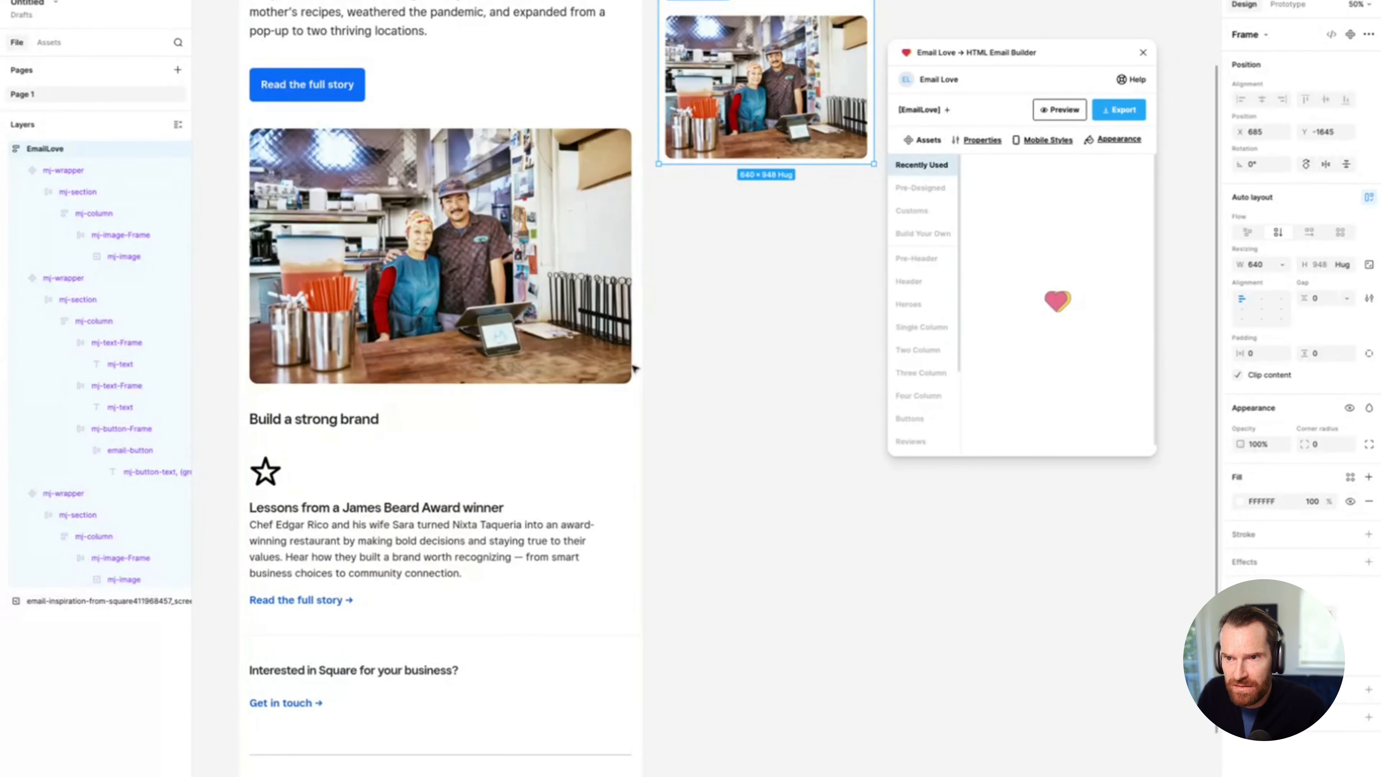
left_click_drag(438, 418, 428, 147)
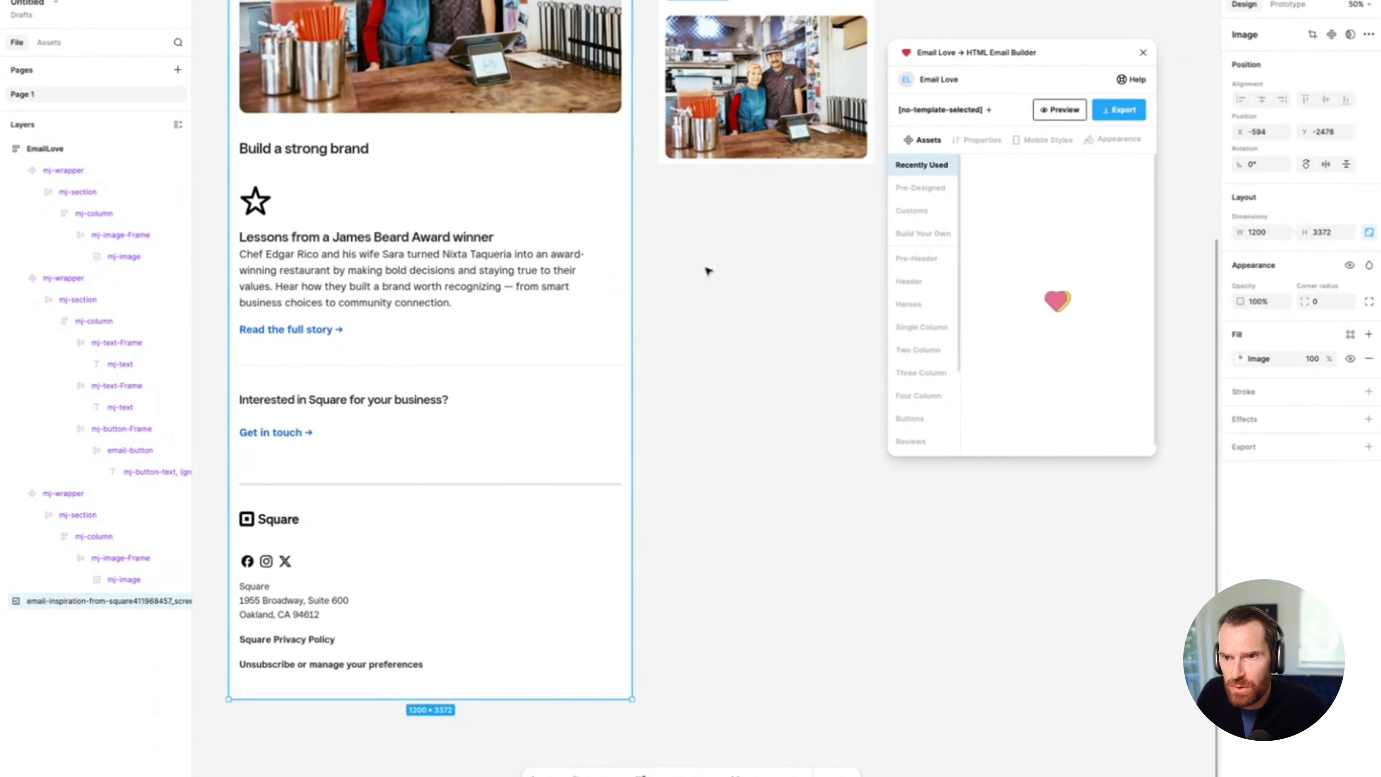
Step: Add the Single Column "H2 Headline" component to the end of the EmailLove frame, below the restaurant photo
scroll(707, 270, "up", 2)
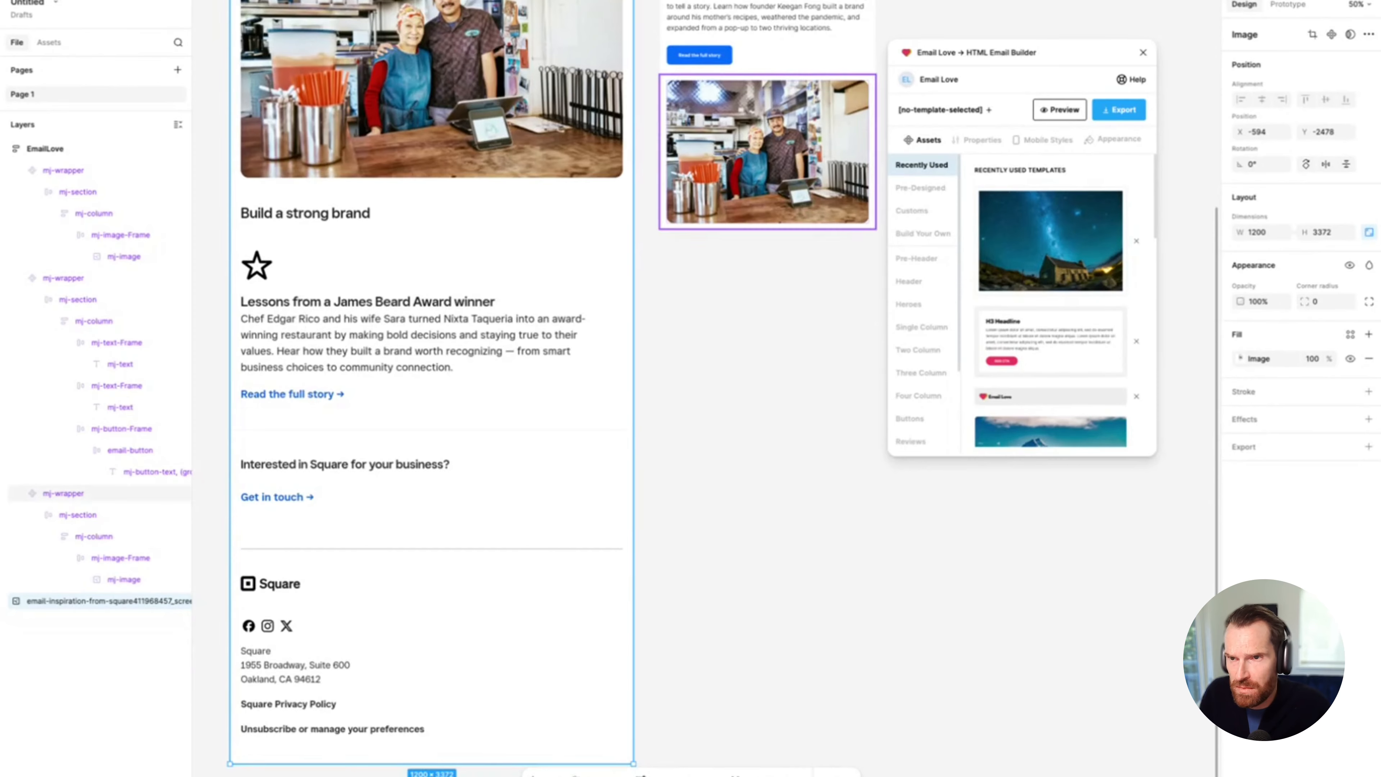
scroll(762, 163, "up", 3)
left_click(680, 13)
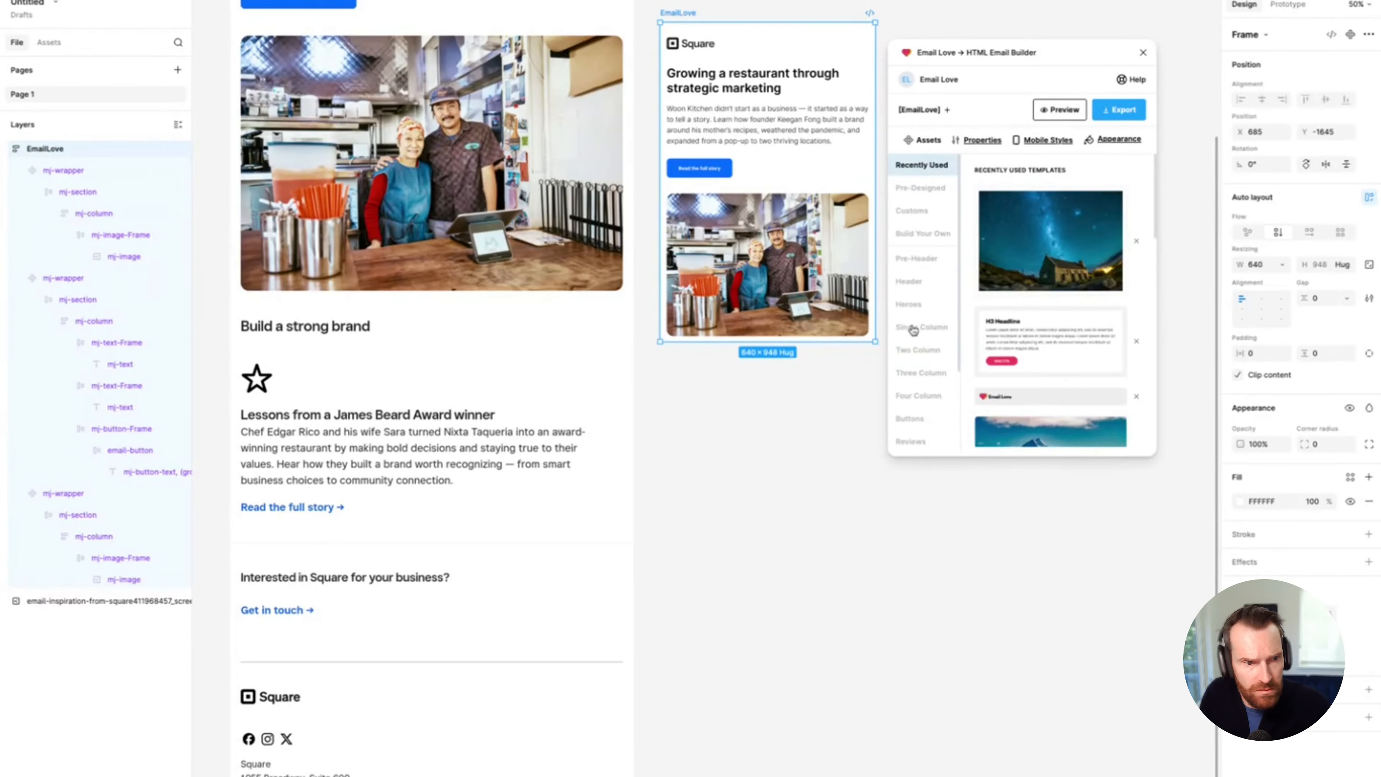
left_click(913, 327)
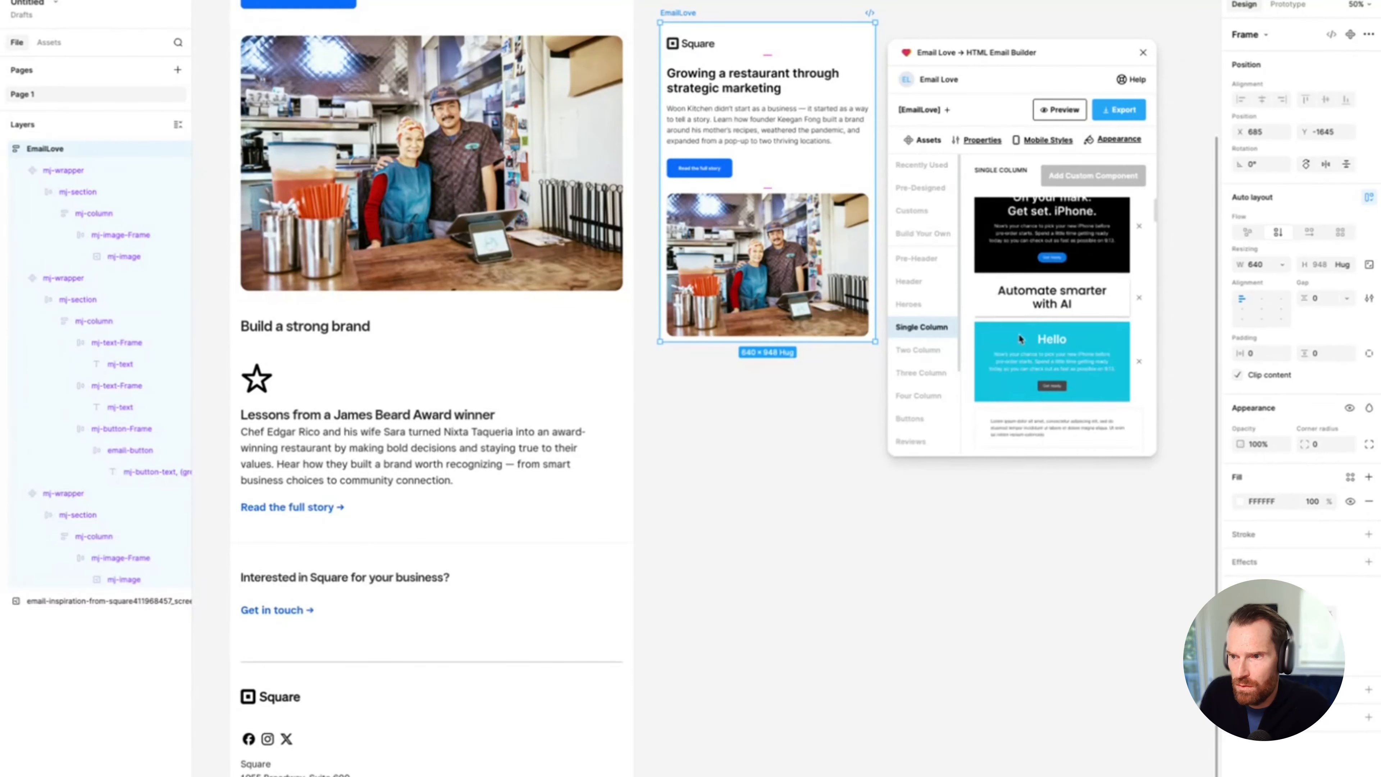
scroll(1021, 339, "down", 10)
scroll(1021, 339, "down", 10)
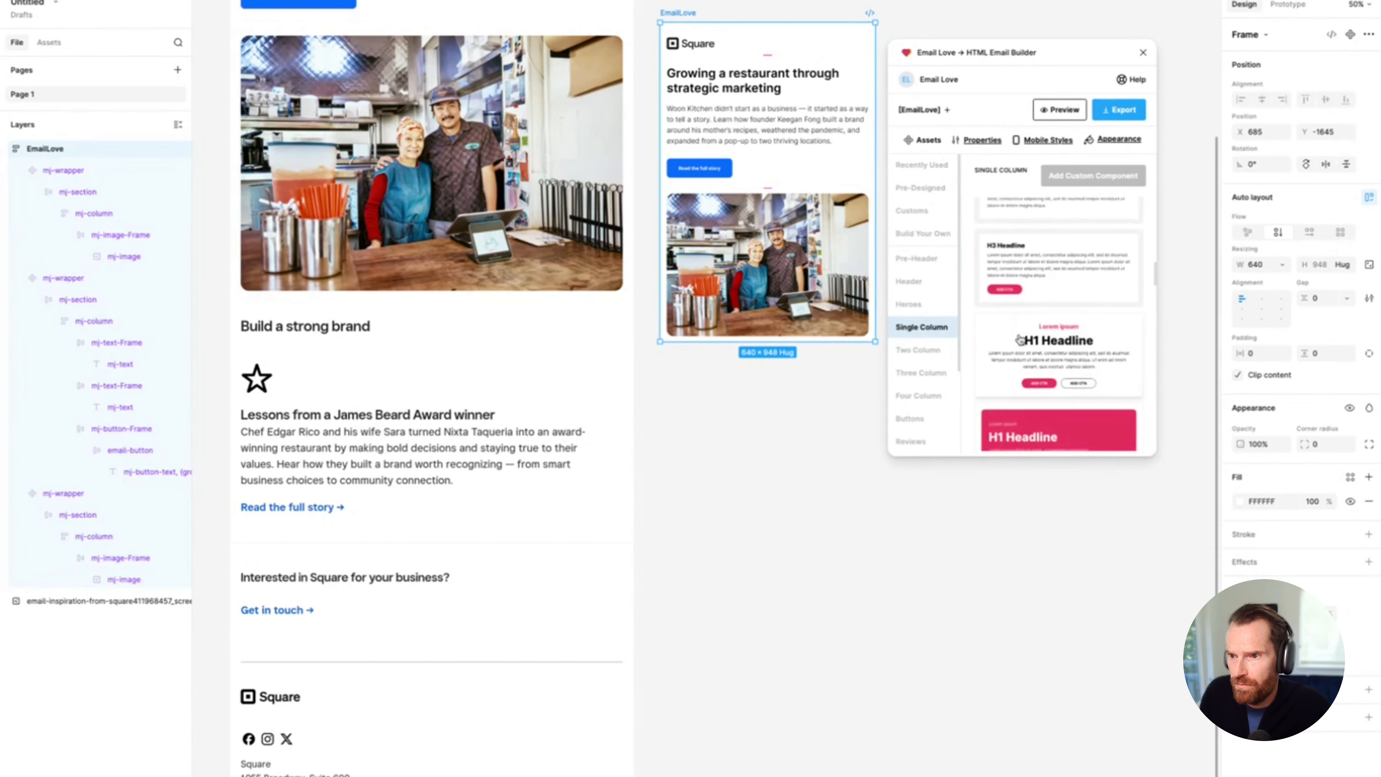
scroll(1021, 339, "down", 3)
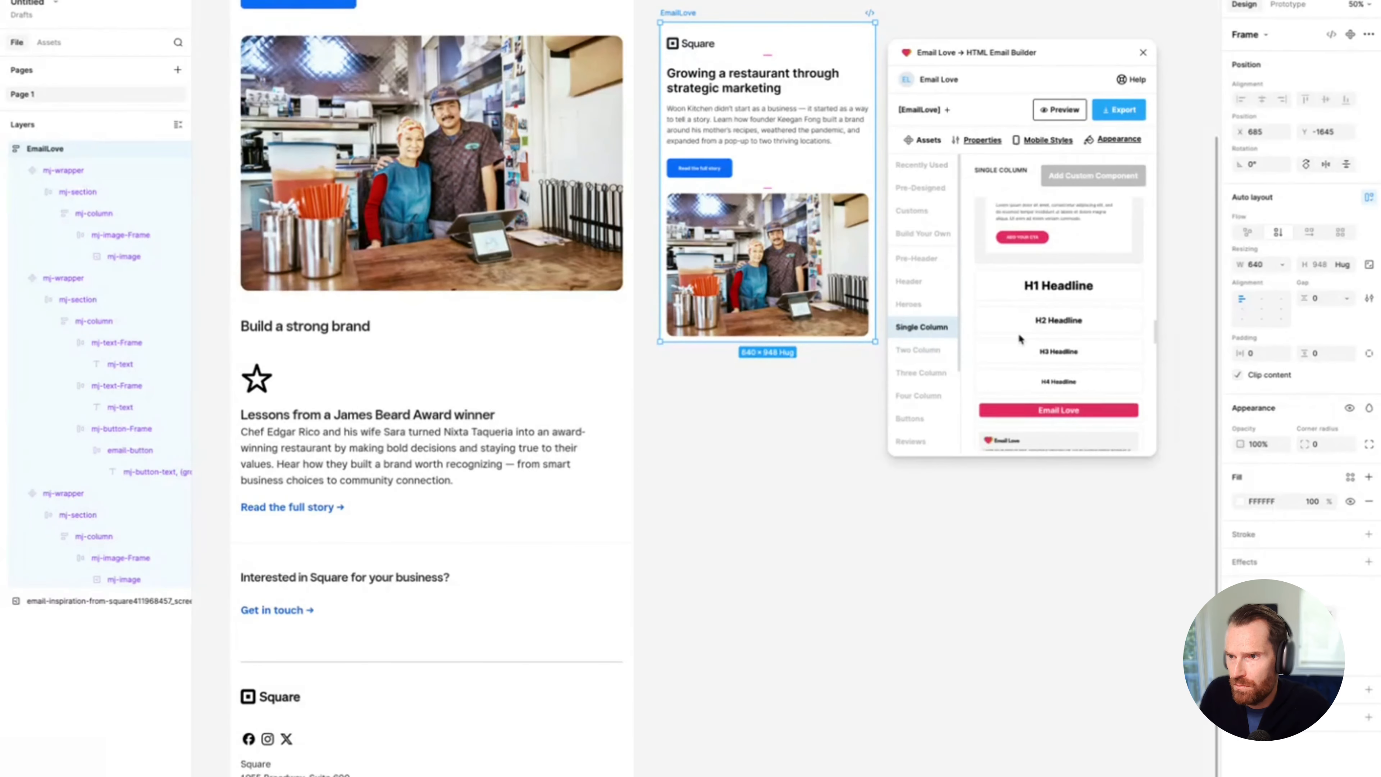
left_click(1051, 323)
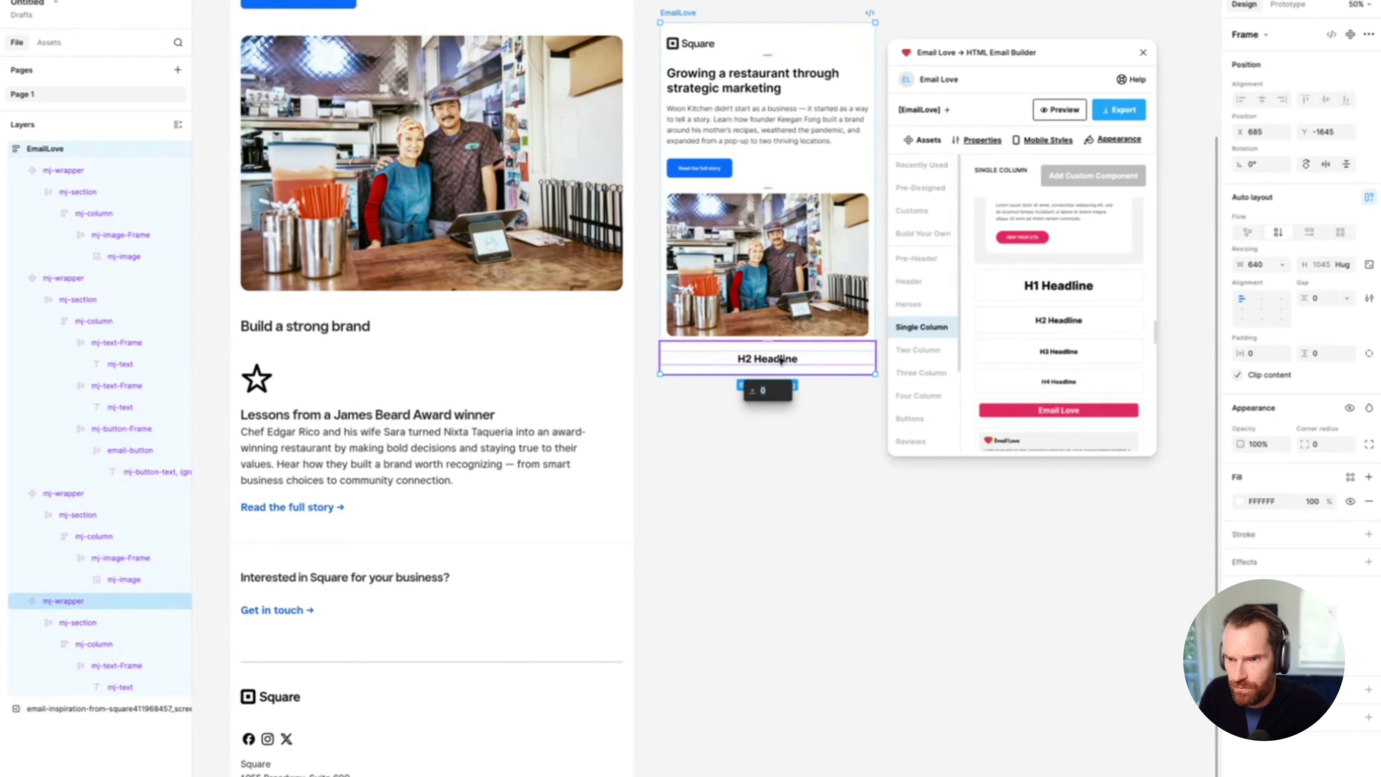
Step: Replace the H2 Headline placeholder text with "Build a strong brand", leaving no blank line above it
double_click(781, 360)
double_click(781, 360)
double_click(781, 360)
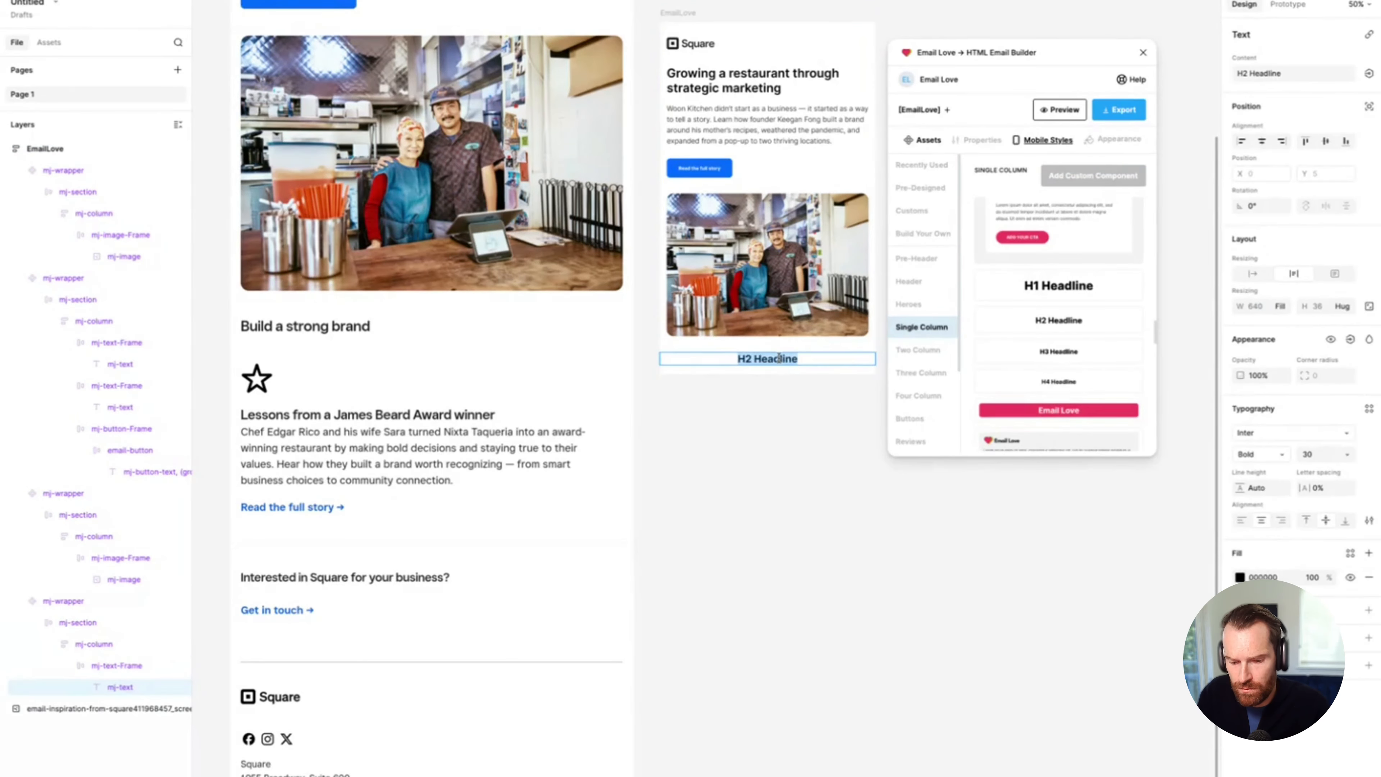
type("Build a strong brand")
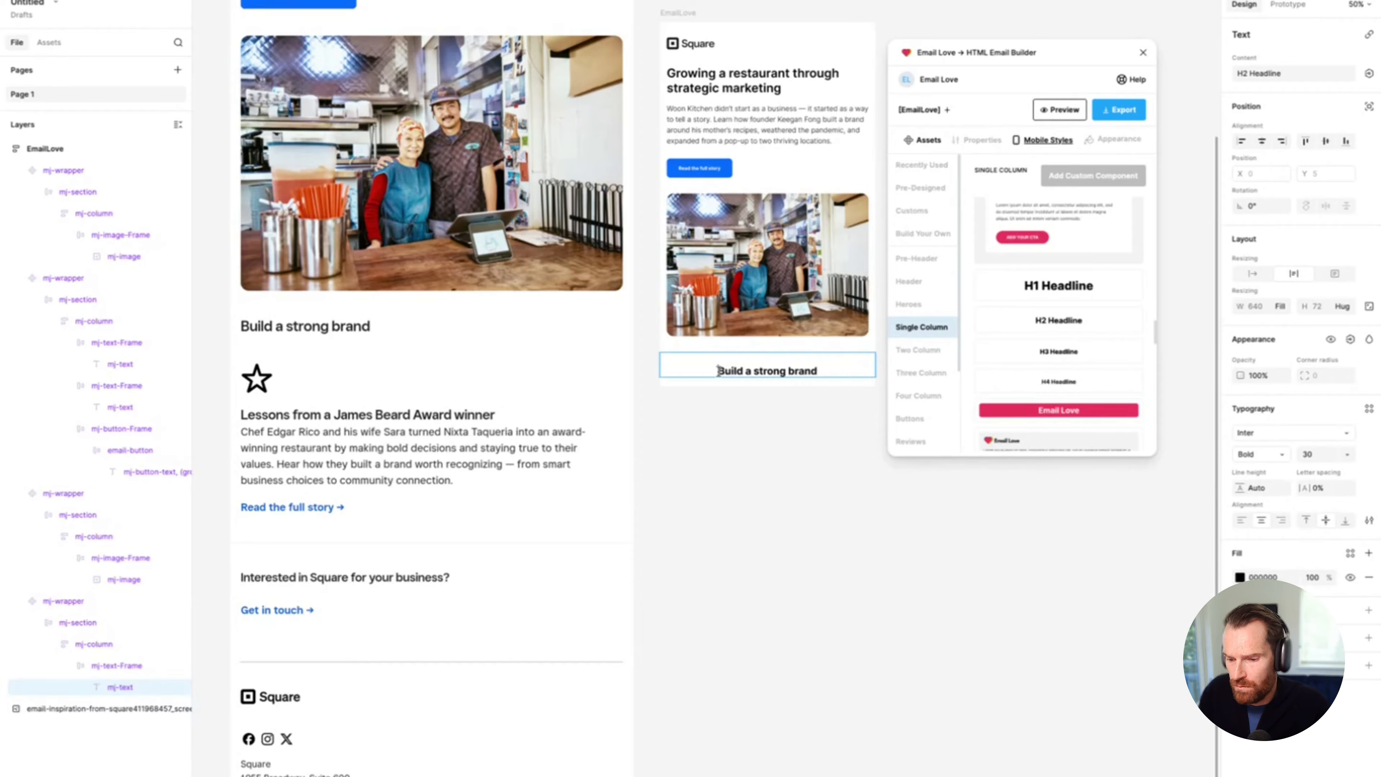
key("BackSpace")
Step: Set the horizontal padding of the wrapper around the "Build a strong brand" heading to 20
key("Escape")
key("Escape")
key("Escape")
key("Escape")
key("Escape")
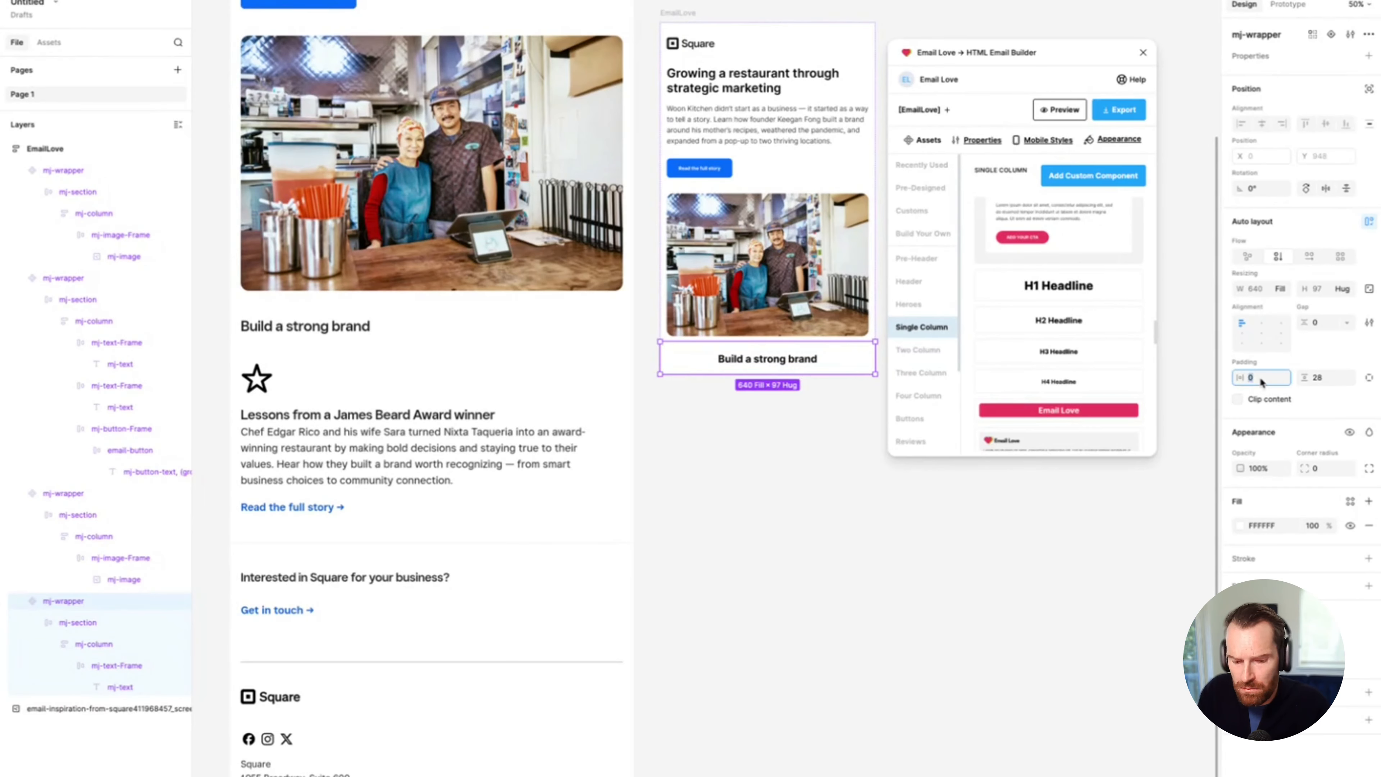
type("20")
key("Return")
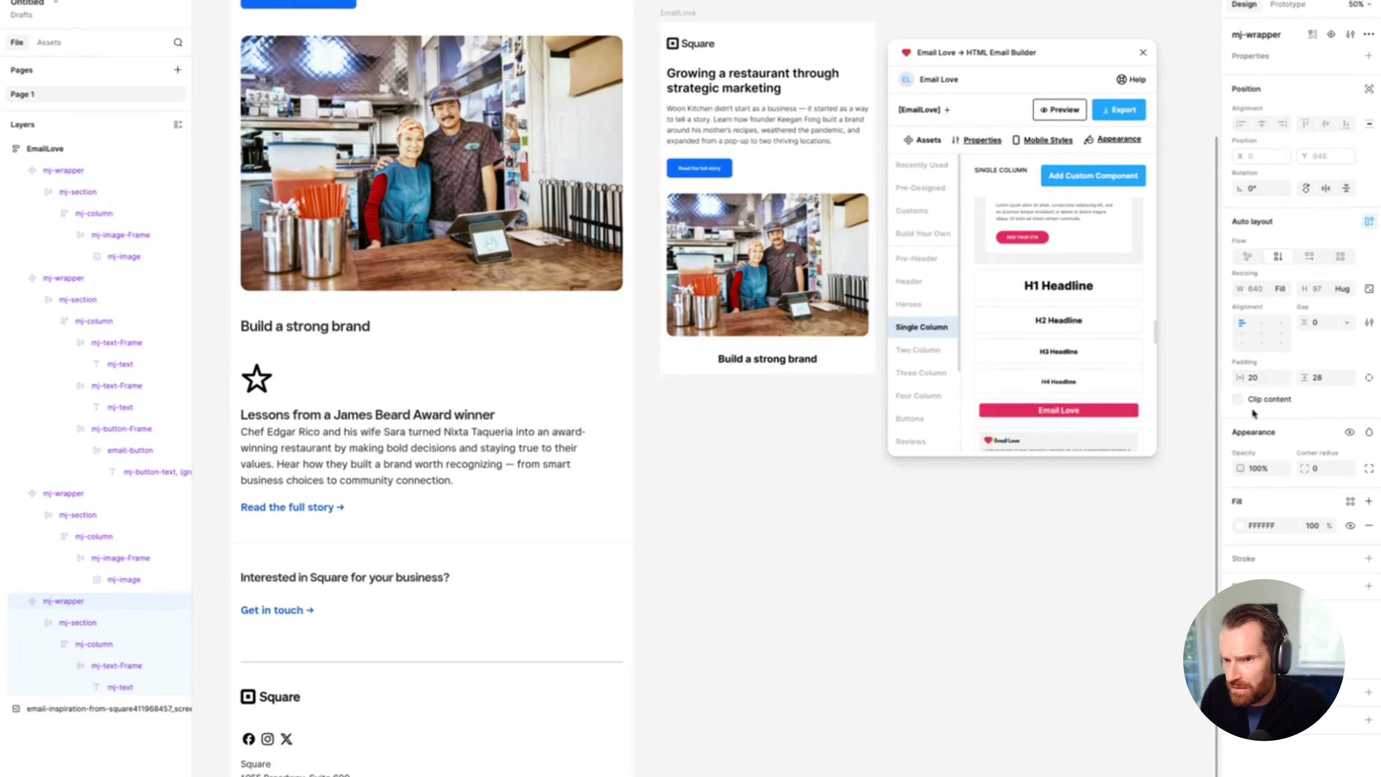
Step: Left-align the "Build a strong brand" heading and set its font size to 25 and its weight to Semi Bold
double_click(732, 361)
double_click(732, 361)
double_click(733, 361)
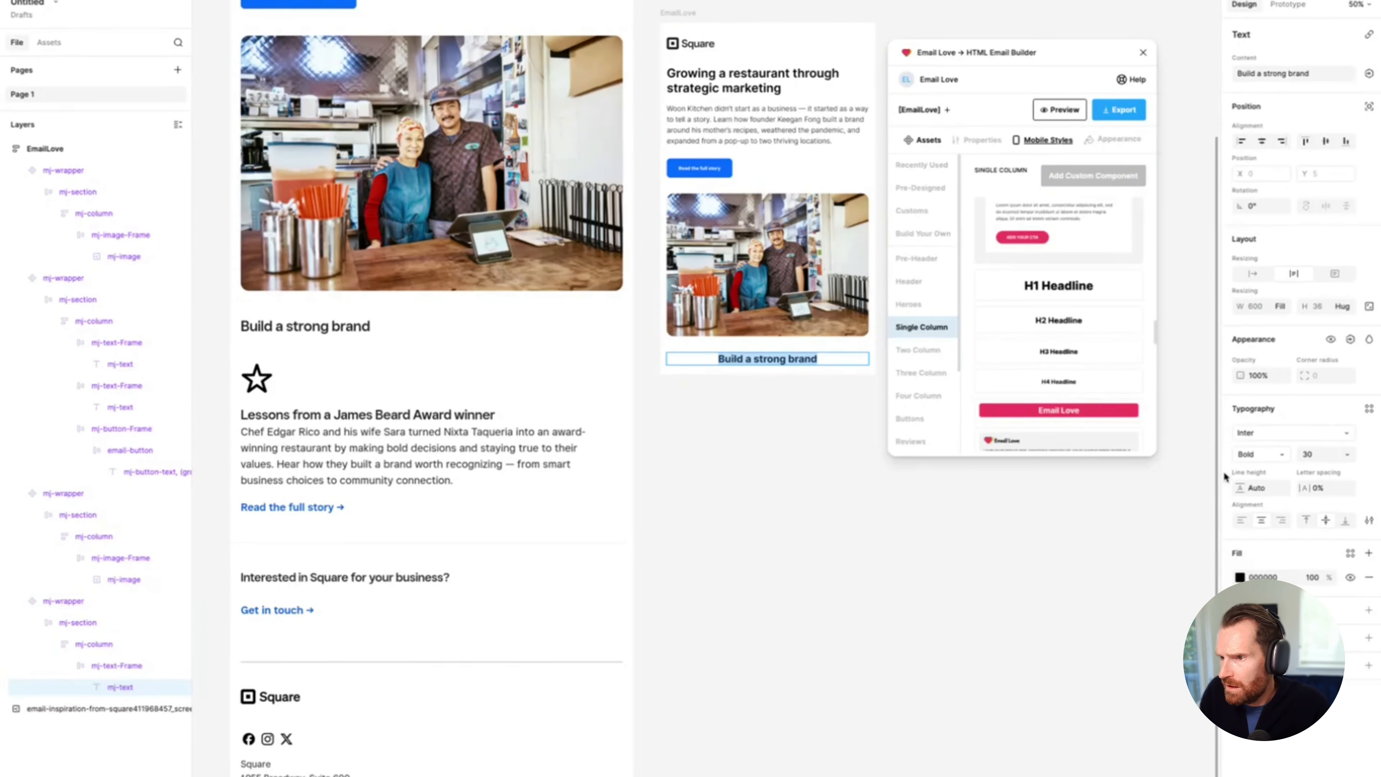
left_click(1241, 523)
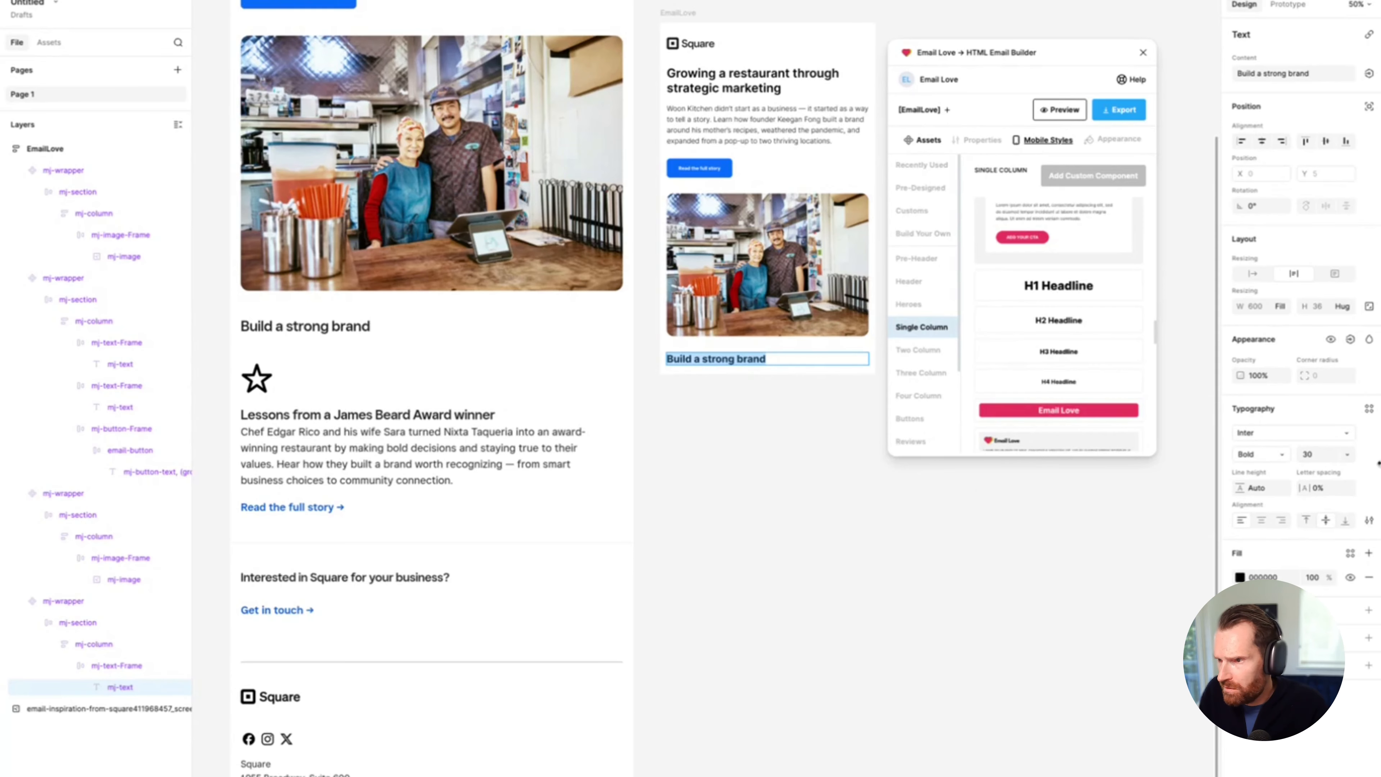
left_click(1322, 456)
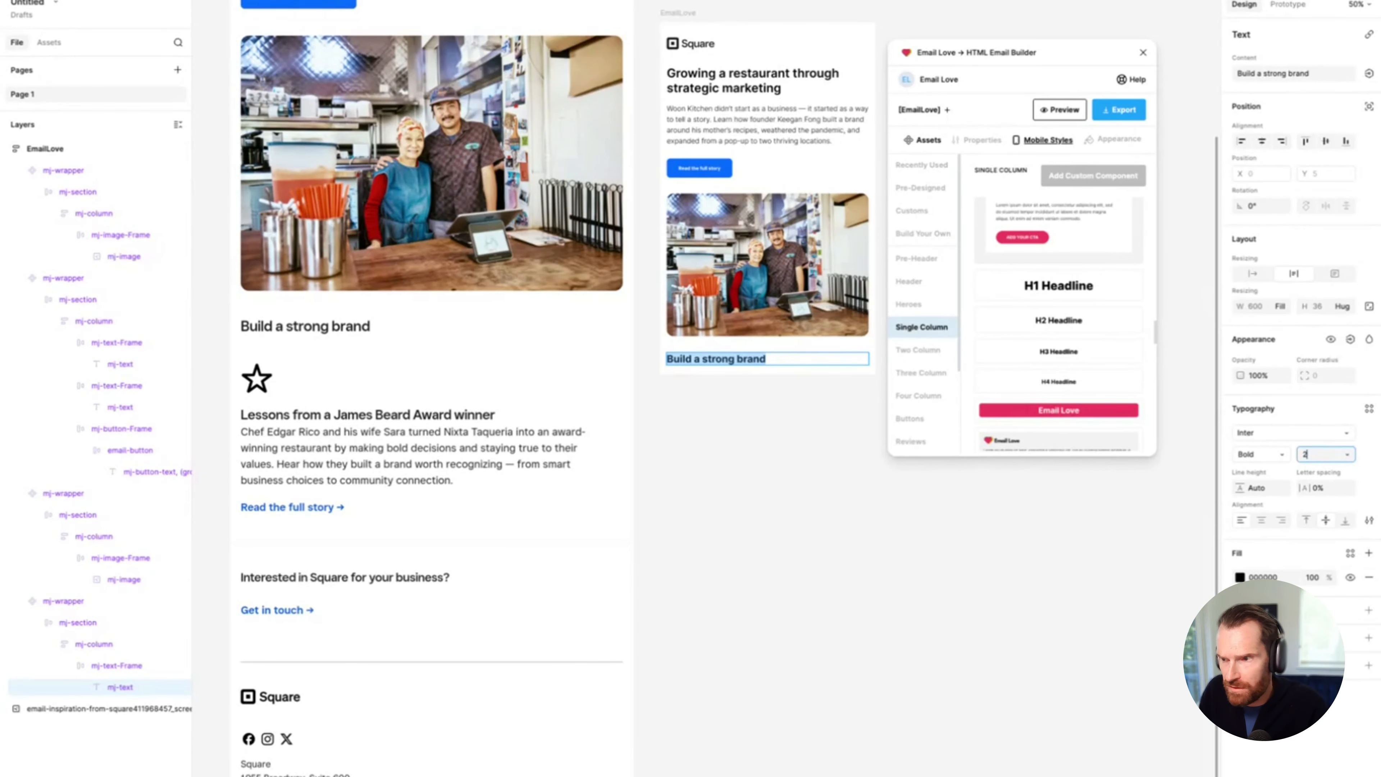
key("Return")
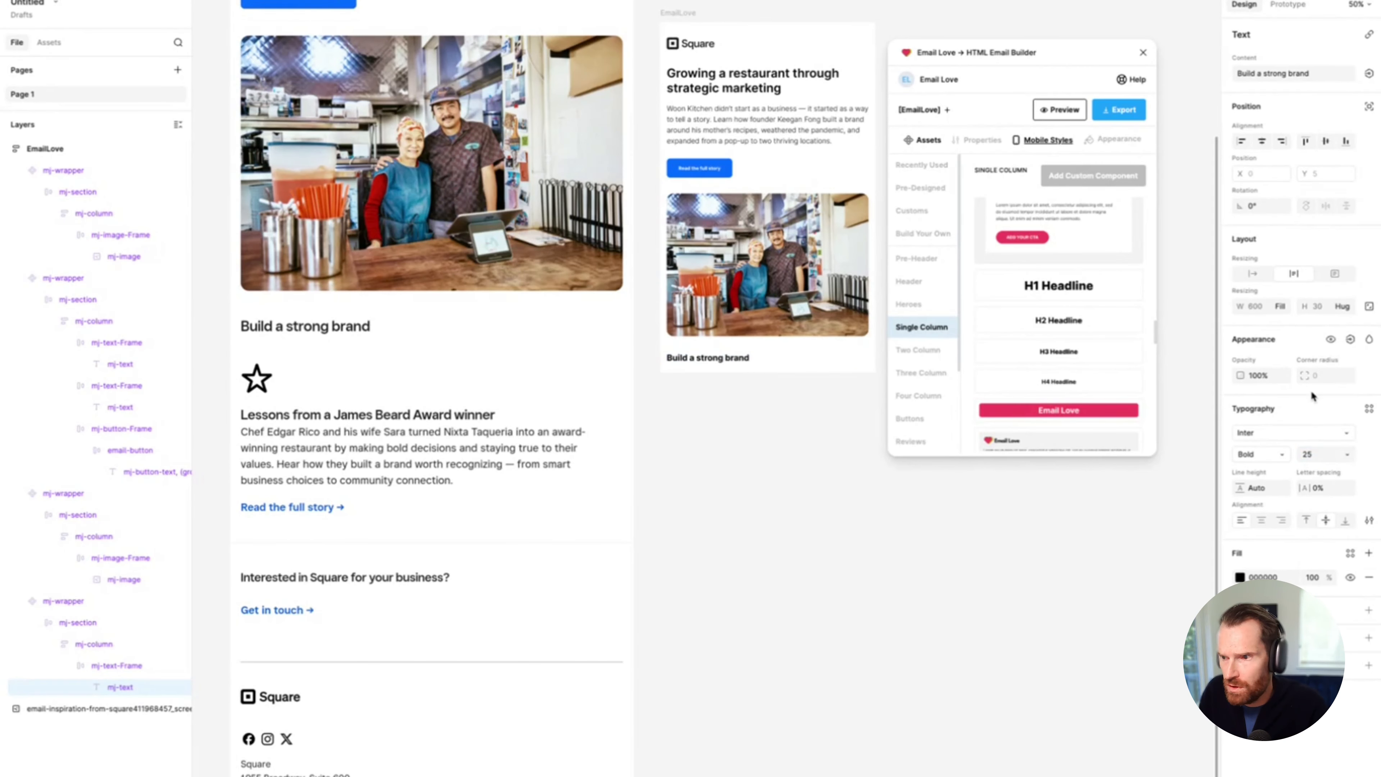
left_click(1266, 459)
left_click(1261, 435)
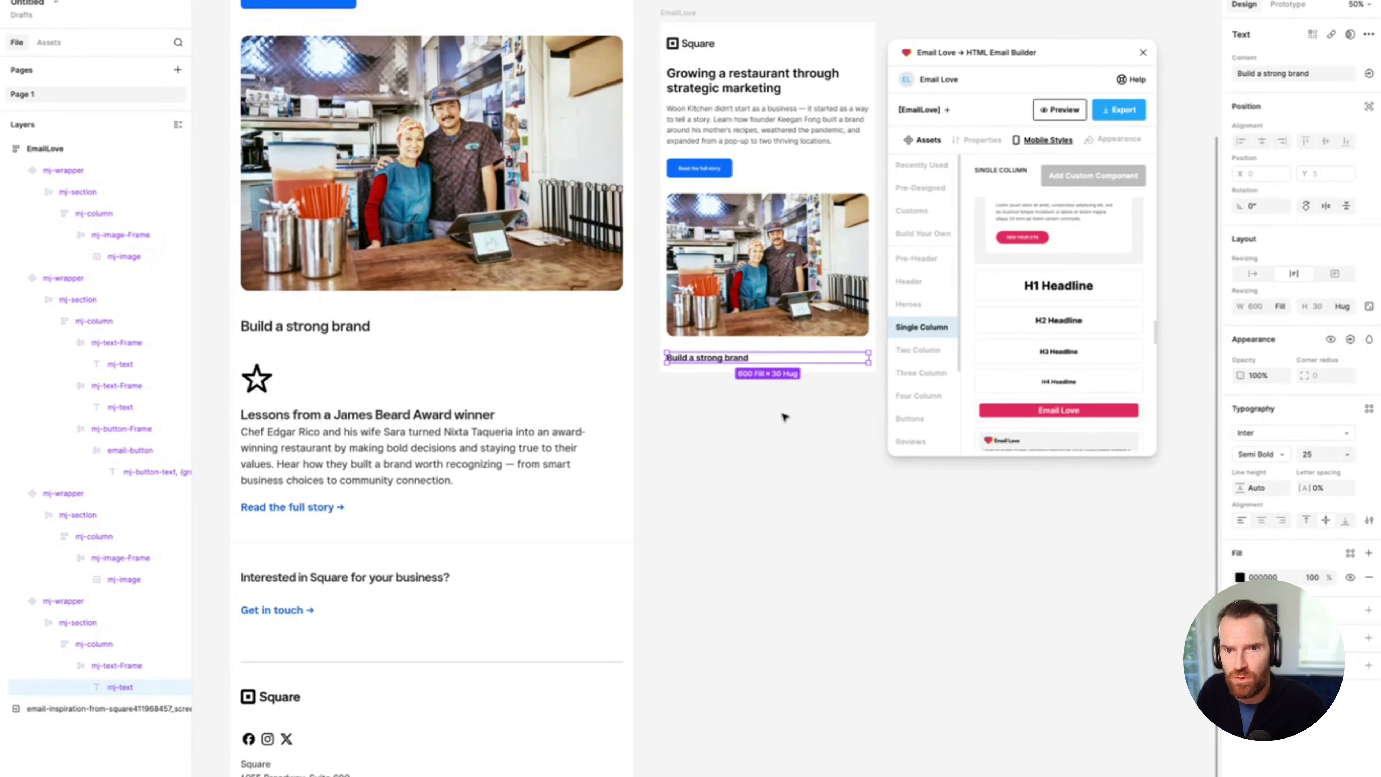
left_click(751, 430)
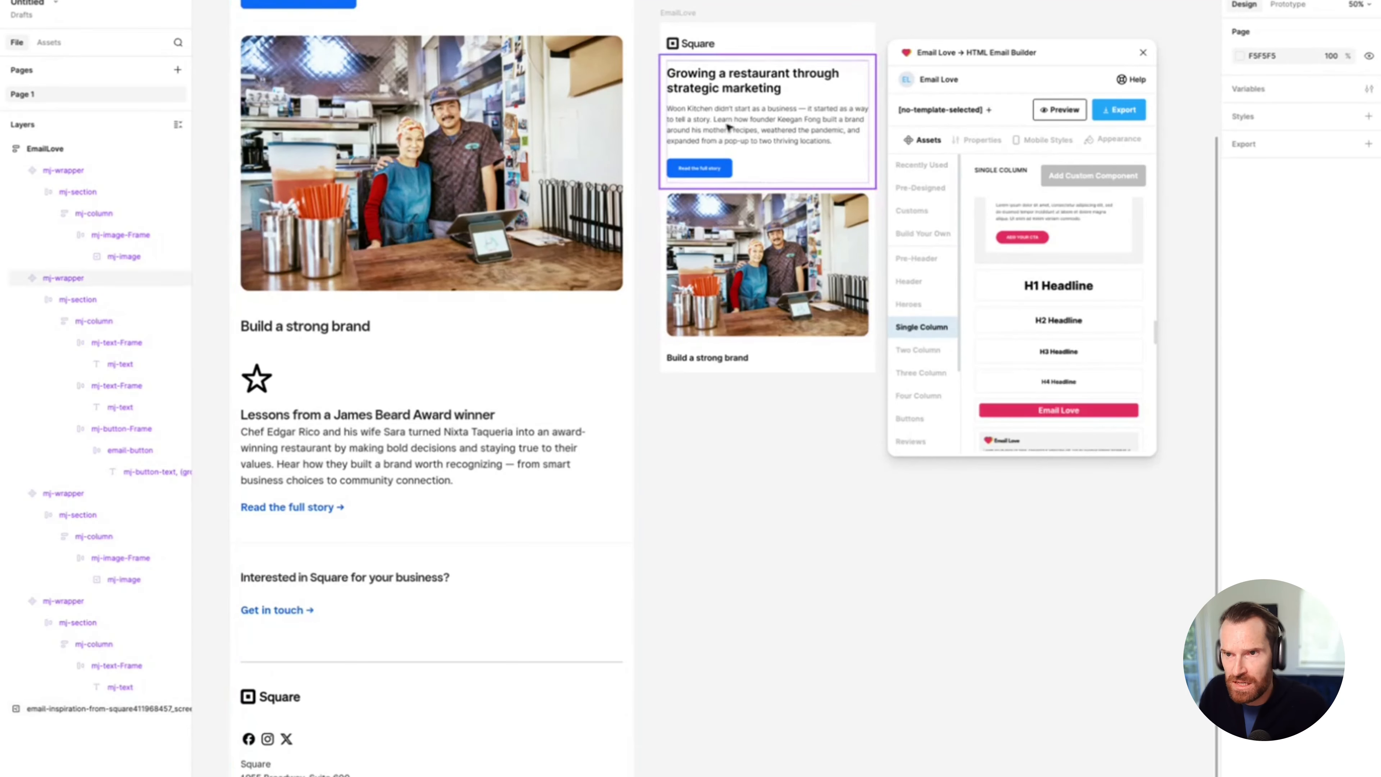
Step: Move the EmailLove frame closer to the reference screenshot, to about X 651, and shift the plugin window farther away from the frame
left_click(681, 14)
left_click(918, 349)
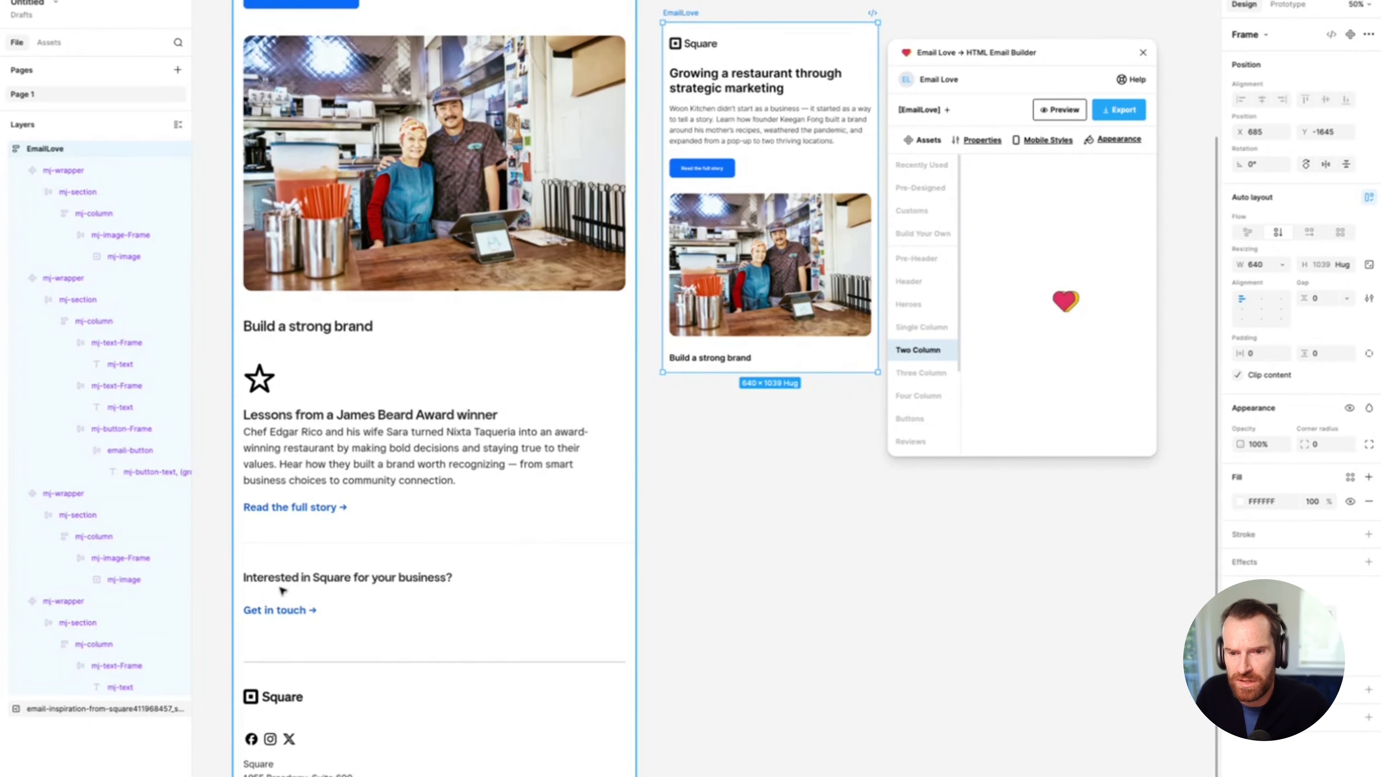
scroll(326, 664, "down", 3)
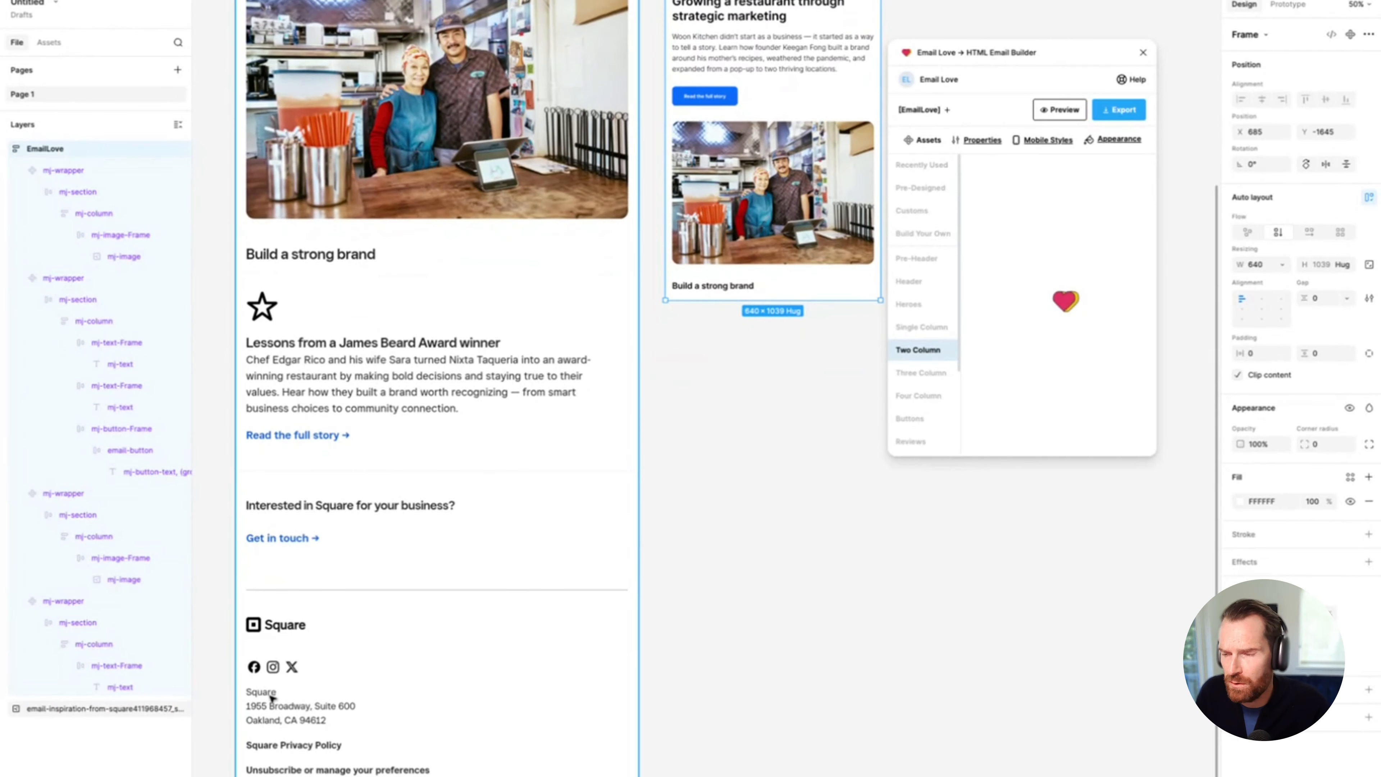
scroll(728, 329, "up", 3)
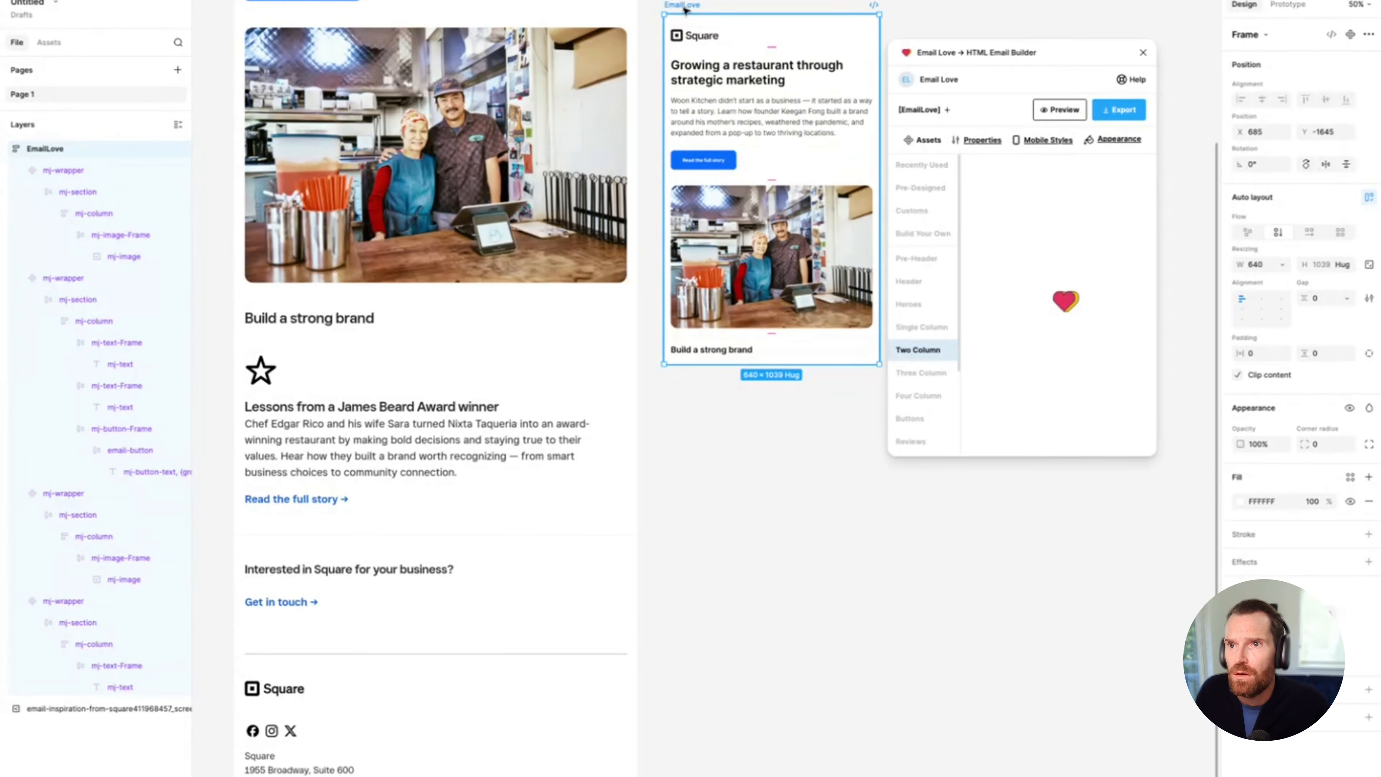
left_click_drag(680, 4, 669, 3)
left_click_drag(964, 52, 986, 43)
Step: Add the Two Column component with a small image beside a paragraph and text link below the "Build a strong brand" heading
left_click(947, 349)
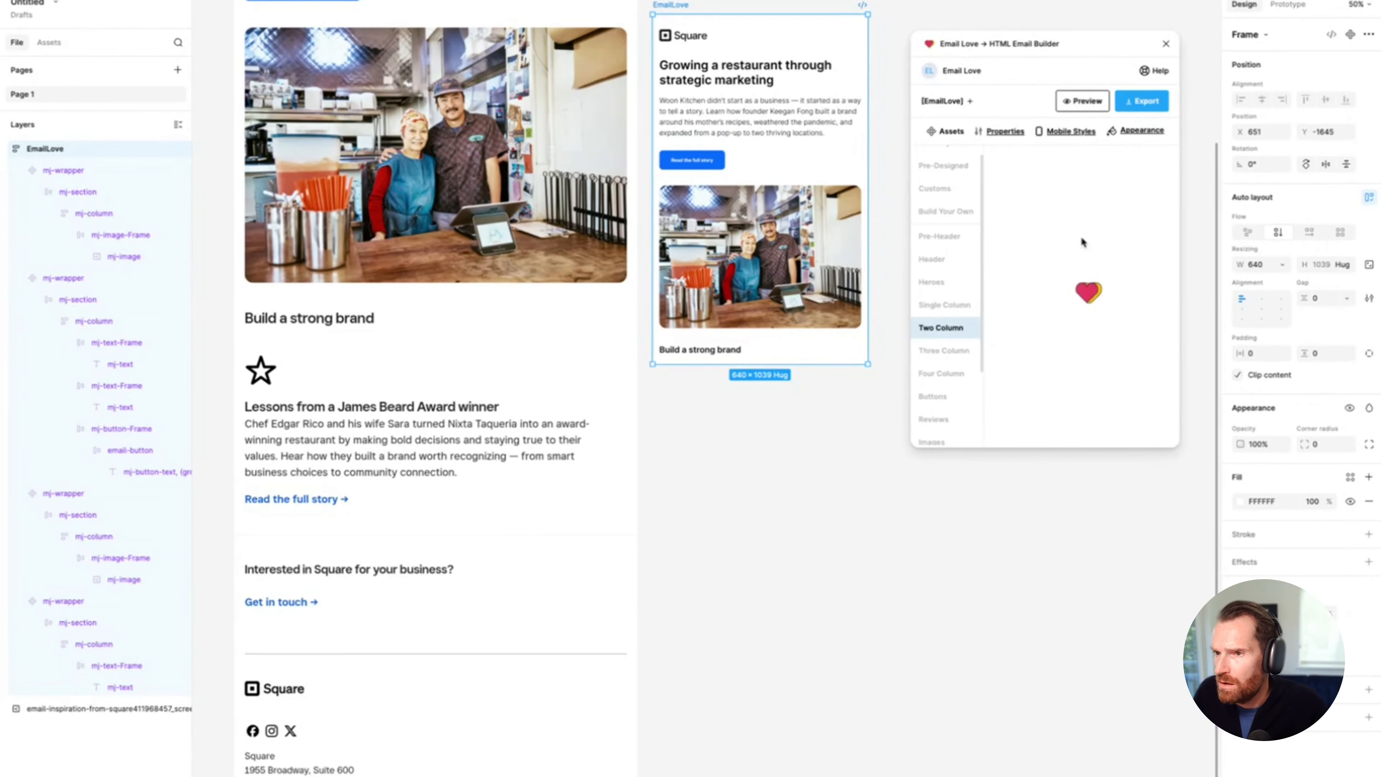
scroll(1061, 283, "down", 3)
scroll(1059, 283, "down", 10)
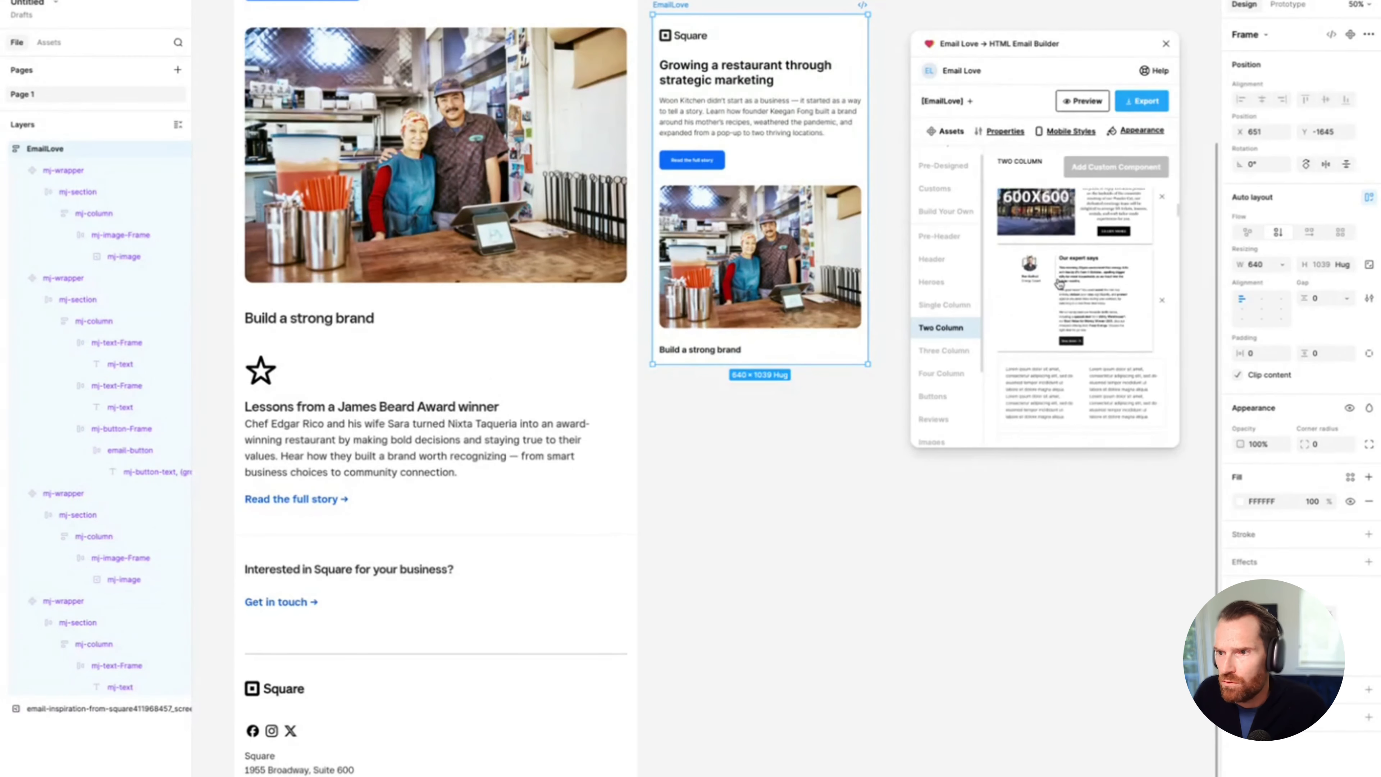
scroll(1059, 283, "down", 10)
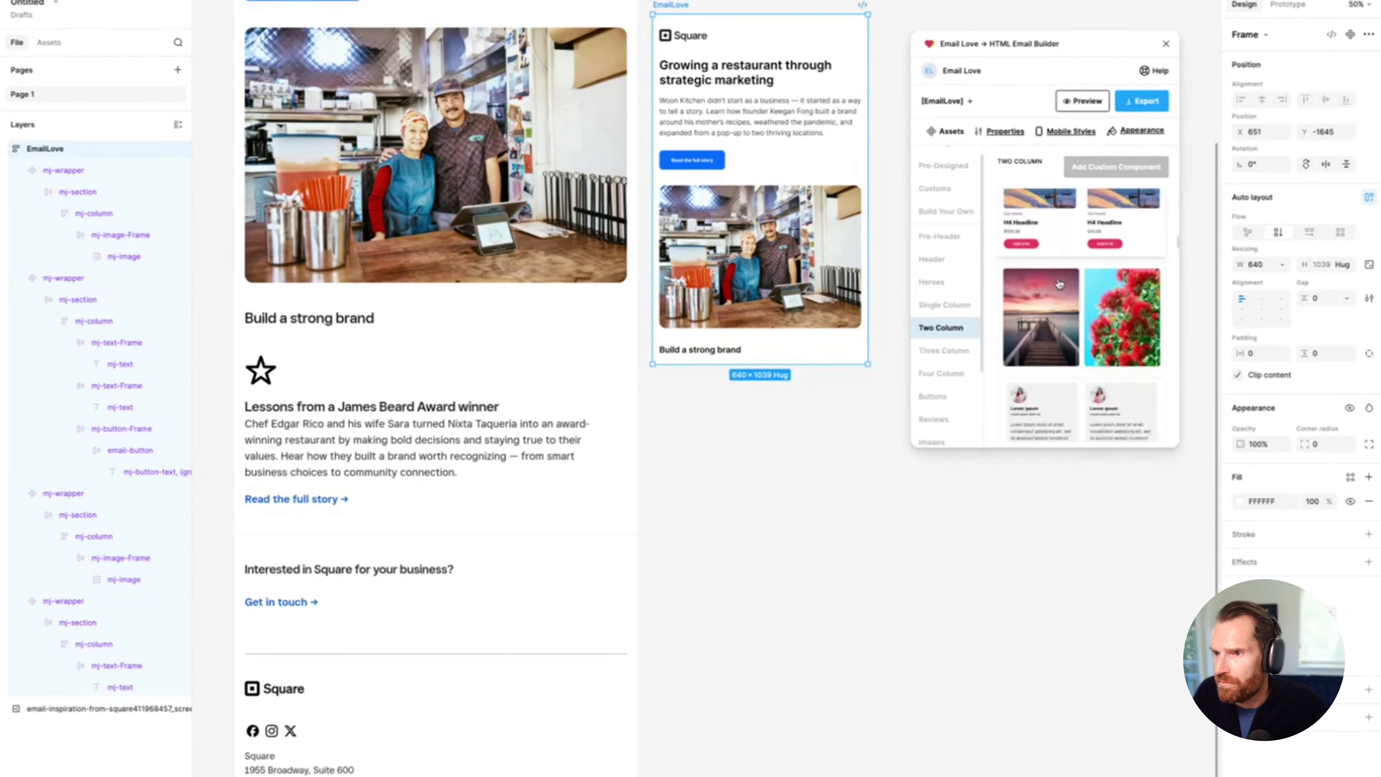
scroll(1059, 283, "down", 10)
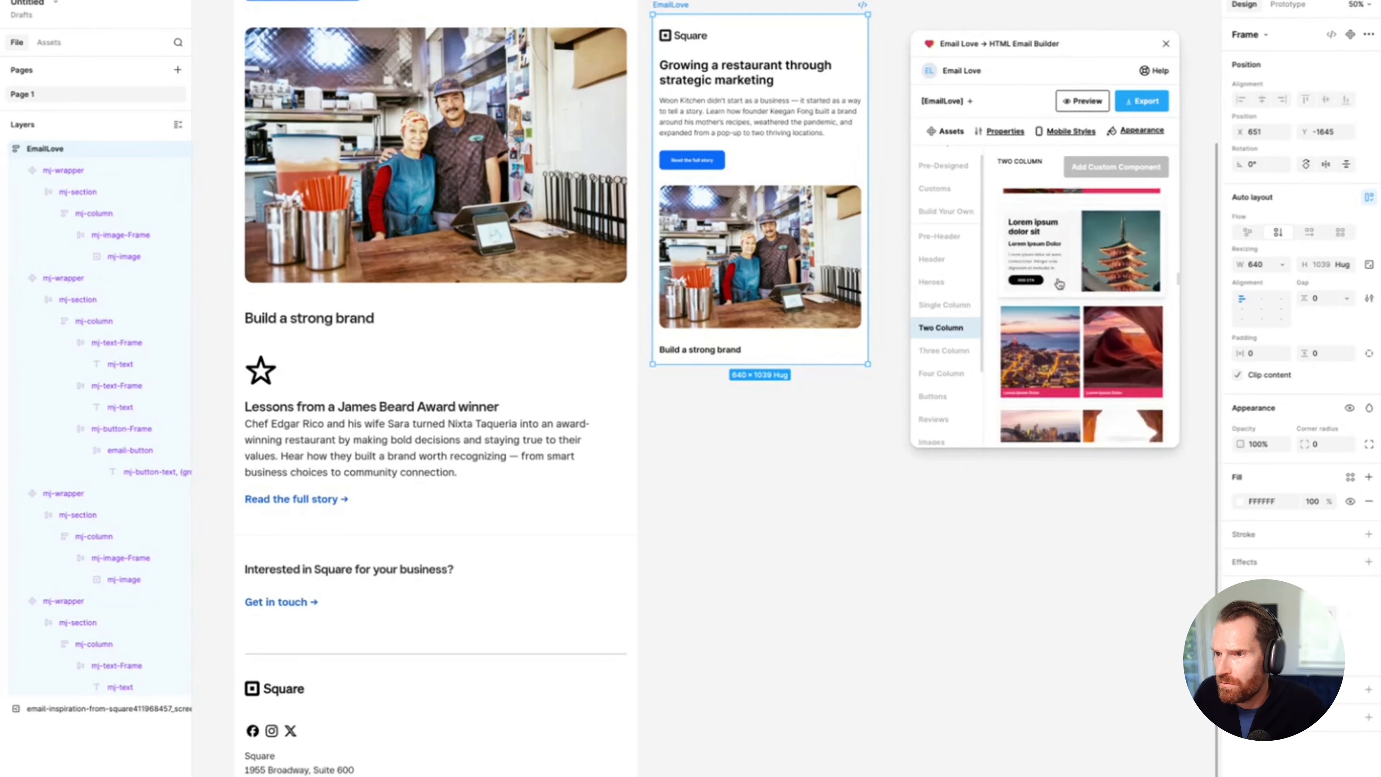
scroll(1059, 283, "down", 1)
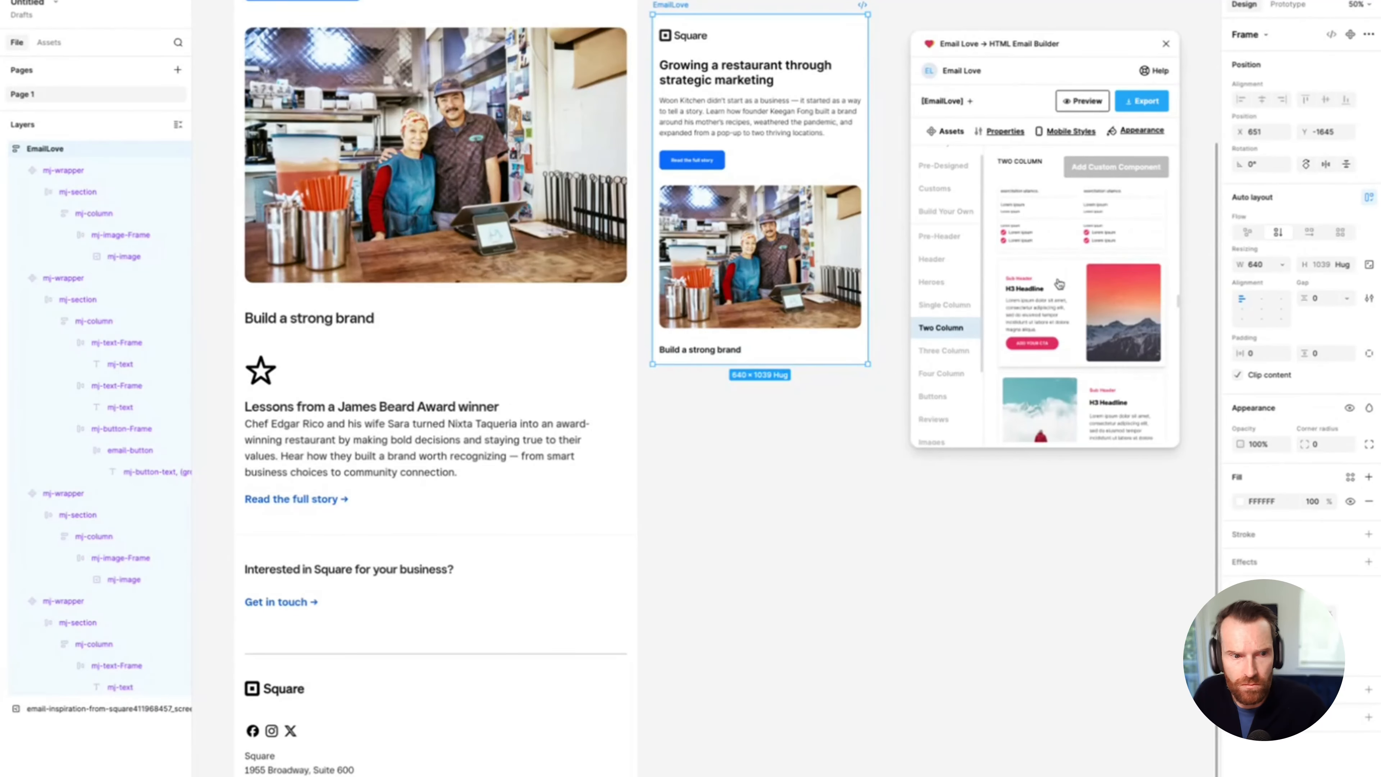
scroll(1058, 283, "down", 10)
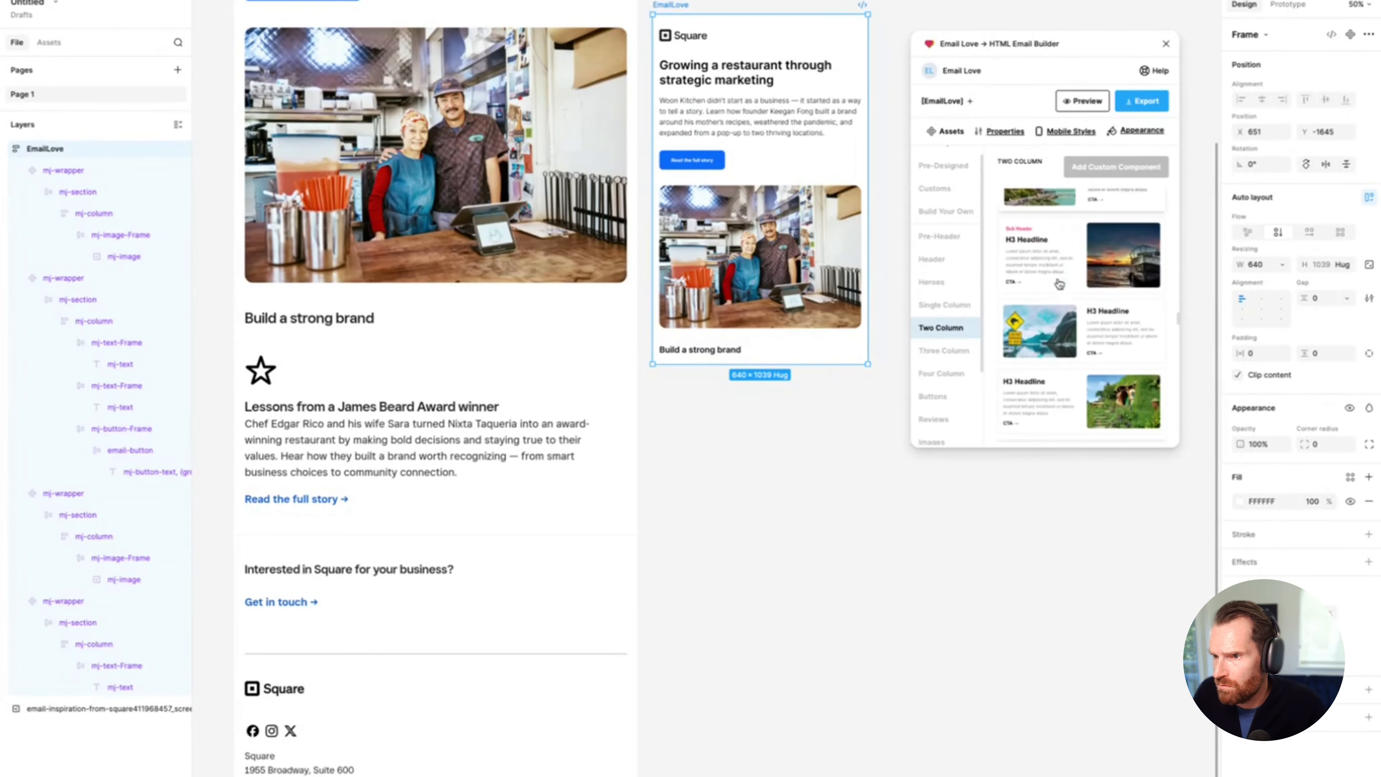
scroll(1059, 284, "down", 12)
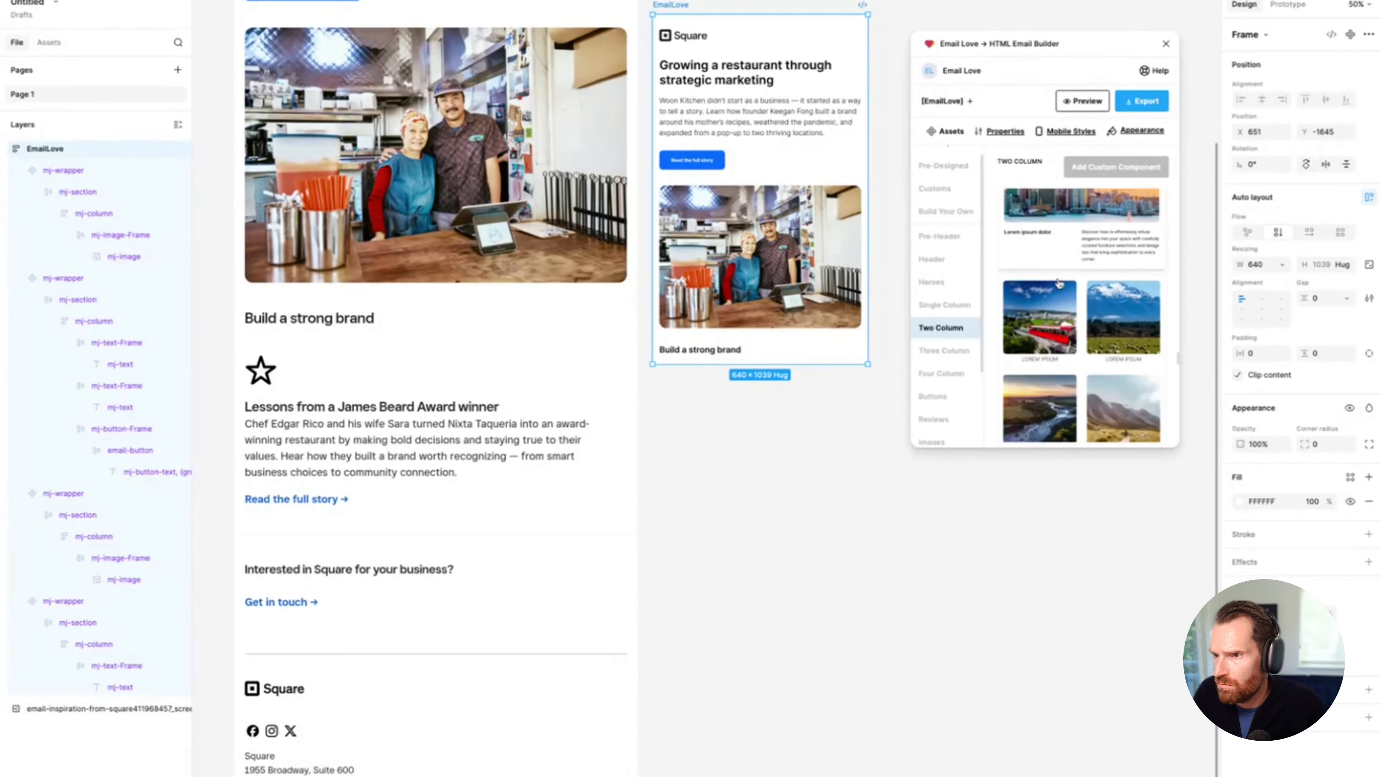
scroll(1059, 283, "down", 10)
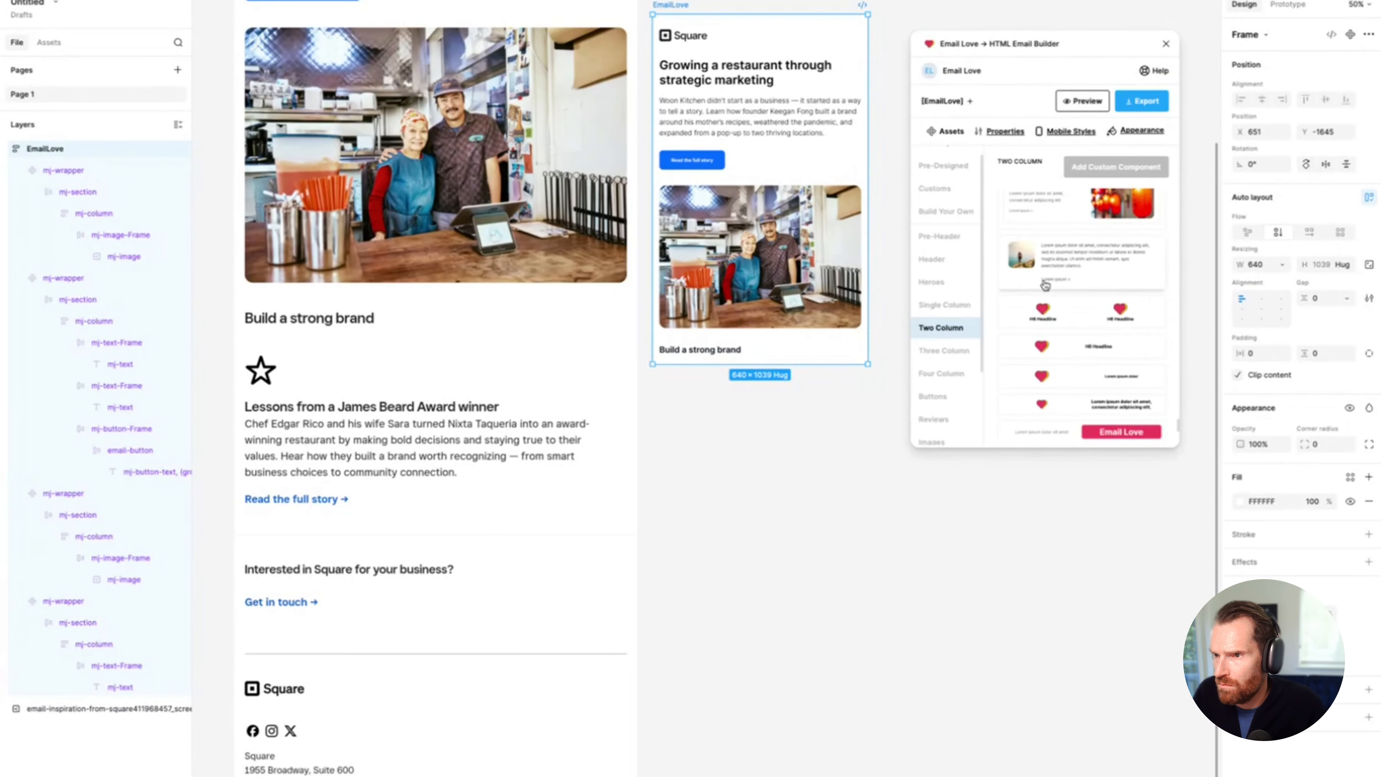
scroll(1059, 256, "down", 1)
left_click(1060, 261)
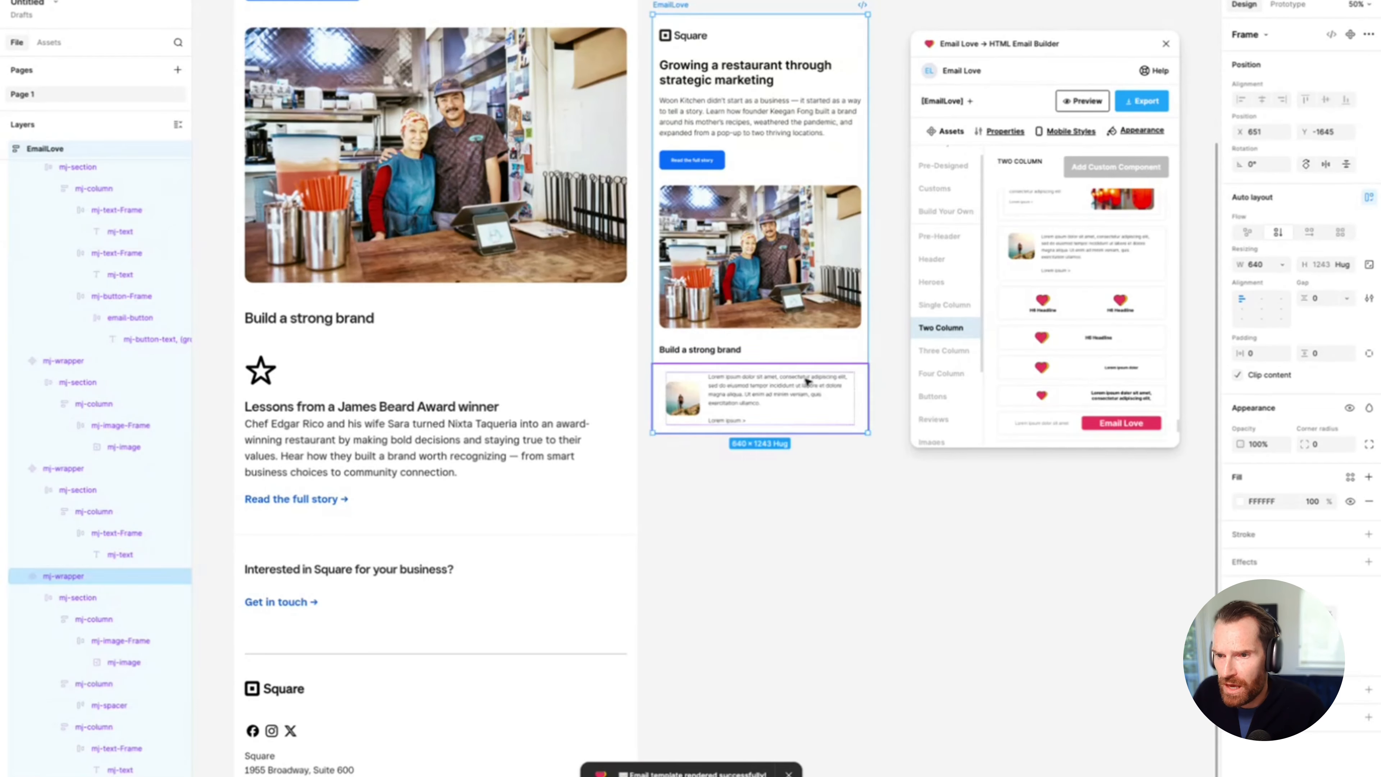
left_click(763, 471)
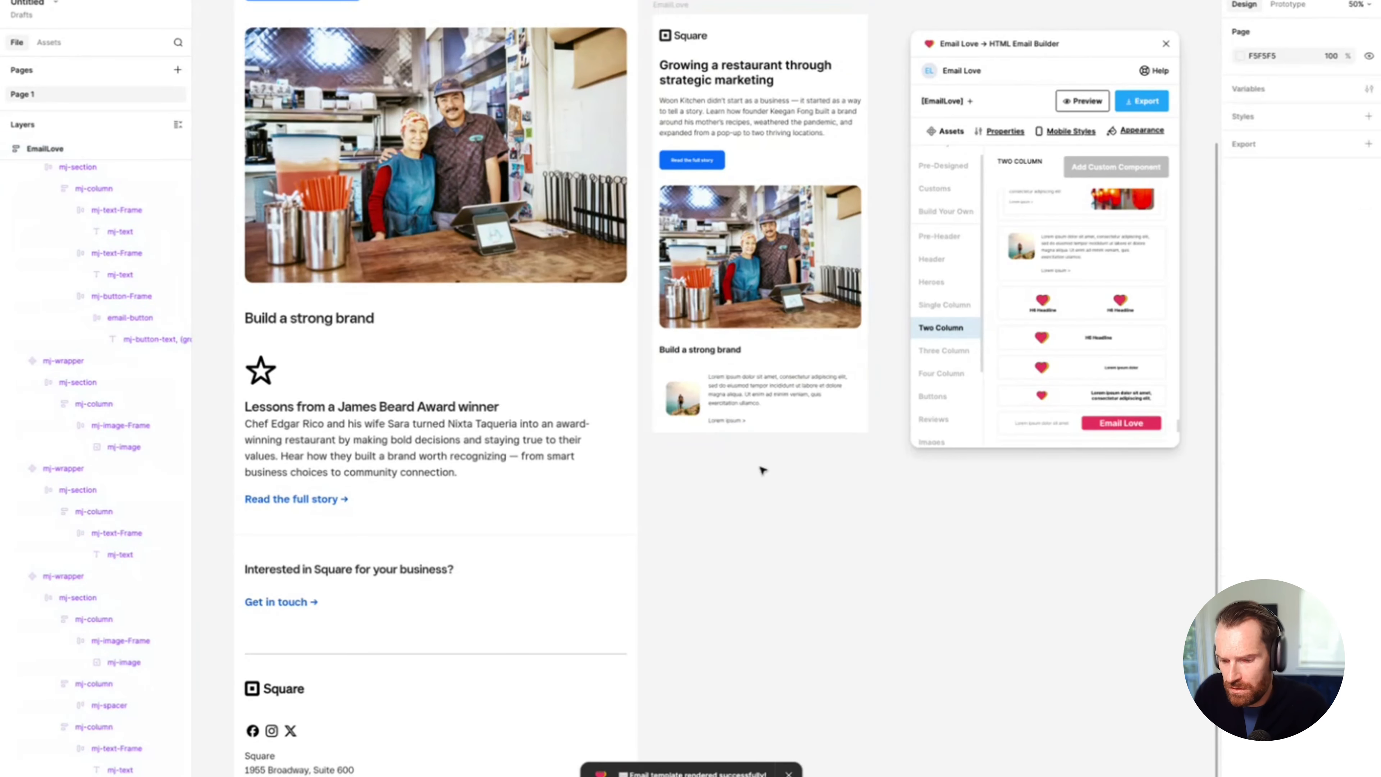
Step: Replace the small placeholder photo in the new two-column section with the star icon PNG from the Desktop, whose name ends in "6af1ff-1.png"
key("shift+0")
left_click_drag(1084, 47, 1231, 96)
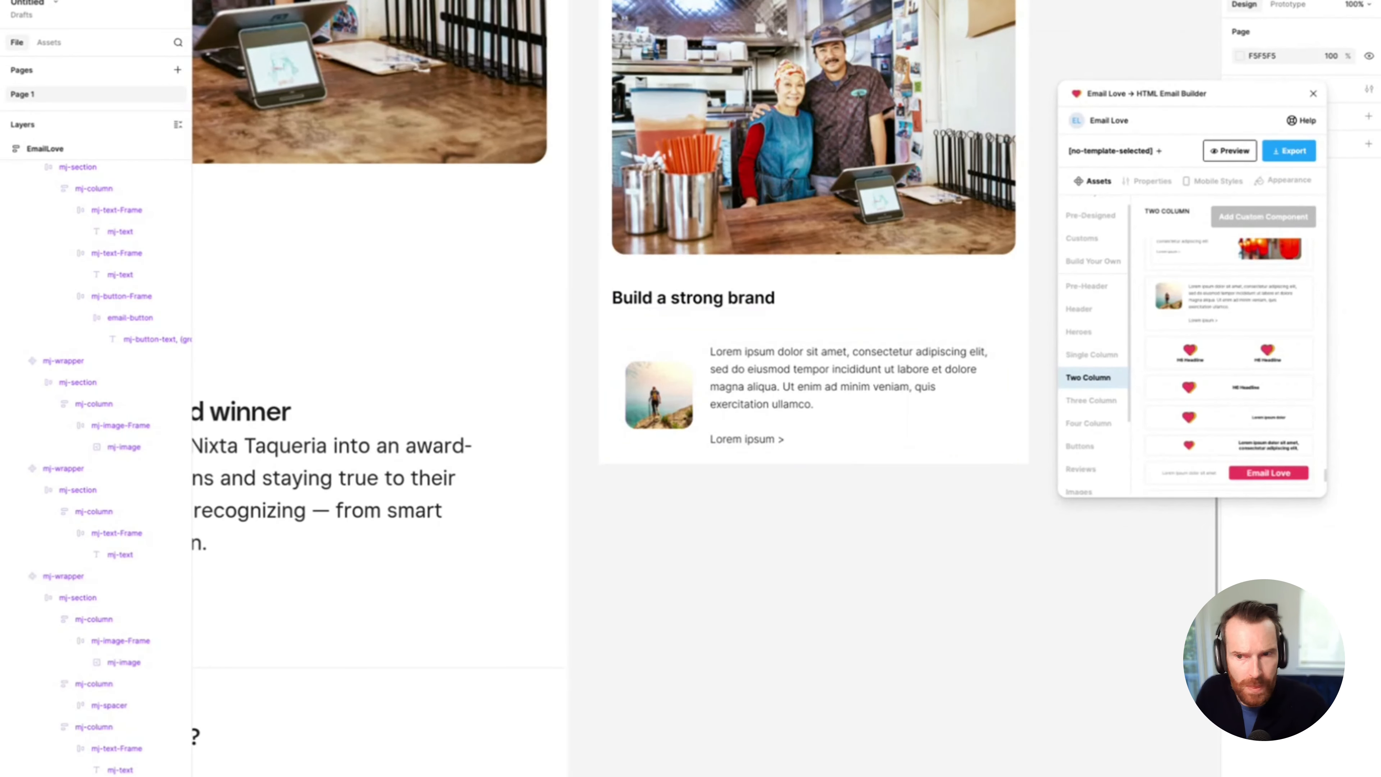
left_click(644, 402)
double_click(643, 403)
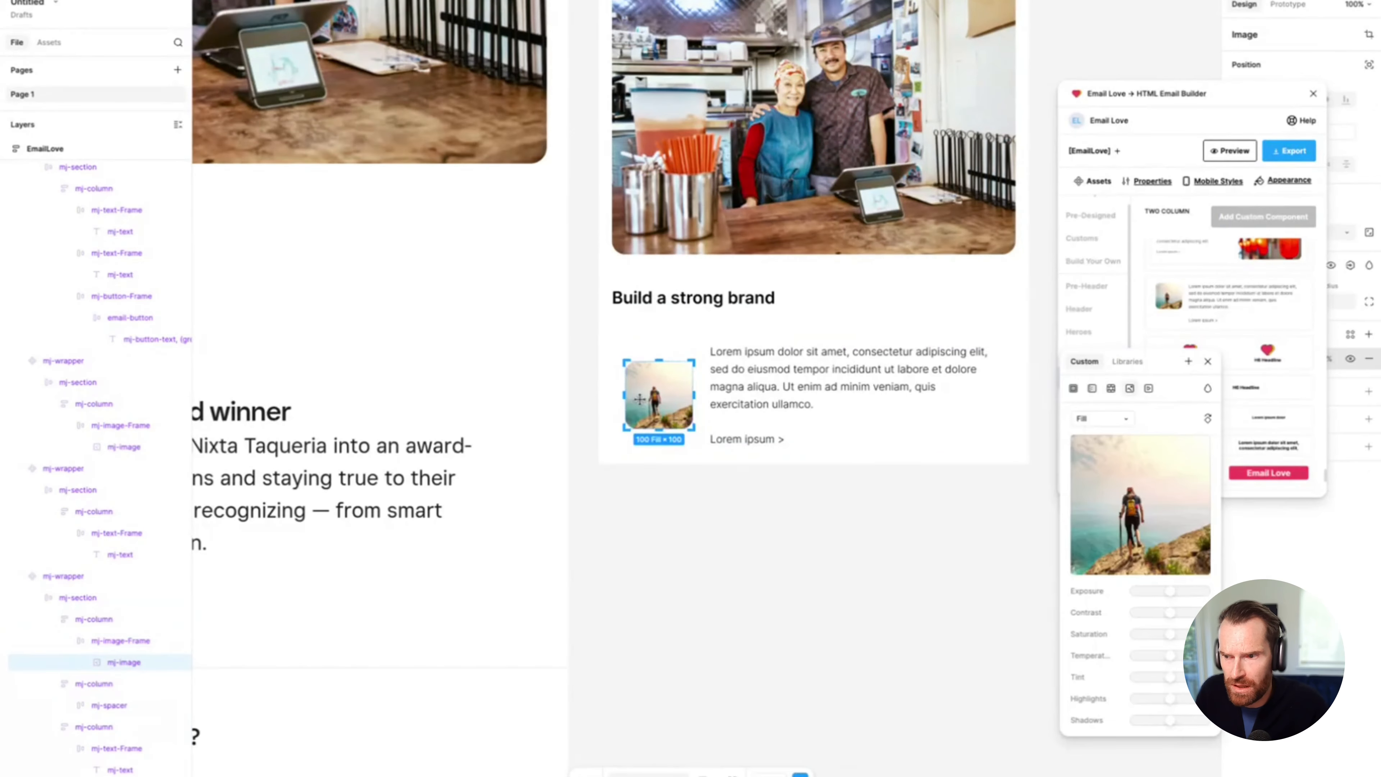
left_click(1124, 500)
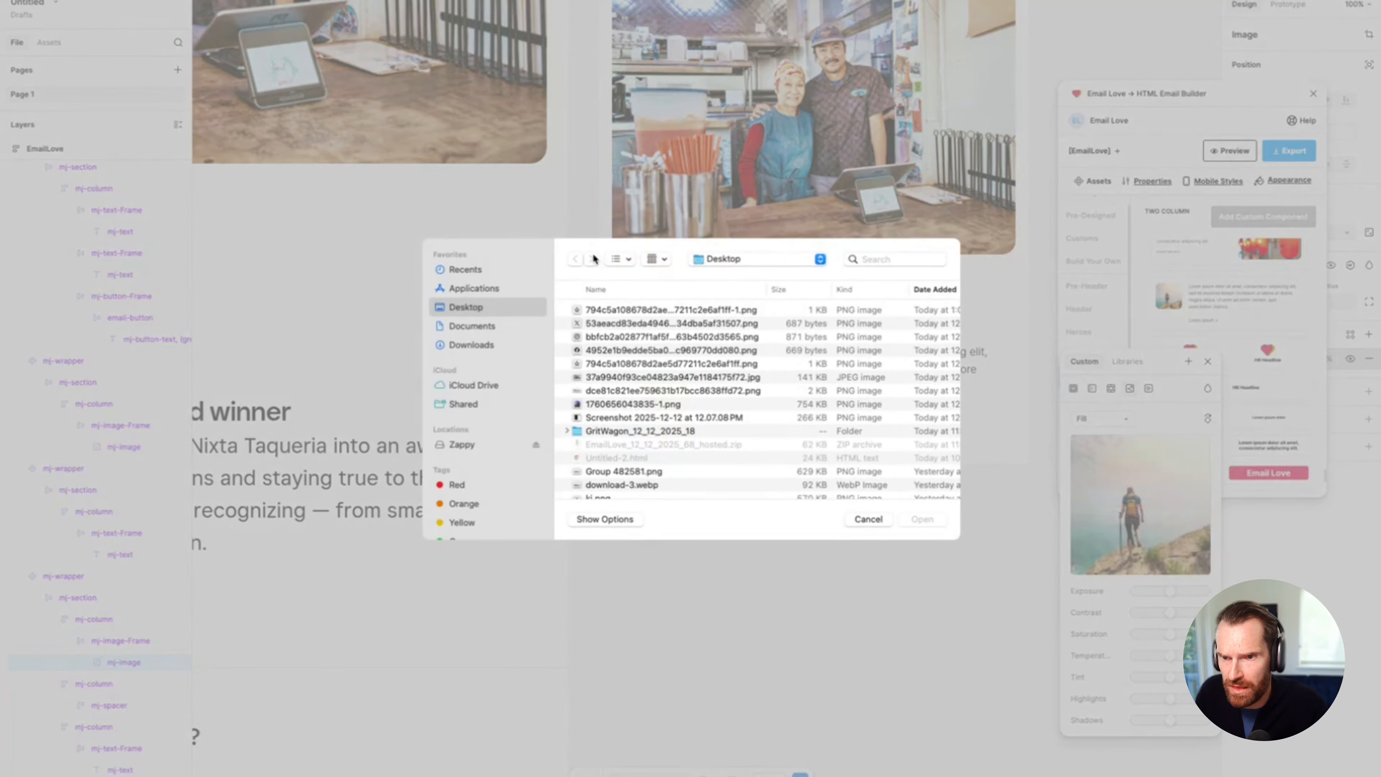
double_click(593, 305)
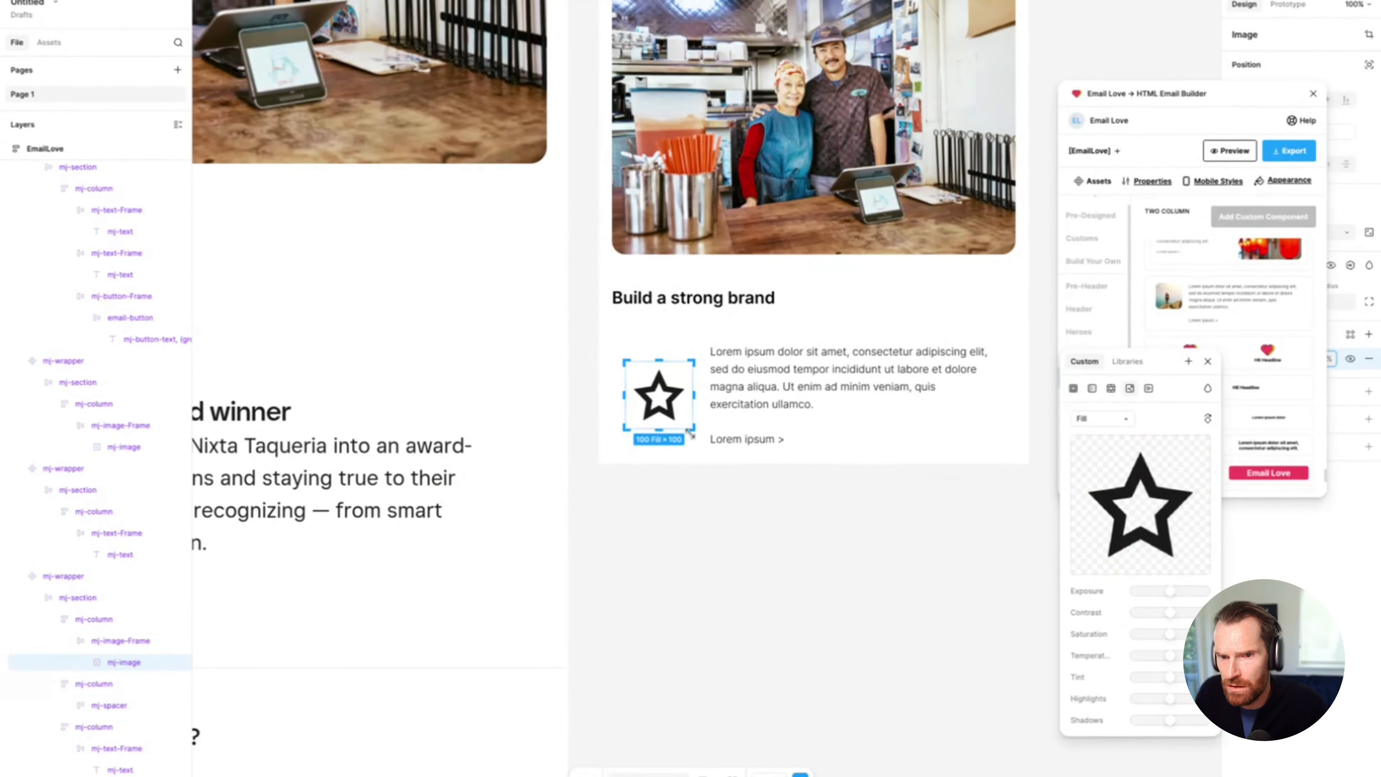
scroll(726, 520, "right", 1)
left_click(800, 775)
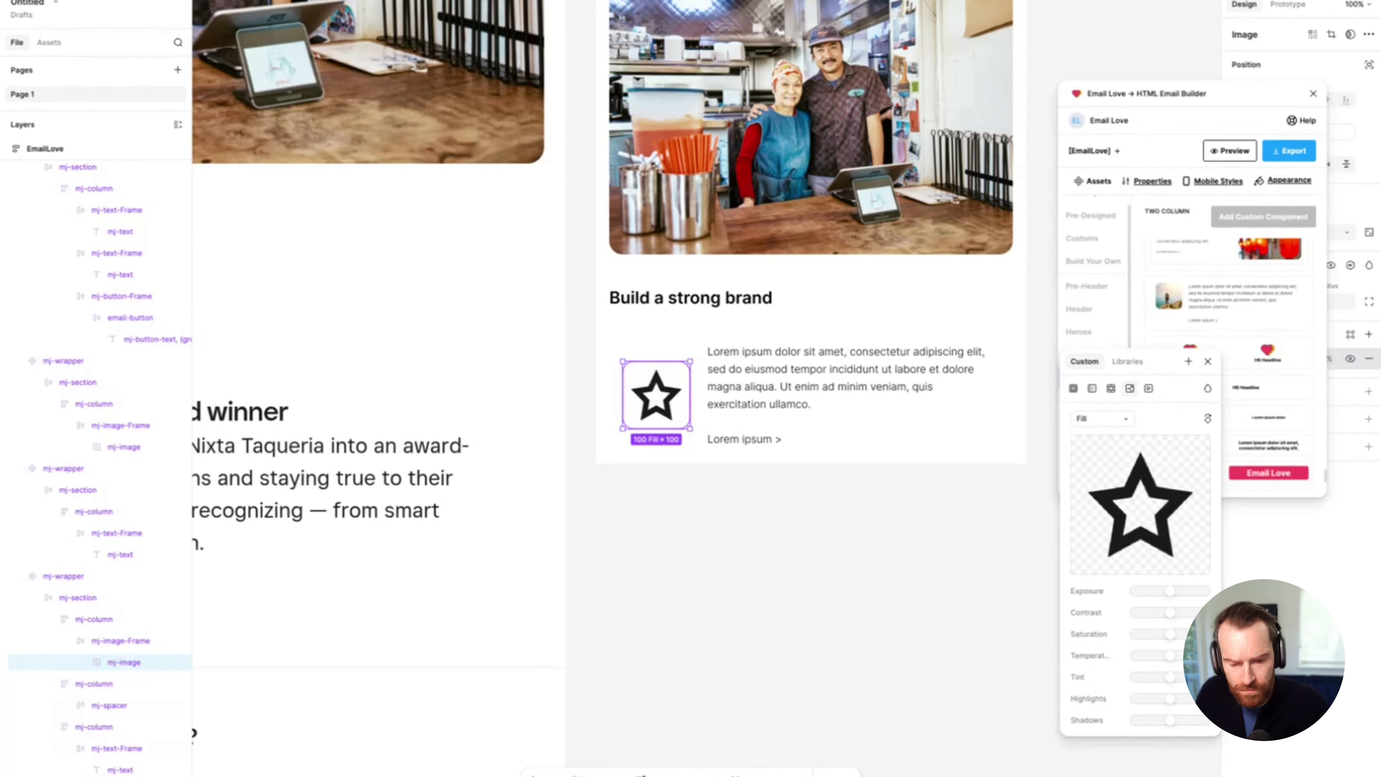
Step: Replace the placeholder text beside the star icon with the bold line "Lessons from a James Beard Award winner", without an empty line above it
left_click(842, 377)
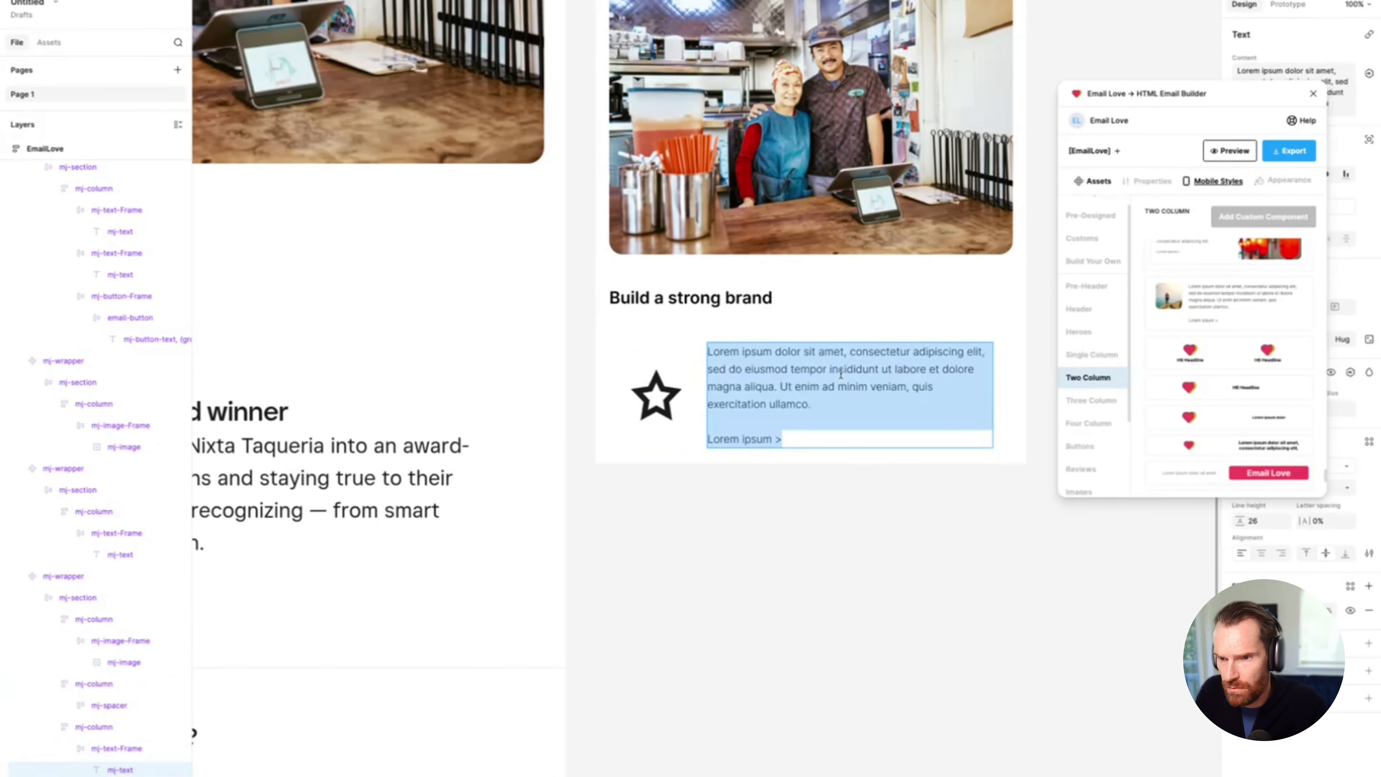
double_click(774, 384)
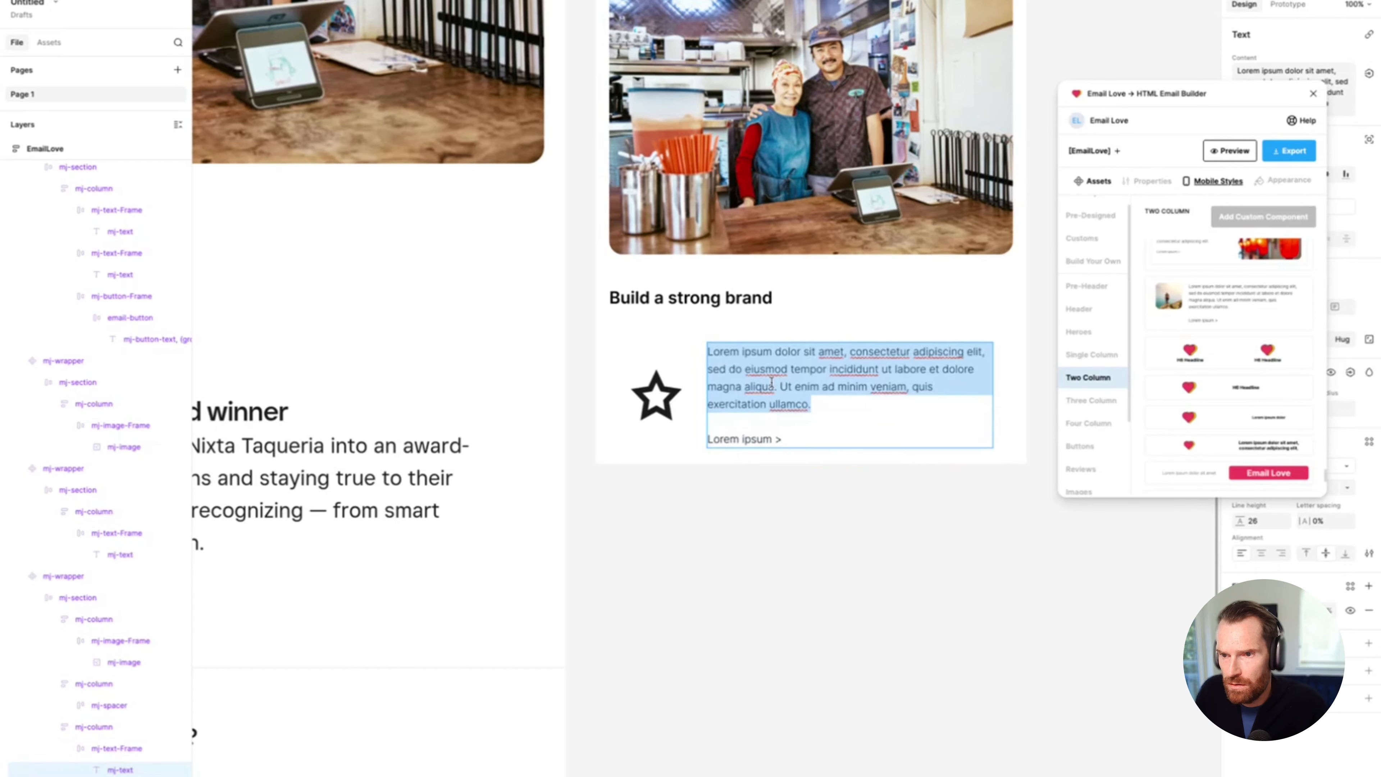
type("Lessons from a James Beard Award winner")
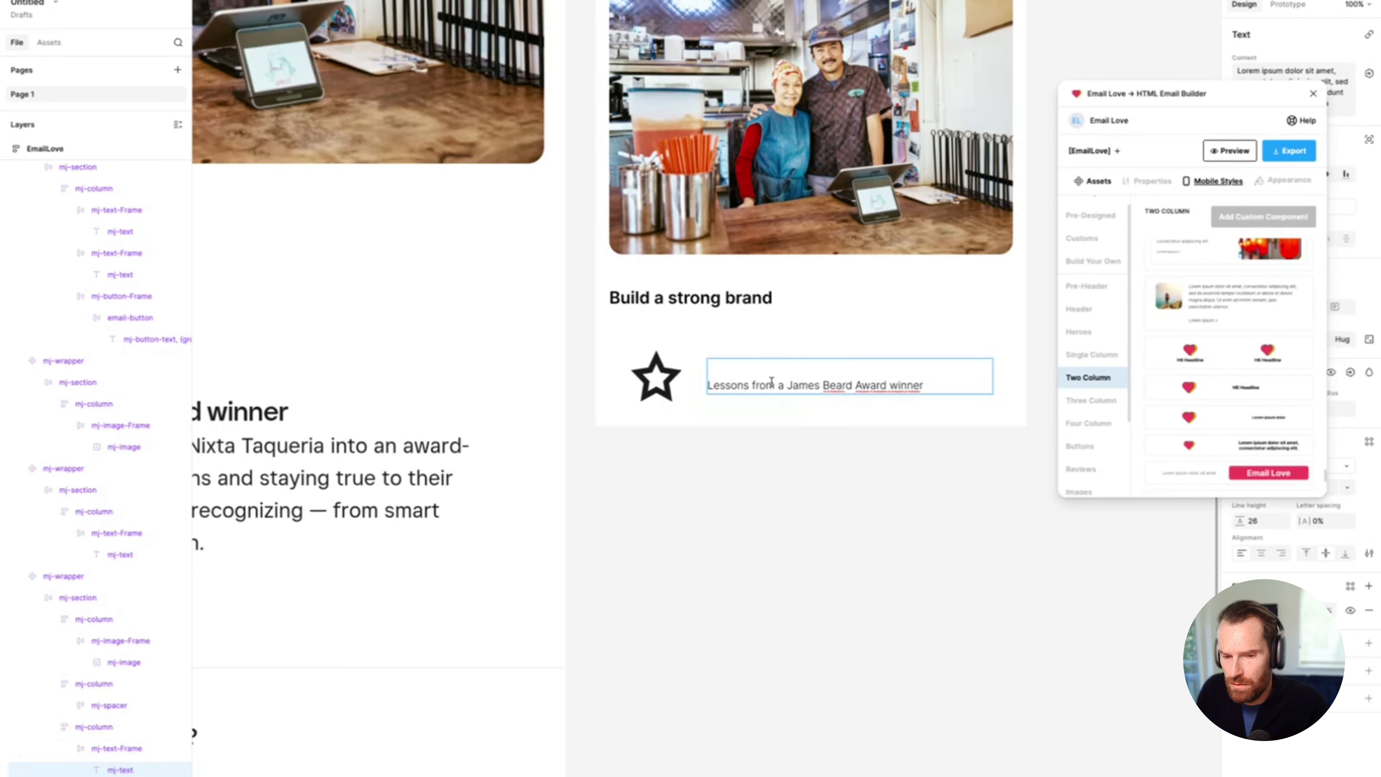
key("ctrl+a")
key("Escape")
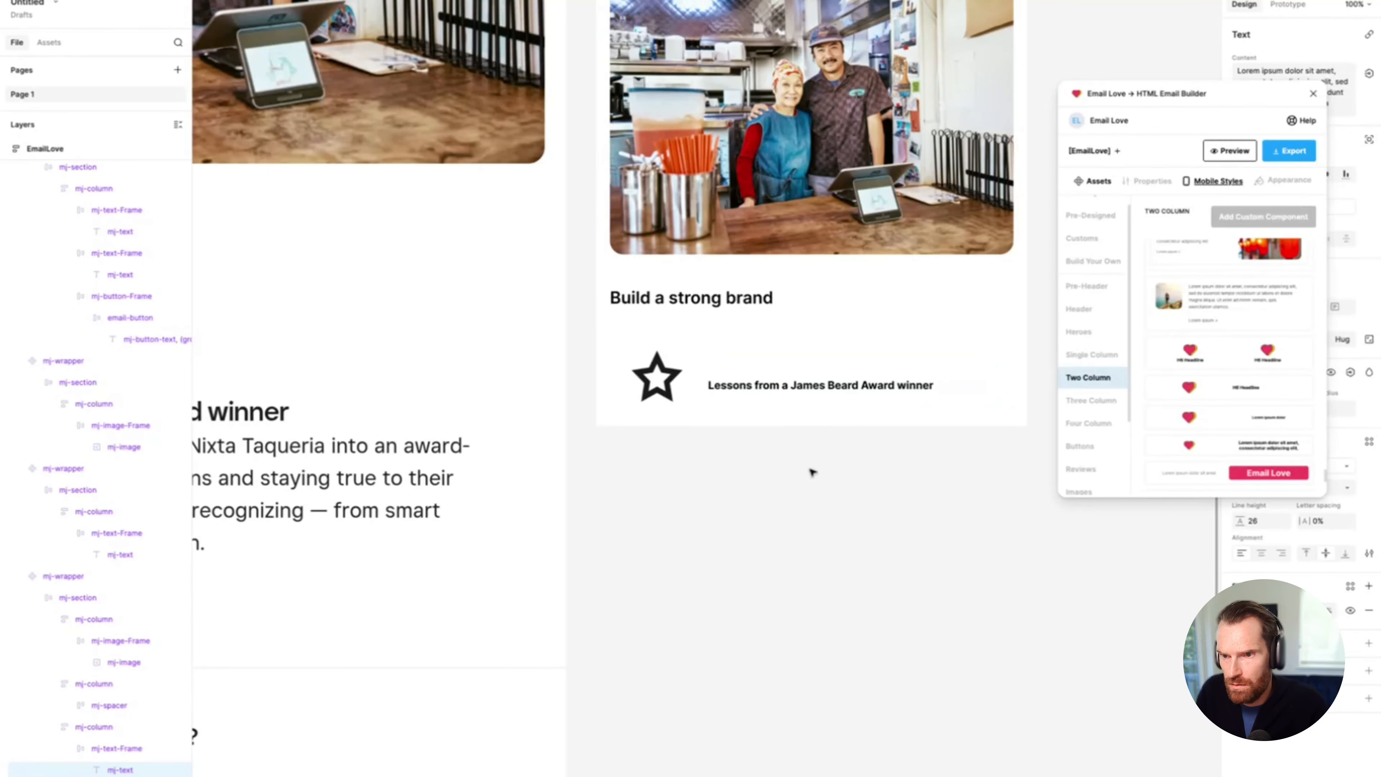
double_click(721, 380)
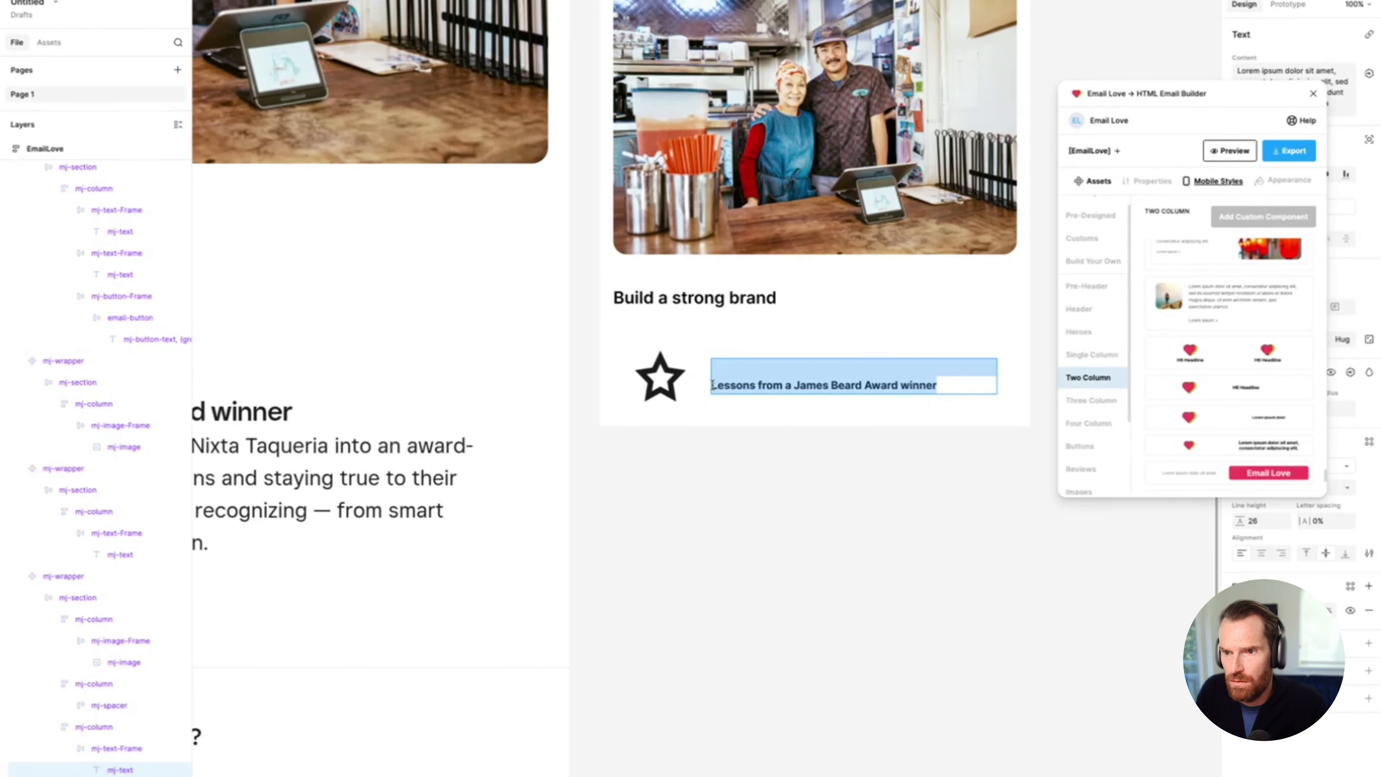
left_click(712, 384)
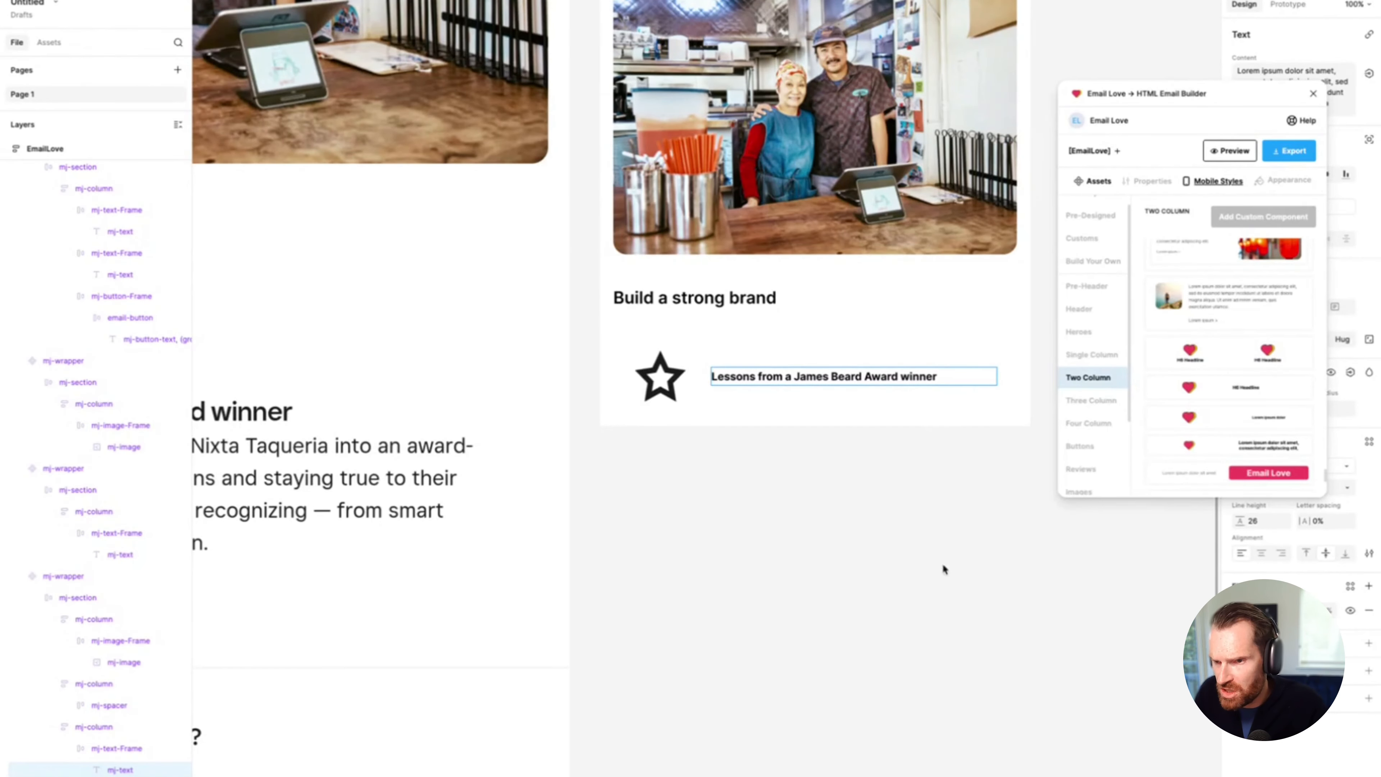
Step: Duplicate the "Lessons from a James Beard Award winner" text frame below itself and replace the copy's text with the non-bold paragraph about Nixta Taqueria
left_click(100, 749)
key("ctrl+d")
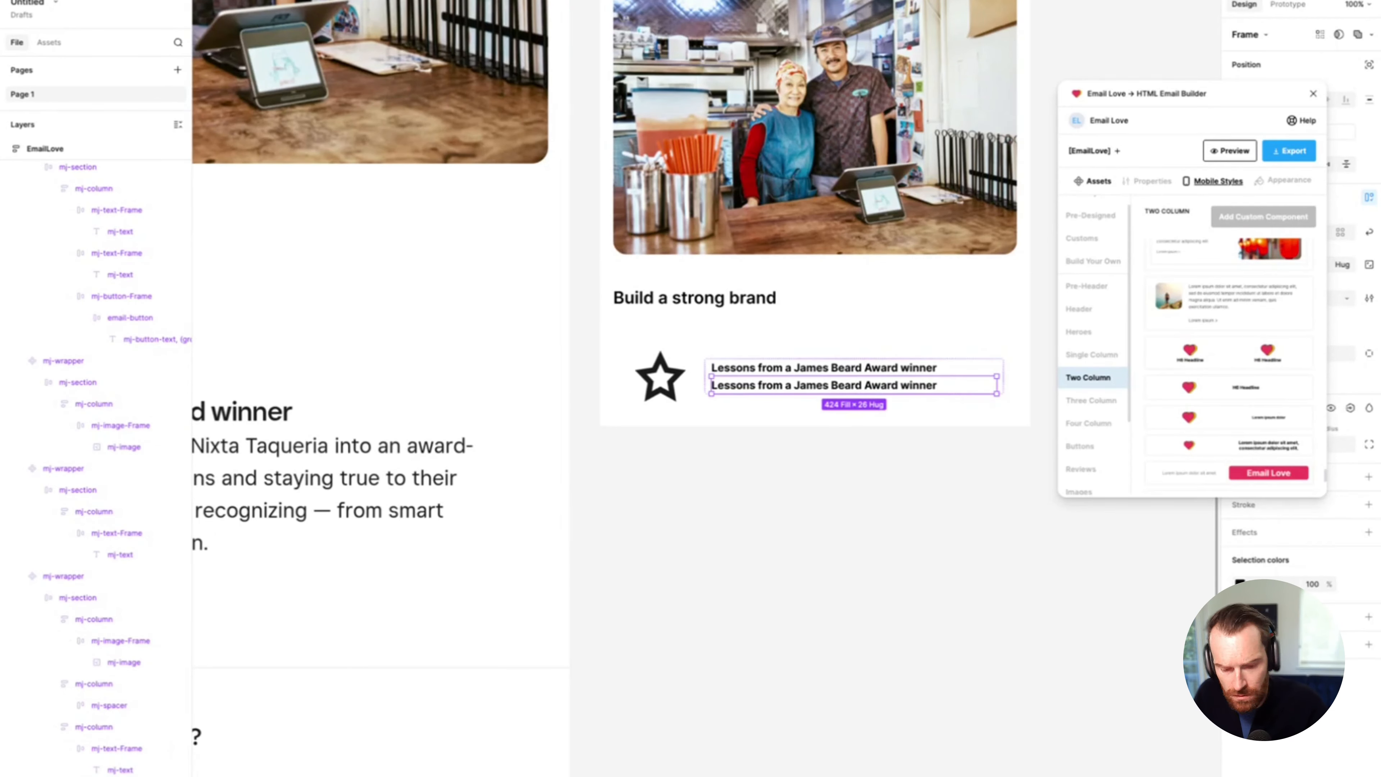
double_click(857, 387)
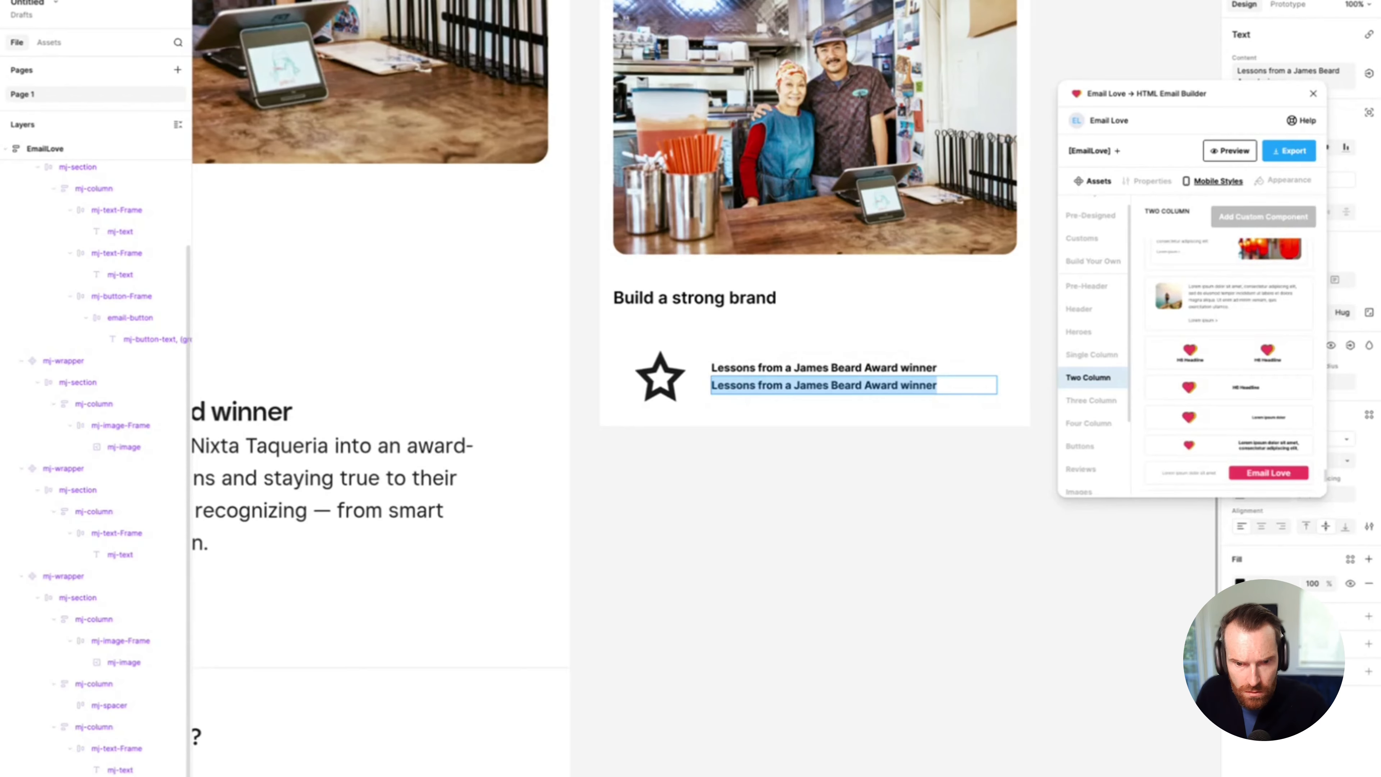
type("Chef Edgar Rico and his wife Sara turned Nixta Taqueria into an award-winning restaurant by making bold decisions and staying true to their values. Hear how they built a brand worth recognizing — from smart business choices to community connection.")
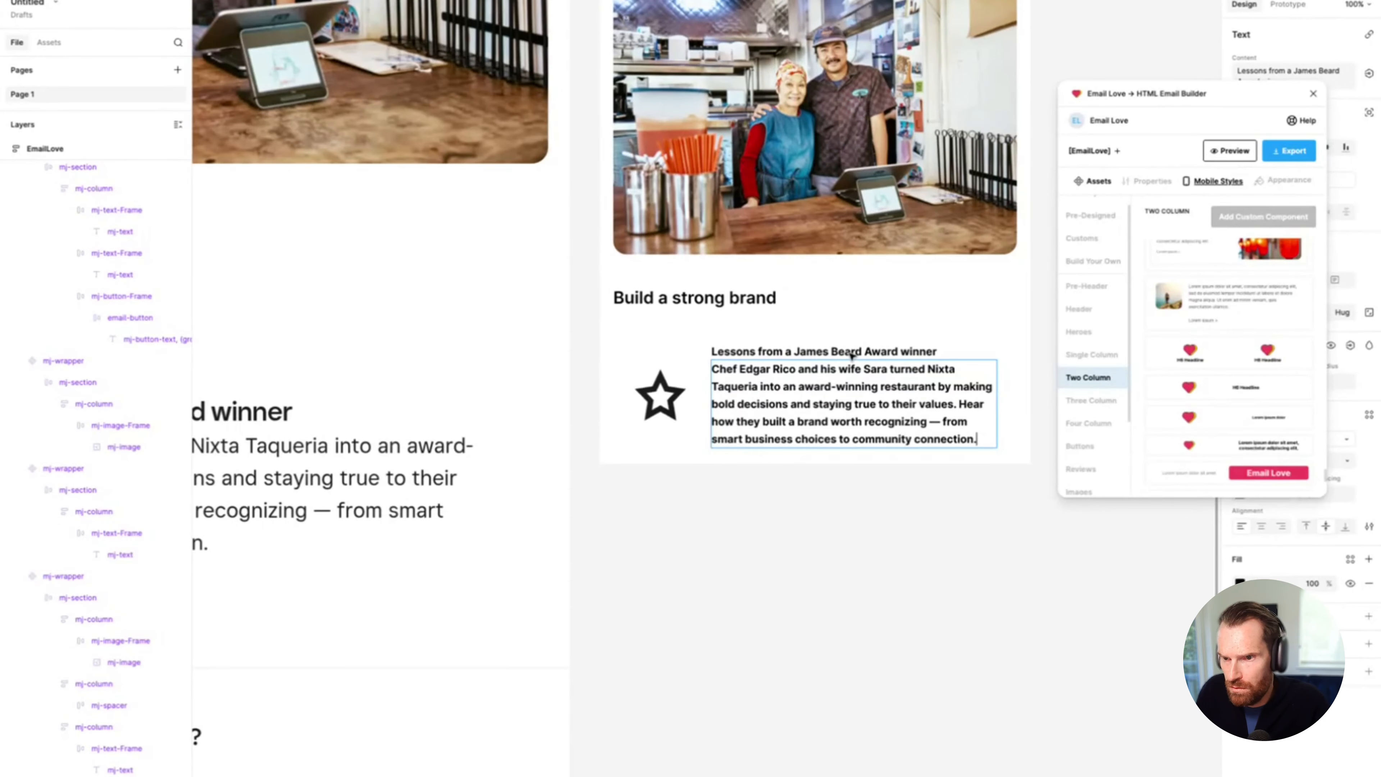
key("ctrl+a")
key("Escape")
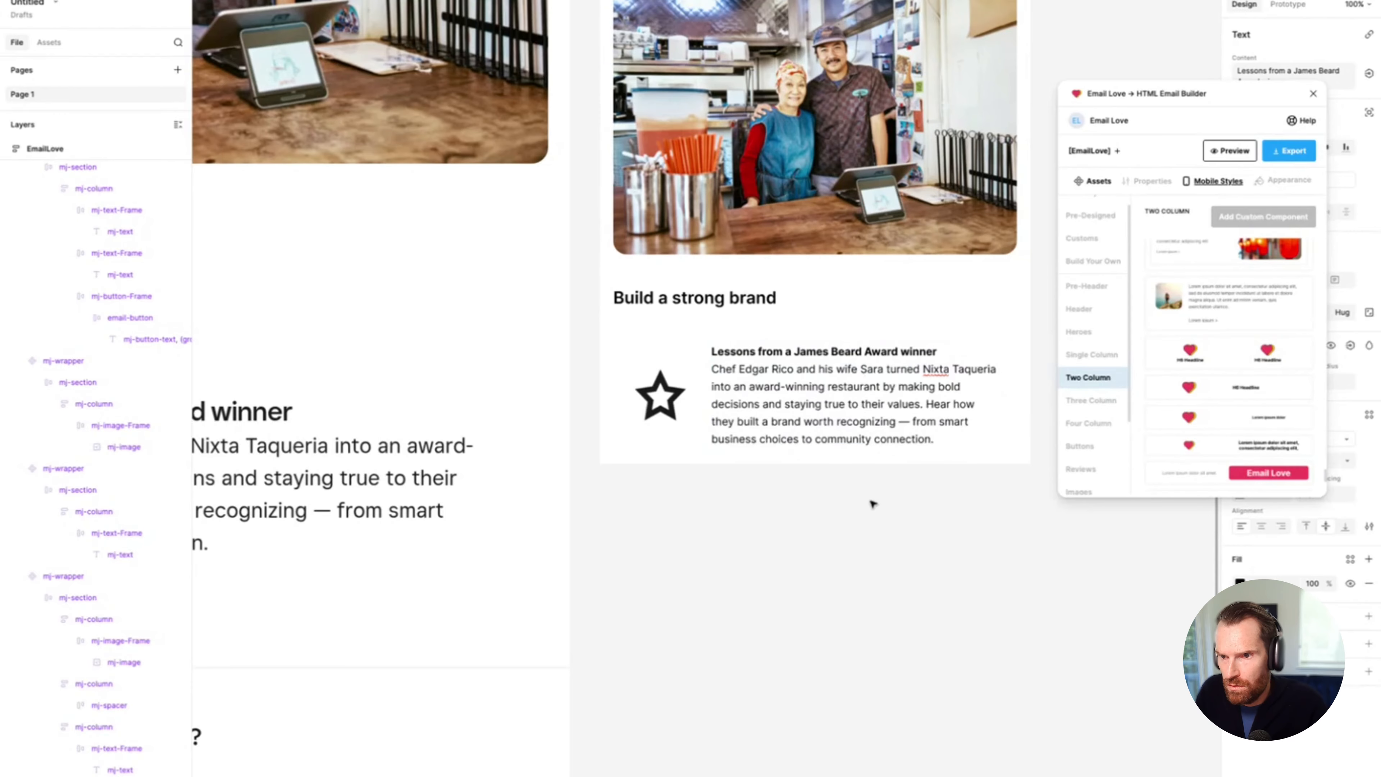
left_click(870, 503)
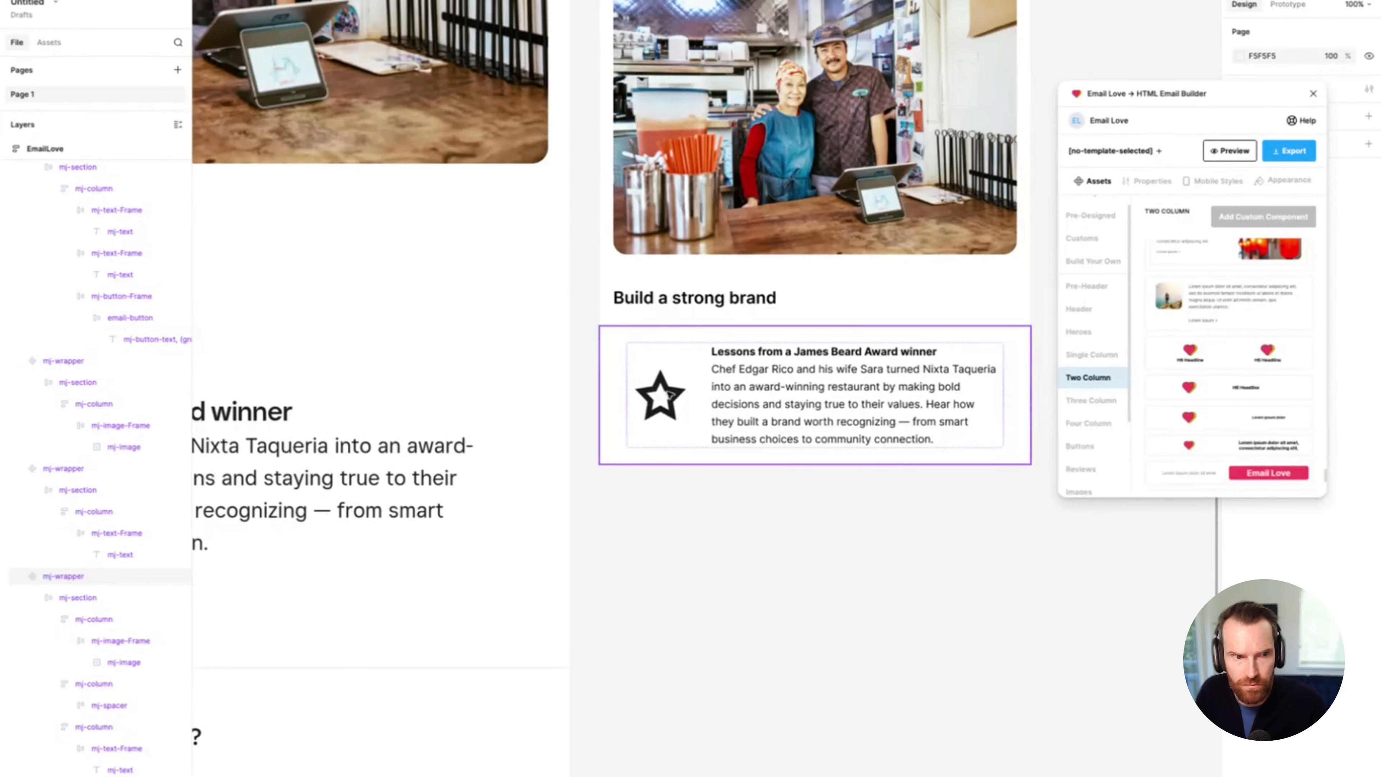
Step: Move the plugin window off the design settings and set the two-column section's auto layout alignment to top center
double_click(667, 394)
double_click(666, 394)
double_click(666, 394)
double_click(666, 393)
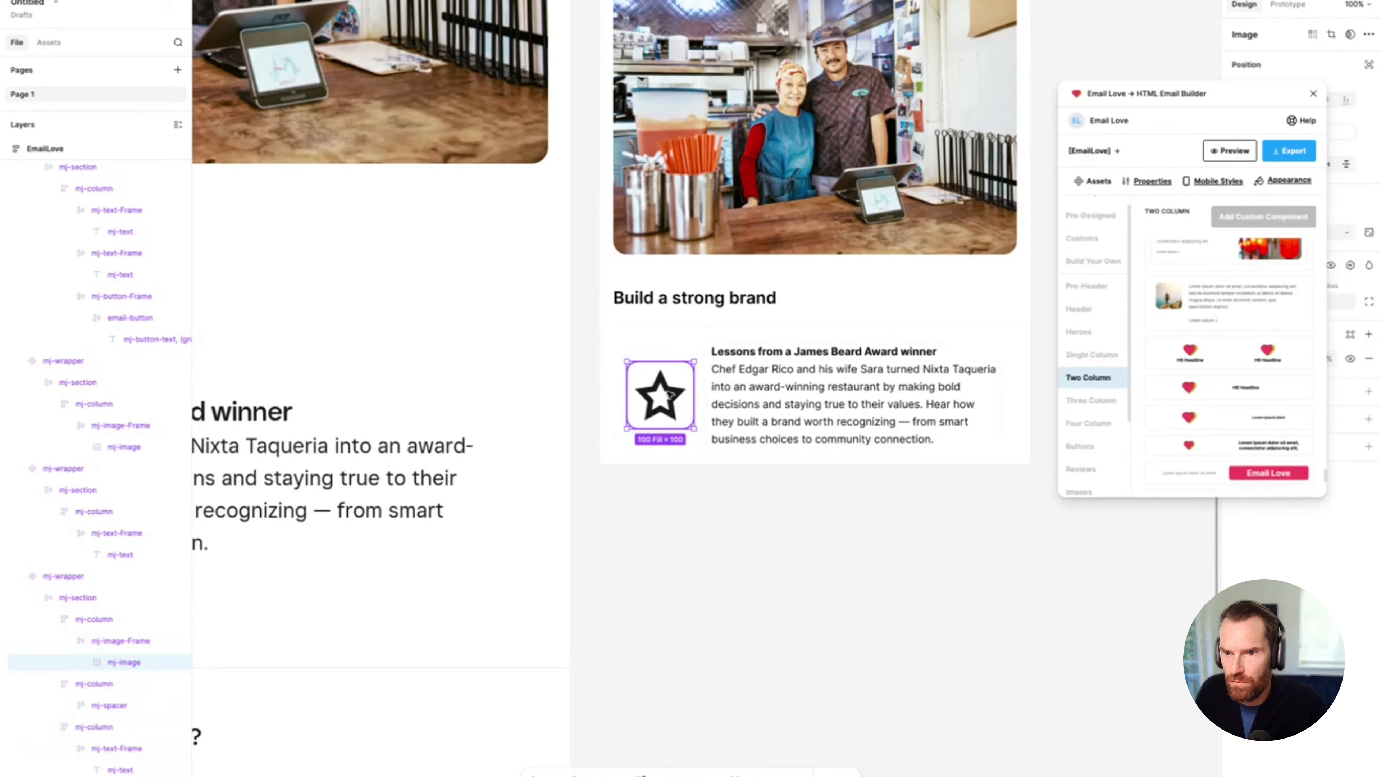
left_click(682, 341)
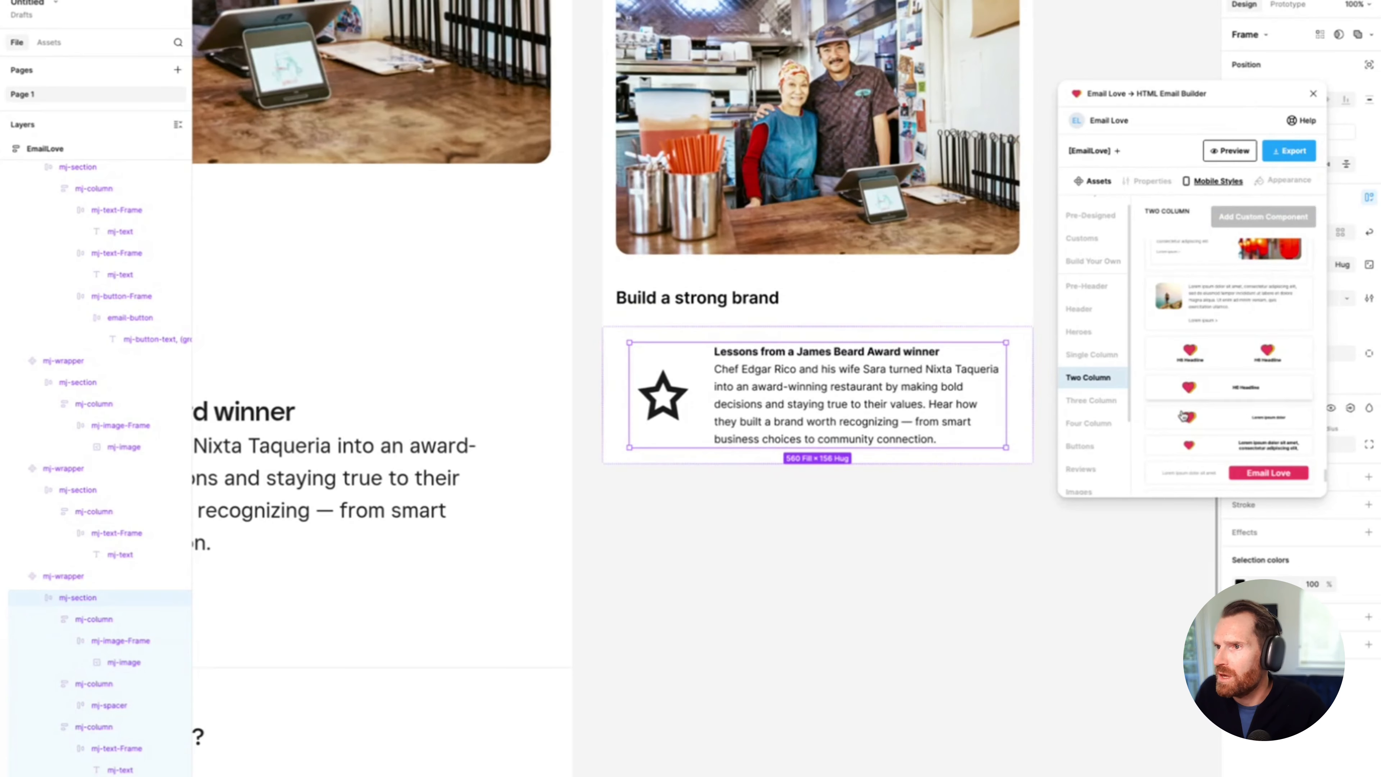
left_click_drag(1188, 94, 1047, 392)
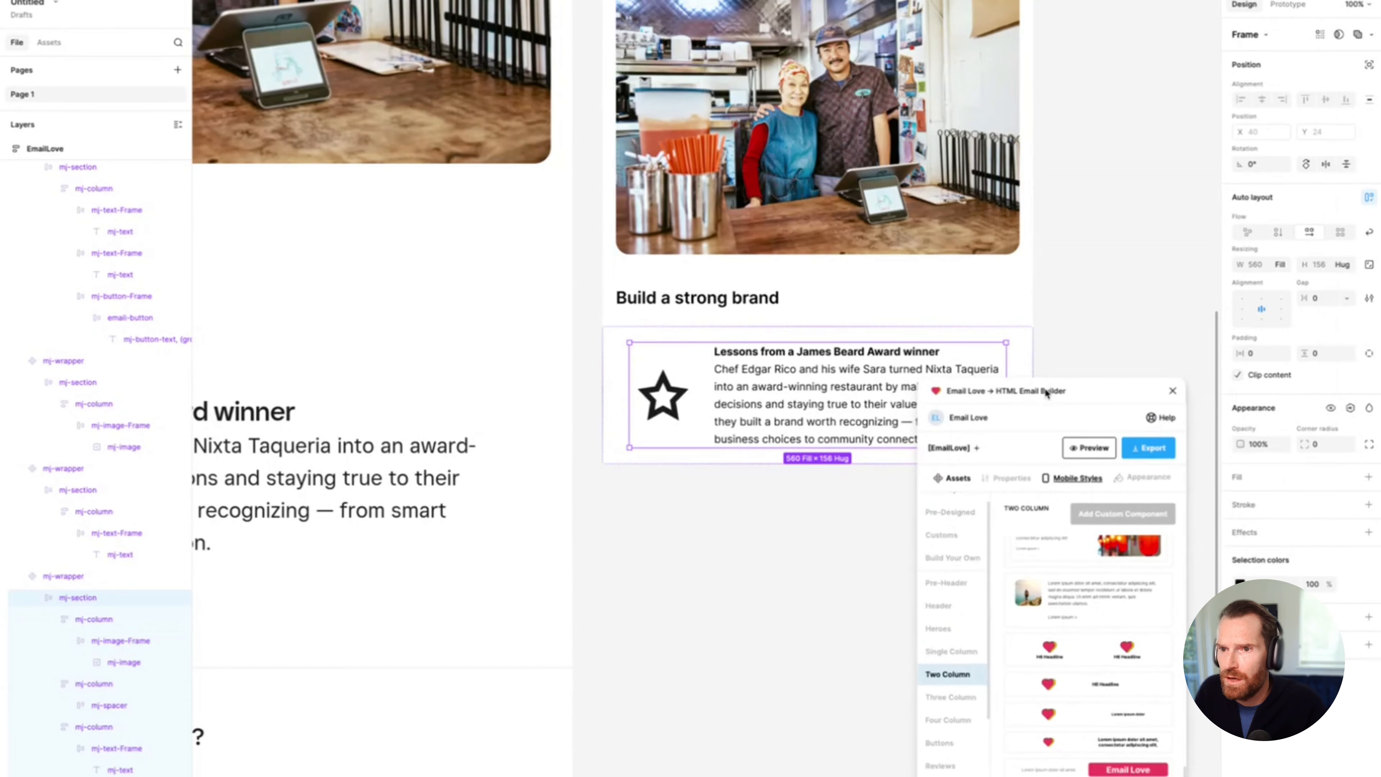
left_click(1262, 300)
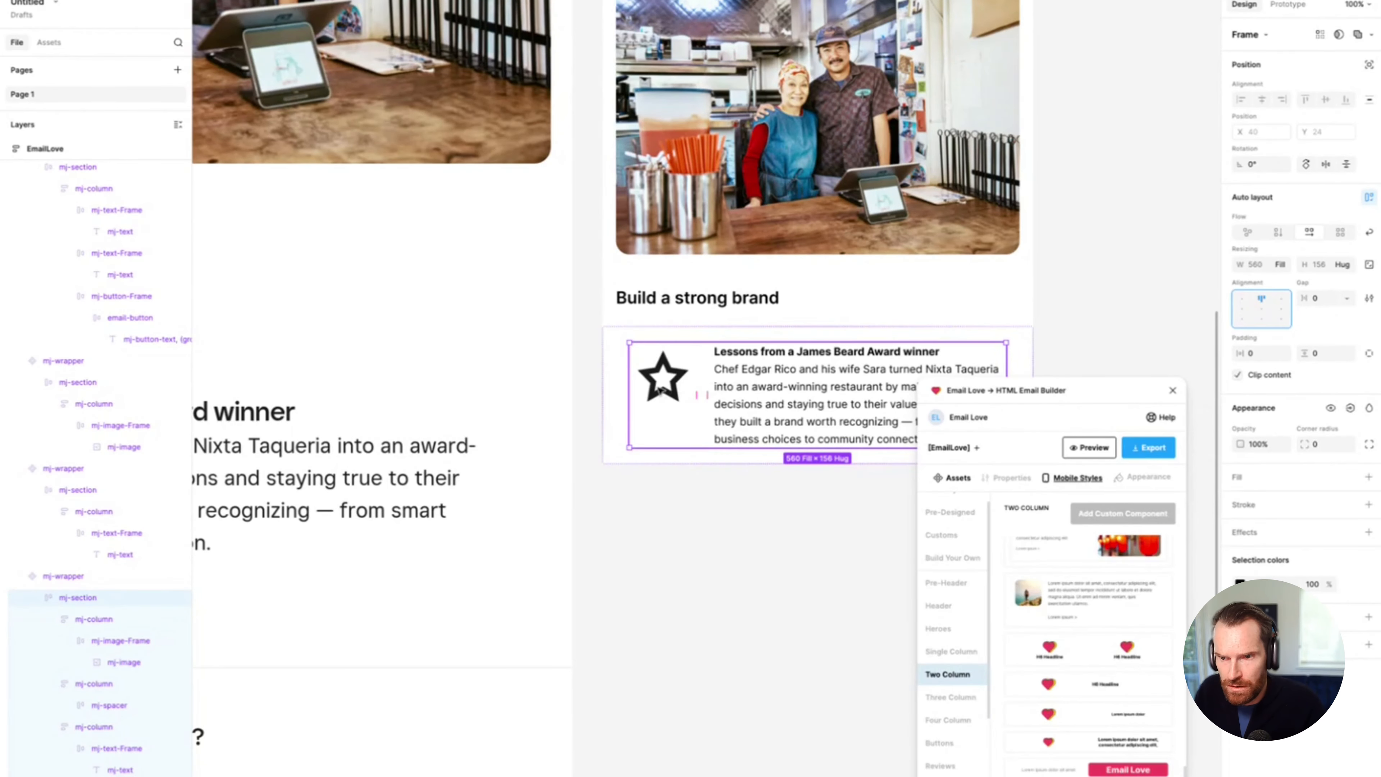
Step: Lock the aspect ratio of the star's image frame and of the star image, and resize the star image to 60 × 60
double_click(662, 381)
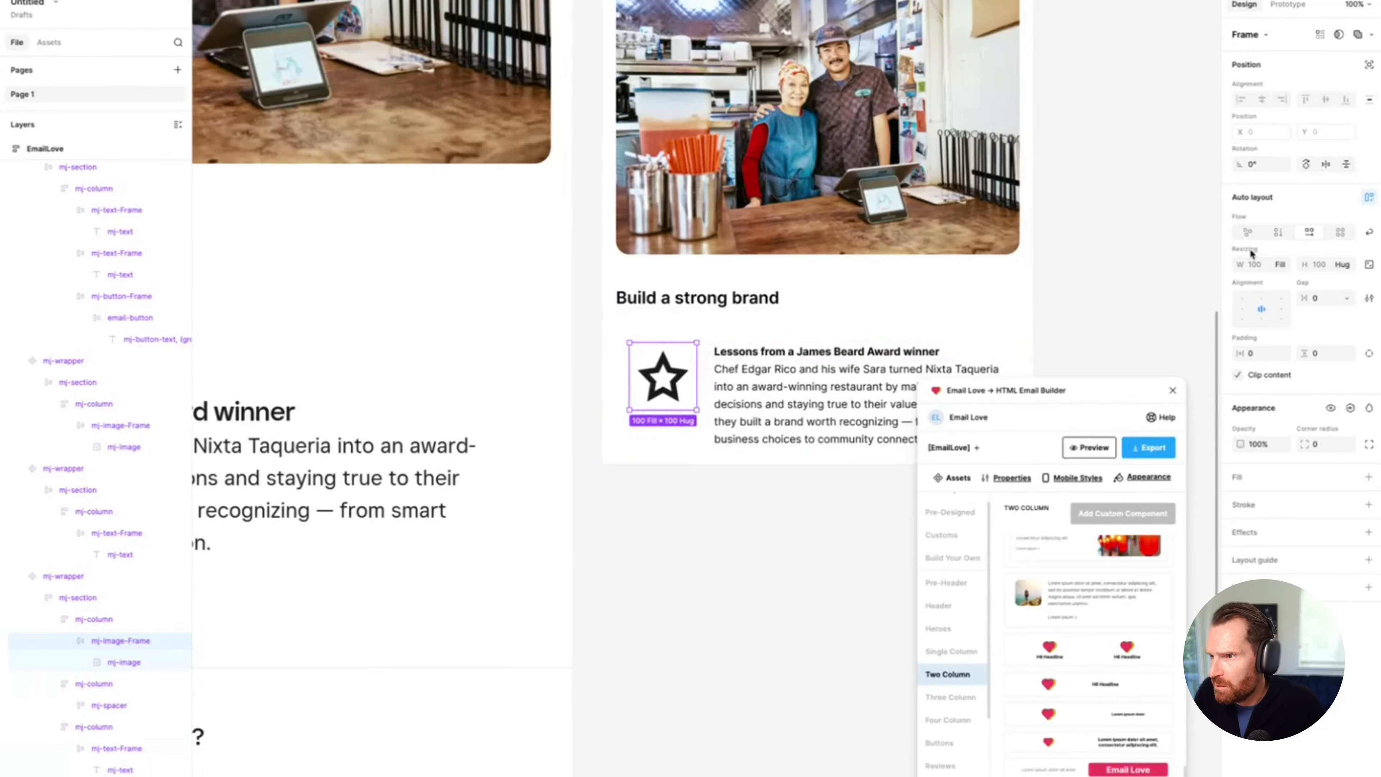
left_click(1369, 265)
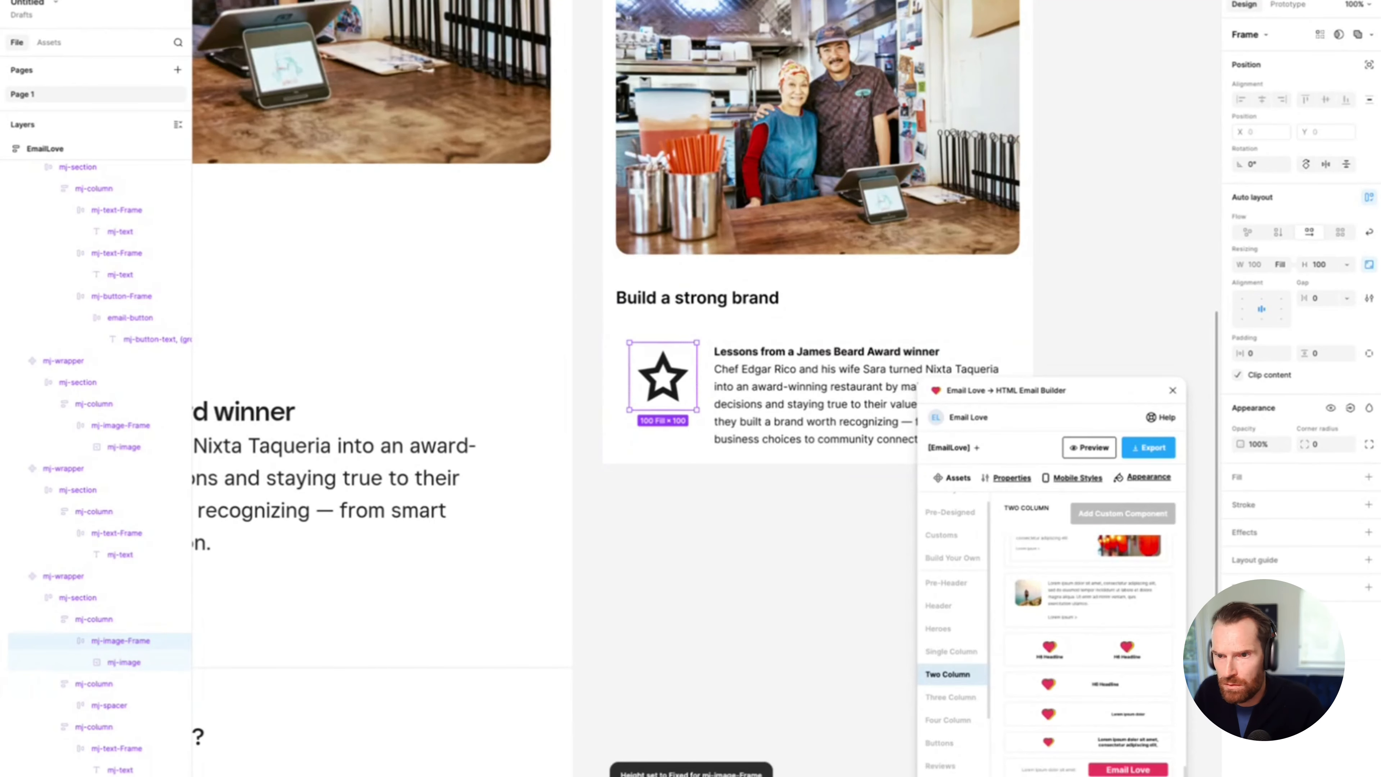
double_click(671, 386)
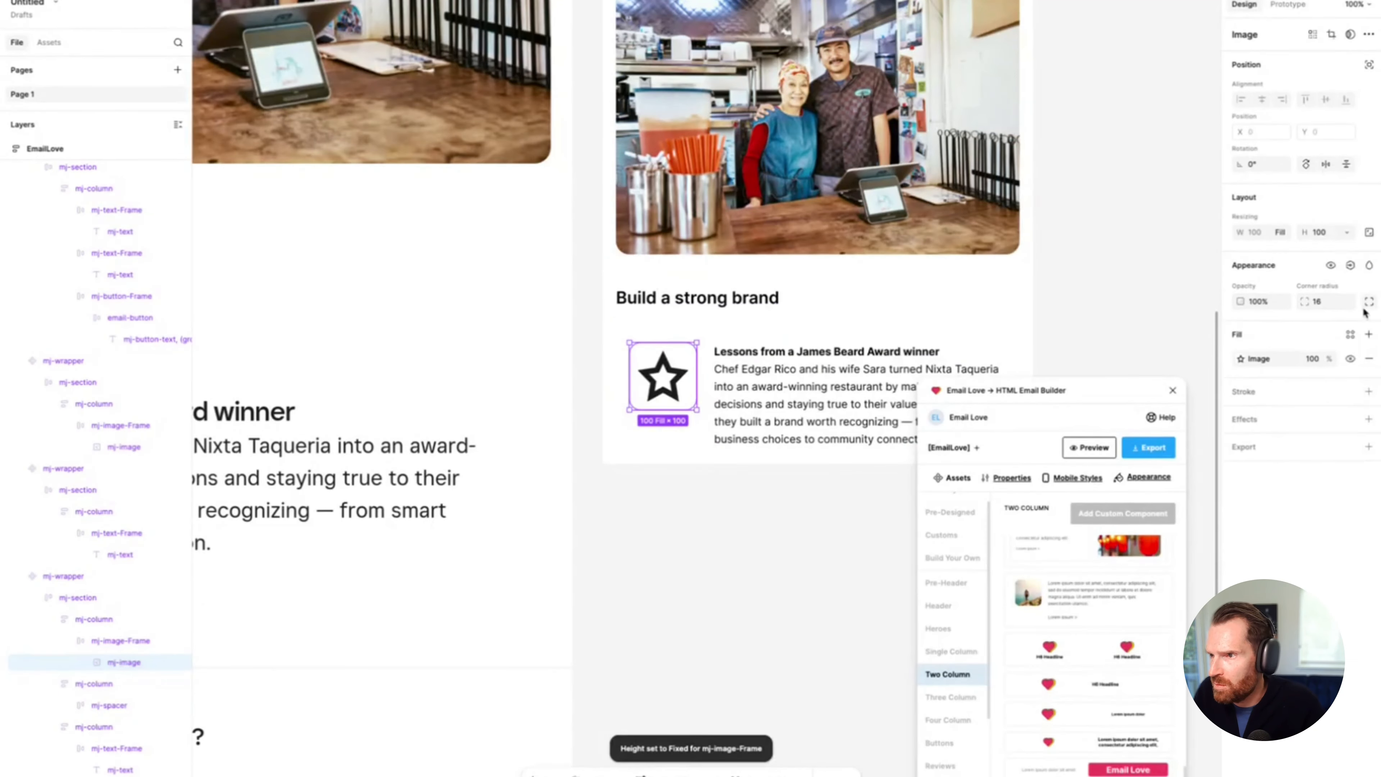
left_click(1251, 232)
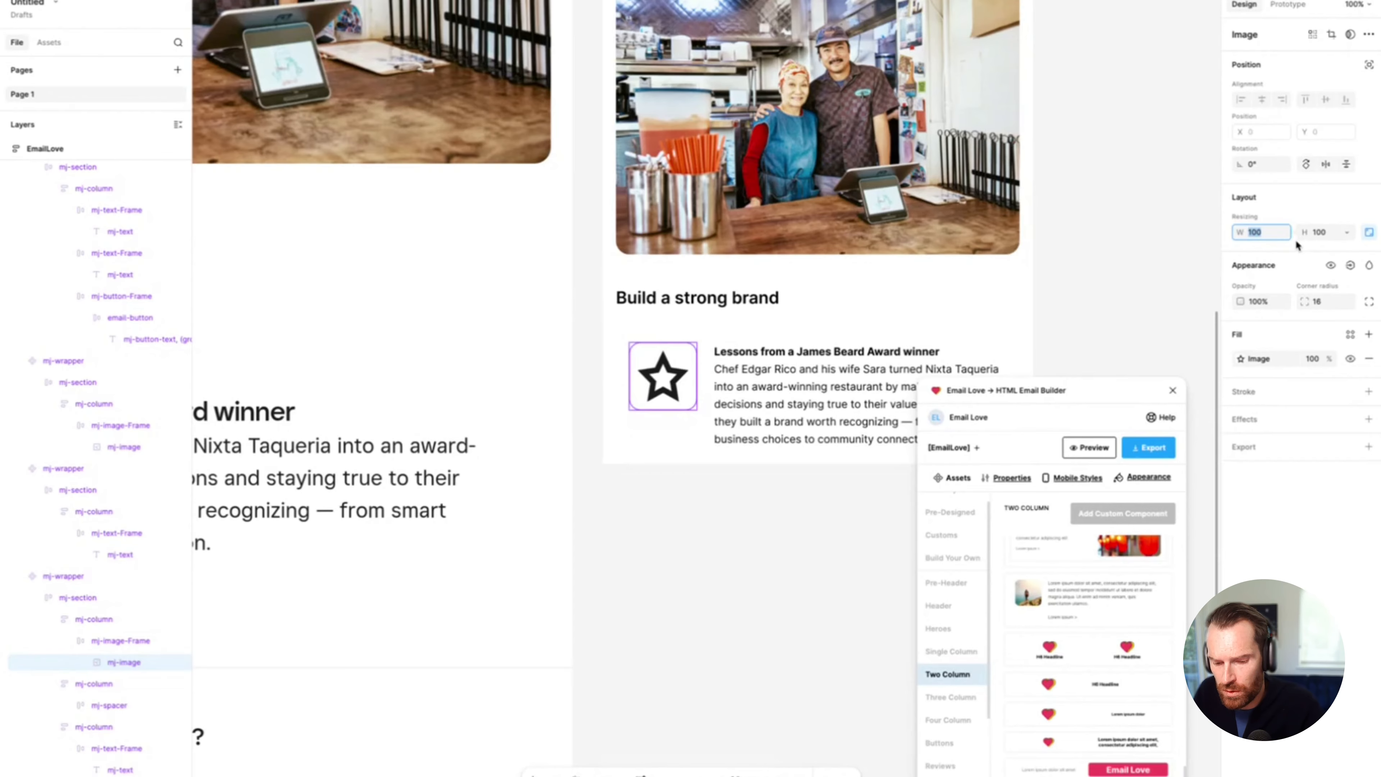
type("60")
key("Return")
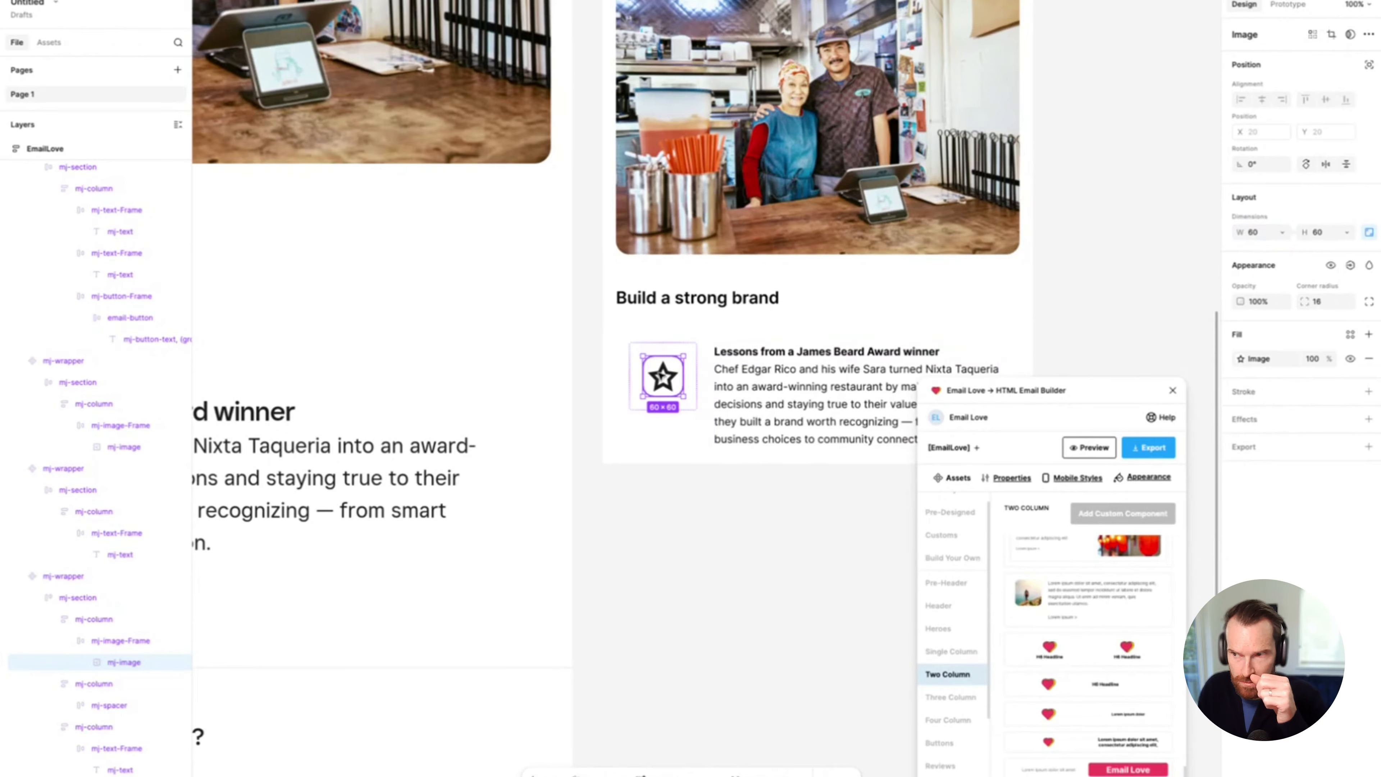
Step: Align the star to the top center of its image frame and shrink the frame to about 59 × 59
left_click(636, 347)
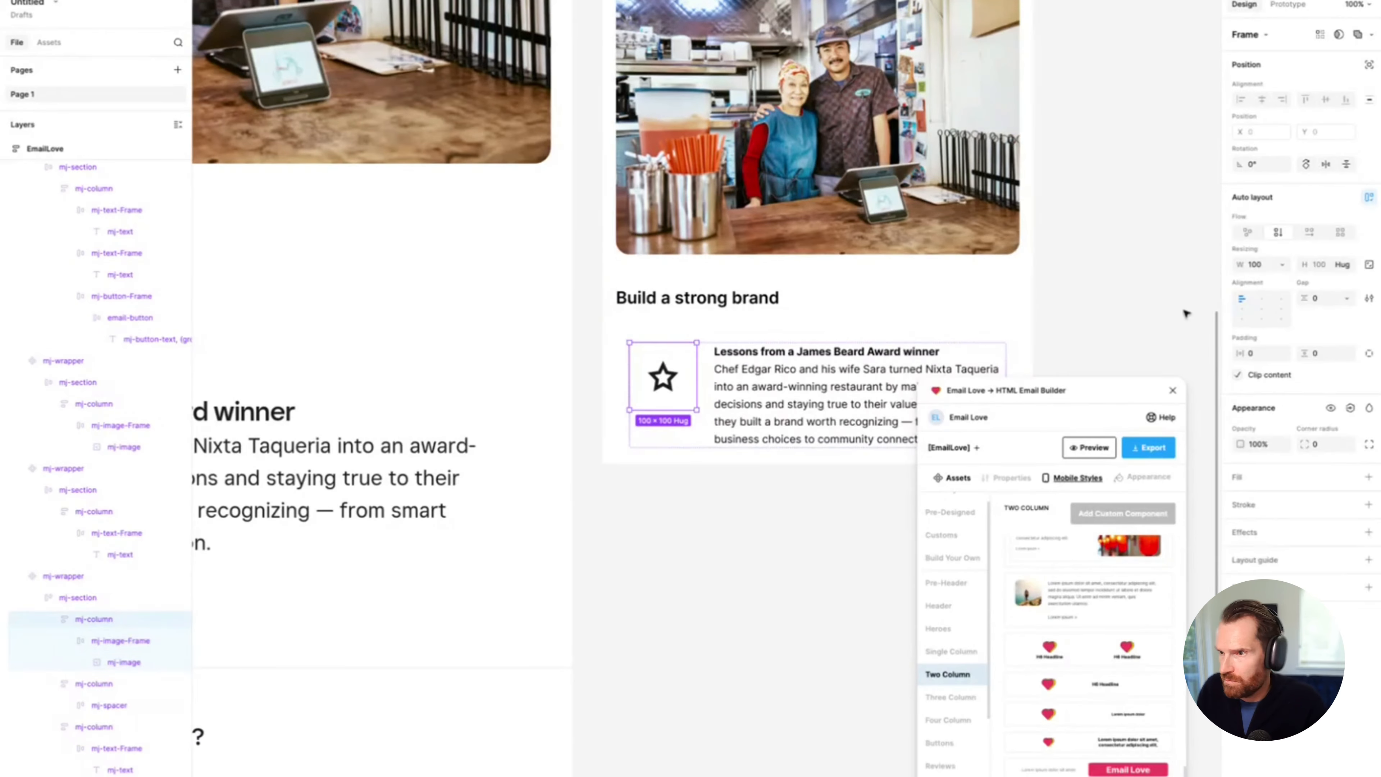
left_click(120, 642)
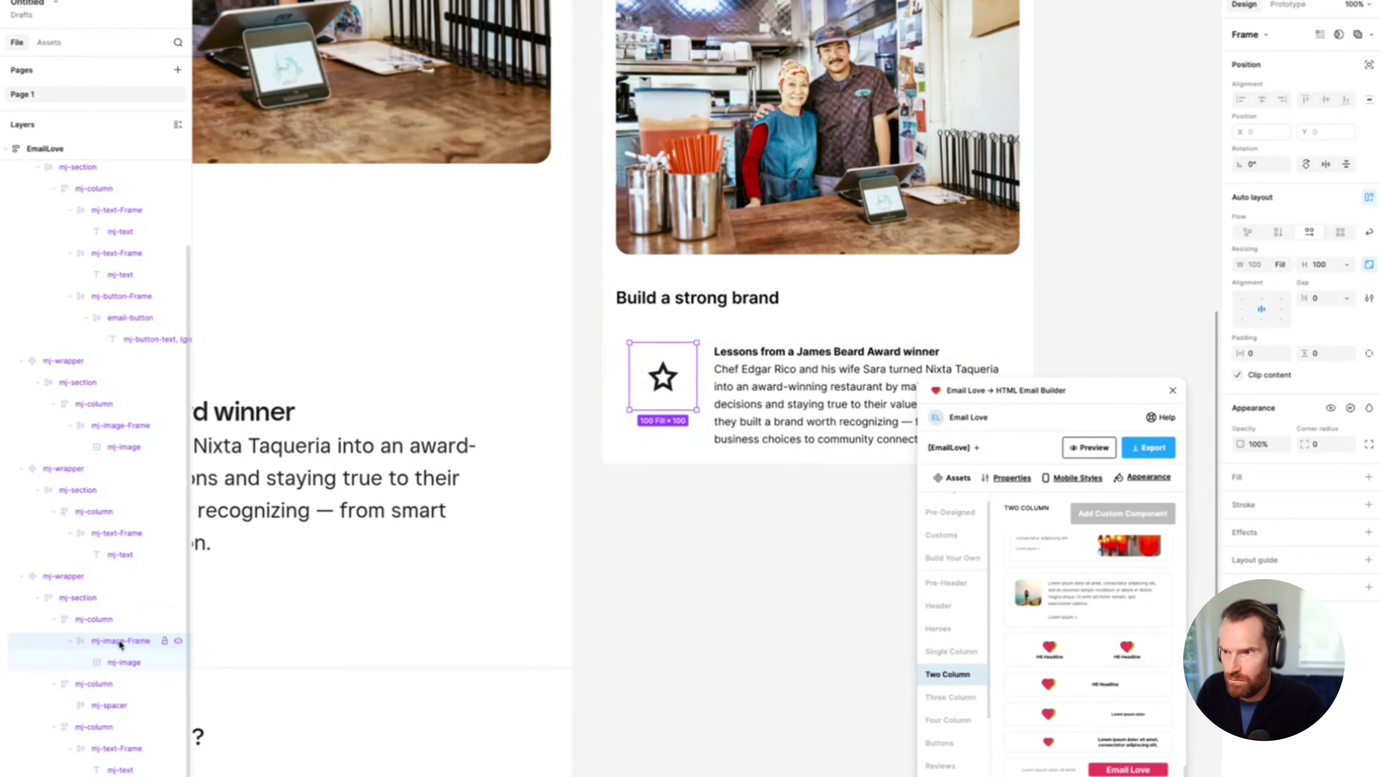
left_click(1262, 300)
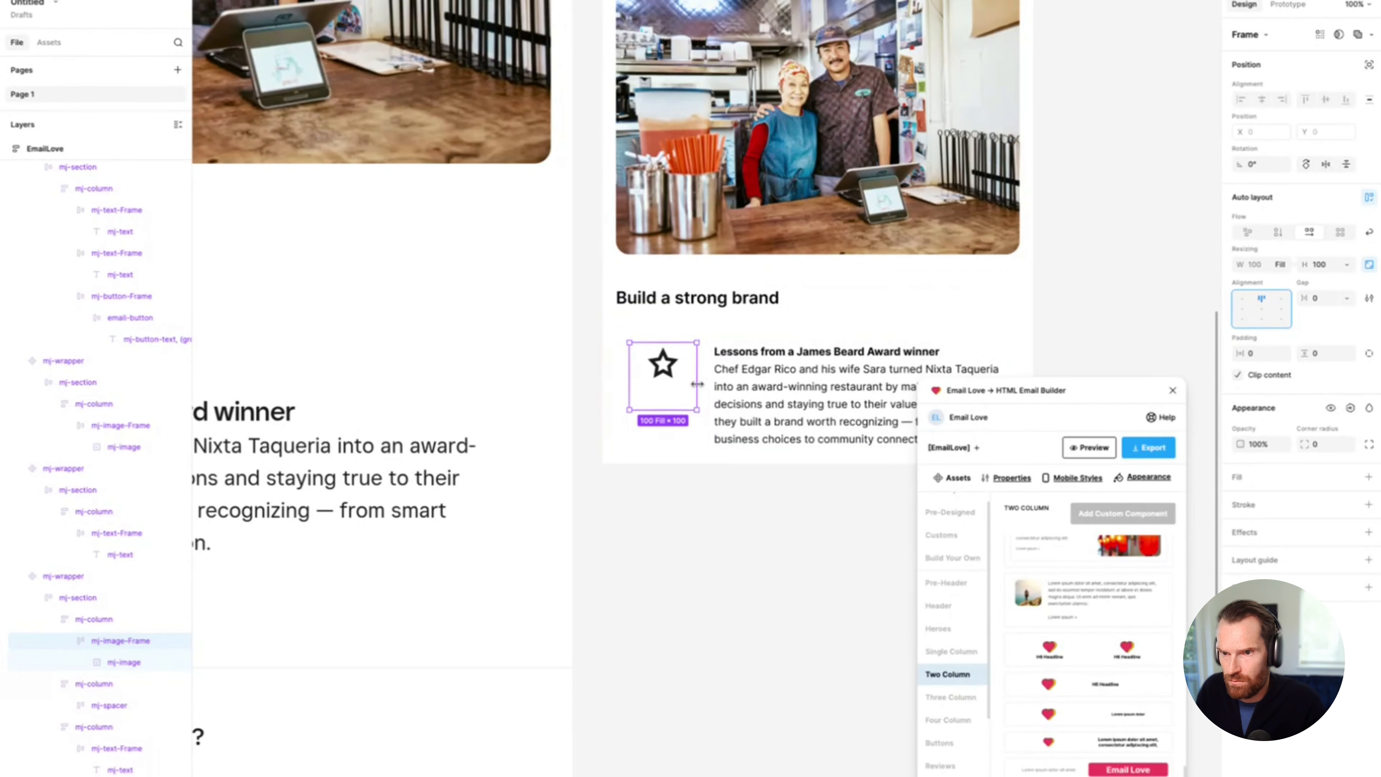
left_click_drag(697, 410, 670, 367)
left_click(688, 369)
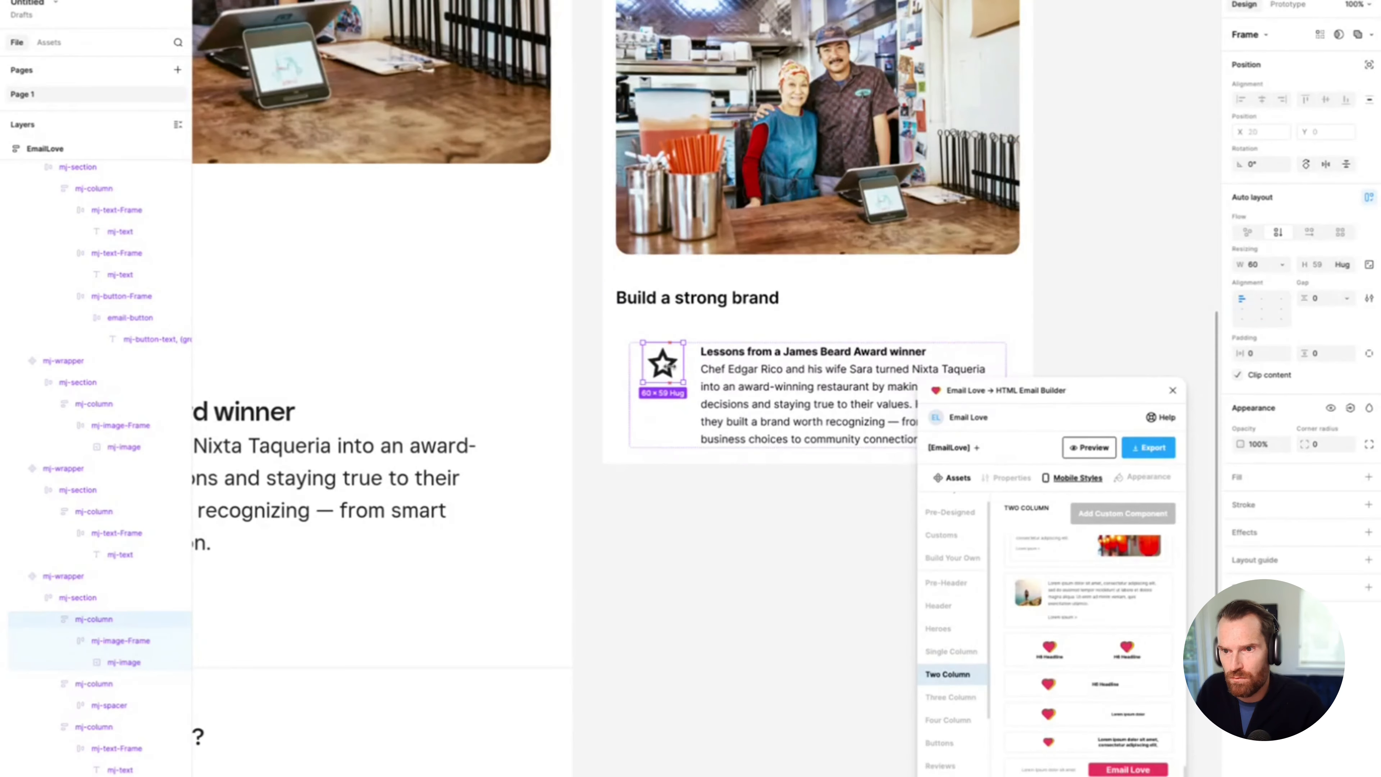
Step: Align the star's image frame and the whole two-column section to the top left, and move the plugin window clear of the section
left_click(636, 366)
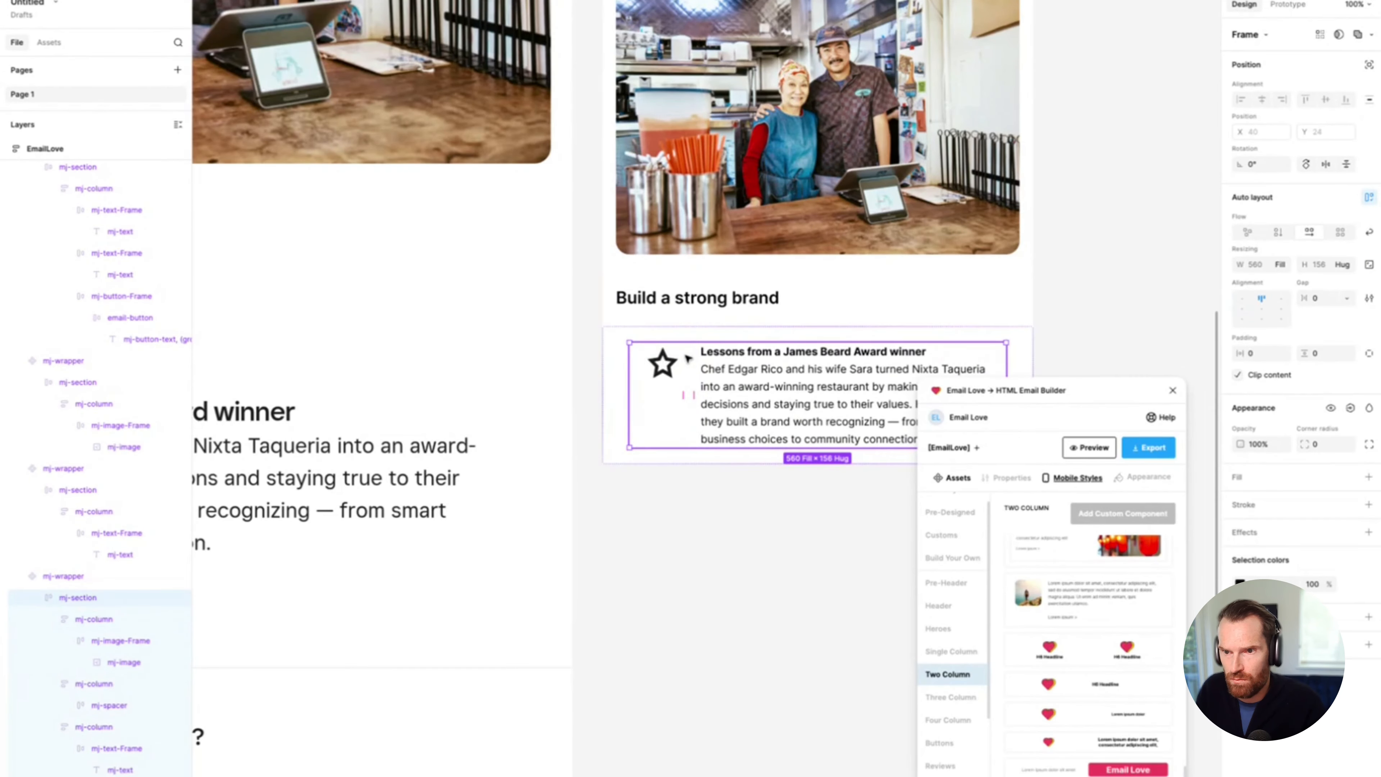
double_click(664, 360)
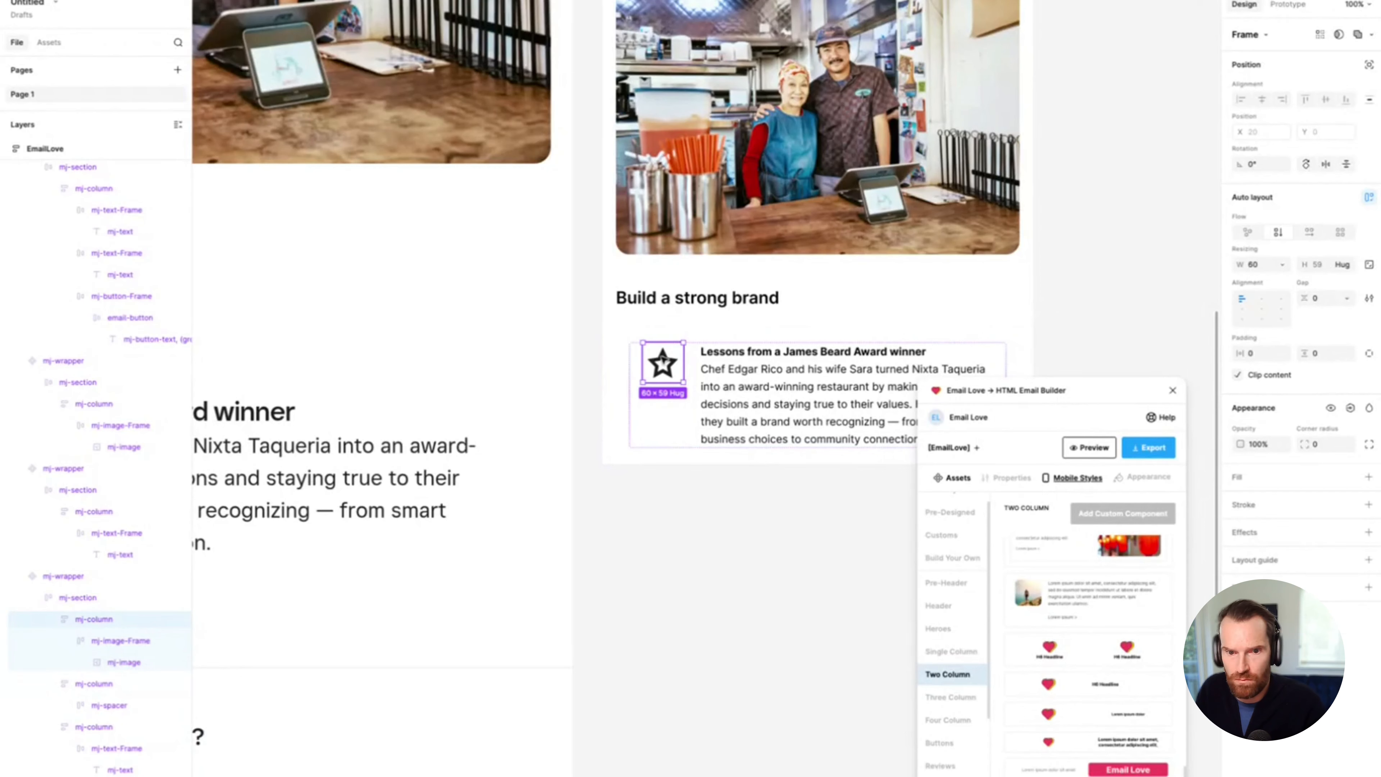
left_click(105, 640)
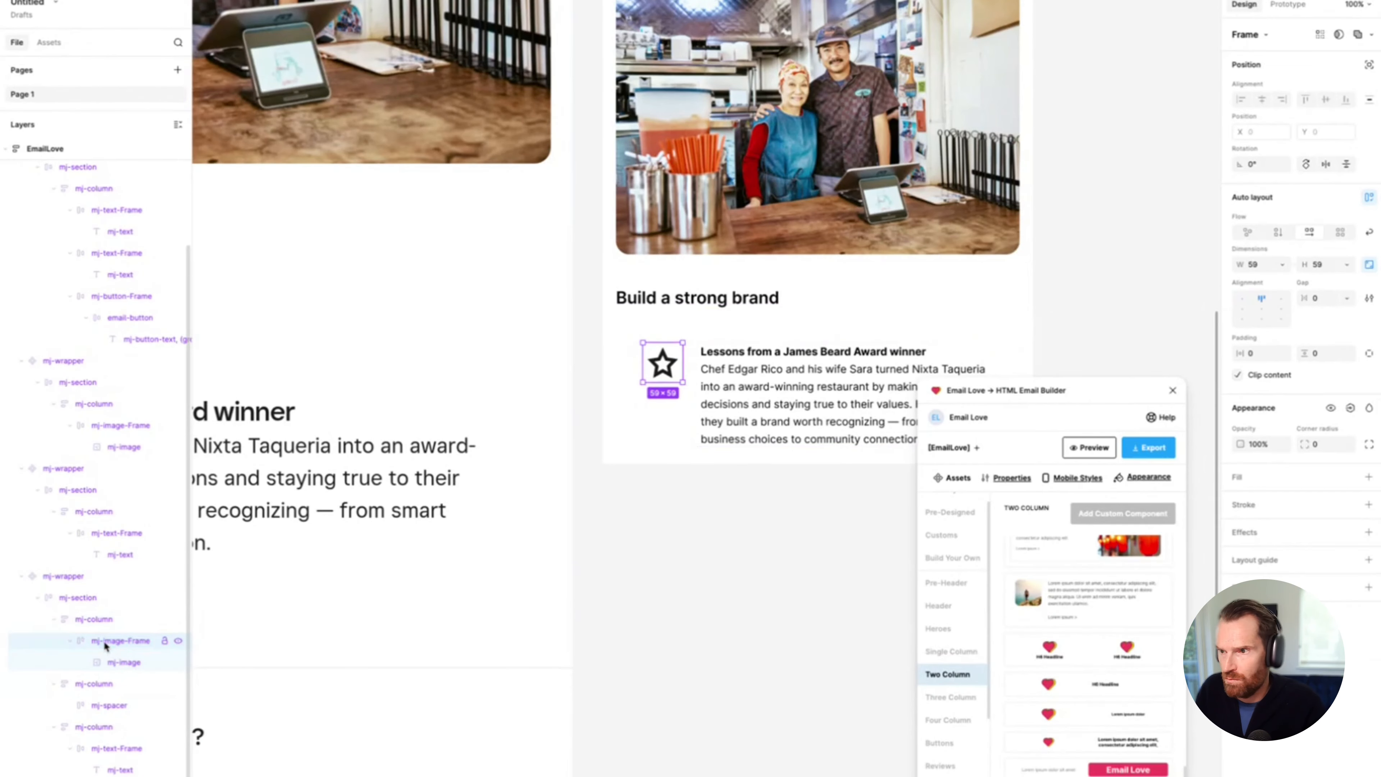
left_click(1242, 300)
left_click(78, 597)
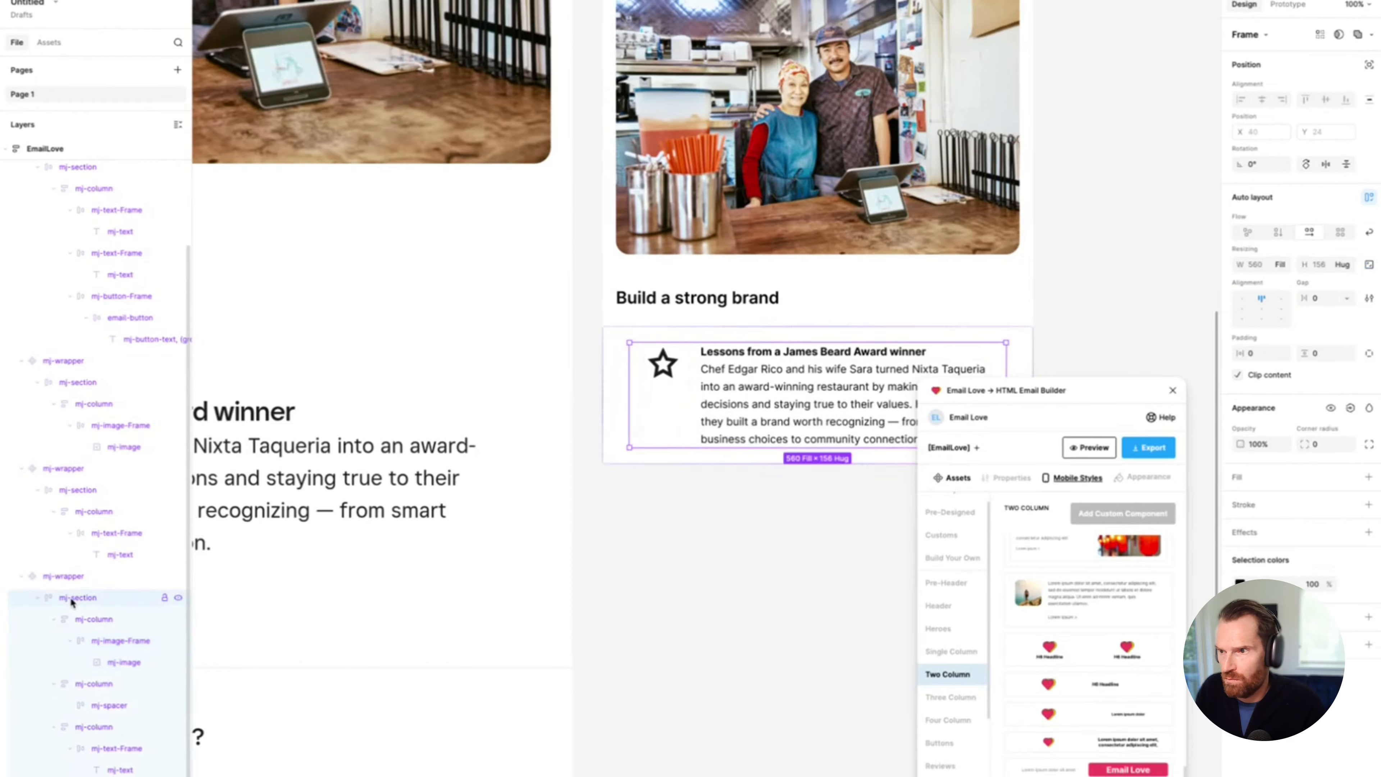
left_click(1242, 301)
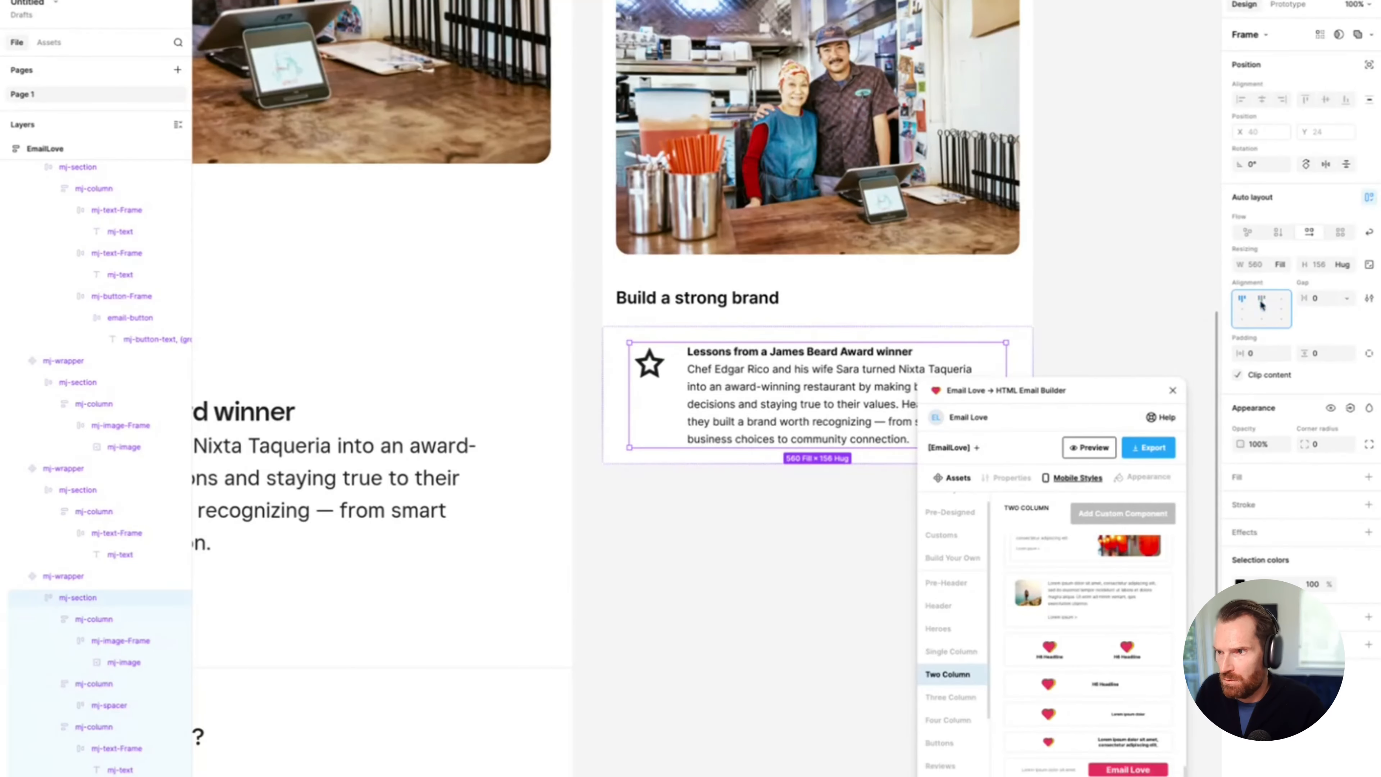
left_click(748, 553)
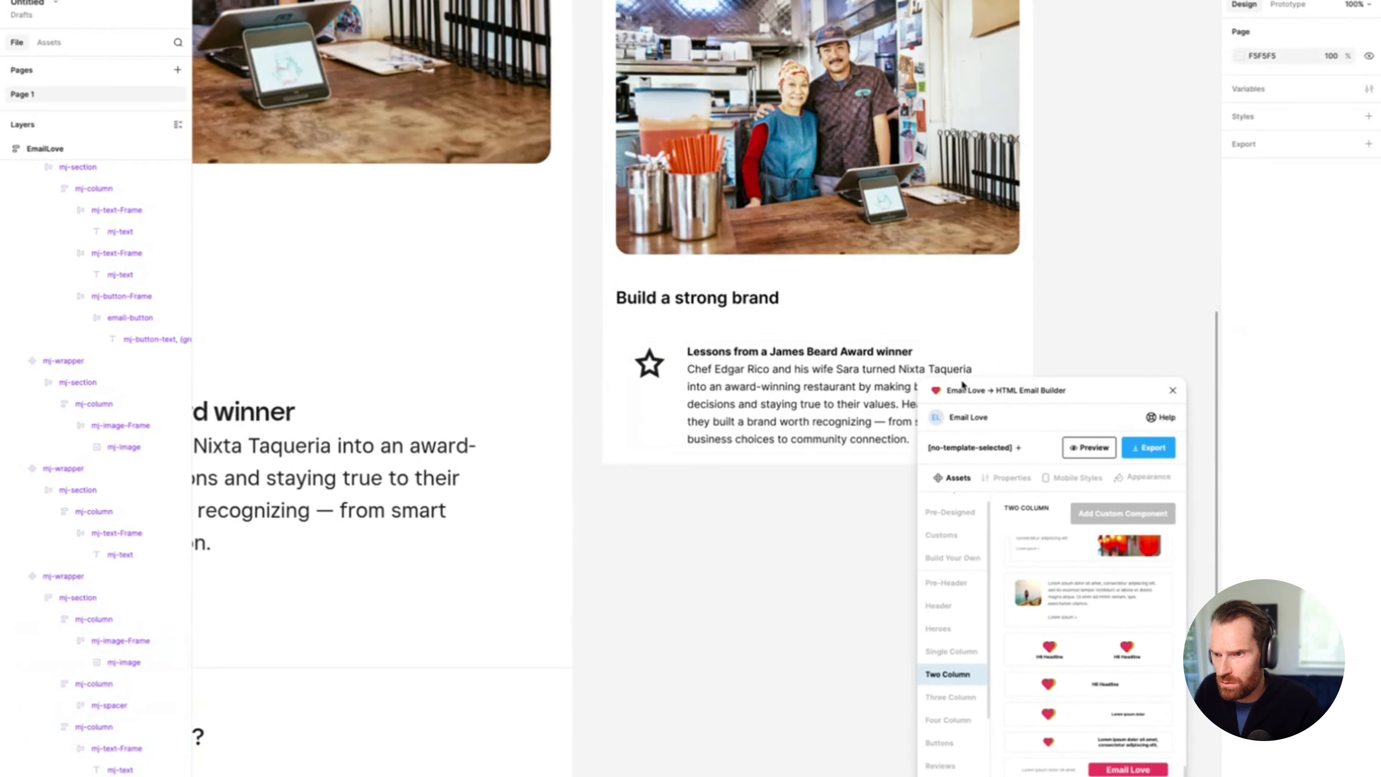
left_click_drag(979, 393, 1085, 320)
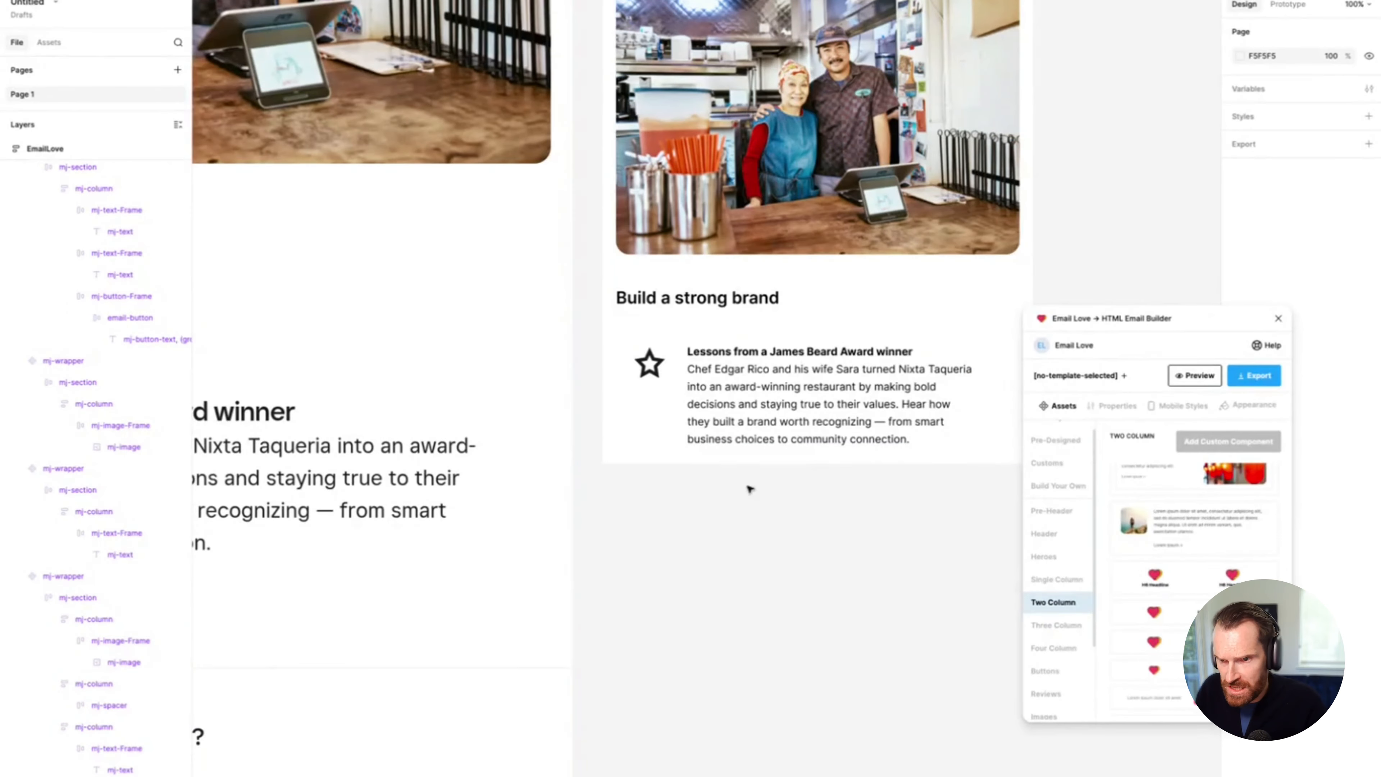
Step: Duplicate the body paragraph's text frame directly beneath it in the star section's text column
scroll(642, 540, "left", 2)
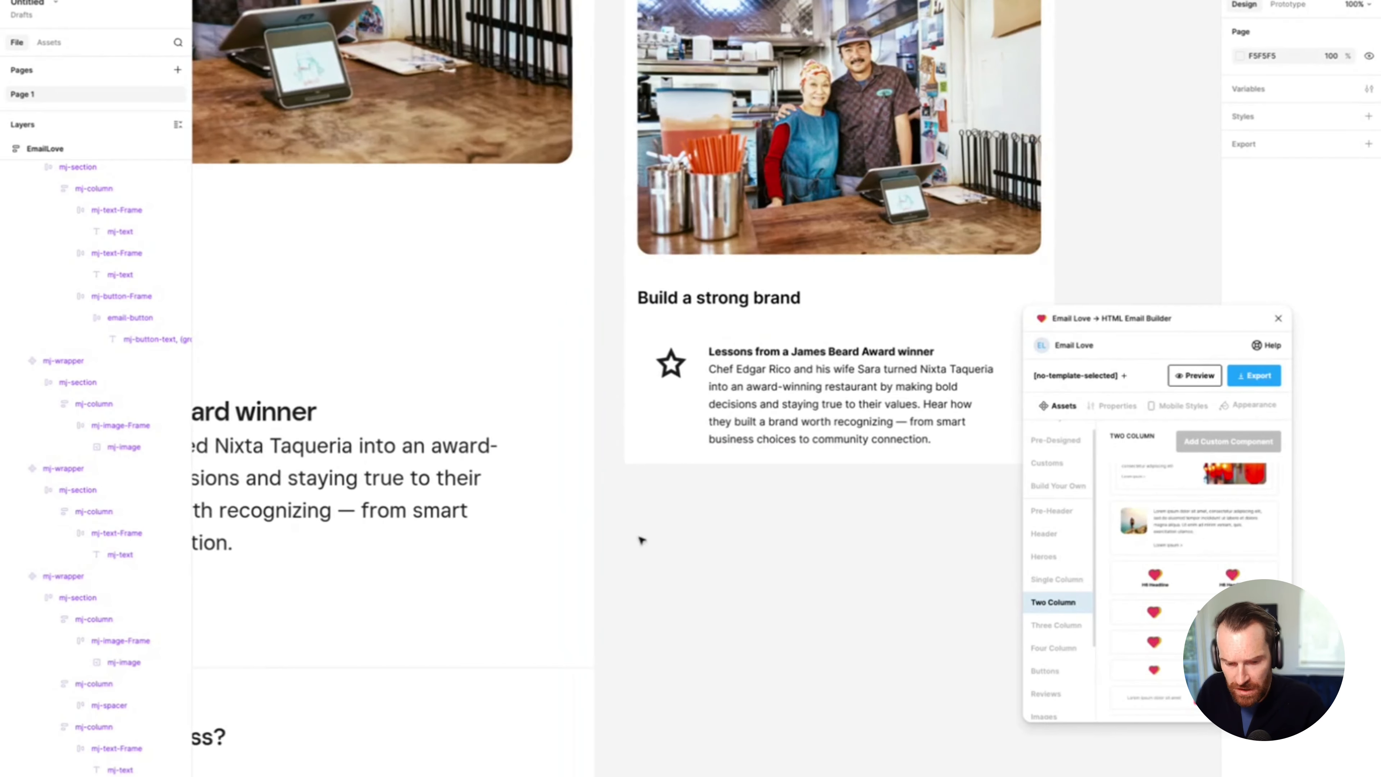
key("minus")
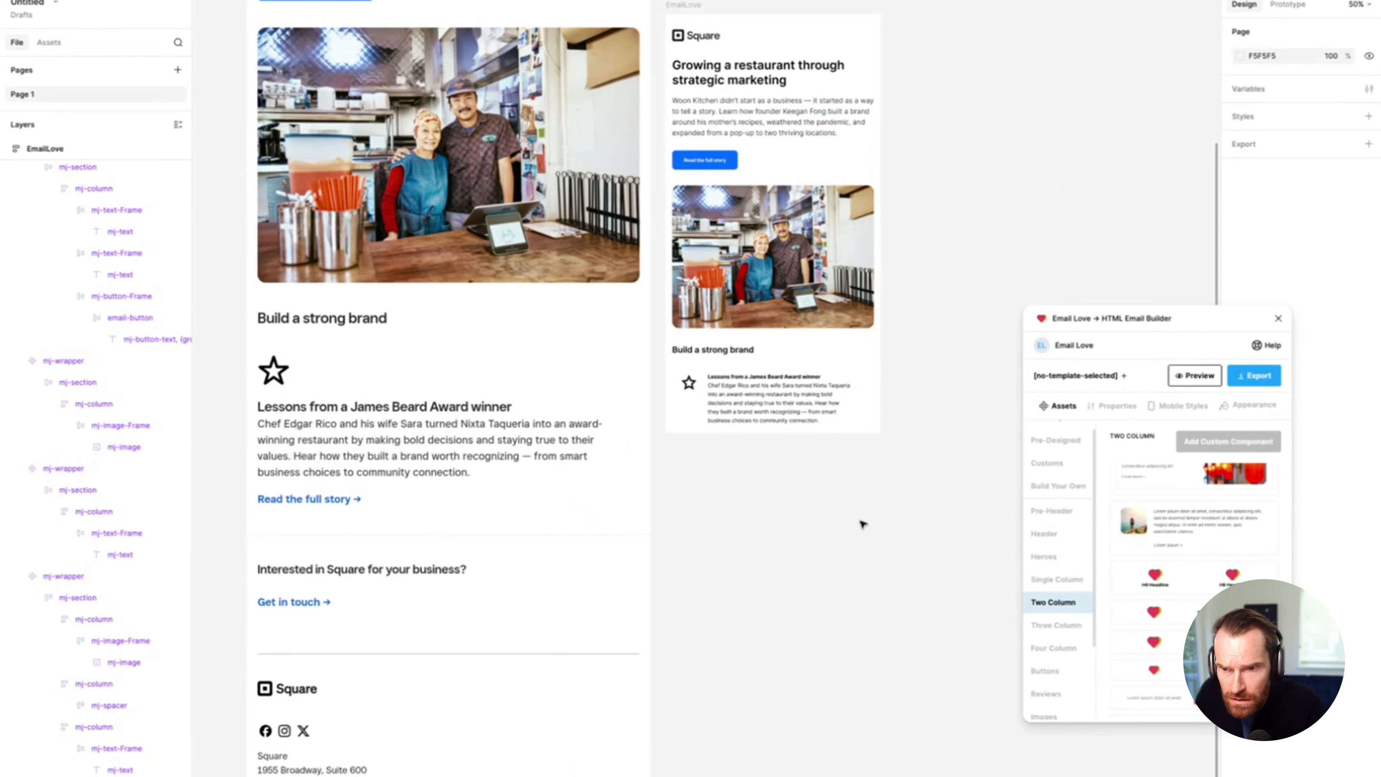
double_click(795, 408)
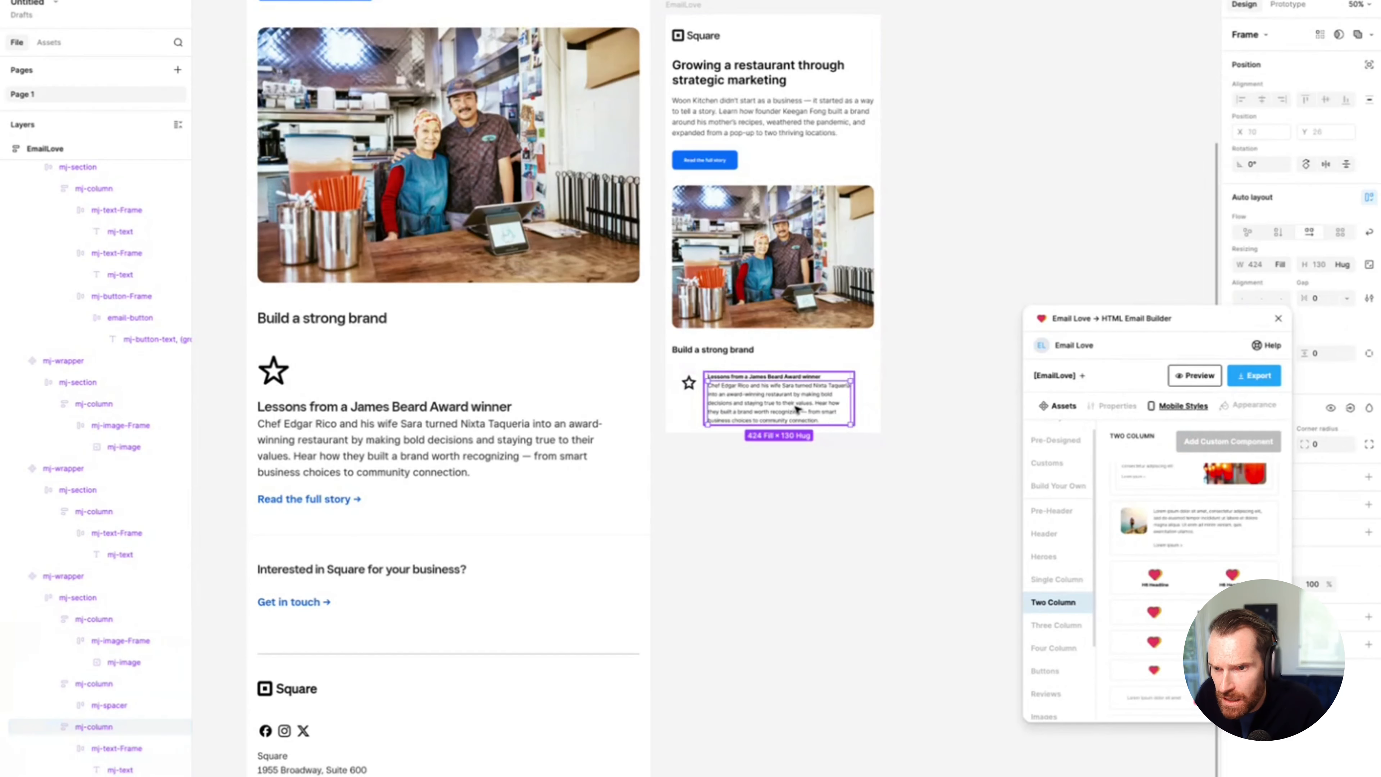
double_click(798, 409)
key("Escape")
key("ctrl+d")
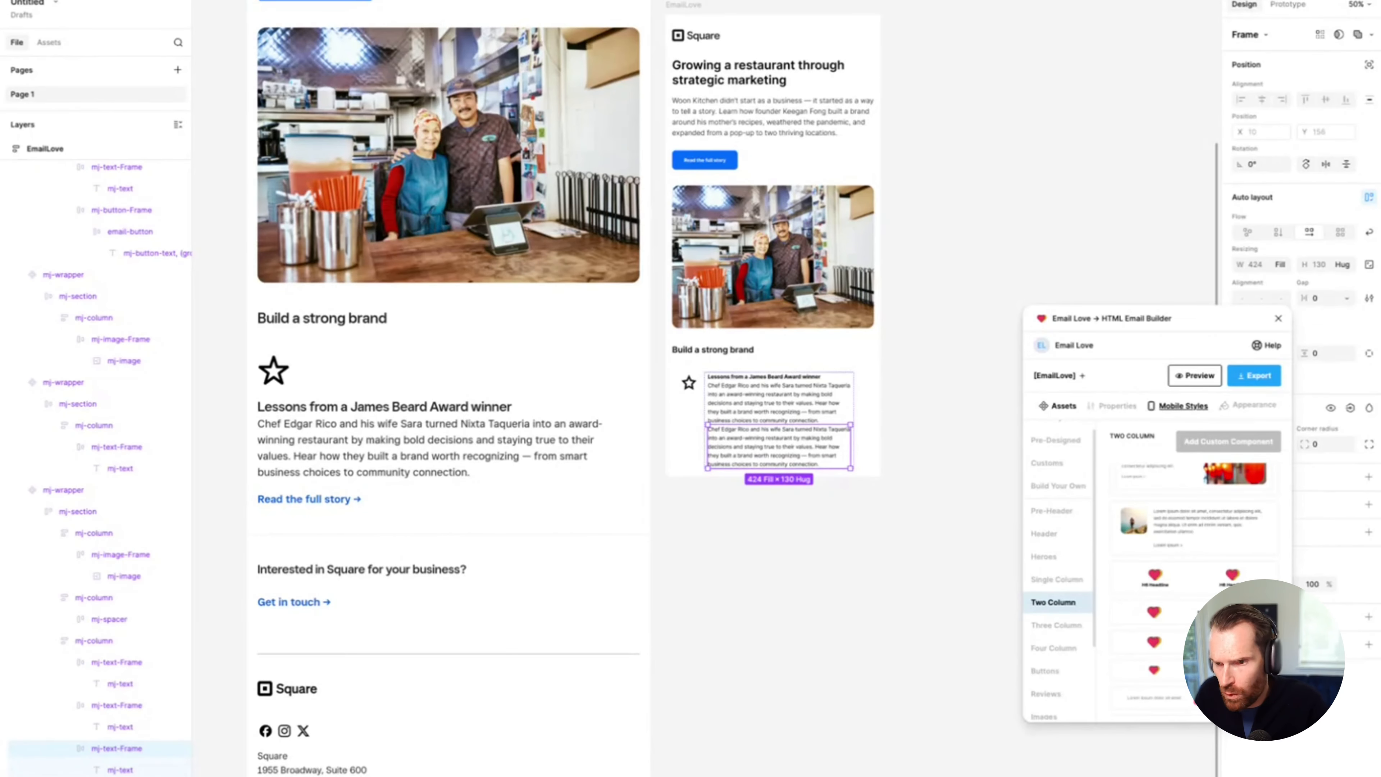
Step: Replace the duplicated paragraph's content with the copied text and trim it to only "Read the full story →"
double_click(791, 442)
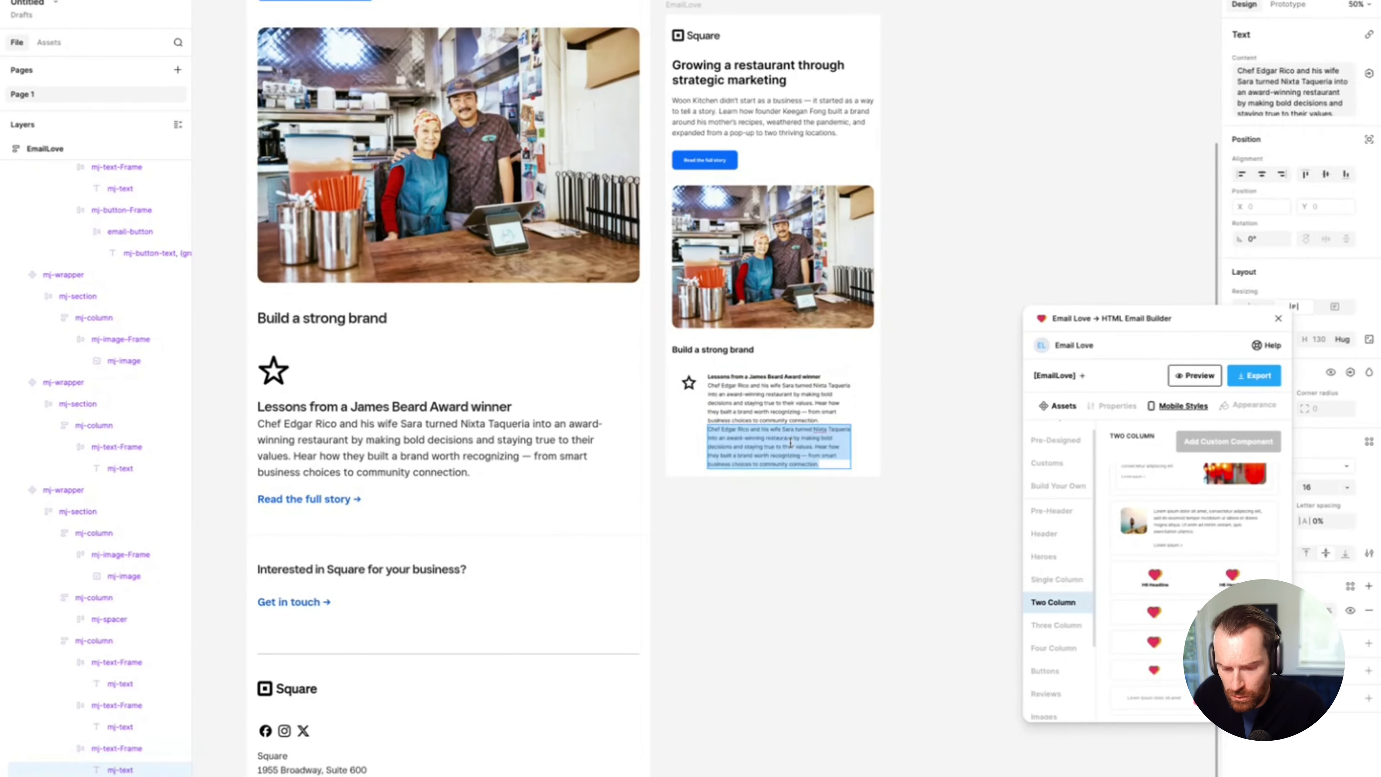
type("Lessons from a James Beard Award winner Chef Edgar Rico and his wife Sara turned Nixta Taqueria into an award-winning restaurant by making bold decisions and staying true to their values. Hear how they built a brand worth recognizing — from smart business choices to community connection. Read the full story →")
key("ctrl+a")
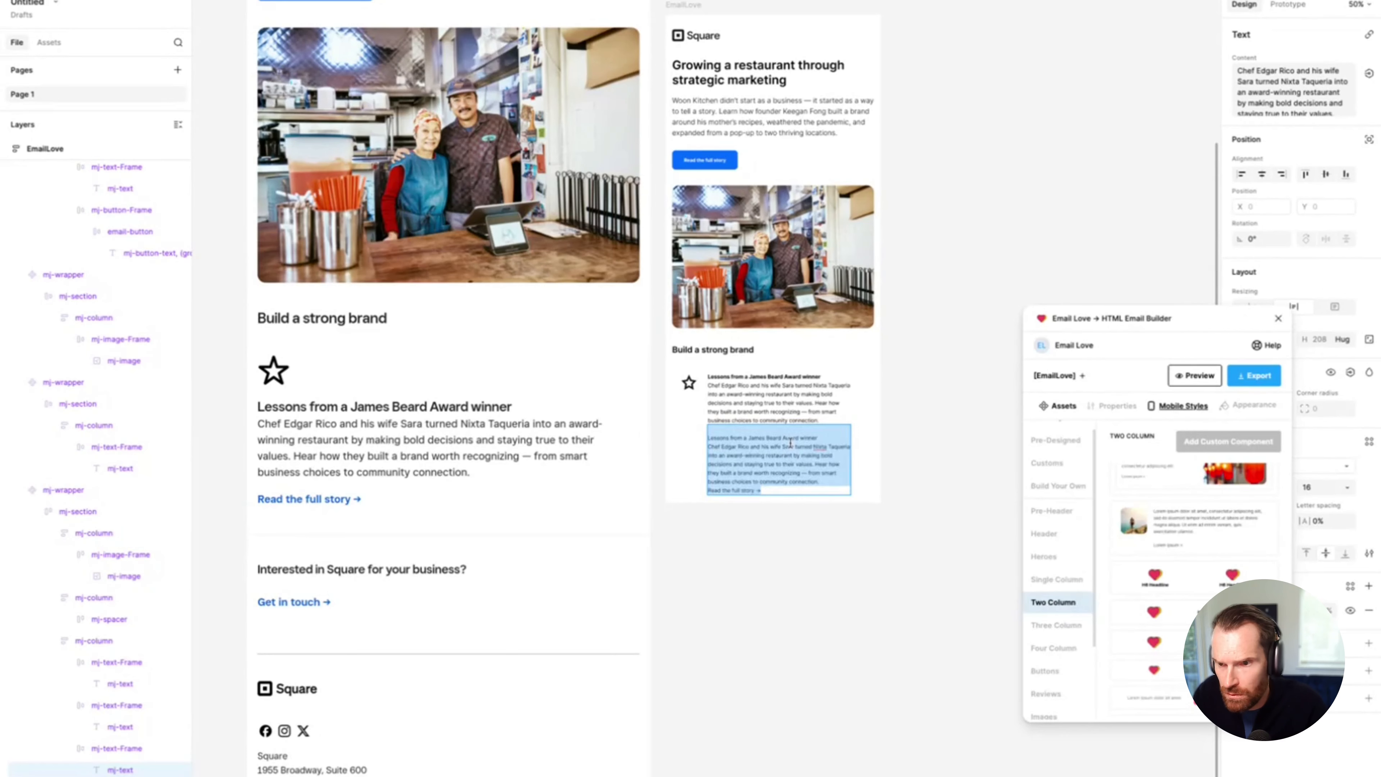
type("Lessons from a James Beard Award winner Chef Edgar Rico and his wife Sara turned Nixta Taqueria into an award-winning restaurant by making bold decisions and staying true to their values. Hear how they built a brand worth recognizing — from smart business choices to community connection. Read the full story →")
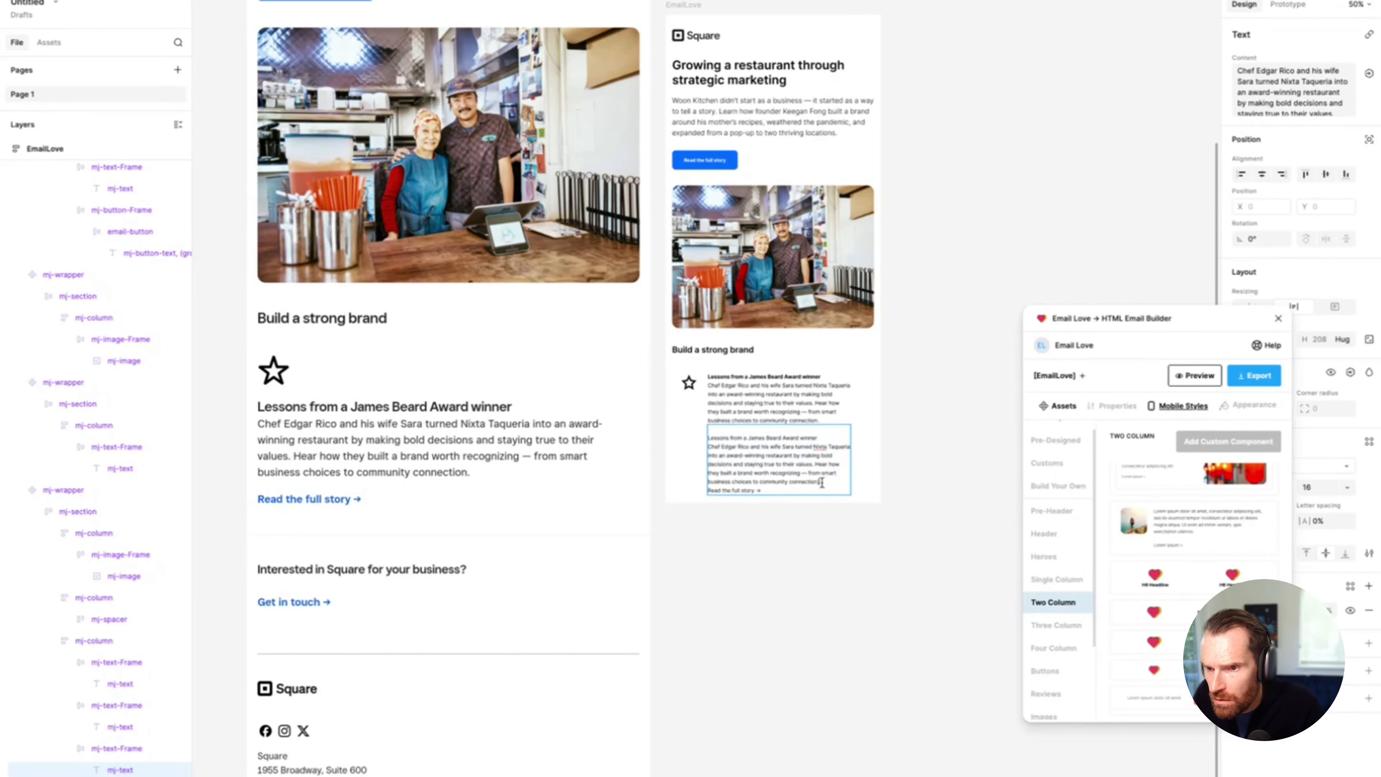
left_click_drag(822, 483, 694, 430)
key("BackSpace")
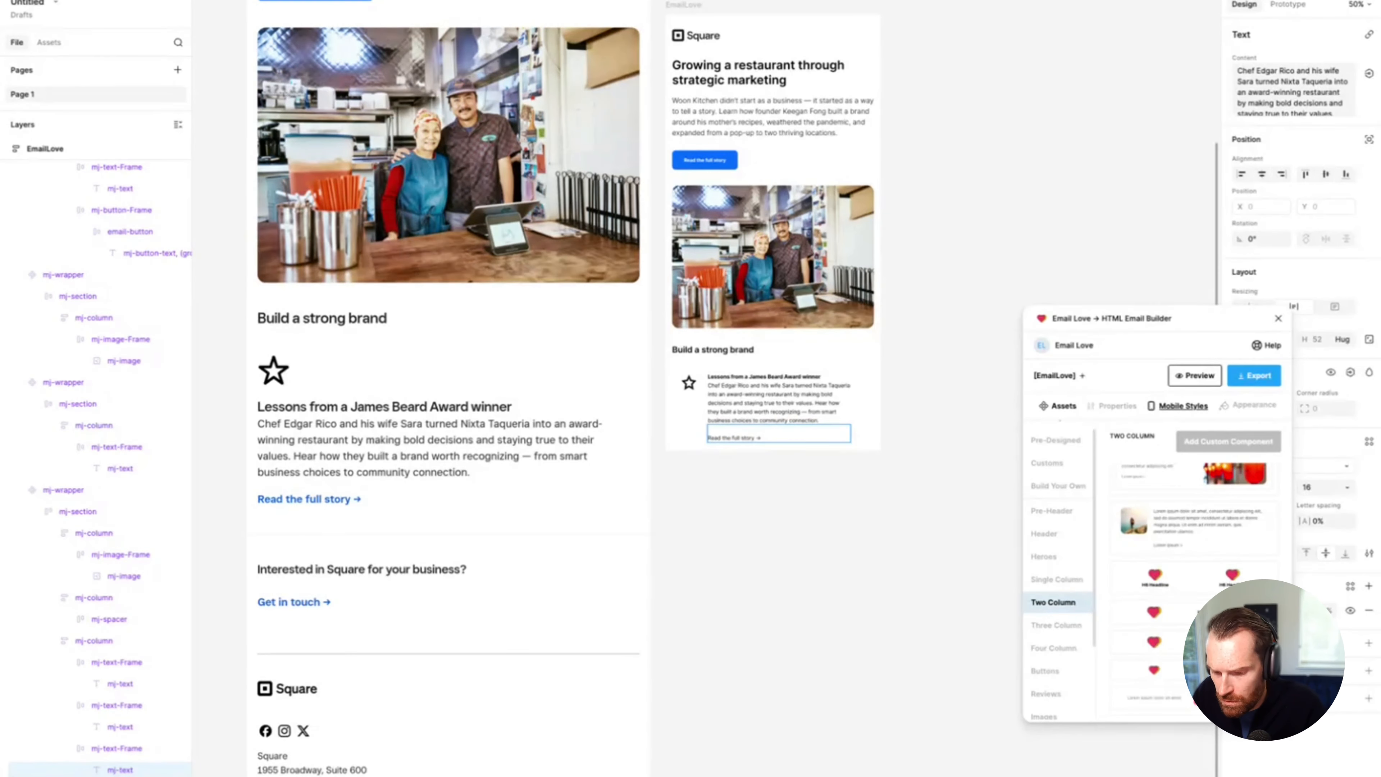
key("BackSpace")
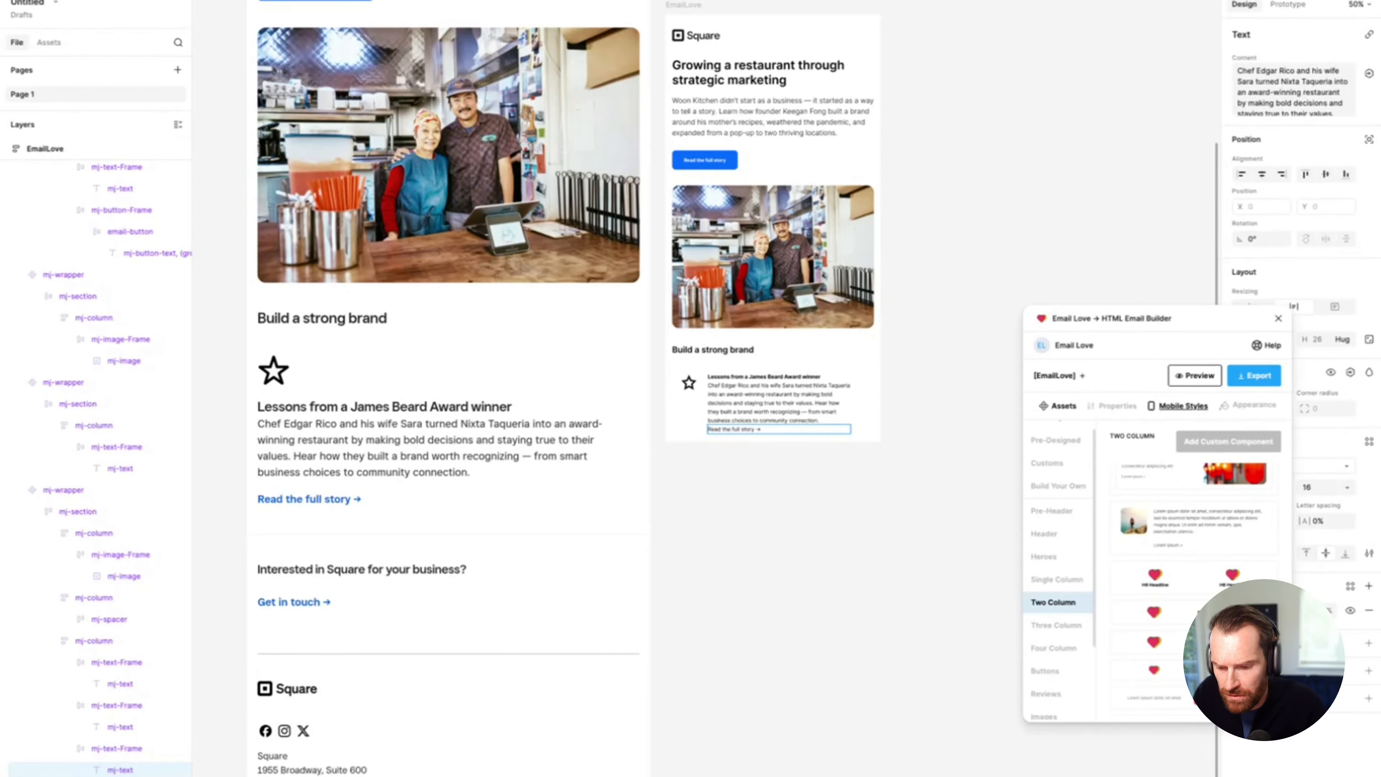
Step: Make the "Read the full story →" text bold, move the plugin window off the design settings, and set the text color to 016AFF
key("shift+0")
key("ctrl+a")
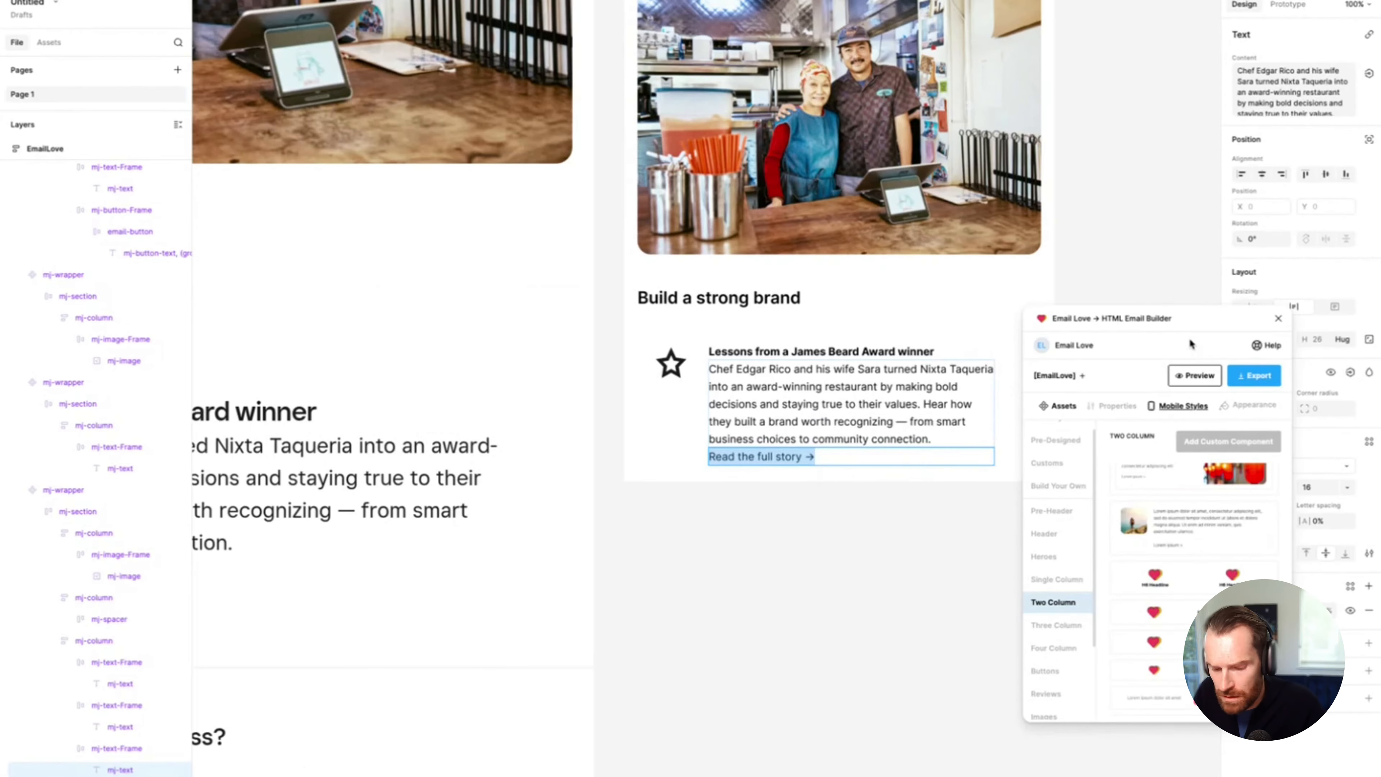
key("ctrl+b")
key("Escape")
left_click_drag(1188, 321, 1066, 326)
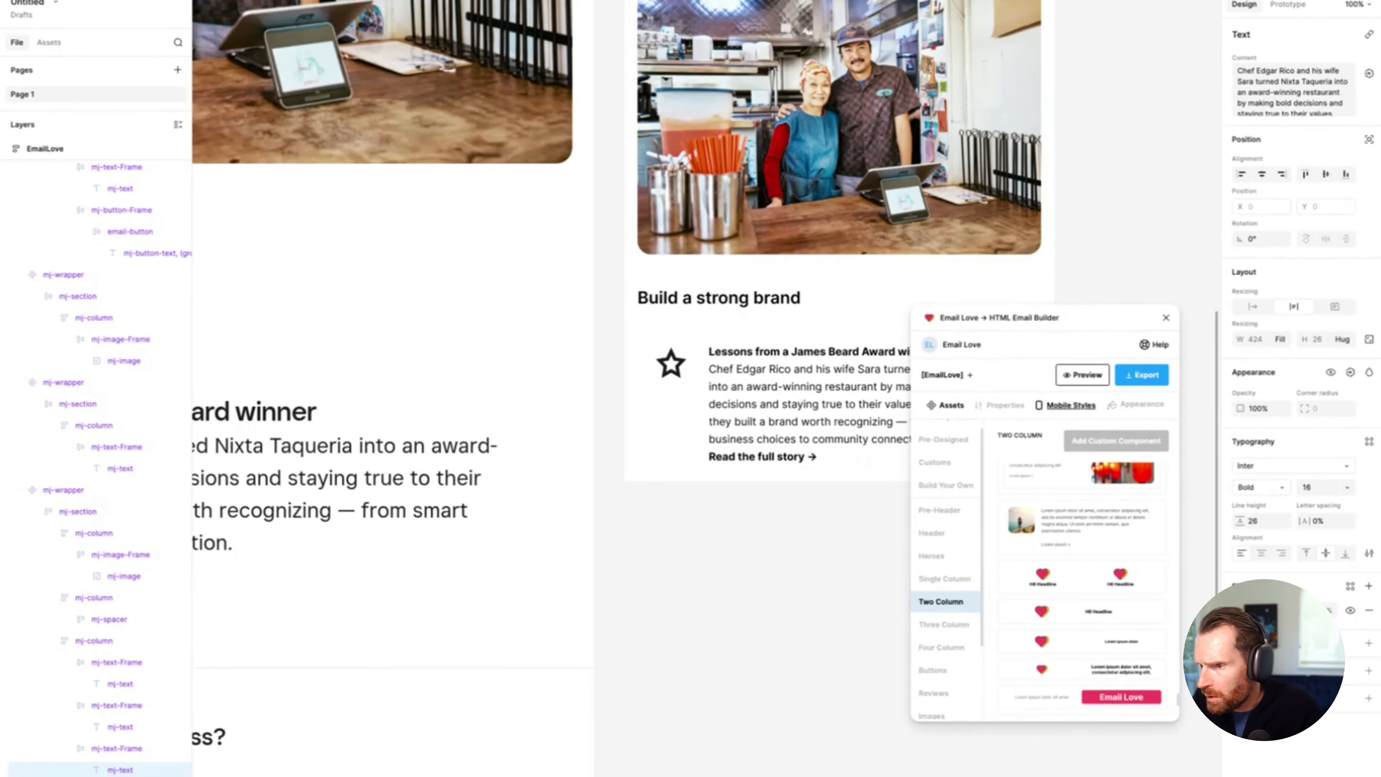
left_click(1242, 610)
left_click(1107, 719)
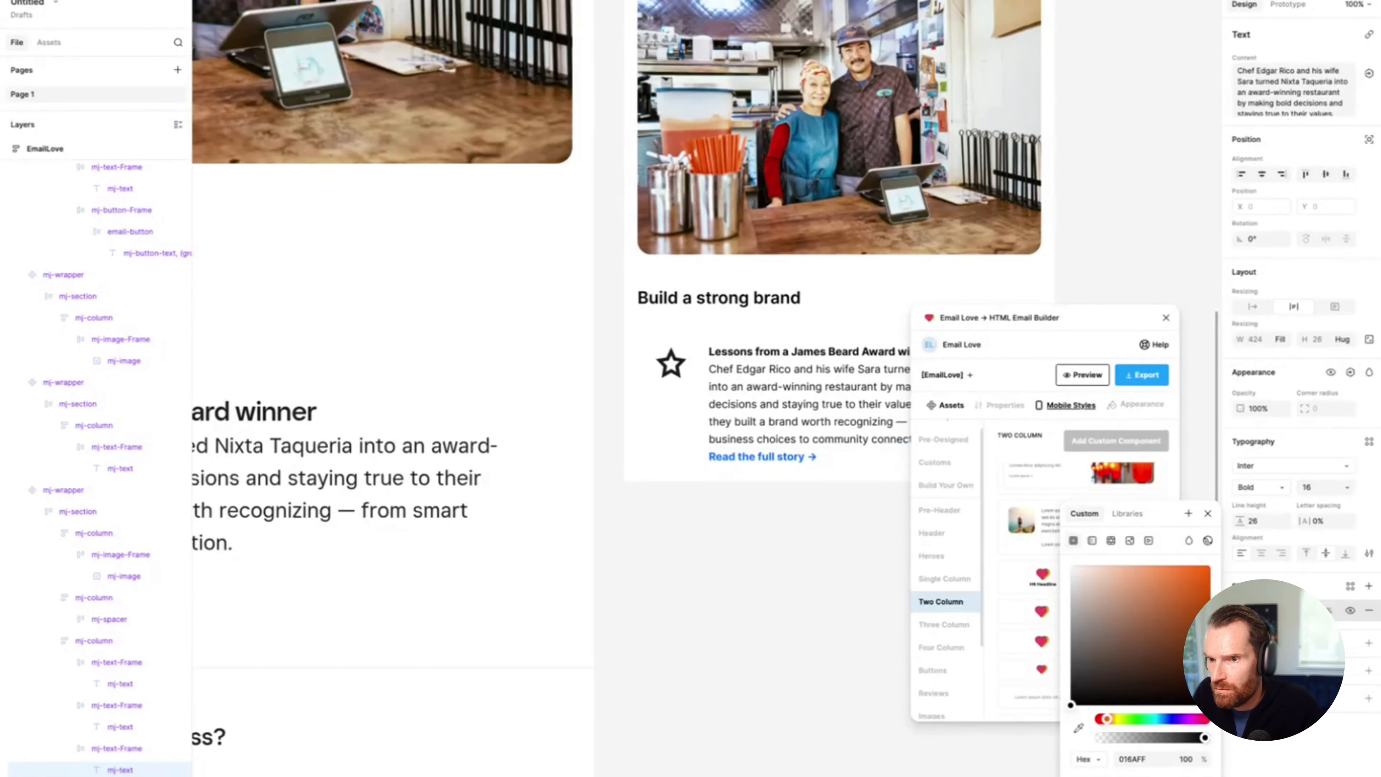
left_click(793, 602)
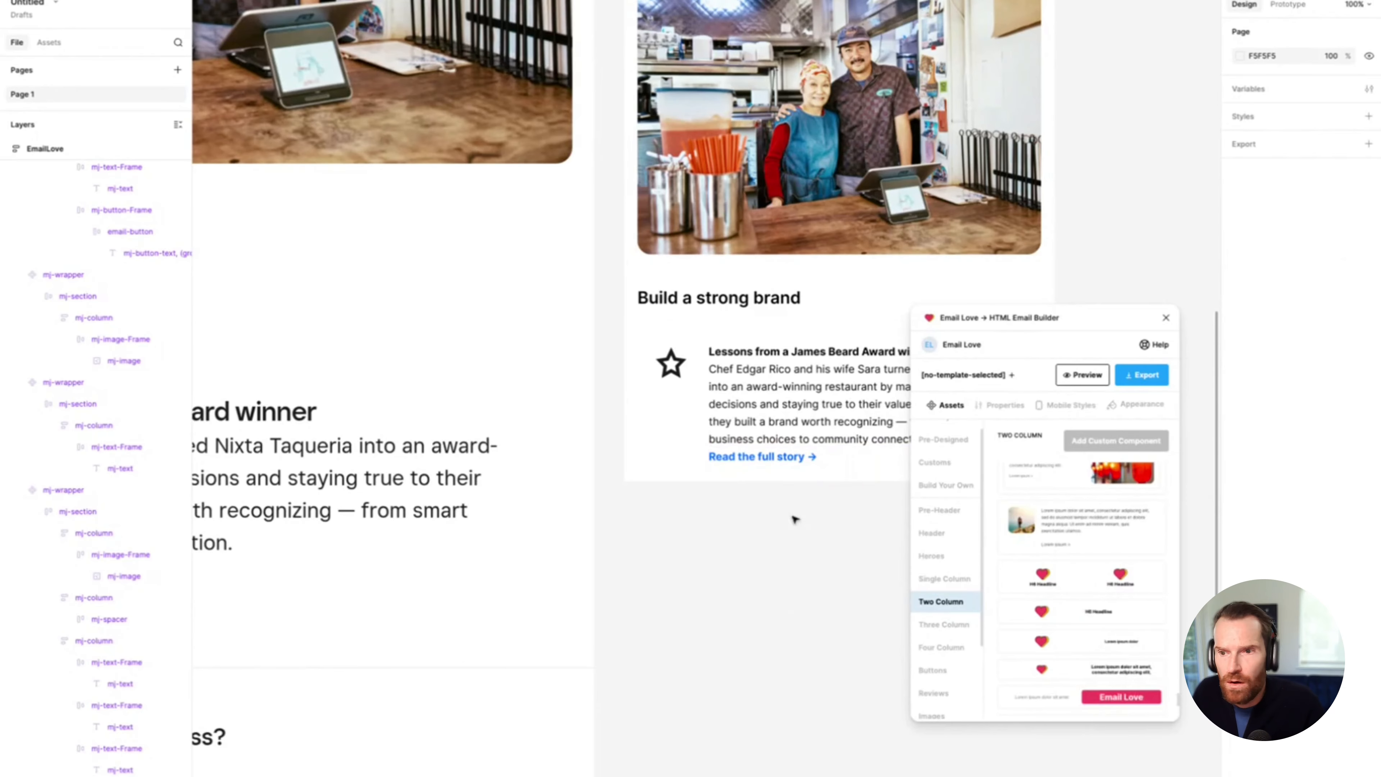
Step: Set the top padding of the "Read the full story →" text frame to 15
left_click(845, 458)
double_click(845, 458)
double_click(845, 459)
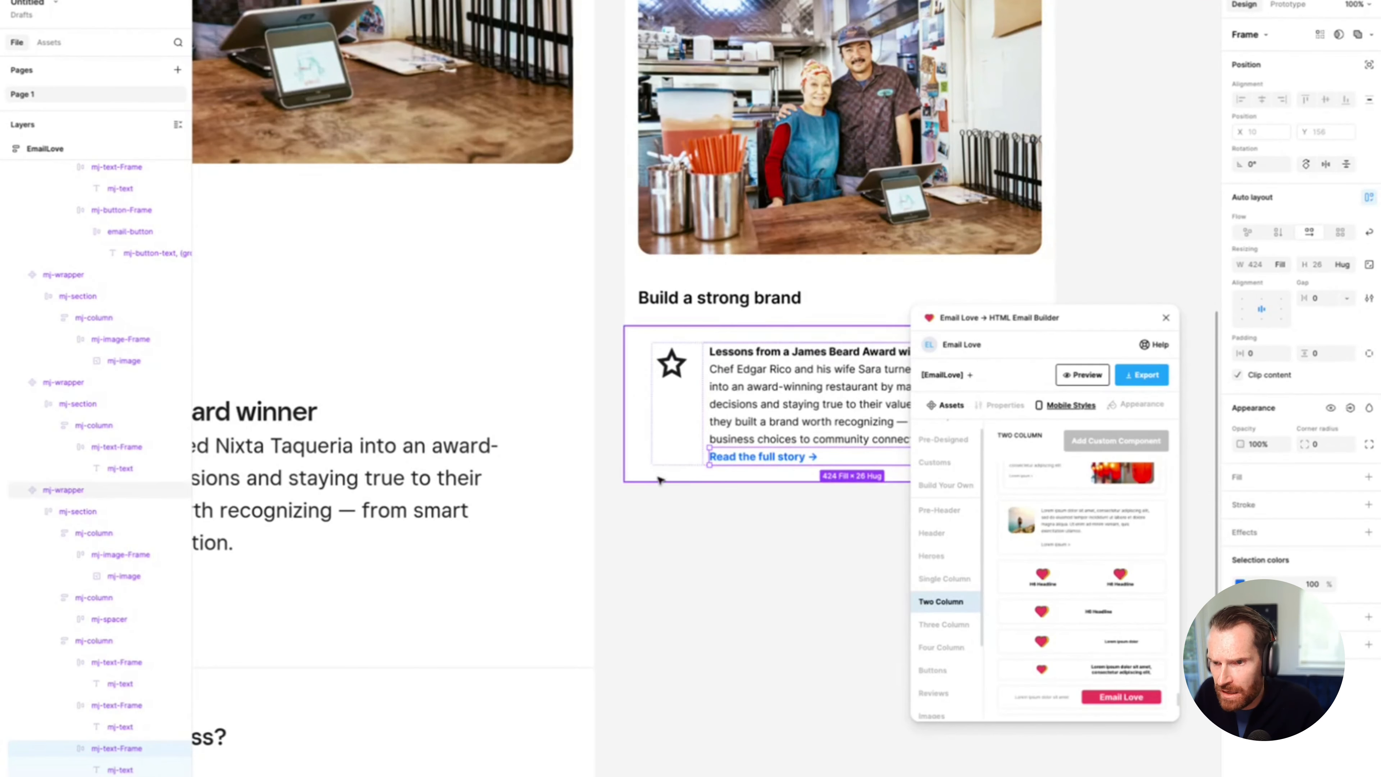
scroll(659, 480, "right", 3)
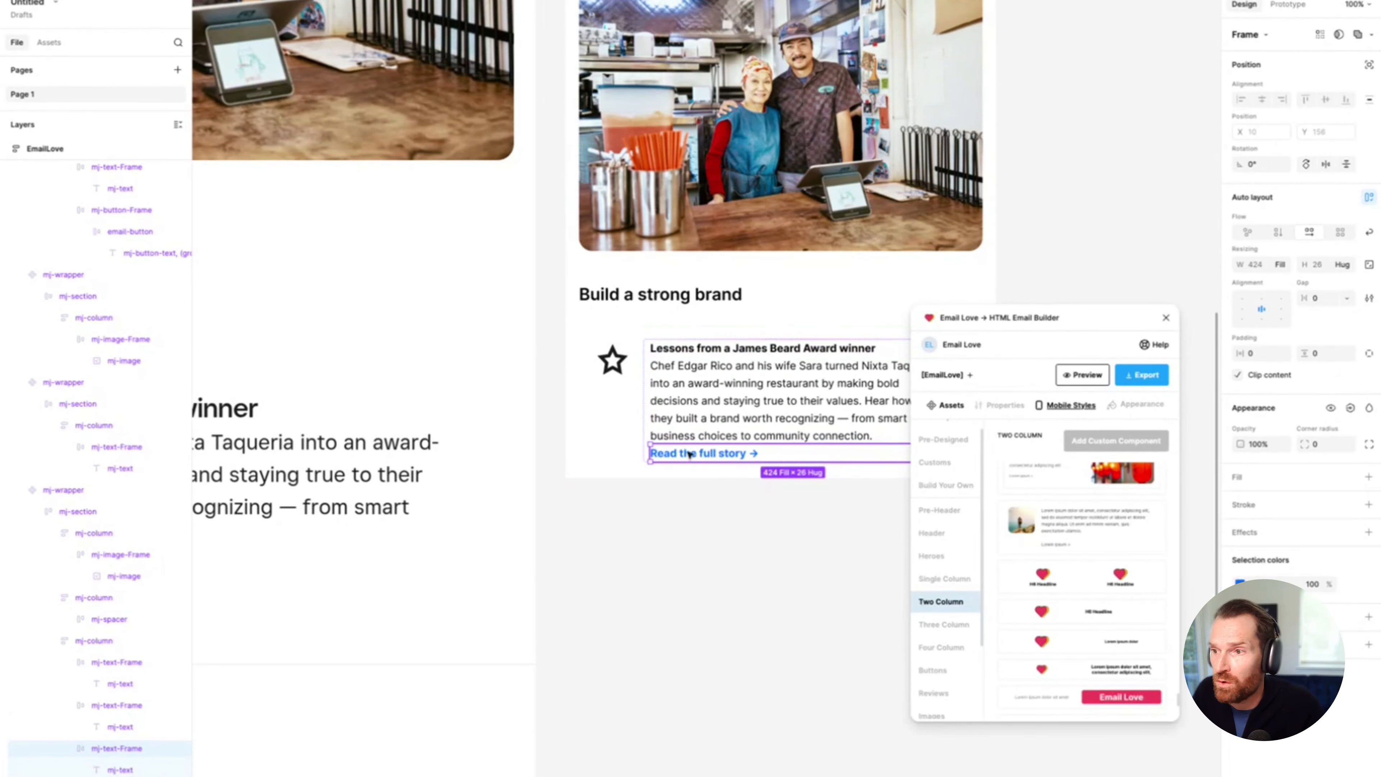
scroll(721, 456, "left", 5)
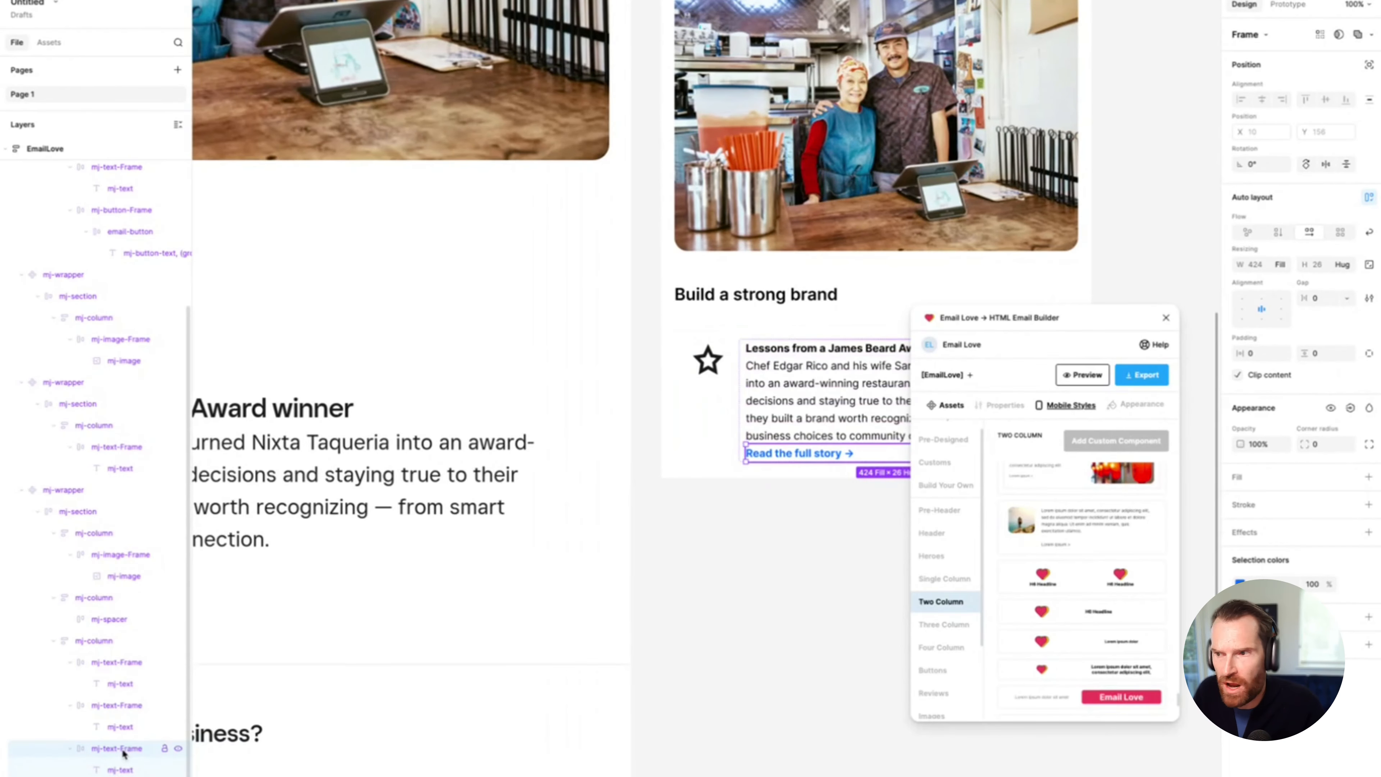
left_click(1370, 353)
left_click(1334, 356)
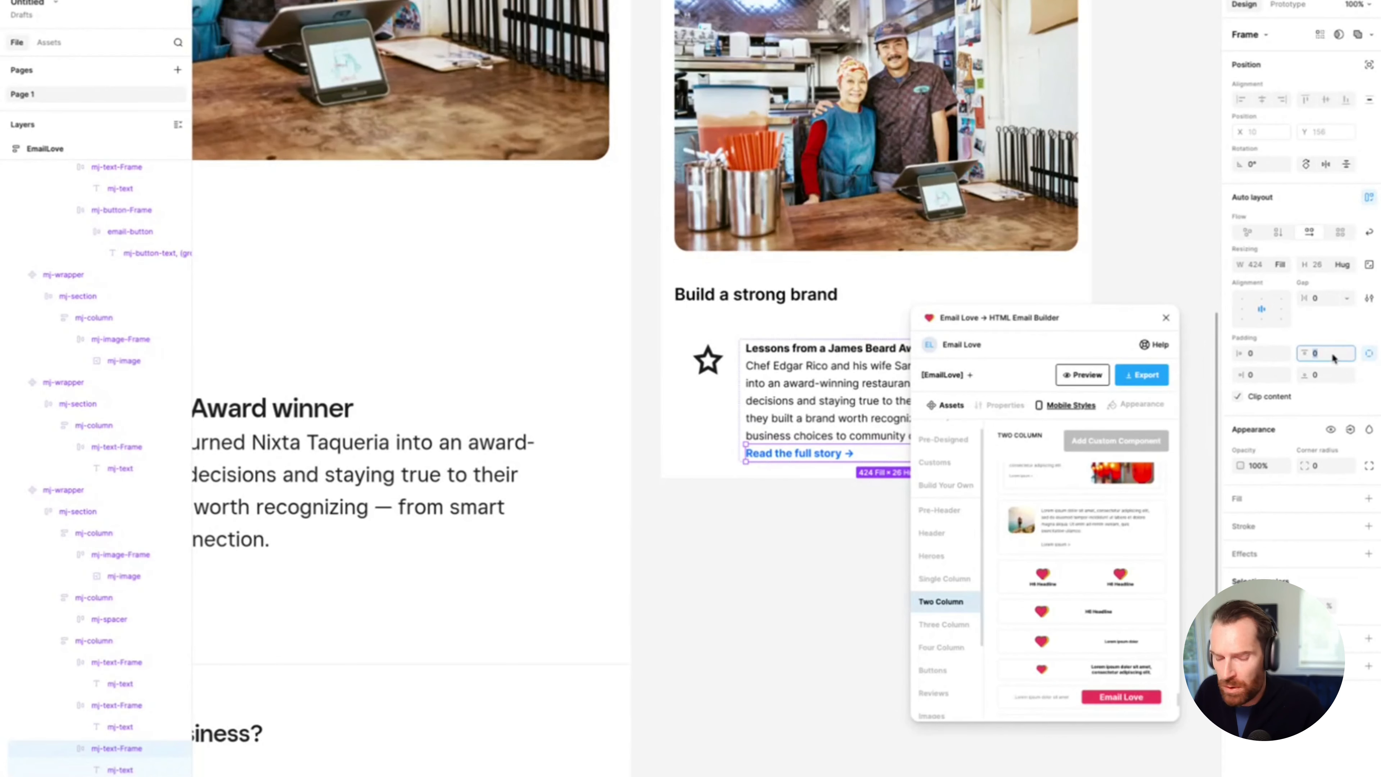
key("Return")
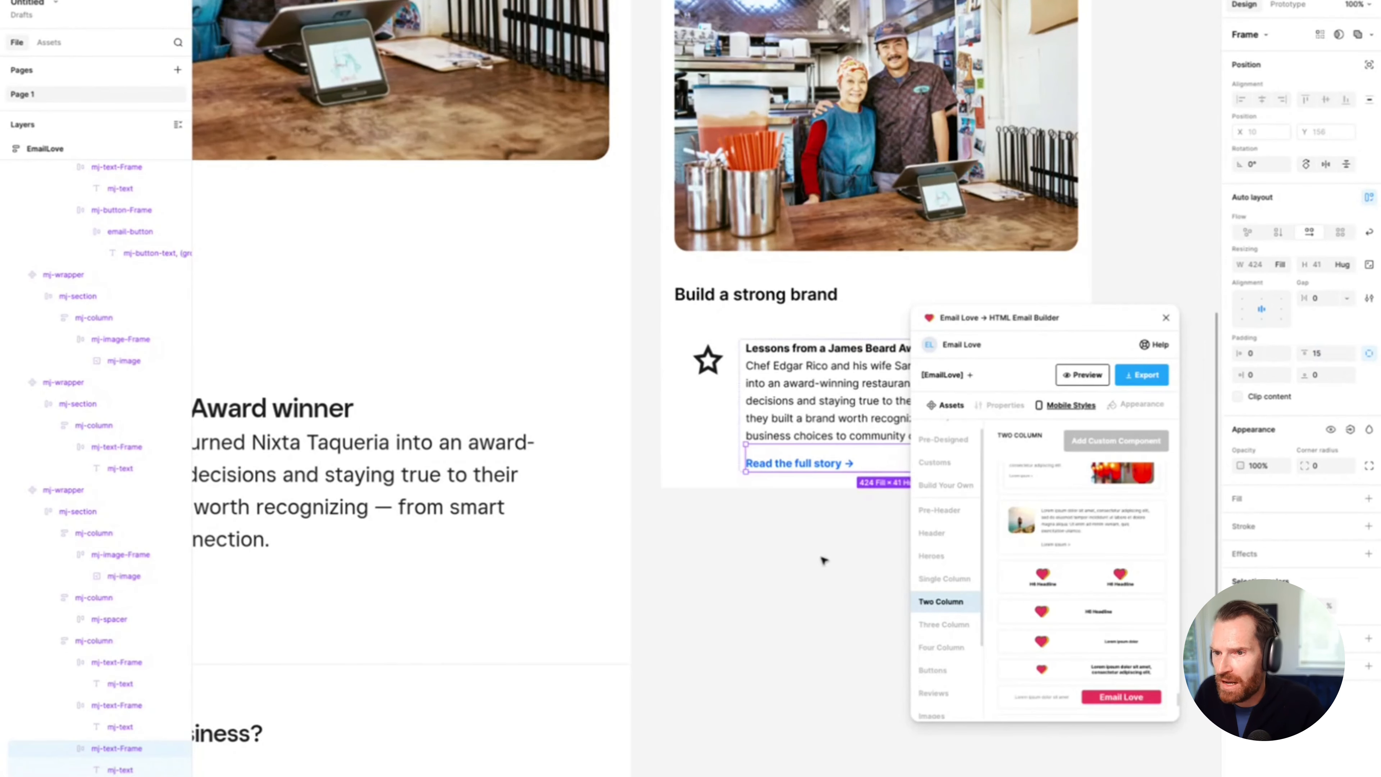
left_click(823, 560)
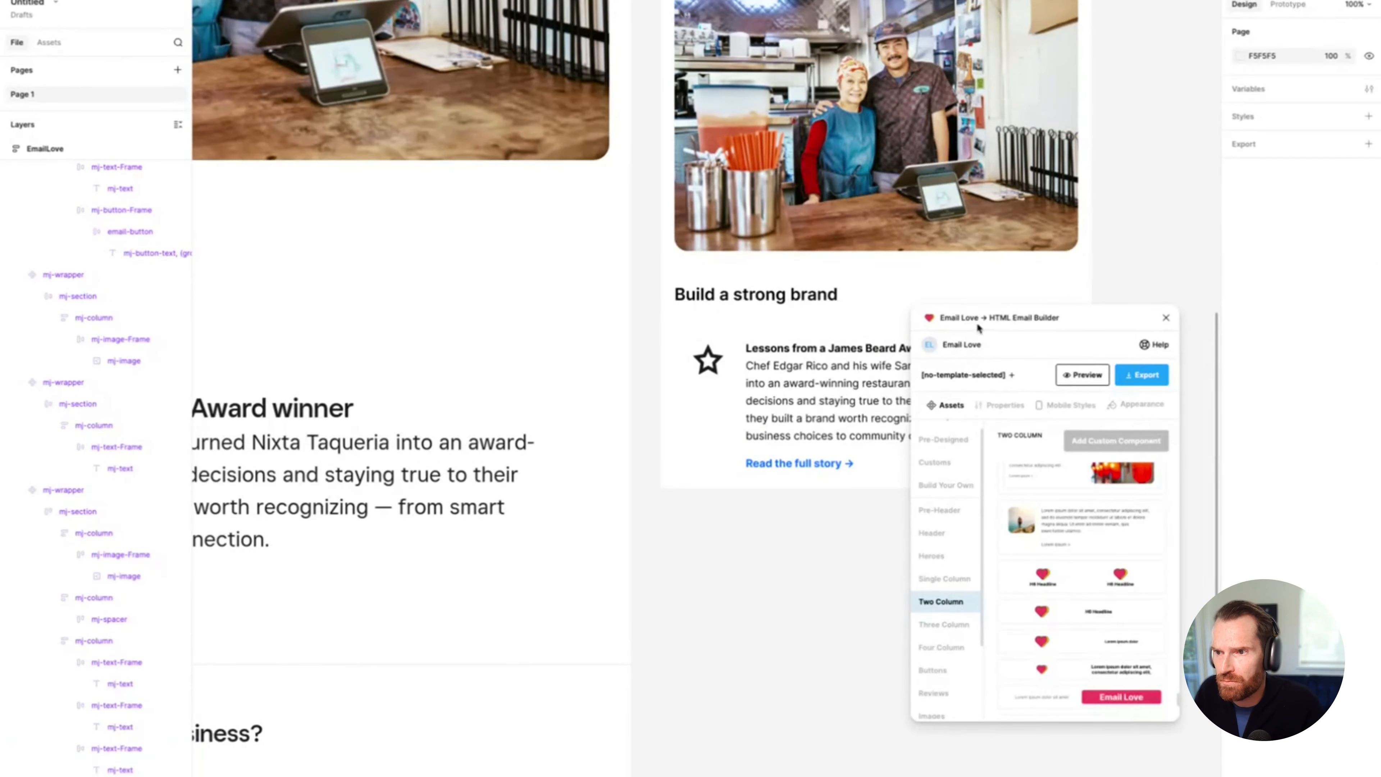
Step: Move the plugin window clear of the email and examine the sizing of the two-column section and its text column
left_click_drag(994, 313, 1149, 261)
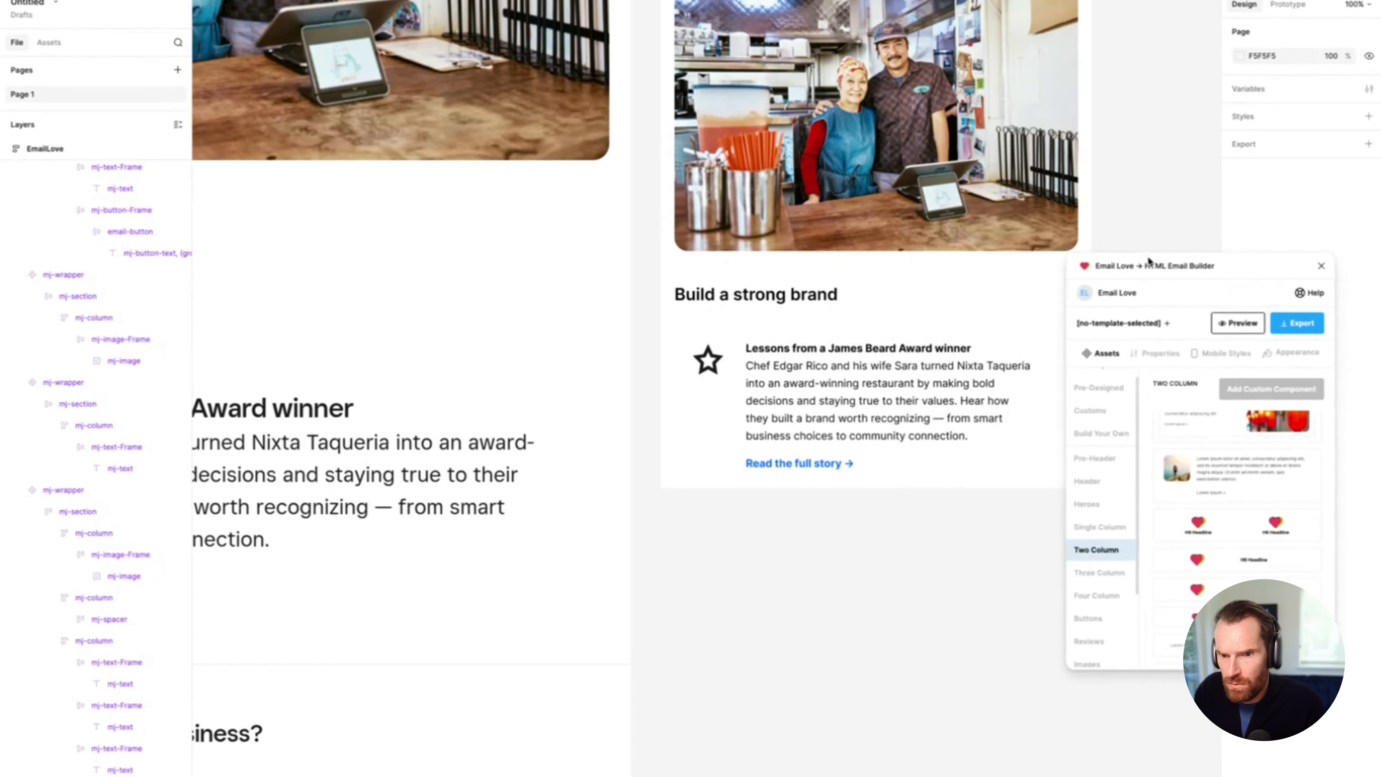
key("ctrl+minus")
left_click(866, 404)
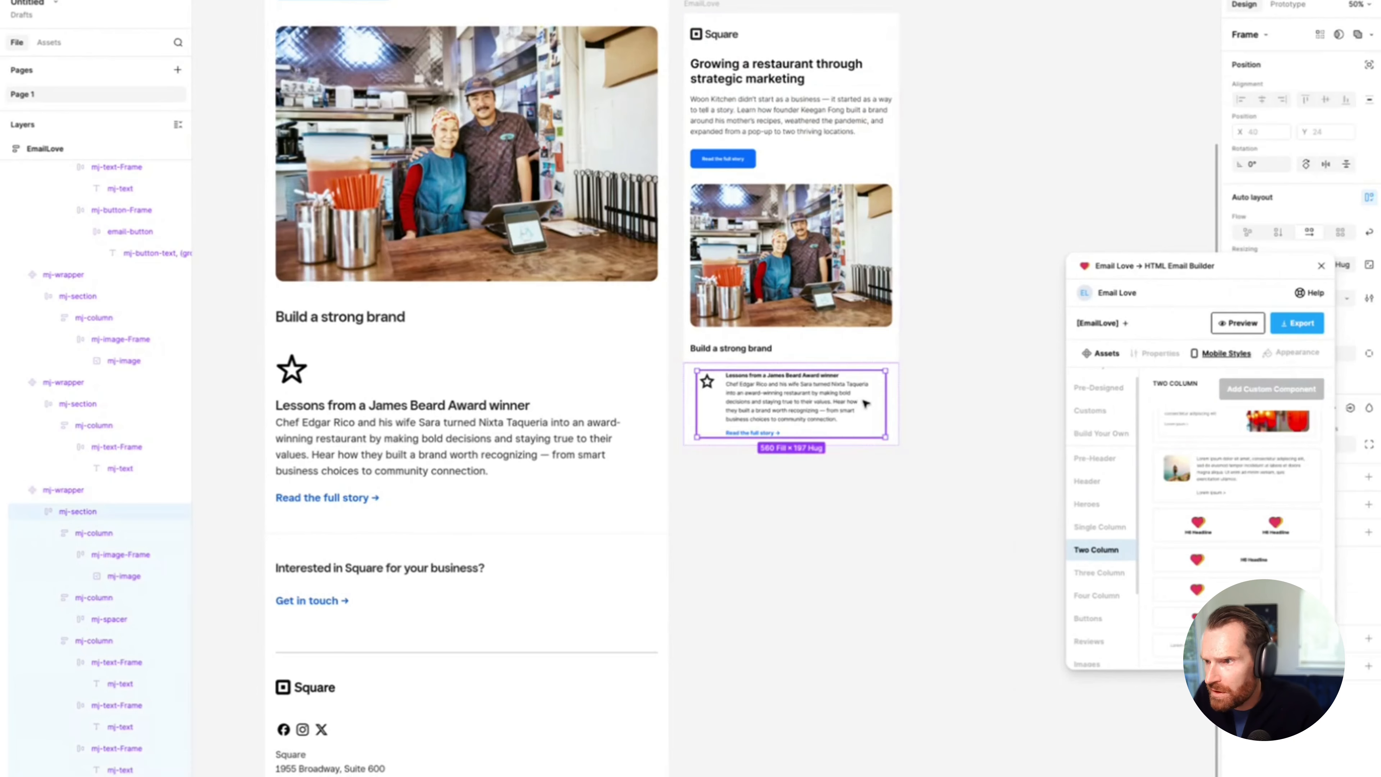
left_click_drag(1145, 272, 996, 204)
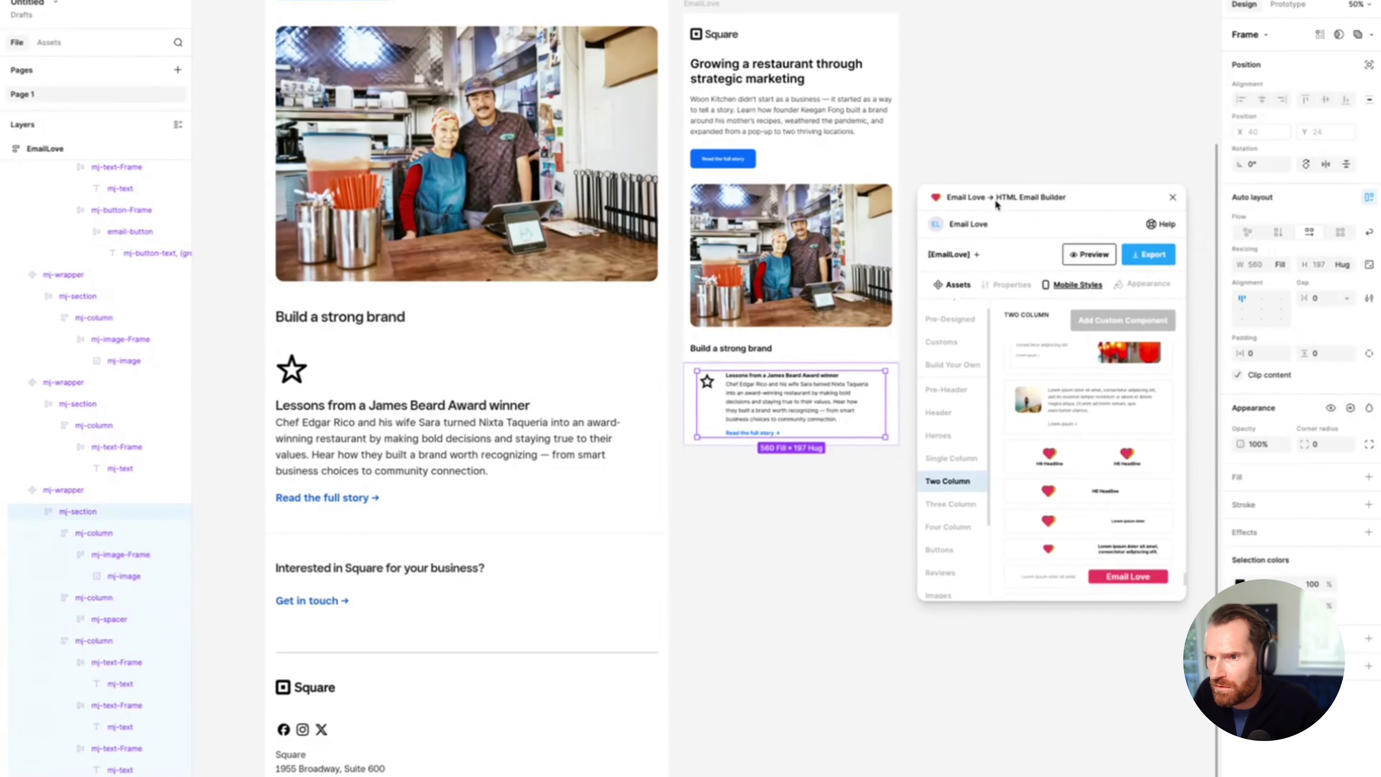
double_click(832, 403)
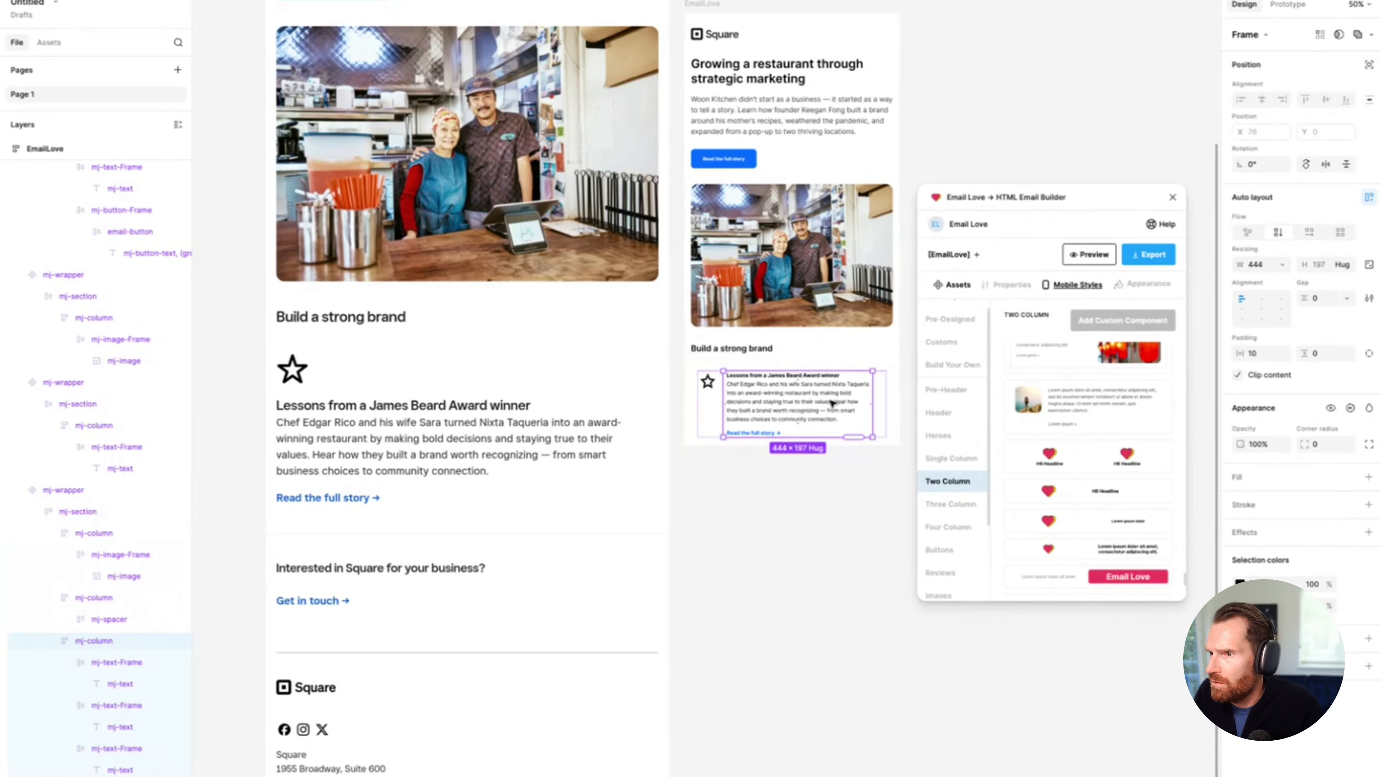
double_click(833, 403)
scroll(833, 404, "left", 1)
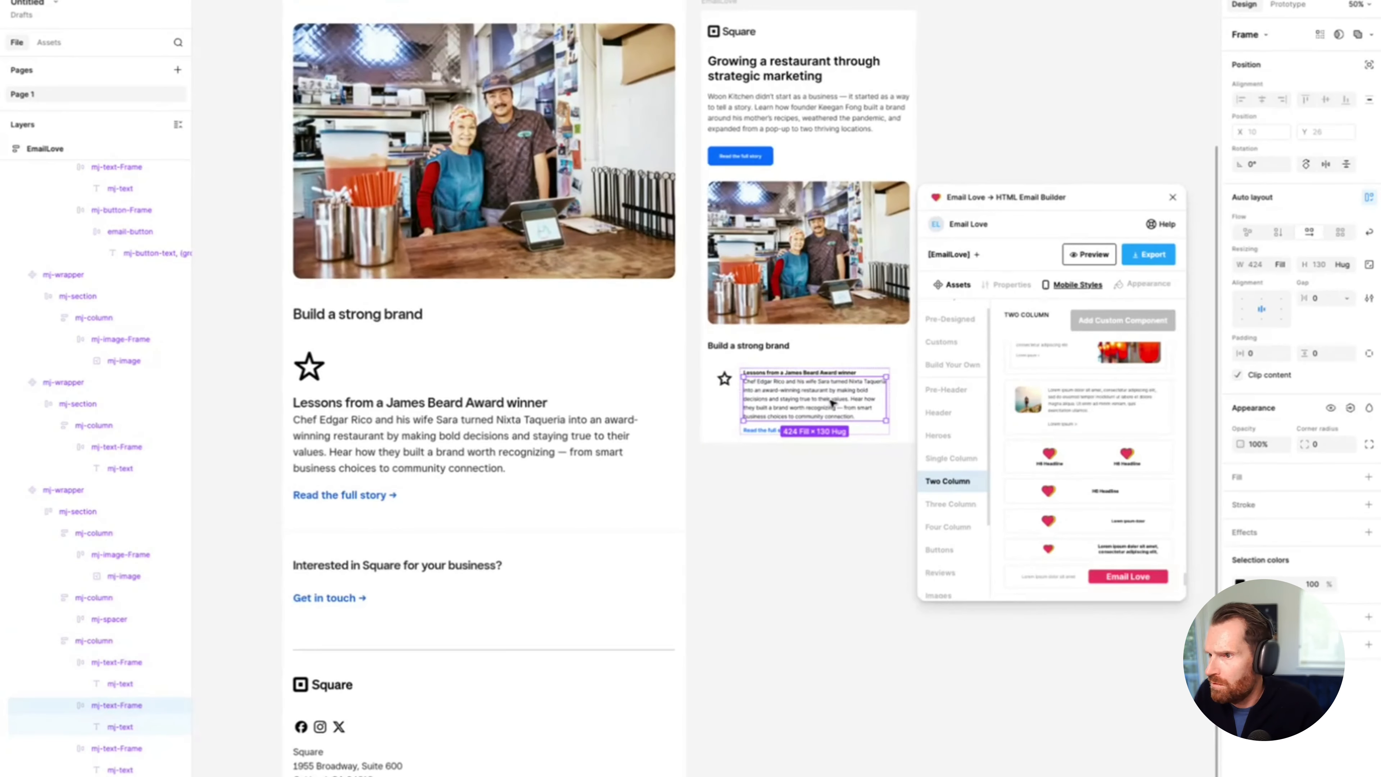
left_click(901, 372)
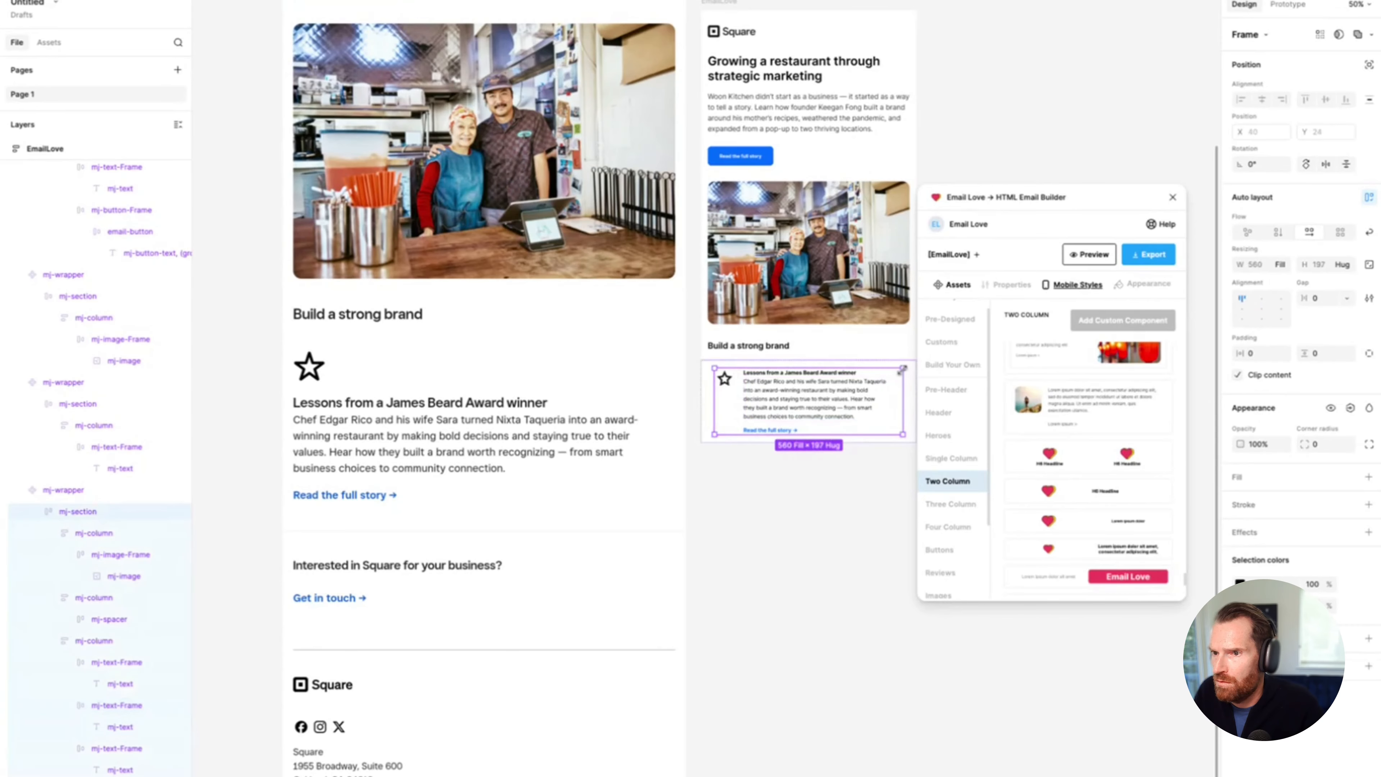
scroll(901, 370, "right", 2)
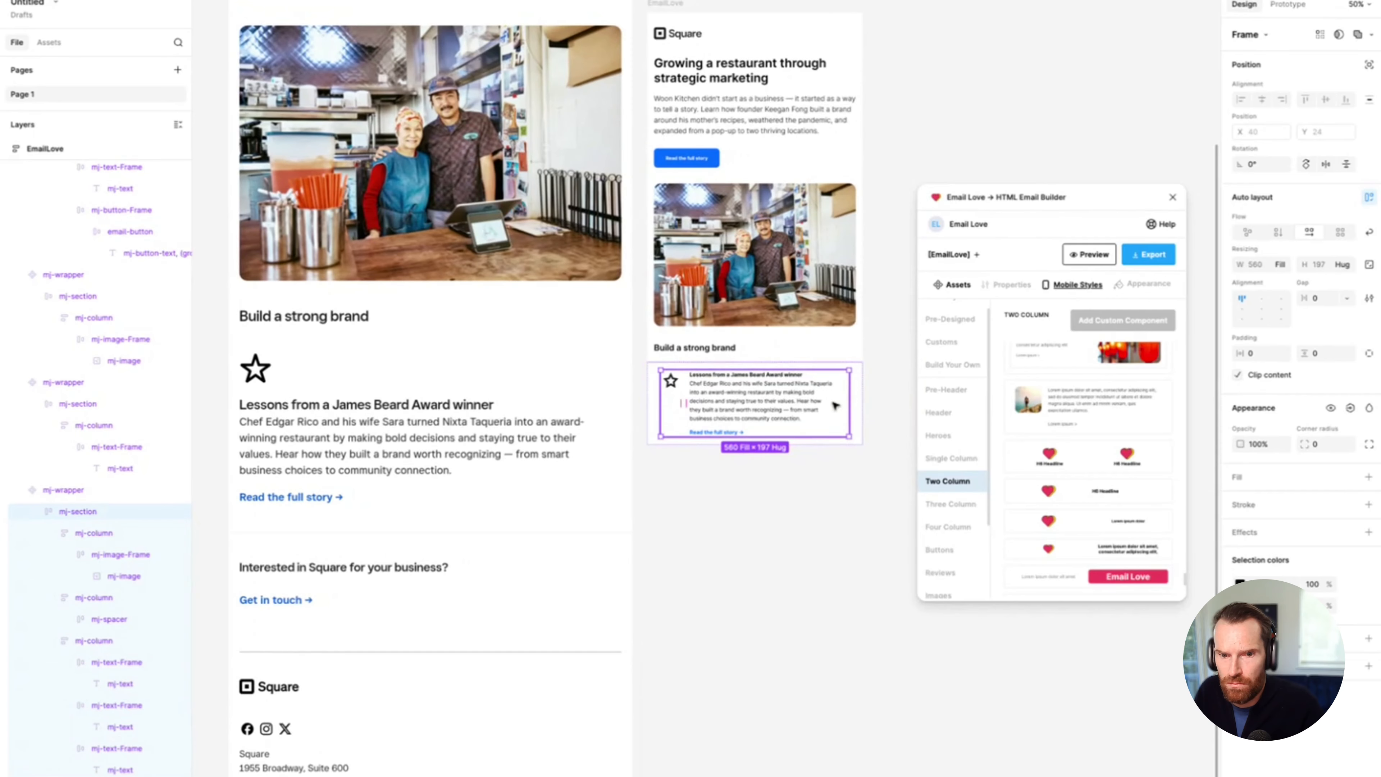
Step: Check the section's star and spacer columns, and widen the text column to the section's right edge
left_click(90, 533)
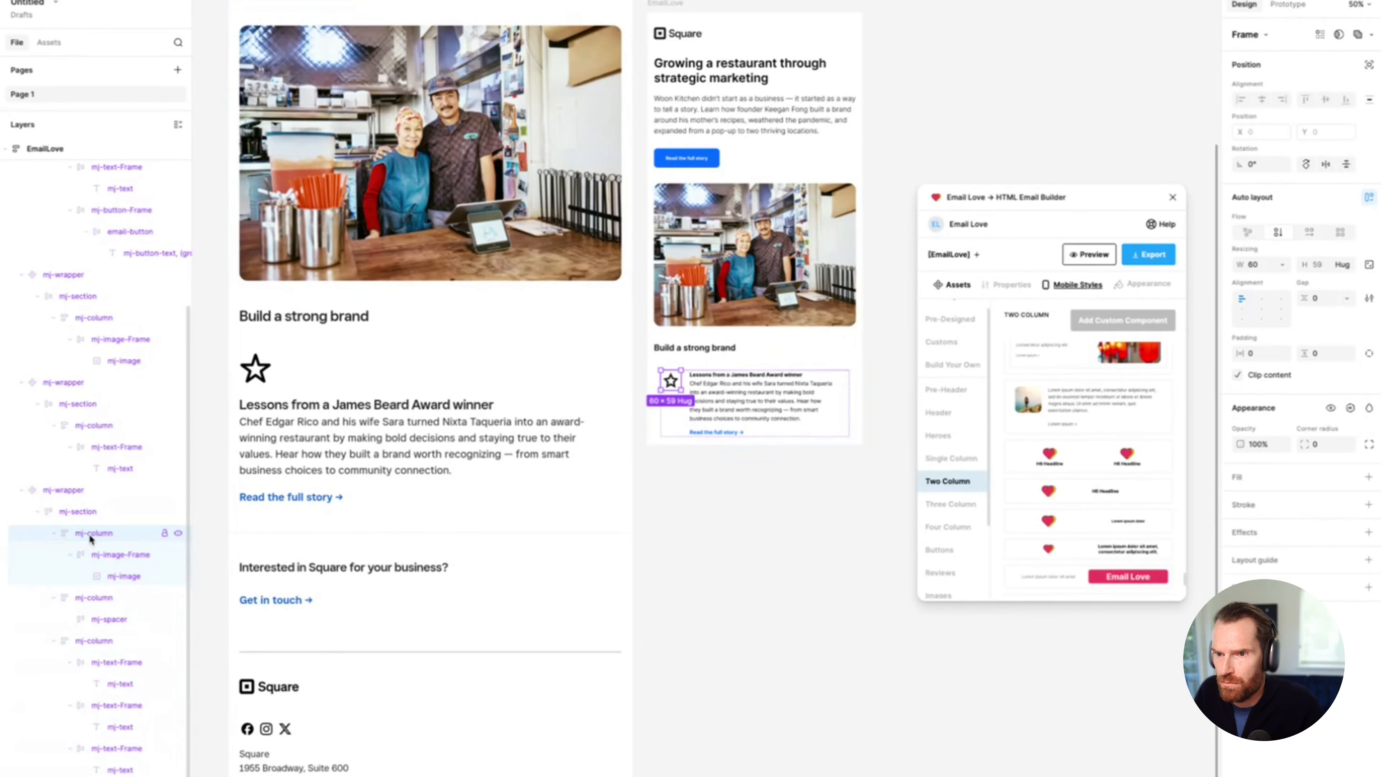
left_click(93, 597)
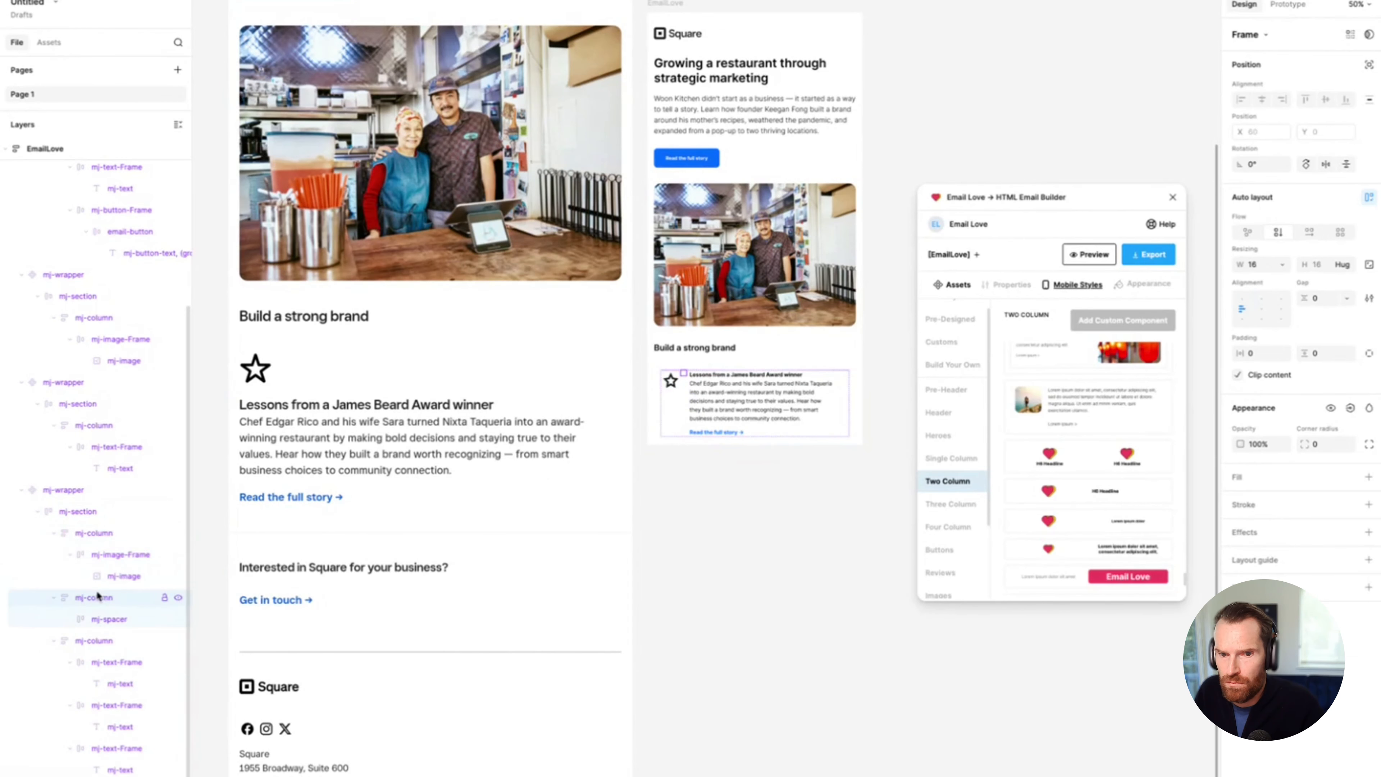
left_click(93, 620)
left_click(94, 641)
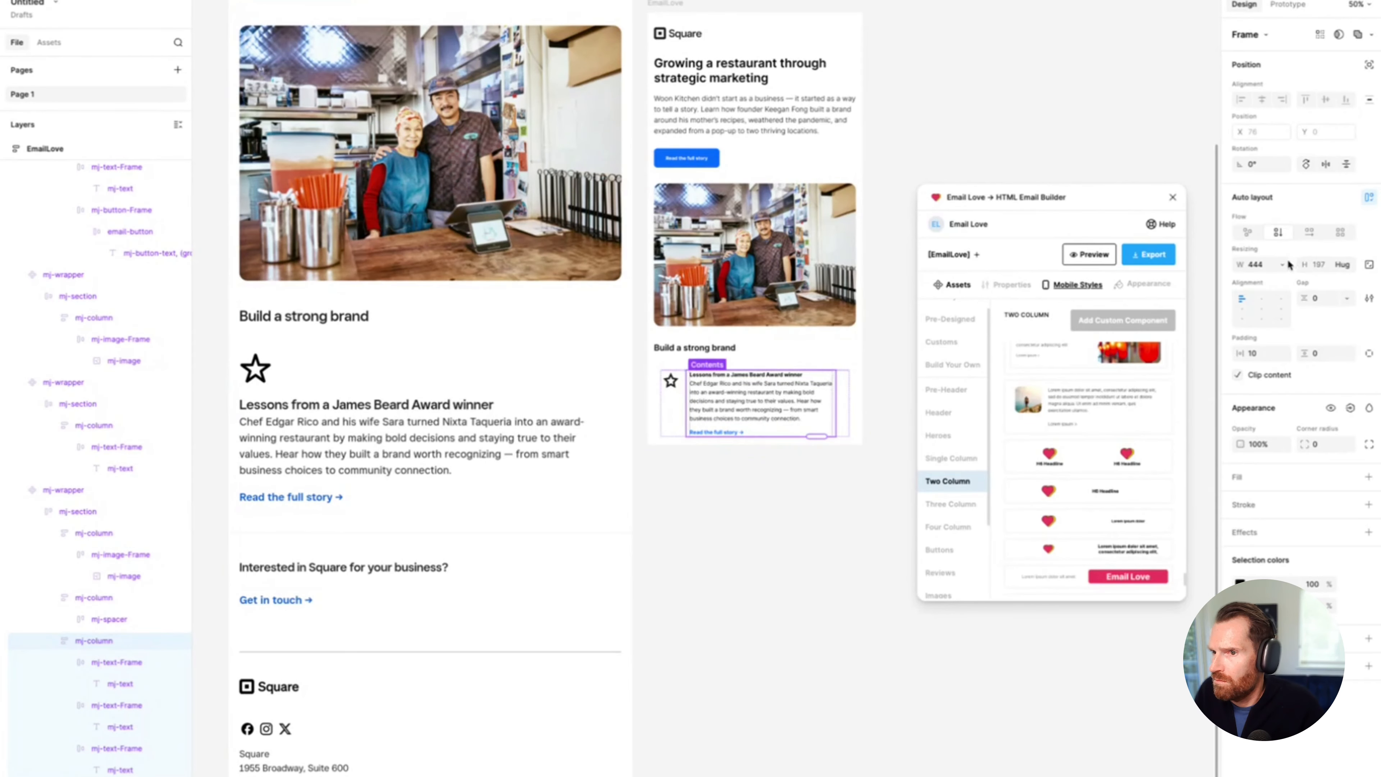
left_click_drag(834, 406, 849, 406)
left_click(834, 495)
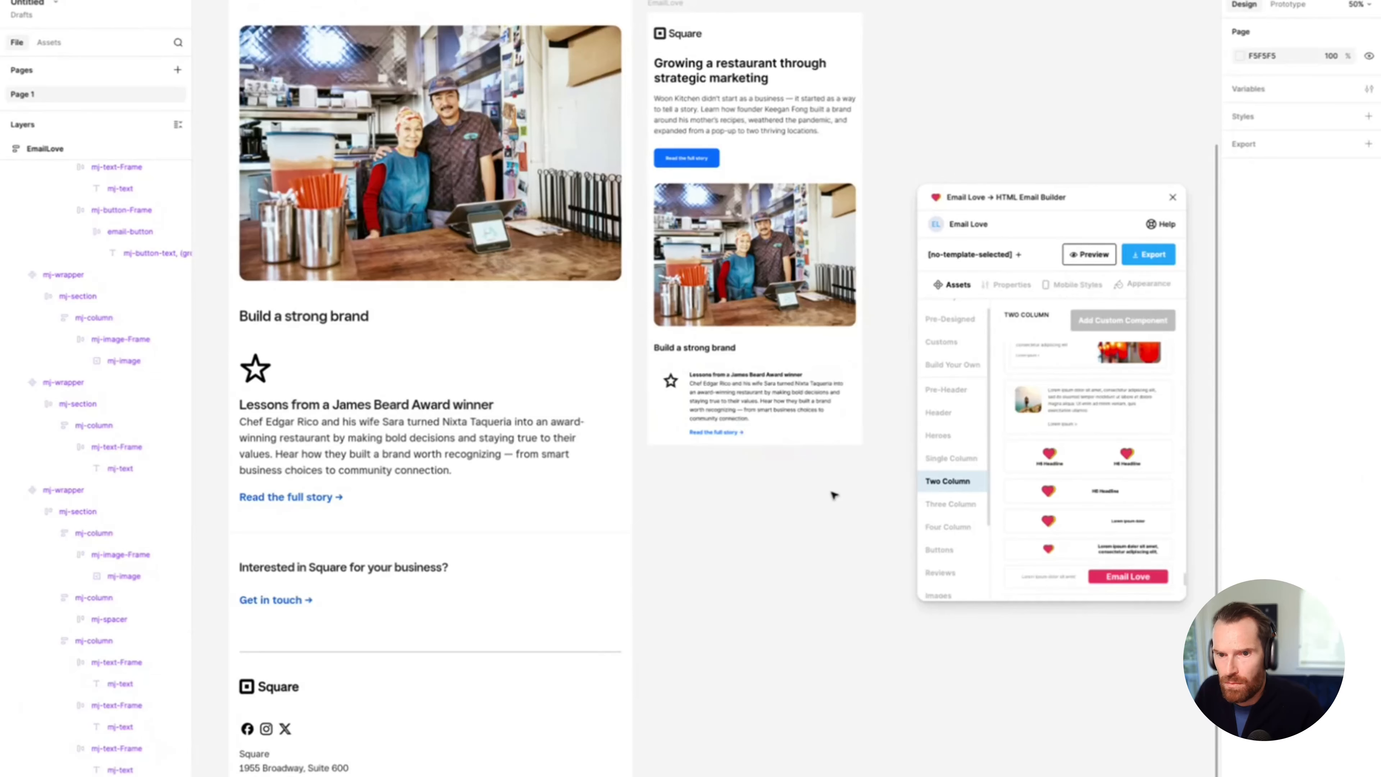
Step: Preview the EmailLove frame on desktop, check the star-and-text section, and return to the plugin's component library
scroll(793, 494, "down", 1)
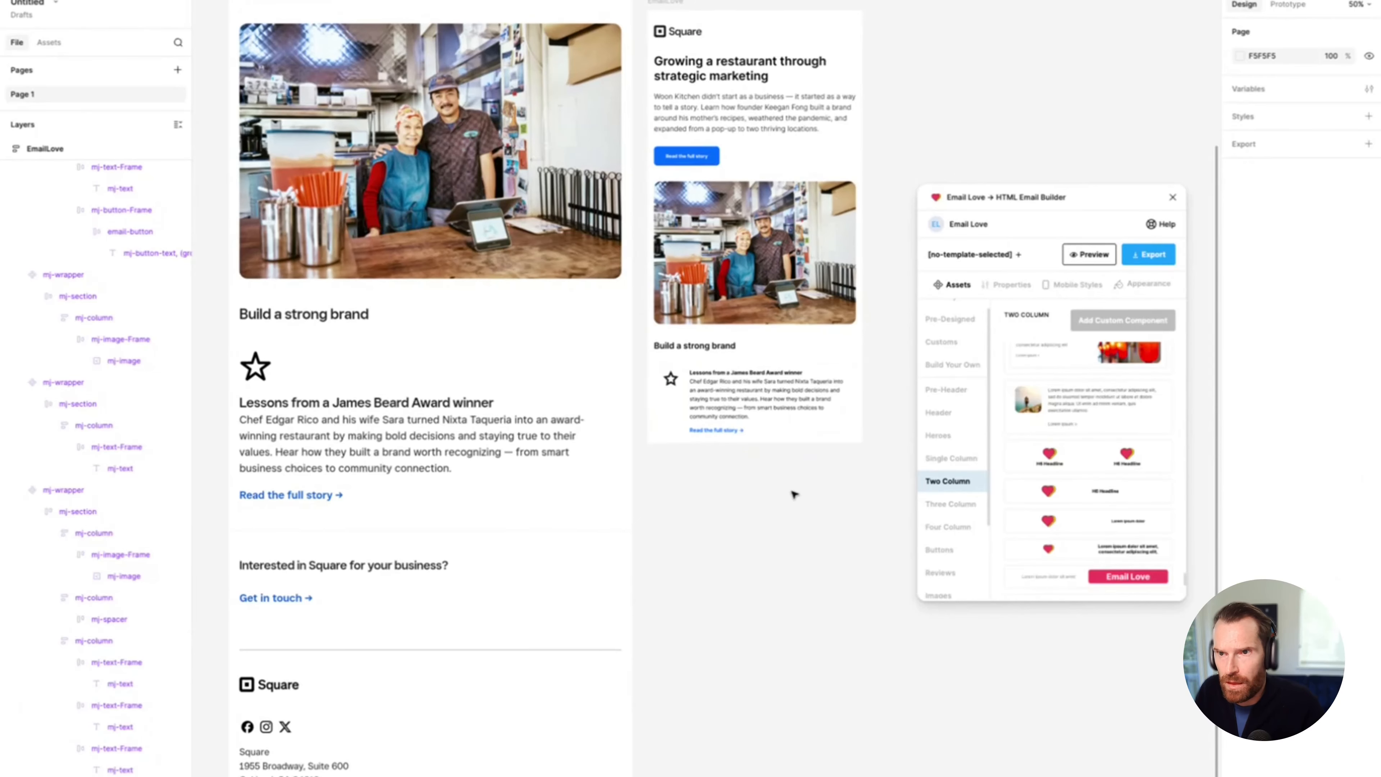
left_click(677, 5)
left_click(1090, 259)
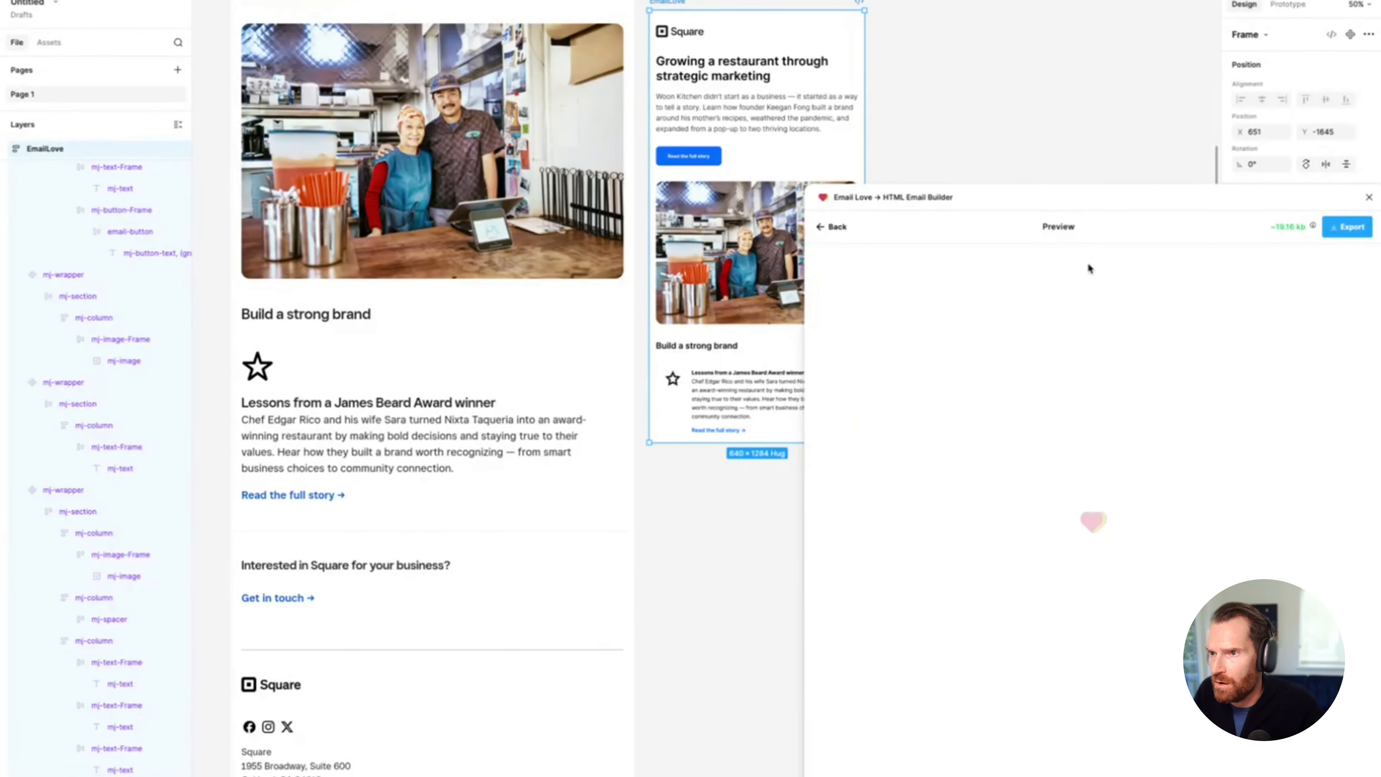
left_click_drag(1086, 205, 1049, 10)
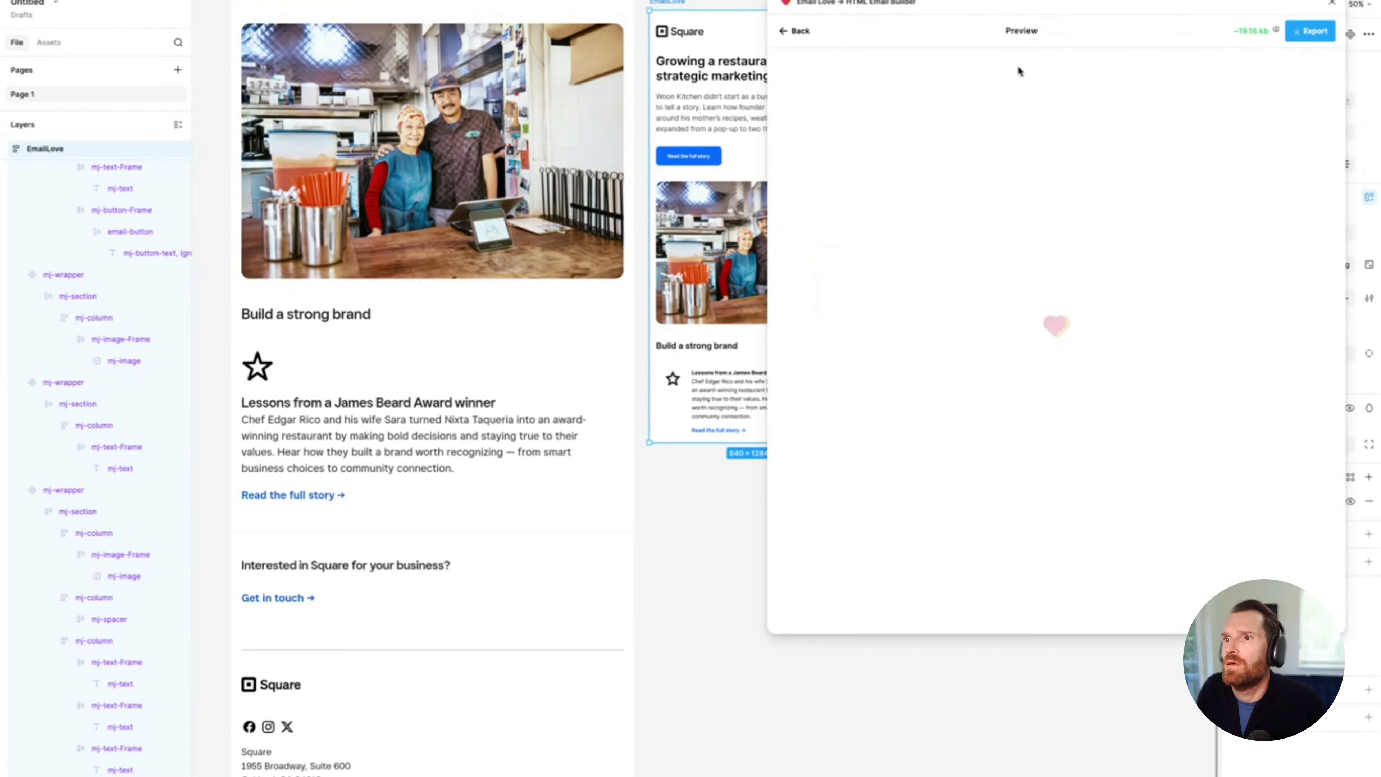
scroll(985, 212, "down", 8)
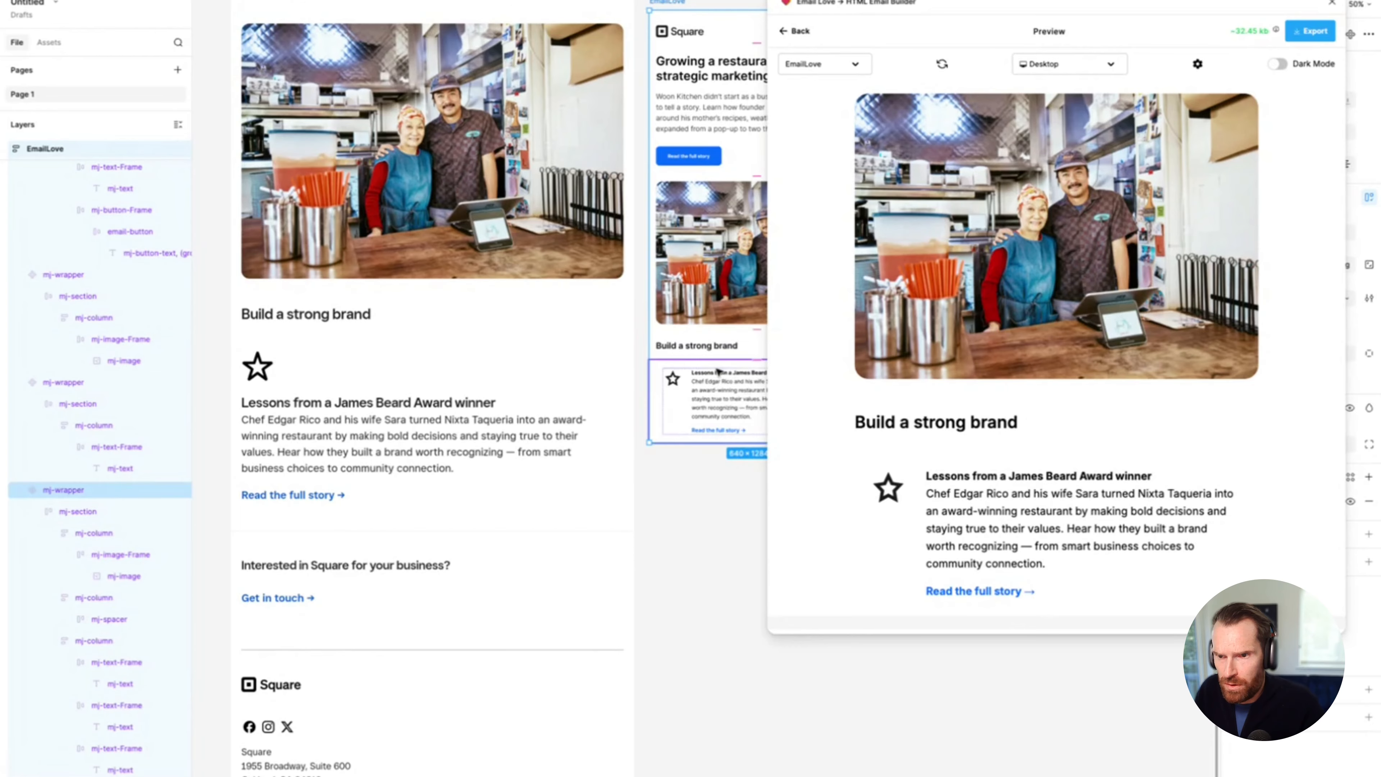
left_click(795, 30)
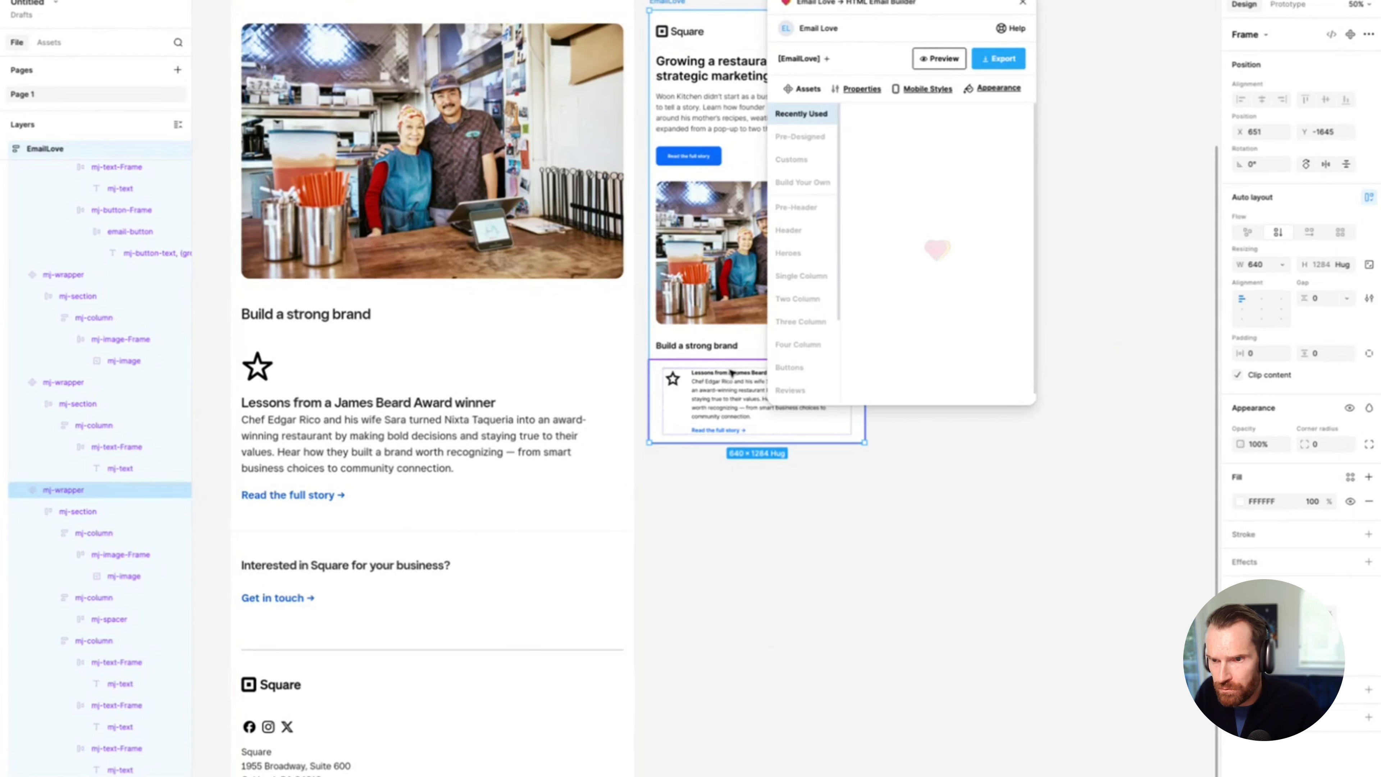
Step: Set the top padding of the star-and-text section's wrapper to 5, using individual side paddings
left_click(733, 376)
left_click(1369, 377)
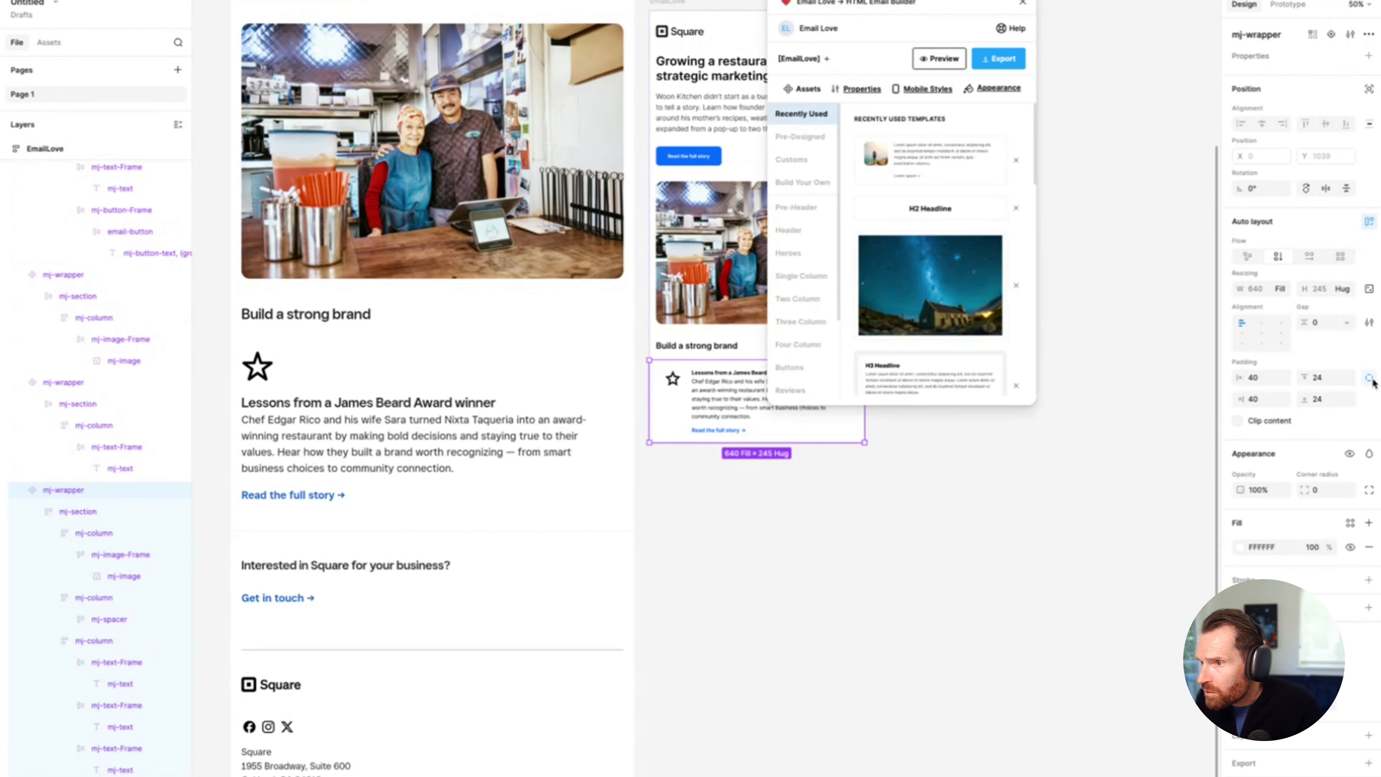
left_click(1327, 377)
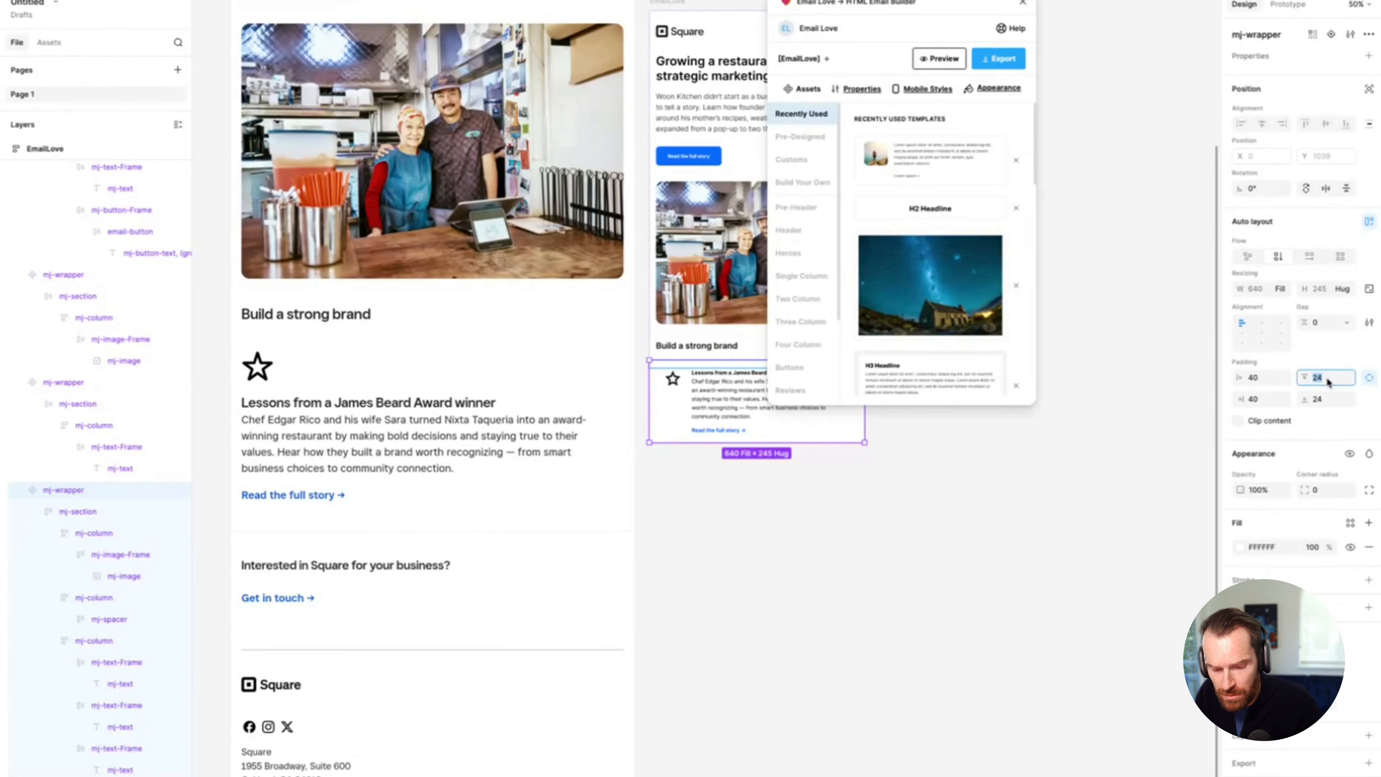
type("5")
key("Return")
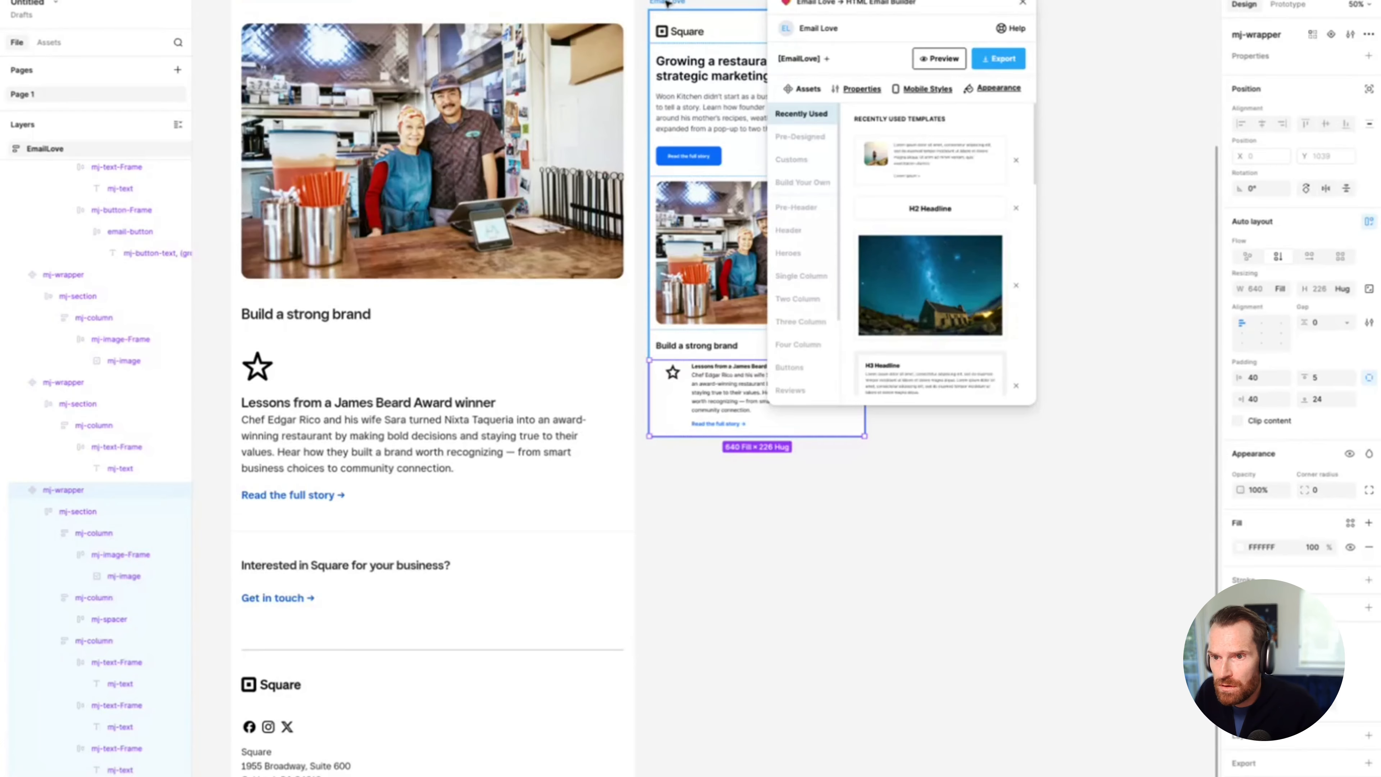
Step: Set both the left and right padding of the star-and-text section's wrapper to 20
double_click(672, 375)
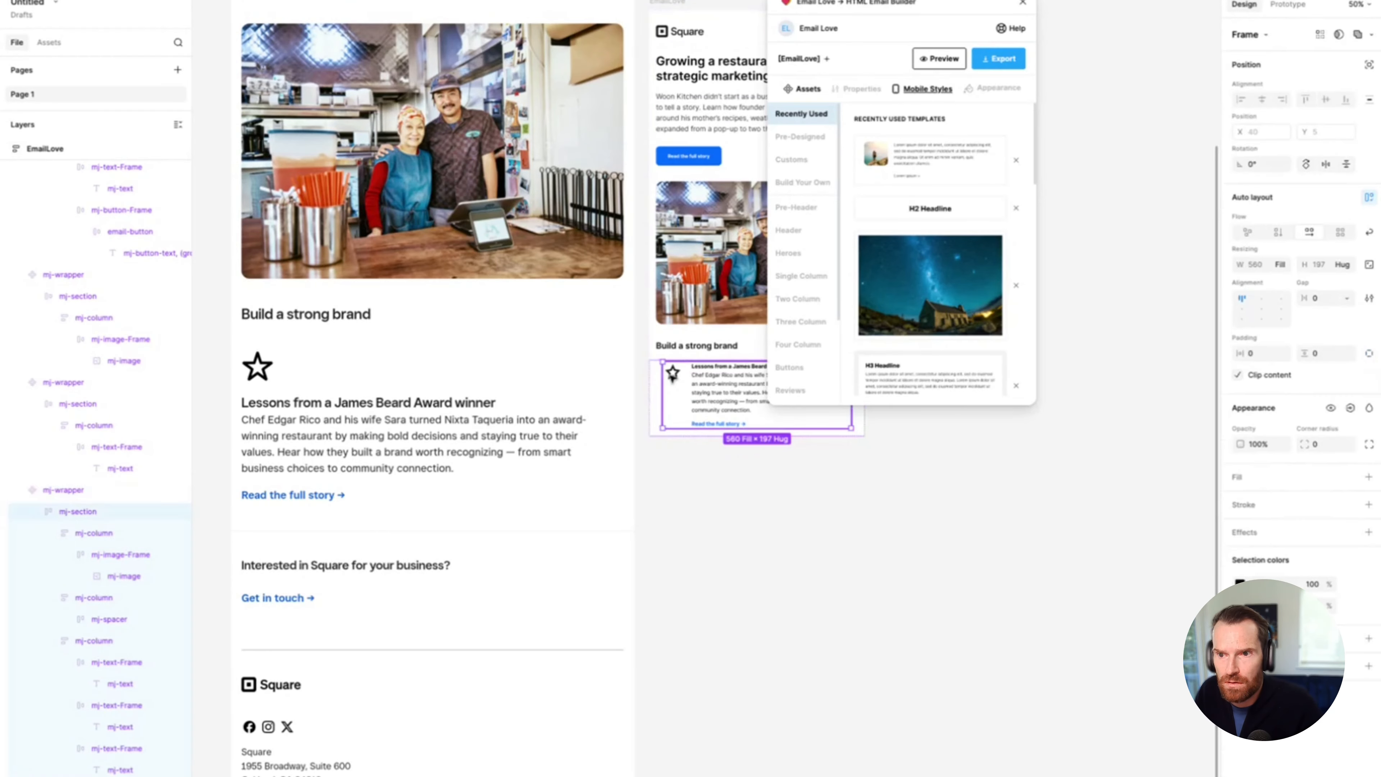
left_click(657, 382)
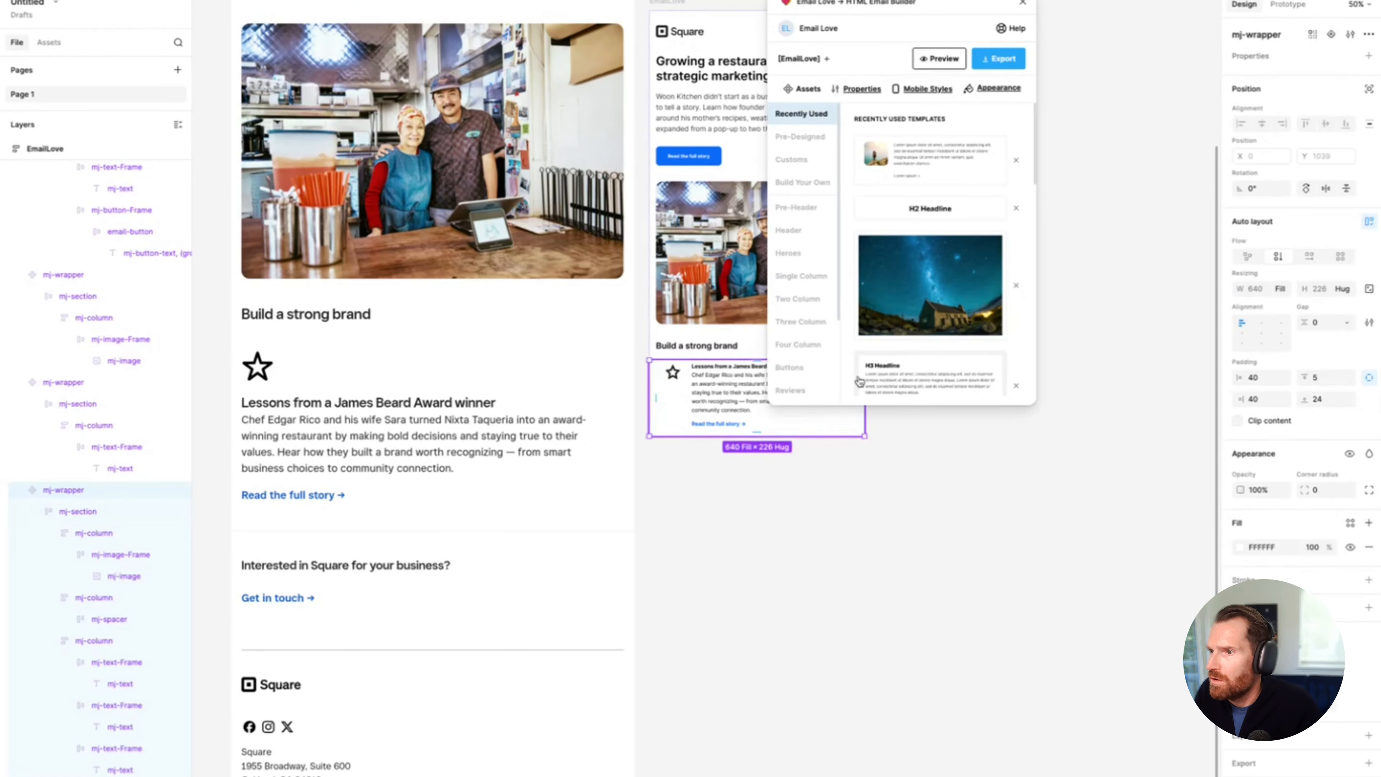
left_click(1263, 381)
type("20")
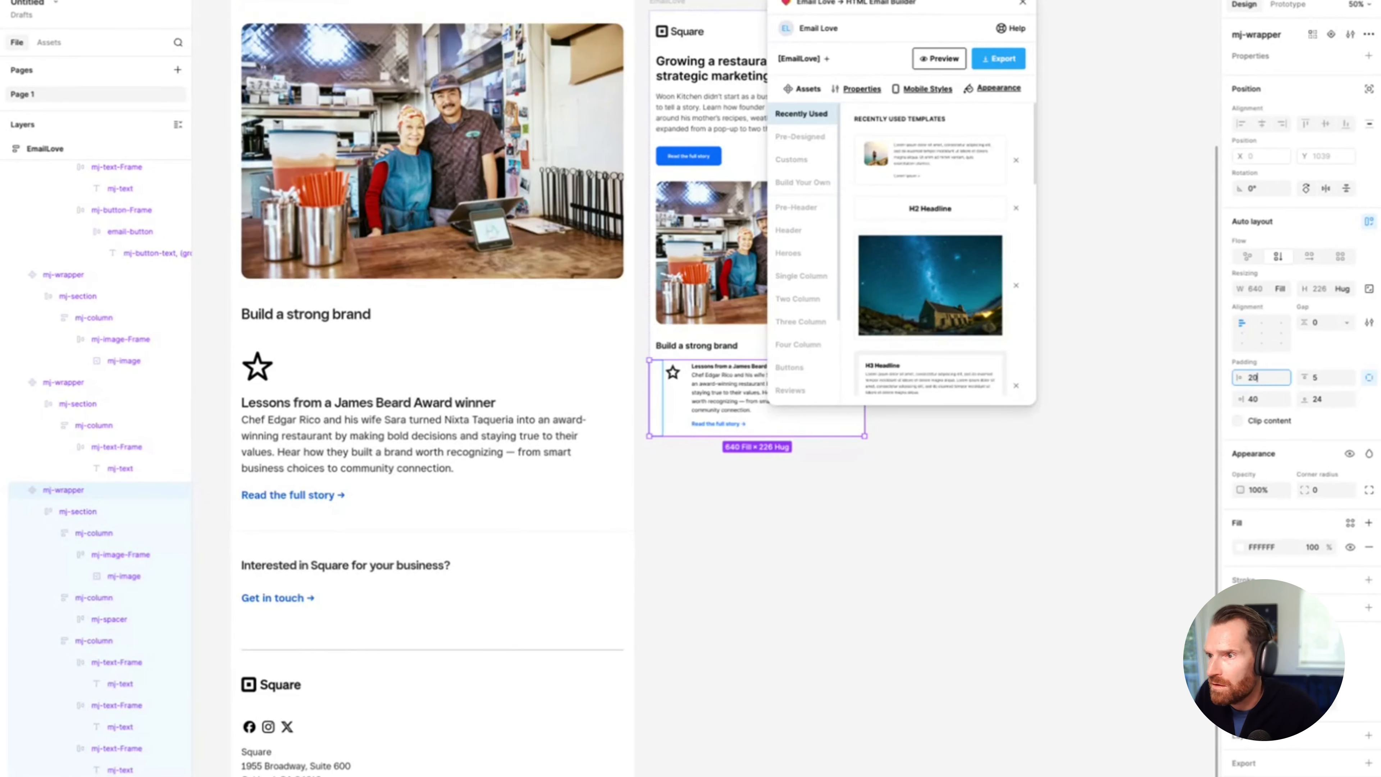
left_click(1261, 397)
type("2")
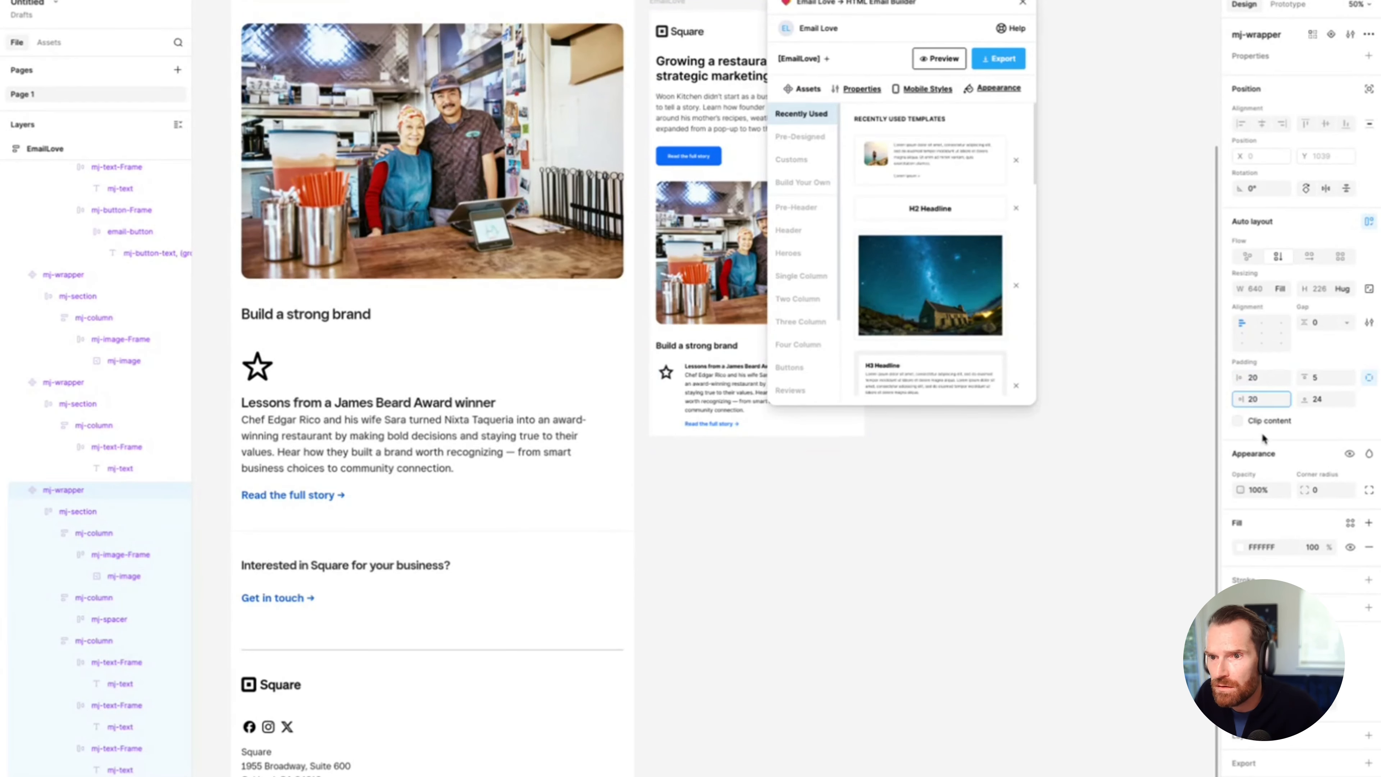
key("Return")
left_click(830, 555)
Step: Preview the EmailLove frame on desktop and compare the star-and-text section's spacing with the design on the canvas
left_click(668, 2)
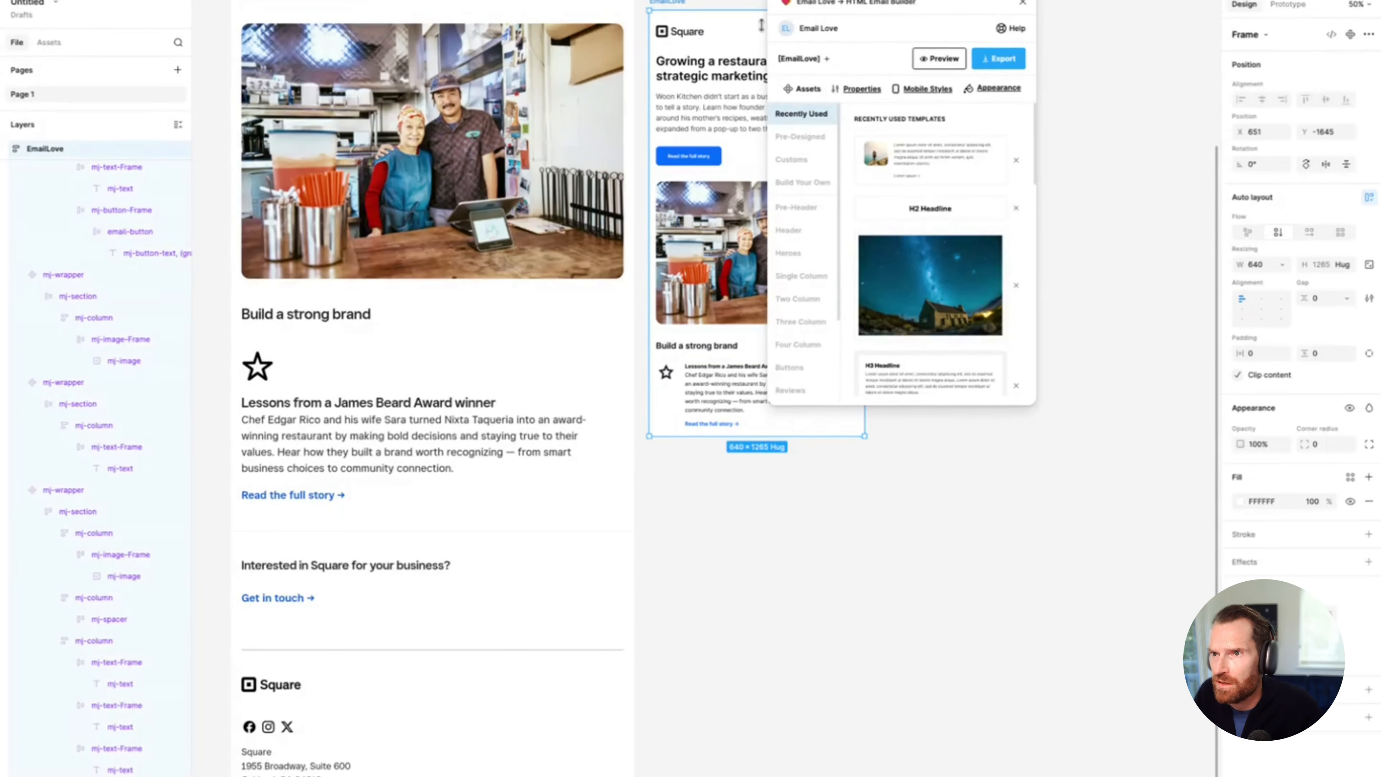
left_click(933, 58)
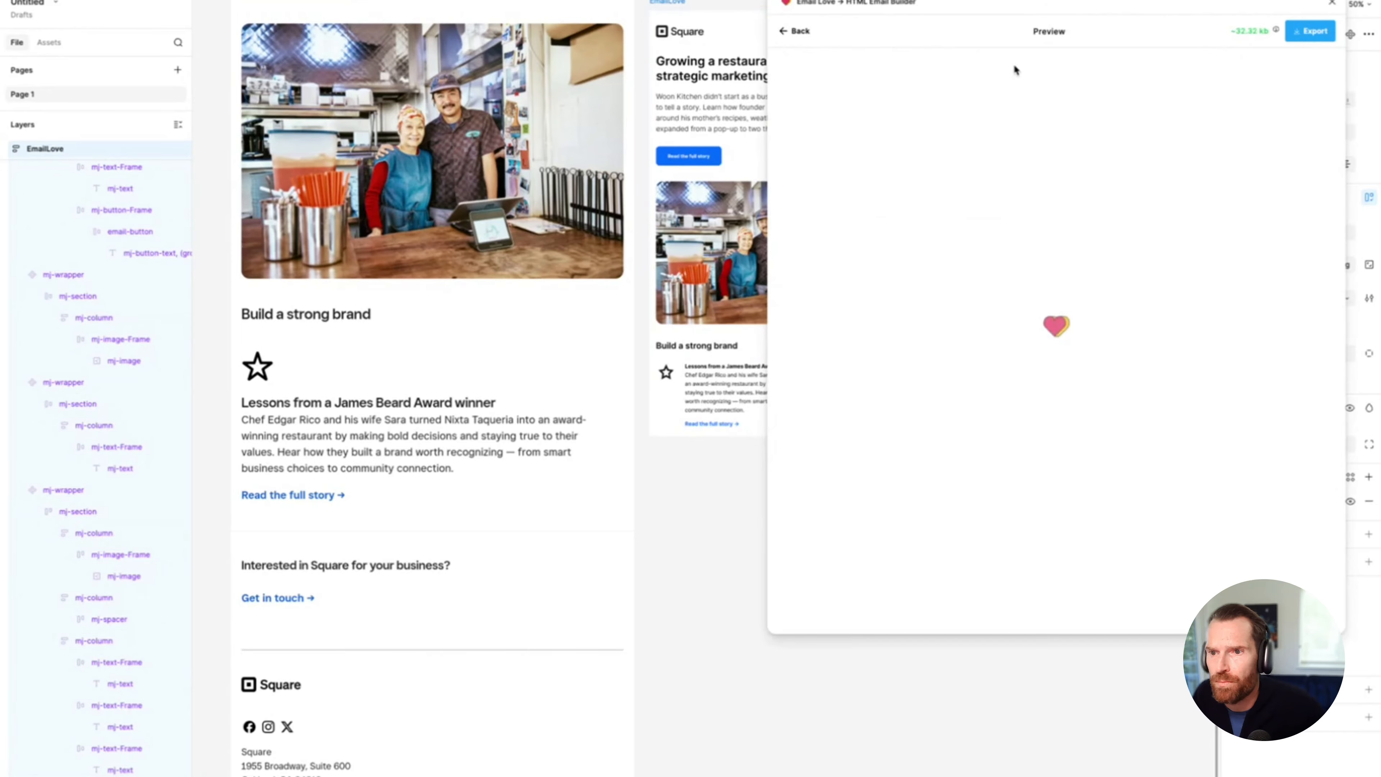
scroll(1013, 206, "down", 5)
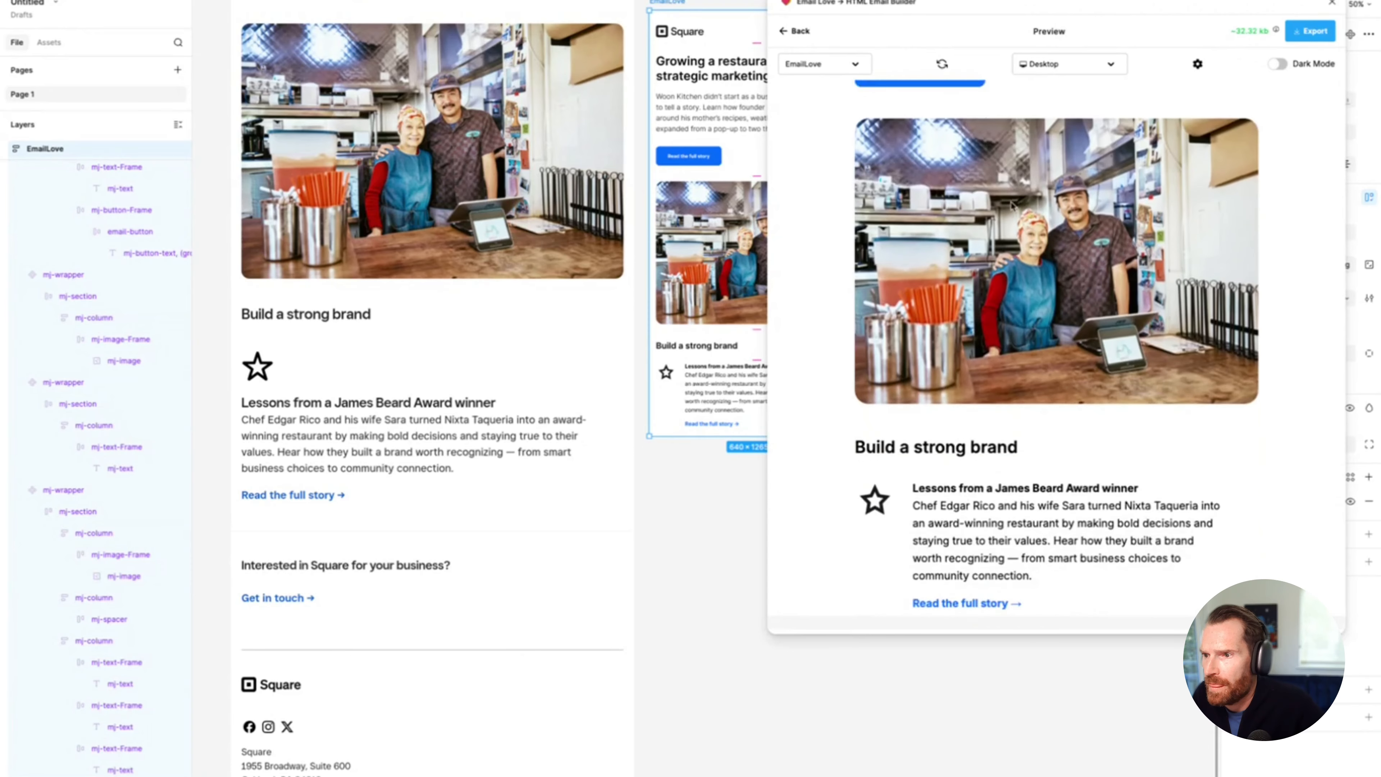
scroll(1011, 206, "down", 1)
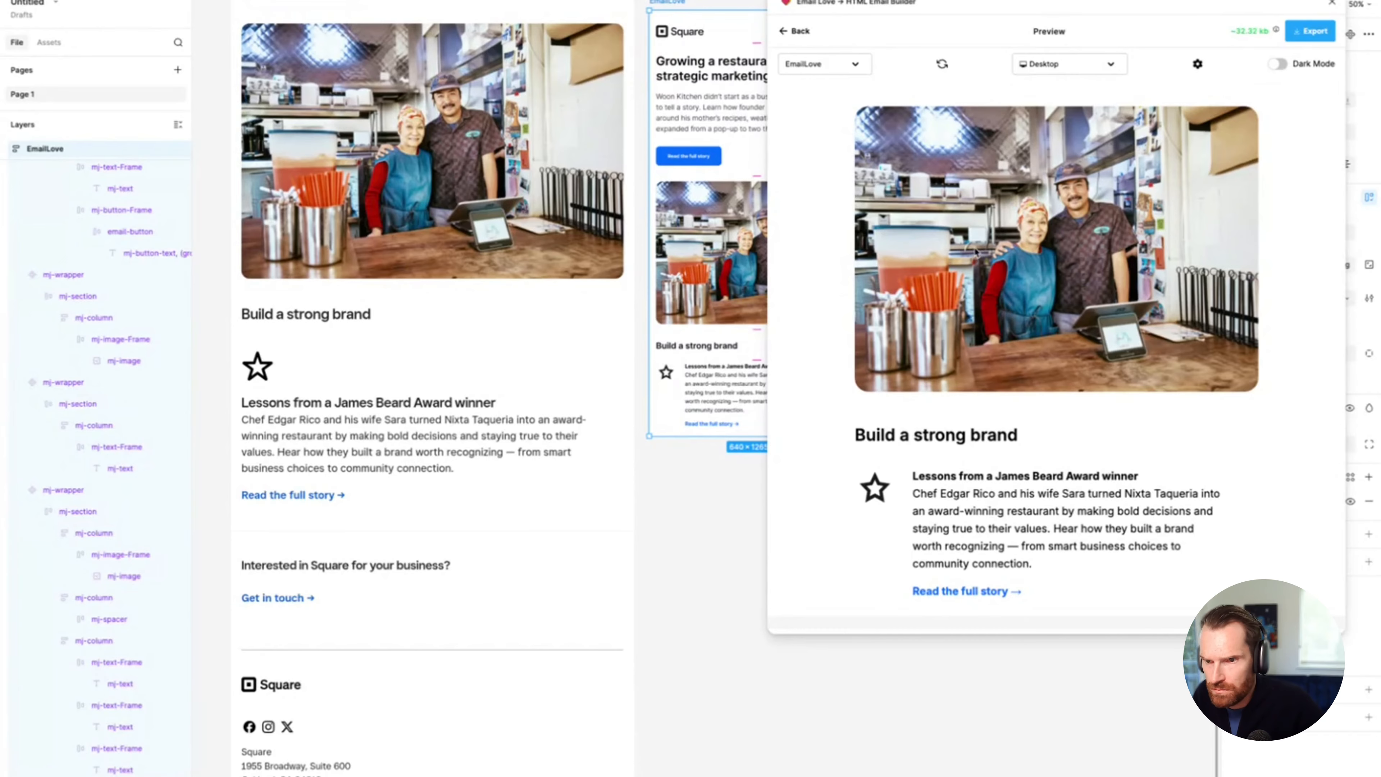
scroll(620, 348, "right", 5)
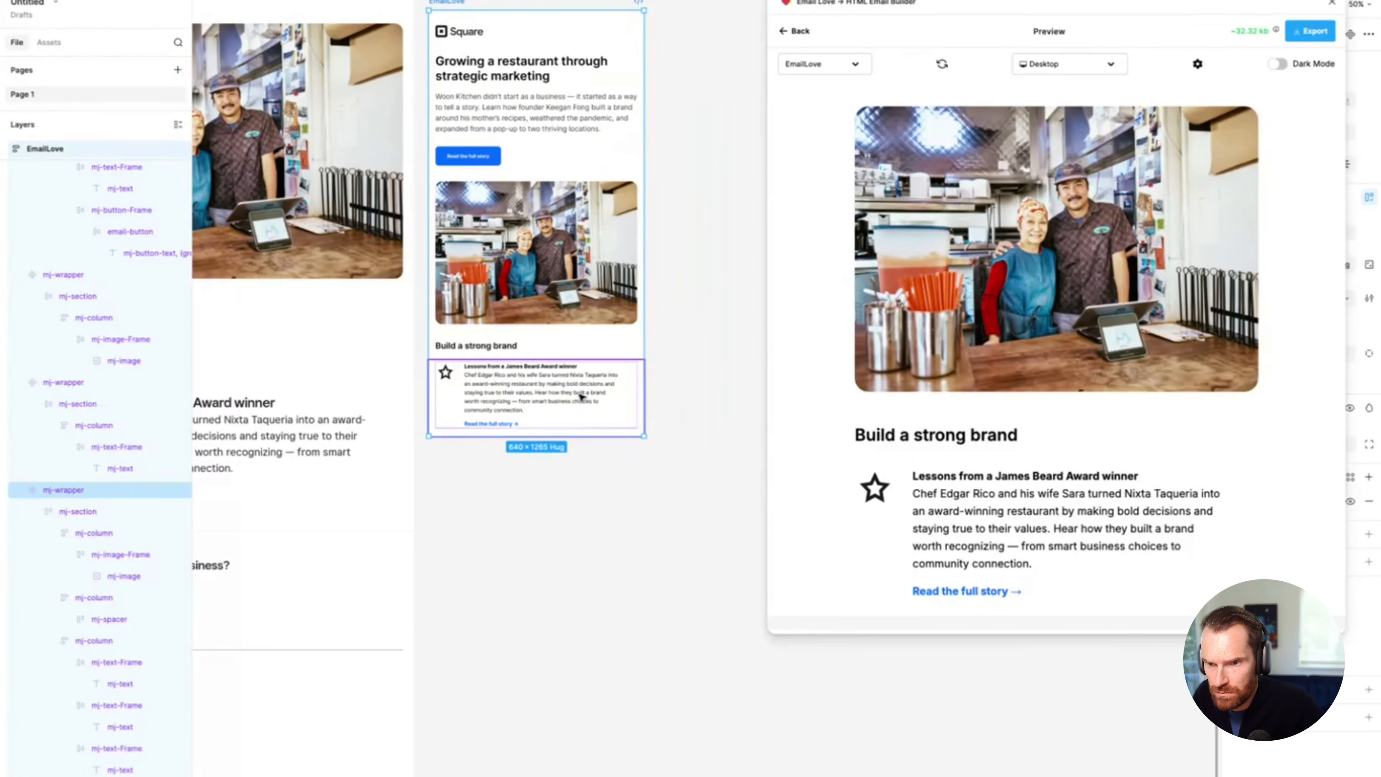
Step: Widen the text column beside the star icon until it reaches the right edge of its section
left_click(581, 397)
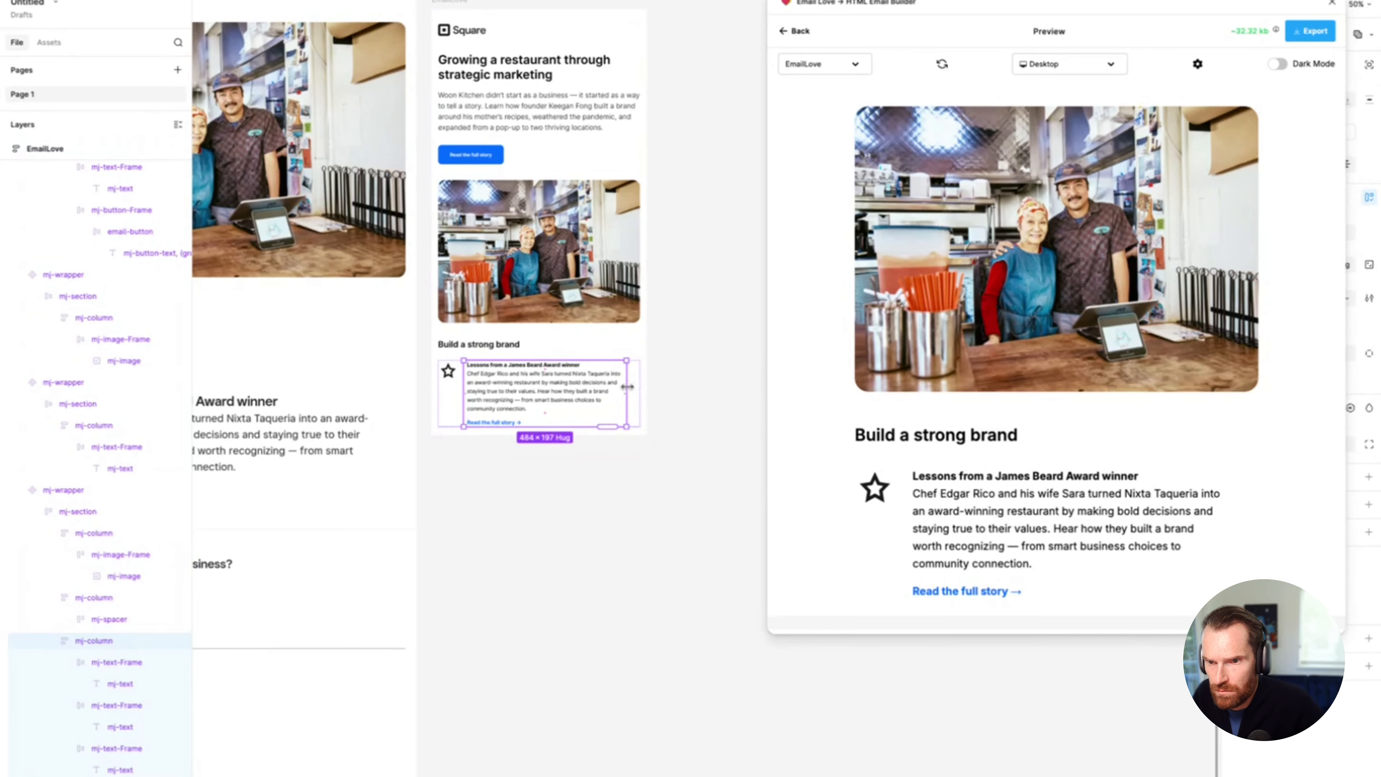
left_click_drag(628, 387, 641, 386)
left_click(681, 373)
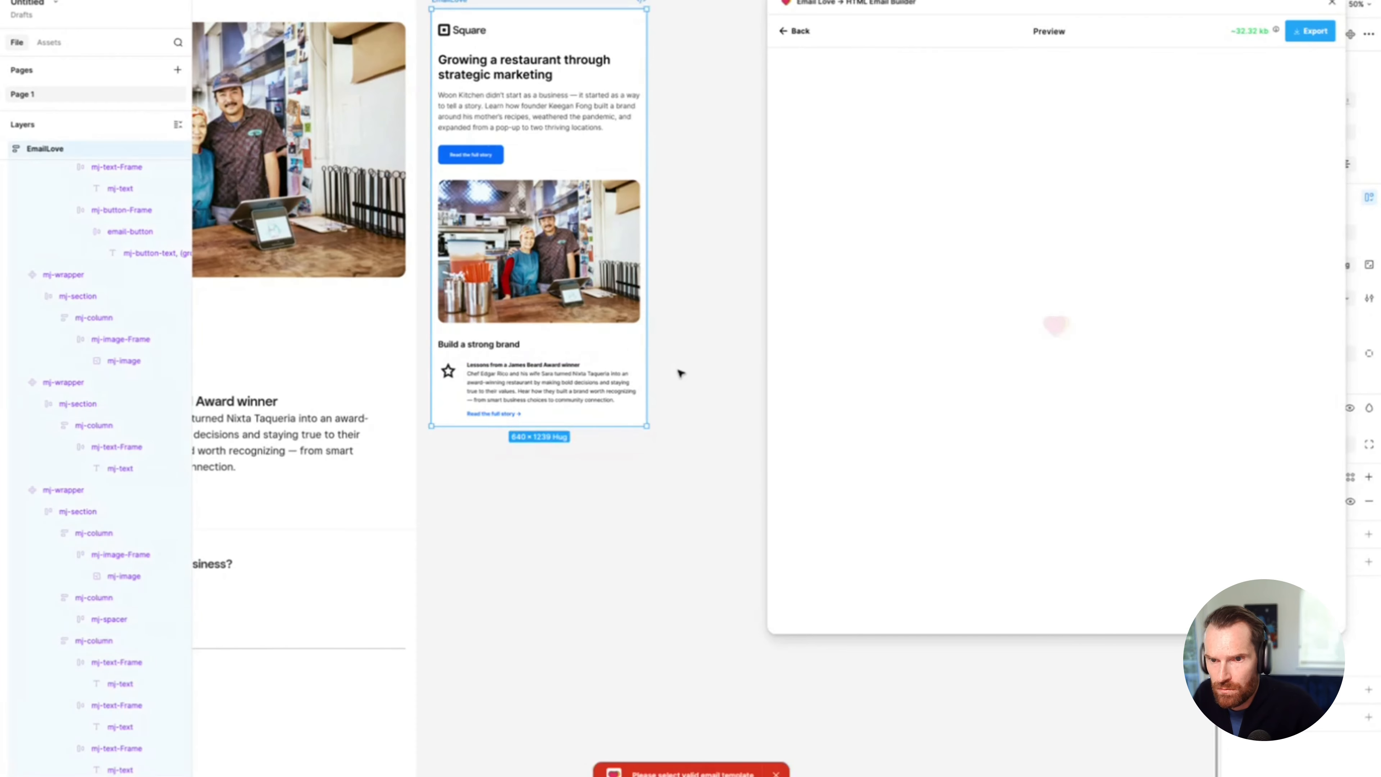
Step: Review the email preview in the Desktop view and the Iphone SE view down to the star section, and return to the builder
scroll(527, 144, "up", 1)
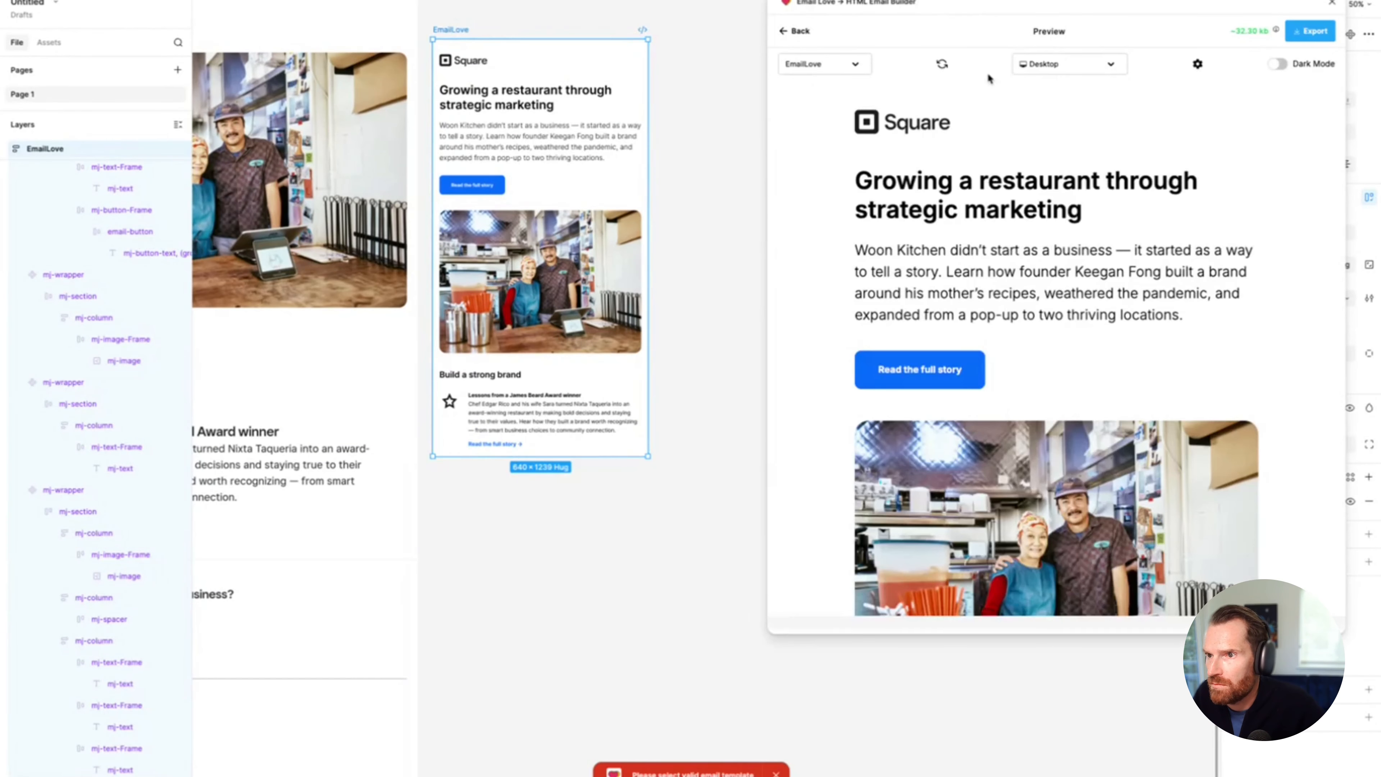
scroll(1041, 151, "down", 5)
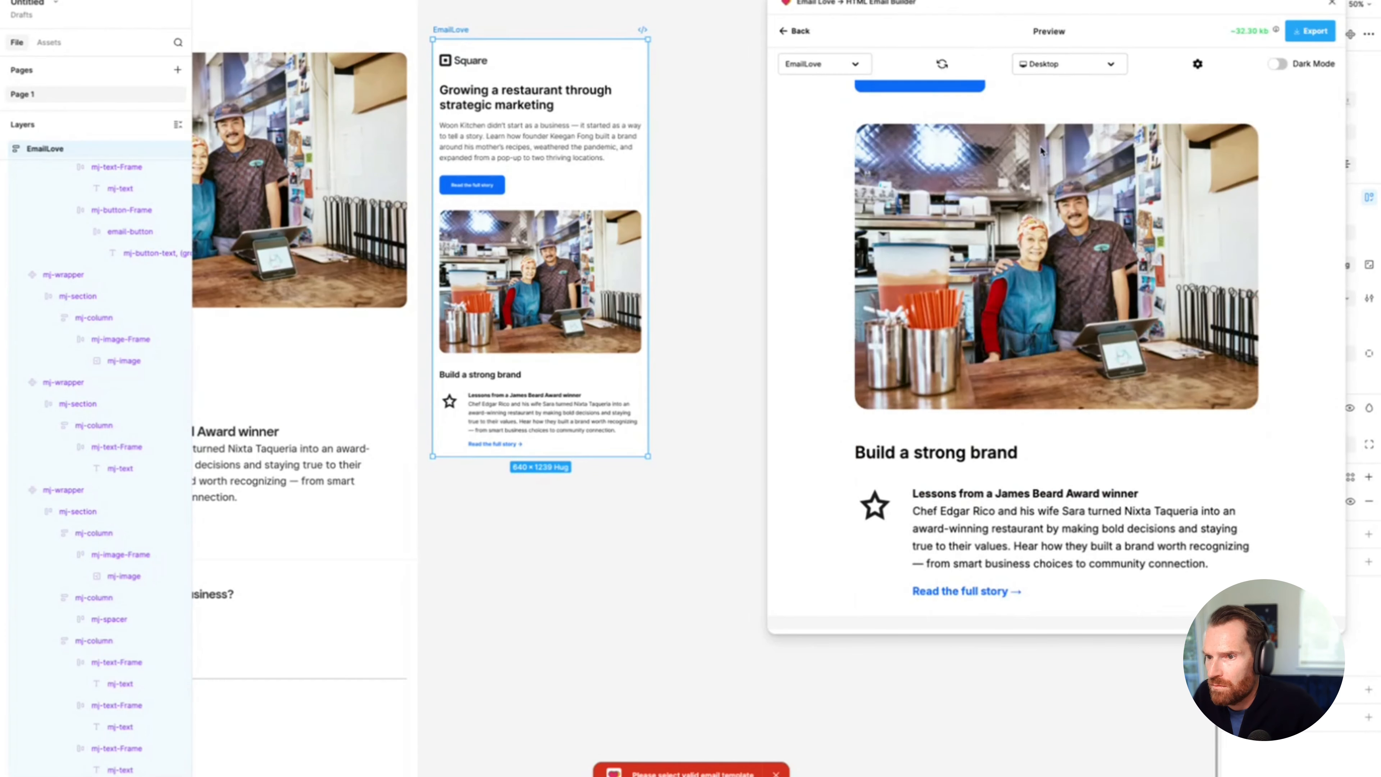
scroll(1060, 270, "up", 5)
left_click(1093, 64)
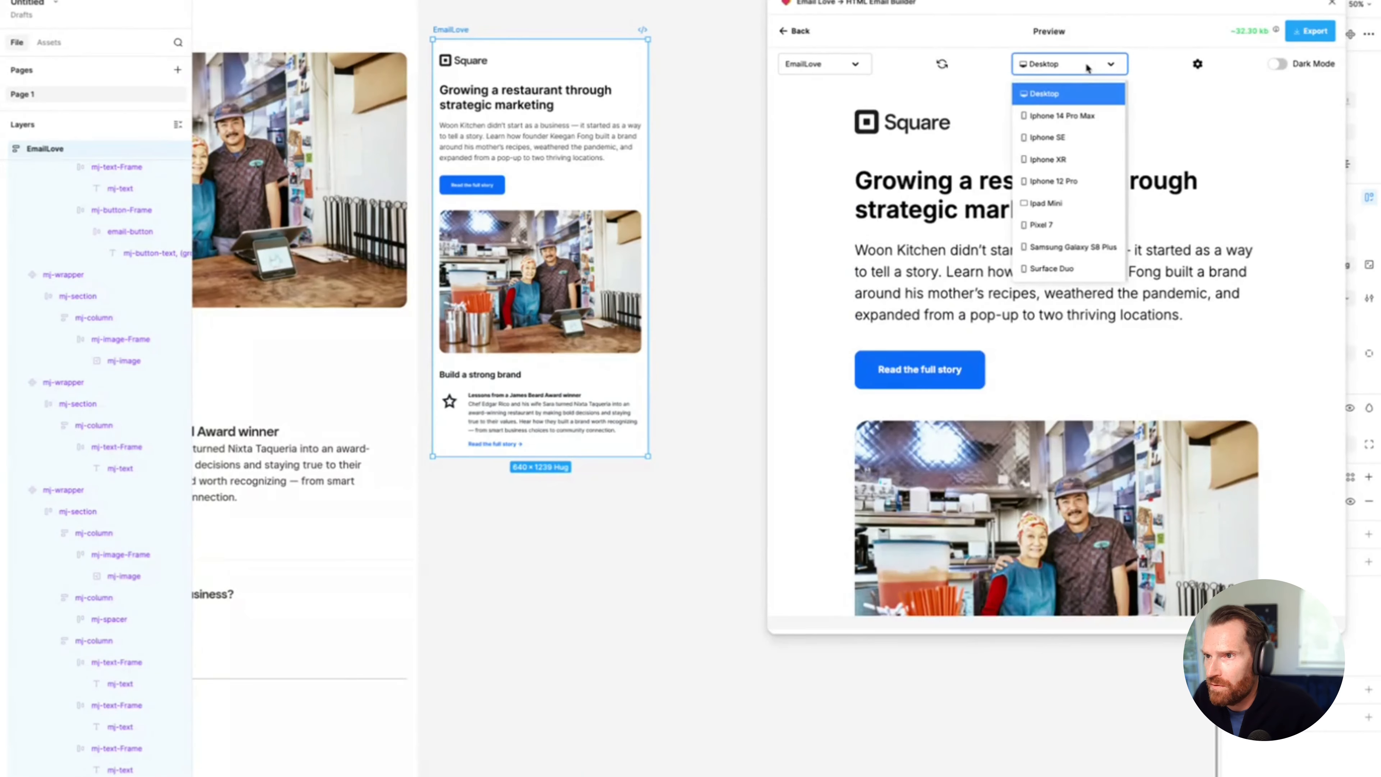
left_click(1054, 144)
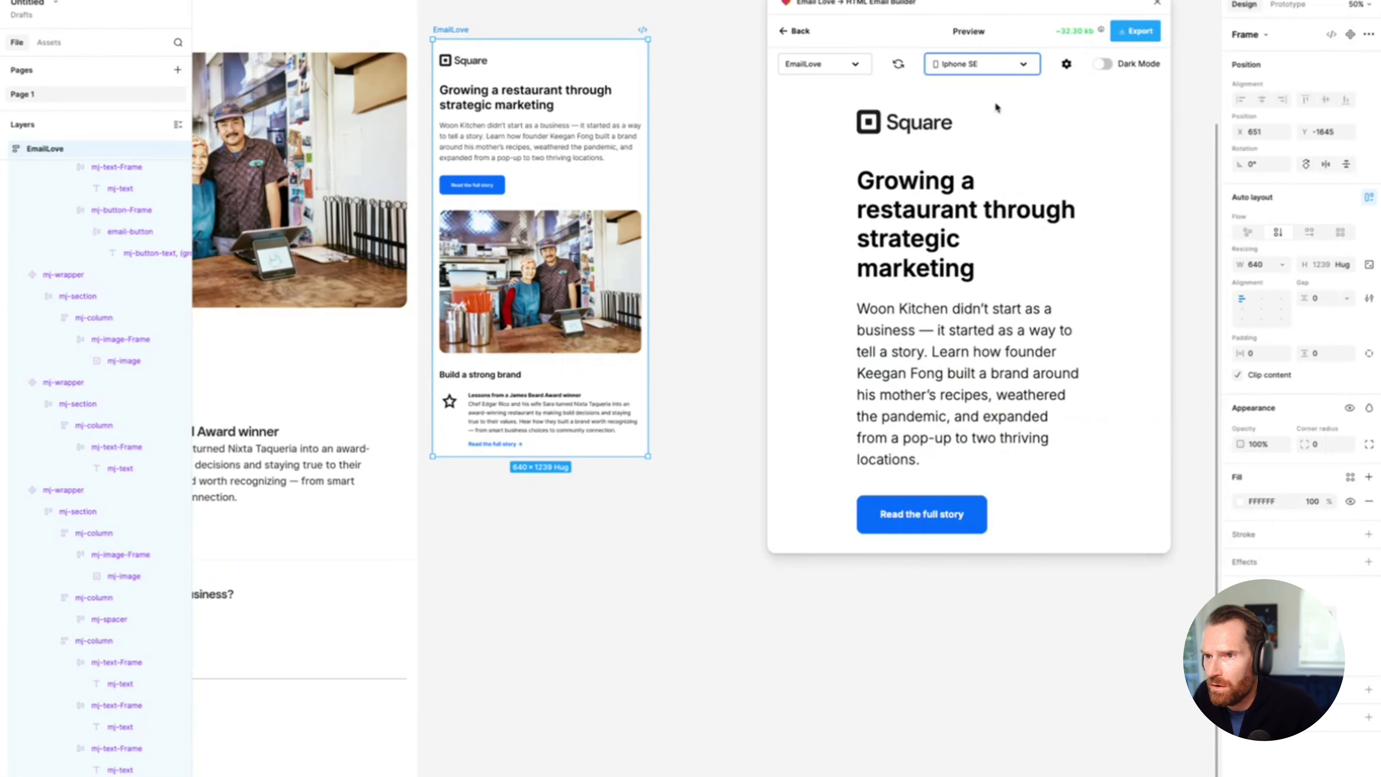
scroll(959, 250, "down", 8)
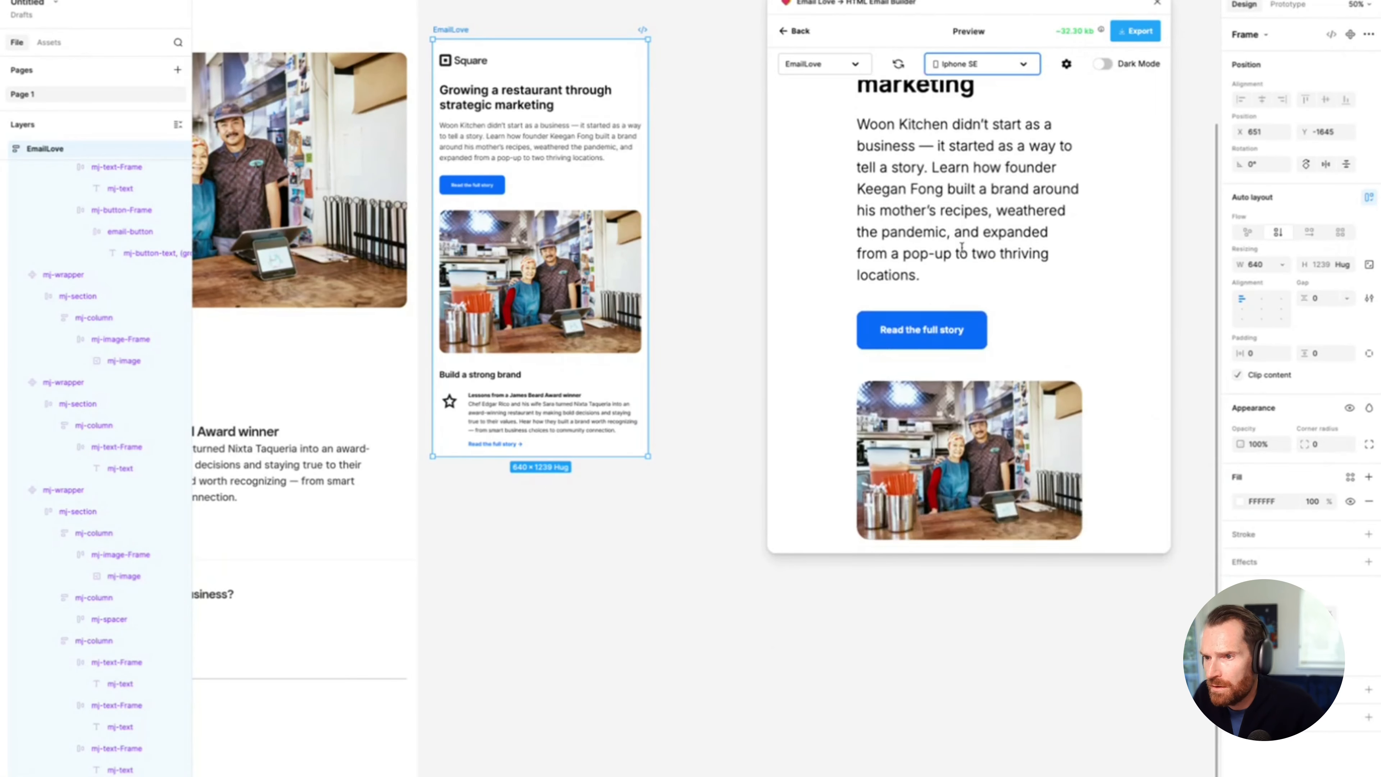
scroll(963, 251, "down", 5)
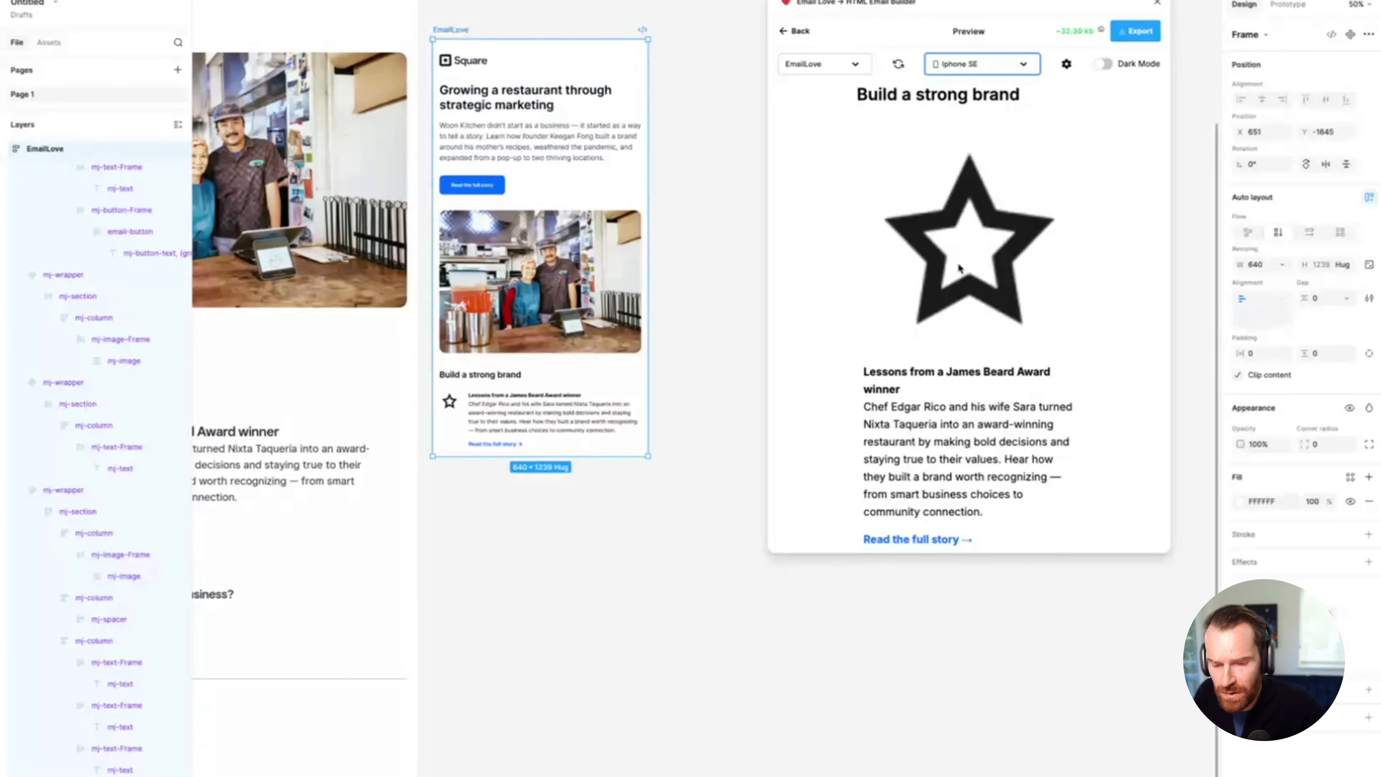
scroll(960, 268, "down", 1)
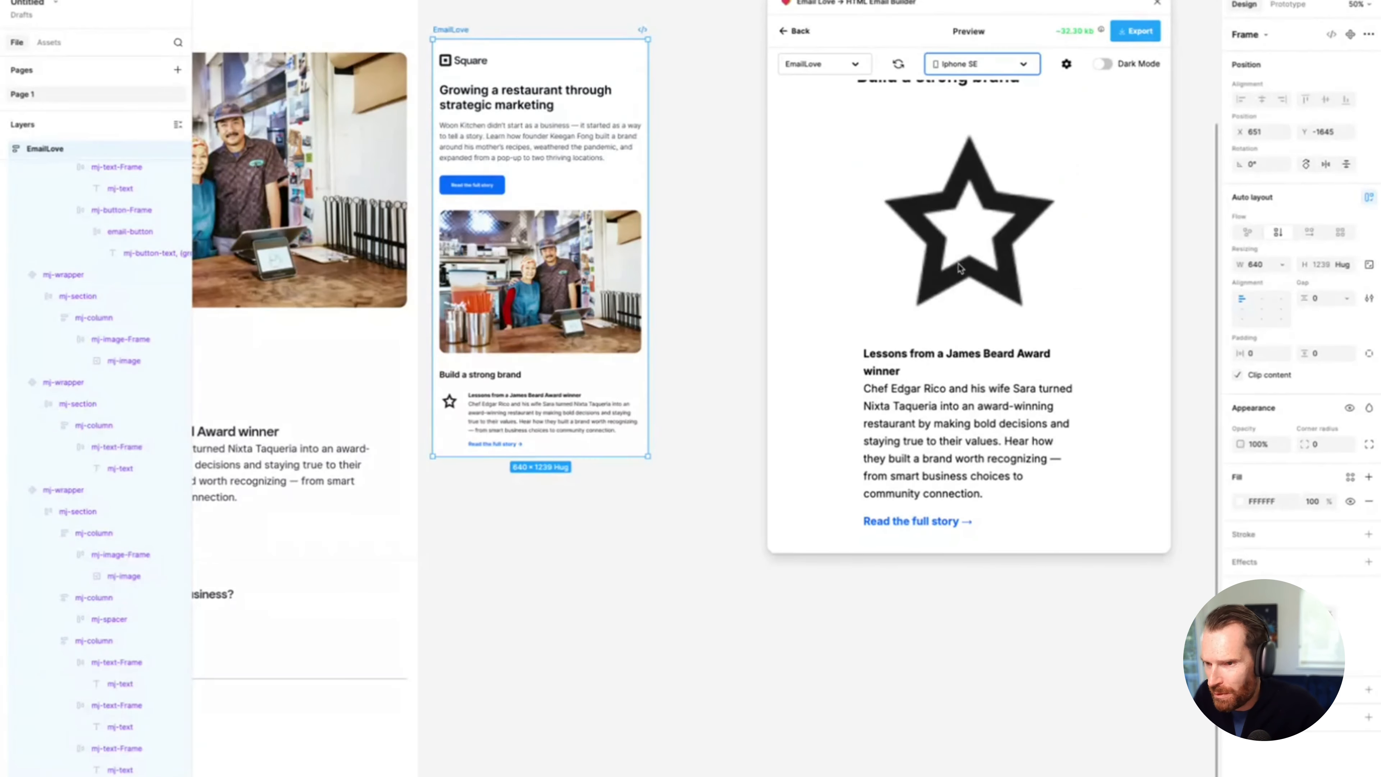
left_click(797, 32)
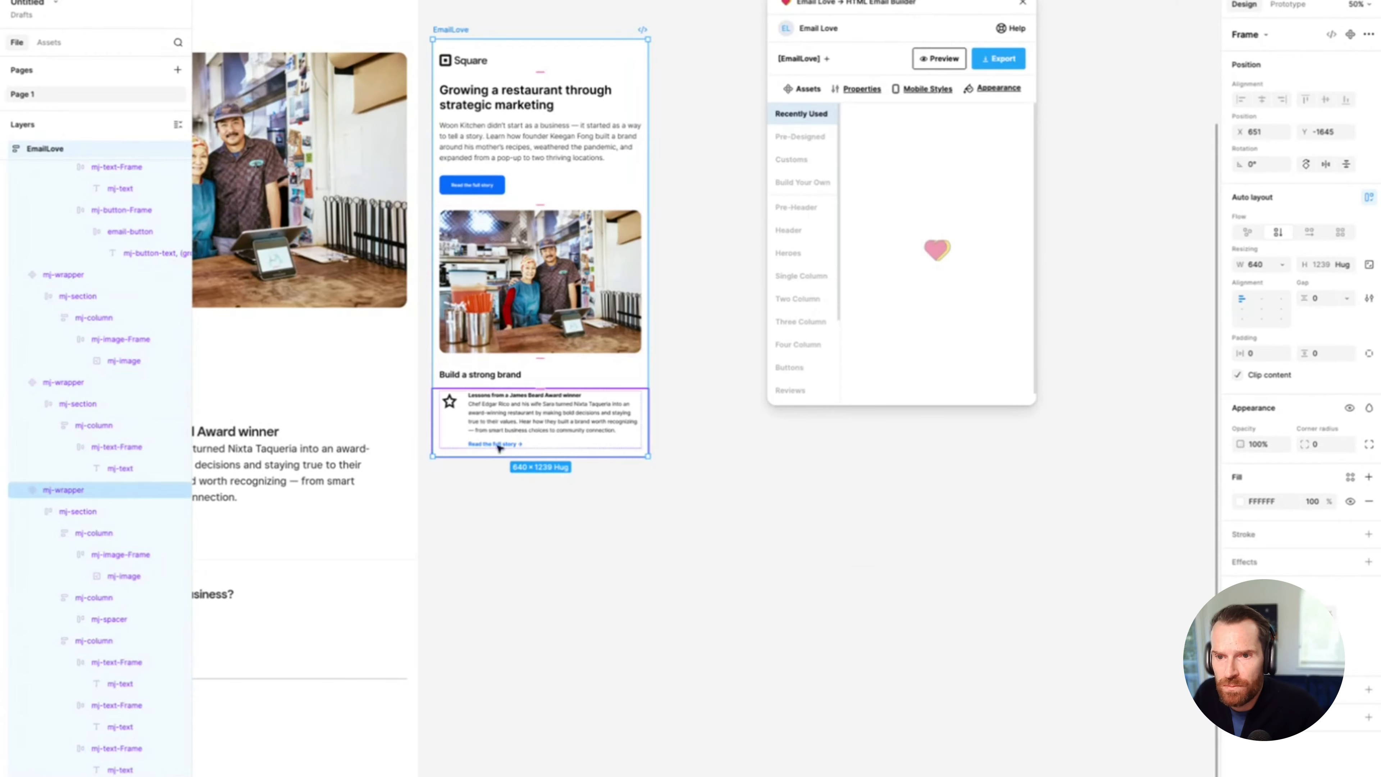
Step: Turn off Stack Columns in this row in the mobile styles of the wrapper holding the star icon and text
scroll(457, 409, "left", 5)
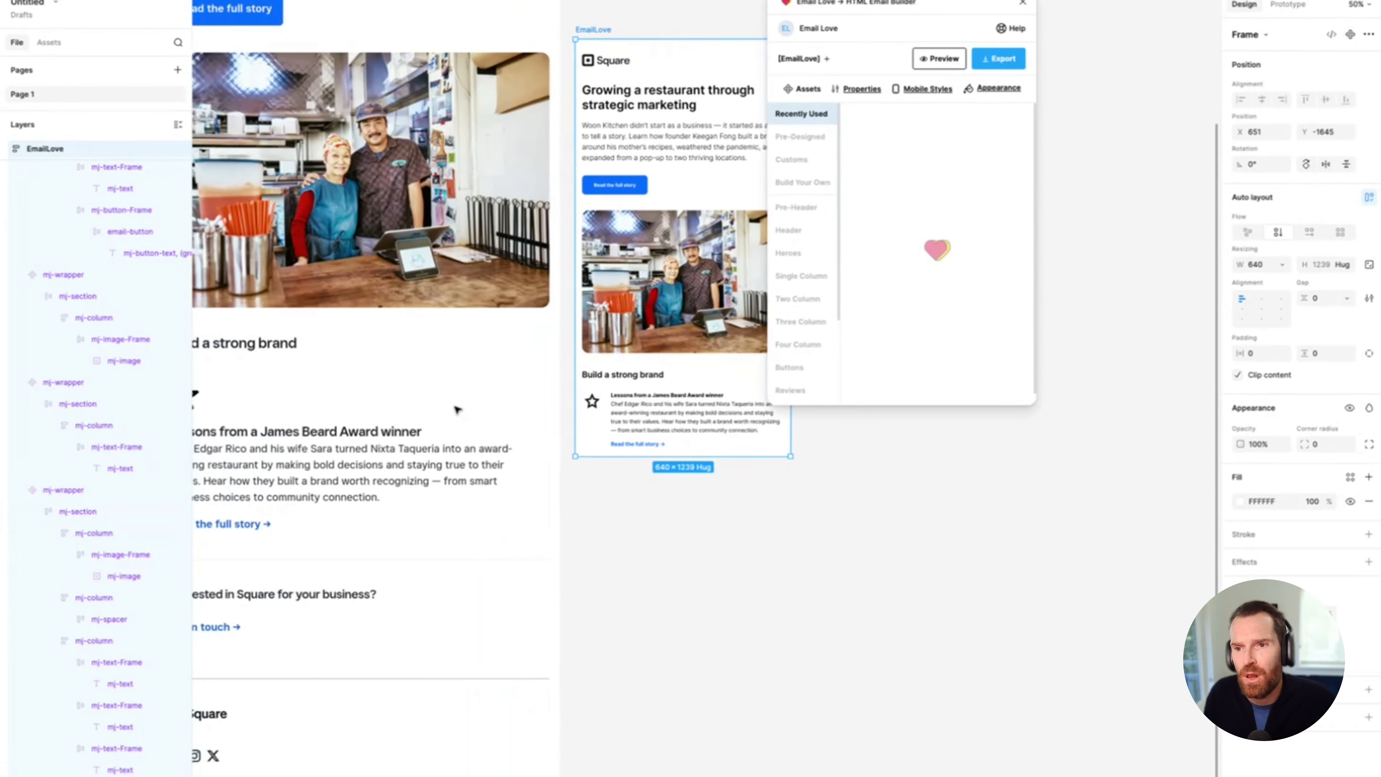
scroll(457, 409, "right", 3)
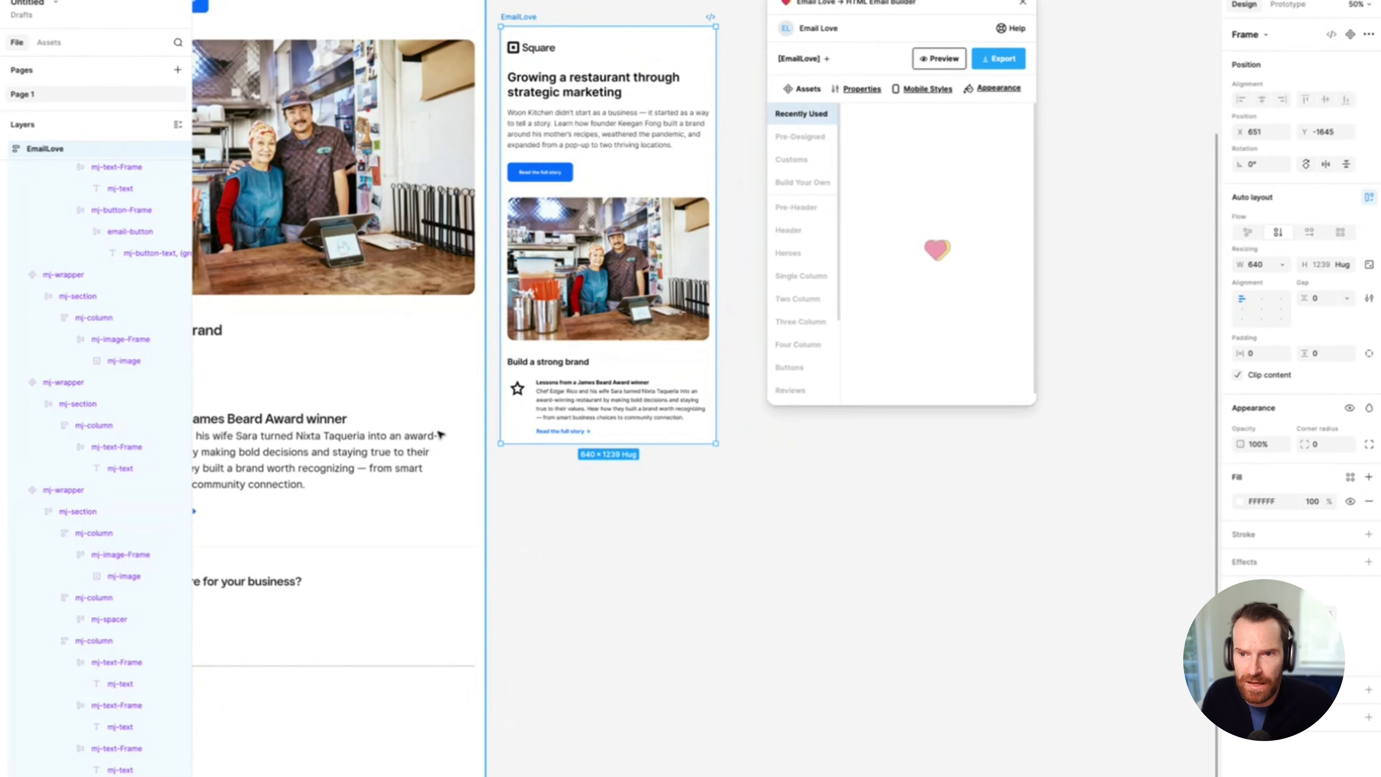
left_click(518, 390)
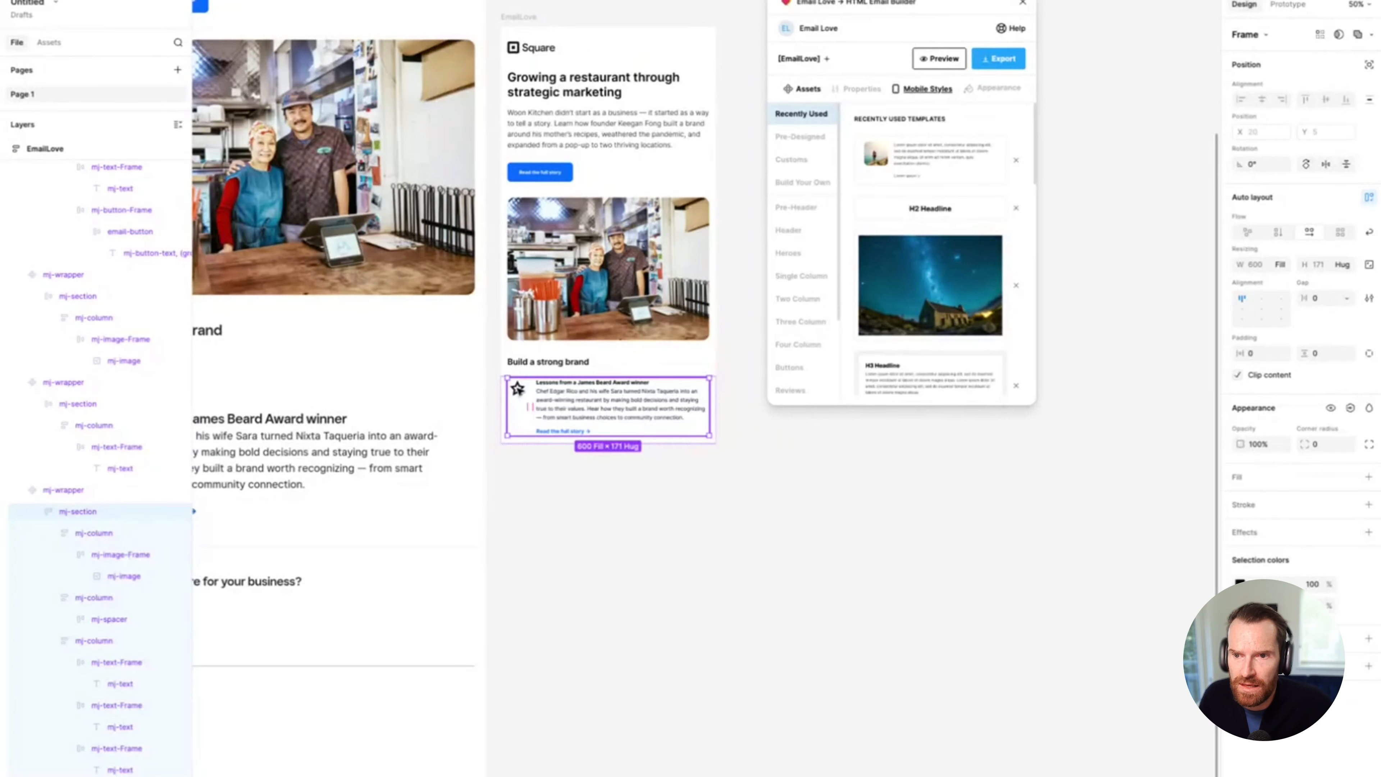
left_click(615, 442)
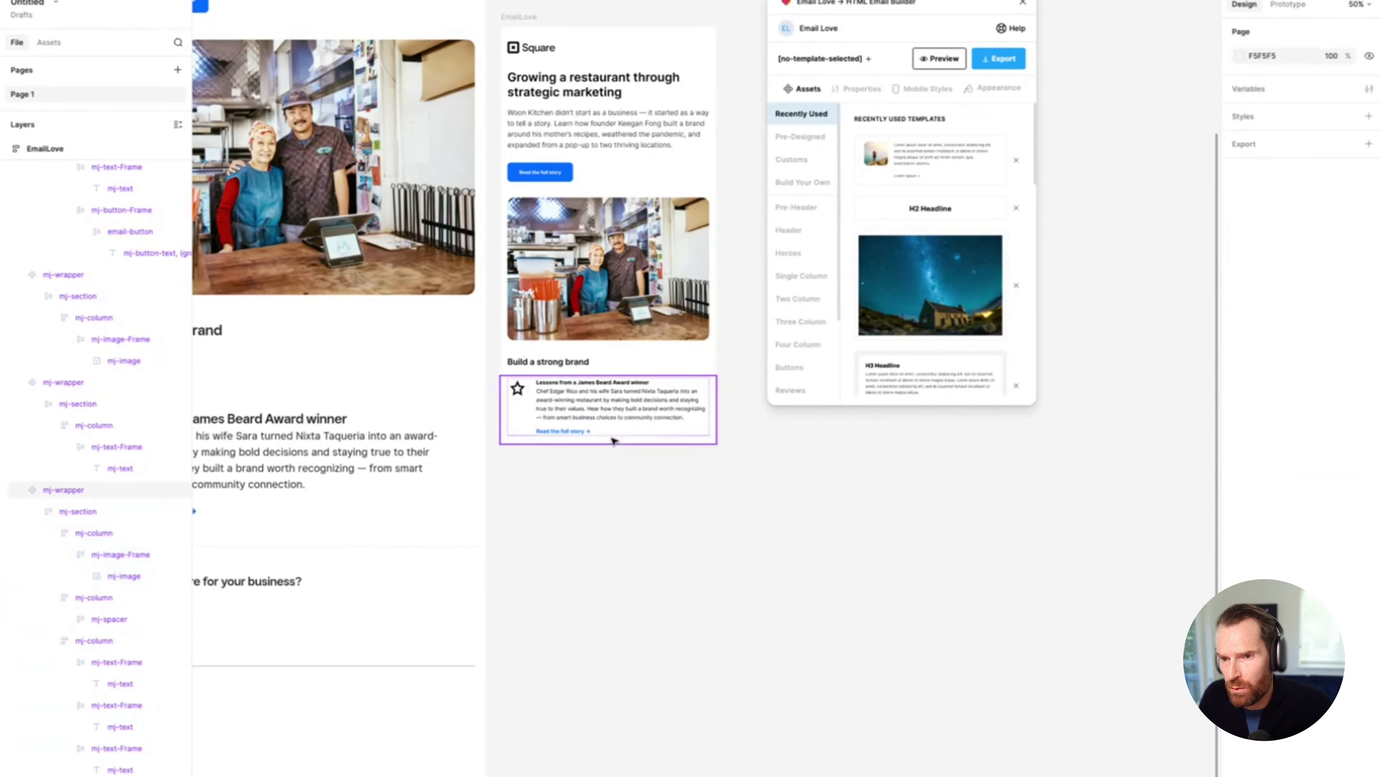
left_click(927, 90)
scroll(932, 373, "down", 2)
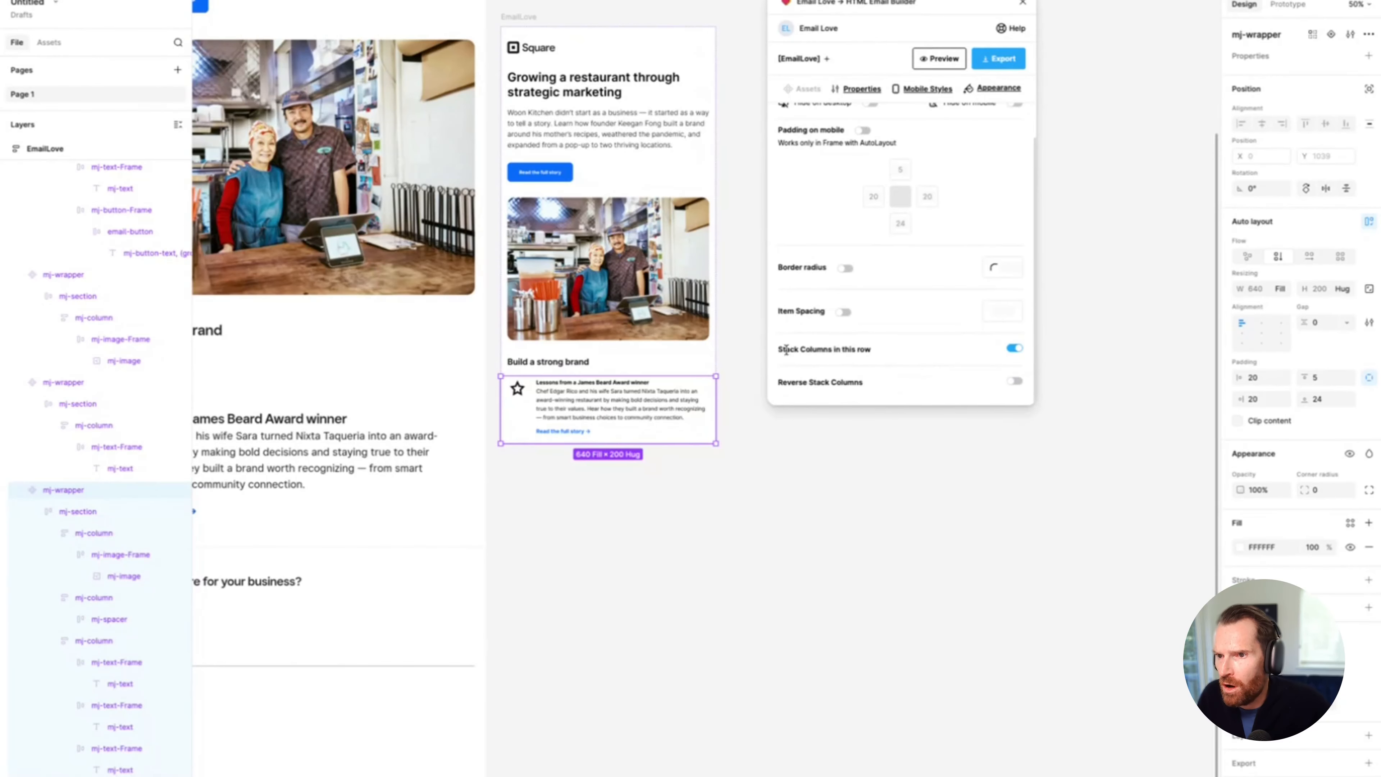
left_click_drag(794, 349, 873, 357)
left_click(1011, 348)
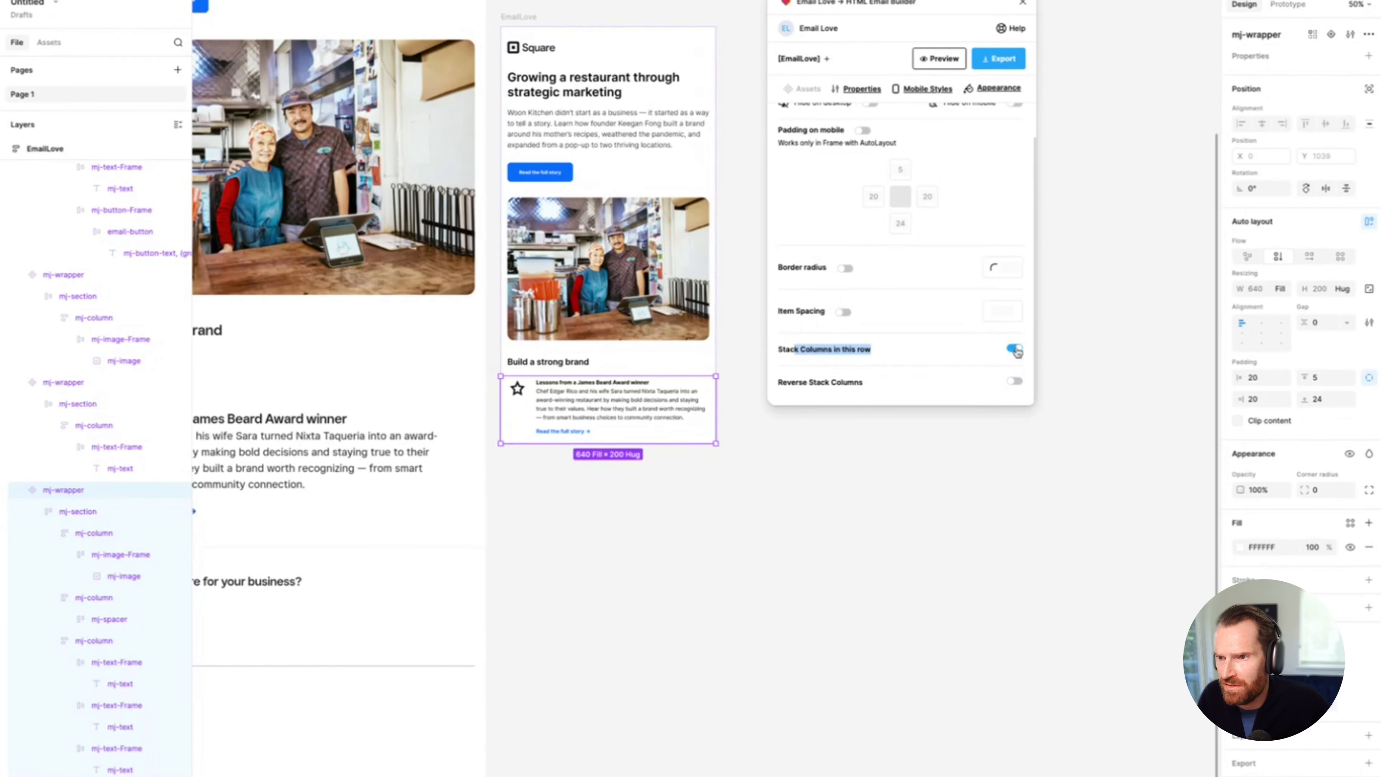
left_click(869, 351)
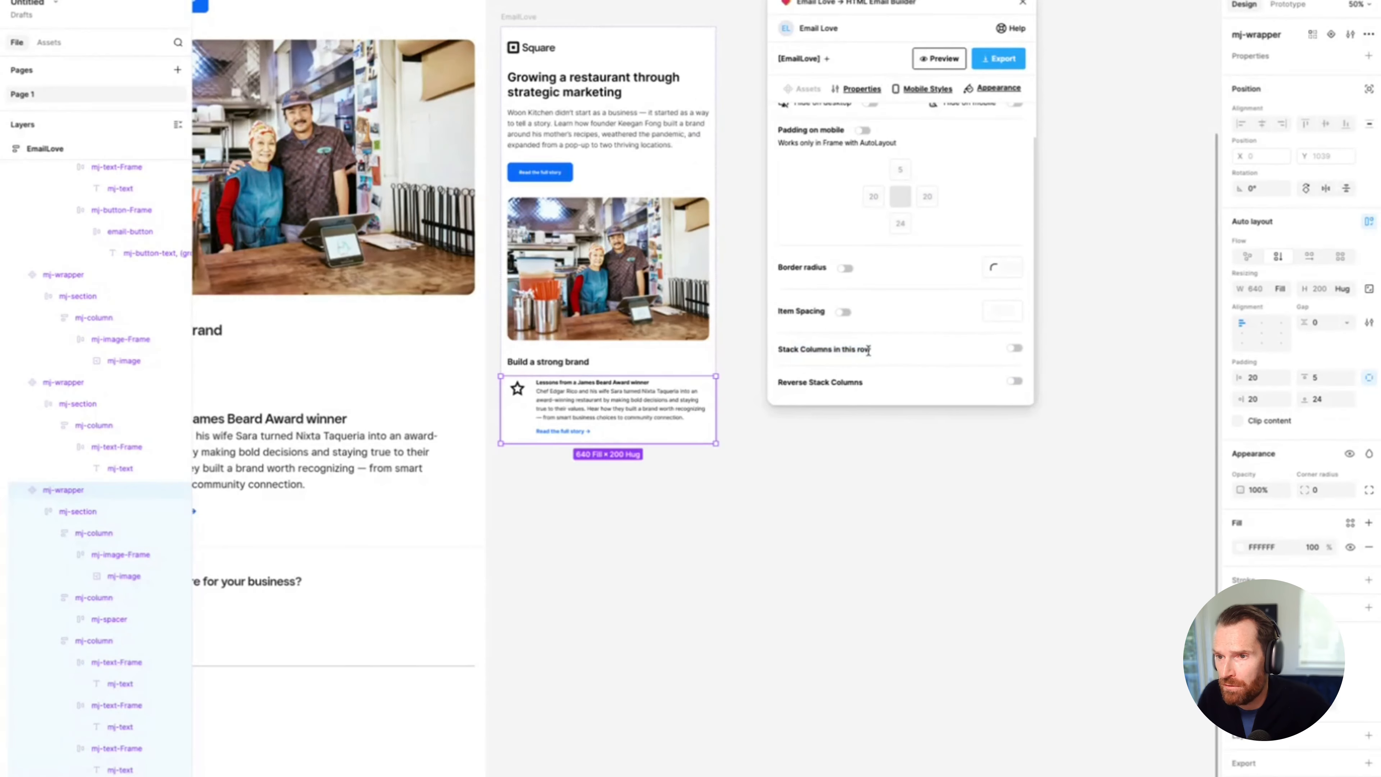
Step: Preview the EmailLove frame at Iphone SE size, inspect the star-and-text section, try the dark mode and return to the builder
left_click(522, 17)
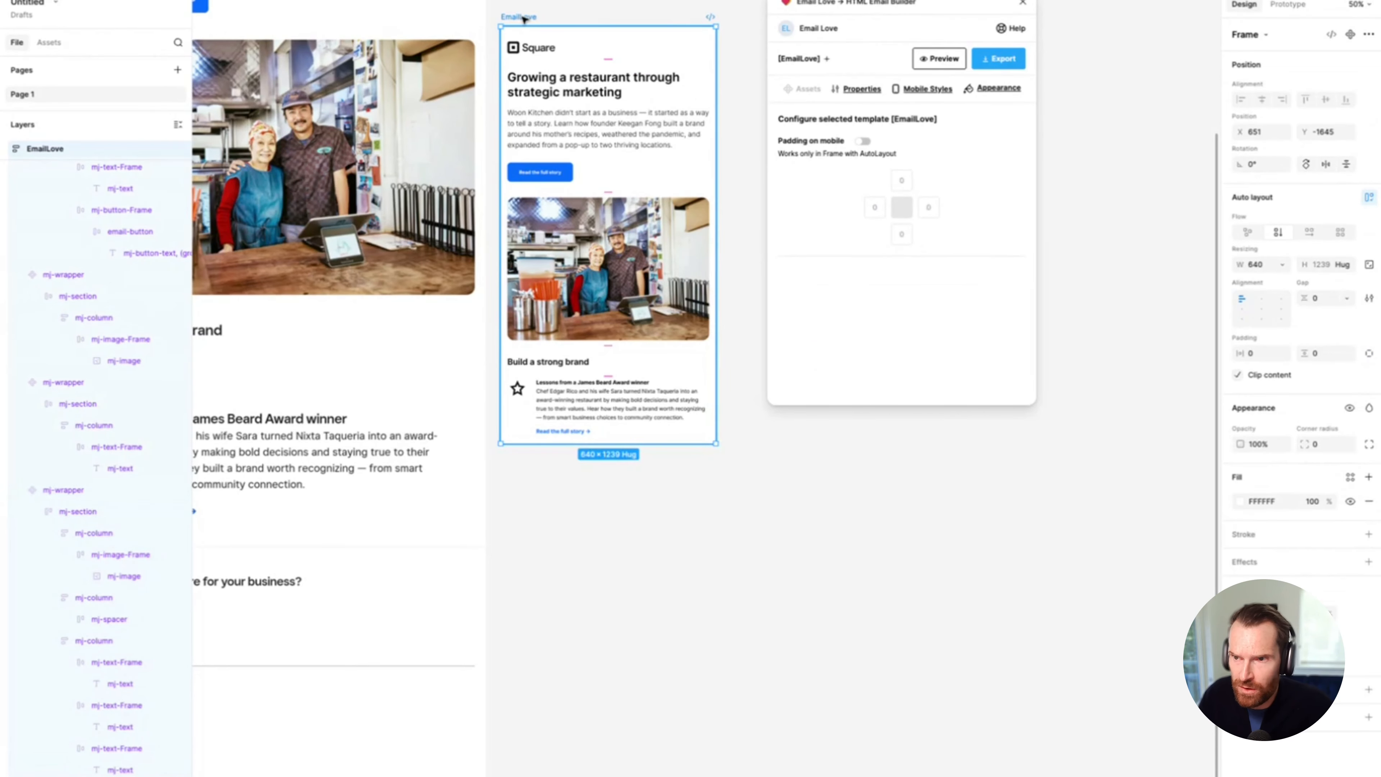
left_click(950, 61)
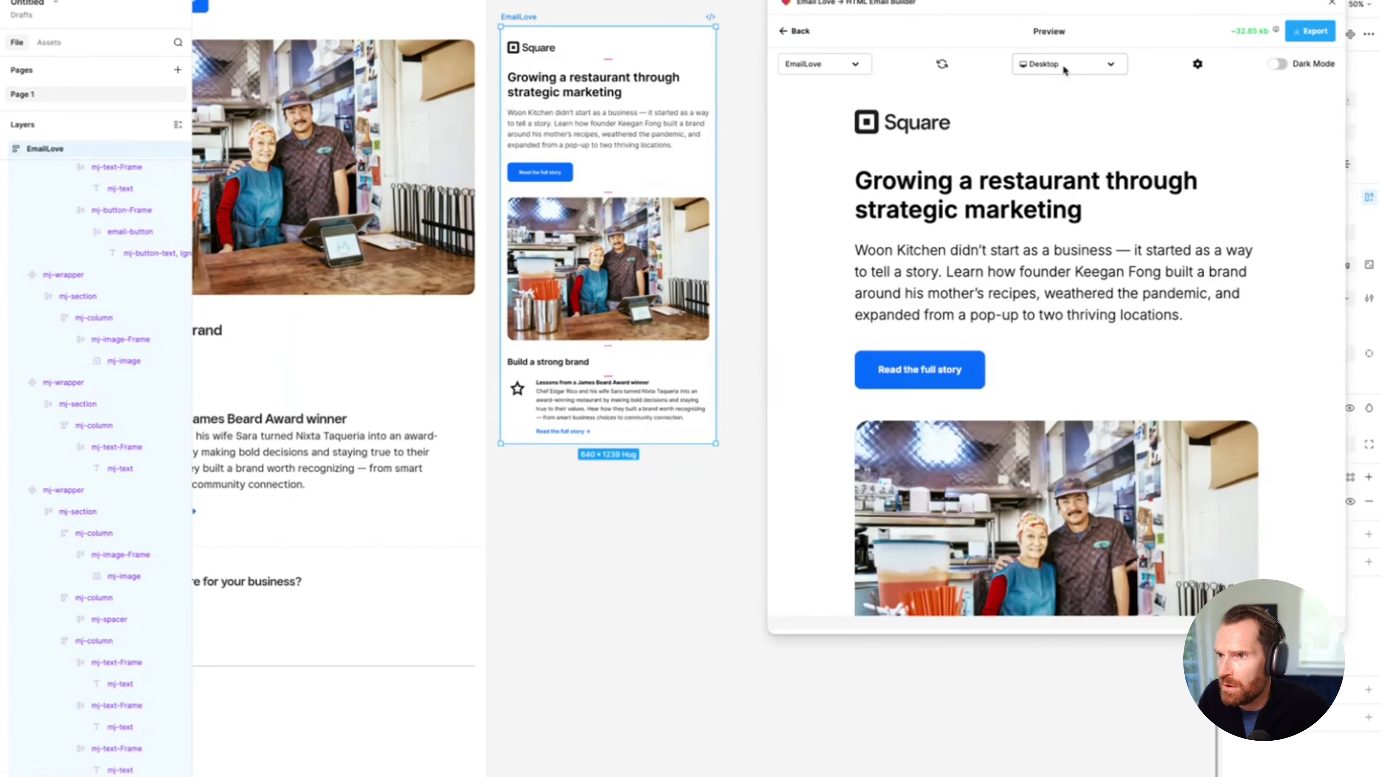
left_click(1064, 63)
left_click(1055, 138)
scroll(1005, 267, "down", 10)
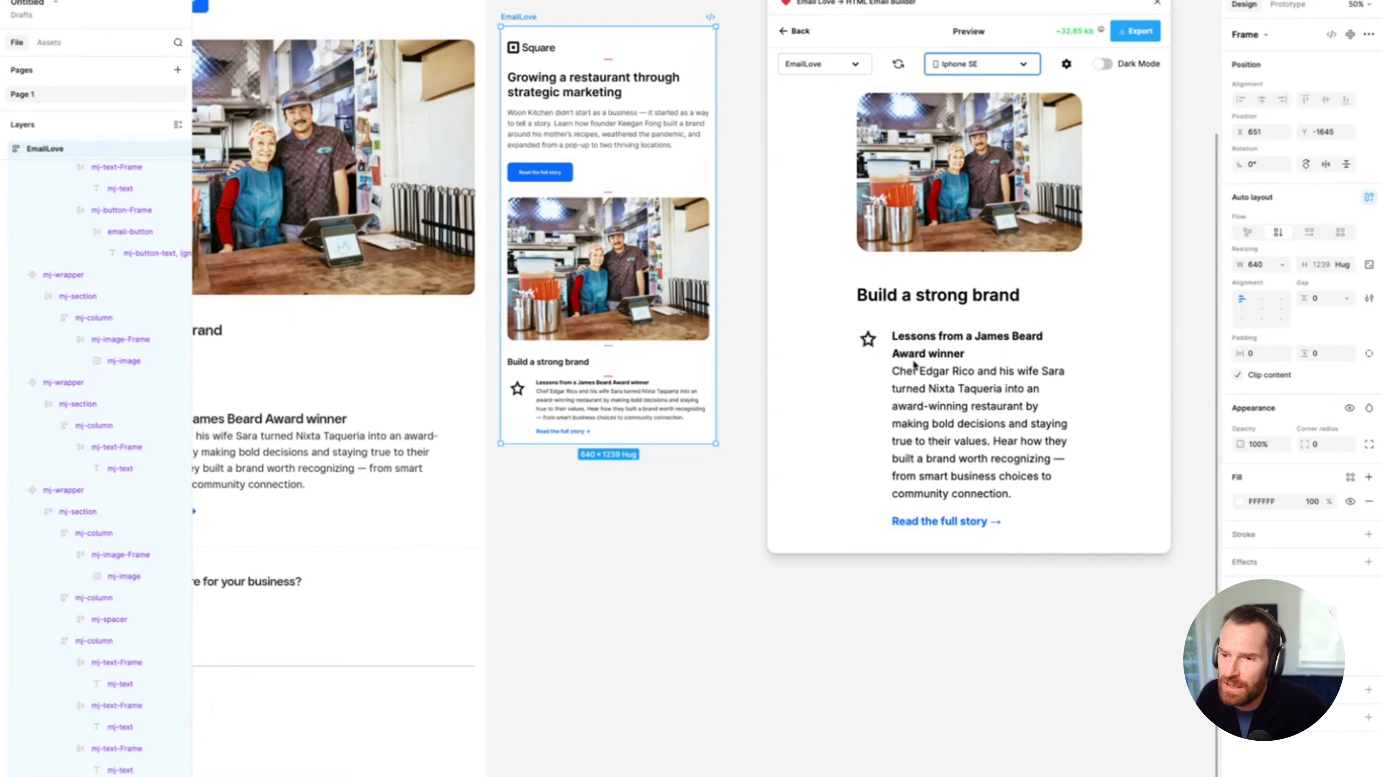
left_click_drag(924, 351, 967, 475)
left_click(973, 417)
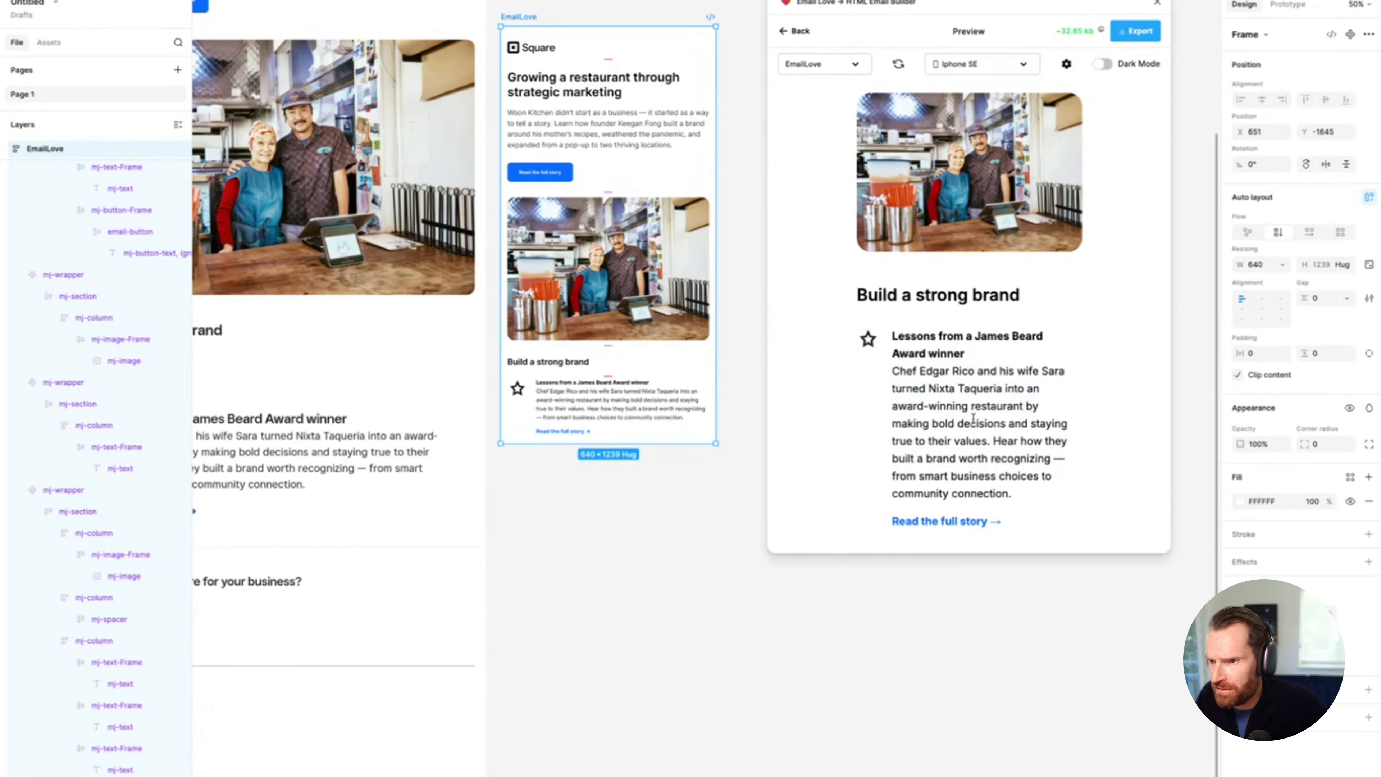
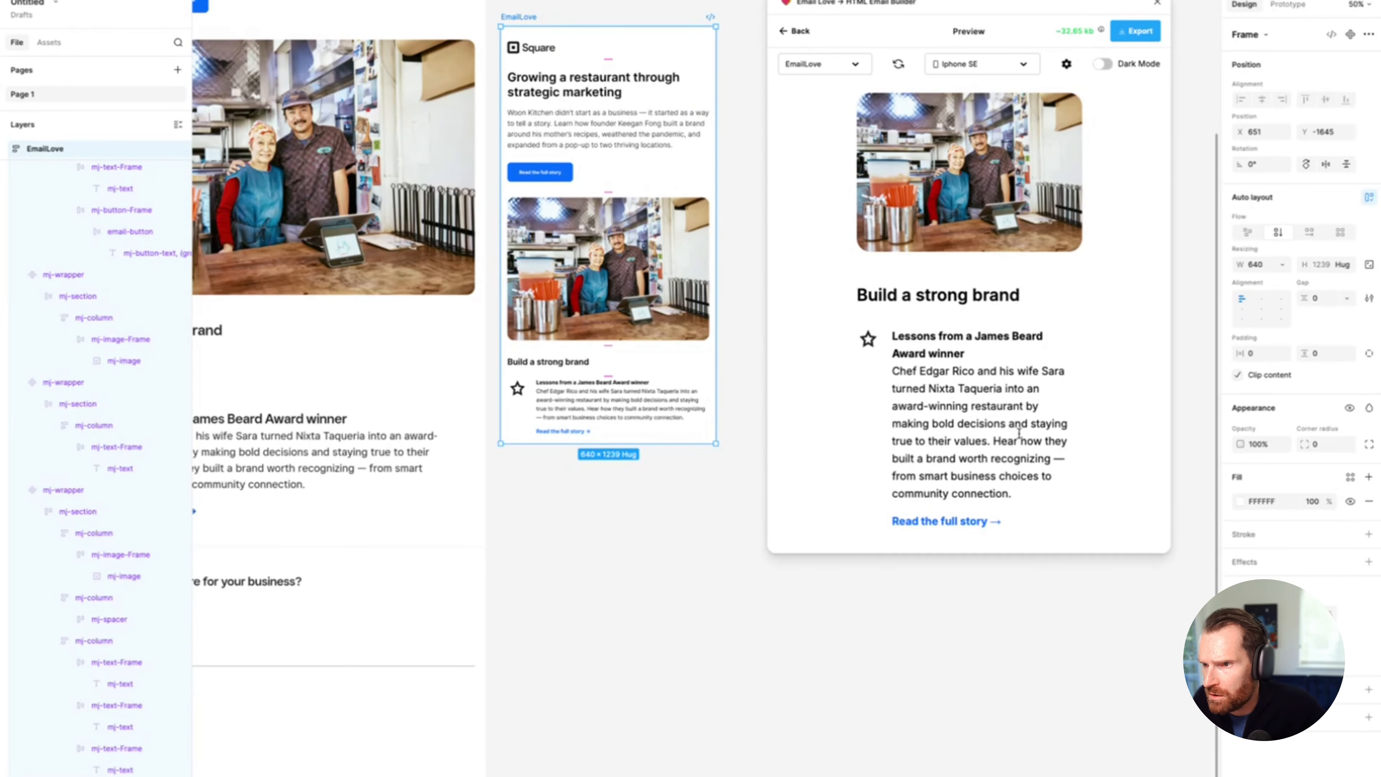
left_click(1107, 65)
left_click(1107, 66)
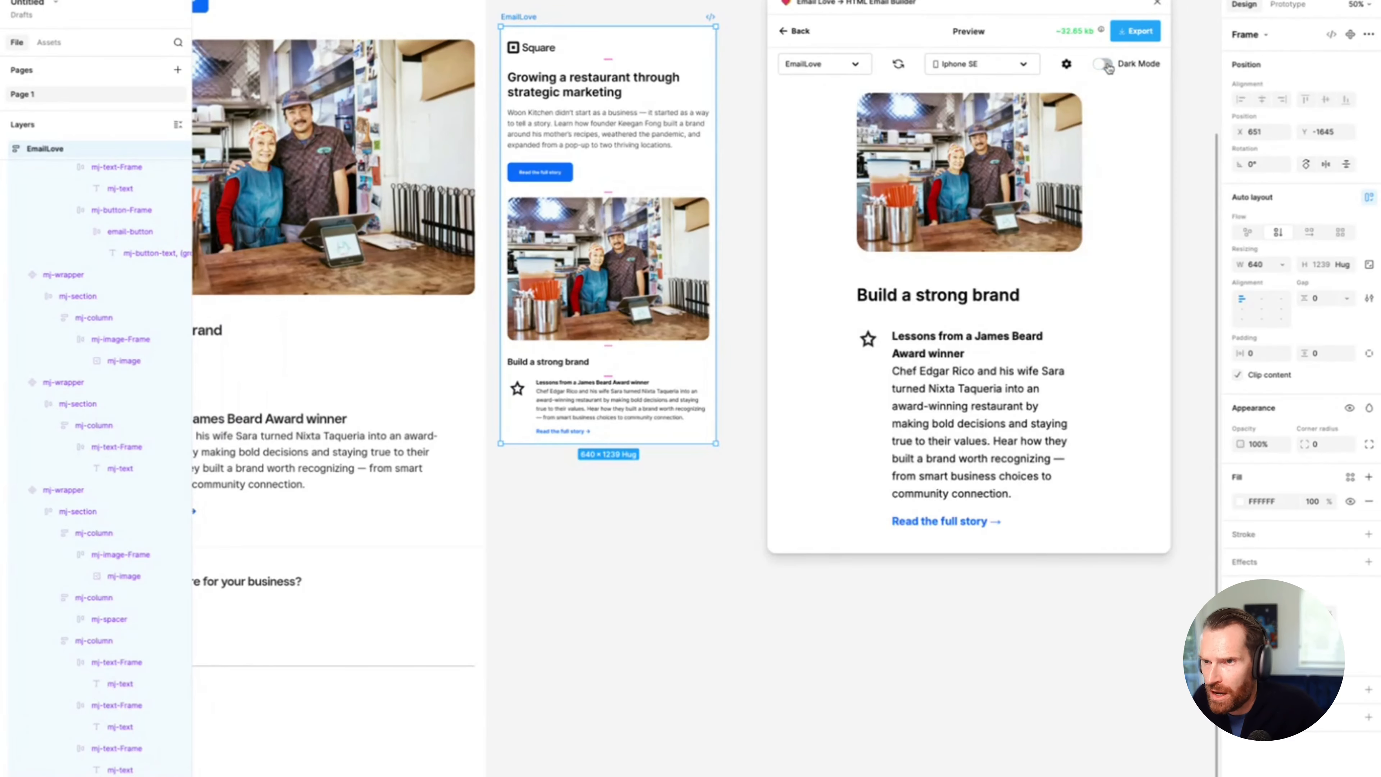
left_click(798, 33)
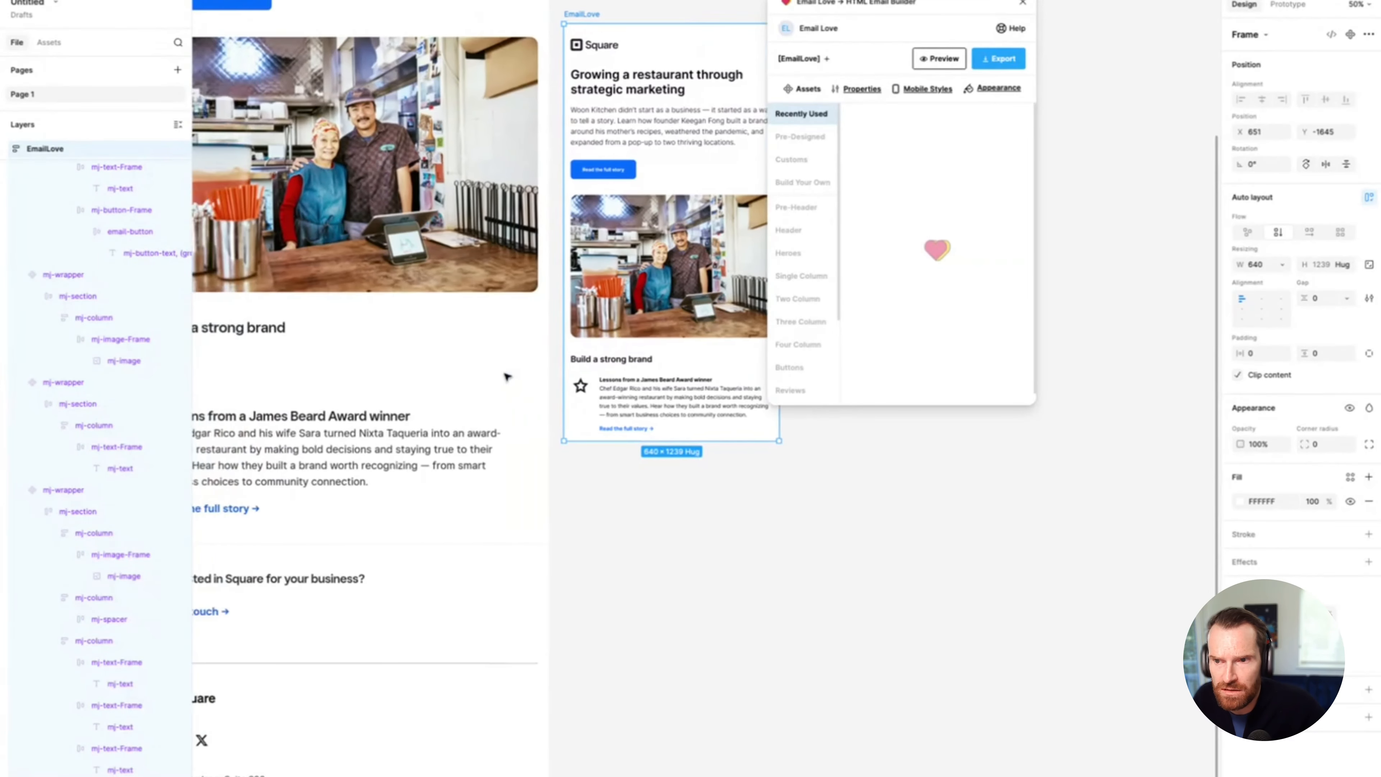
Step: Move the Email Love plugin window clear of the EmailLove frame, with the reference design in view beside it
scroll(554, 341, "left", 2)
left_click_drag(853, 6, 970, 44)
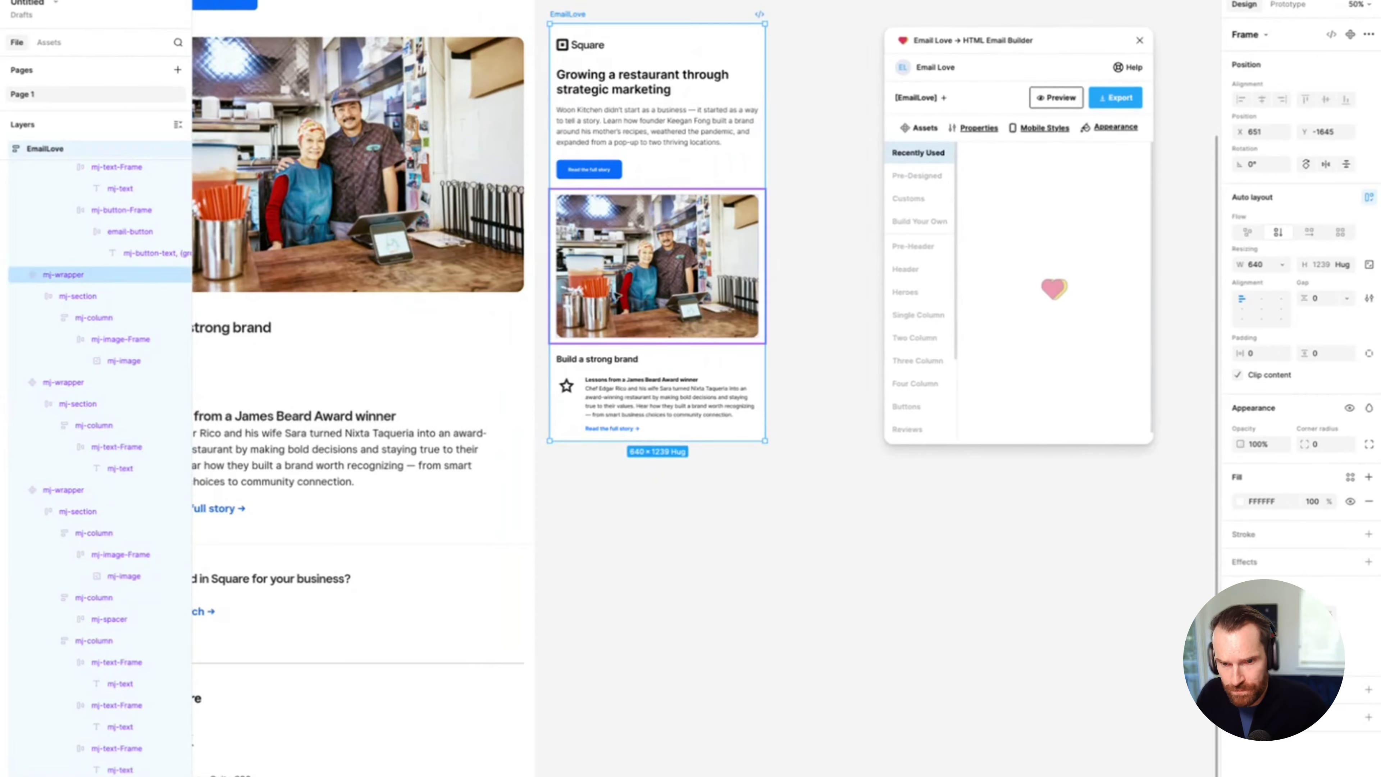
scroll(657, 303, "left", 5)
scroll(656, 304, "right", 3)
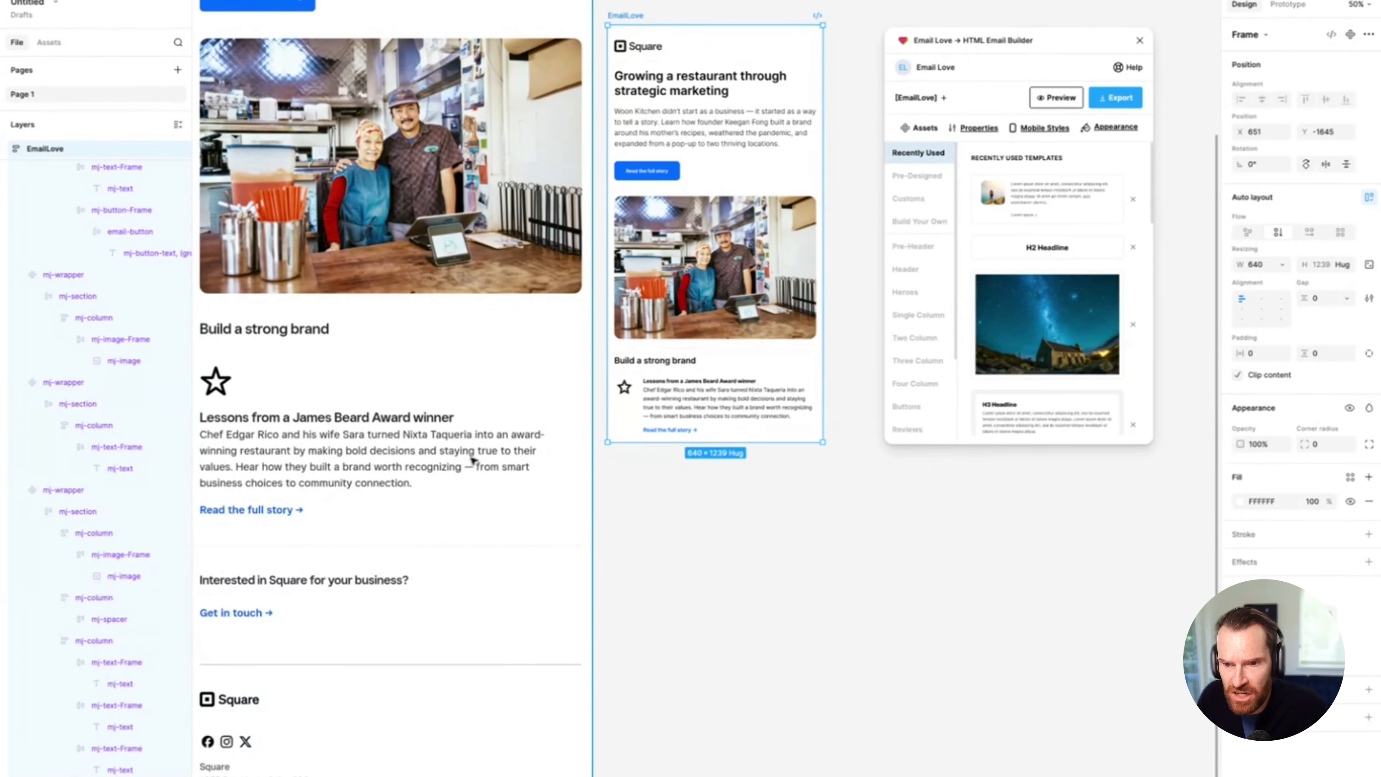
scroll(465, 483, "left", 3)
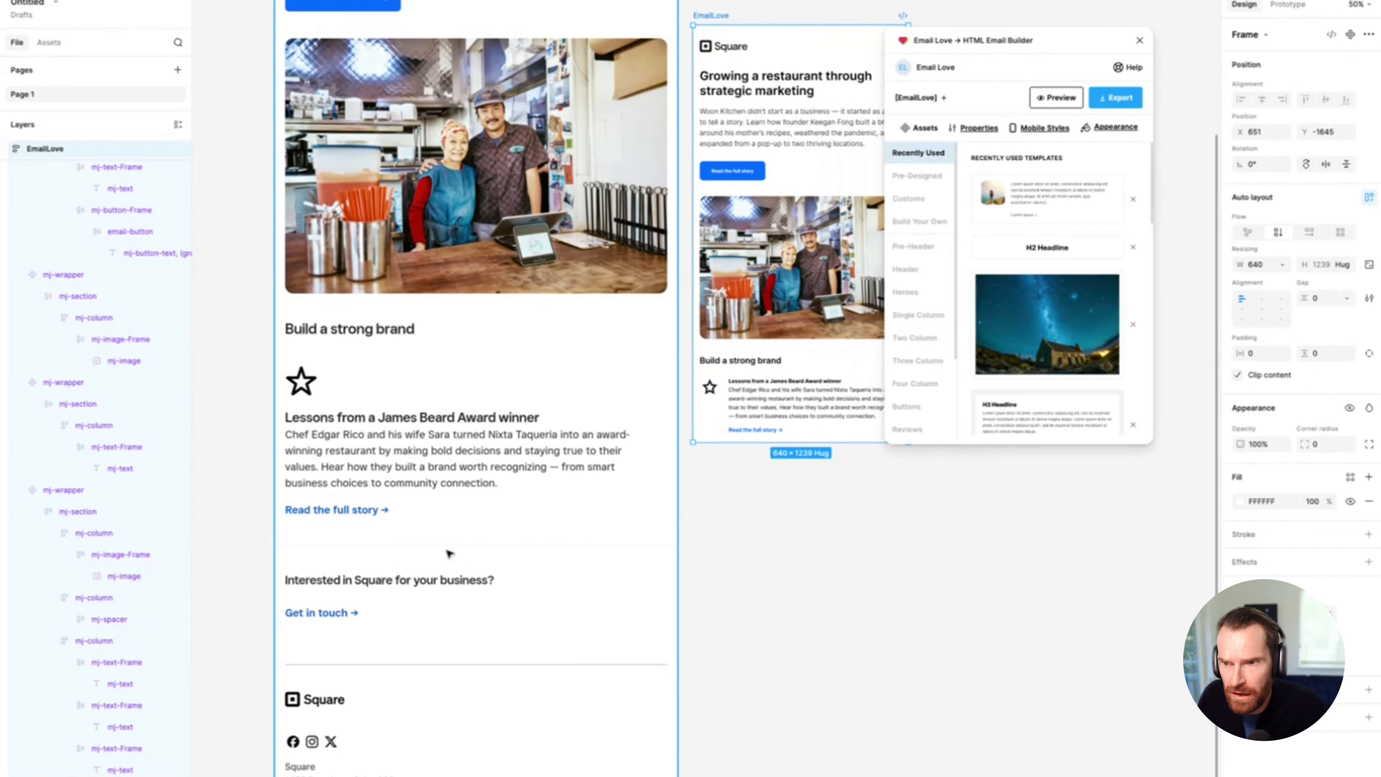
left_click_drag(992, 41, 1052, 36)
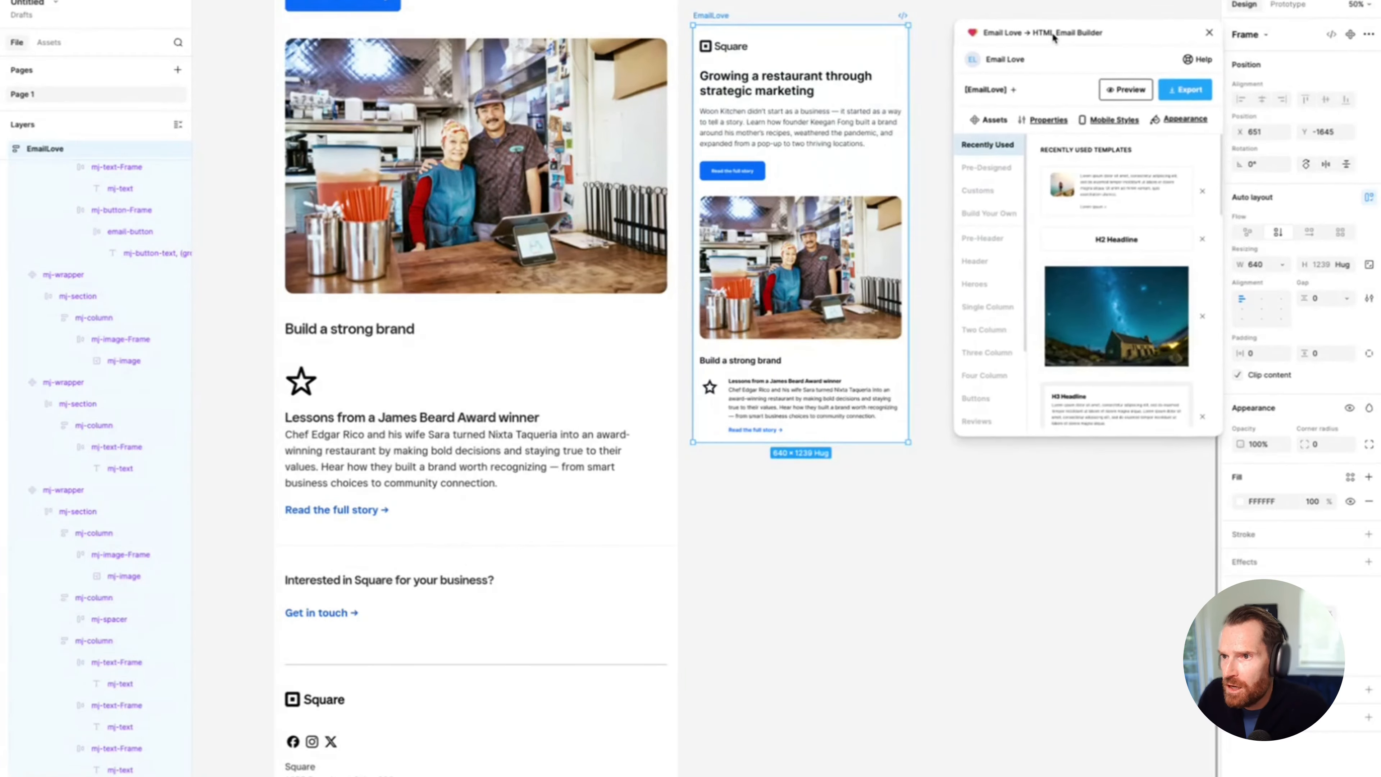
Step: Build a new single-column component with 10 padding on all sides at the end of the EmailLove frame
left_click(980, 216)
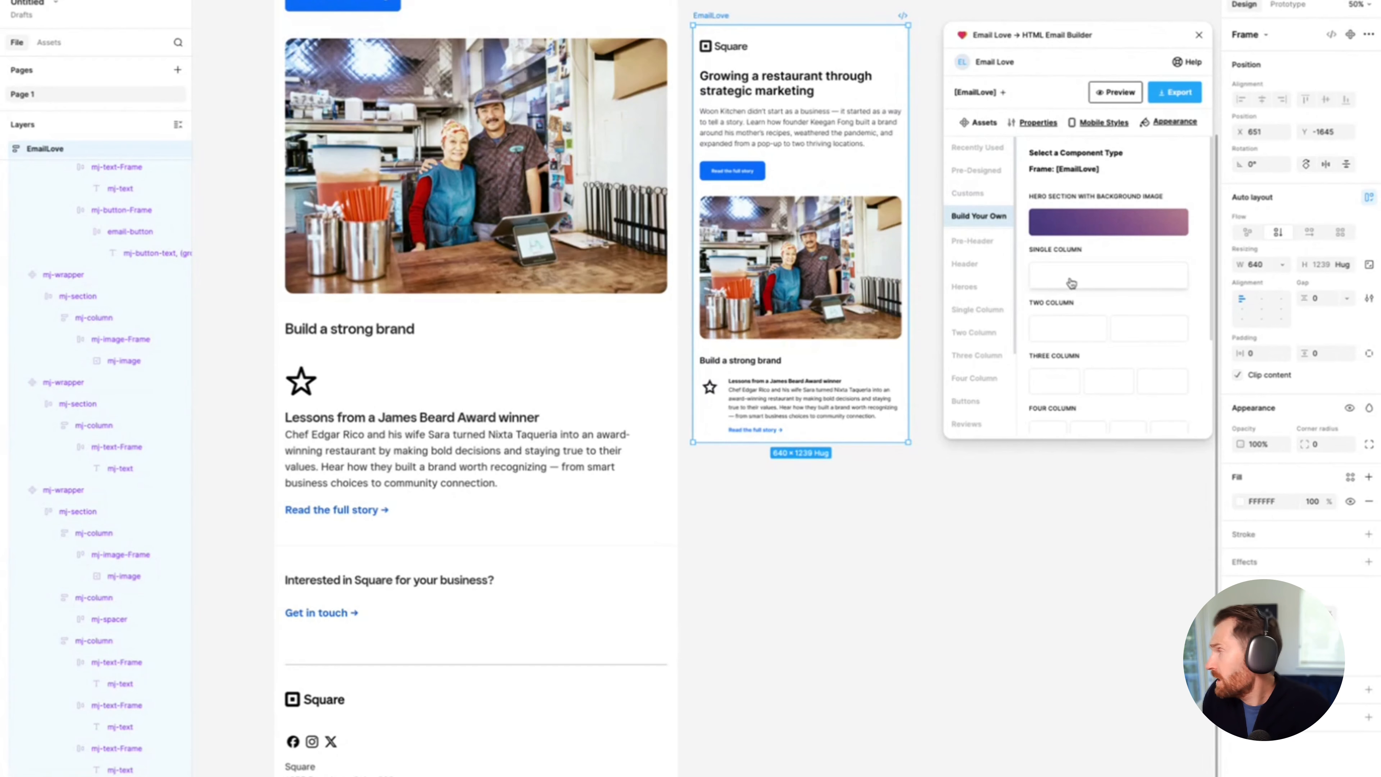
left_click(1074, 281)
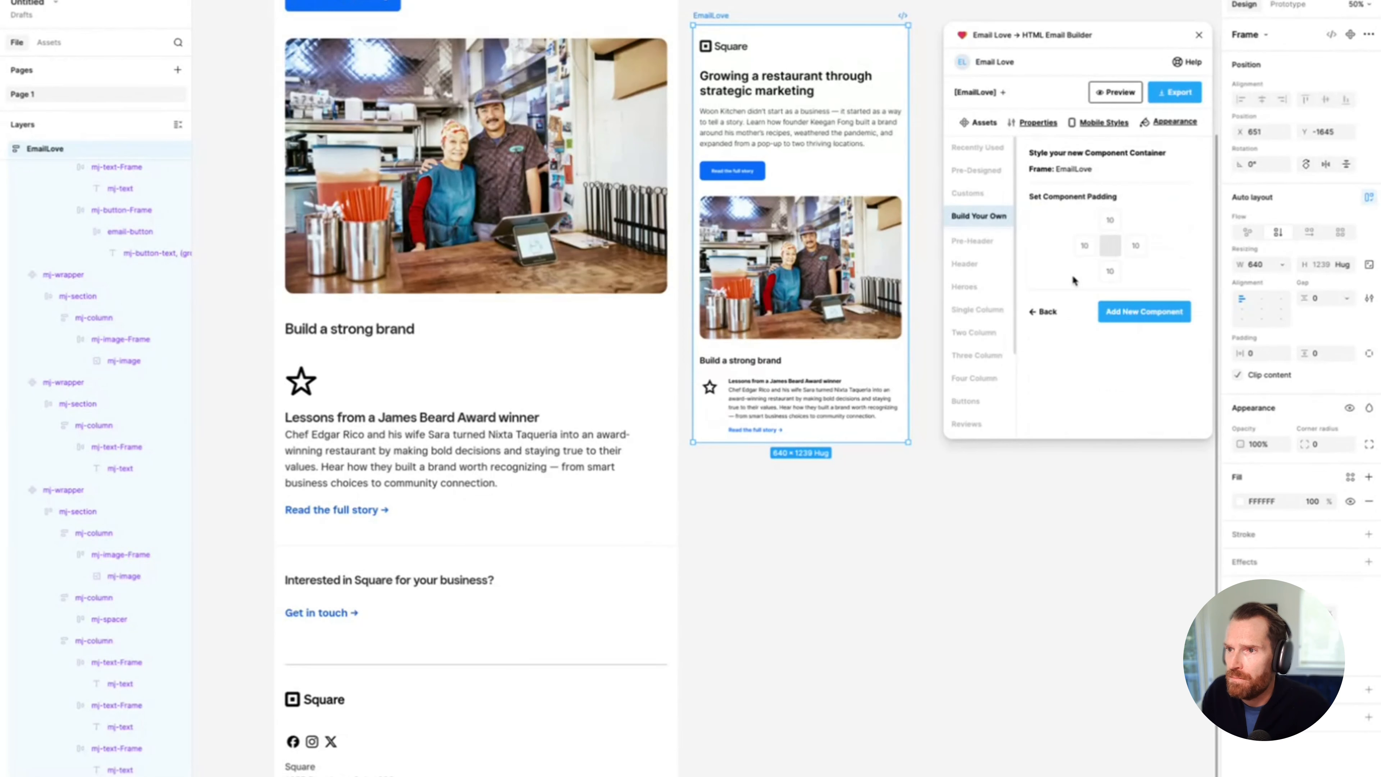
left_click(1124, 320)
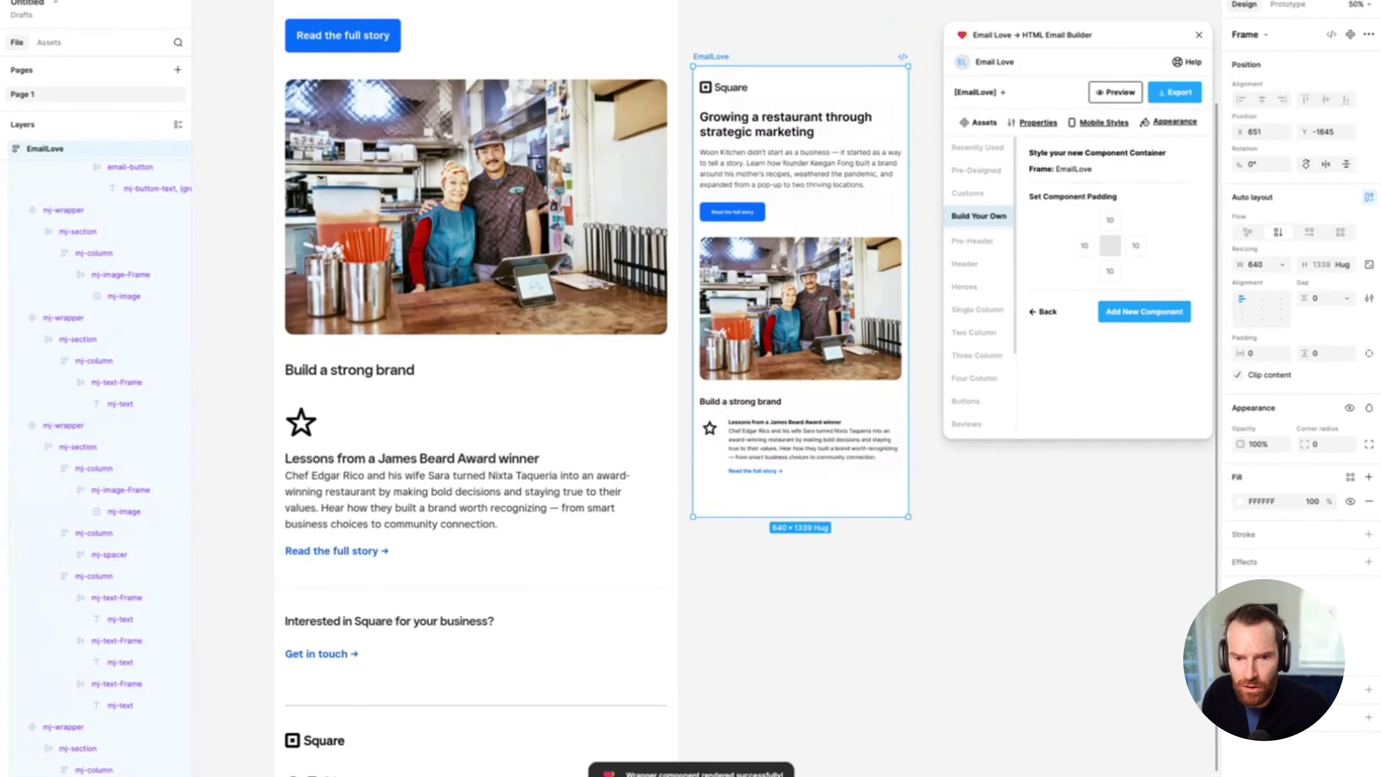
Step: Insert a divider into the column of the new empty wrapper and select the divider's frame
left_click(63, 729)
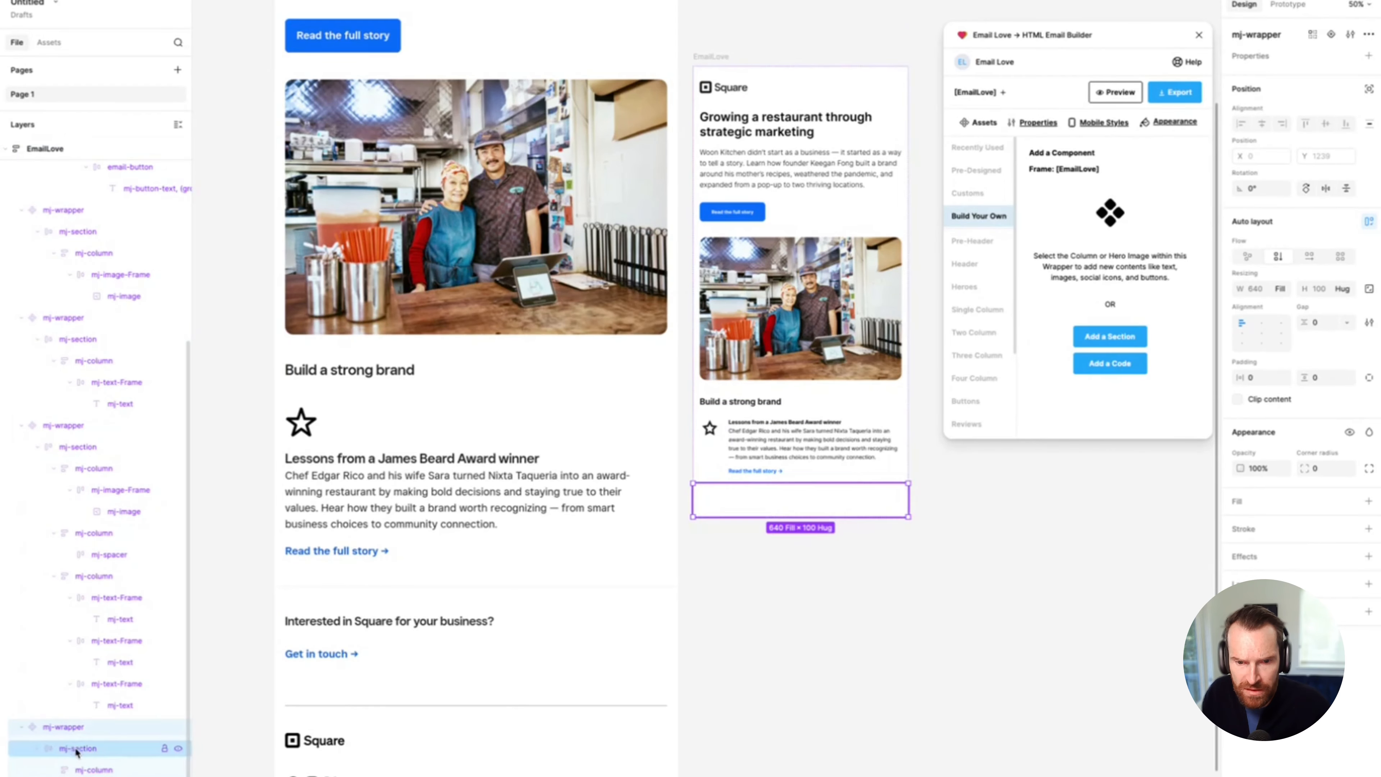
left_click(92, 770)
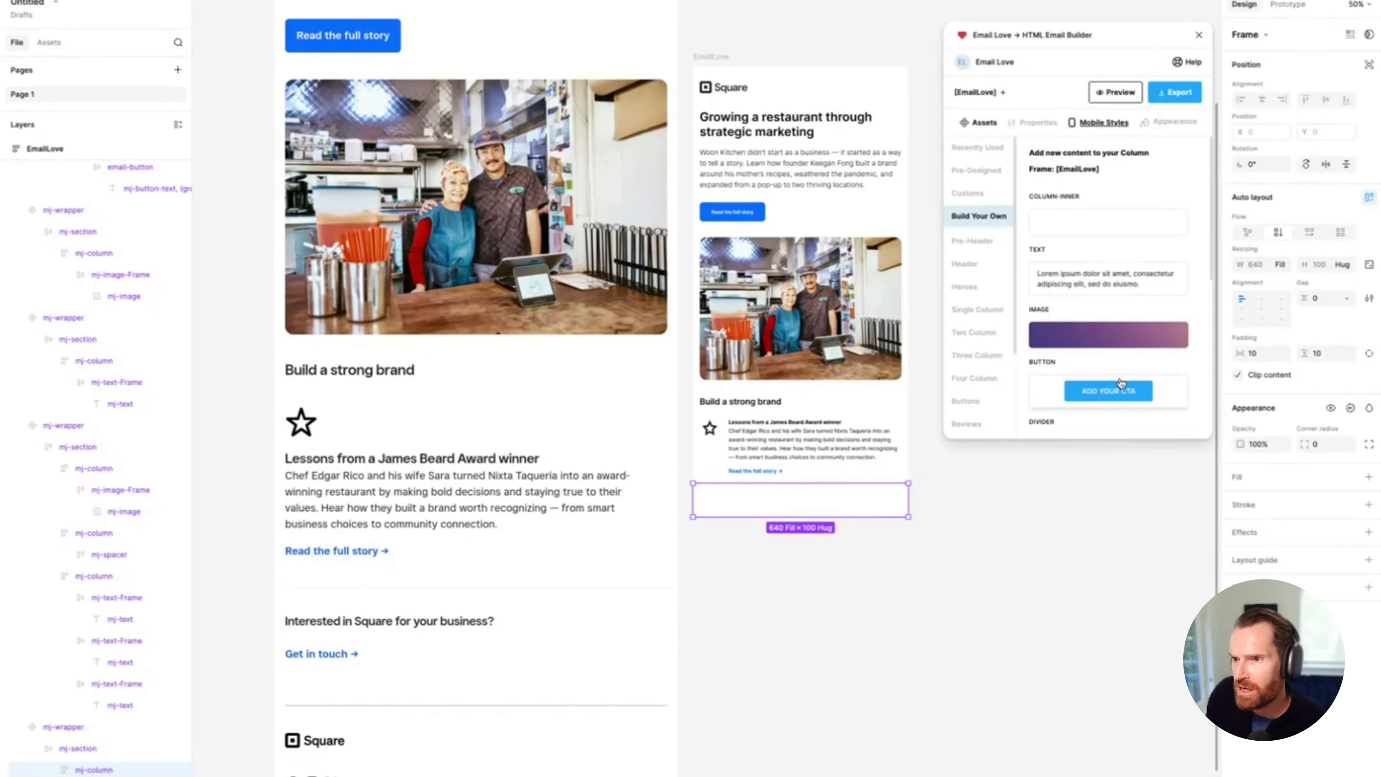
scroll(1117, 386, "down", 2)
left_click(1119, 363)
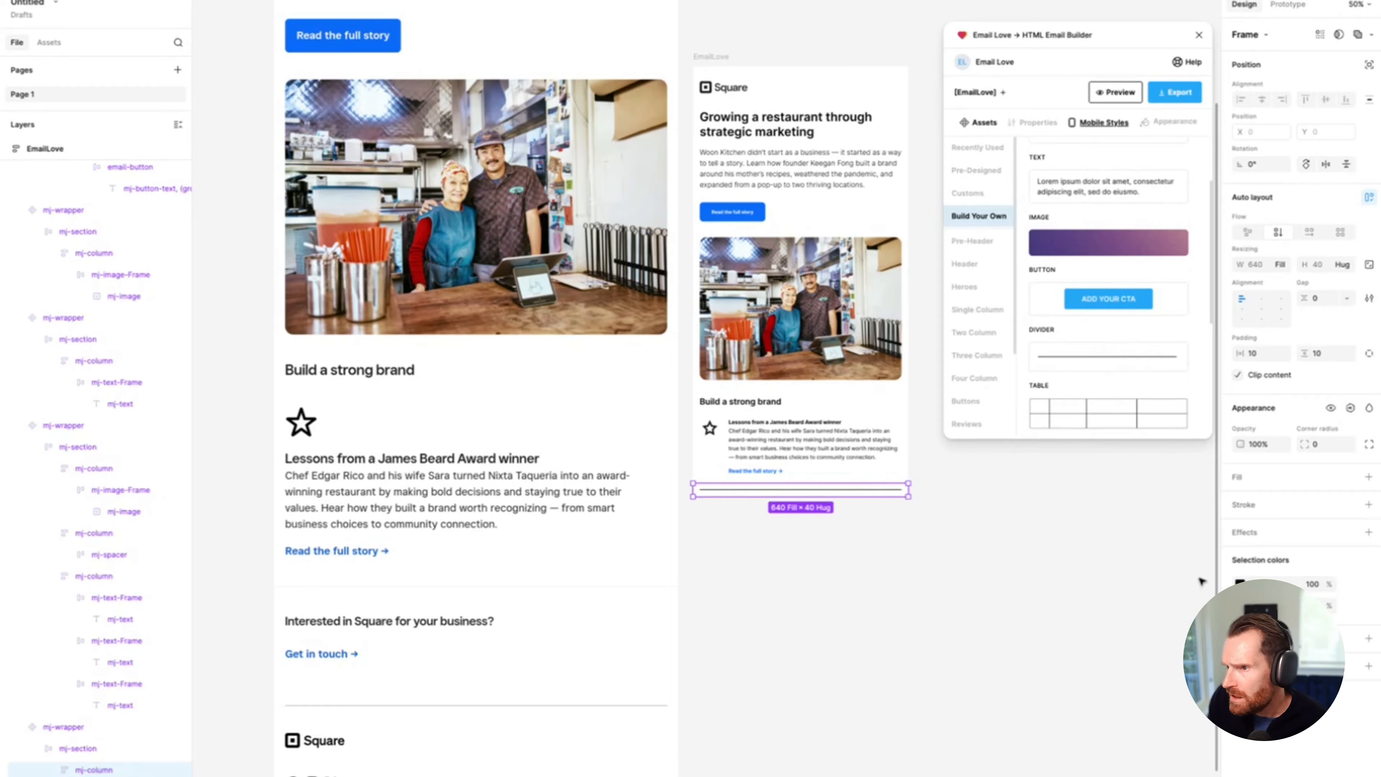
left_click(837, 493)
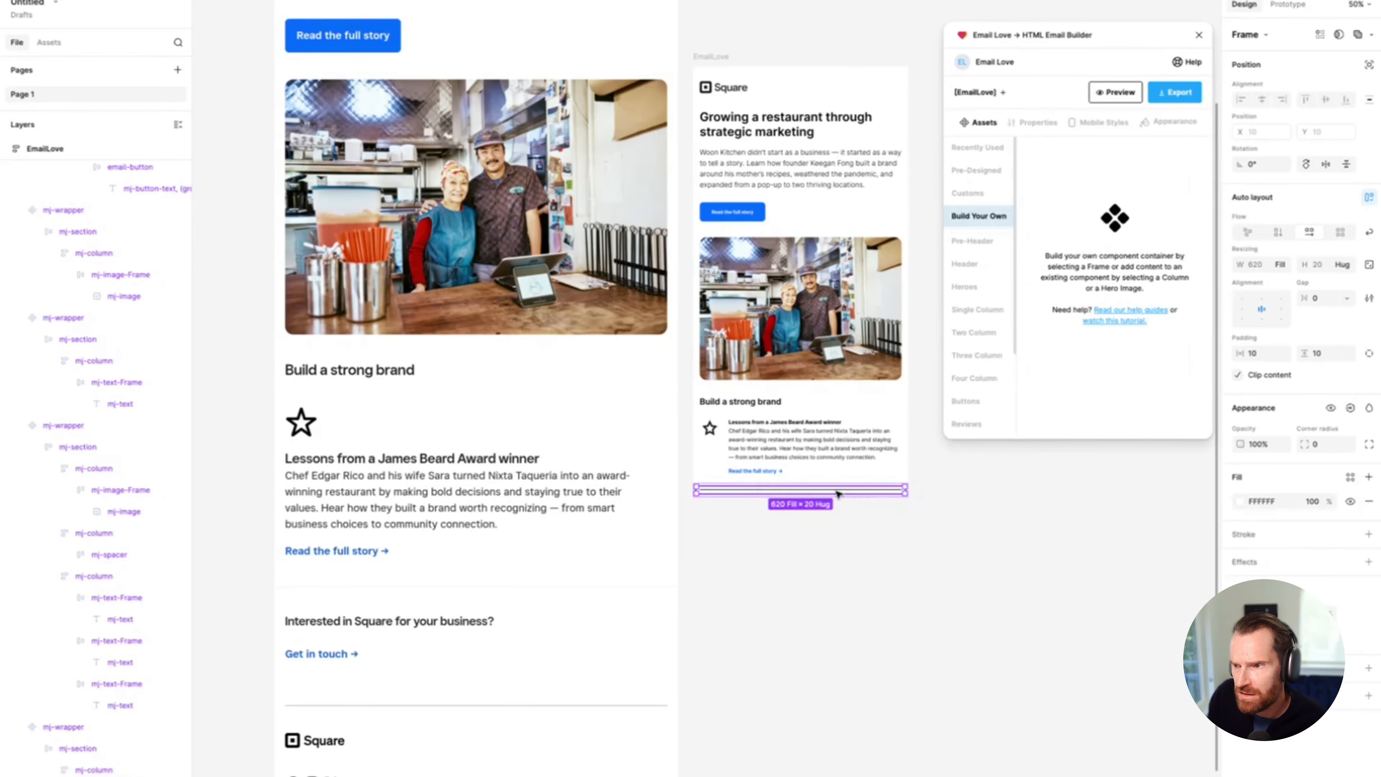
Step: Change the divider line's stroke color to F2F2F2
left_click(838, 491)
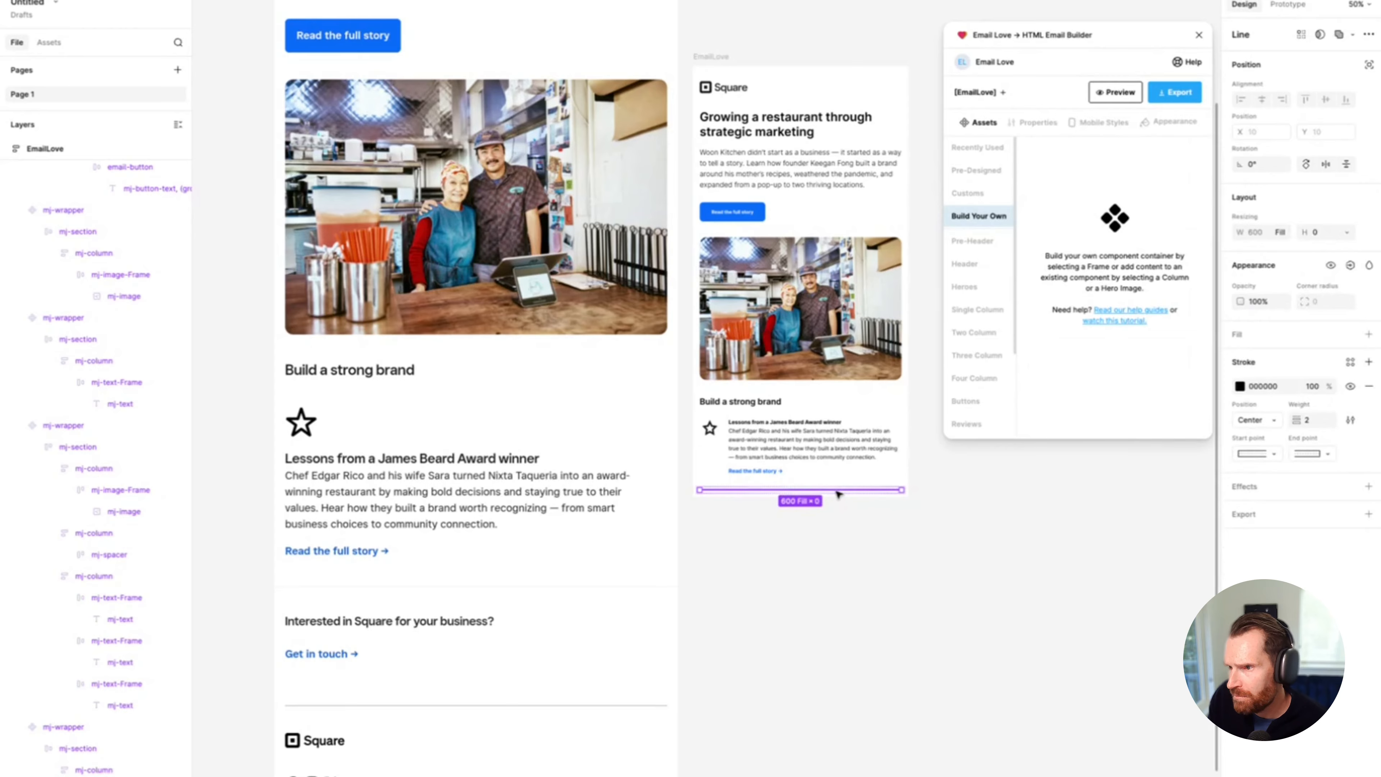
left_click(1236, 387)
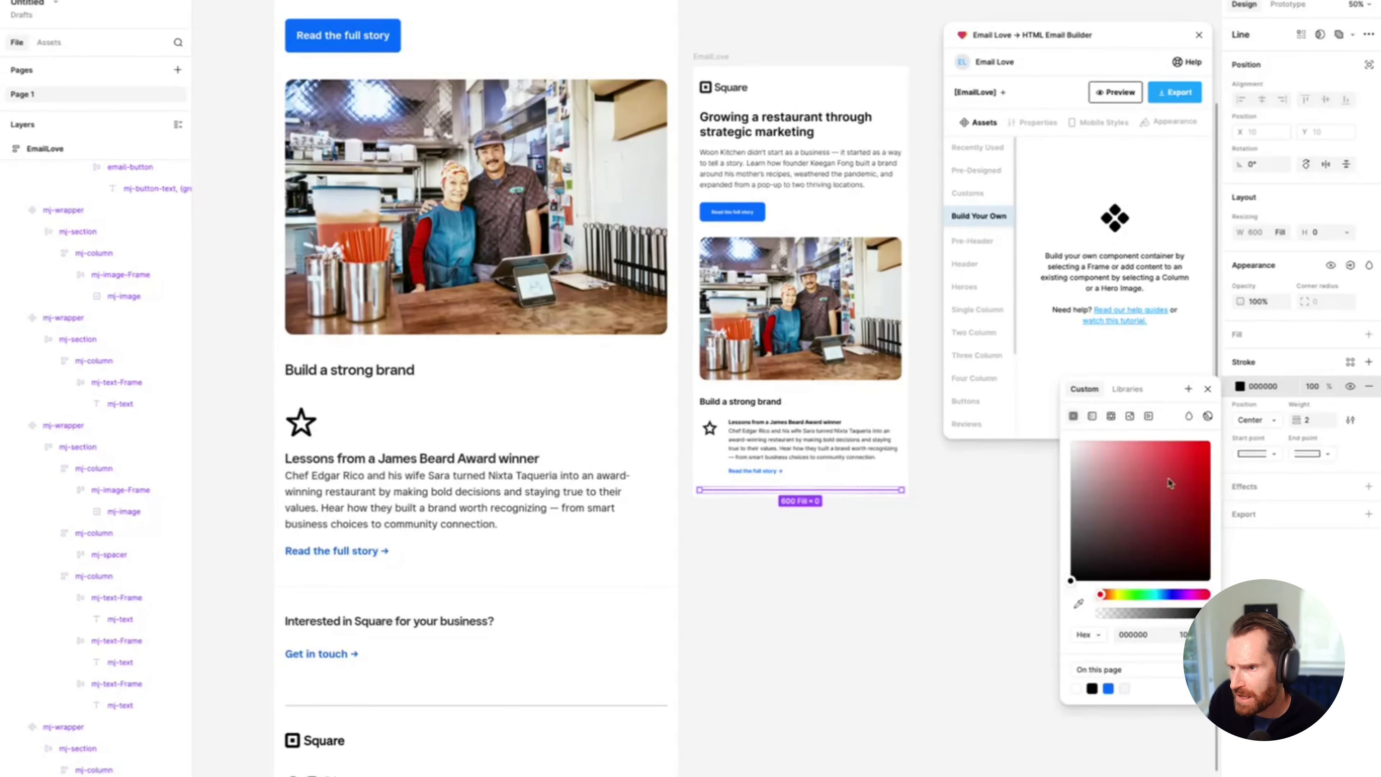
mouse_move(1170, 480)
left_mouse_down()
mouse_move(1051, 482)
mouse_move(1049, 449)
left_mouse_up()
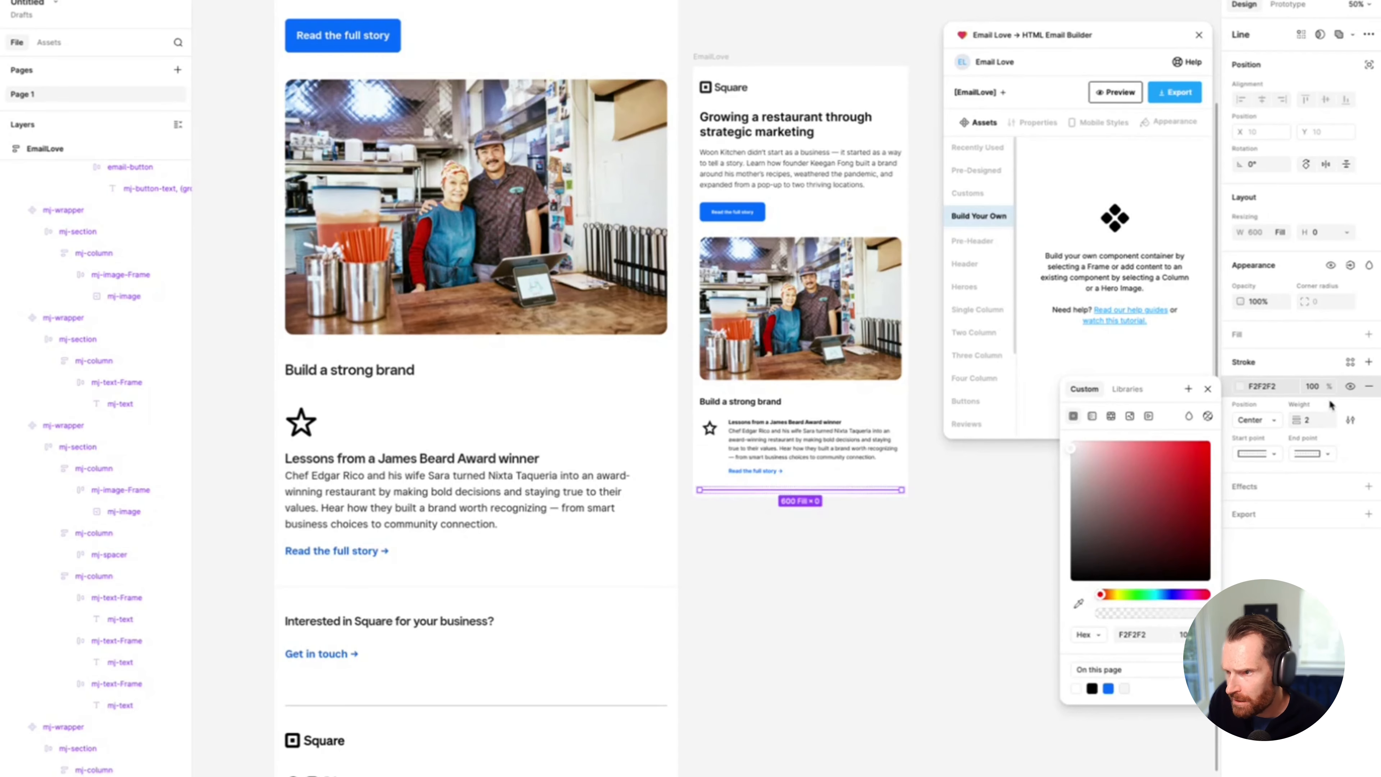
left_click(1313, 424)
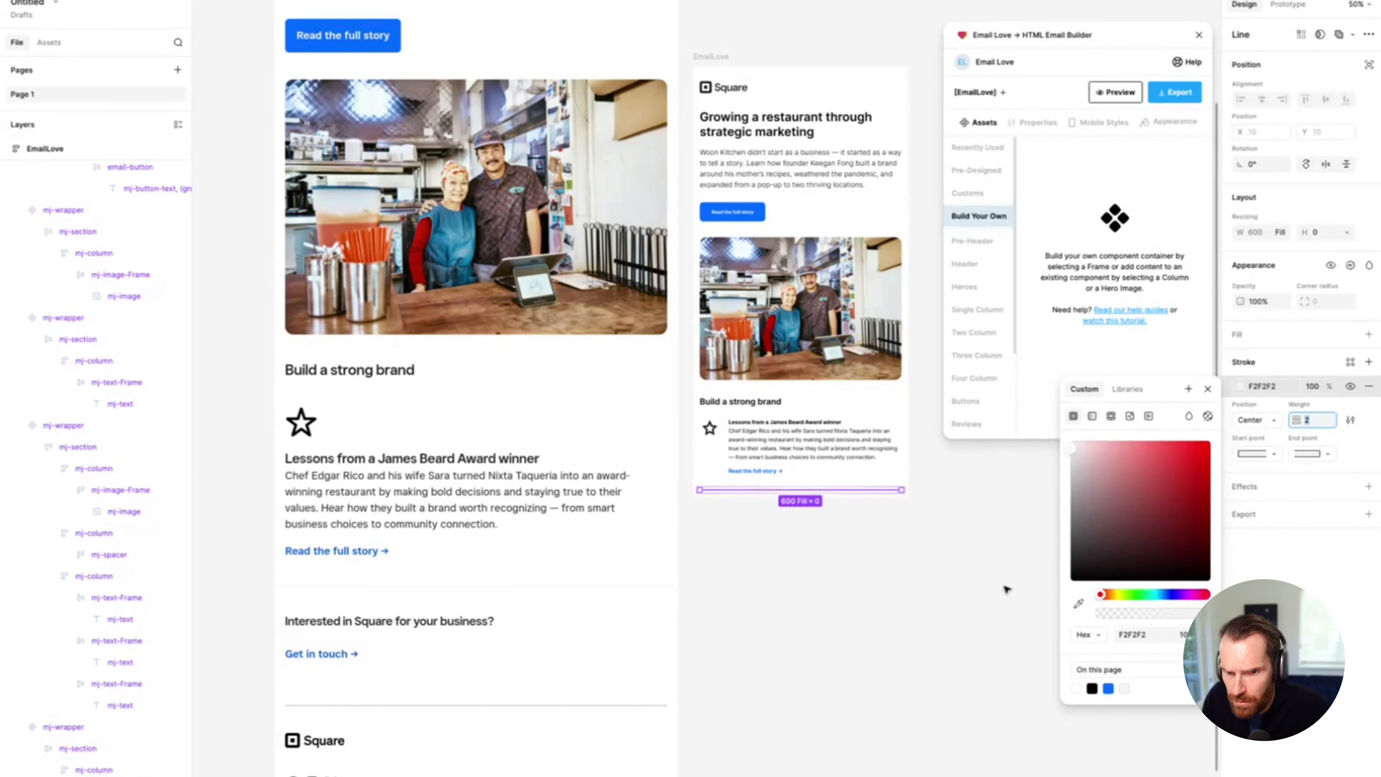
left_click(971, 586)
Step: Set the divider line's stroke weight to 1
key("shift+0")
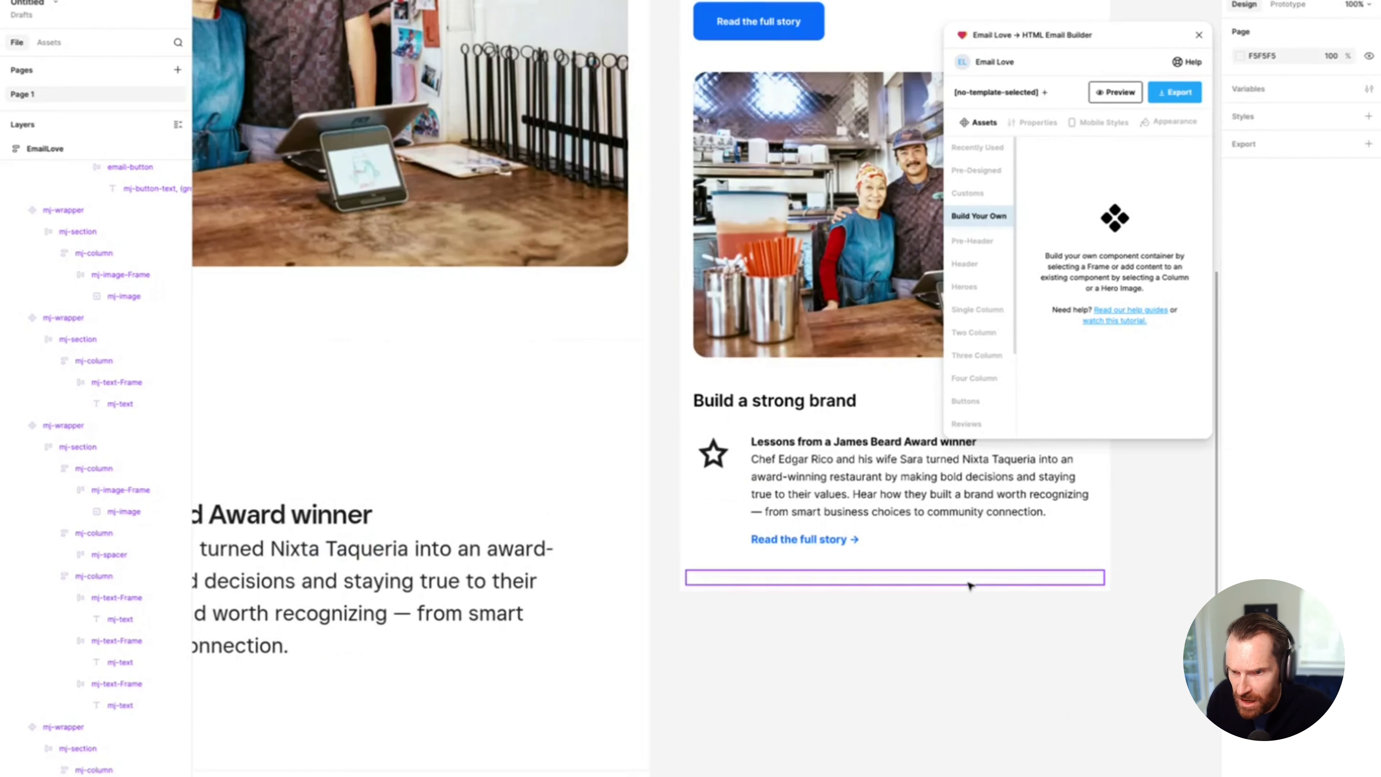
scroll(857, 605, "left", 5)
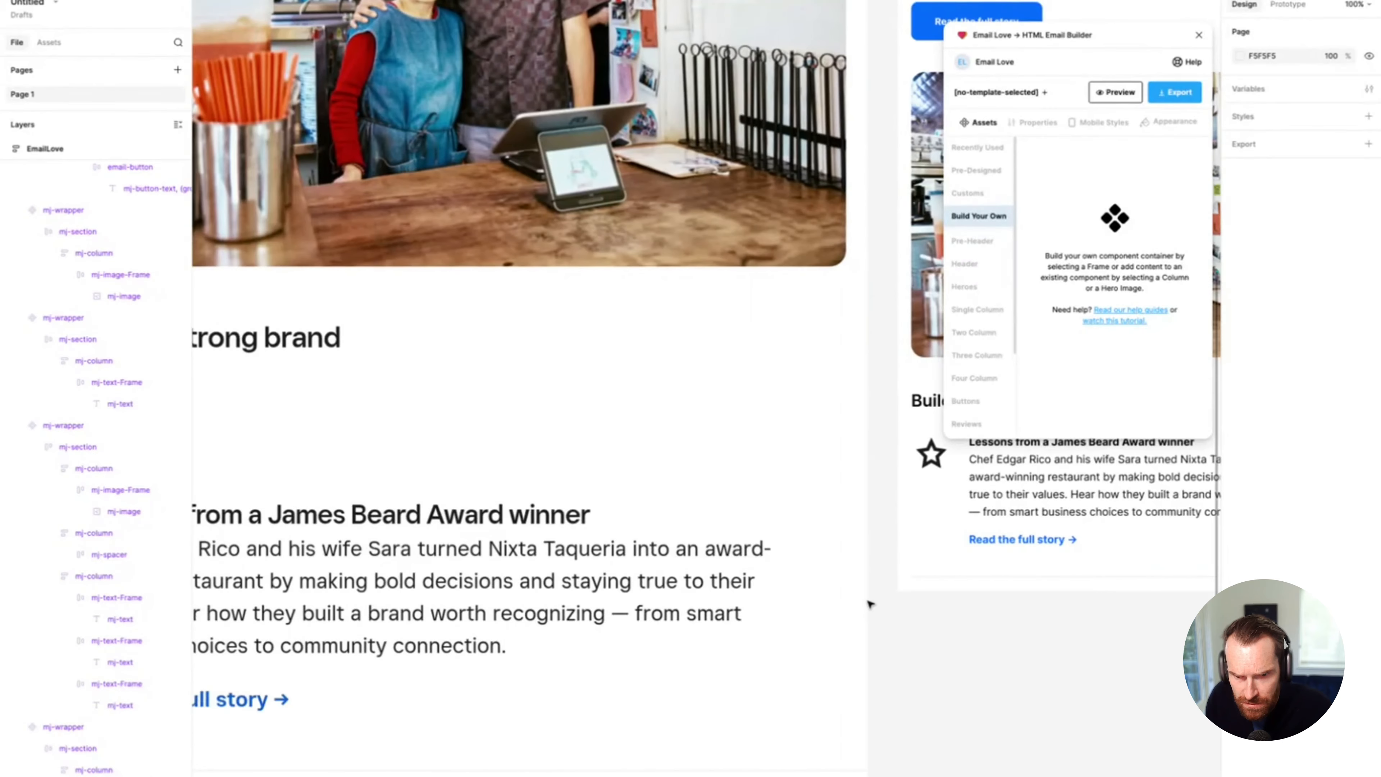
scroll(869, 604, "down", 2)
scroll(869, 604, "right", 5)
scroll(869, 604, "up", 1)
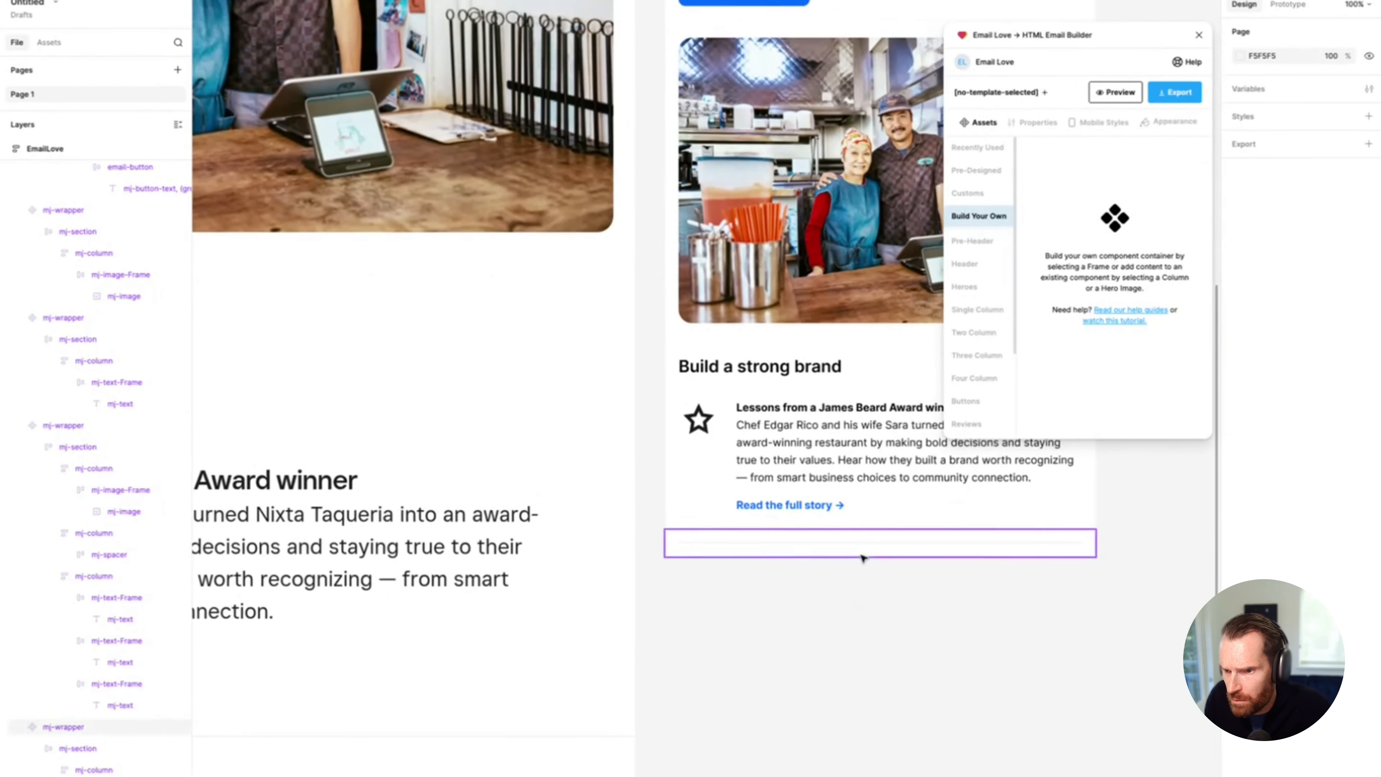
left_click(864, 546)
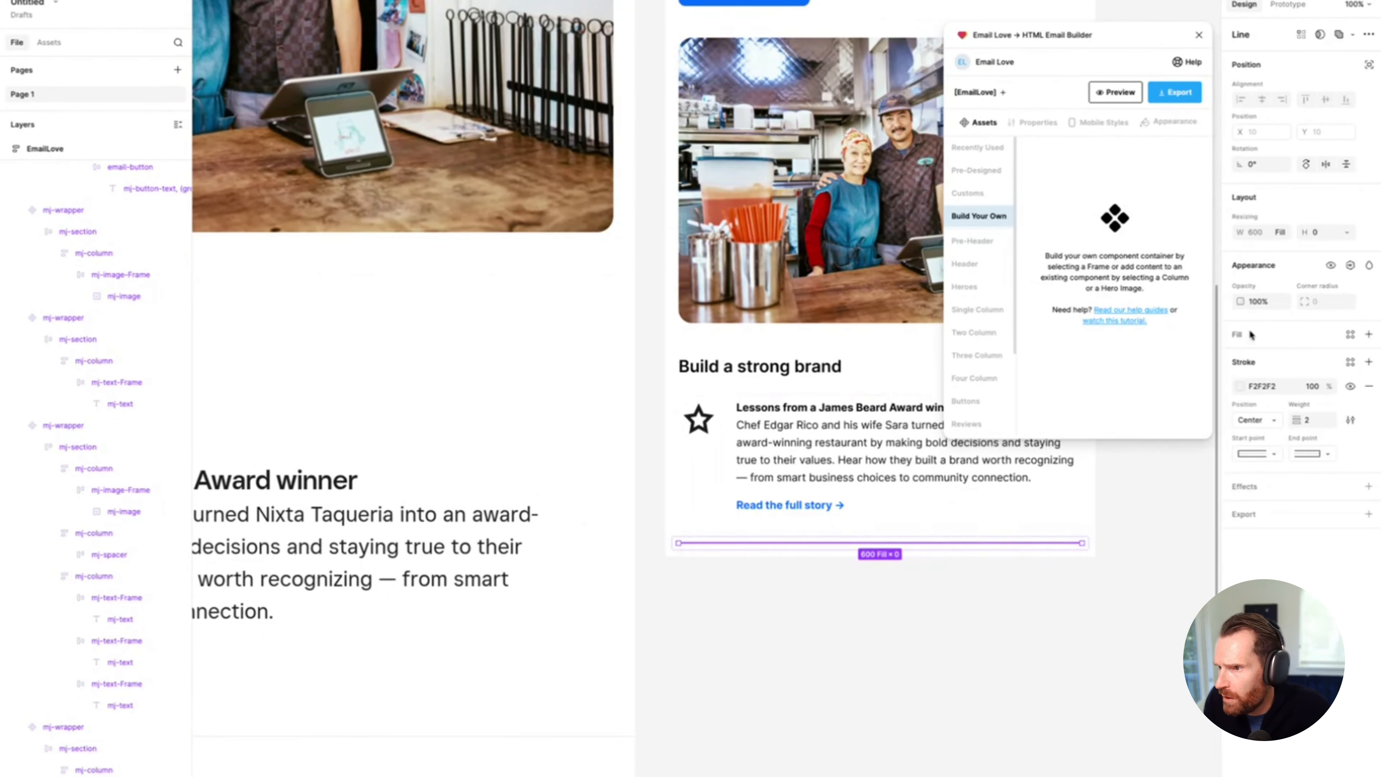
left_click(1318, 422)
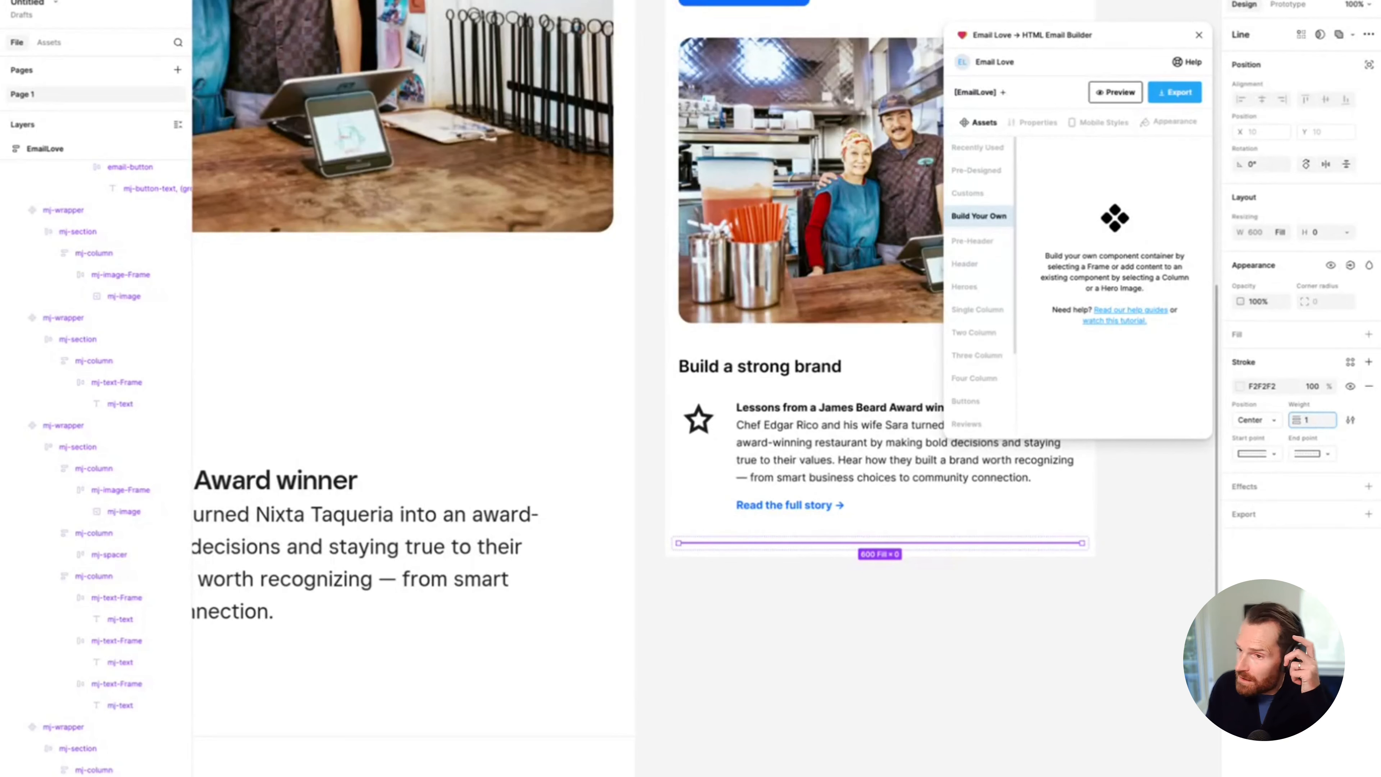
type("1")
key("Return")
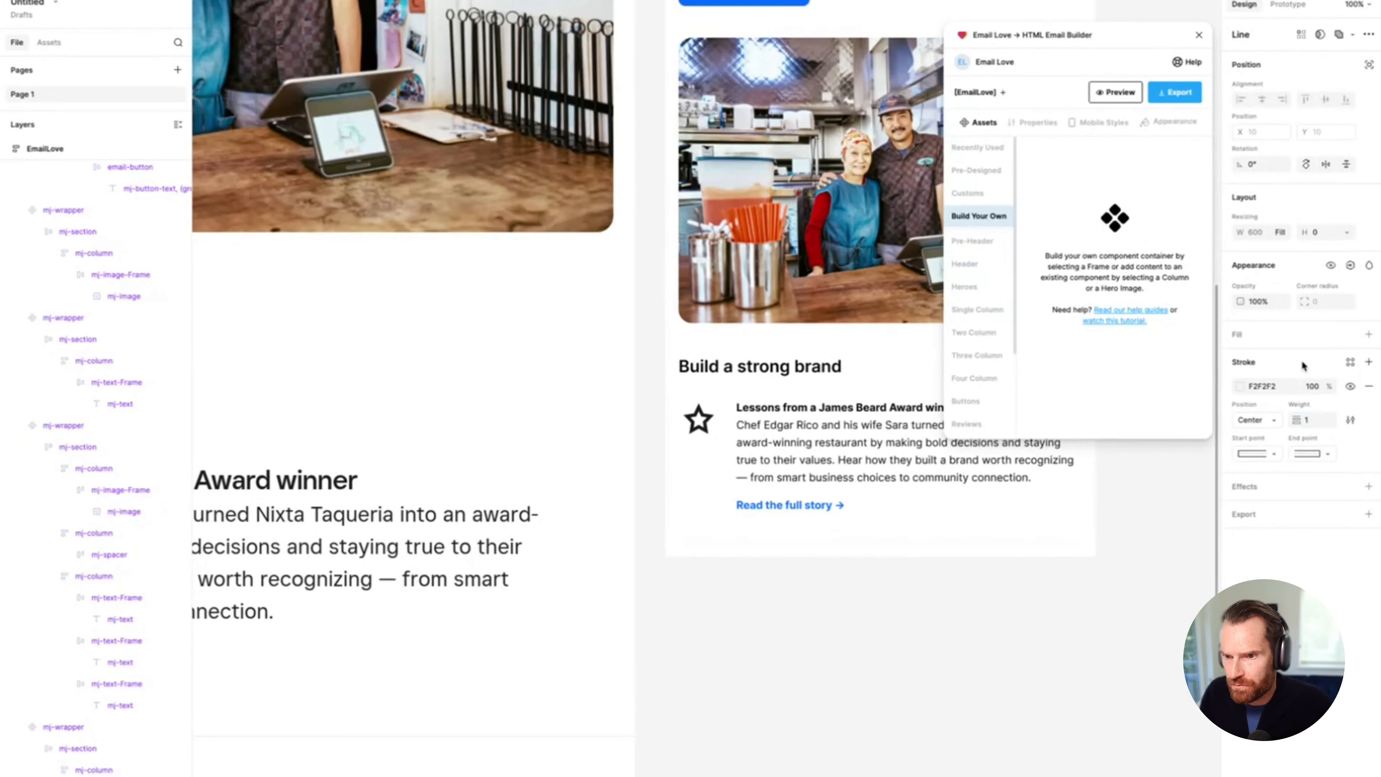
Step: Set the horizontal padding to 0 on the divider's column and on the divider frame inside it
left_click(678, 551)
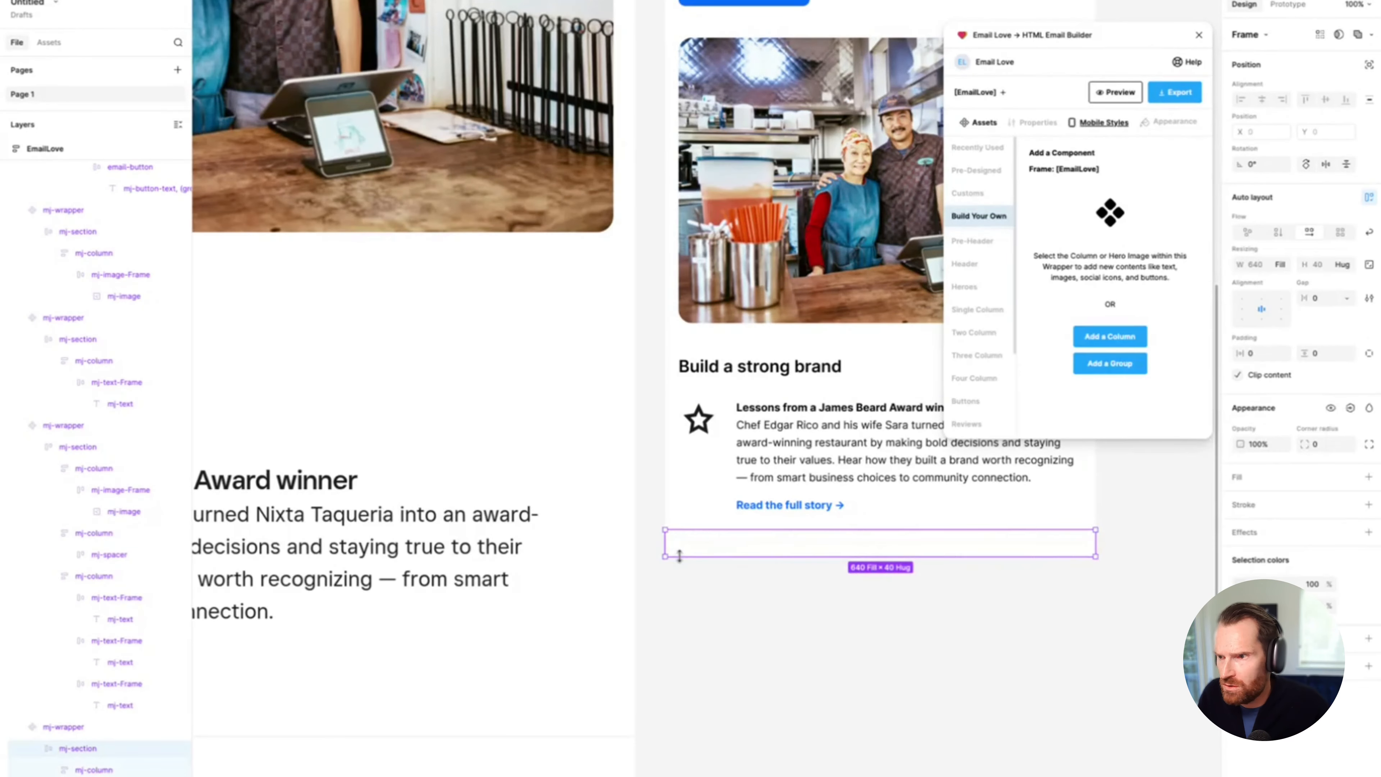
left_click(701, 545)
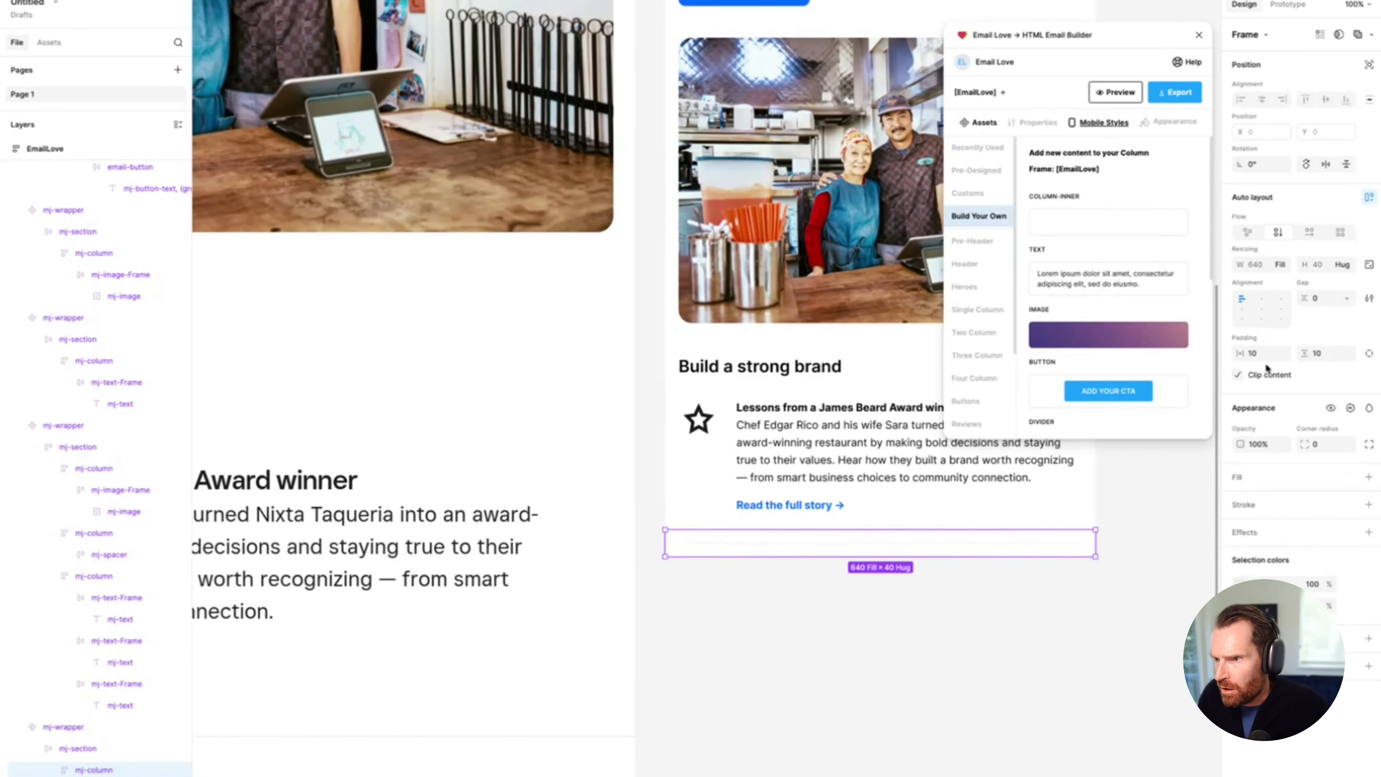
left_click(1258, 354)
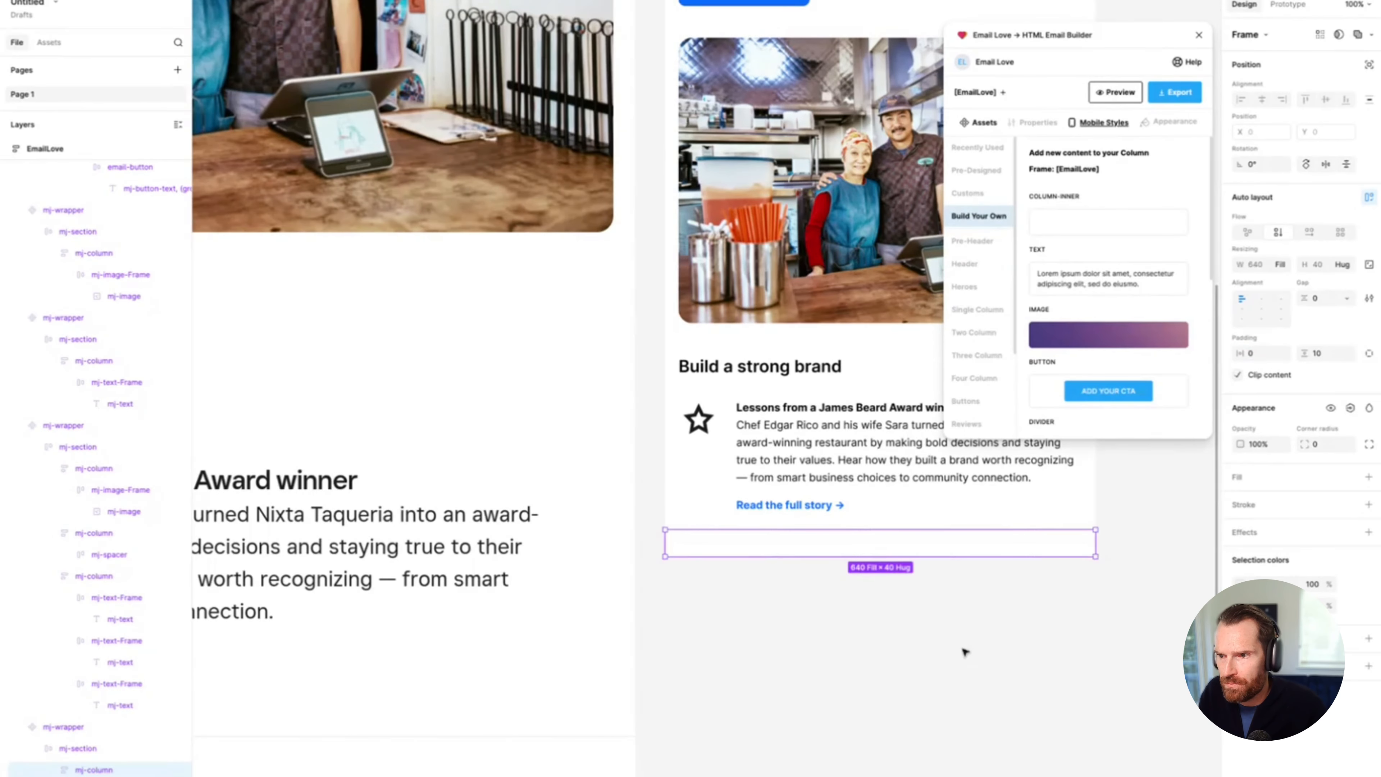
left_click(957, 632)
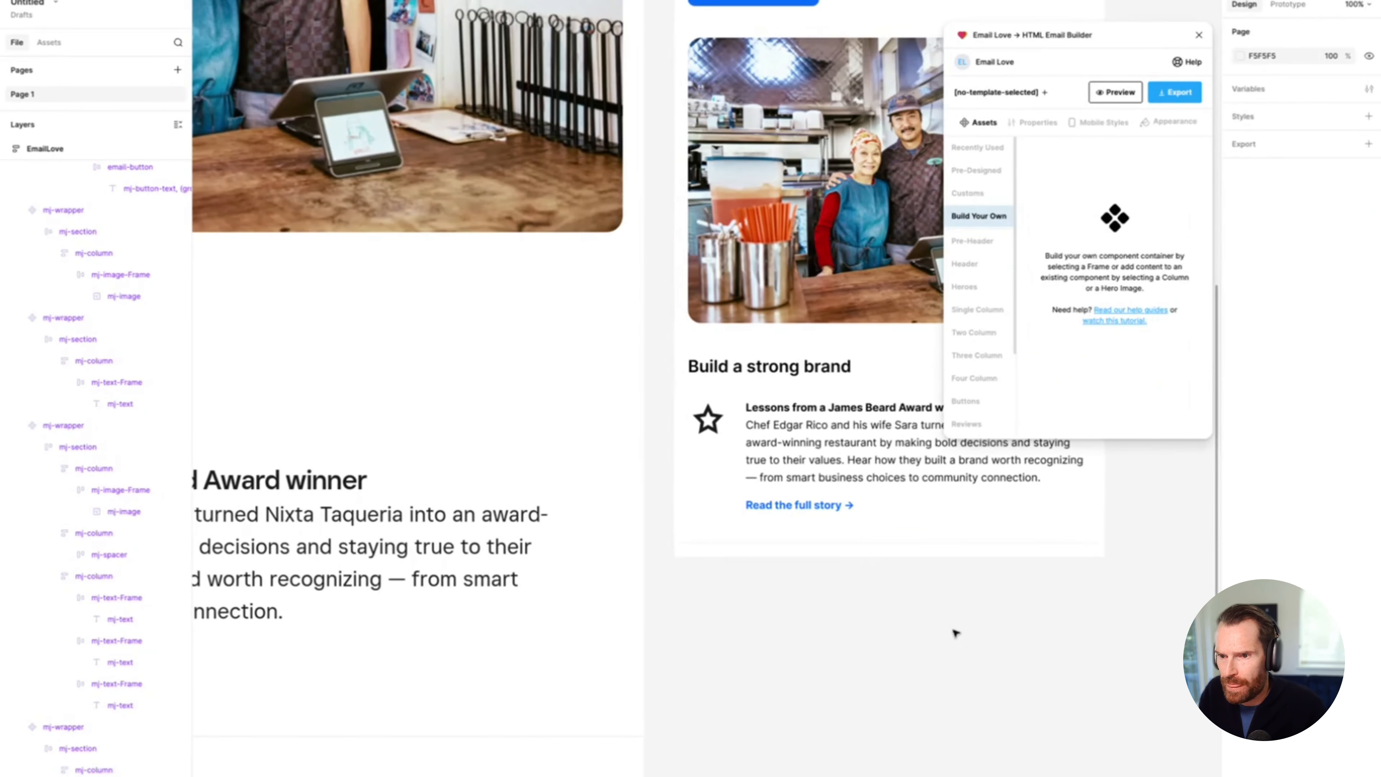
left_click(897, 544)
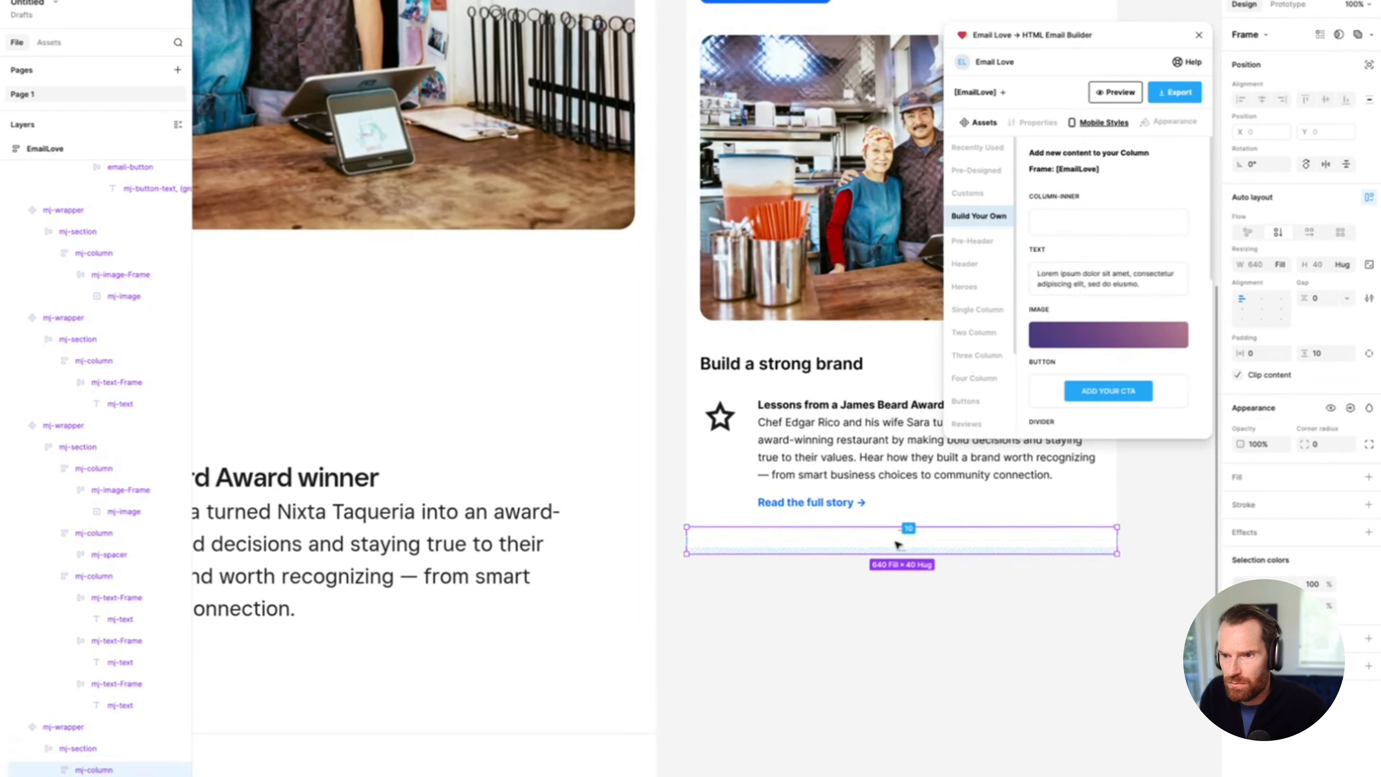
double_click(818, 543)
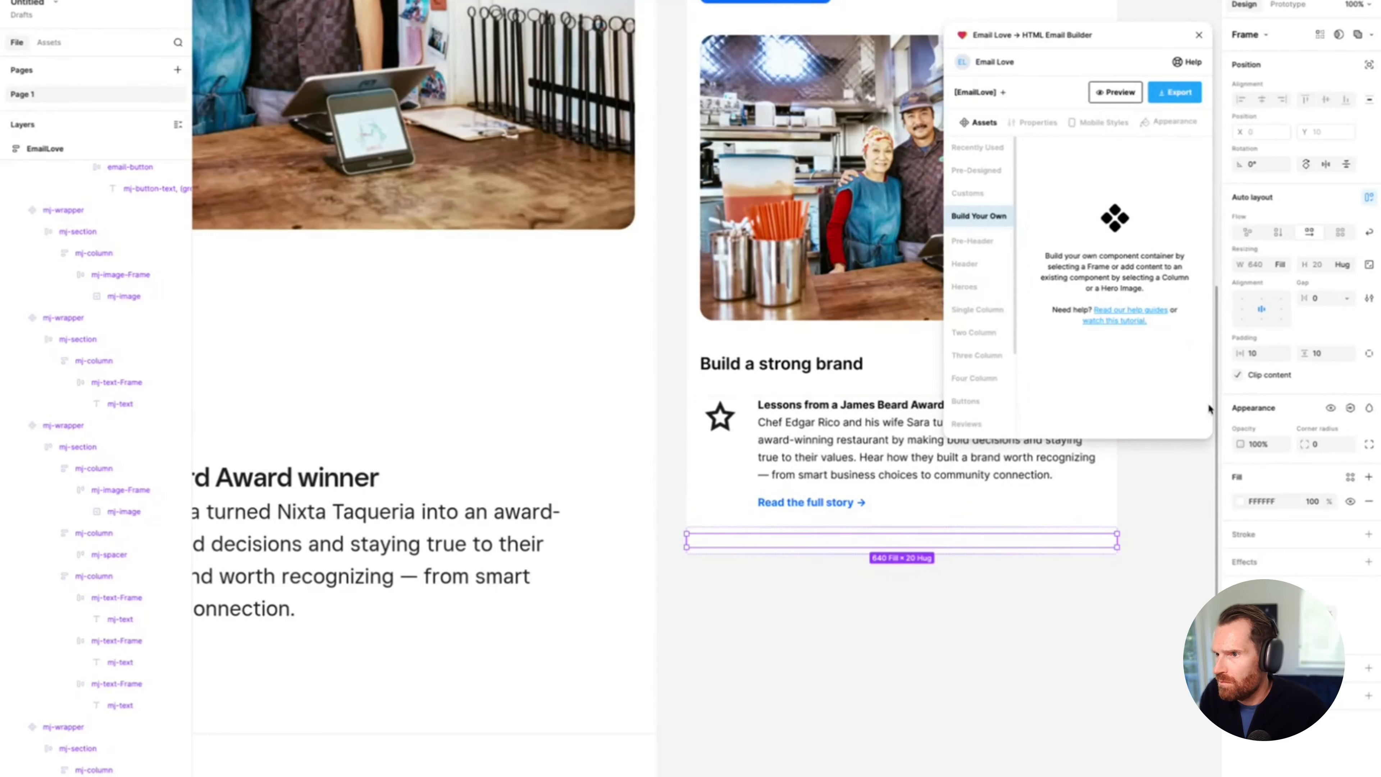
left_click(1261, 353)
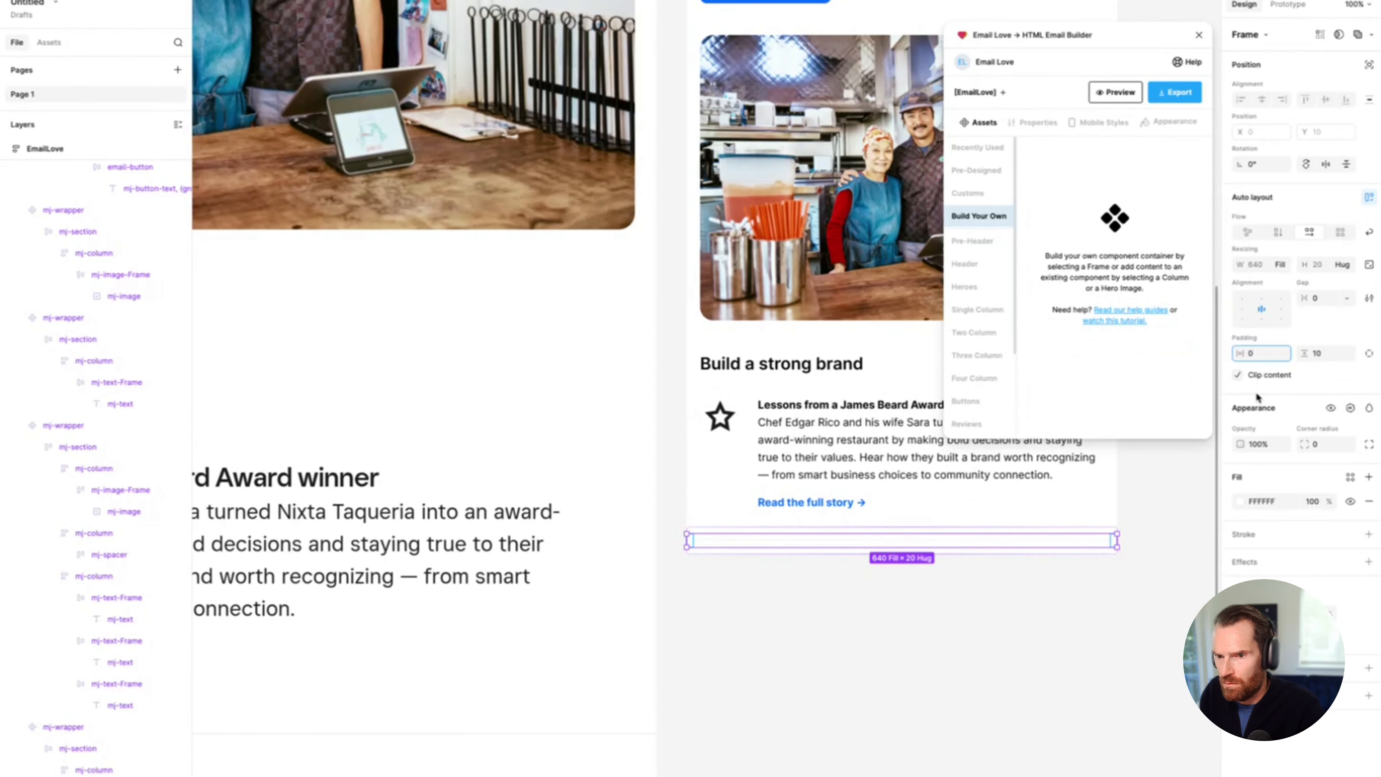
left_click(791, 623)
Step: Duplicate the "Build a strong brand" wrapper and place the copy below the divider at the end of the EmailLove frame
key("super+minus")
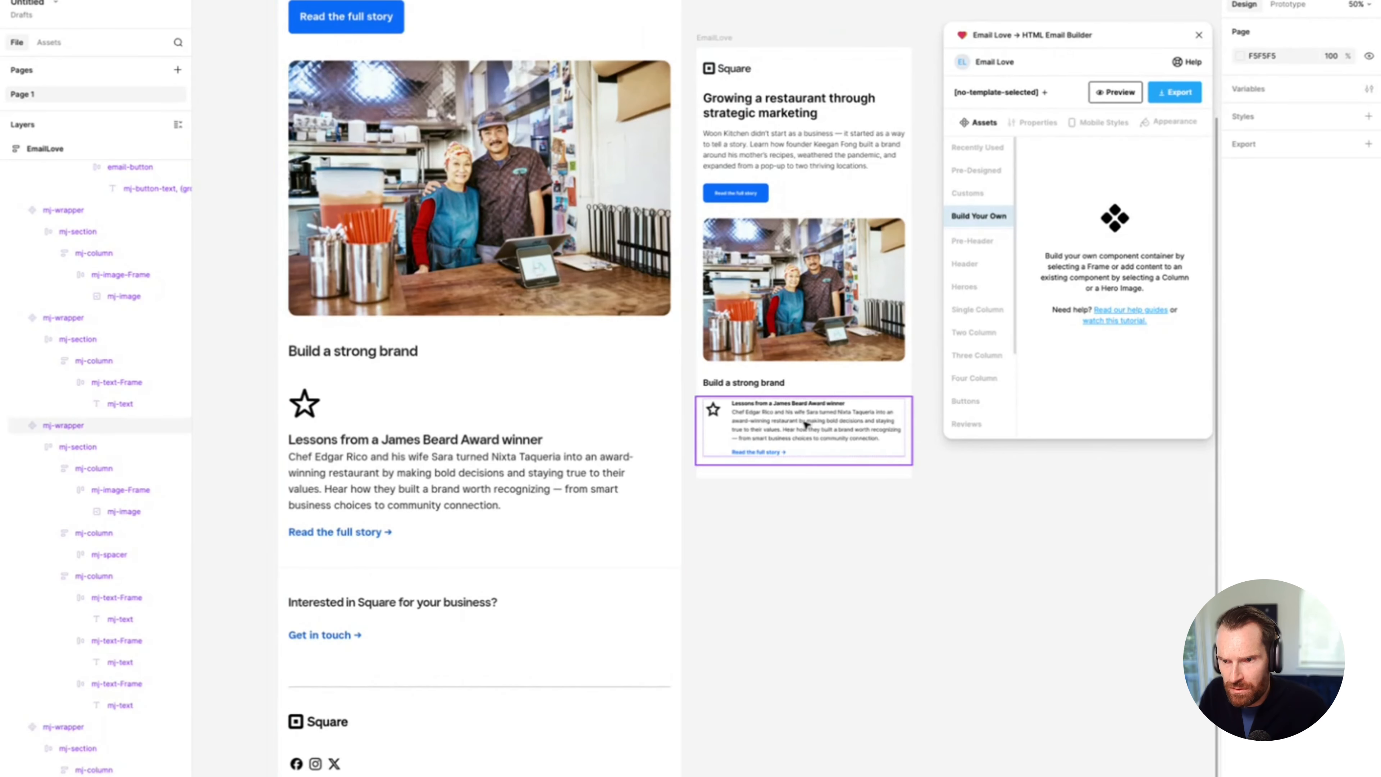
left_click(761, 387)
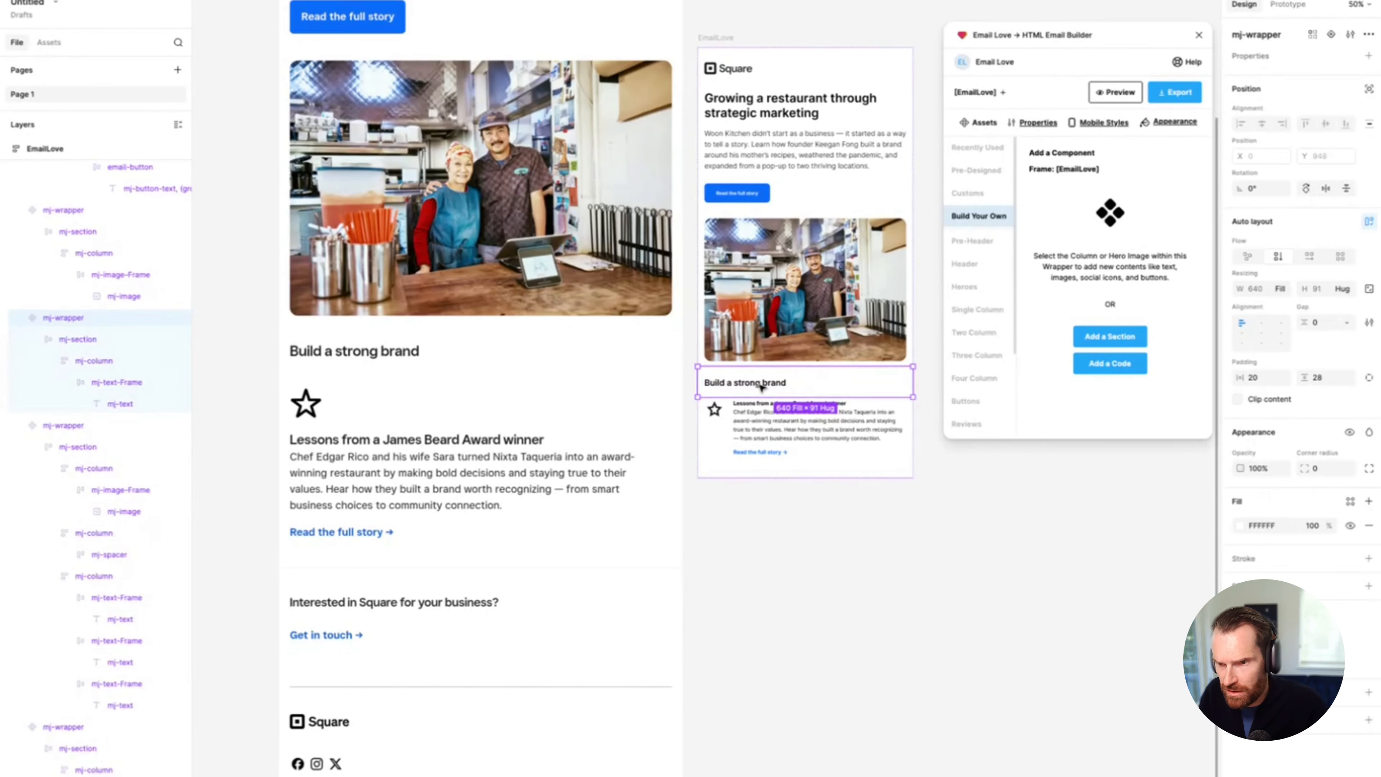
key("super+d")
left_click_drag(762, 415, 762, 503)
Step: Shift the reference design slightly to the right and move the EmailLove frame clear of it
left_click(524, 613)
left_click_drag(523, 614, 564, 604)
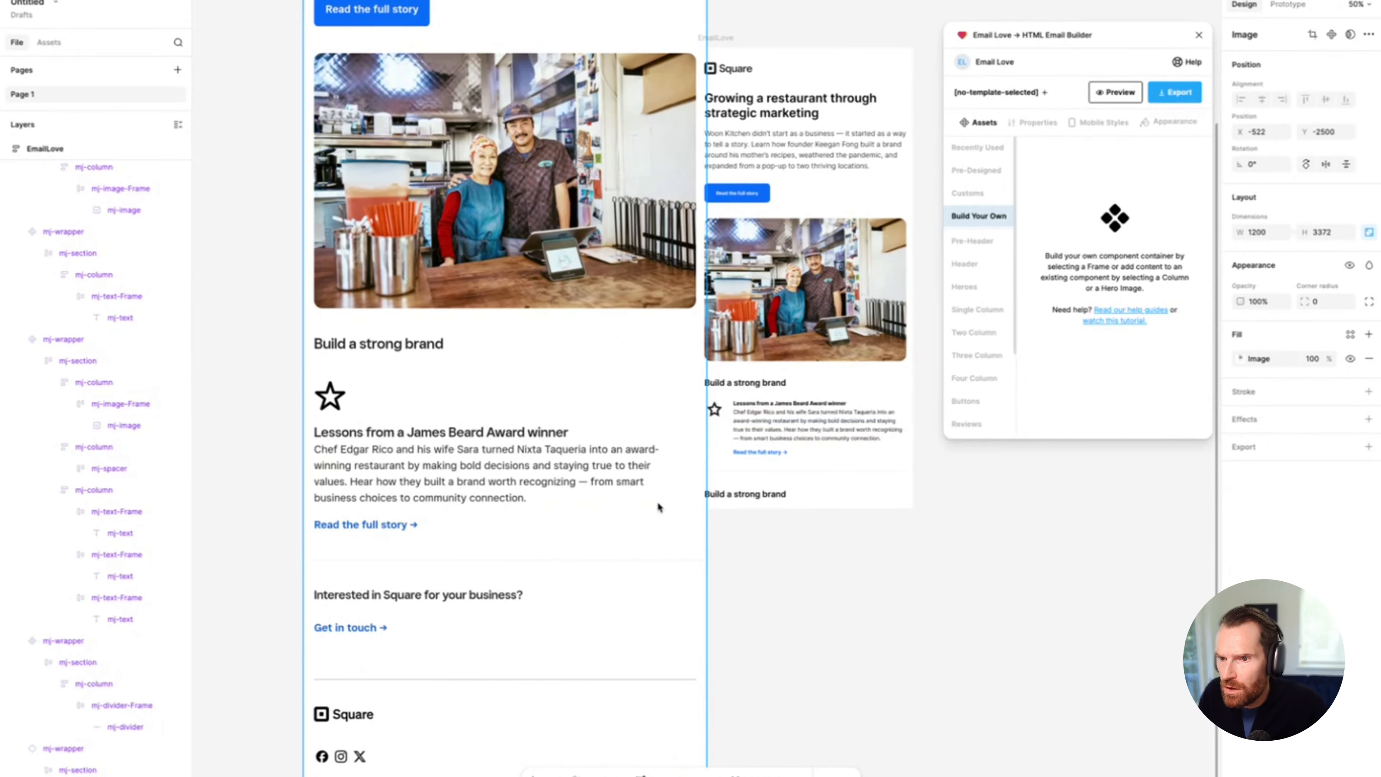
scroll(805, 488, "left", 3)
scroll(942, 453, "right", 3)
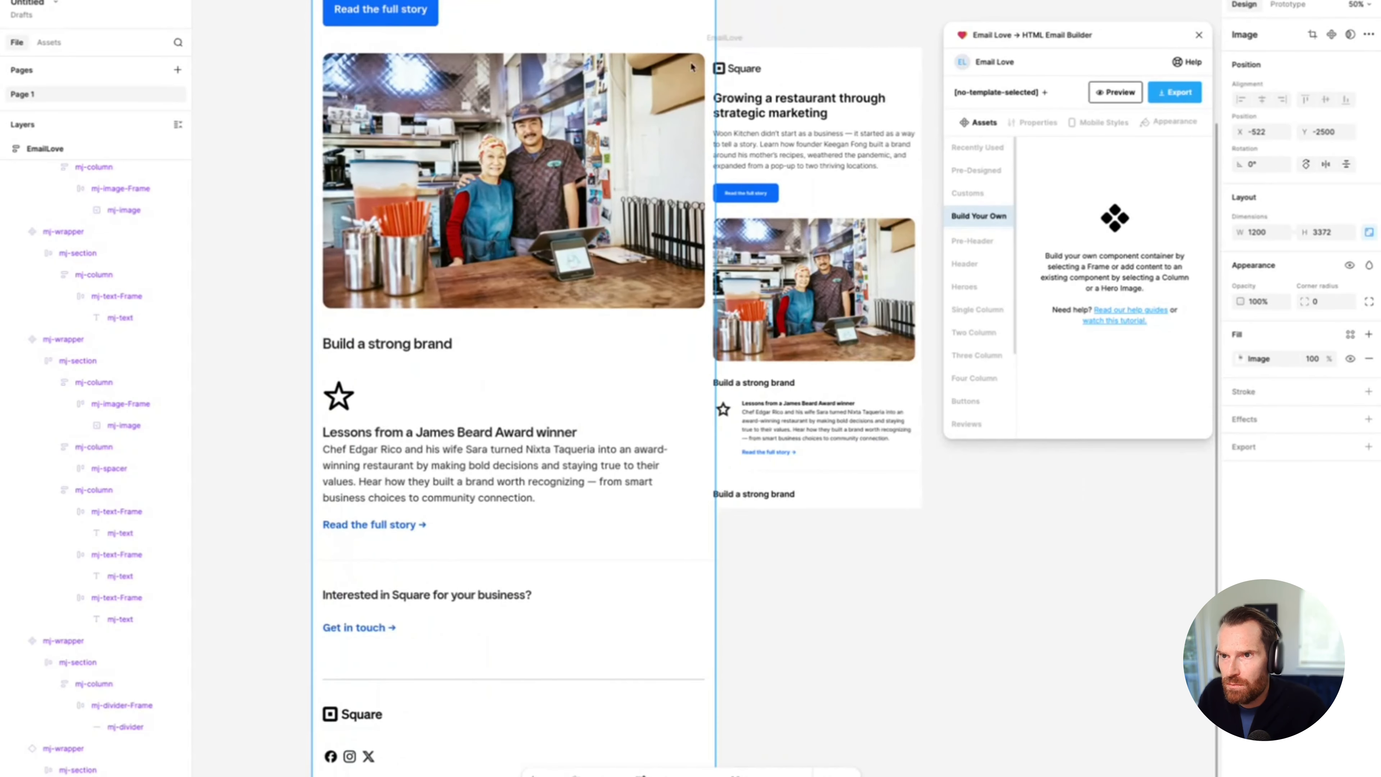
scroll(717, 42, "left", 1)
left_click_drag(732, 38, 796, 37)
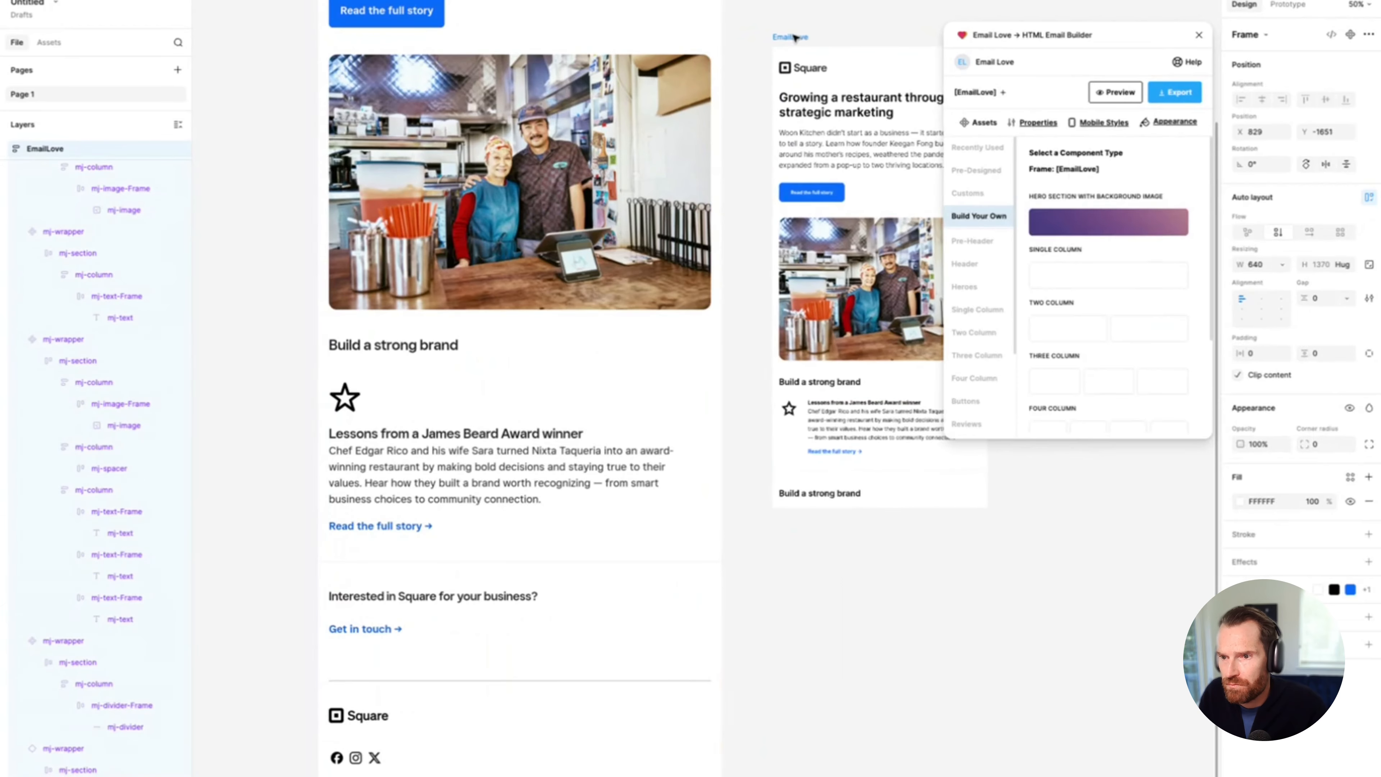
Step: Replace the duplicated heading's text with "Interested in Square for your business?" and remove the blank line above it
double_click(817, 492)
double_click(817, 492)
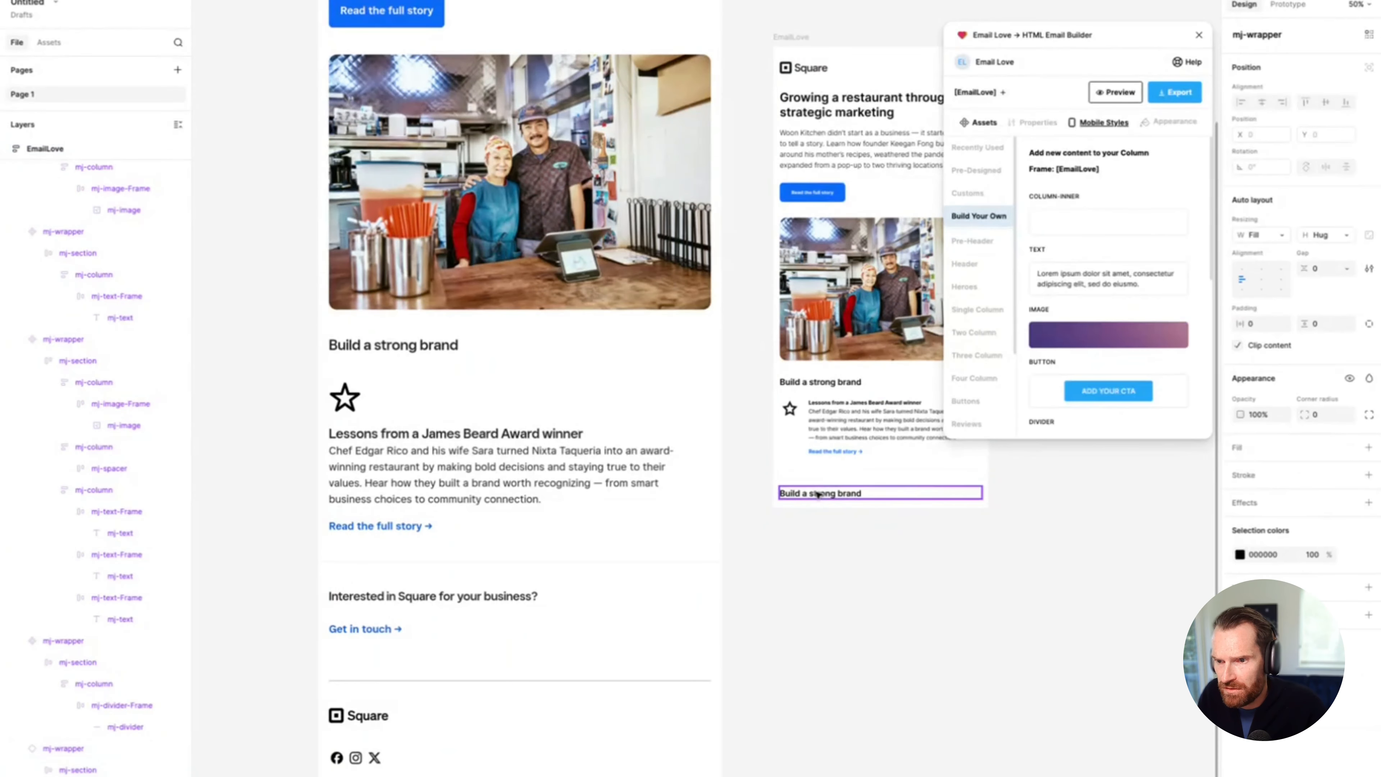
double_click(817, 492)
type("Interested in Square for your business?")
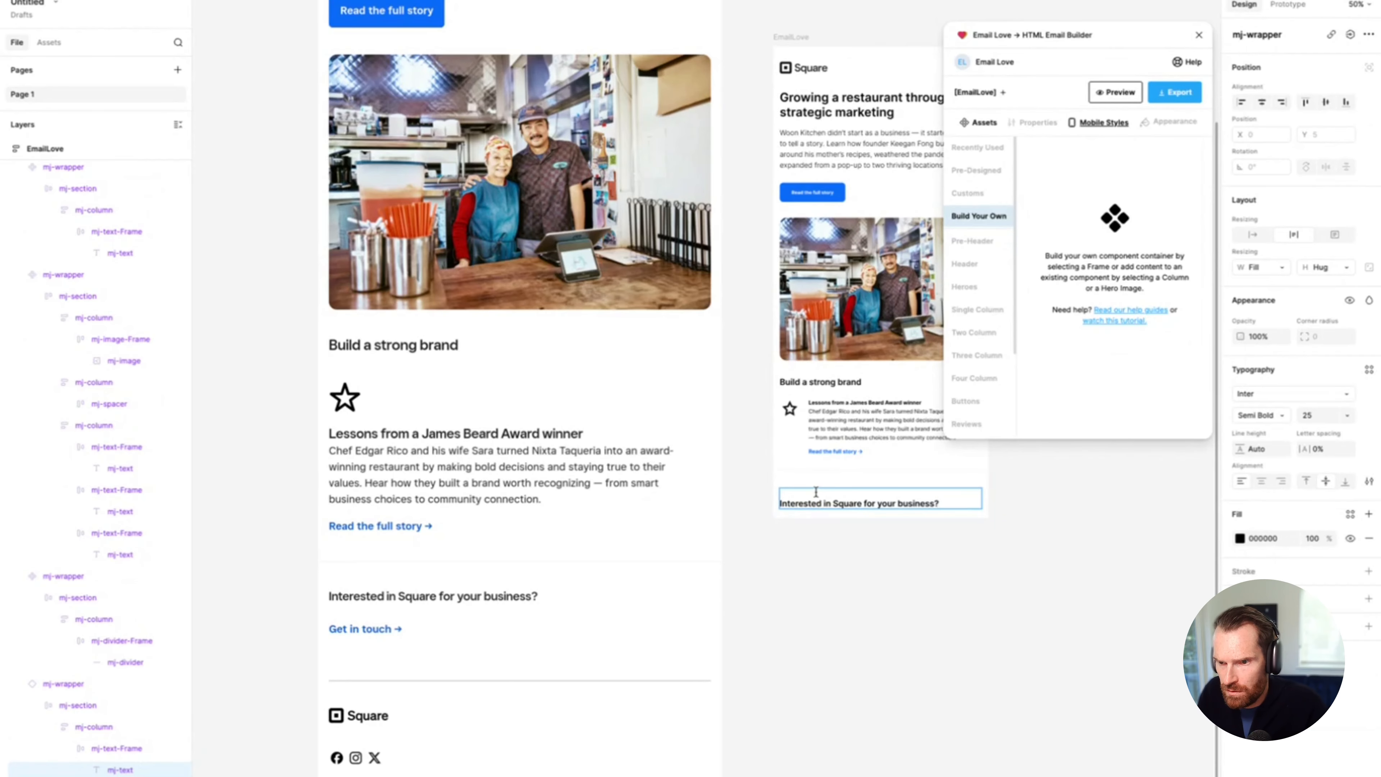
key("BackSpace")
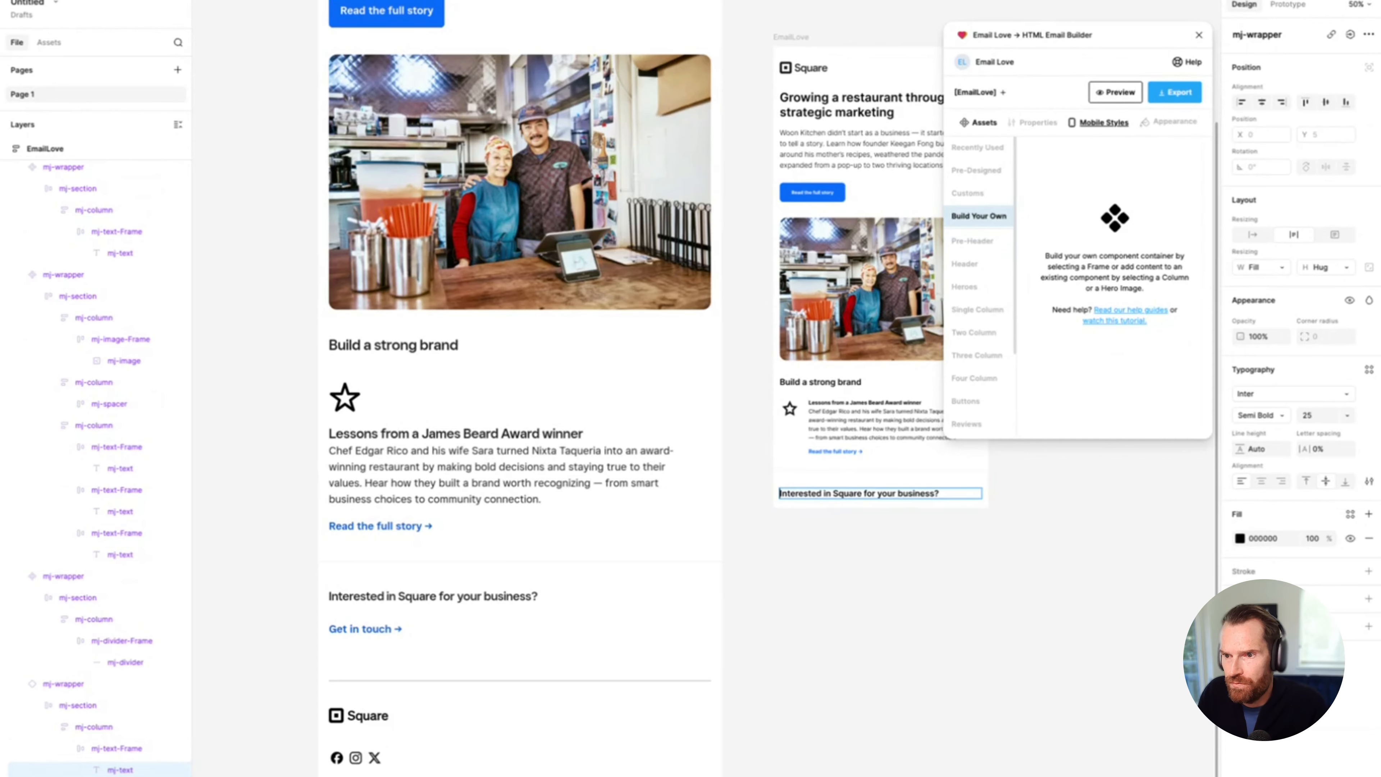
left_click(827, 530)
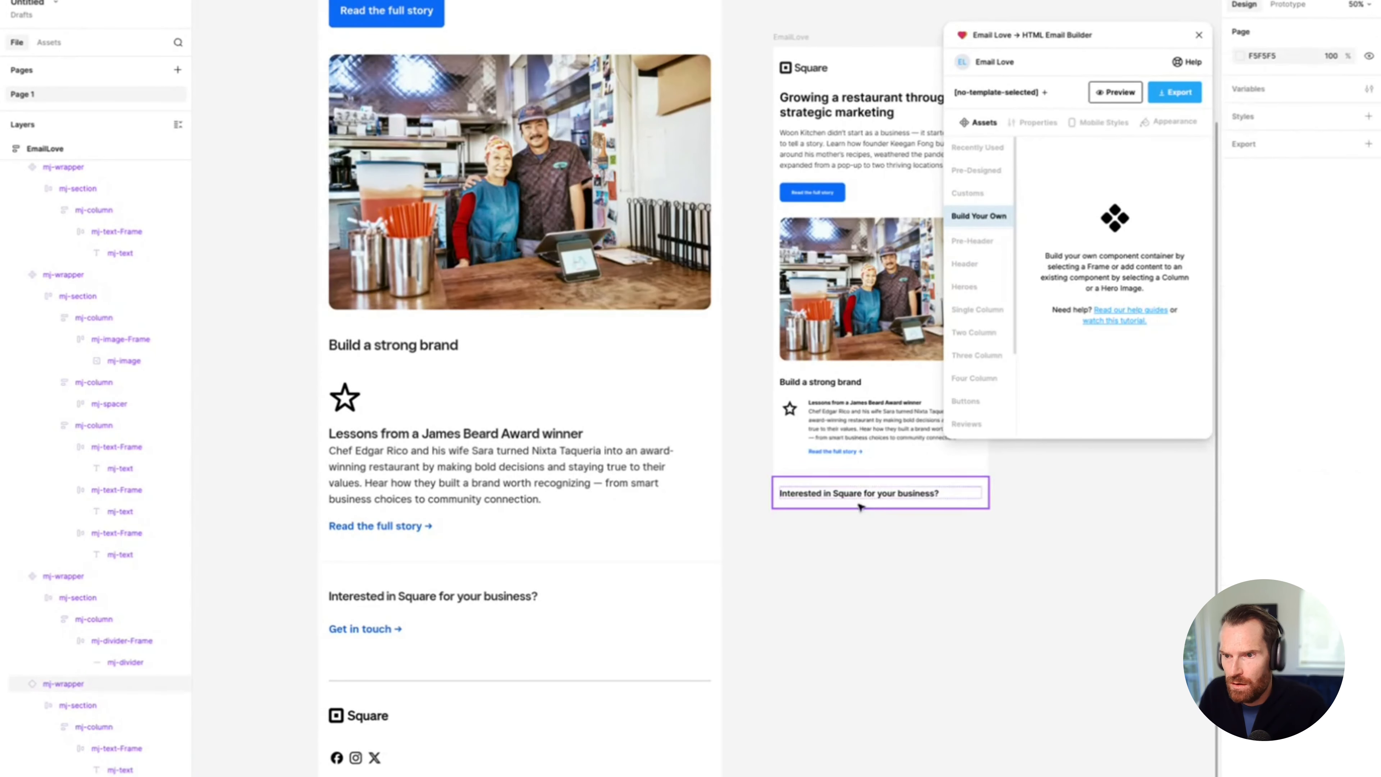
Step: Try to duplicate the text frame holding the "Interested in Square for your business?" heading, and delete the copy
scroll(848, 512, "right", 3)
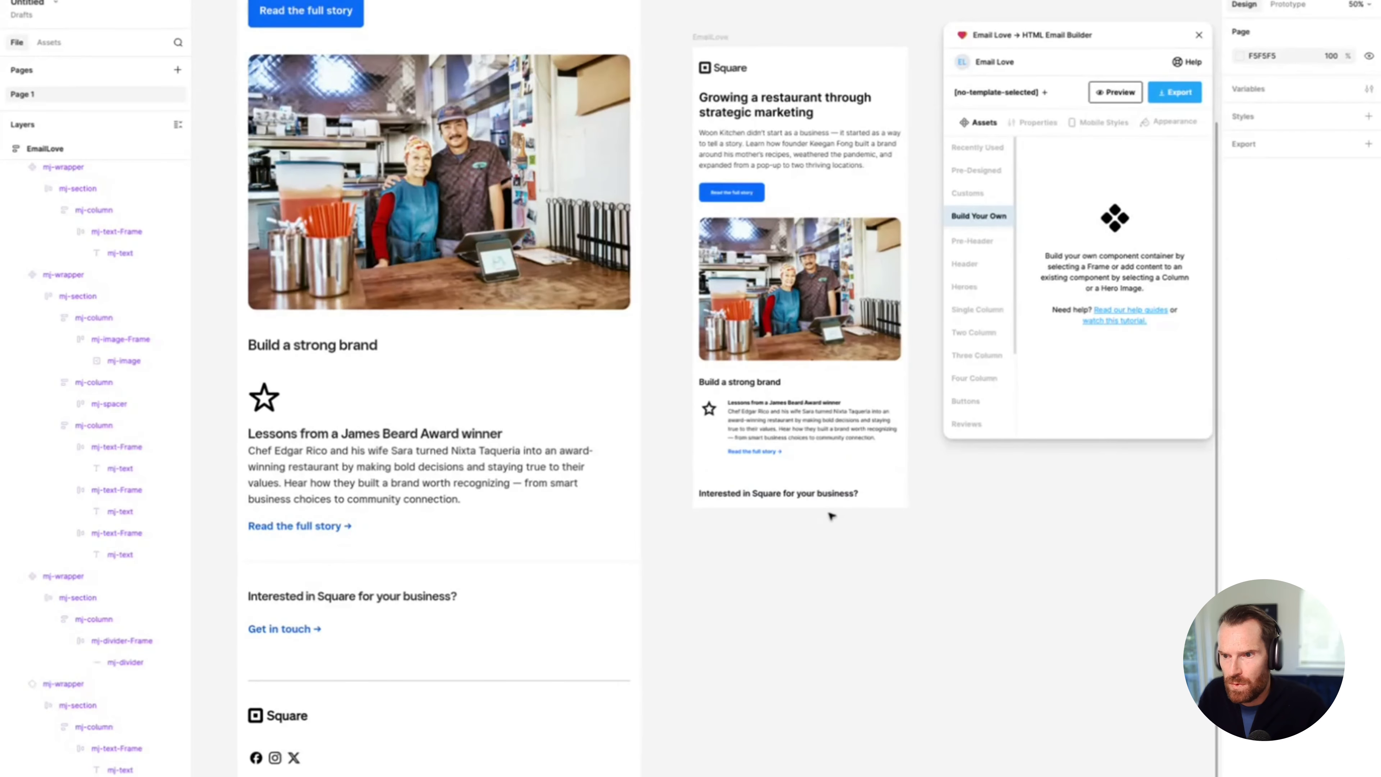
left_click(802, 495)
double_click(803, 496)
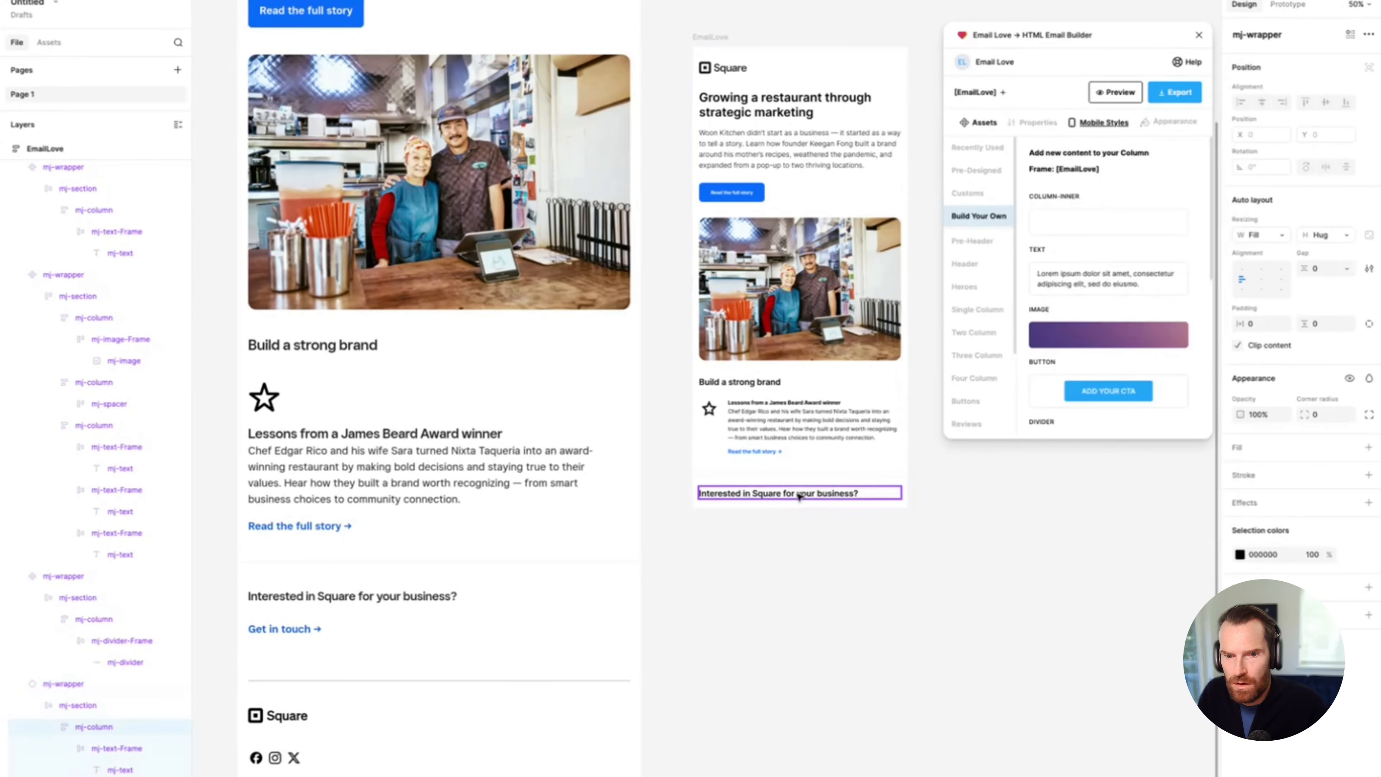
left_click(103, 749)
key("super+d")
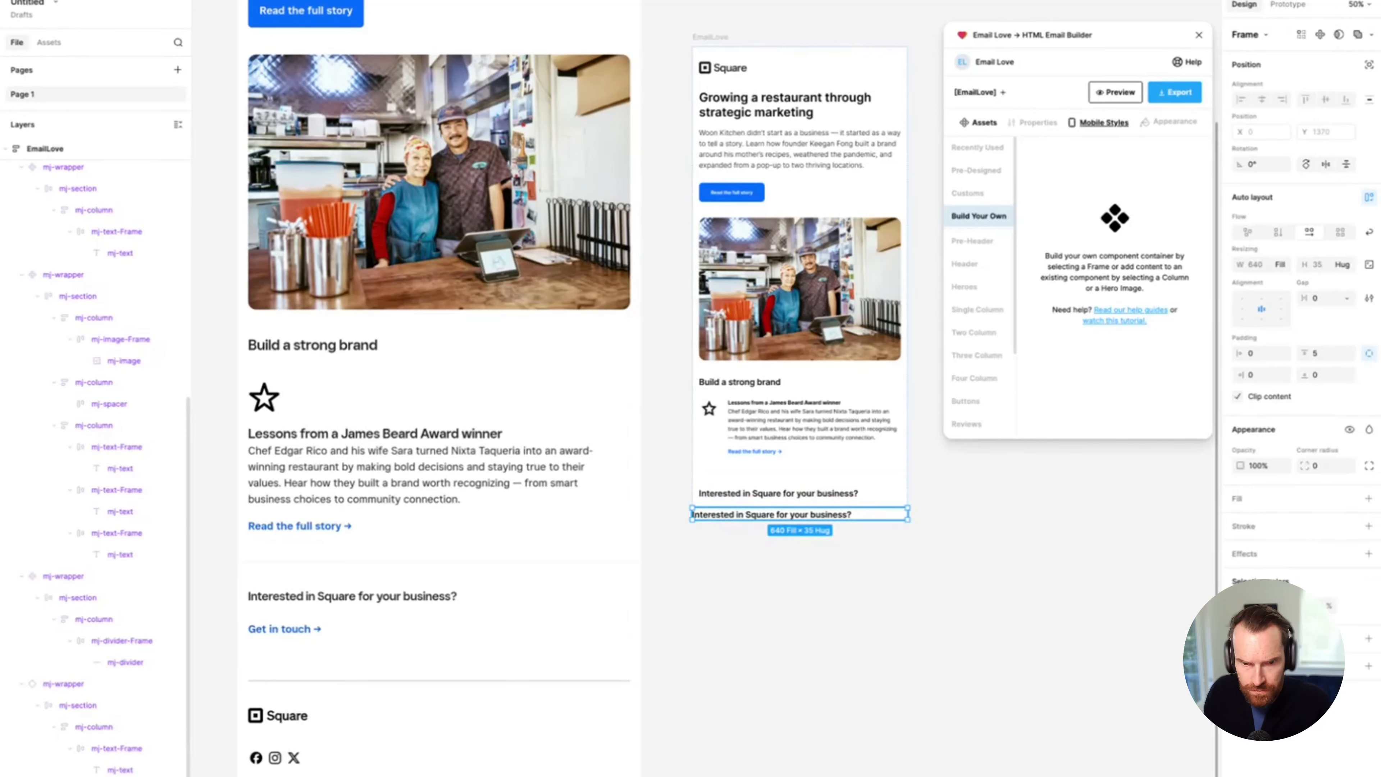
key("Delete")
Step: Detach the wrapper instance that holds the "Interested in Square for your business?" heading from its main component
left_click(64, 685)
left_click(91, 706)
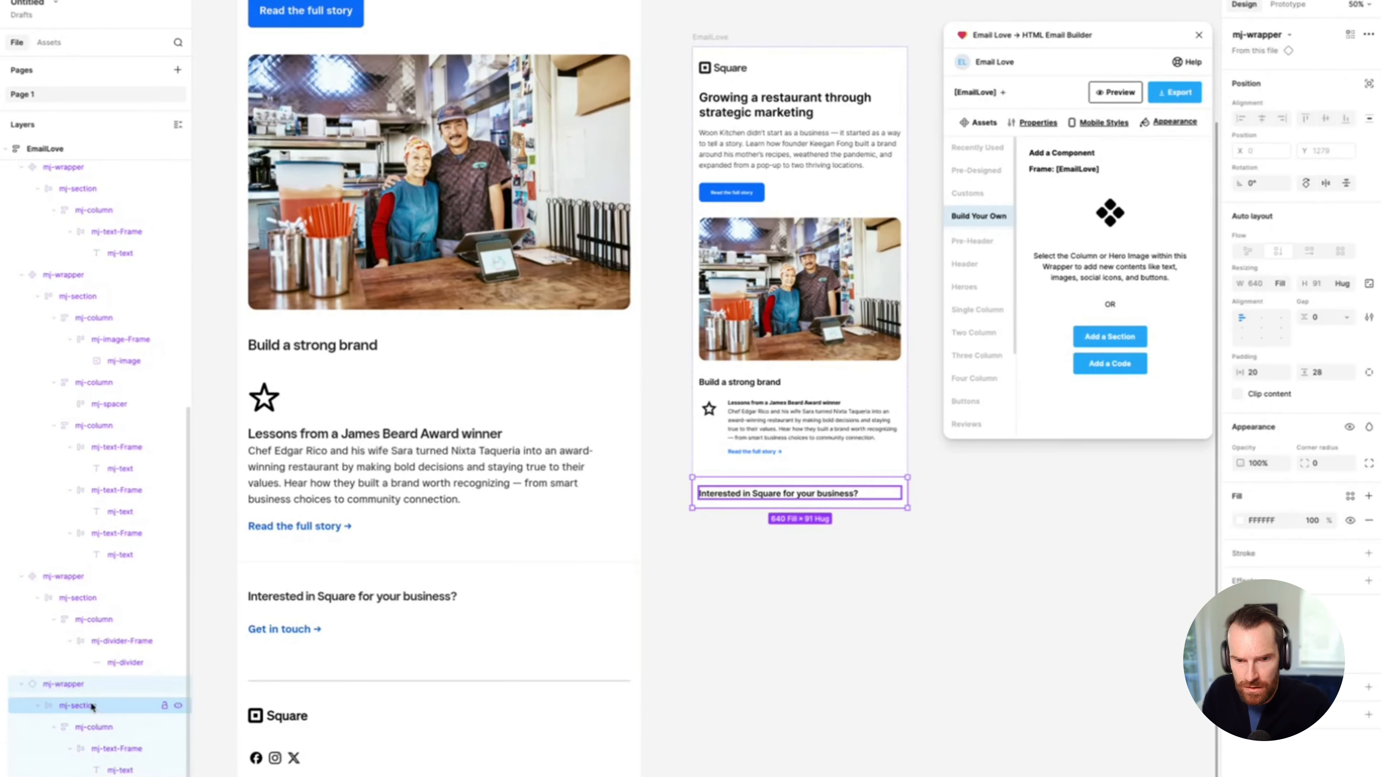
left_click(62, 689)
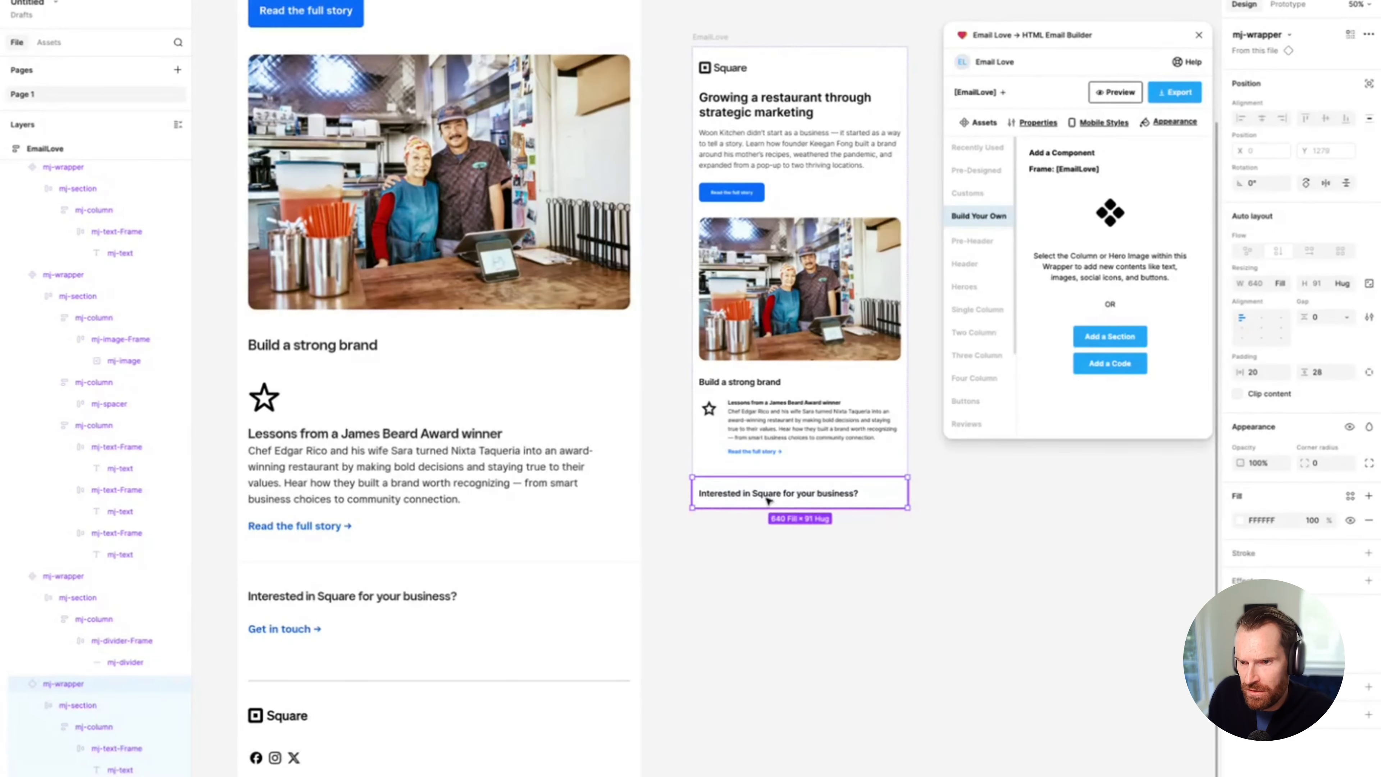
left_click(1369, 34)
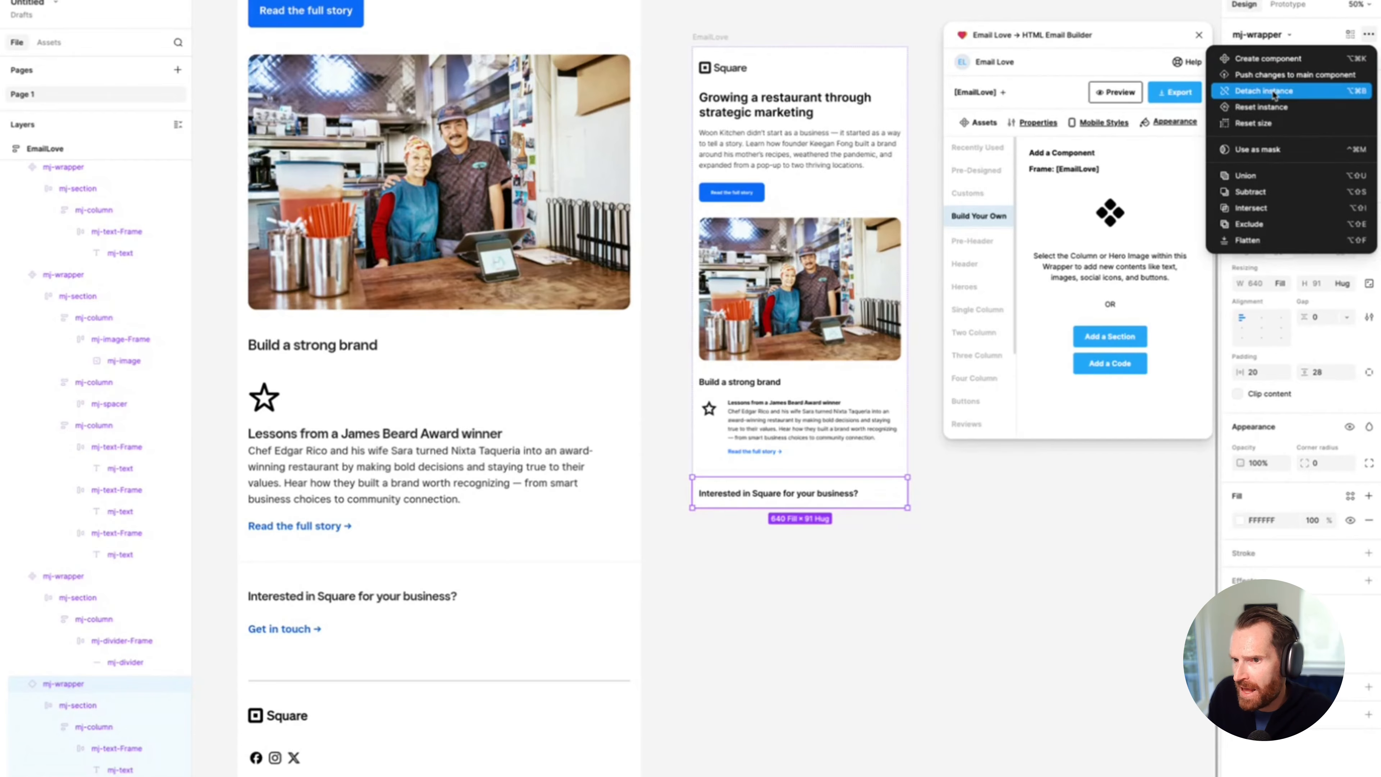
left_click(1274, 96)
Step: Duplicate the text frame holding the "Interested in Square for your business?" heading and replace the copy's text with "Get in touch →"
left_click(106, 748)
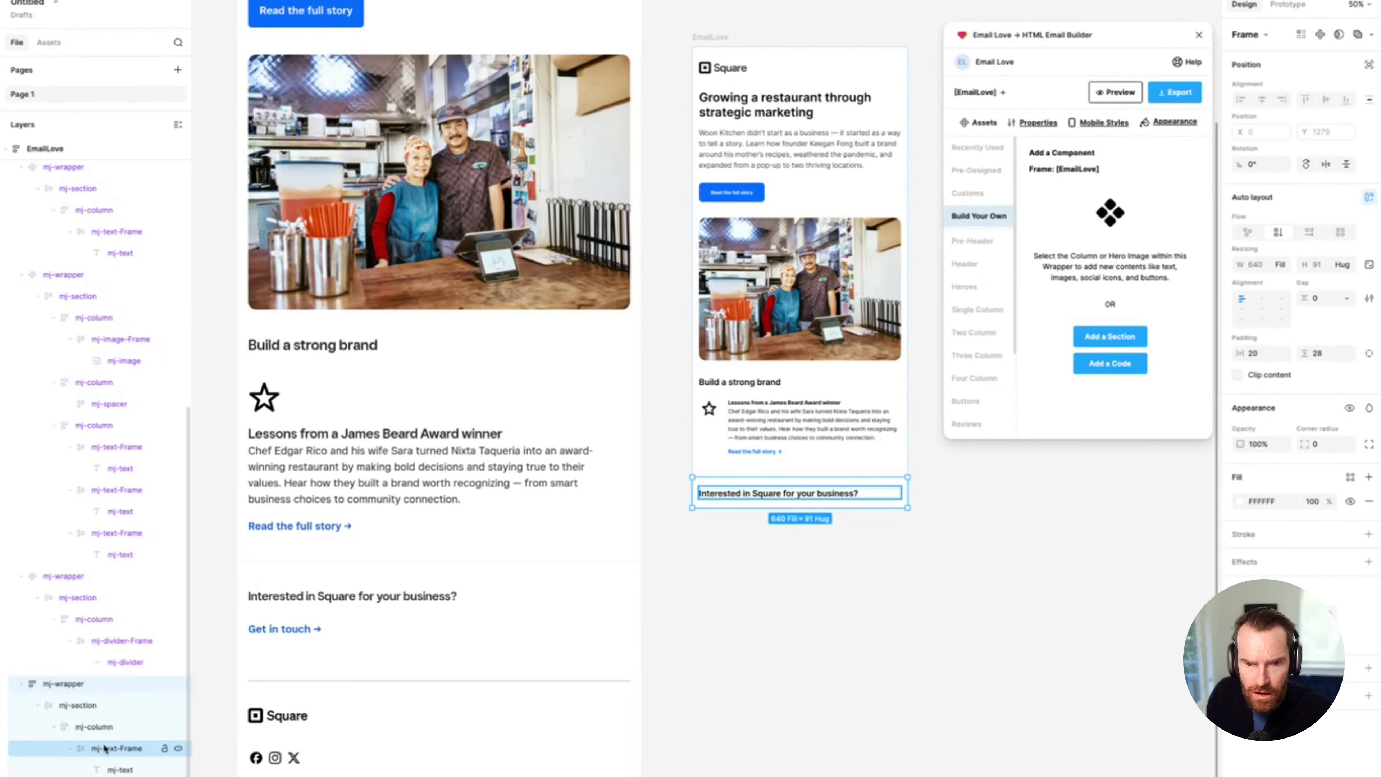
key("ctrl+d")
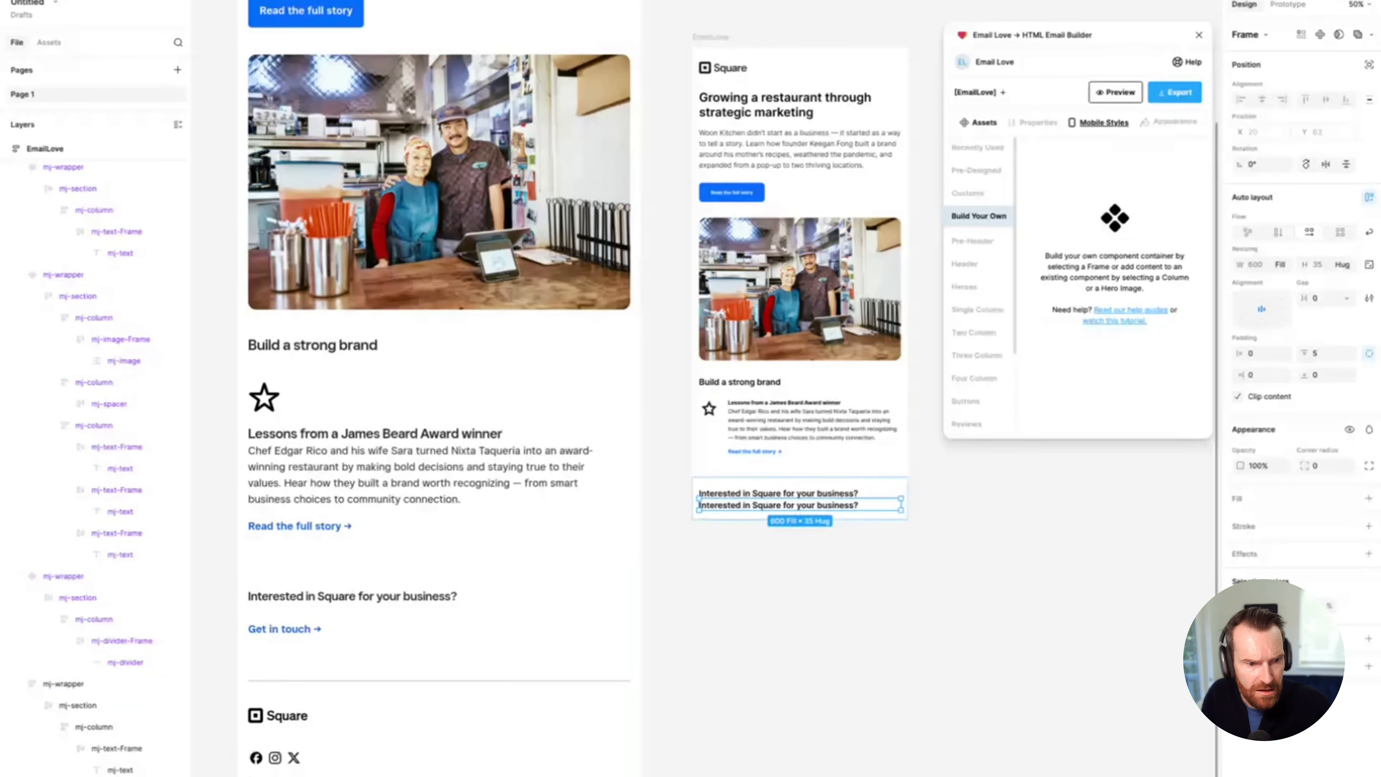
double_click(751, 505)
key("Return")
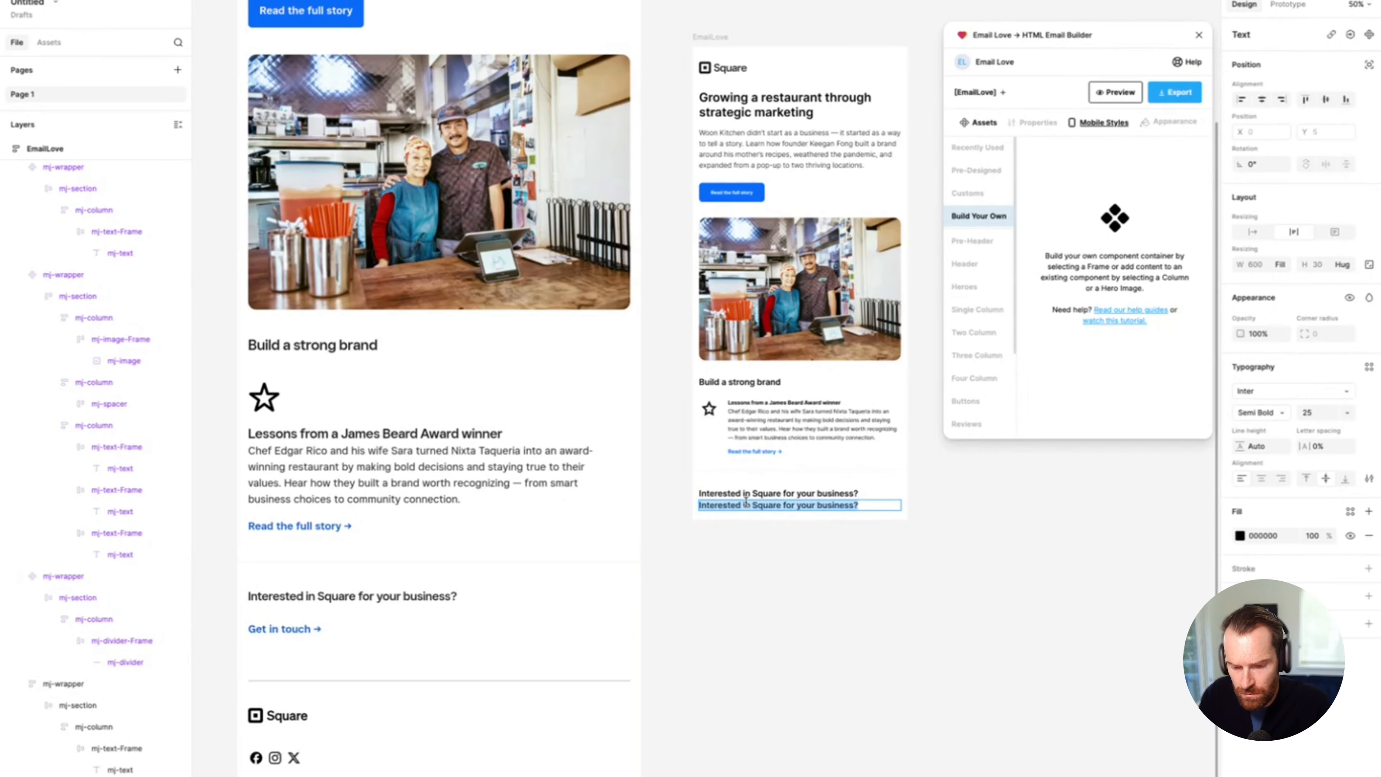
type("Get in touch →")
Step: Set the fill colour of the "Get in touch →" text to blue 016AFF
key("ctrl+a")
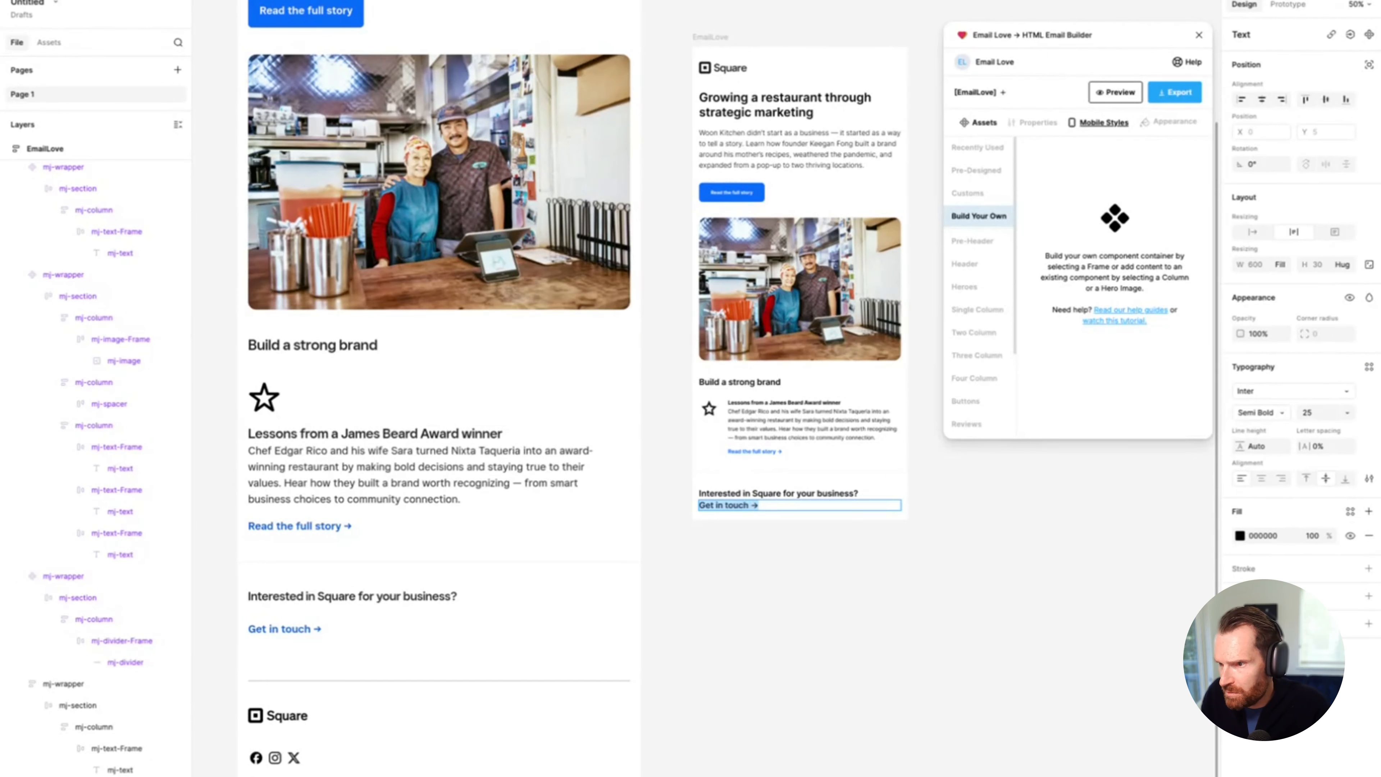
left_click(1241, 536)
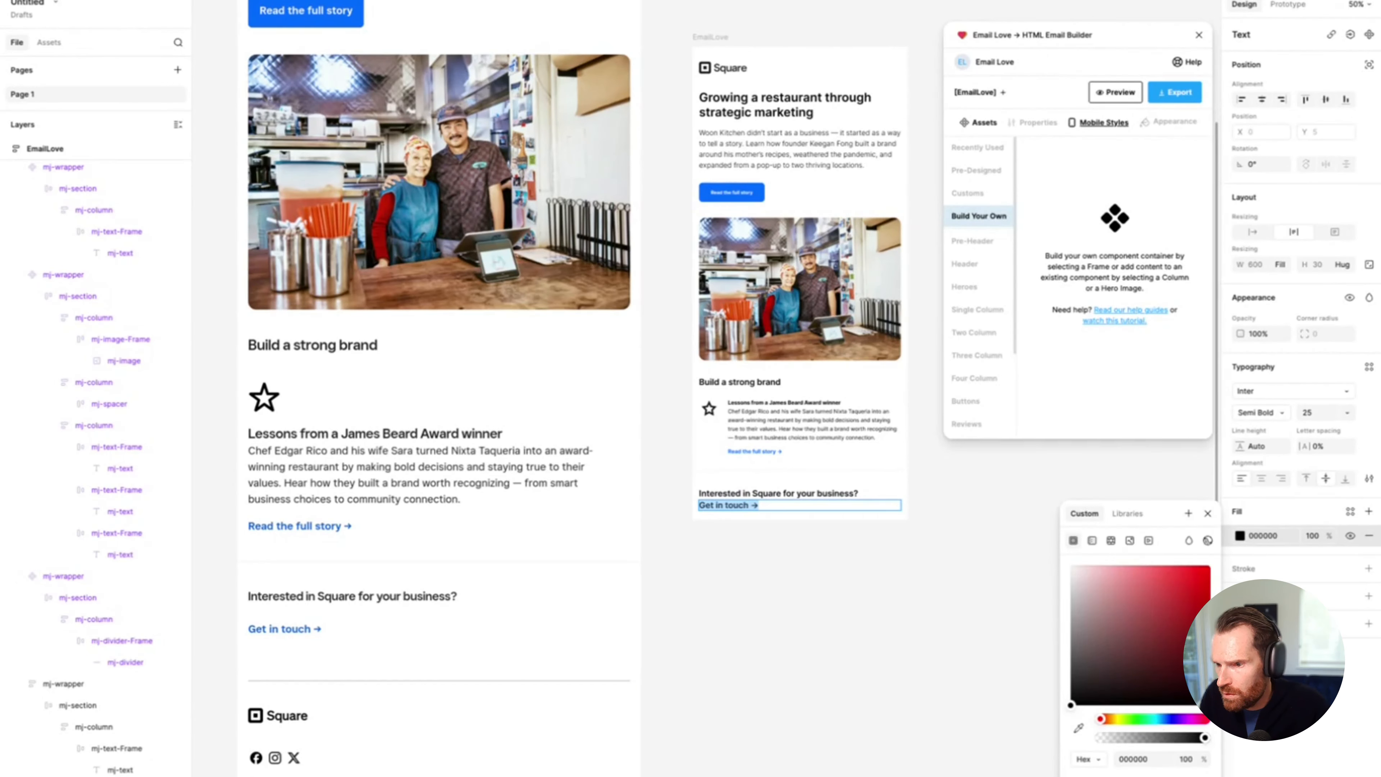
left_click(1115, 776)
key("Escape")
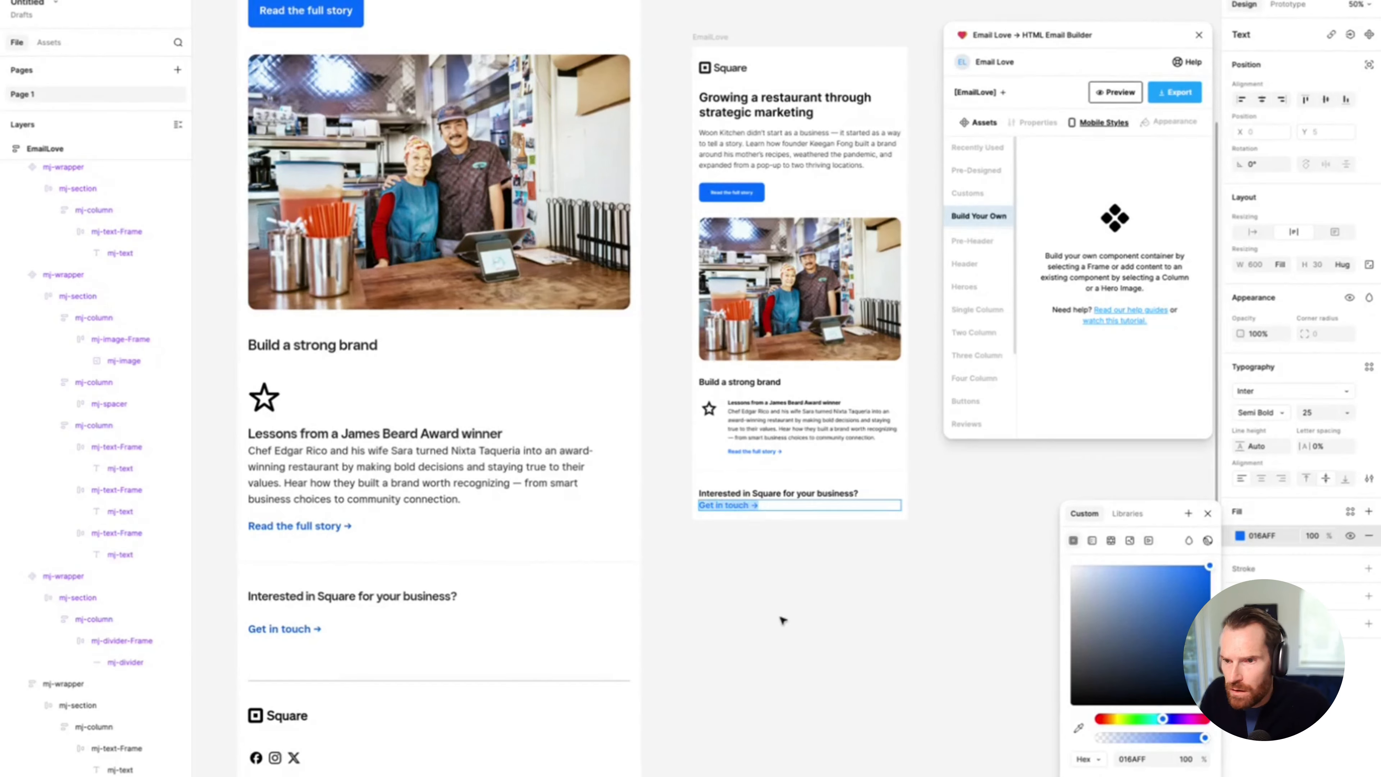
Step: Match the "Get in touch →" text to the "Read the full story →" link with font size 16 and line height 26
left_click(764, 449)
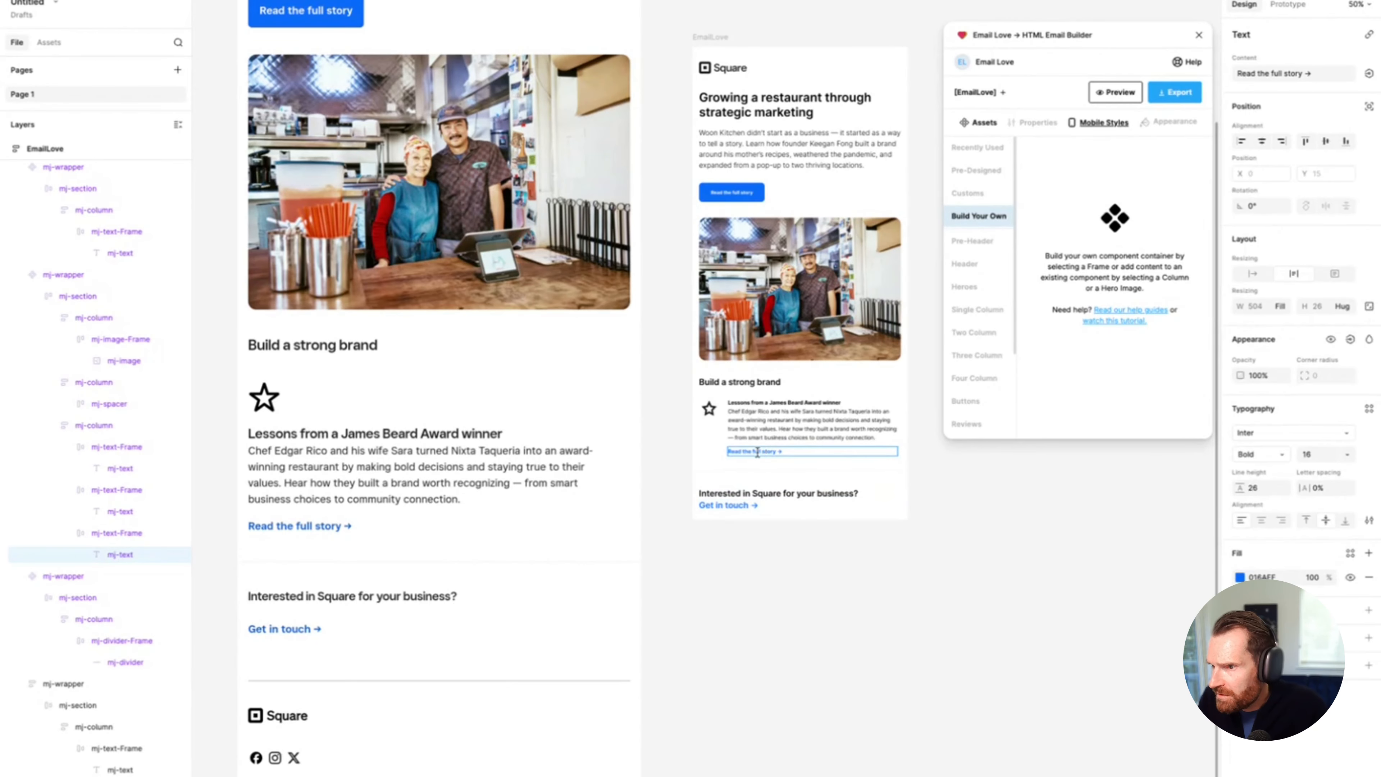
left_click(735, 505)
double_click(735, 505)
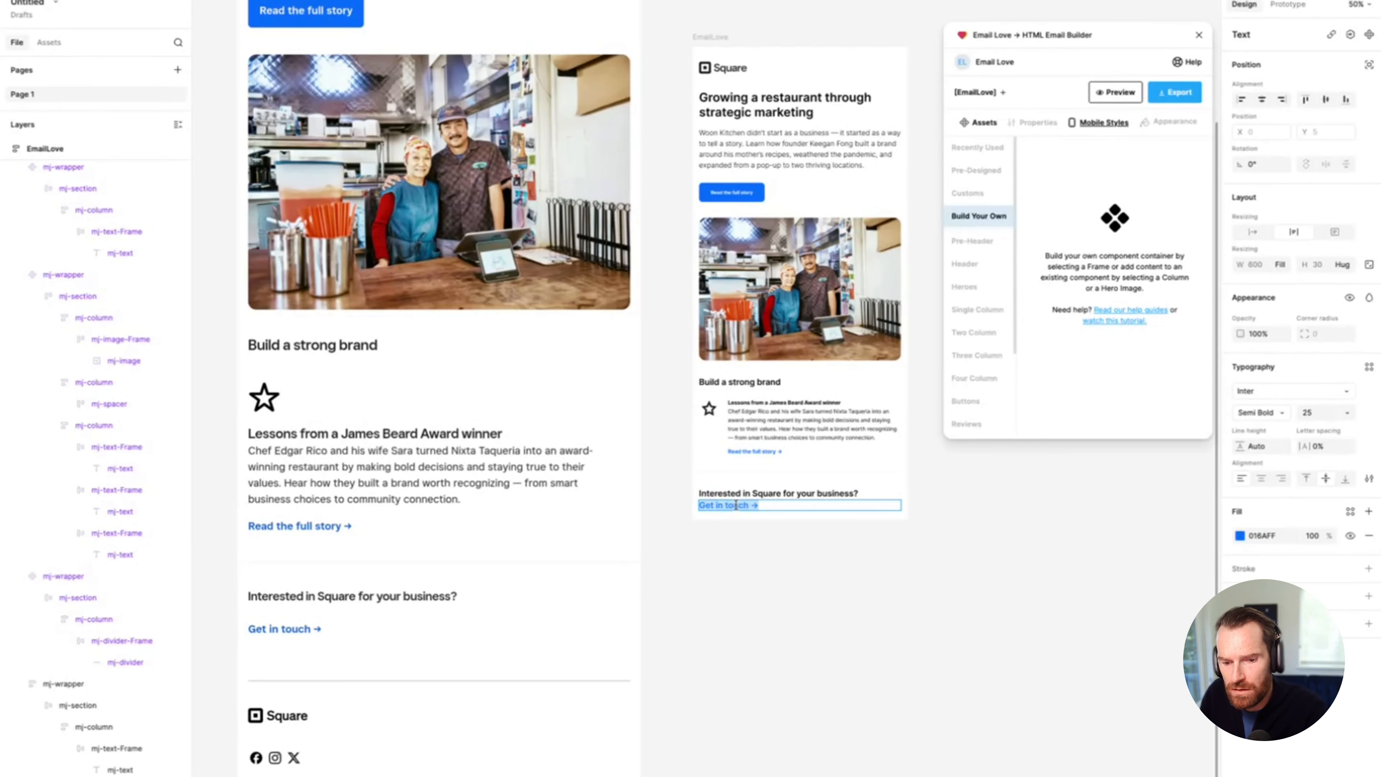
left_click(1315, 414)
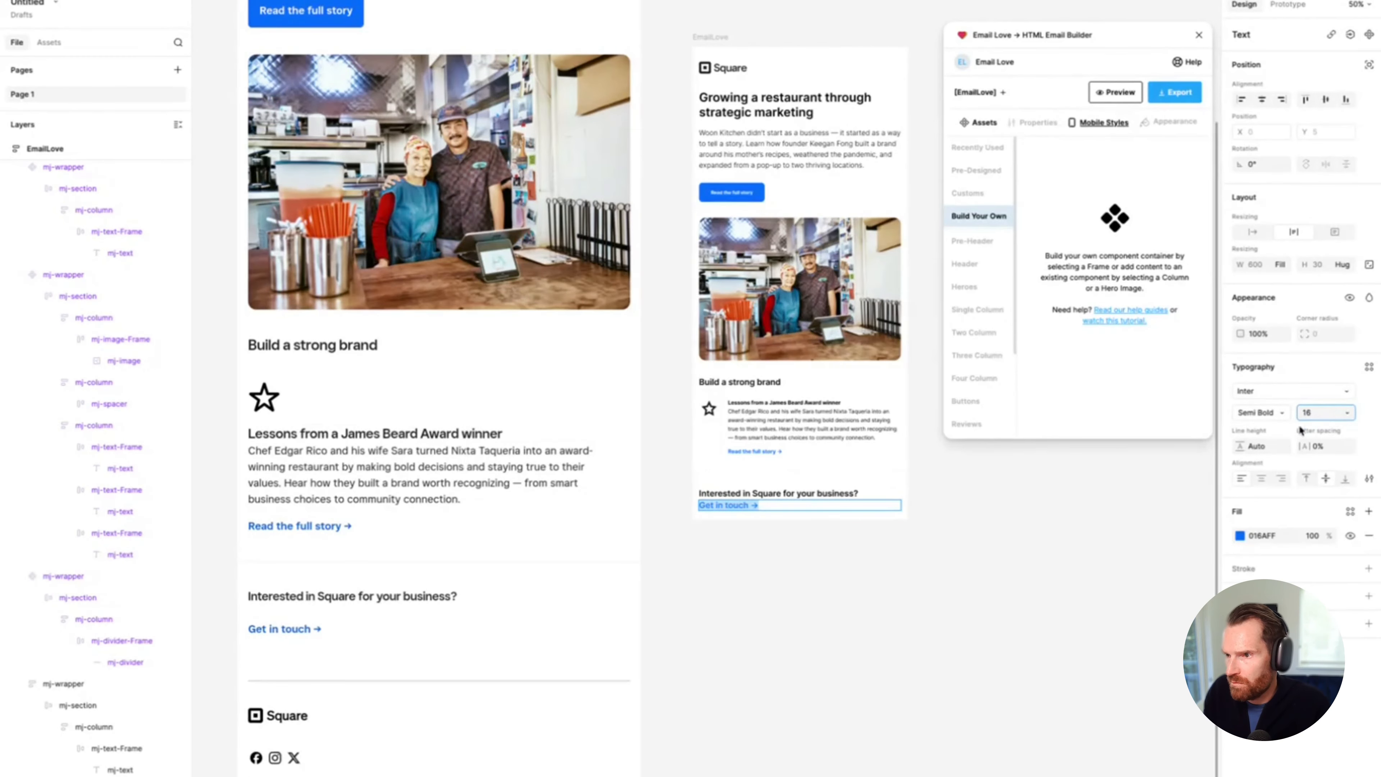
left_click(1266, 446)
type("26")
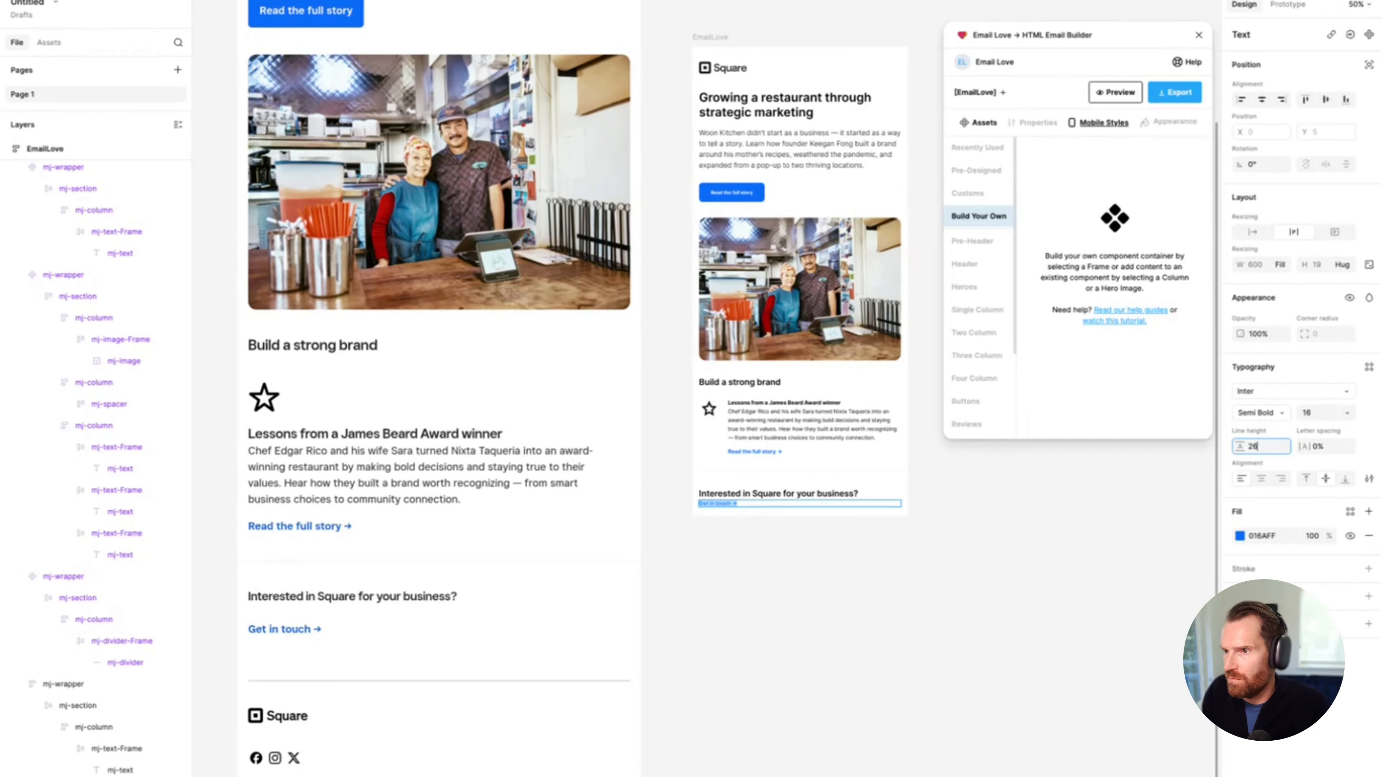
key("Return")
left_click(911, 574)
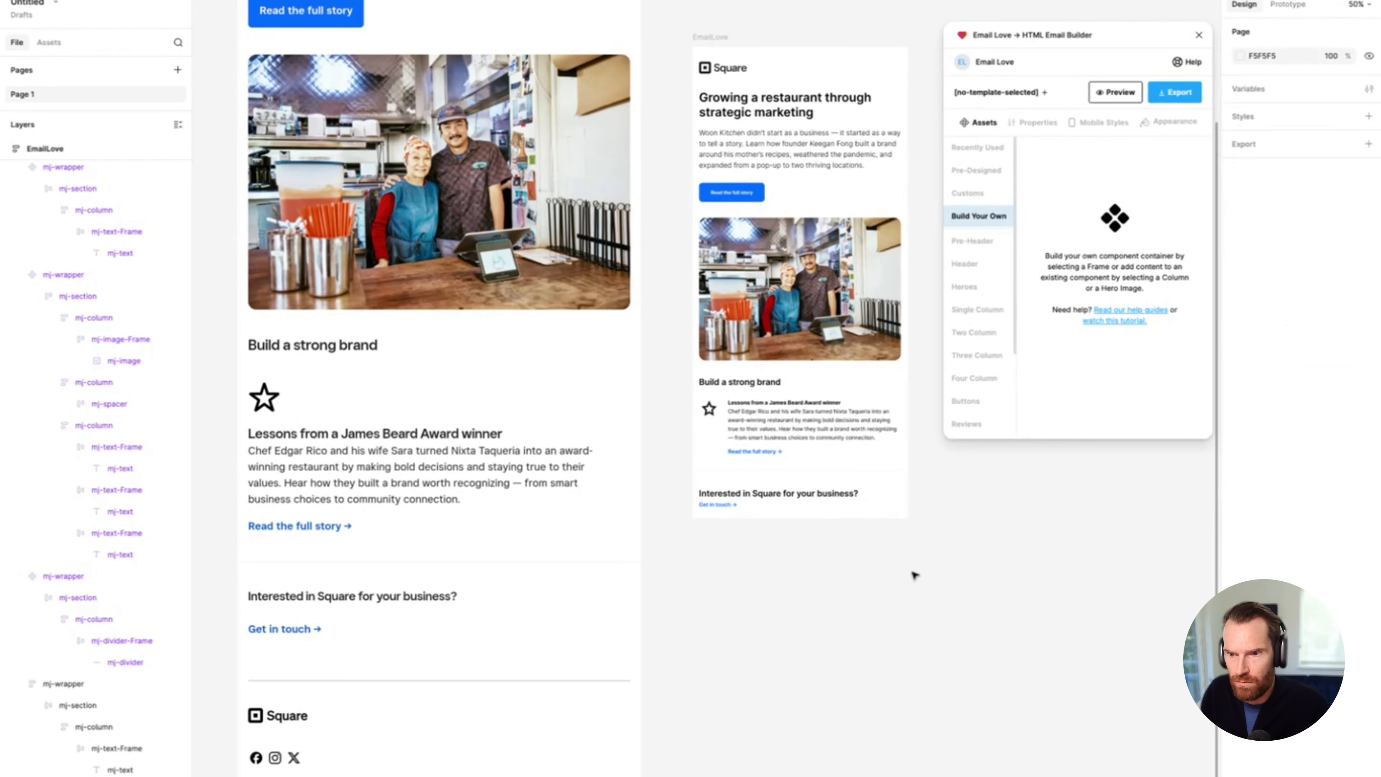
Step: Move the "Get in touch →" text frame into the heading's mj-column, directly below the heading's text frame
left_click(760, 505)
double_click(760, 505)
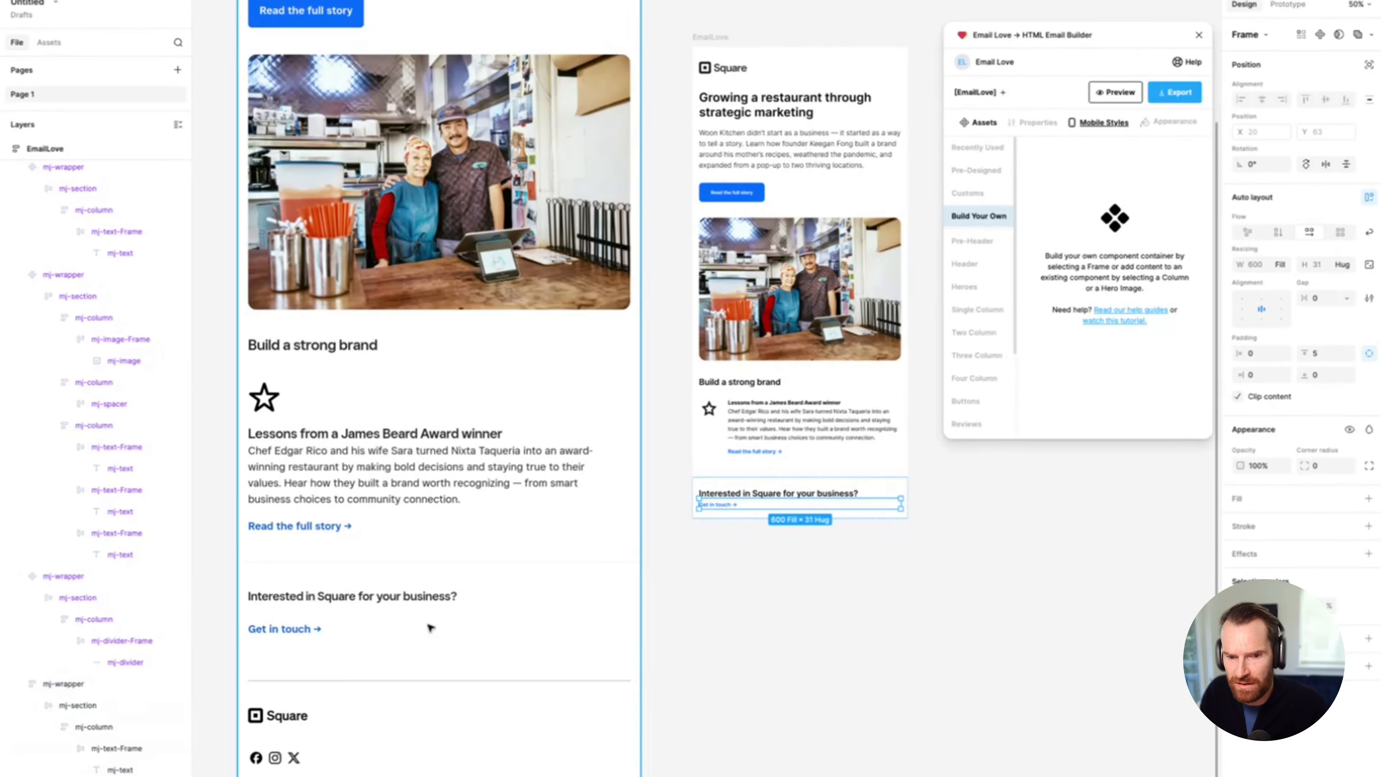
scroll(50, 748, "down", 2)
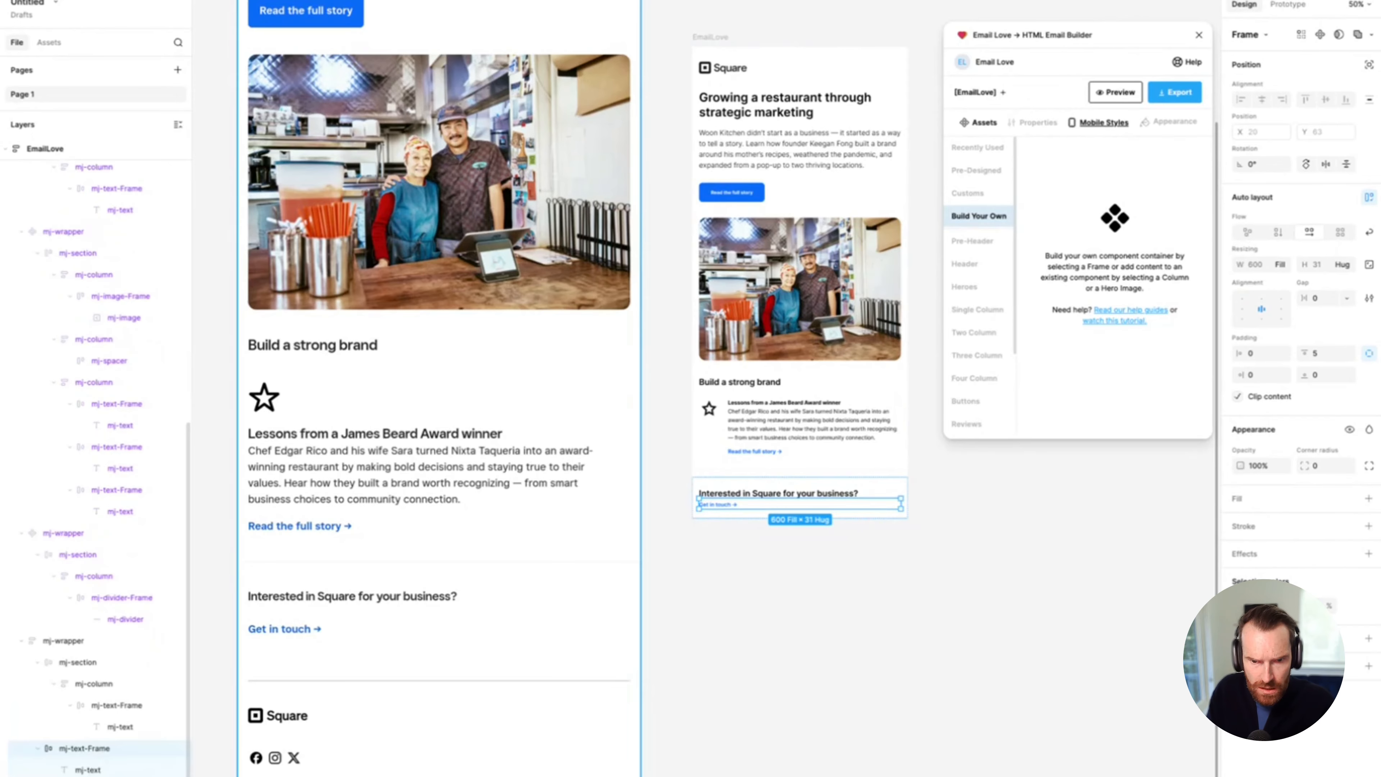
left_click_drag(48, 748, 75, 739)
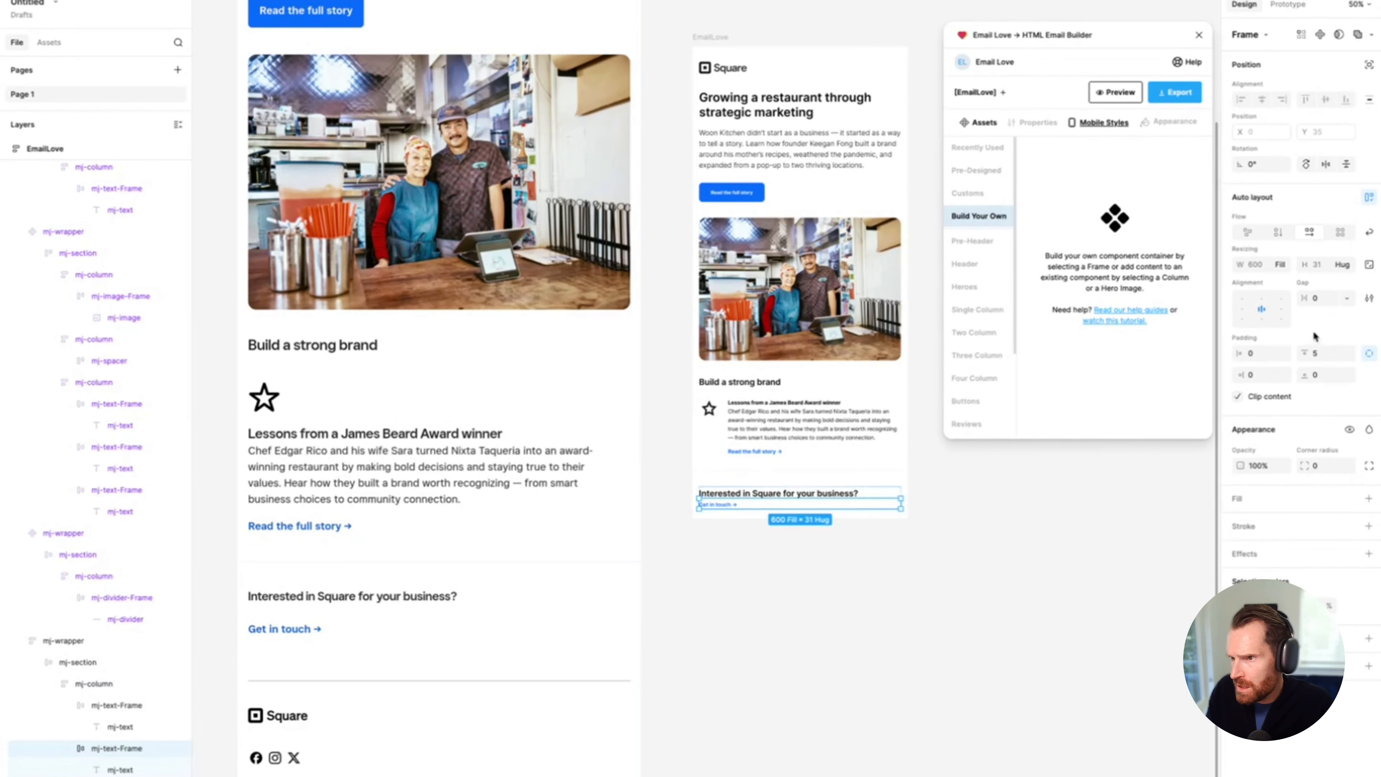
Step: Set the top padding of the "Get in touch →" text frame to 15
left_click(1330, 354)
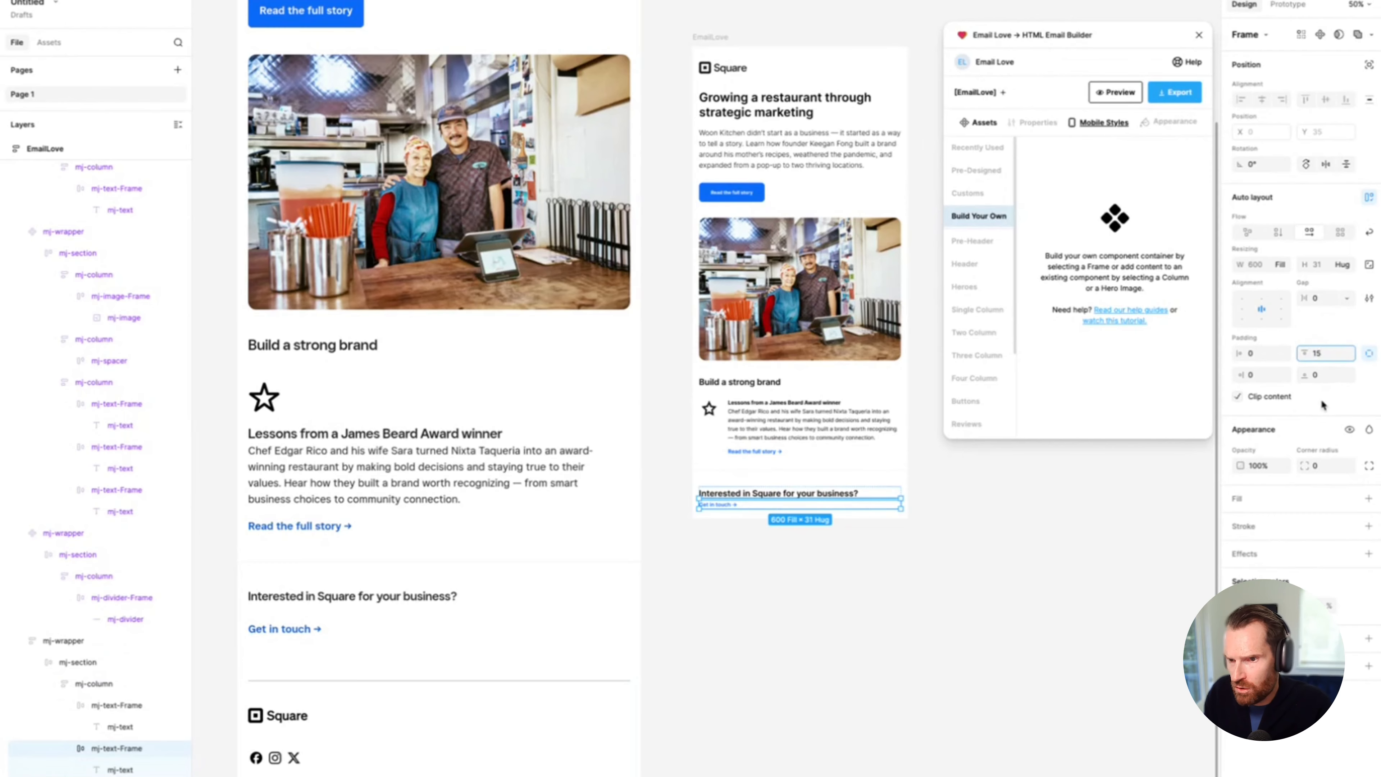
key("Return")
left_click(728, 553)
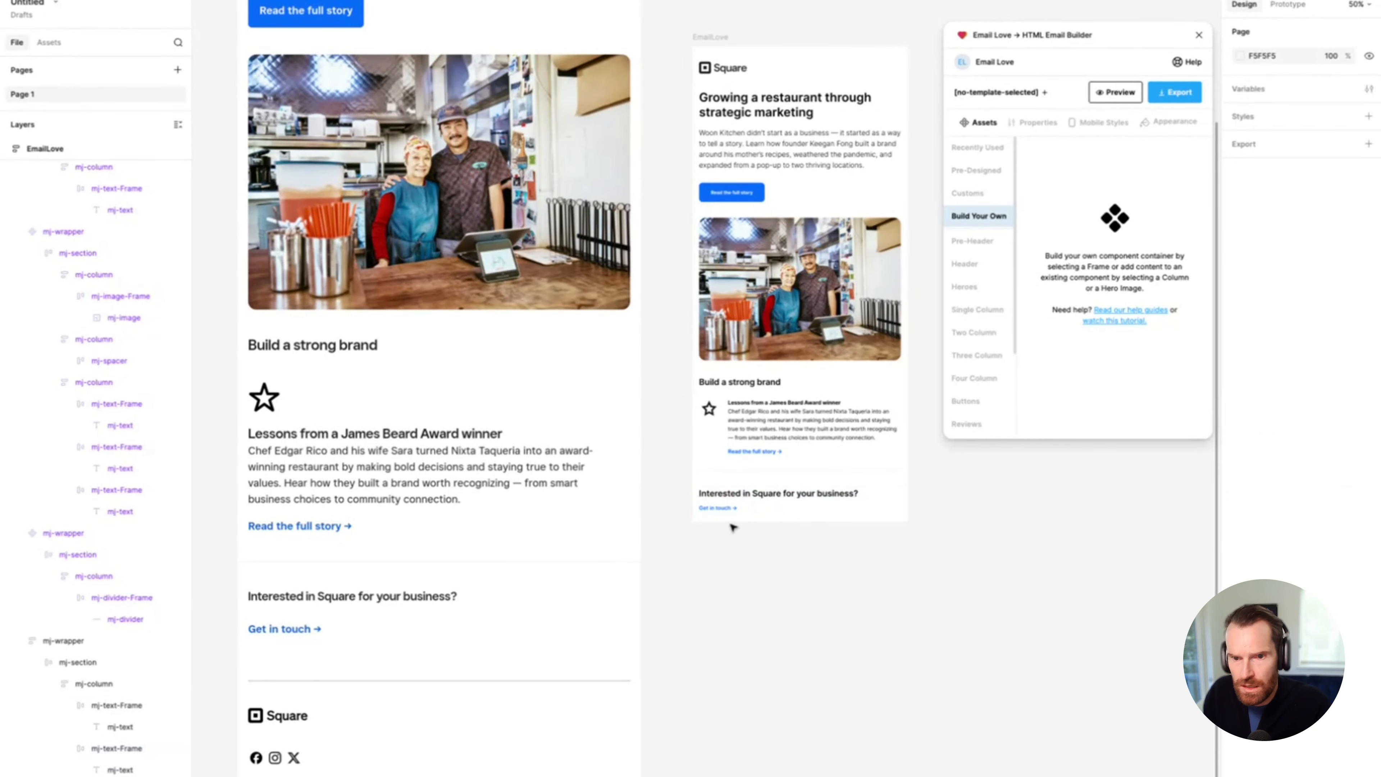
Step: Set the top padding of the "Get in touch →" text frame to 20
scroll(734, 527, "down", 1)
left_click(726, 474)
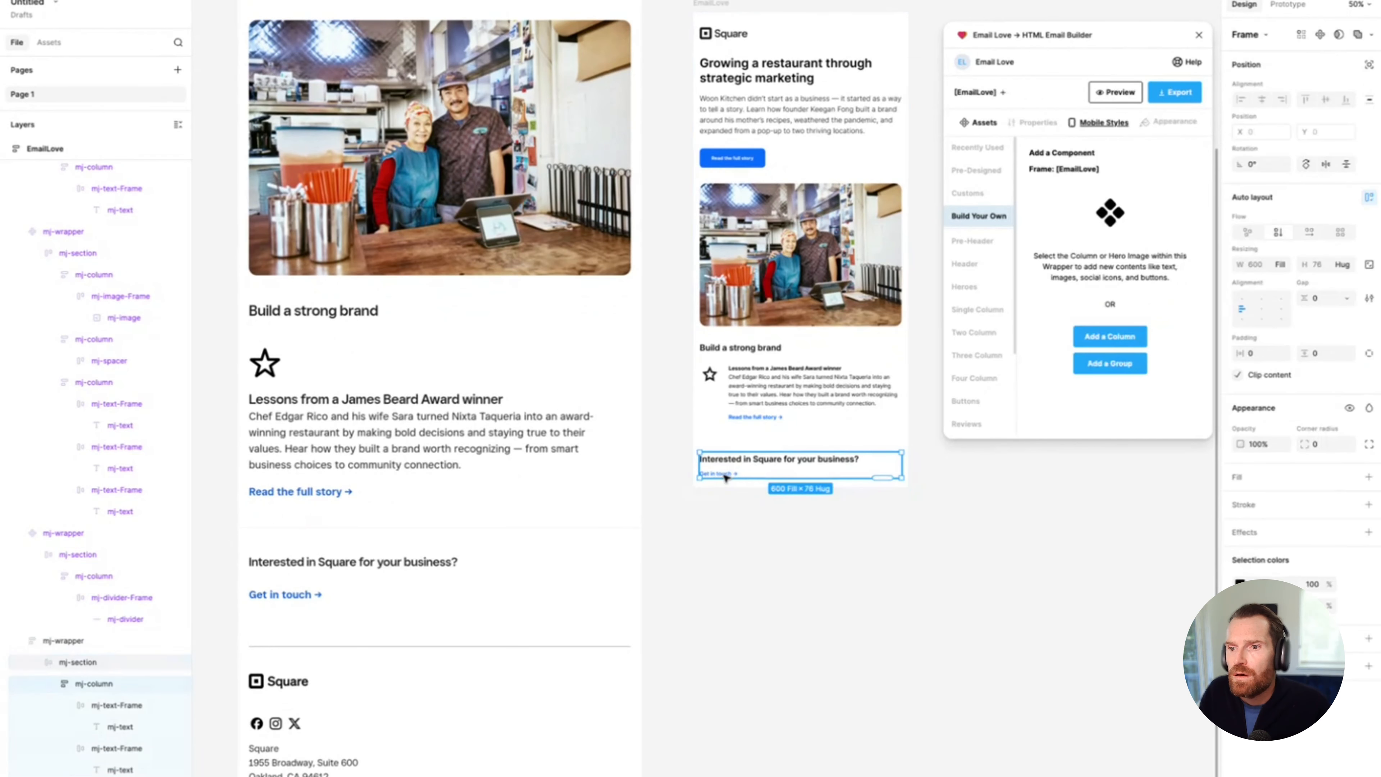
double_click(727, 476)
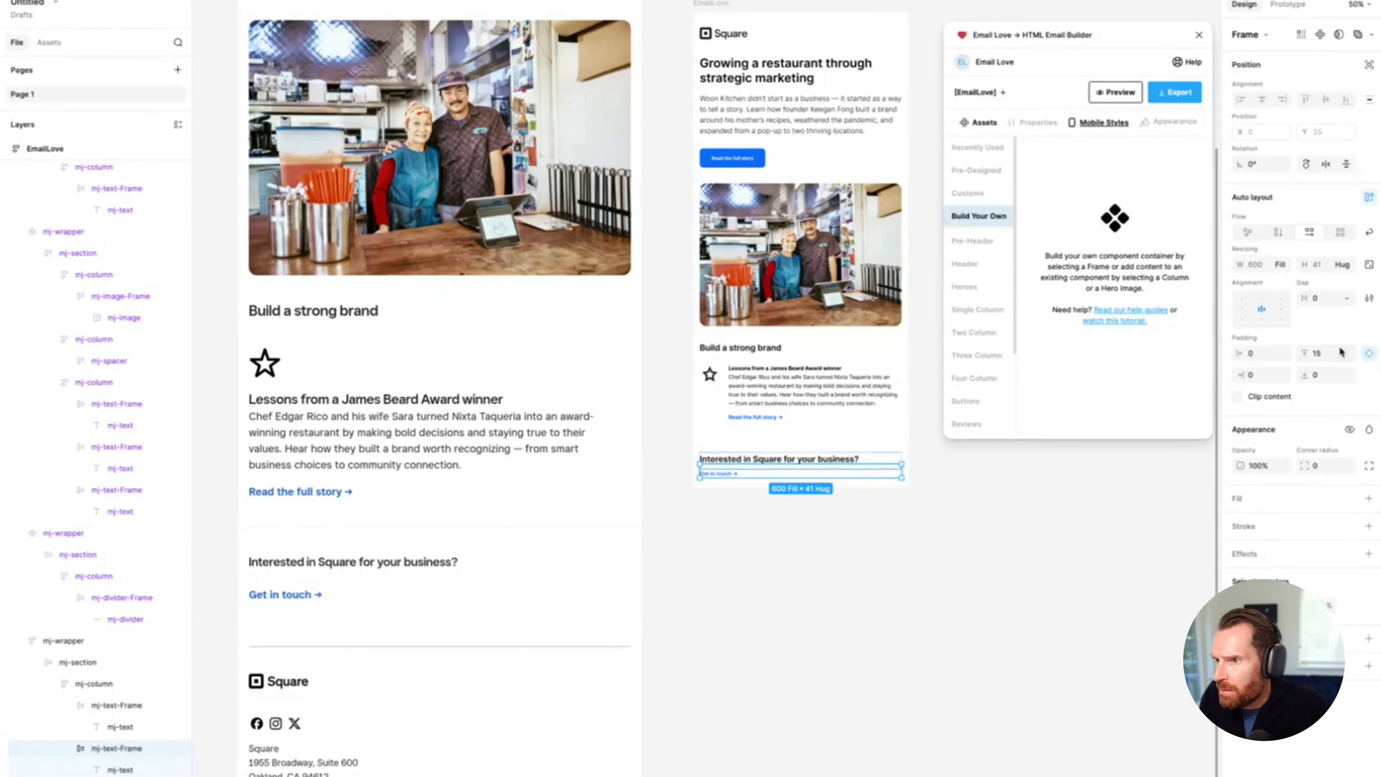
left_click(1332, 354)
type("20")
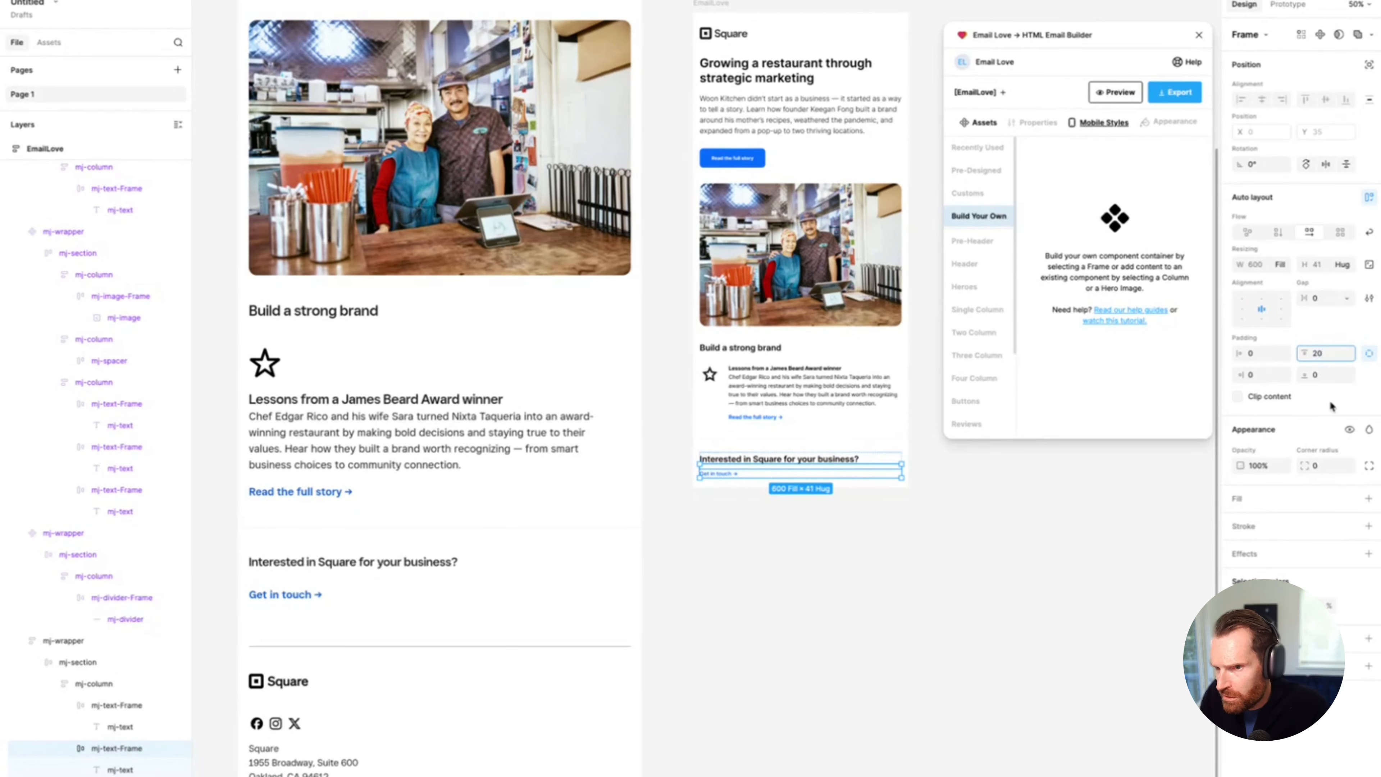
key("Return")
left_click(860, 568)
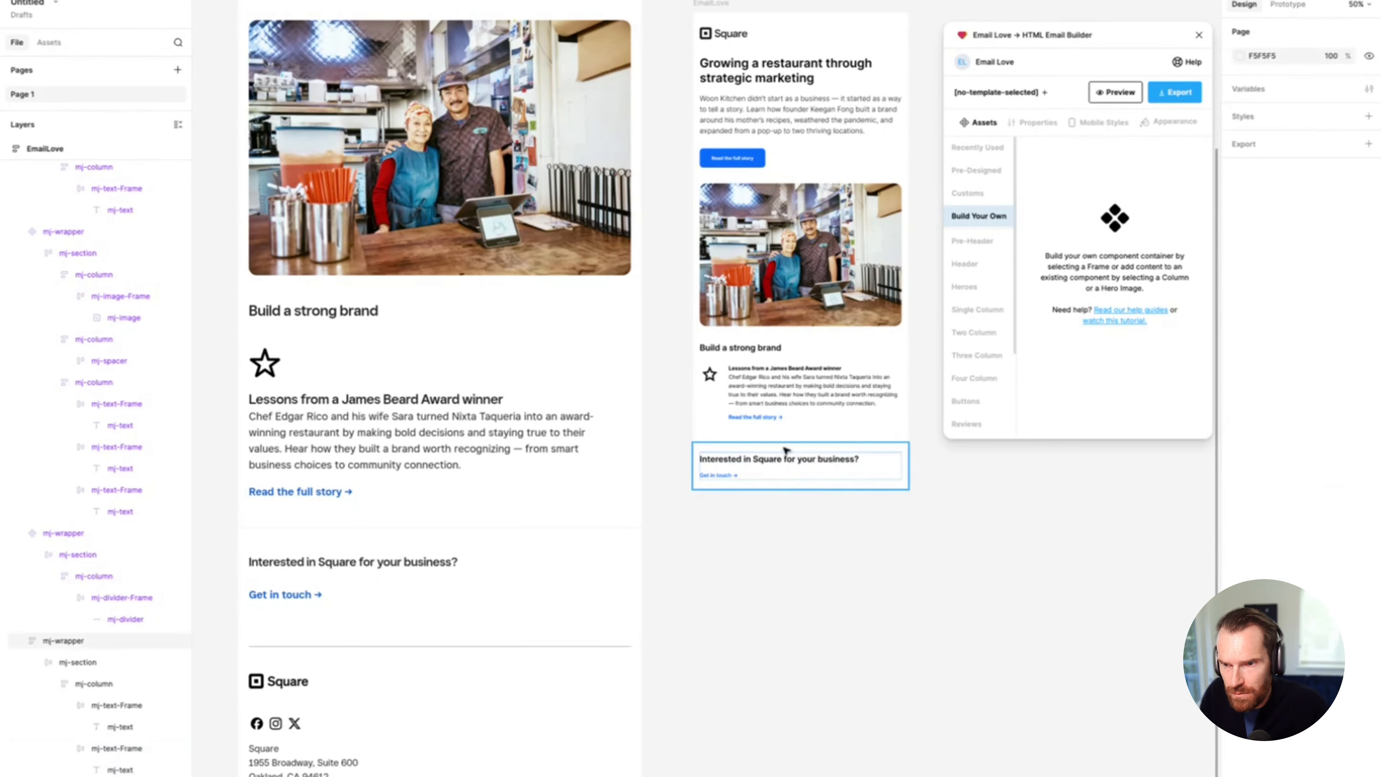
Step: Duplicate the divider wrapper above the "Interested in Square for your business?" section and move the copy below "Get in touch →"
left_click(773, 437)
key("ctrl+d")
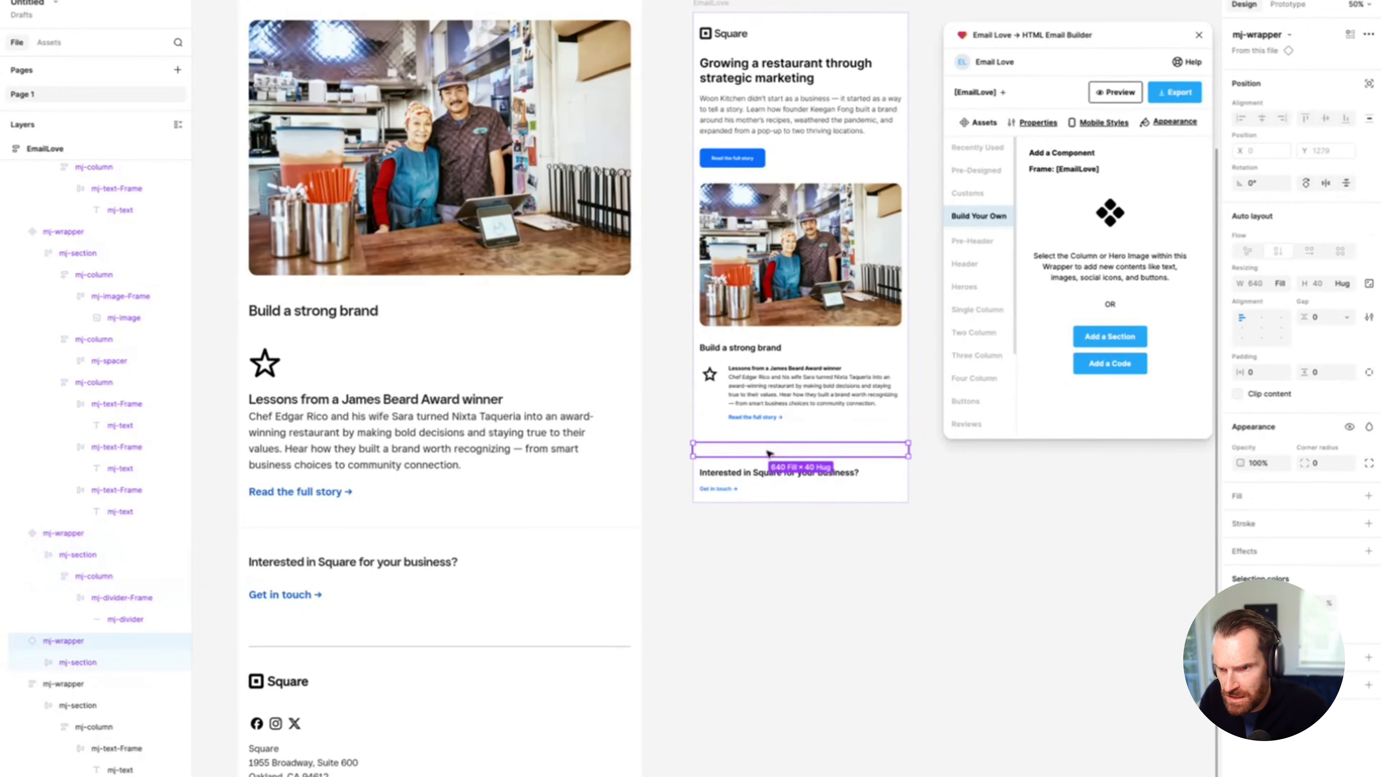
left_click_drag(766, 454, 764, 493)
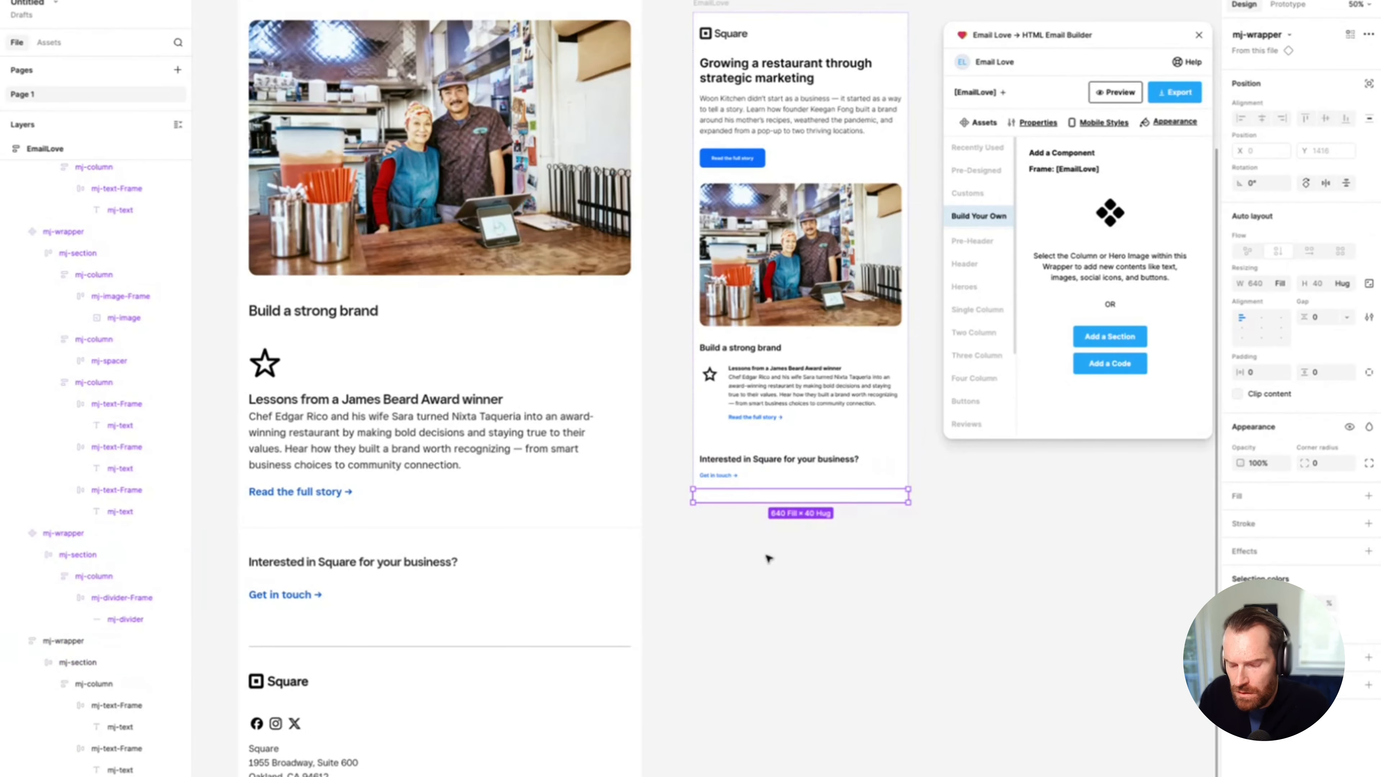
Step: Detach the duplicated divider wrapper below "Get in touch →" from its main component
key("ctrl+plus")
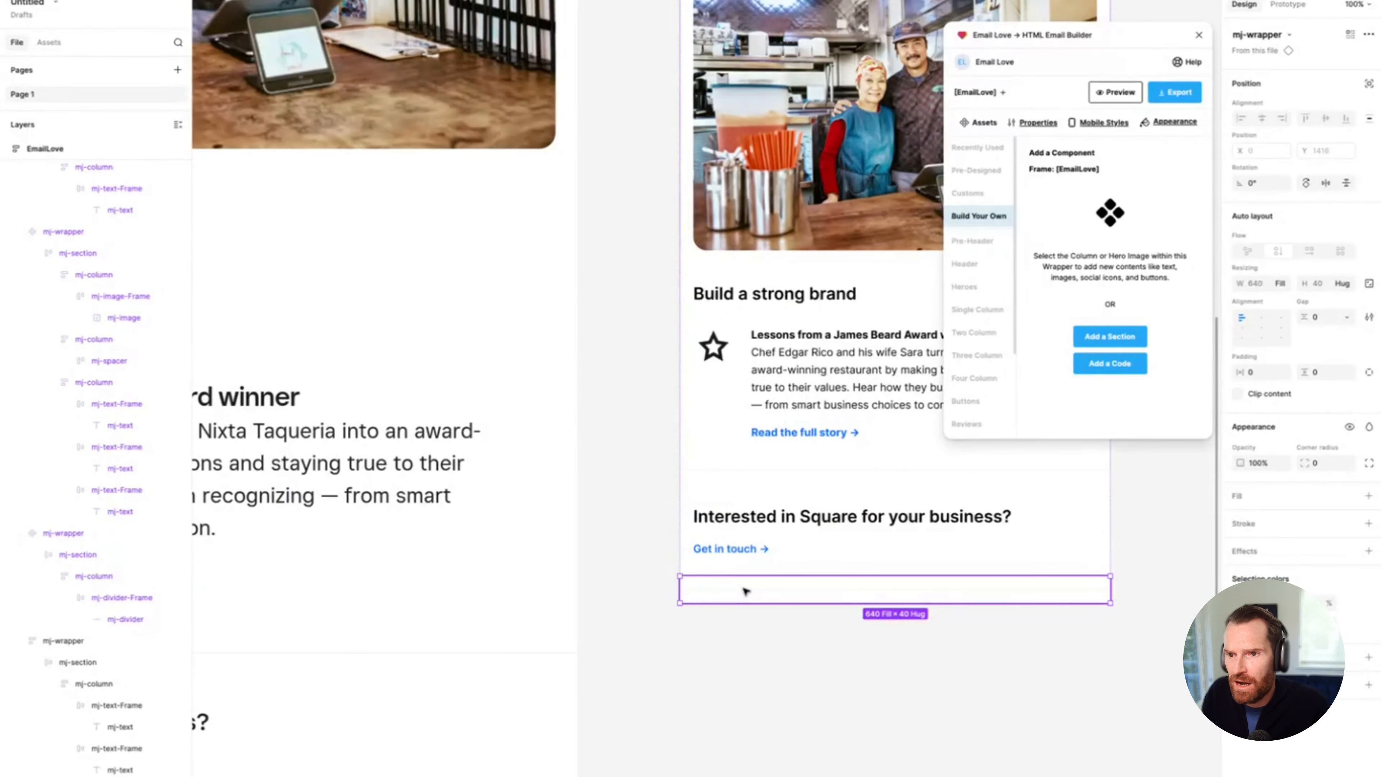
left_click(755, 474)
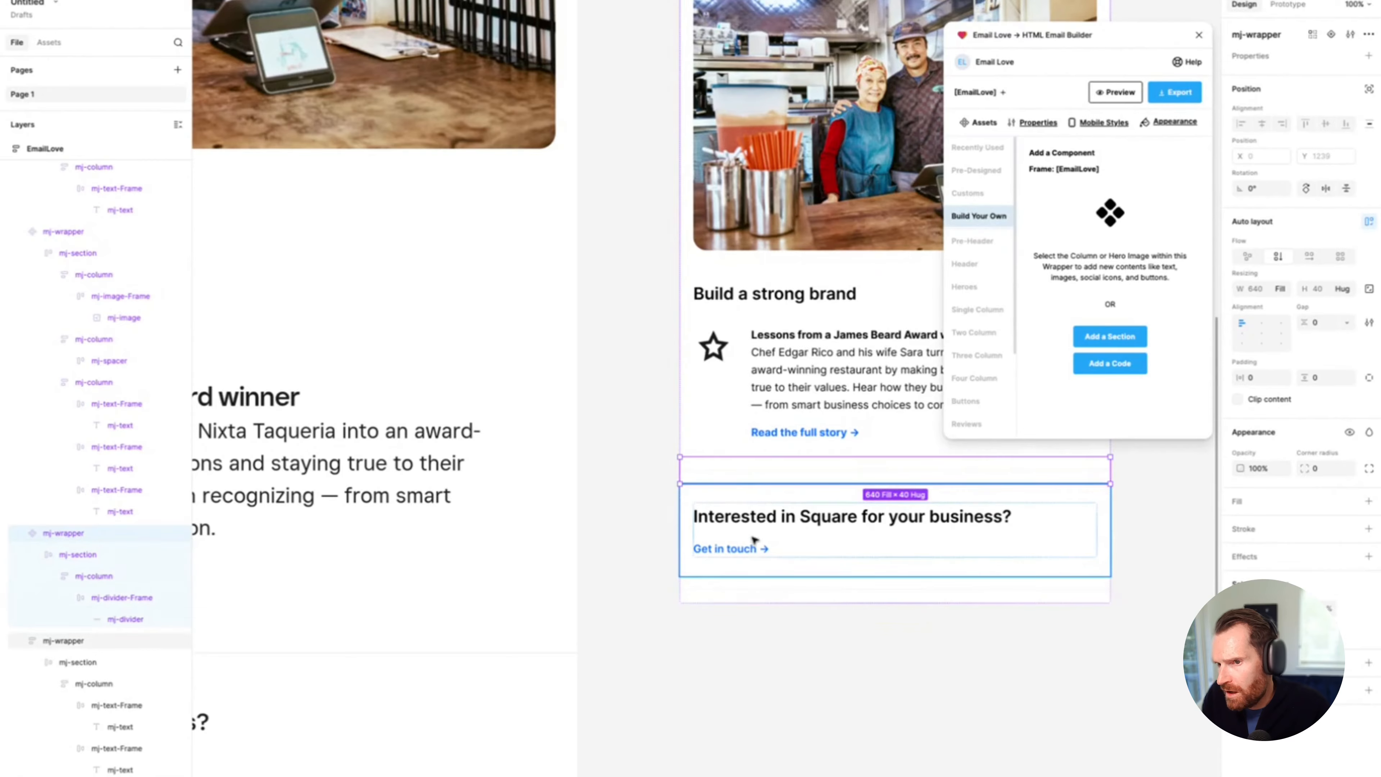
left_click(721, 588)
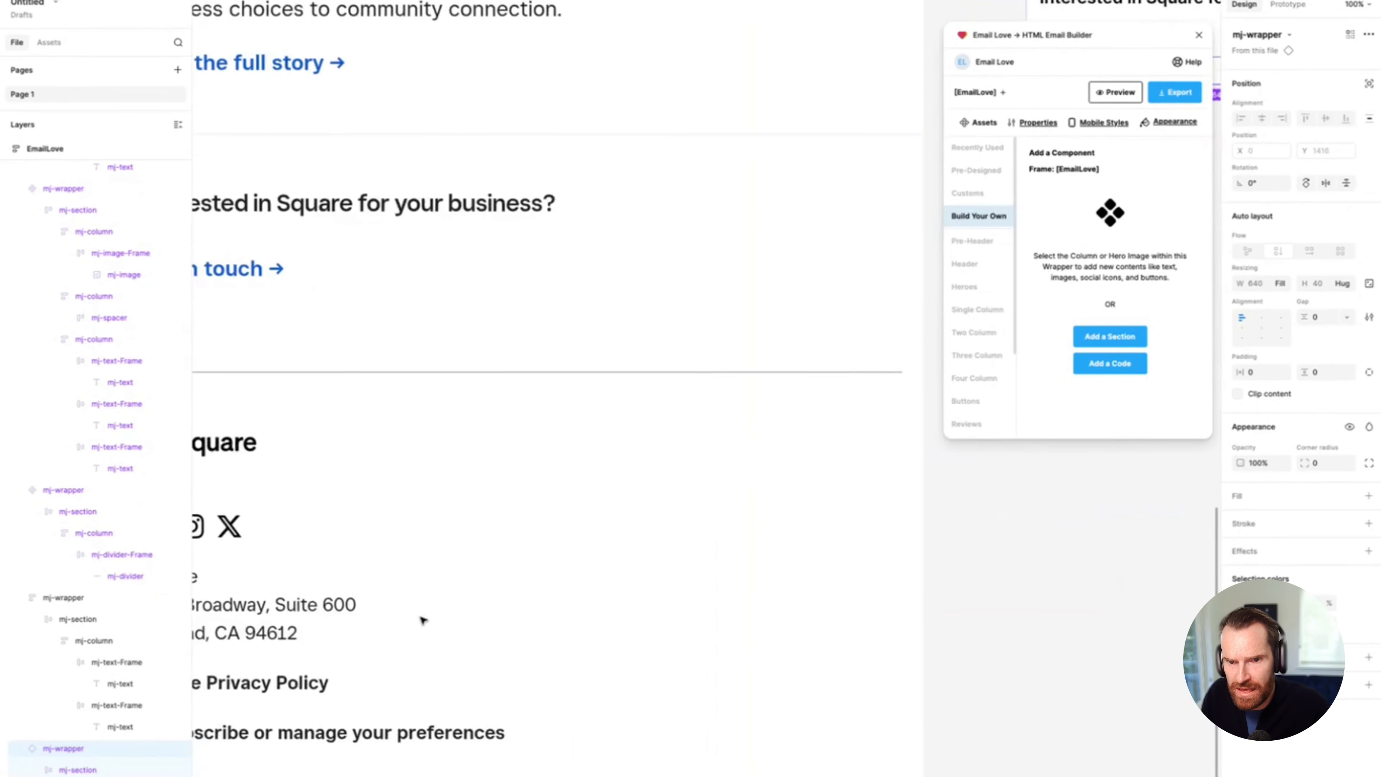
scroll(430, 620, "left", 5)
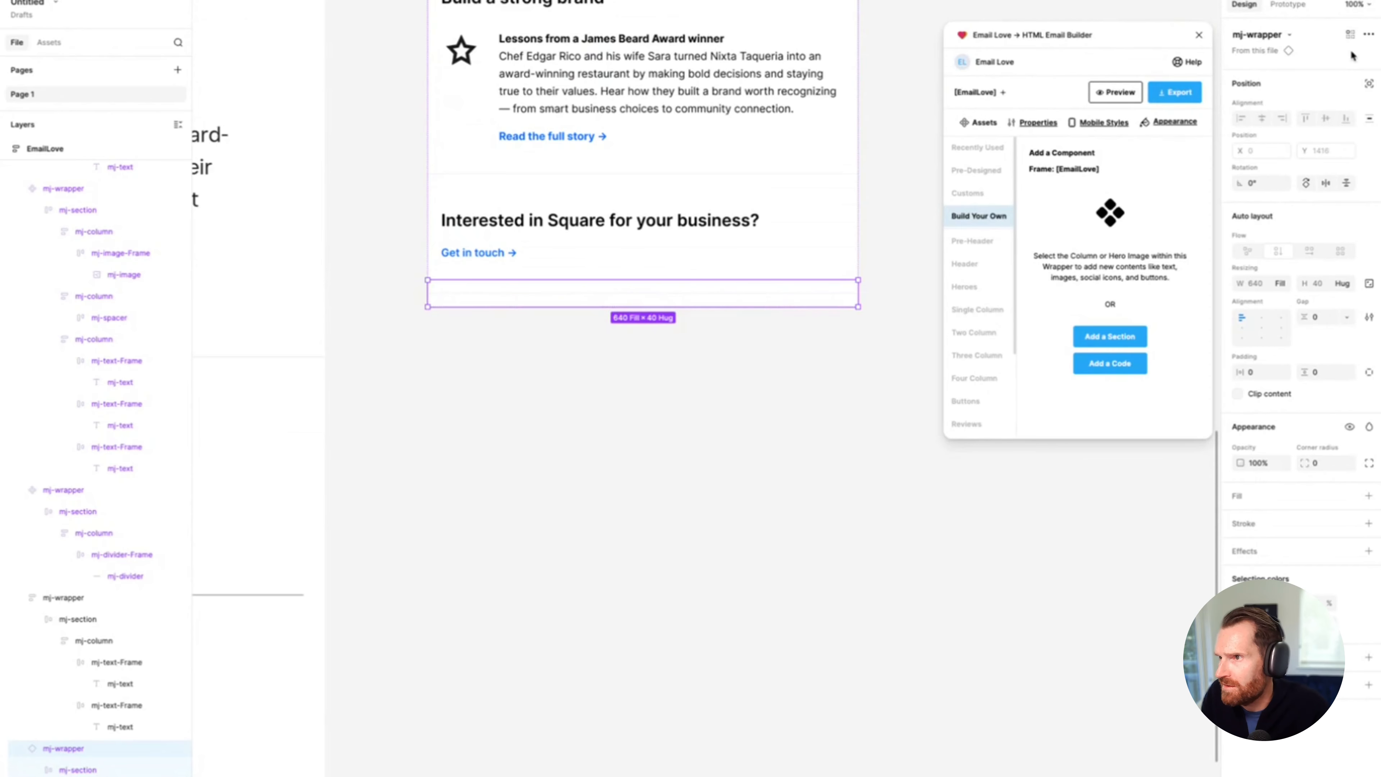
left_click(1369, 34)
left_click(1303, 75)
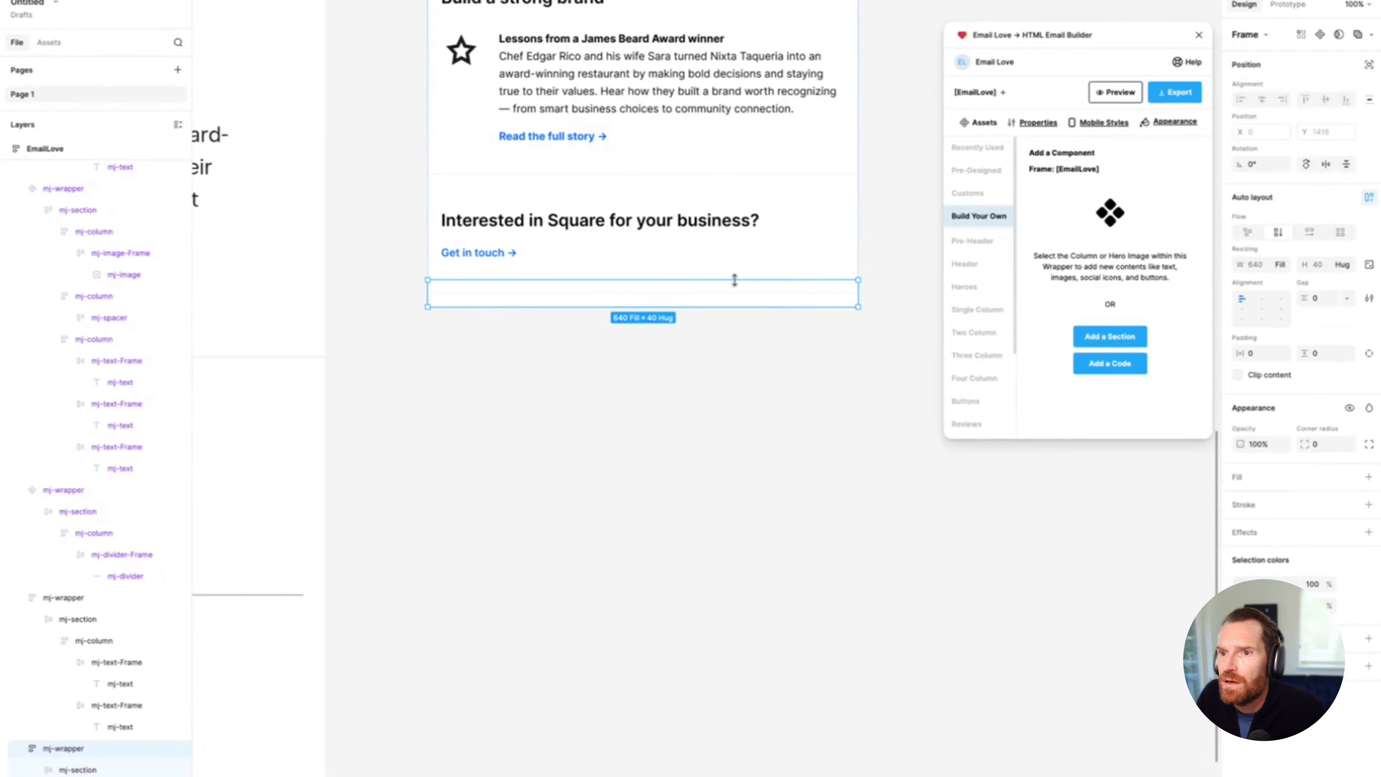
Step: Change the stroke of the divider line below "Get in touch →" to a slightly darker grey
double_click(720, 295)
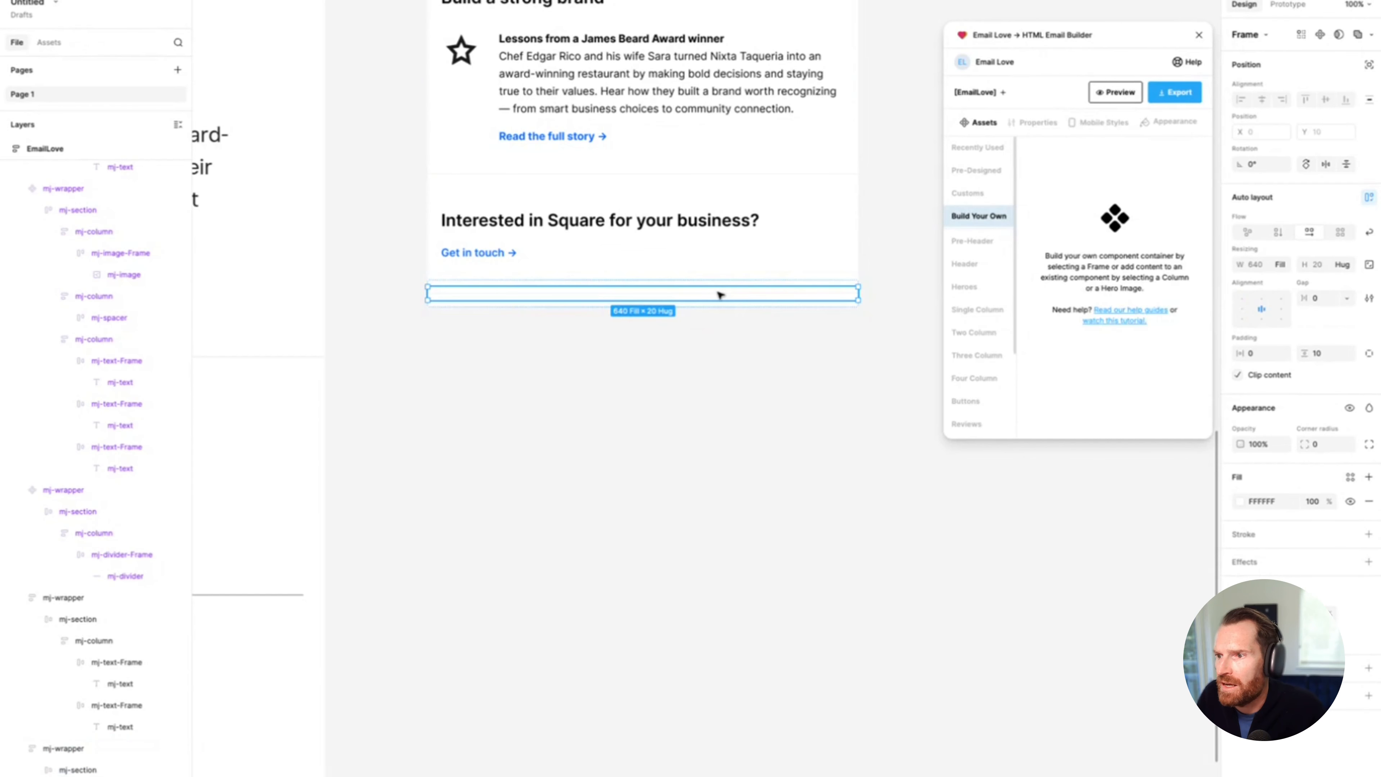
double_click(720, 295)
left_click(1241, 386)
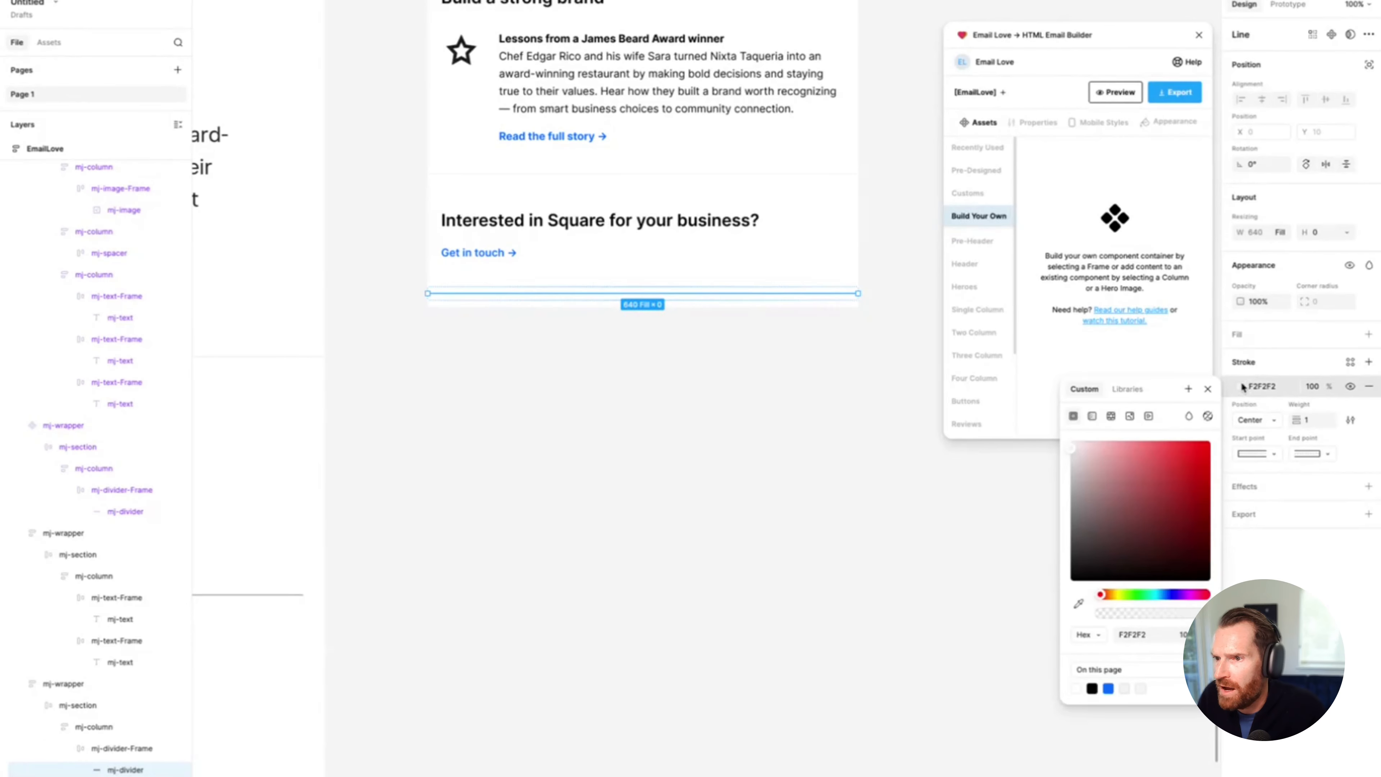
left_click_drag(1070, 449, 1066, 474)
left_click(768, 416)
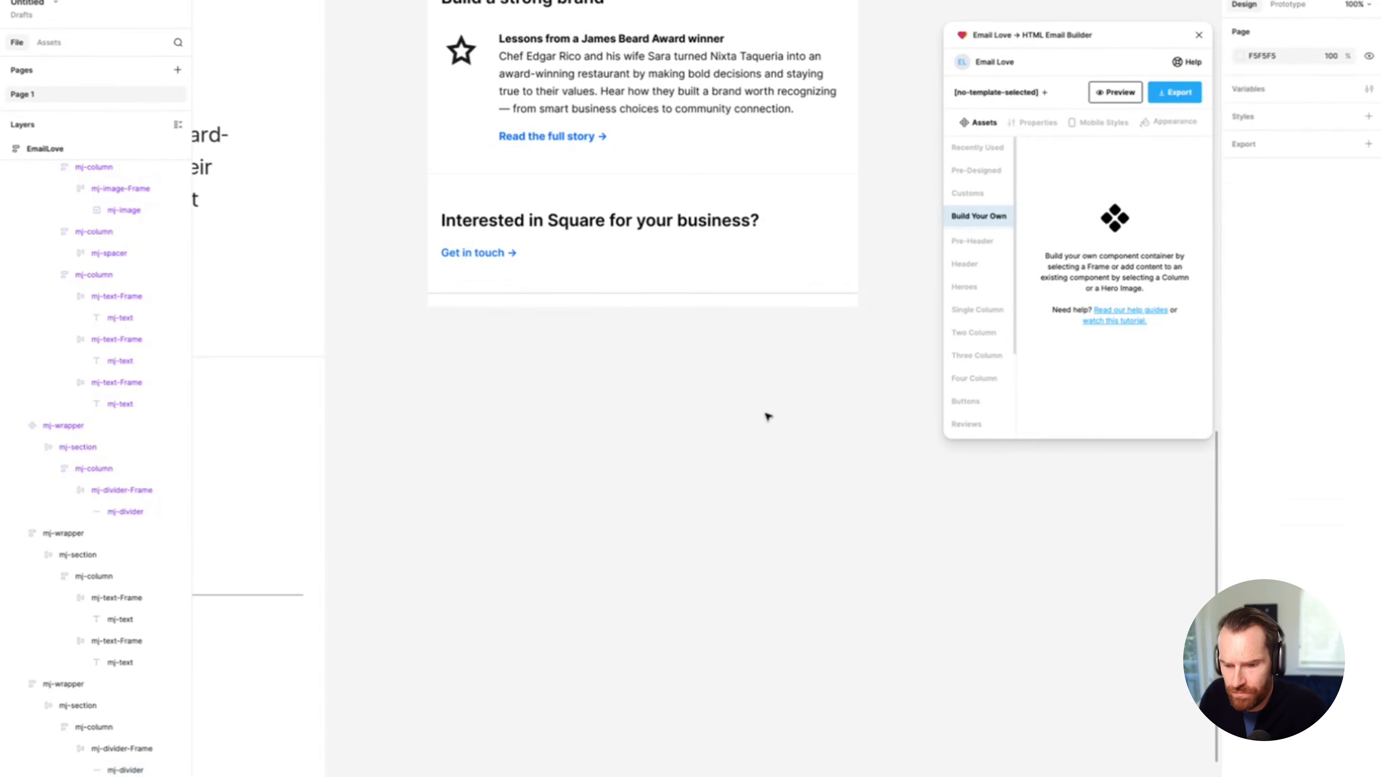
Step: Add a single-column component container with 10 vertical and 20 horizontal padding at the end of the EmailLove frame
key("minus")
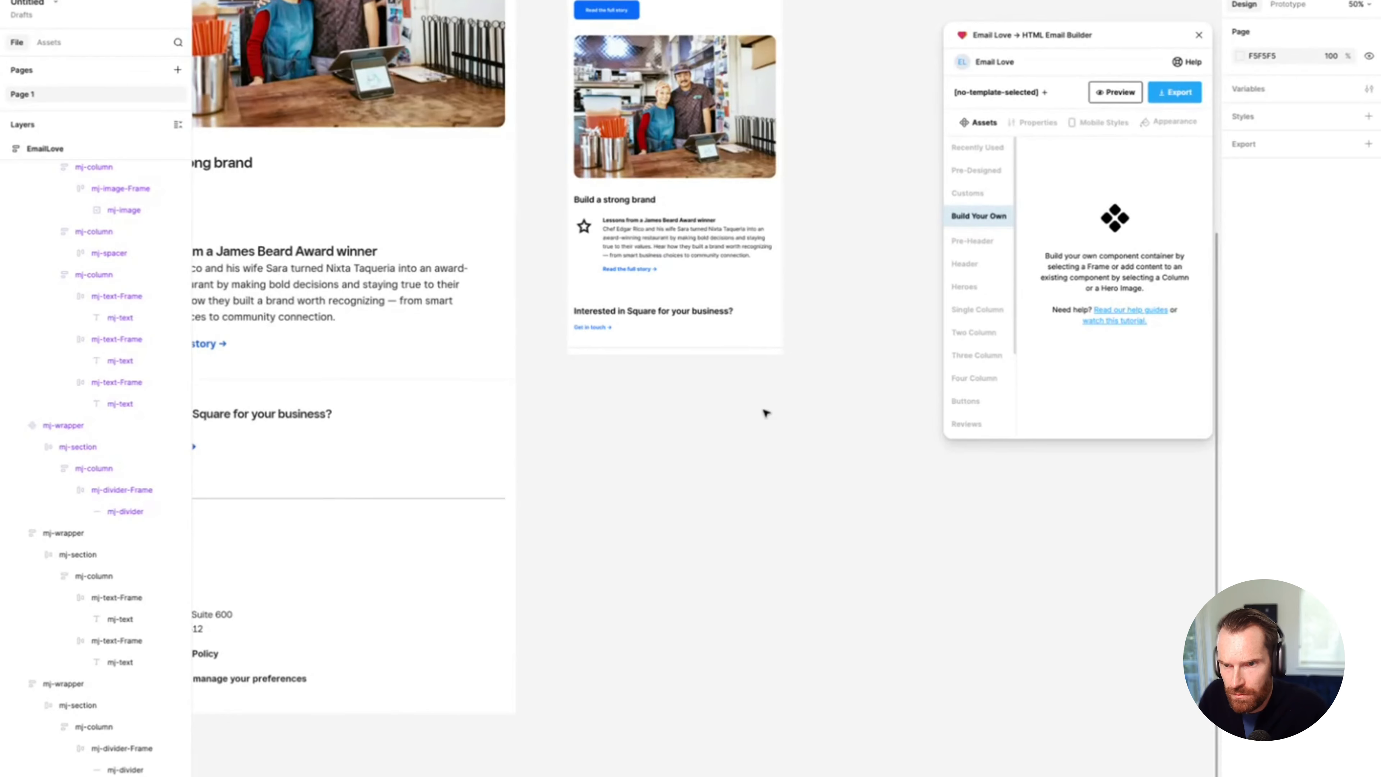
scroll(766, 413, "left", 7)
scroll(765, 414, "up", 3)
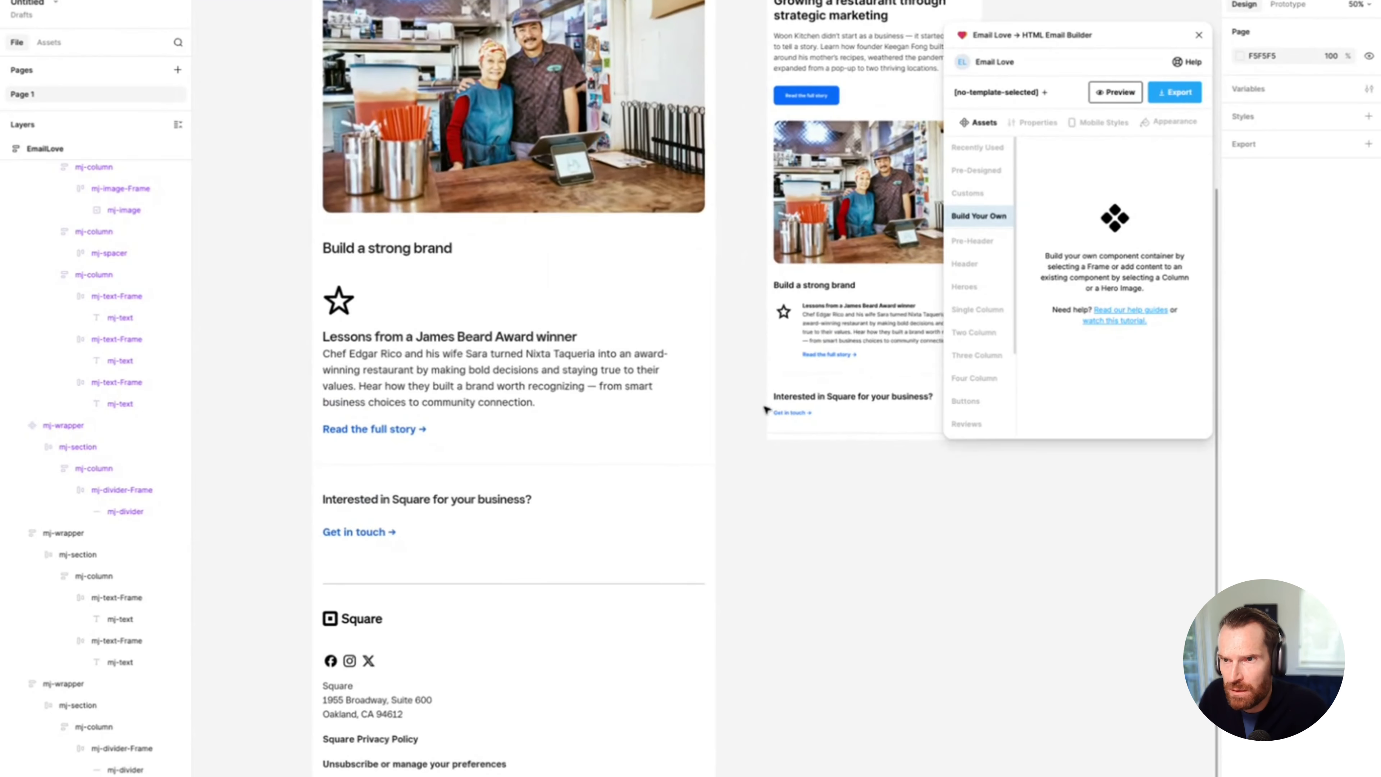
scroll(688, 320, "up", 1)
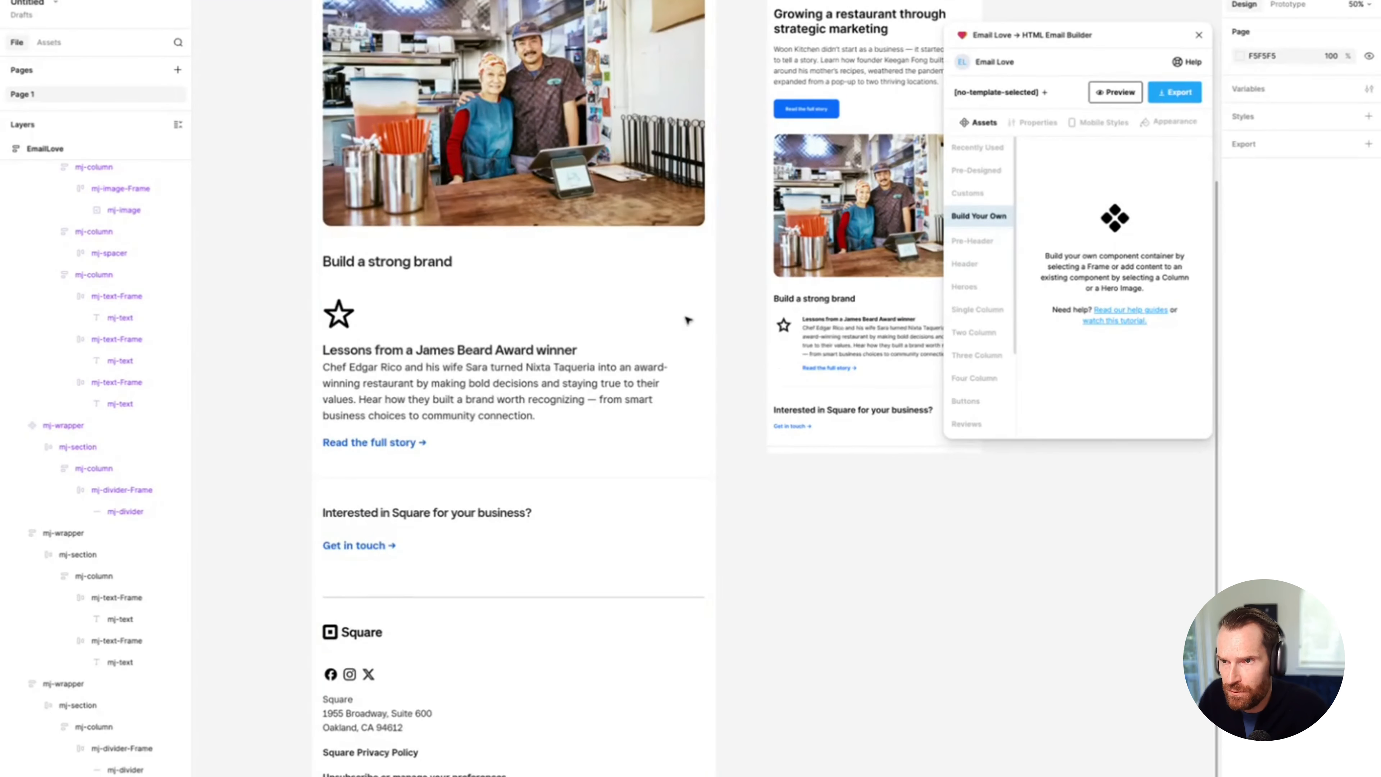
scroll(689, 320, "up", 1)
left_click(784, 1)
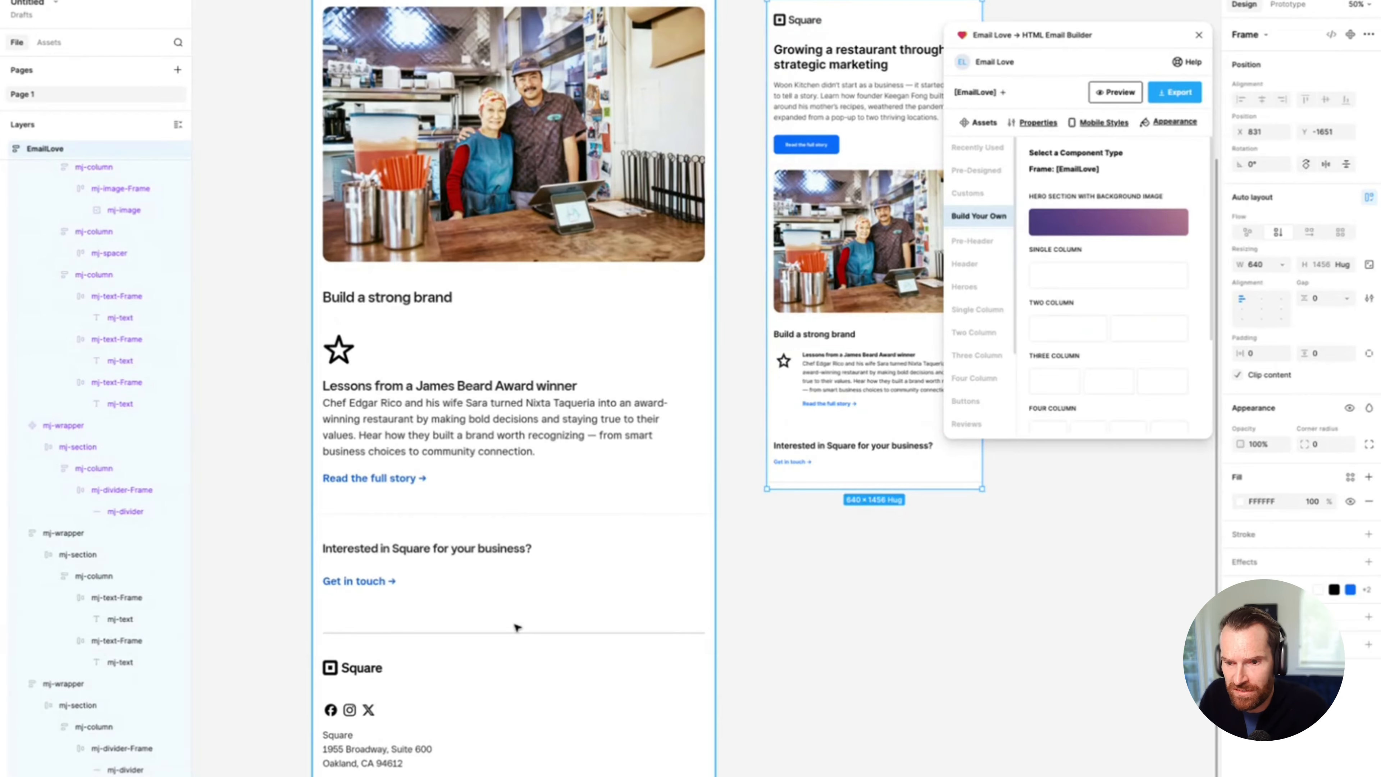
scroll(516, 627, "down", 2)
scroll(749, 339, "right", 3)
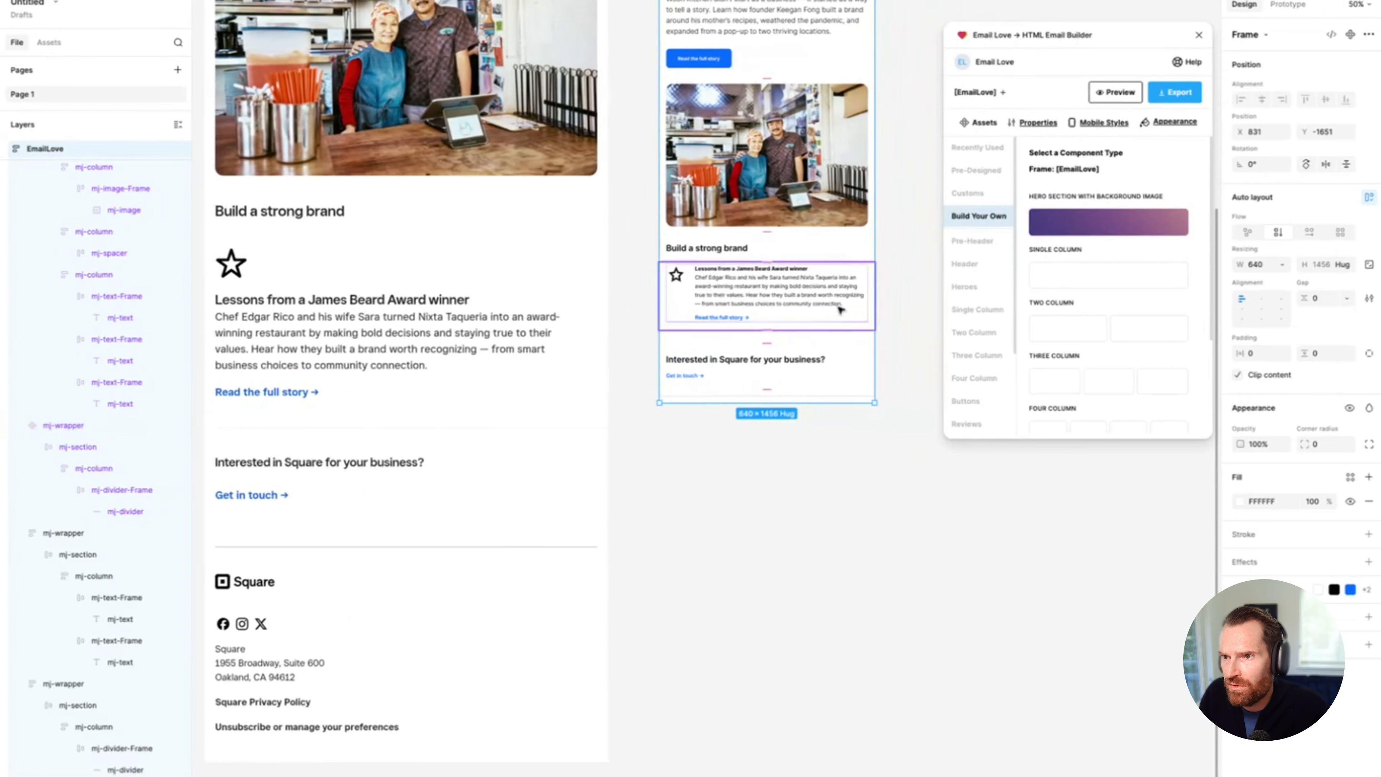
scroll(840, 309, "right", 1)
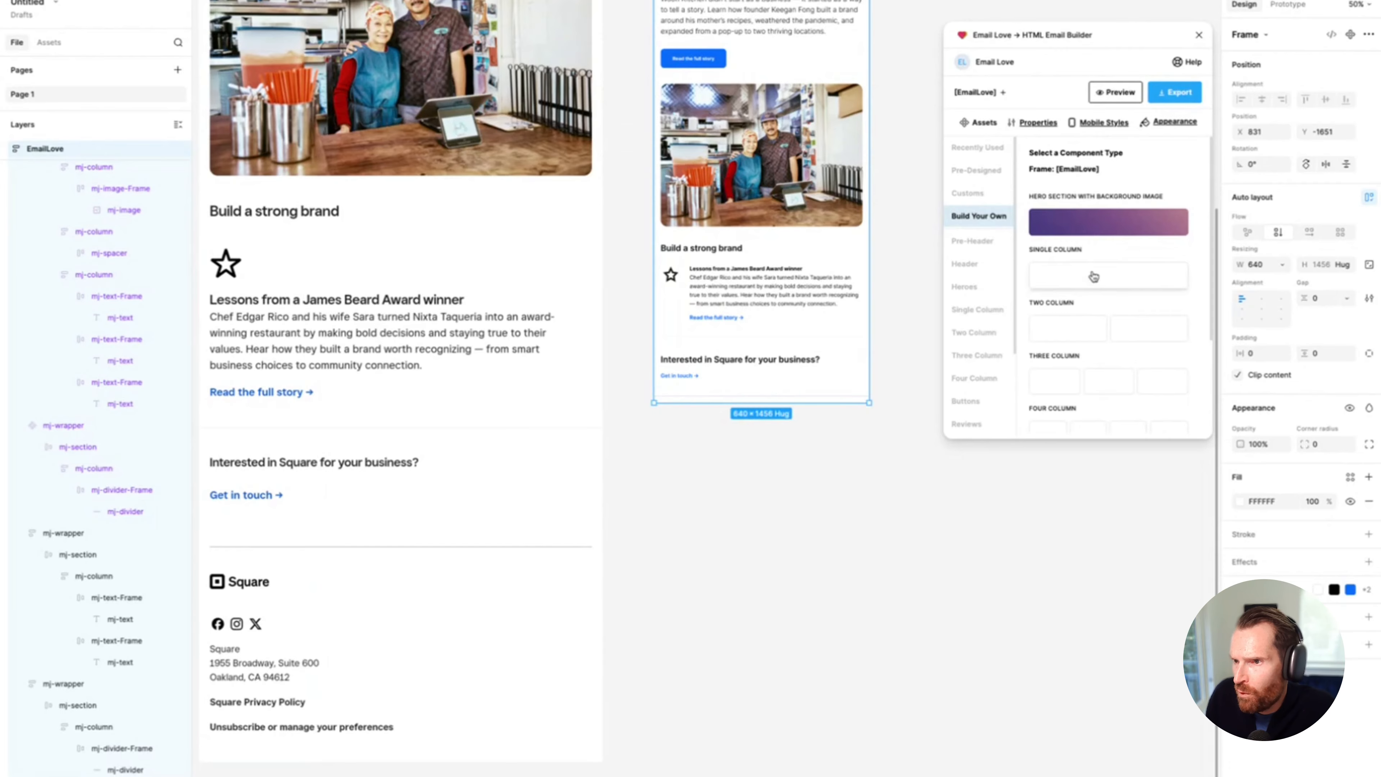
left_click(1087, 272)
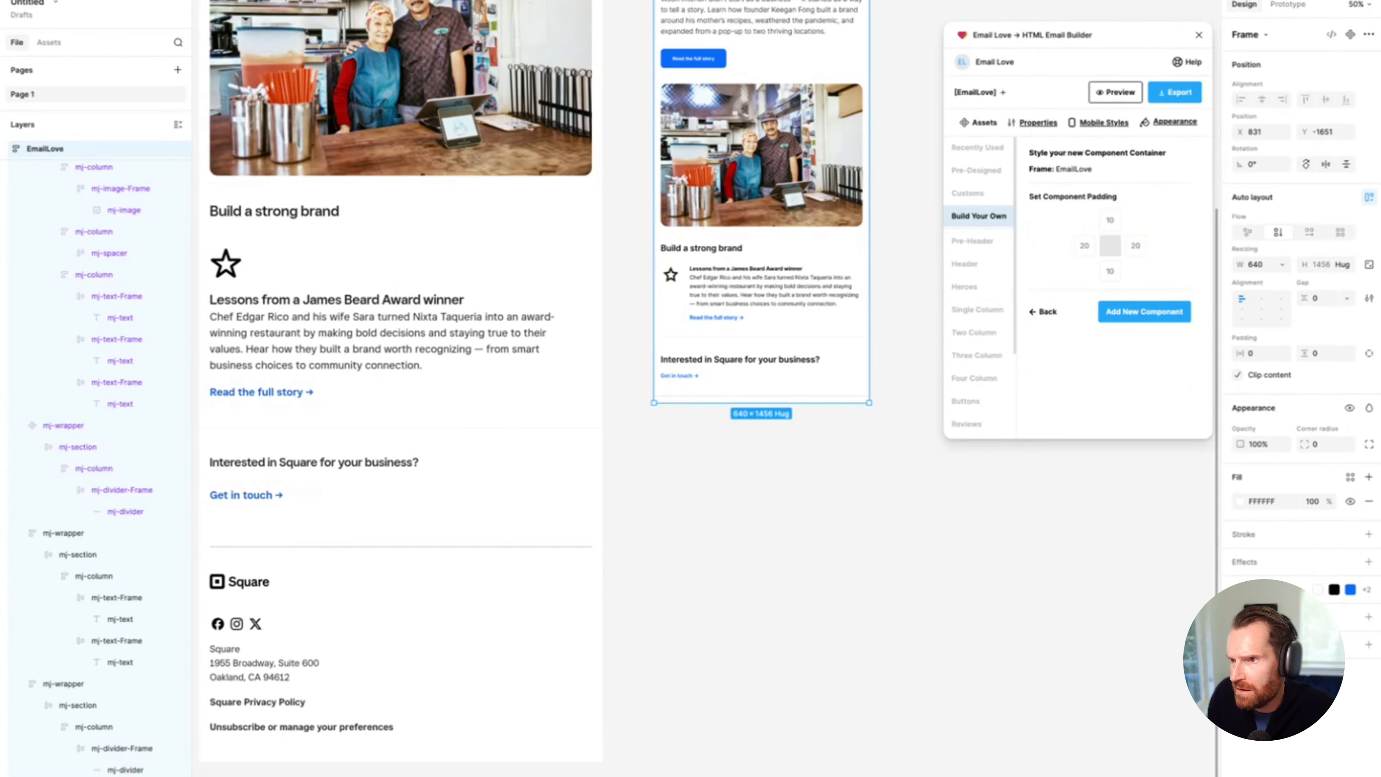
left_click(1134, 319)
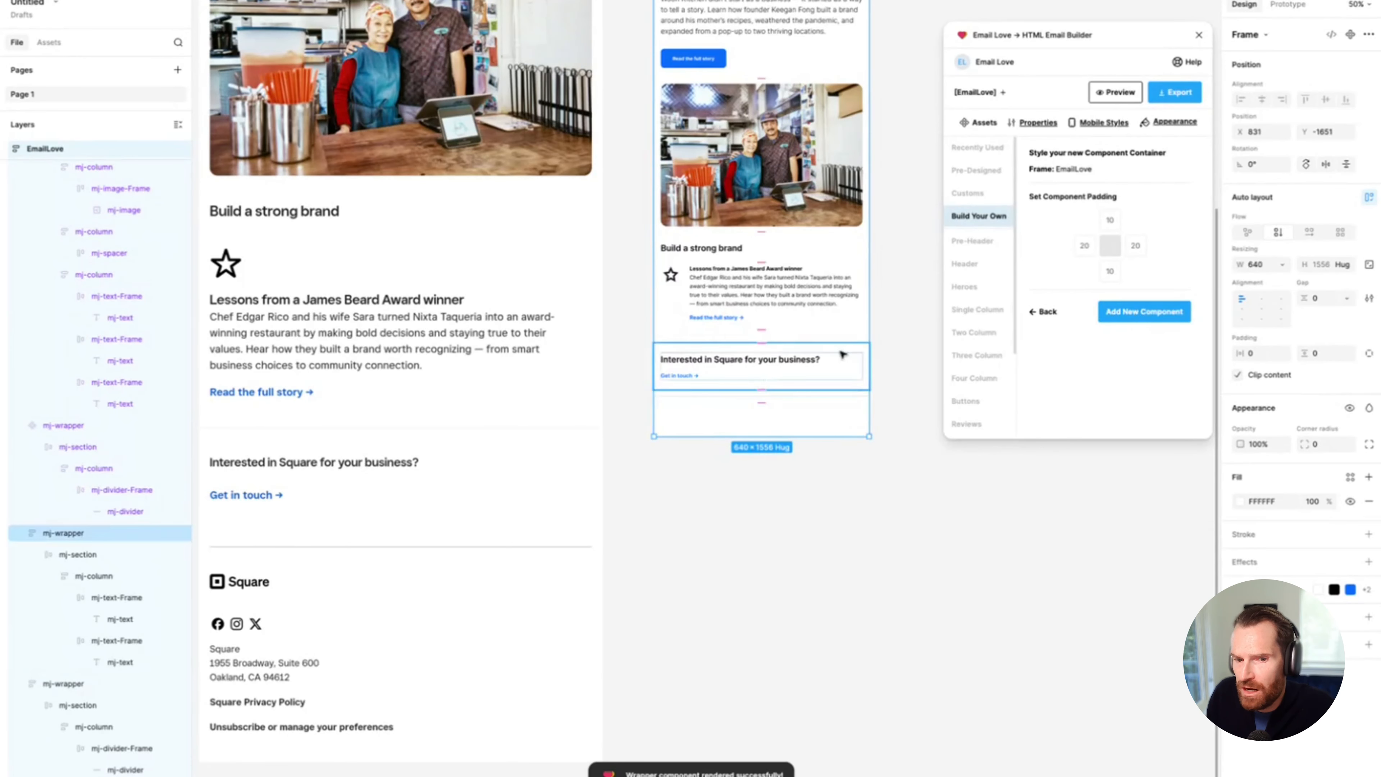
Step: Add an image block and a social icons block to the column of the new footer wrapper
scroll(82, 723, "down", 3)
left_click(92, 770)
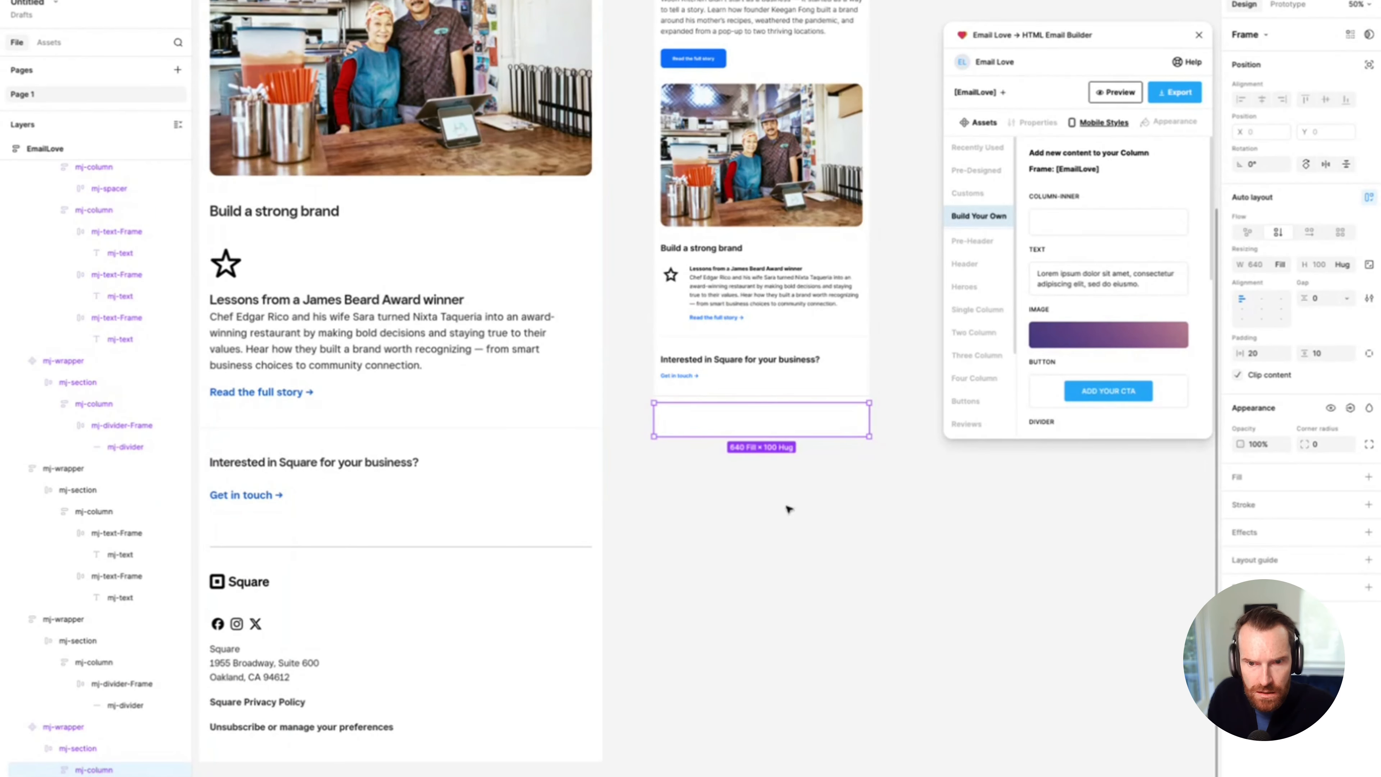
scroll(376, 598, "down", 2)
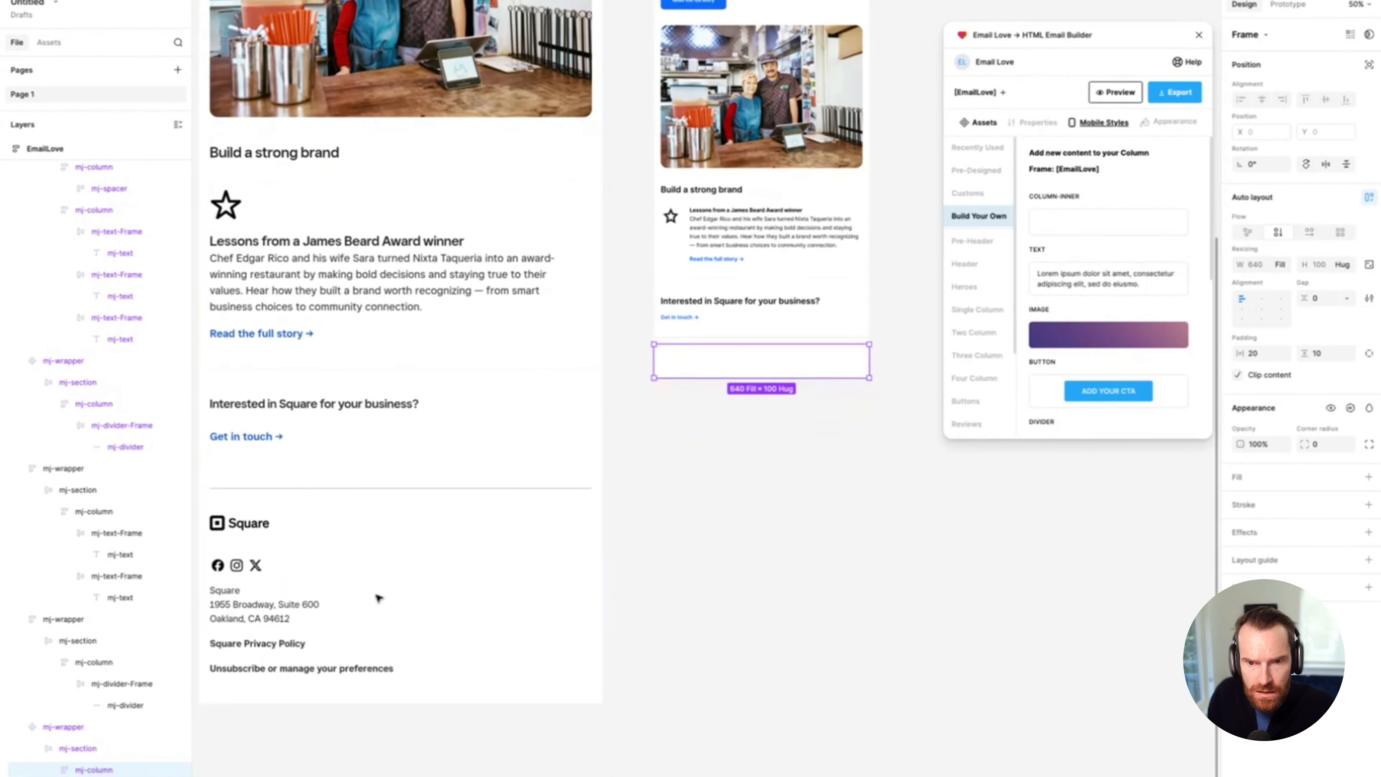
left_click(1095, 336)
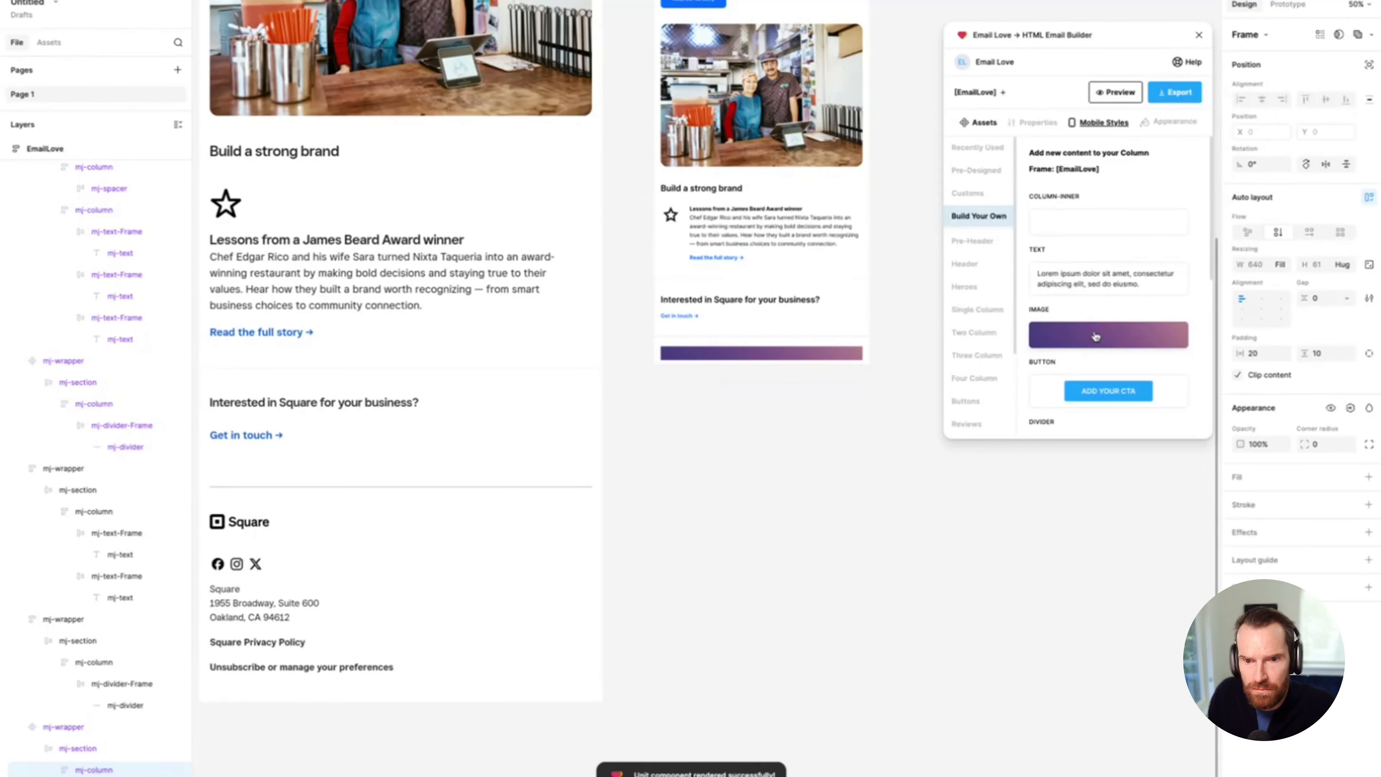
scroll(1086, 340, "down", 5)
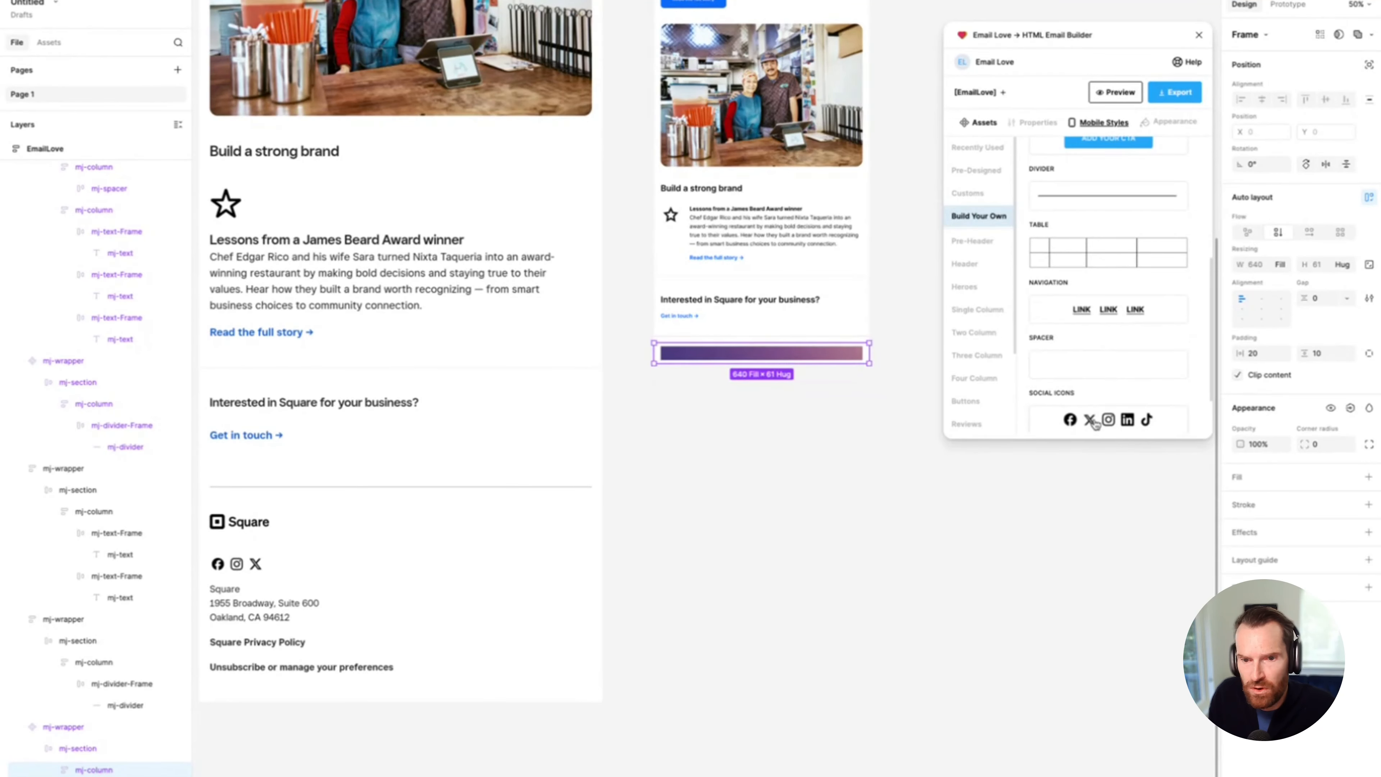
left_click(1095, 424)
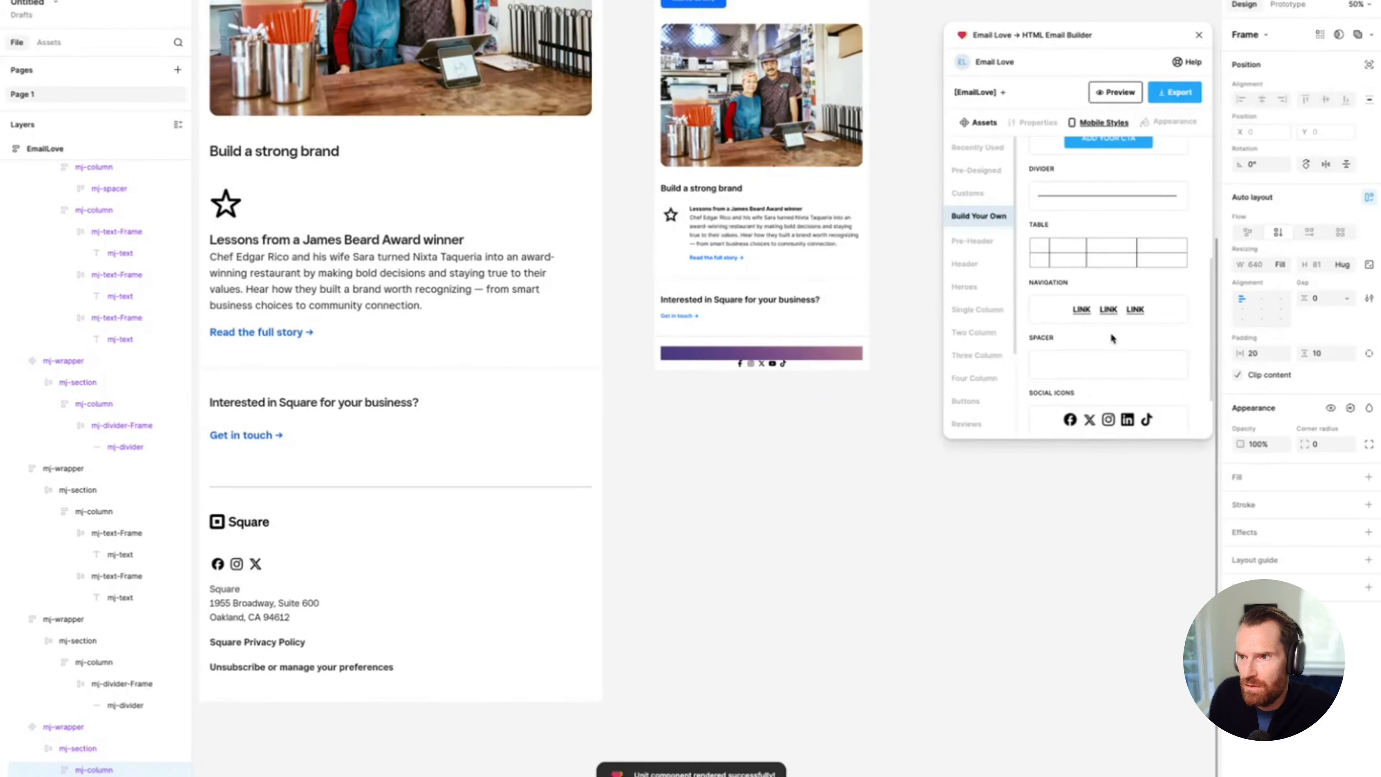
Step: Add three text blocks below the social icons in the footer column
scroll(1112, 338, "up", 5)
left_click(1084, 197)
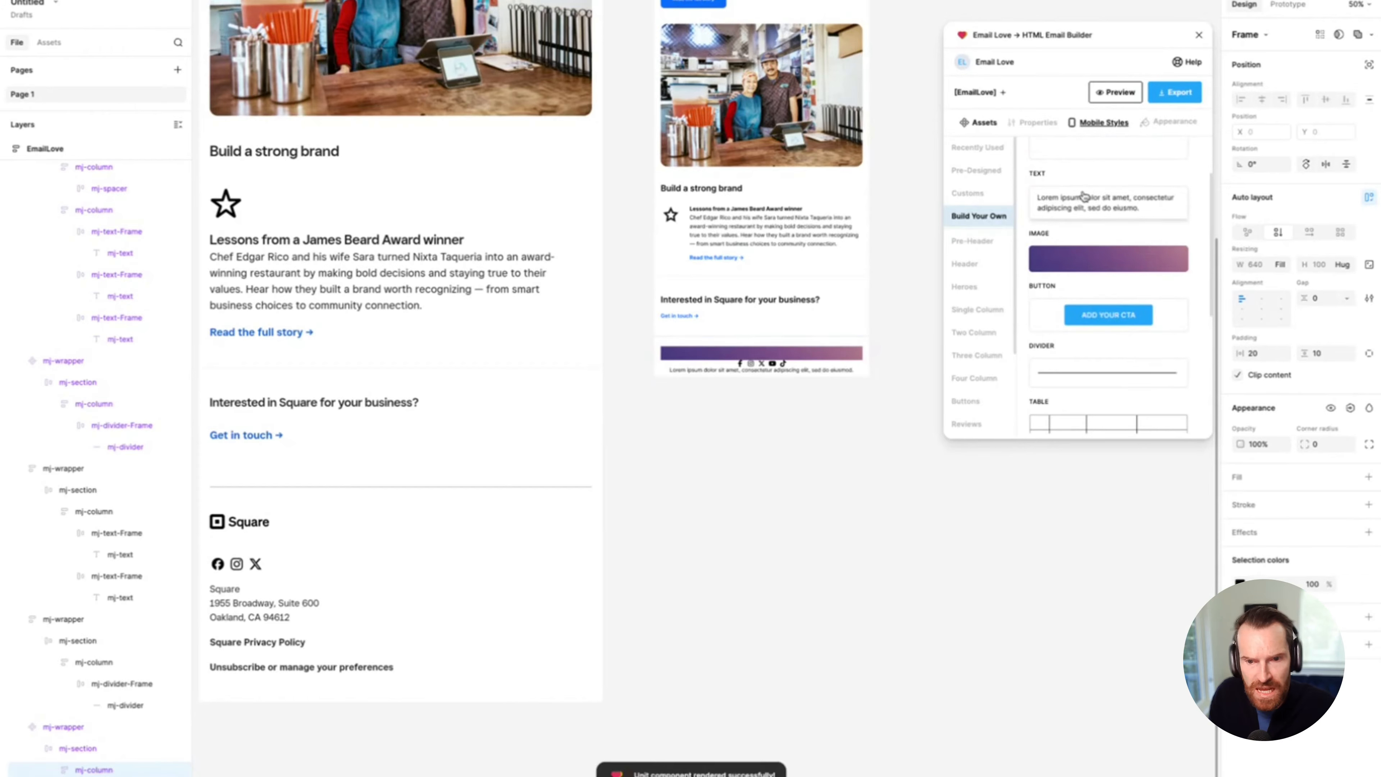
left_click(1083, 198)
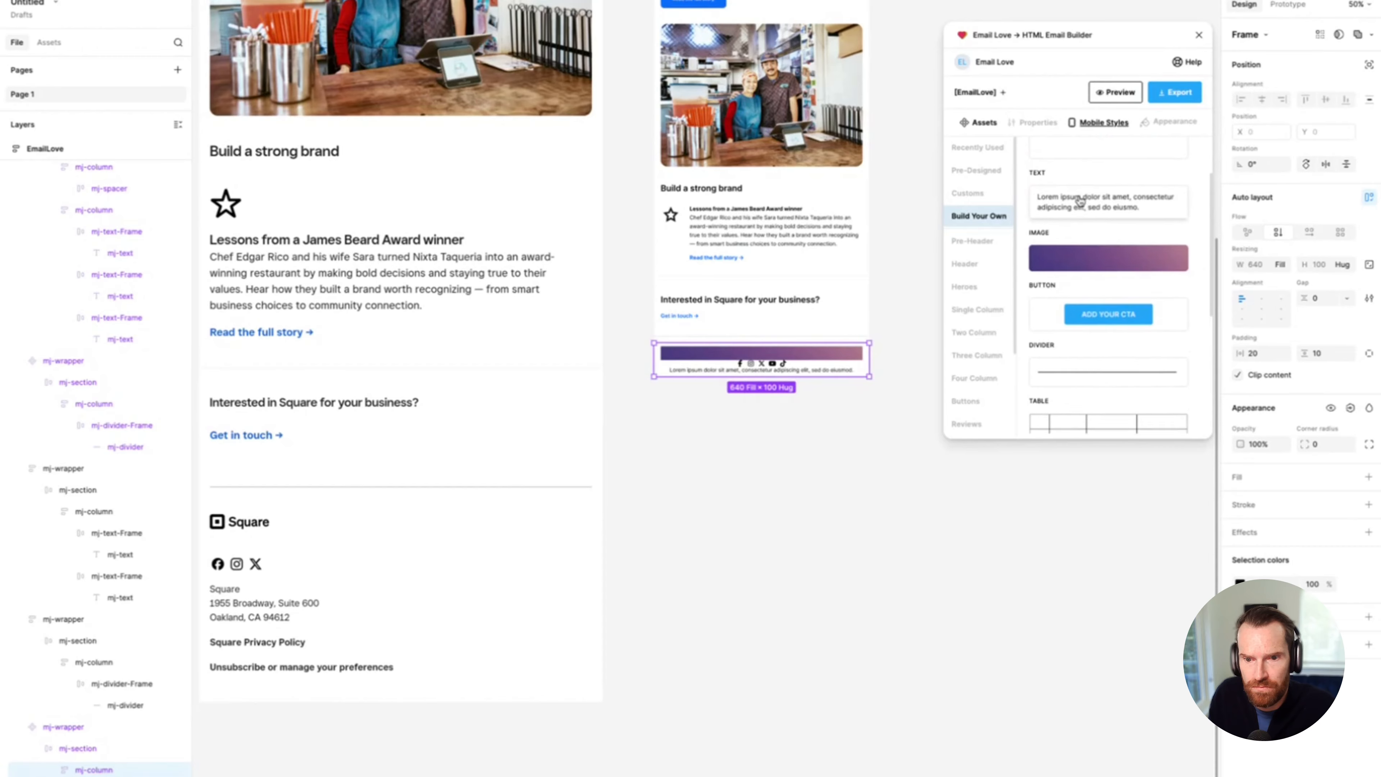
left_click(1079, 202)
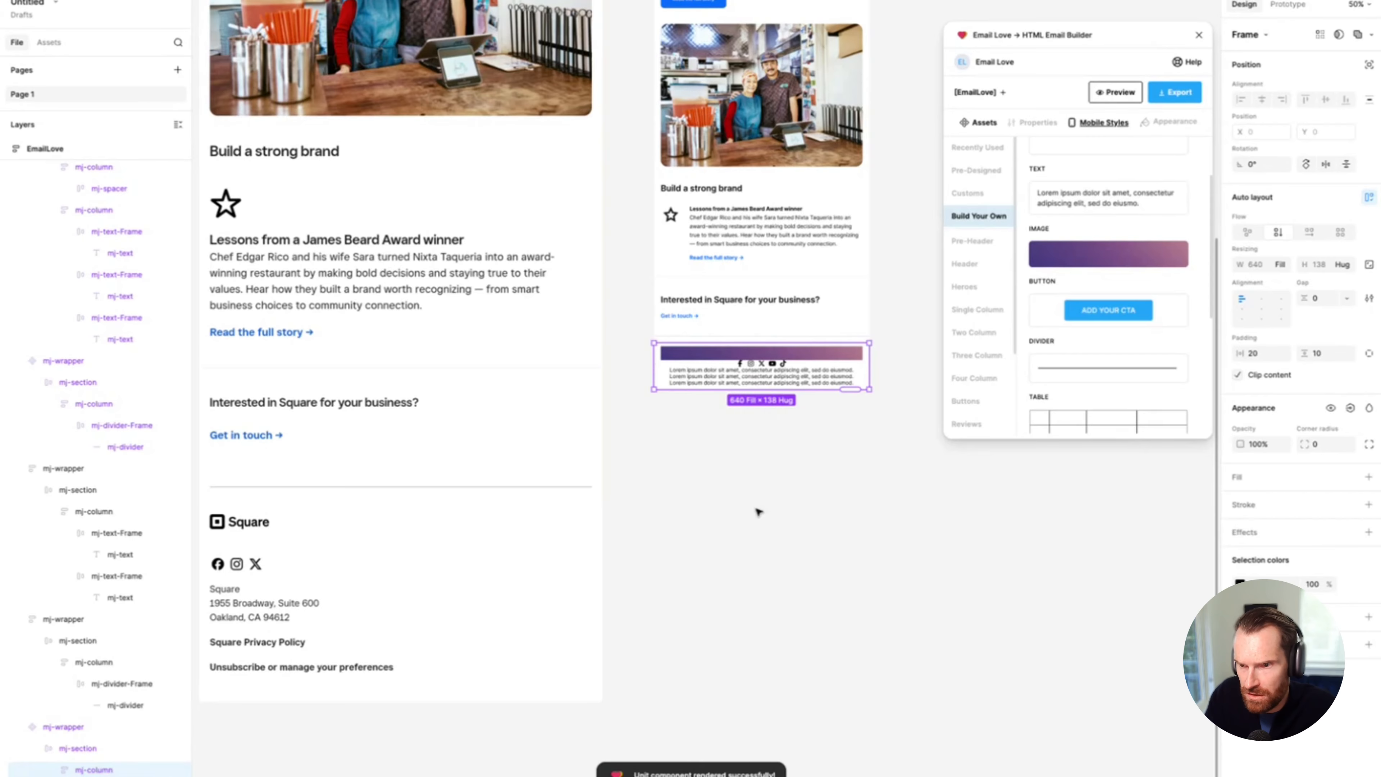
Step: Set the auto layout gap of the footer column to 25
scroll(771, 506, "left", 2)
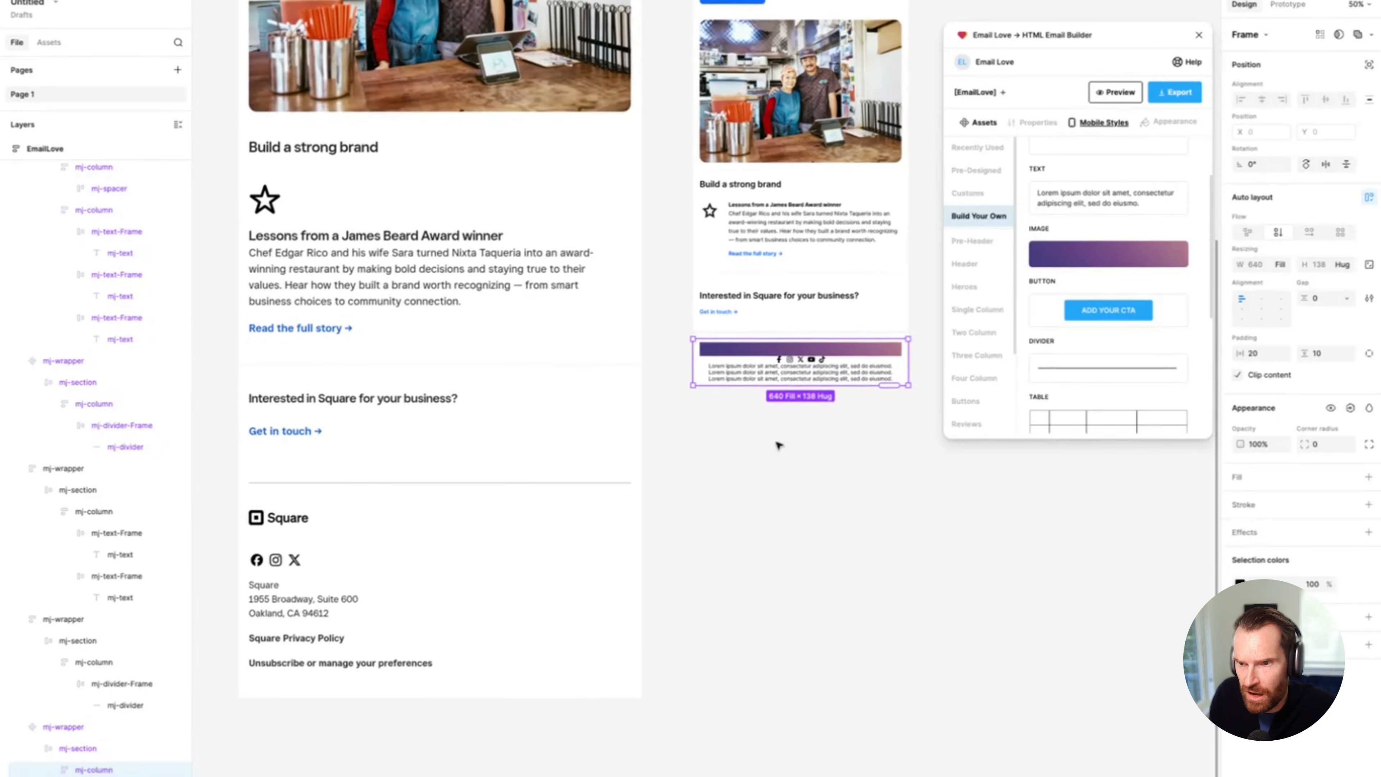
left_click(780, 433)
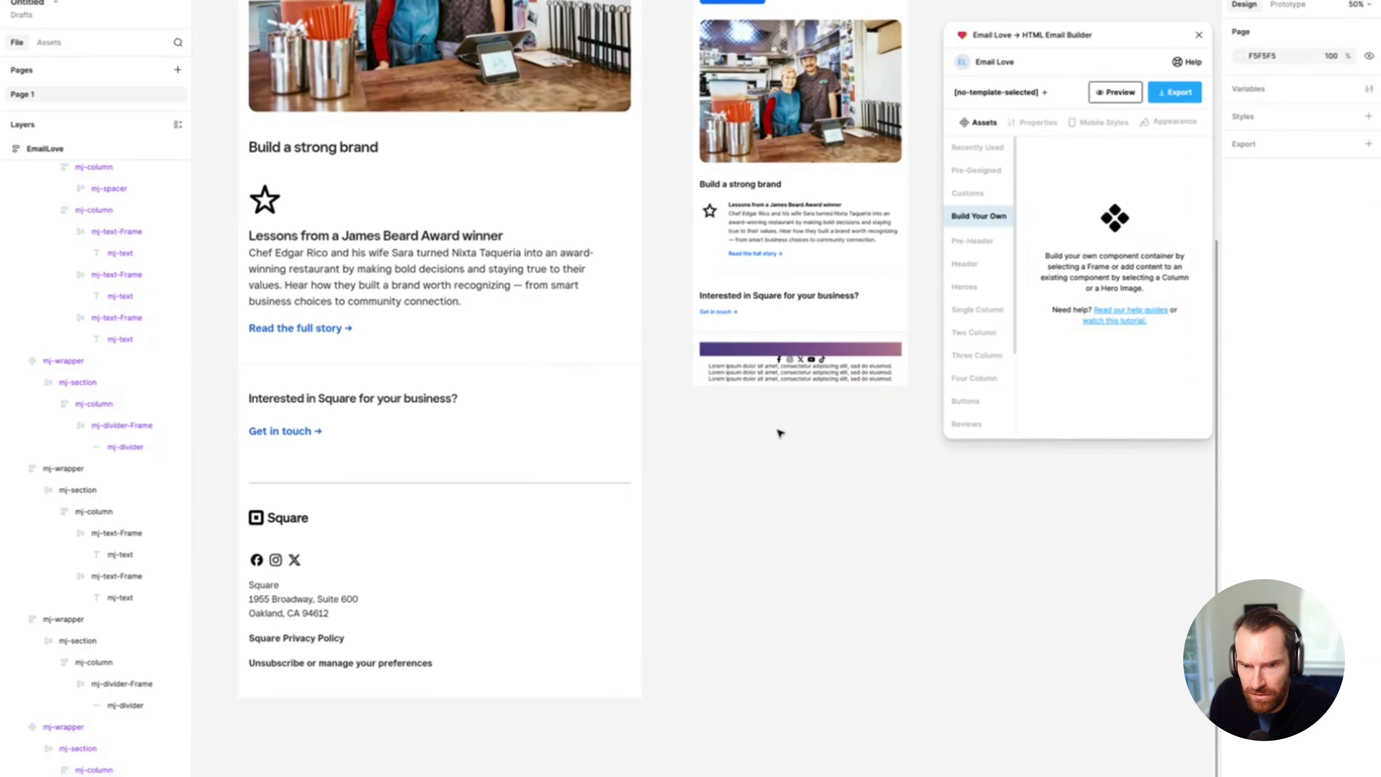
left_click(754, 369)
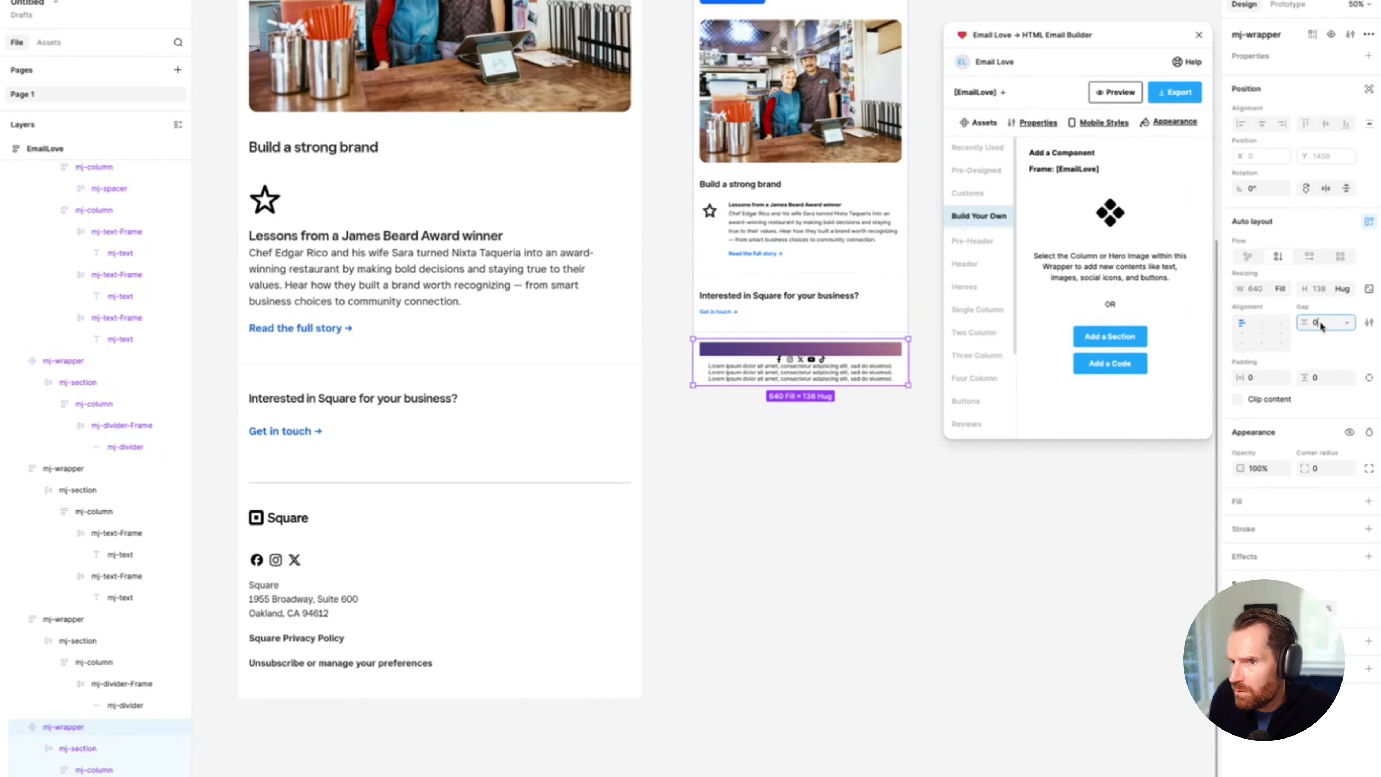
left_click(92, 770)
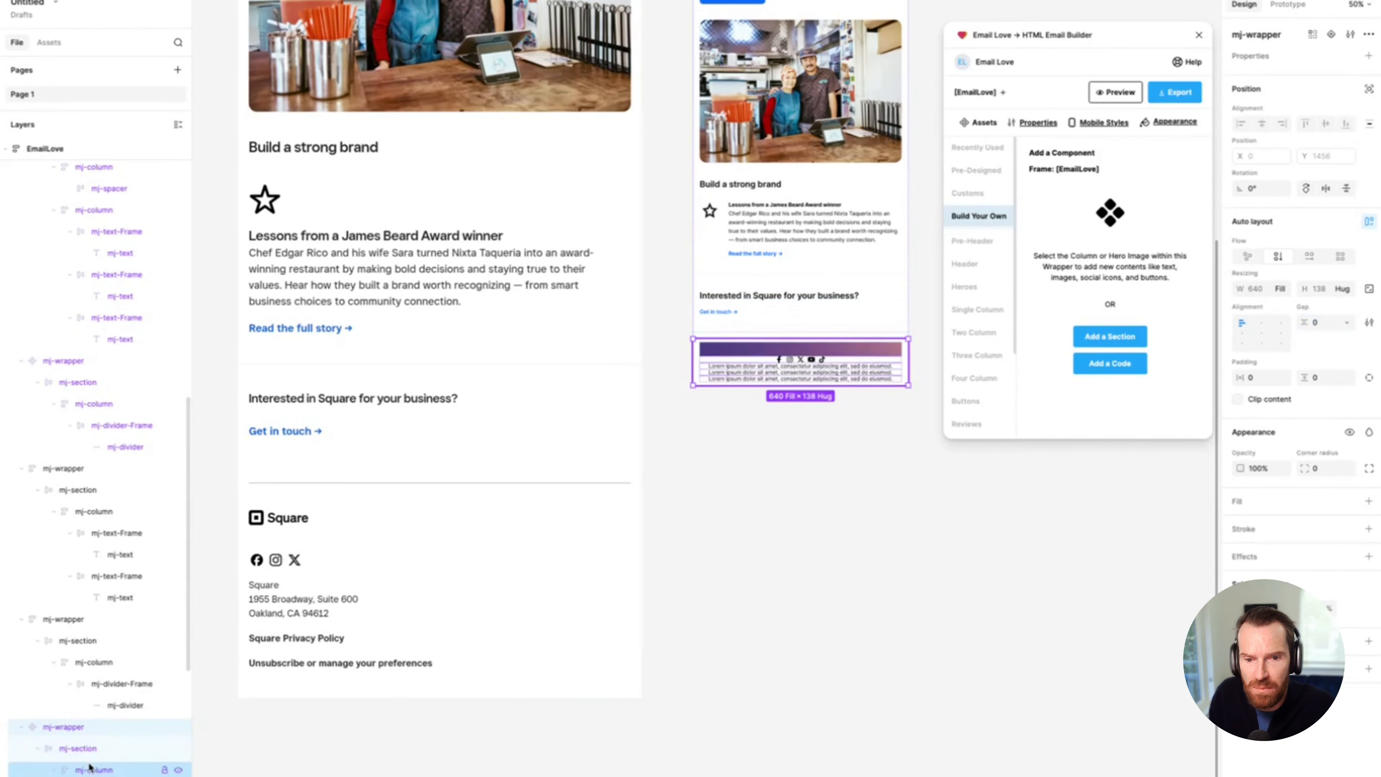
left_click(1324, 298)
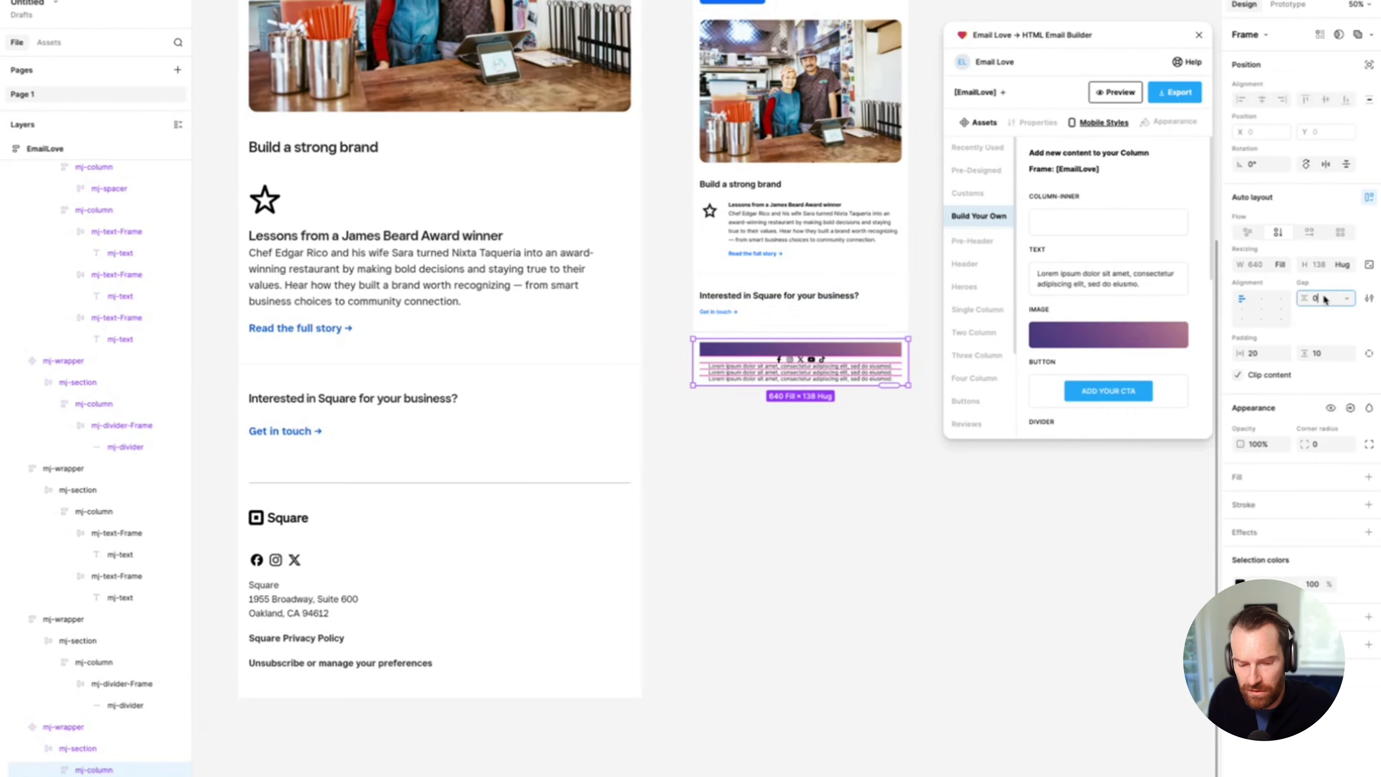
type("25")
key("Return")
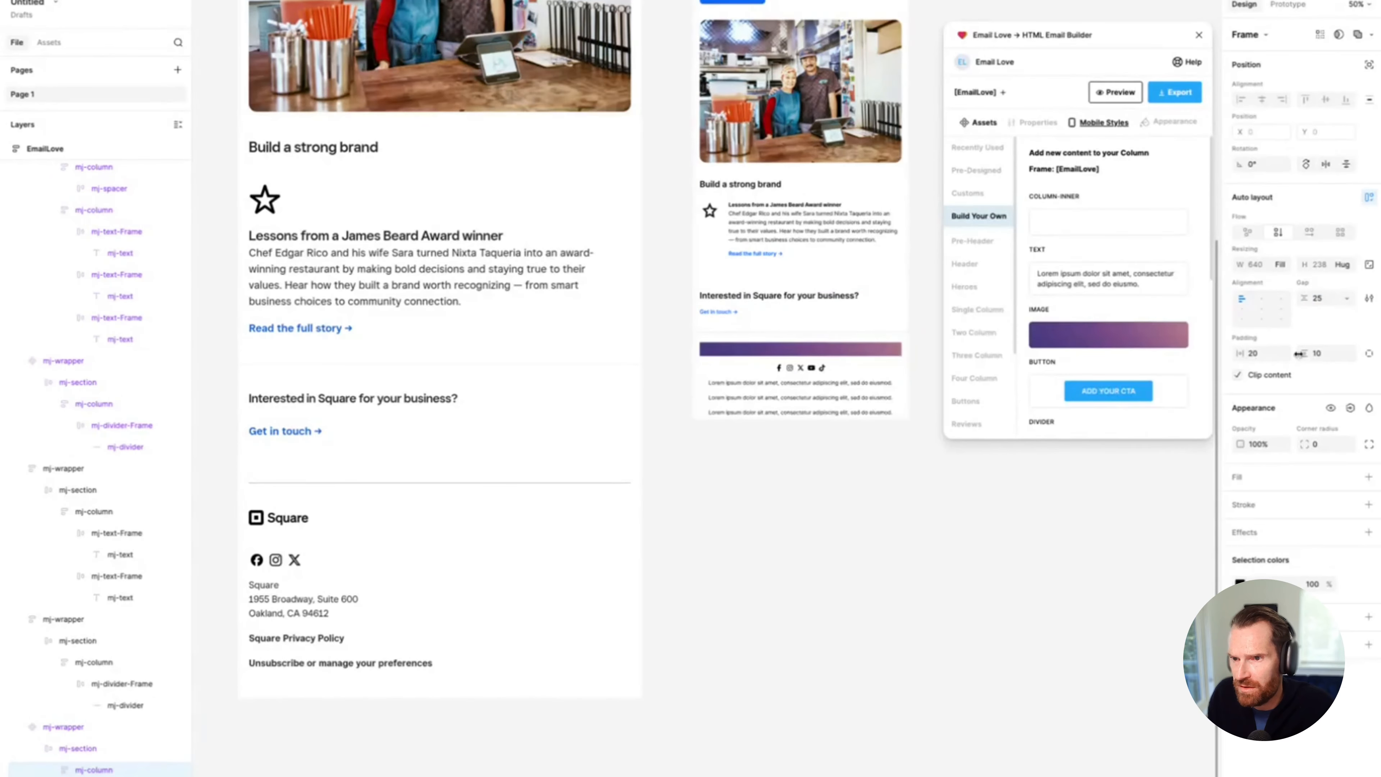
Step: Replace the footer's placeholder image with the Square logo file and set its image fill mode to Fit
key("super+equal")
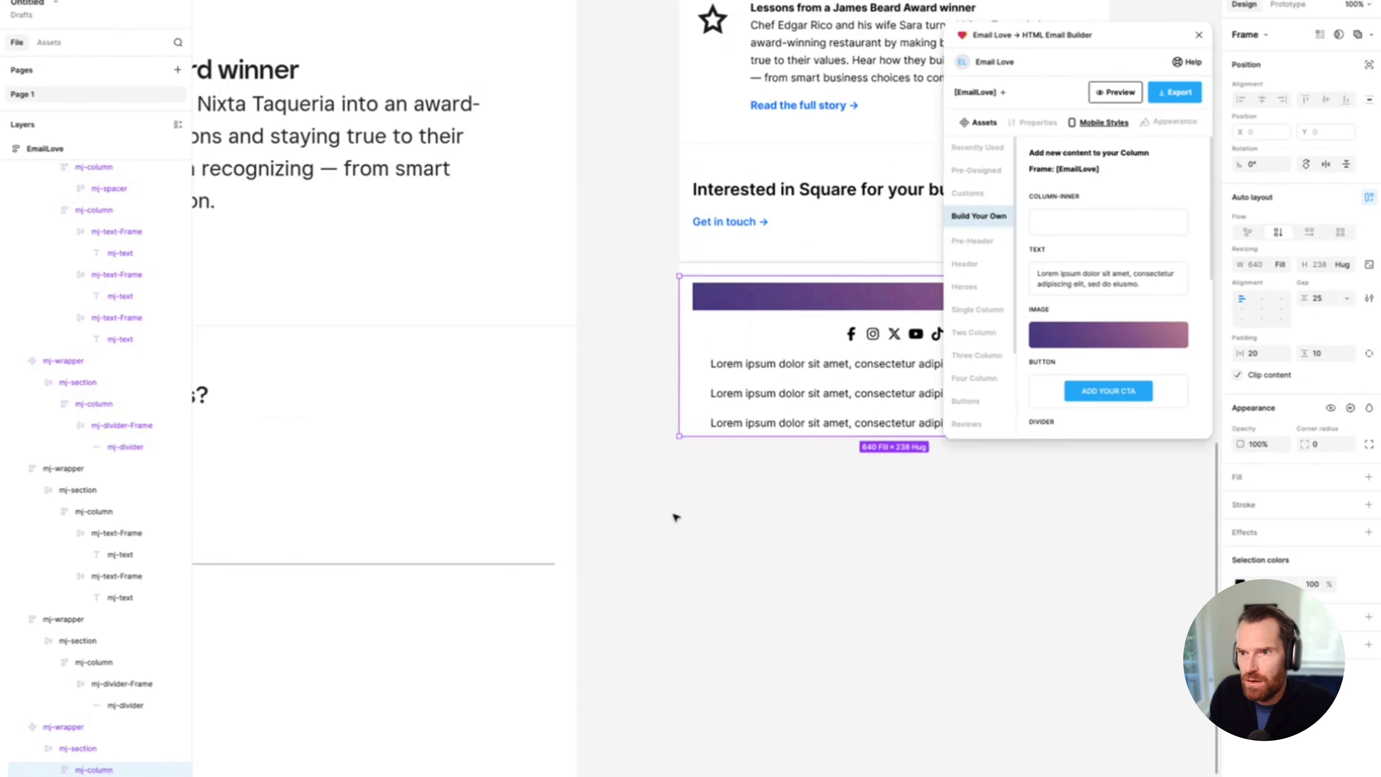
scroll(676, 517, "right", 4)
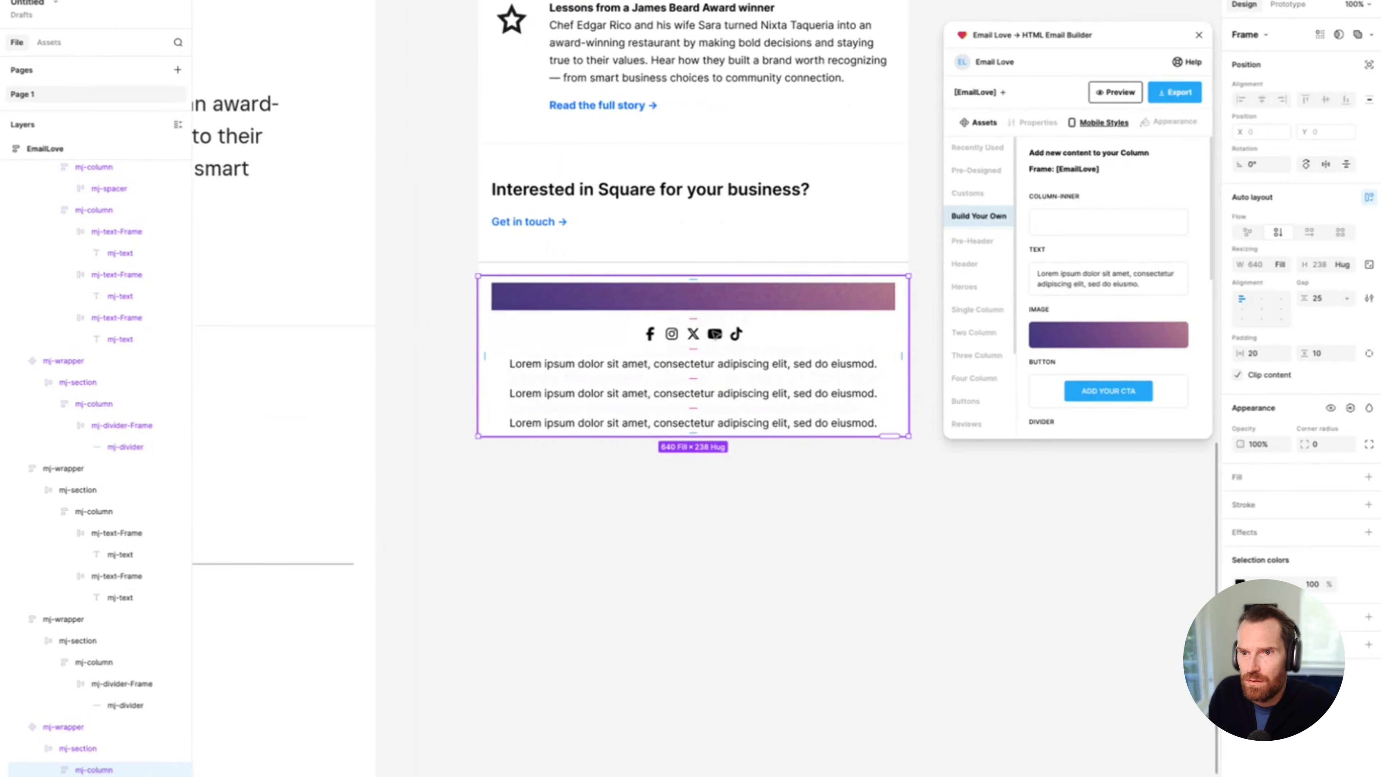
left_click(716, 333)
left_click(602, 339)
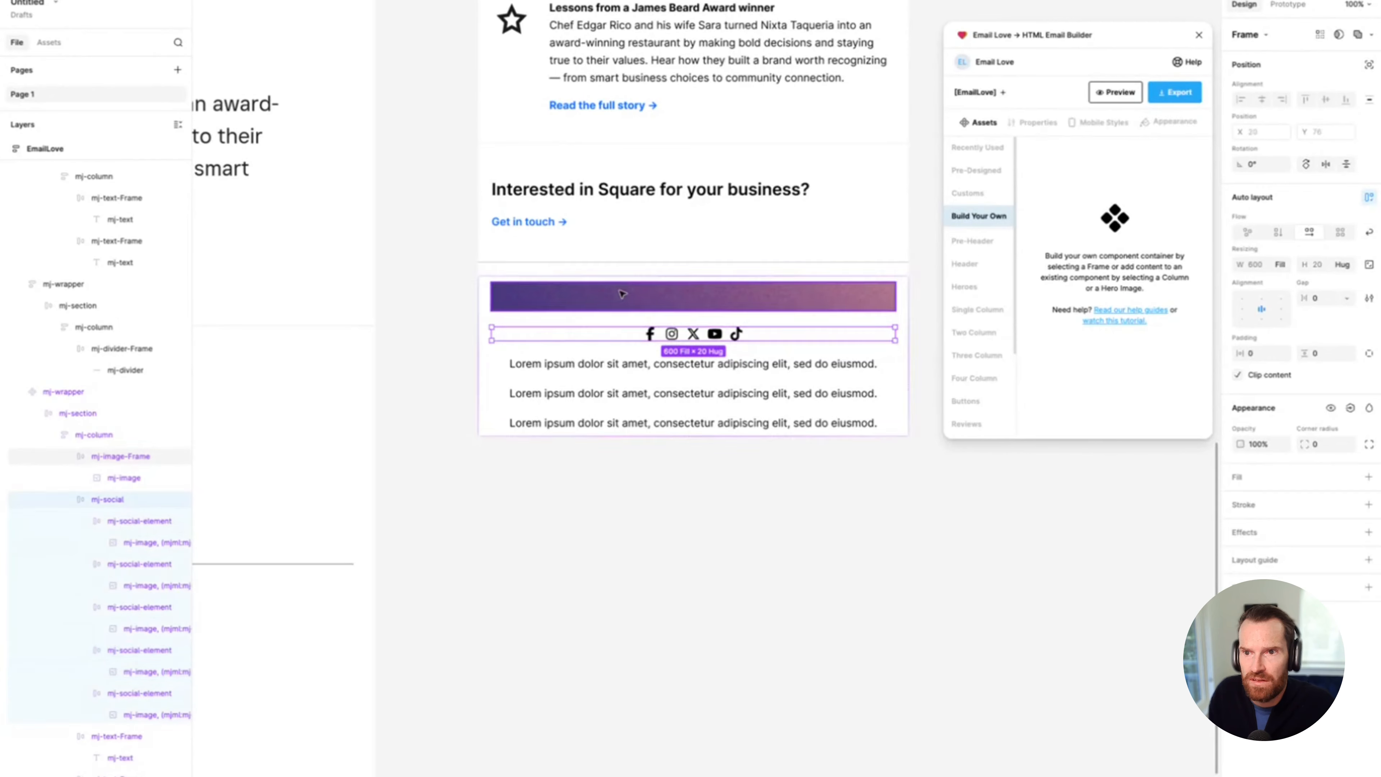
double_click(621, 295)
double_click(621, 295)
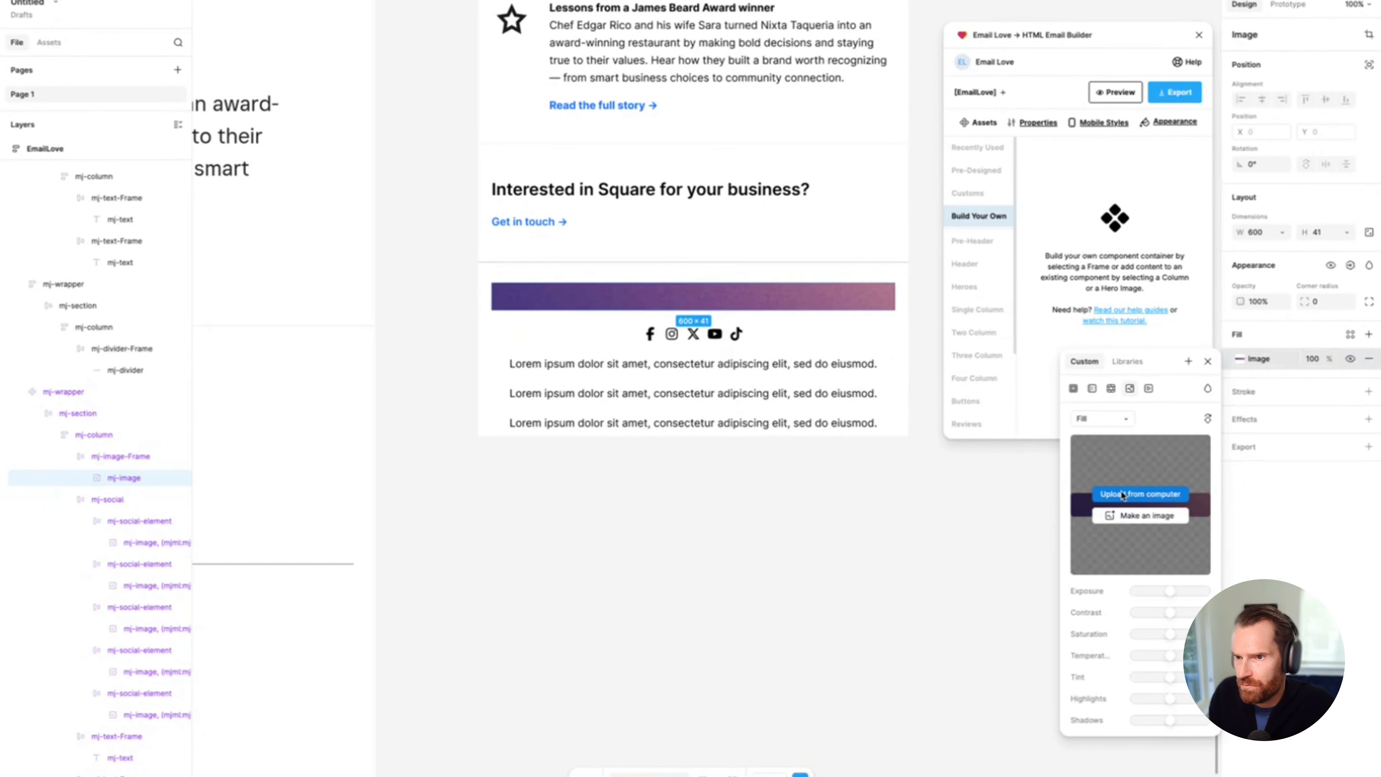
left_click(1140, 493)
double_click(601, 392)
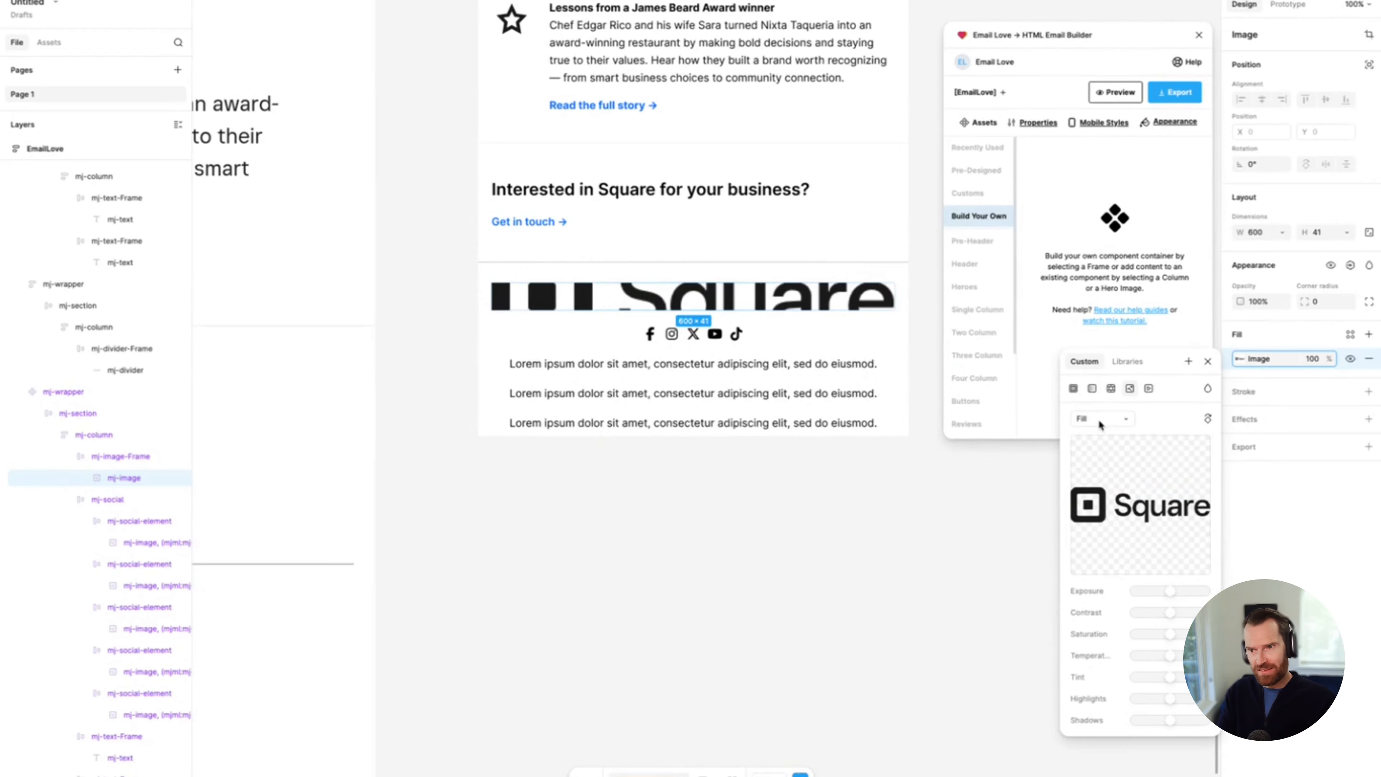
left_click(1099, 422)
left_click(1094, 436)
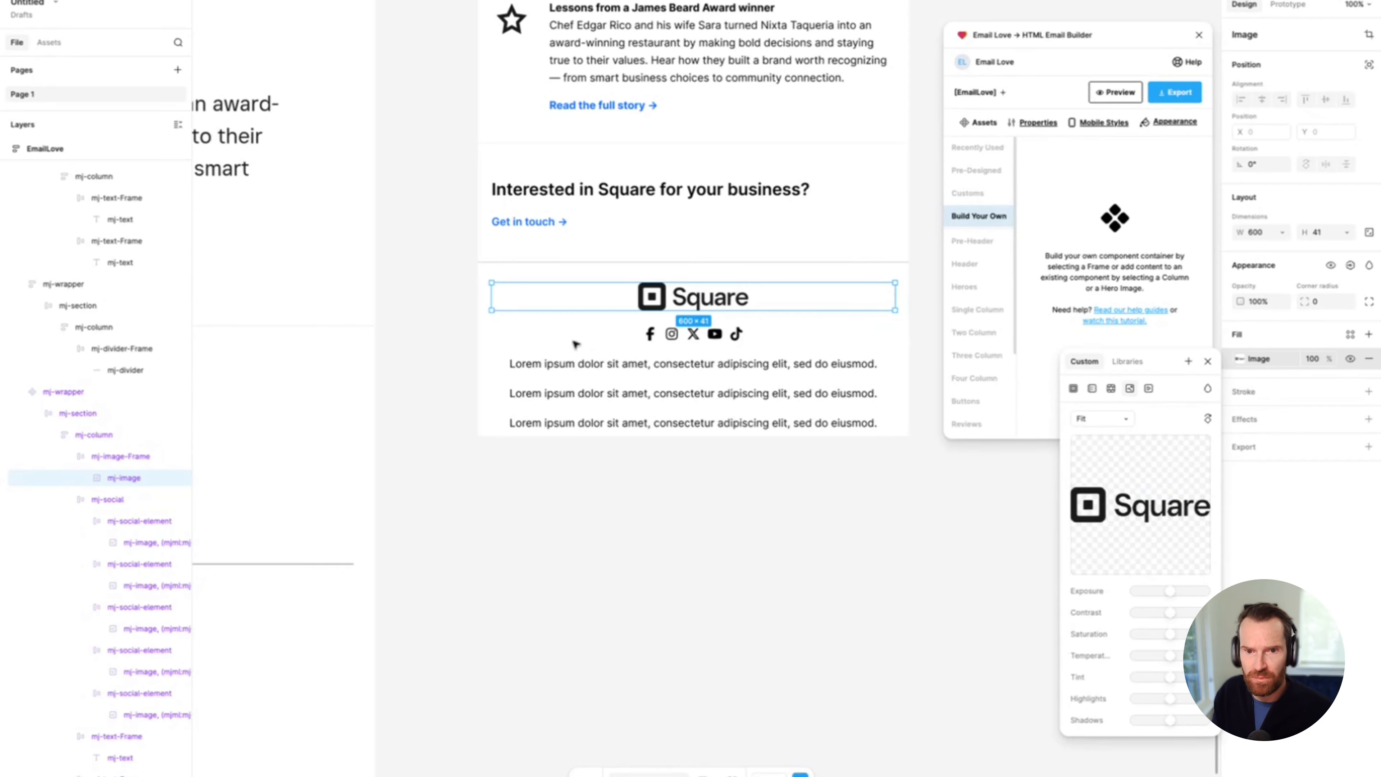
Step: Left-align the footer logo's image frame and narrow the logo image to 136 wide
left_click(111, 458)
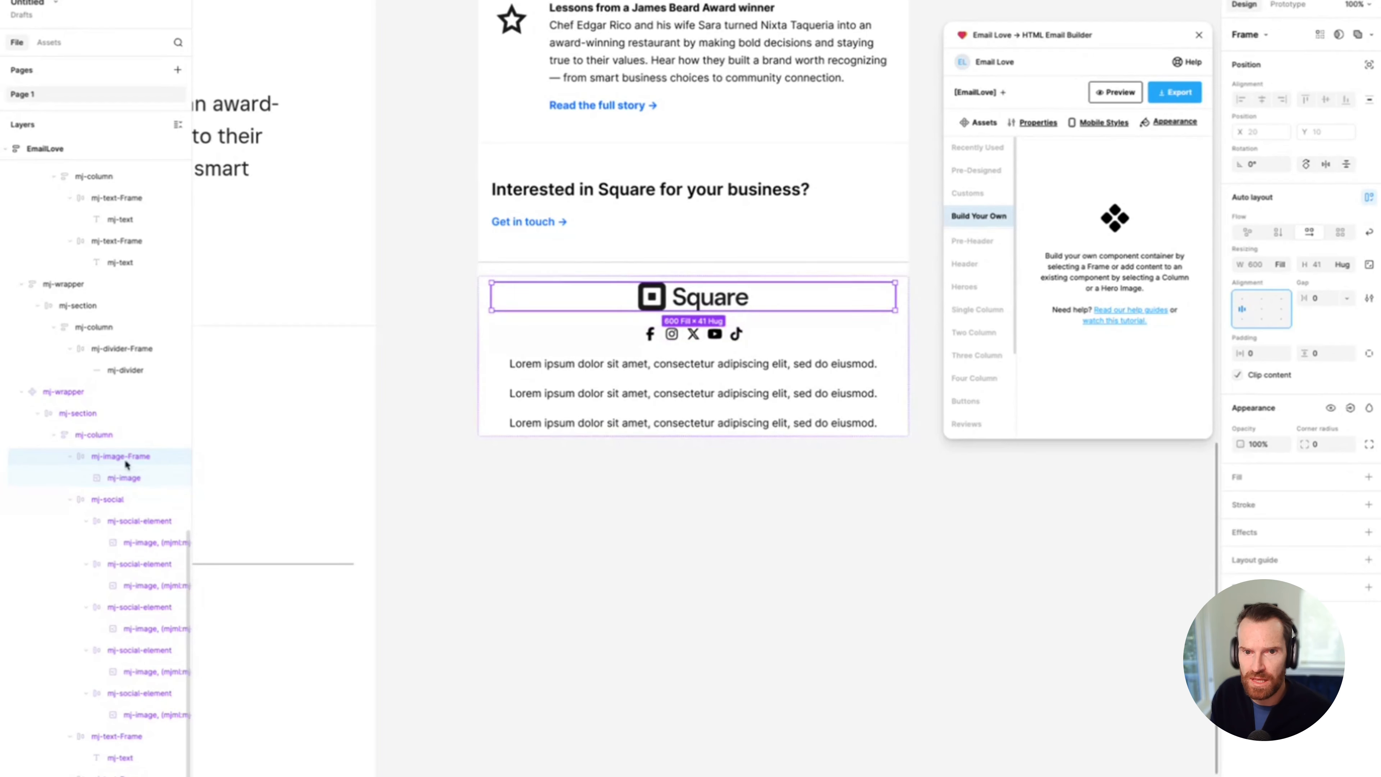
left_click(94, 435)
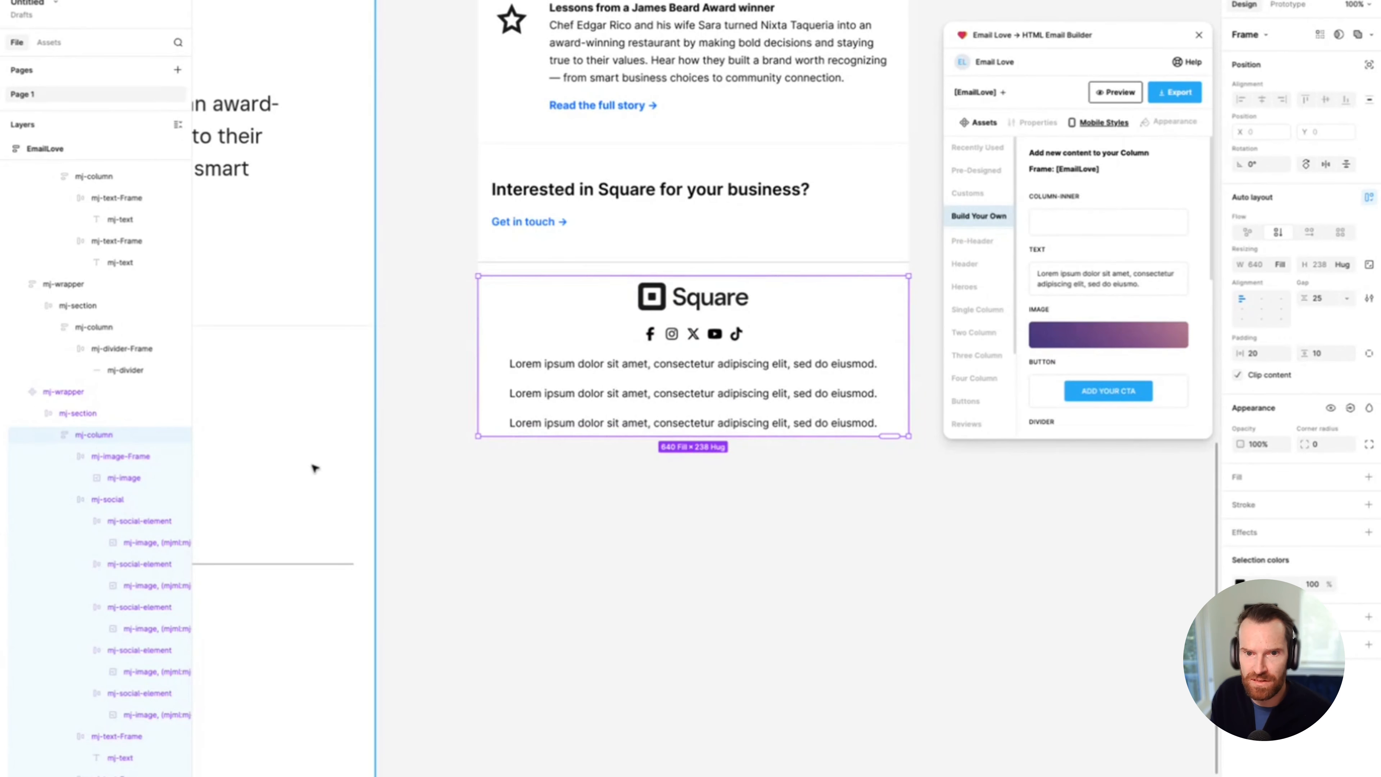
left_click(77, 415)
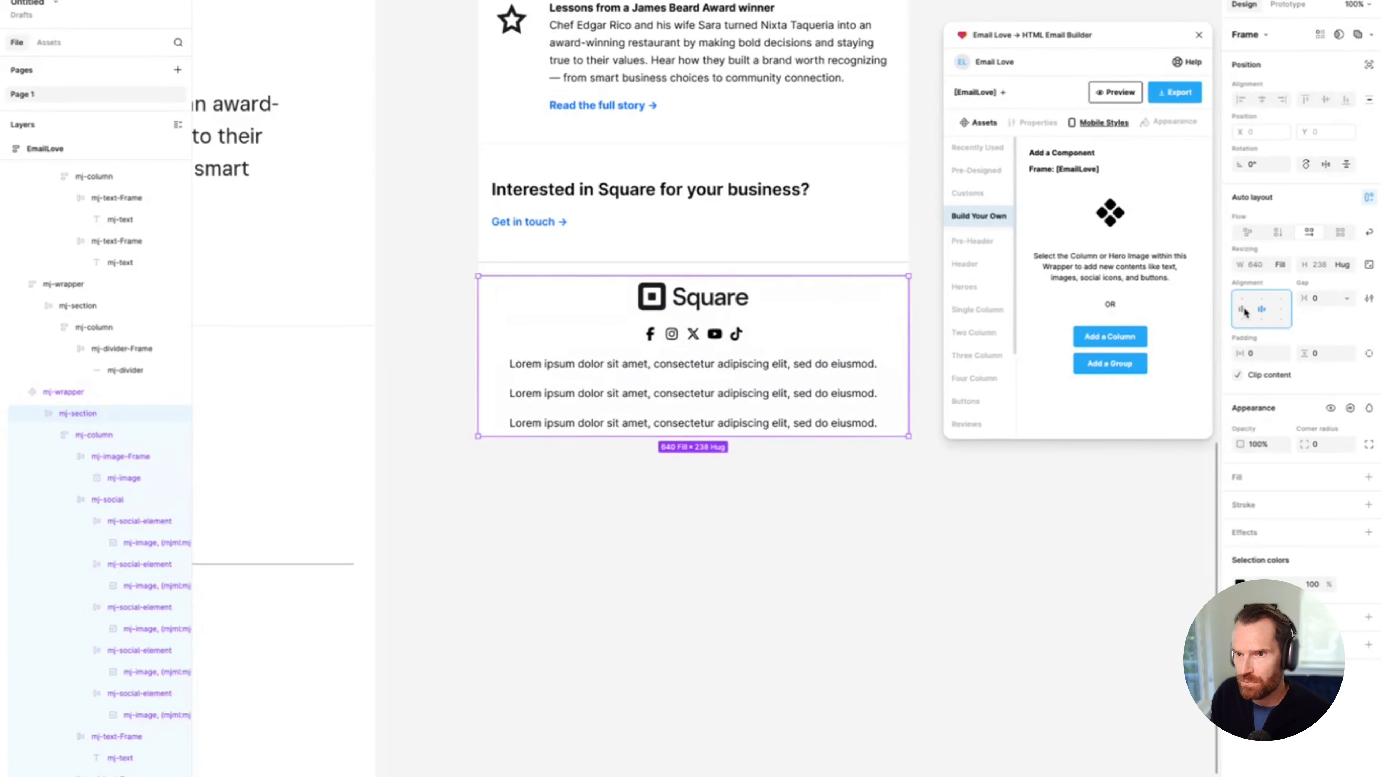
left_click(698, 305)
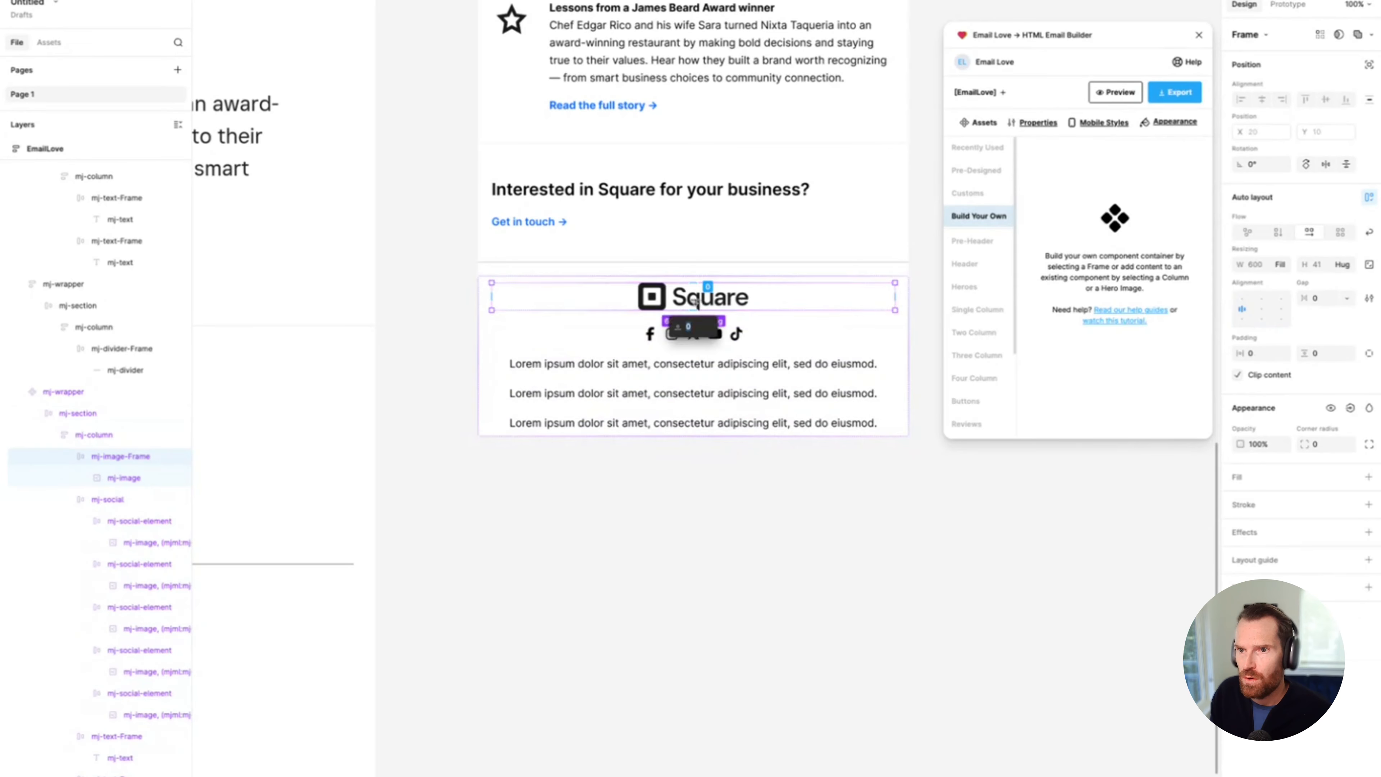
left_click(698, 304)
left_click_drag(895, 298, 586, 297)
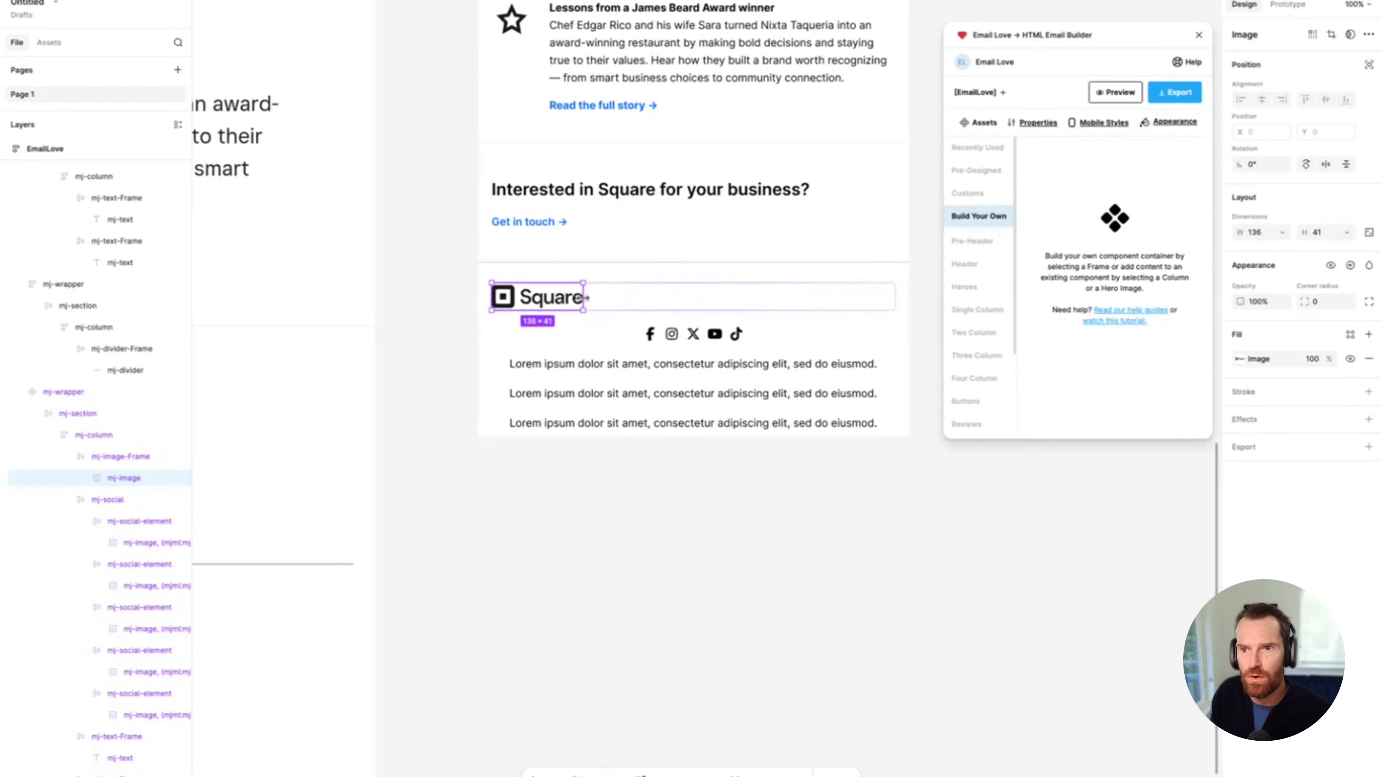
Step: Left-align the social icons row in the footer column
left_click(617, 299)
left_click(648, 334)
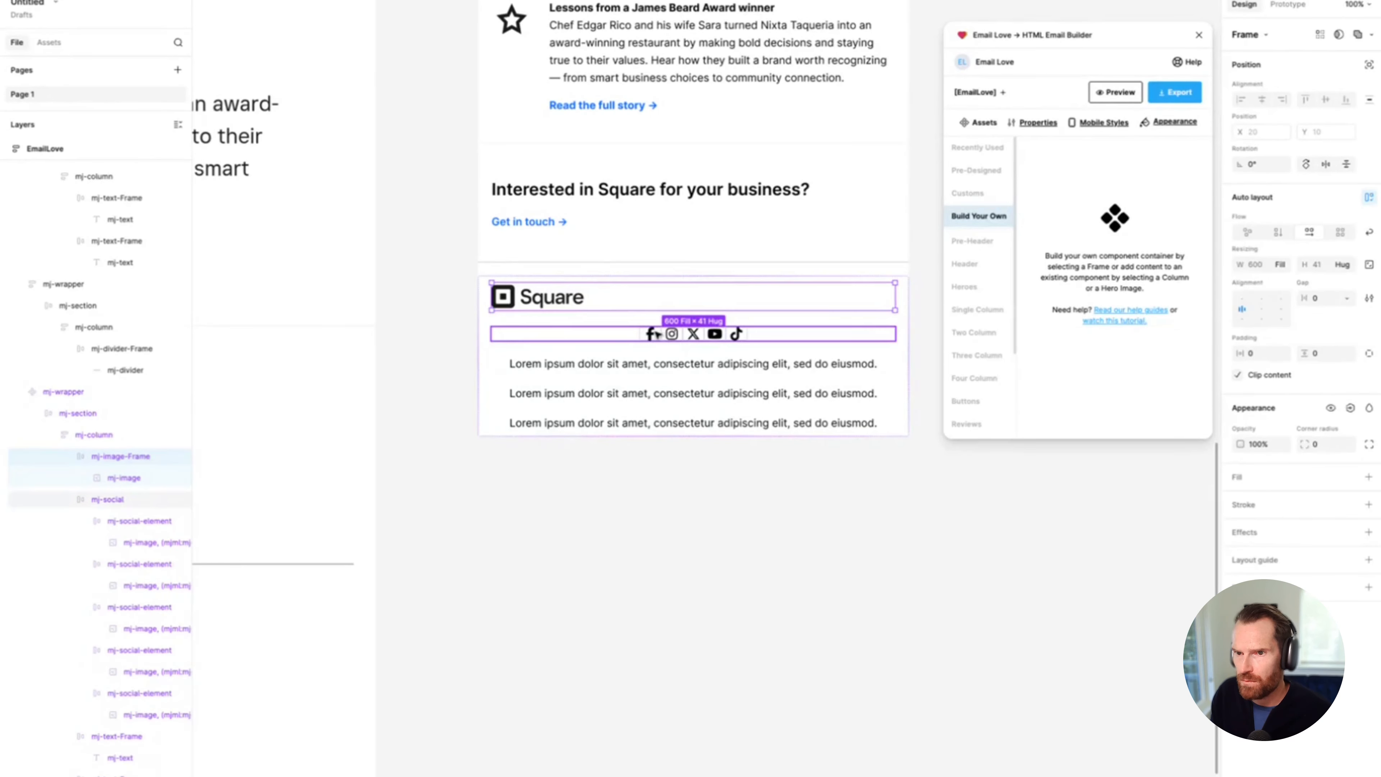
left_click(1242, 310)
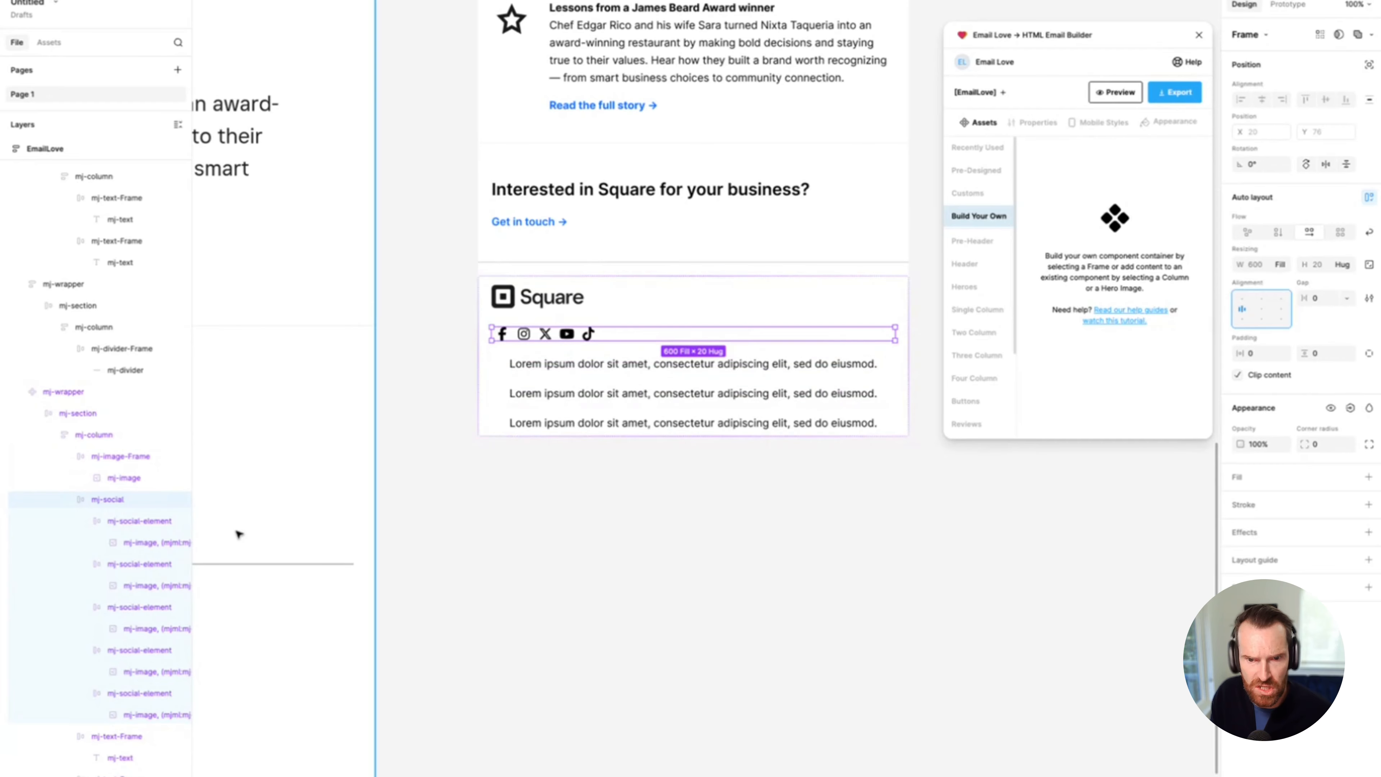
Step: Delete the YouTube and TikTok icons from the footer's social icons row
scroll(419, 430, "left", 1)
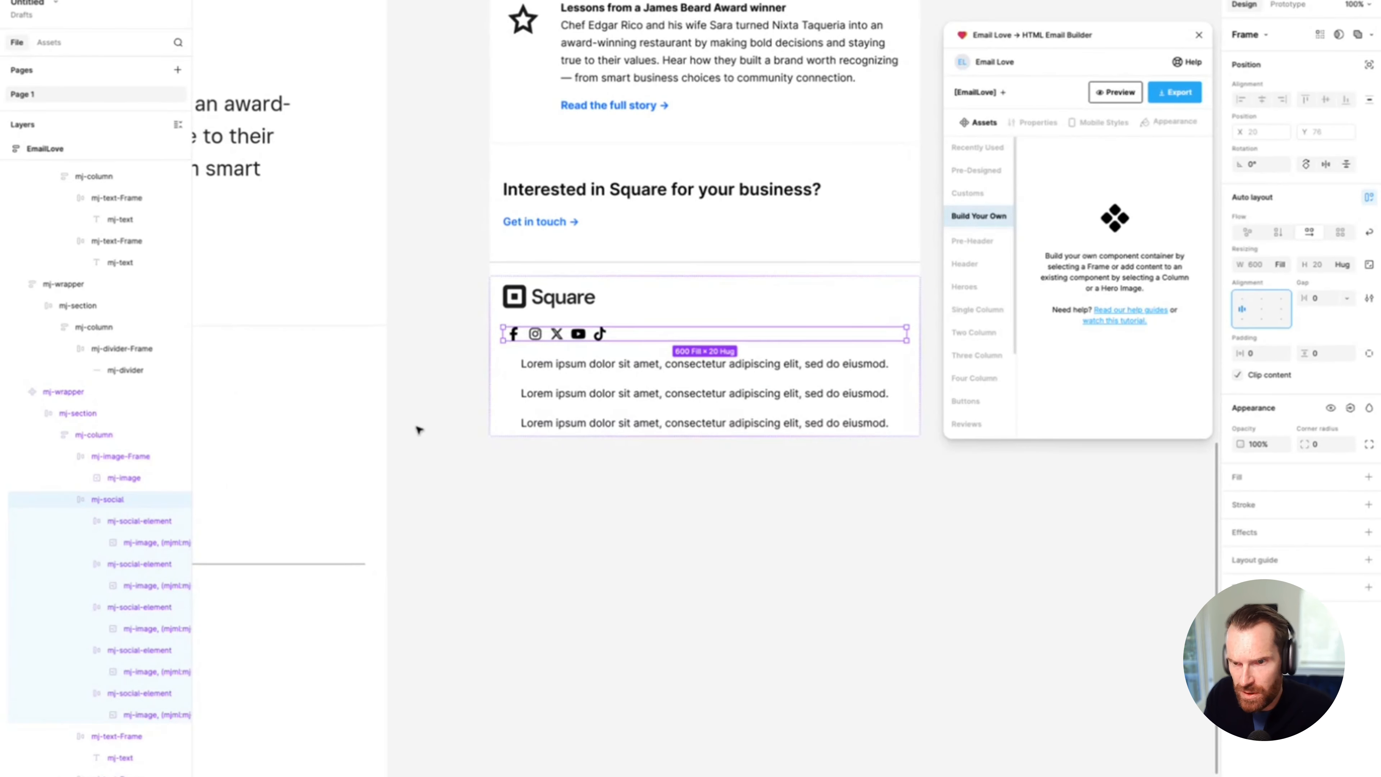
scroll(419, 430, "down", 3)
scroll(421, 429, "up", 5)
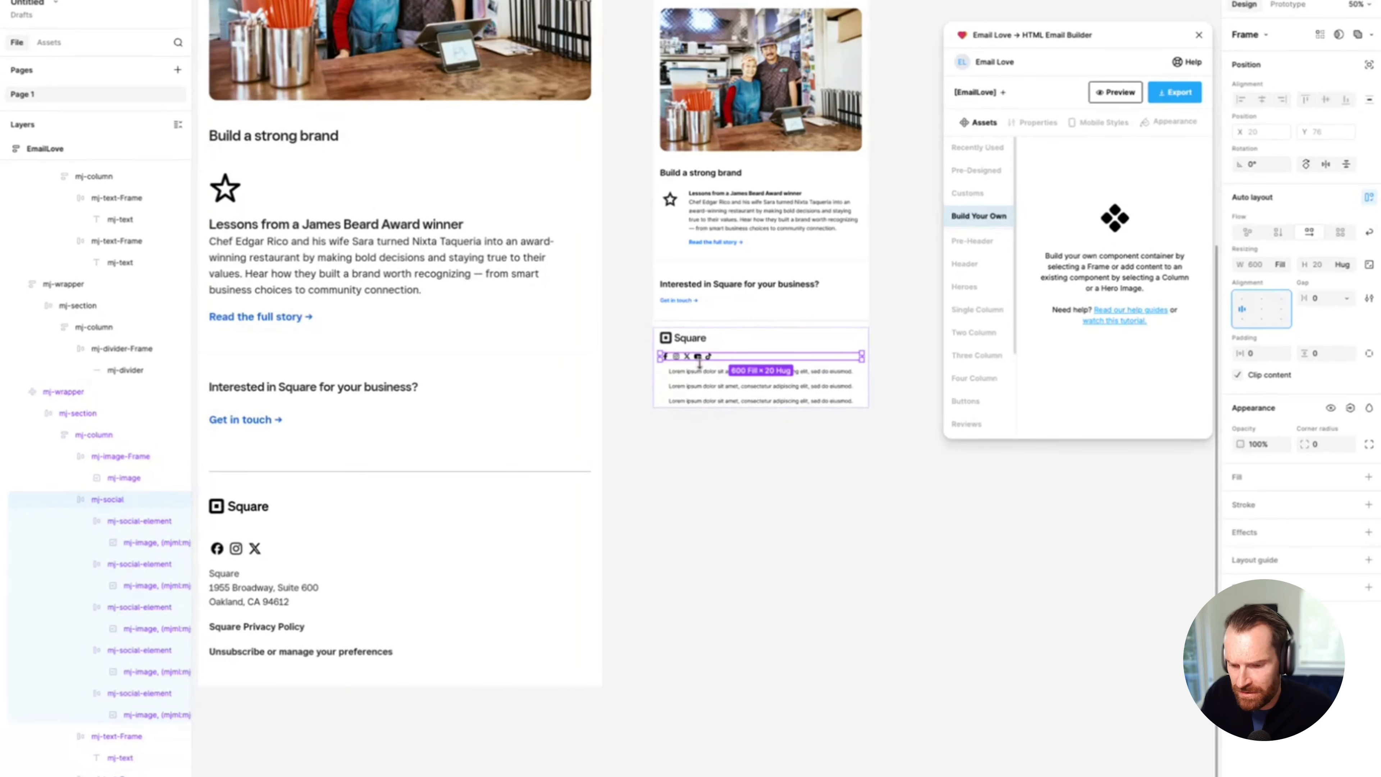
scroll(699, 362, "up", 3)
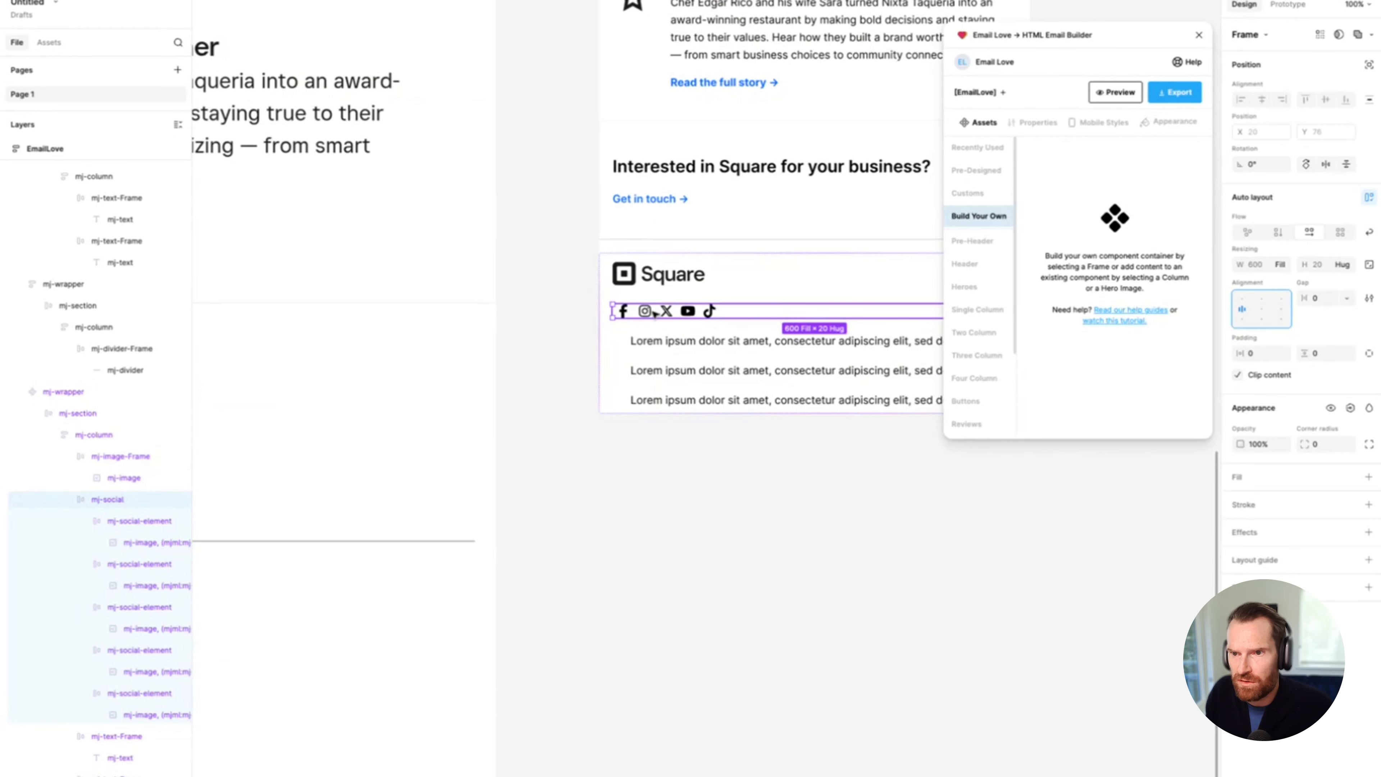
left_click(688, 311)
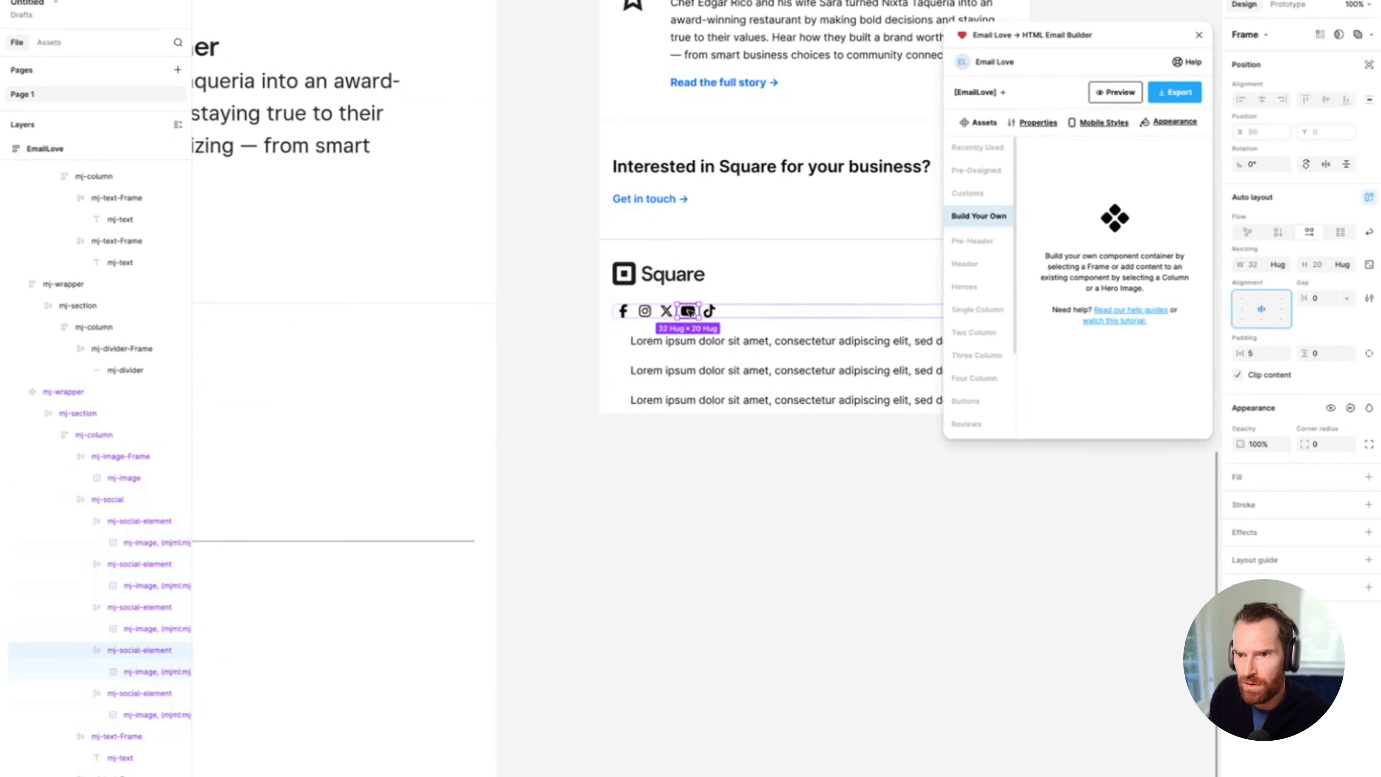
key("Delete")
left_click(688, 311)
left_click(687, 311)
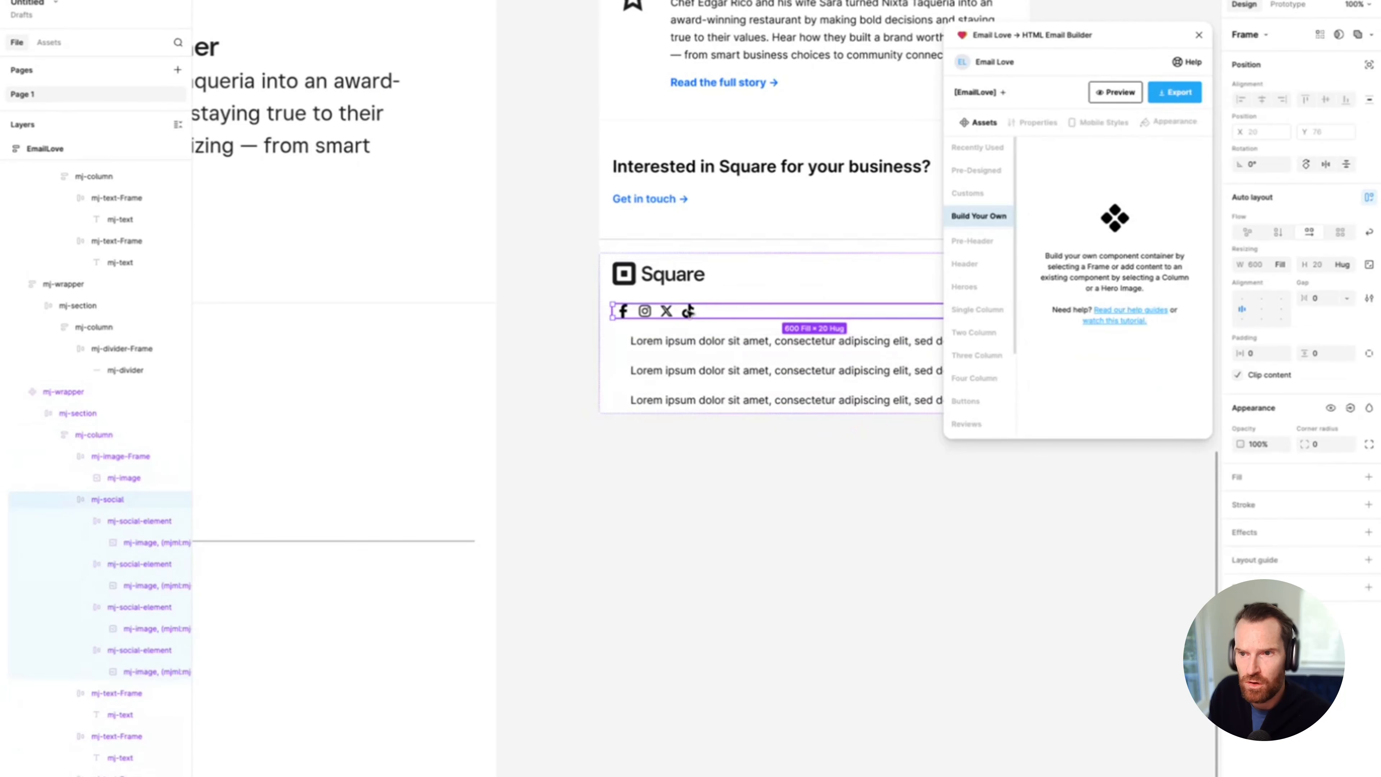
left_click(688, 311)
key("Delete")
left_click(715, 459)
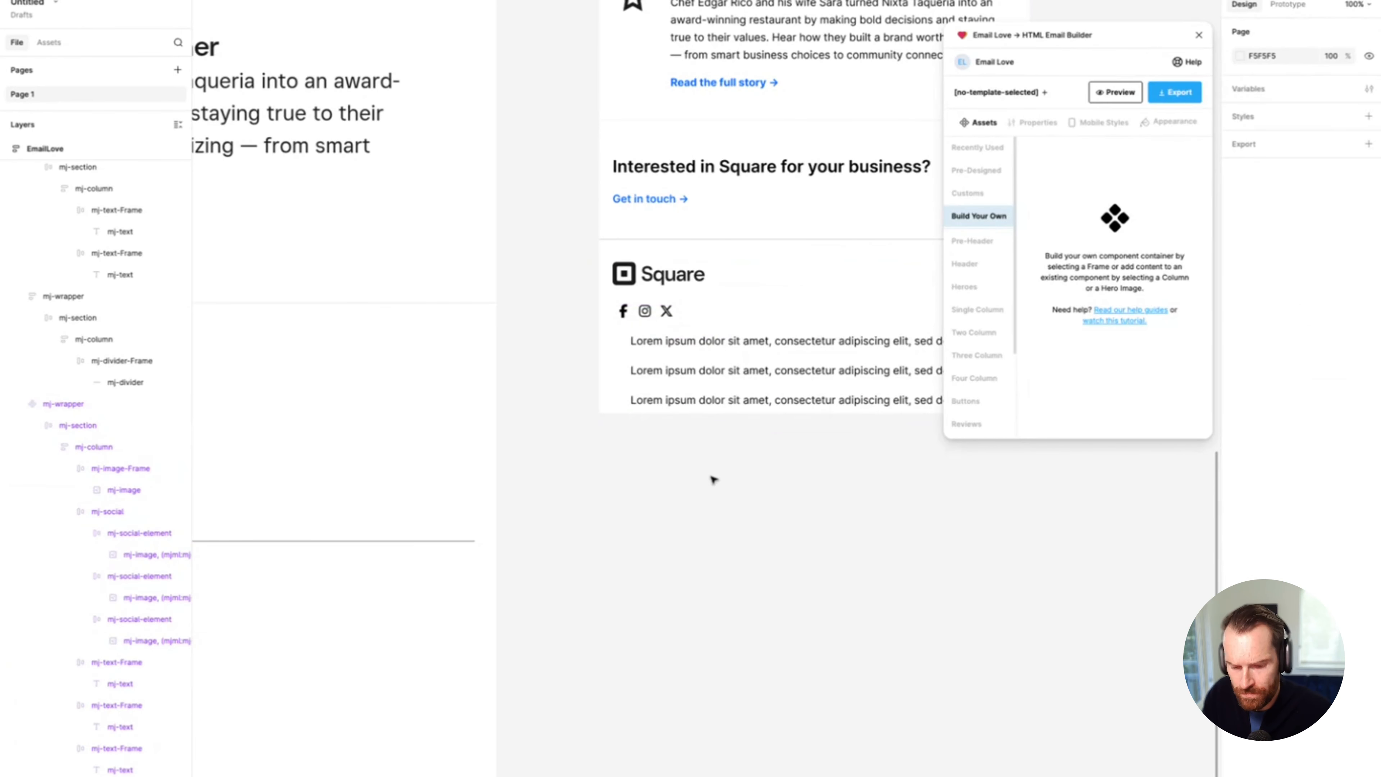
Step: Replace the footer's first placeholder line with the company name and its three-line postal address block, and left-align the text
key("minus")
scroll(648, 513, "left", 1)
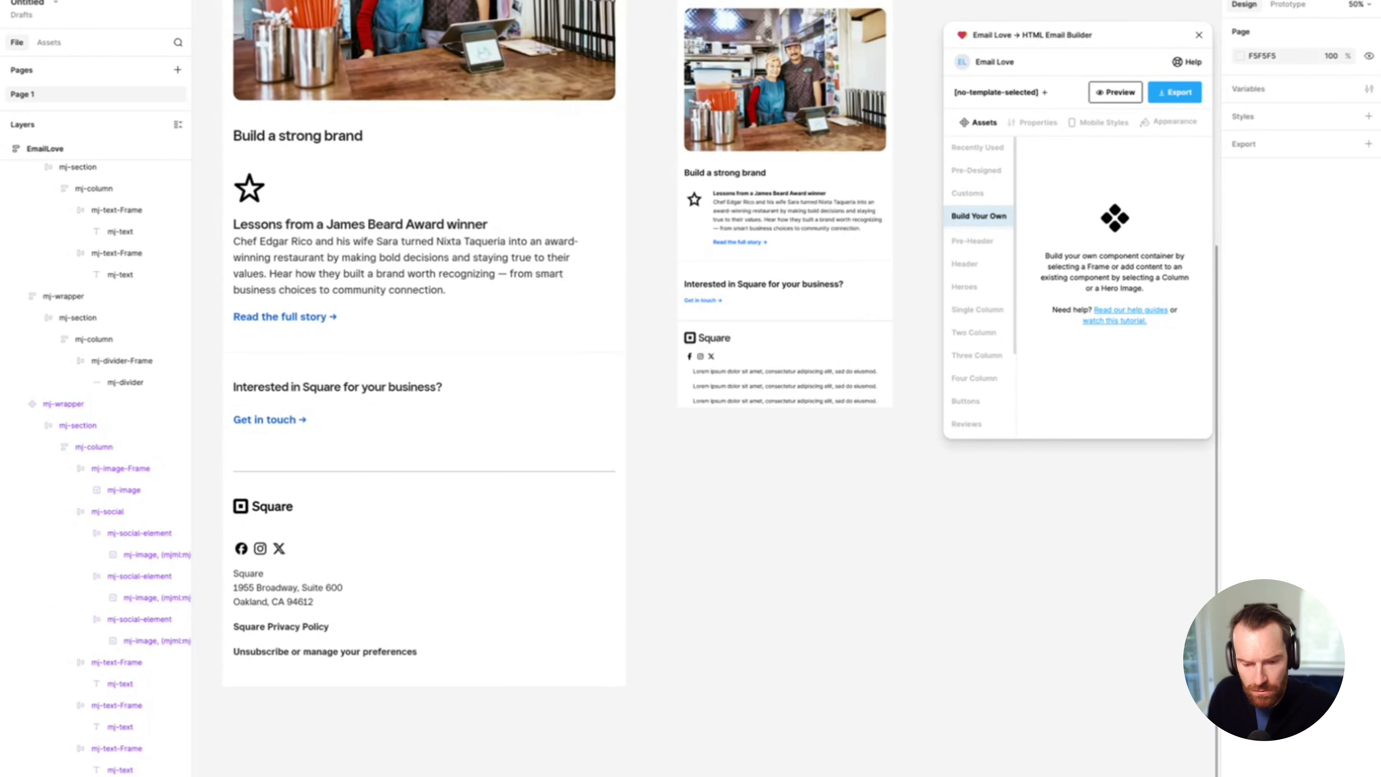
double_click(725, 371)
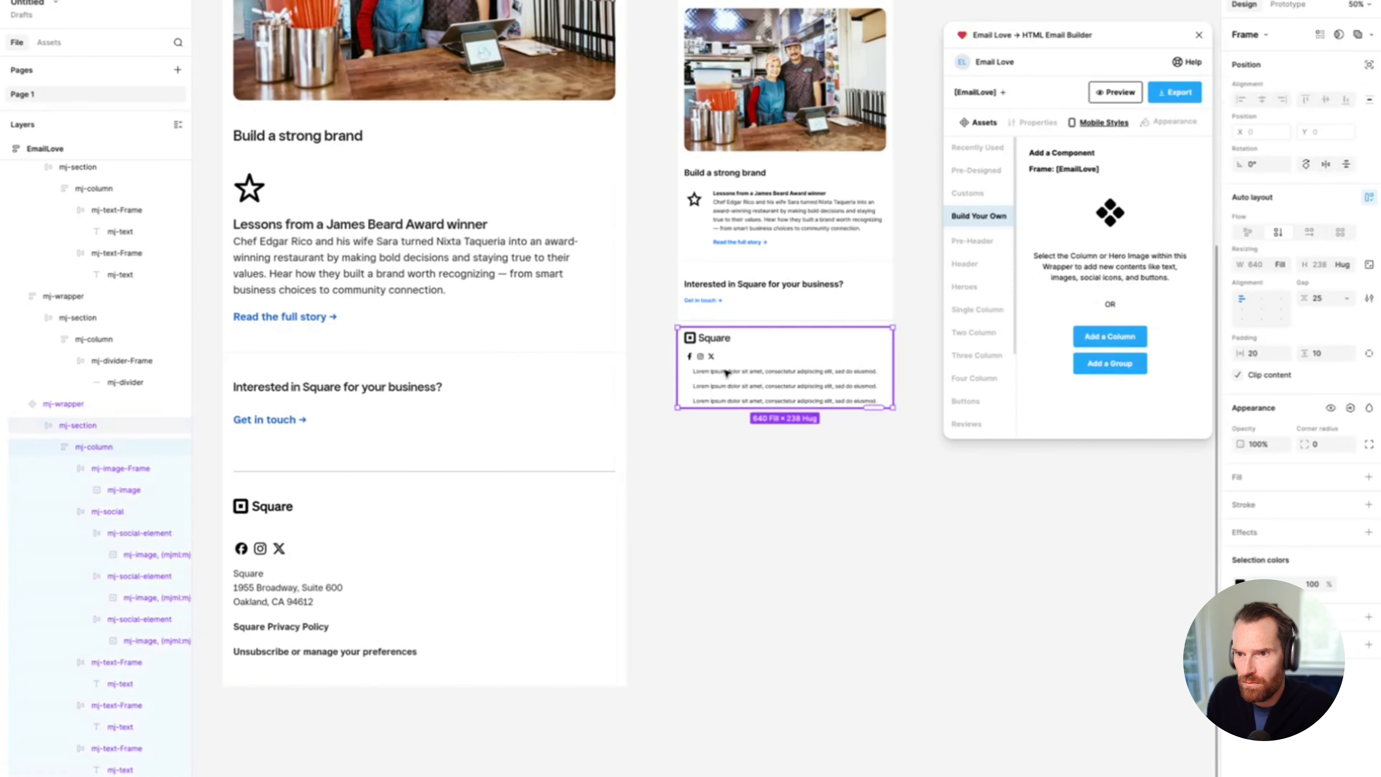
double_click(725, 370)
double_click(725, 370)
type("Square 1955 Broadway, Suite 600 Oakland, CA 94612")
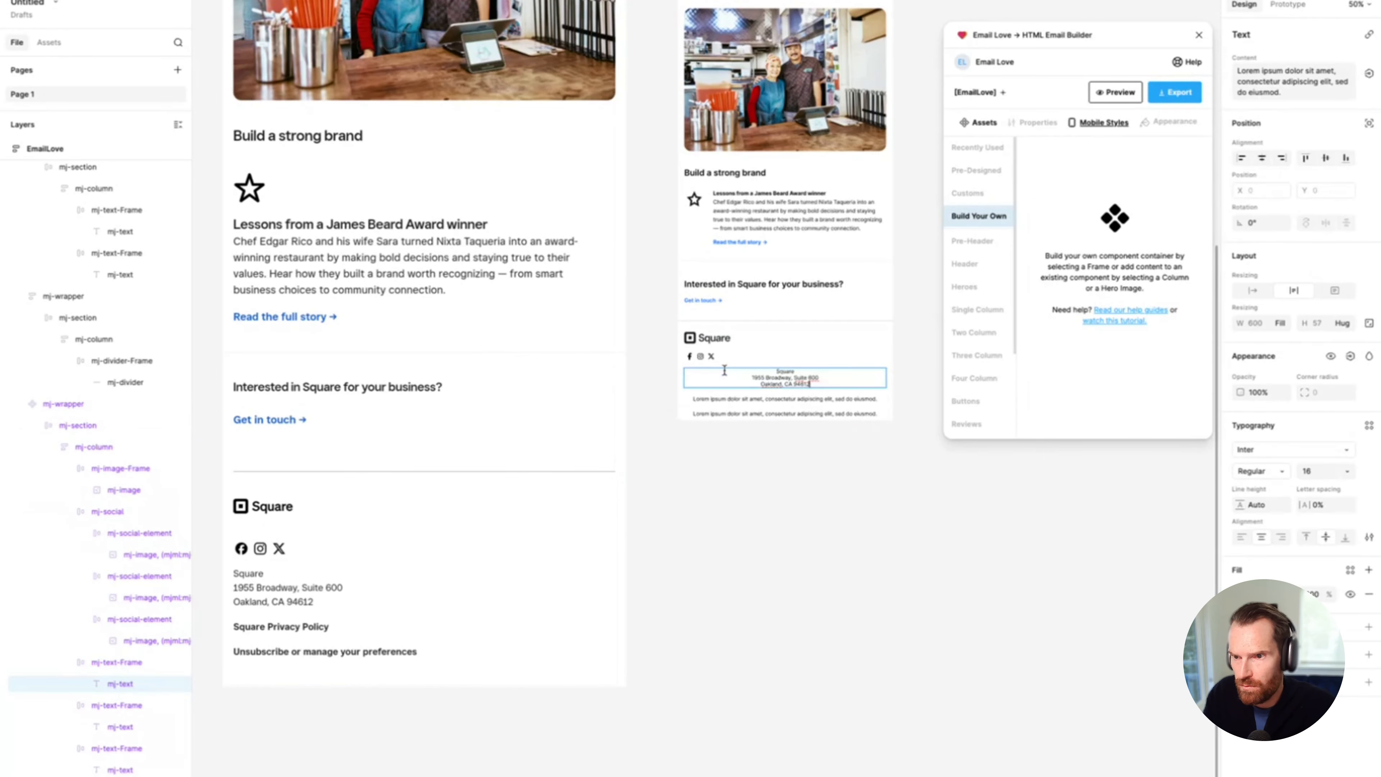
key("ctrl+a")
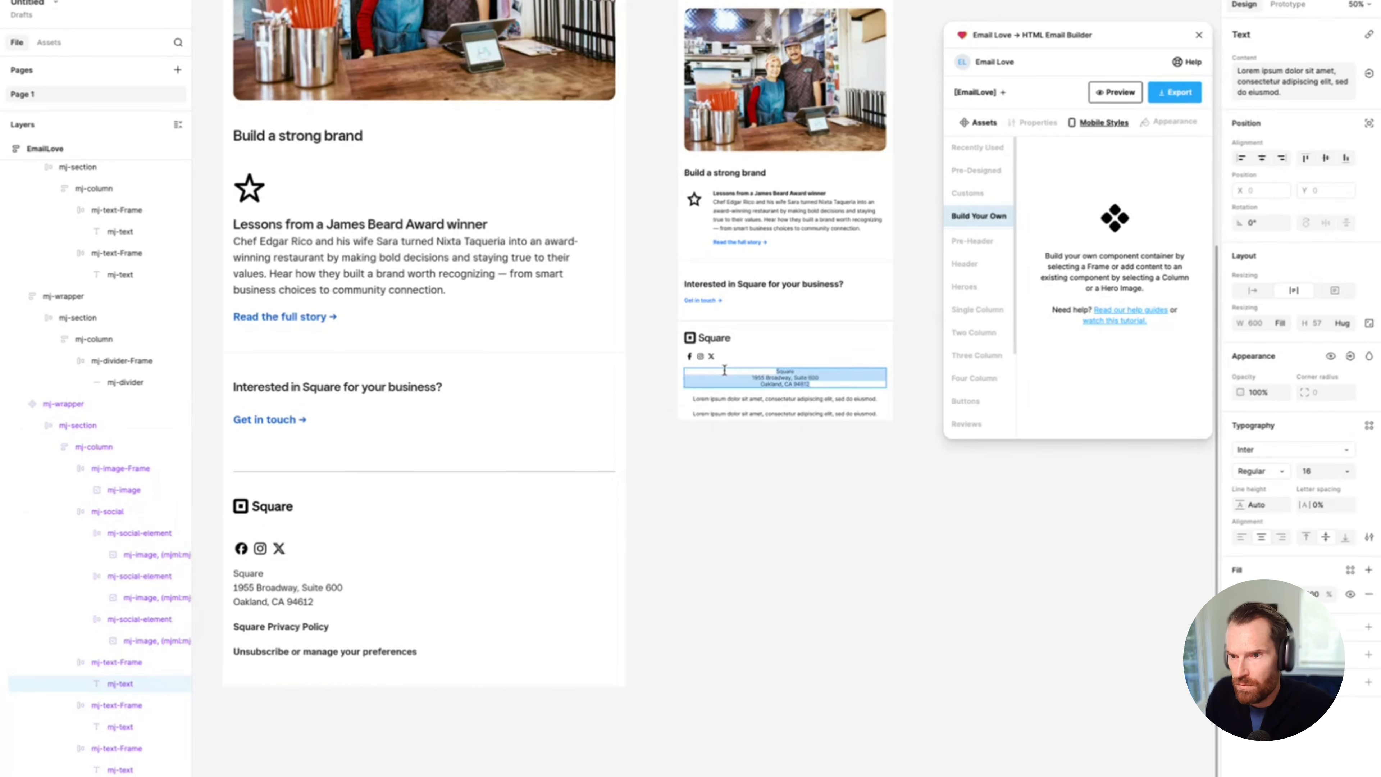
left_click(1243, 538)
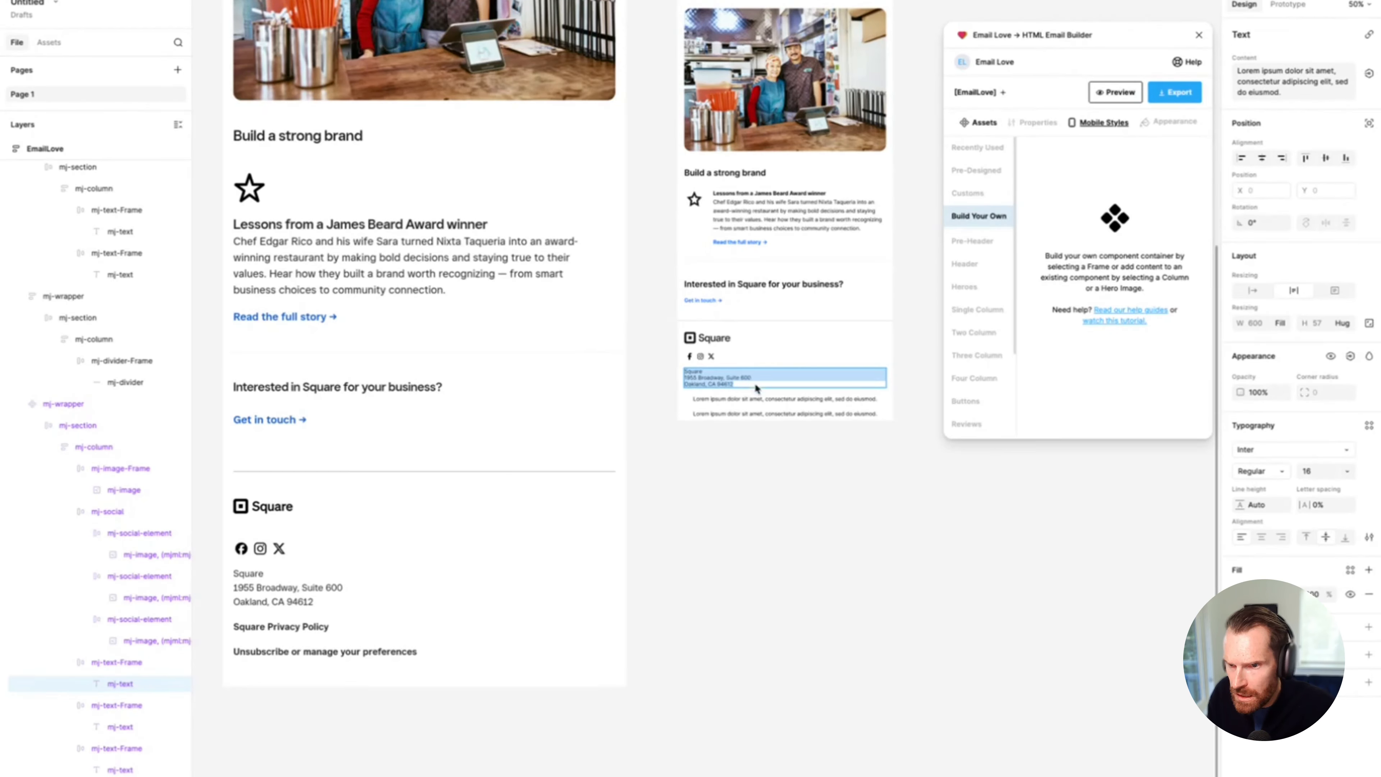
Step: Replace the remaining two footer placeholder lines with "Square Privacy Policy" and "Unsubscribe or manage your preferences", both left-aligned
left_click(754, 401)
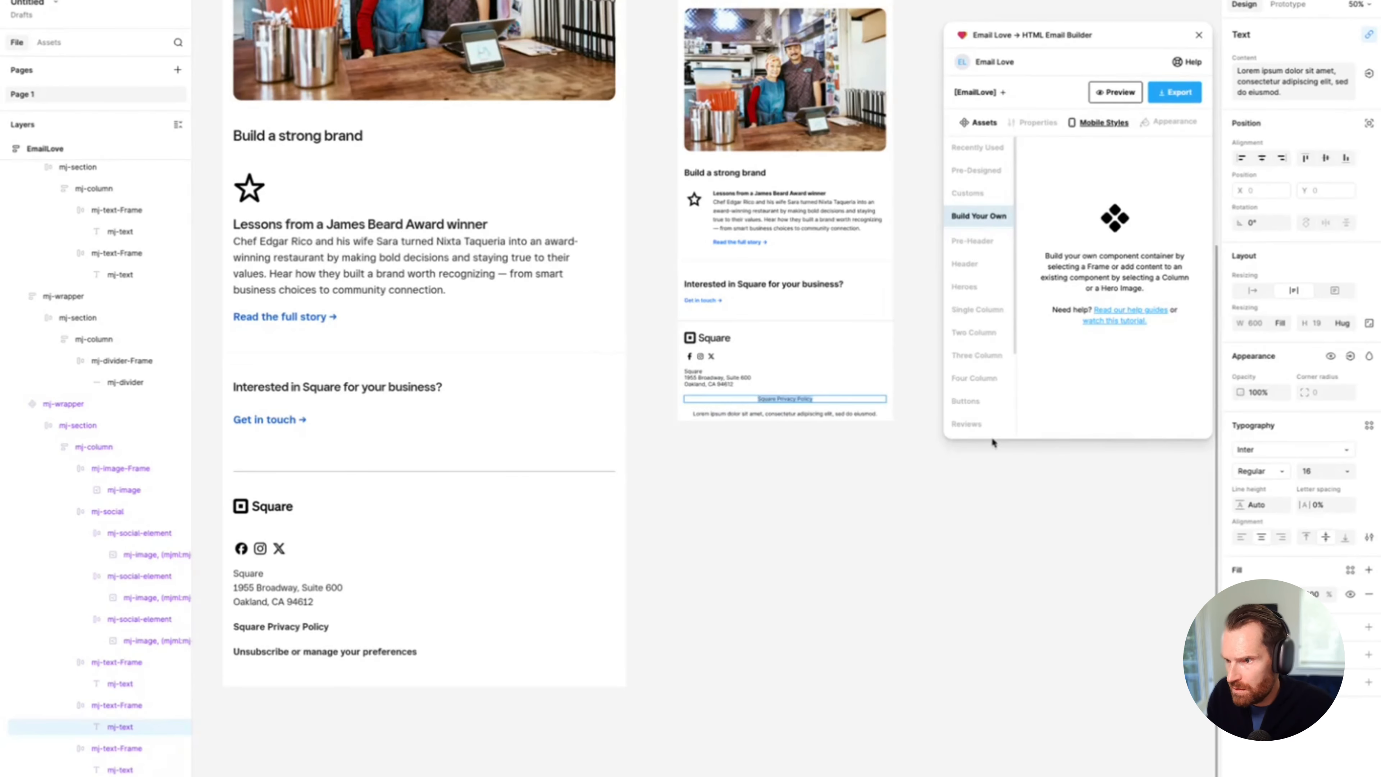
left_click(1237, 537)
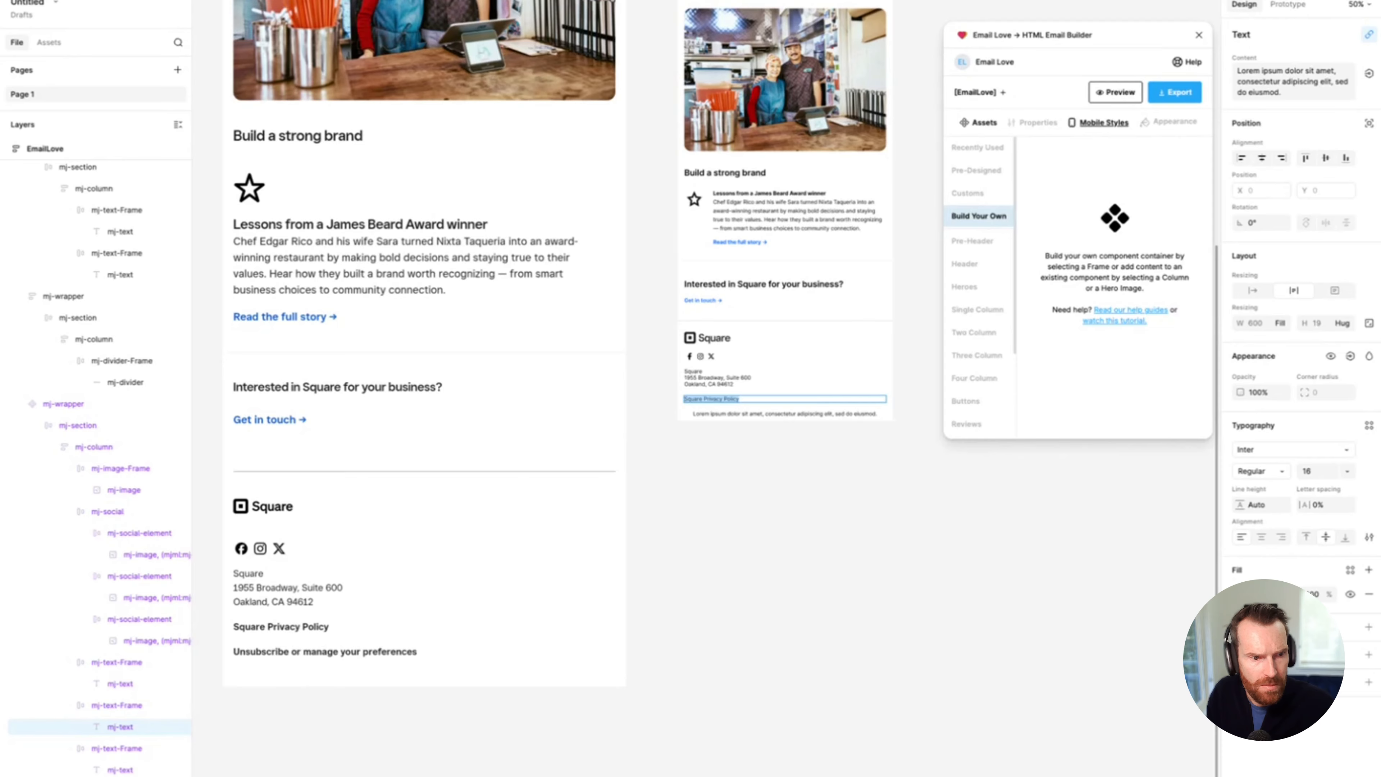
left_click(802, 414)
type("Unsubscribe or manage your preferences")
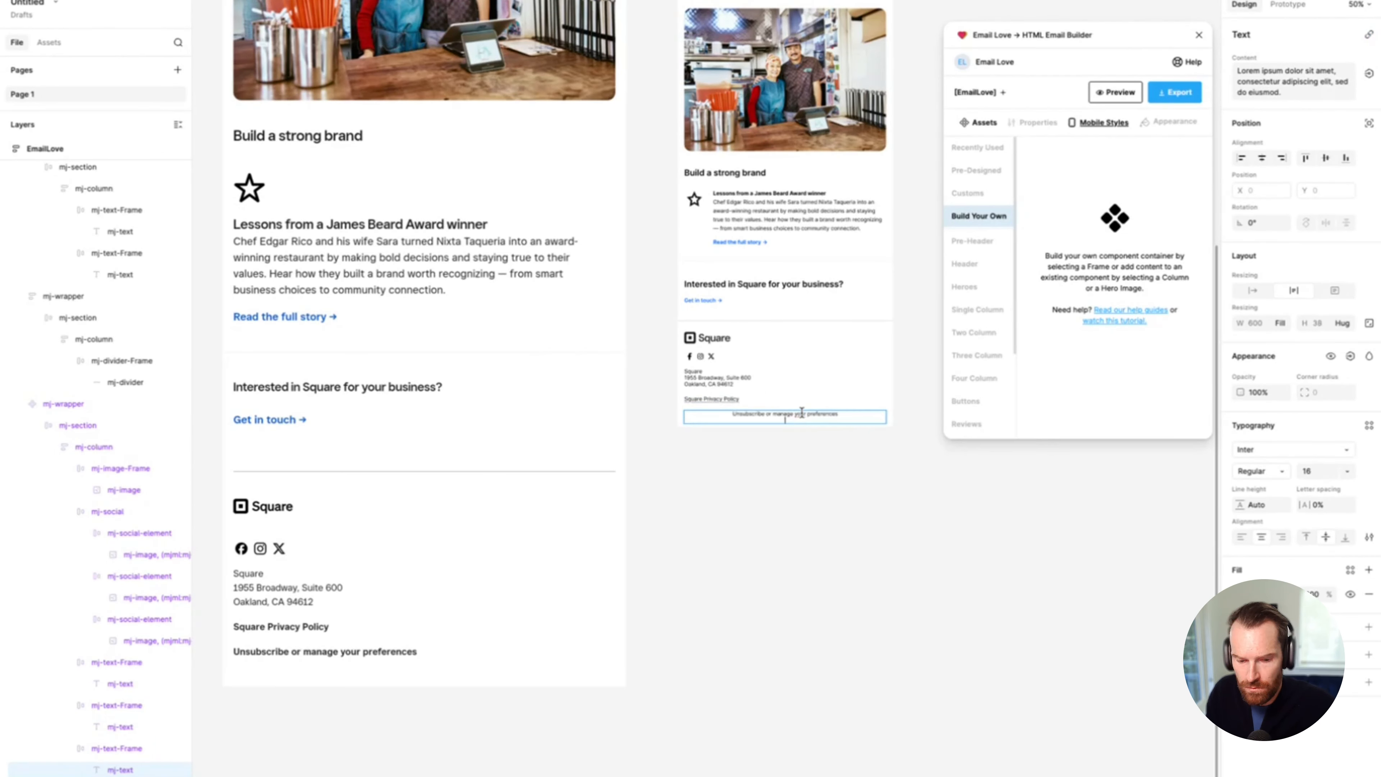
key("BackSpace")
key("ctrl+a")
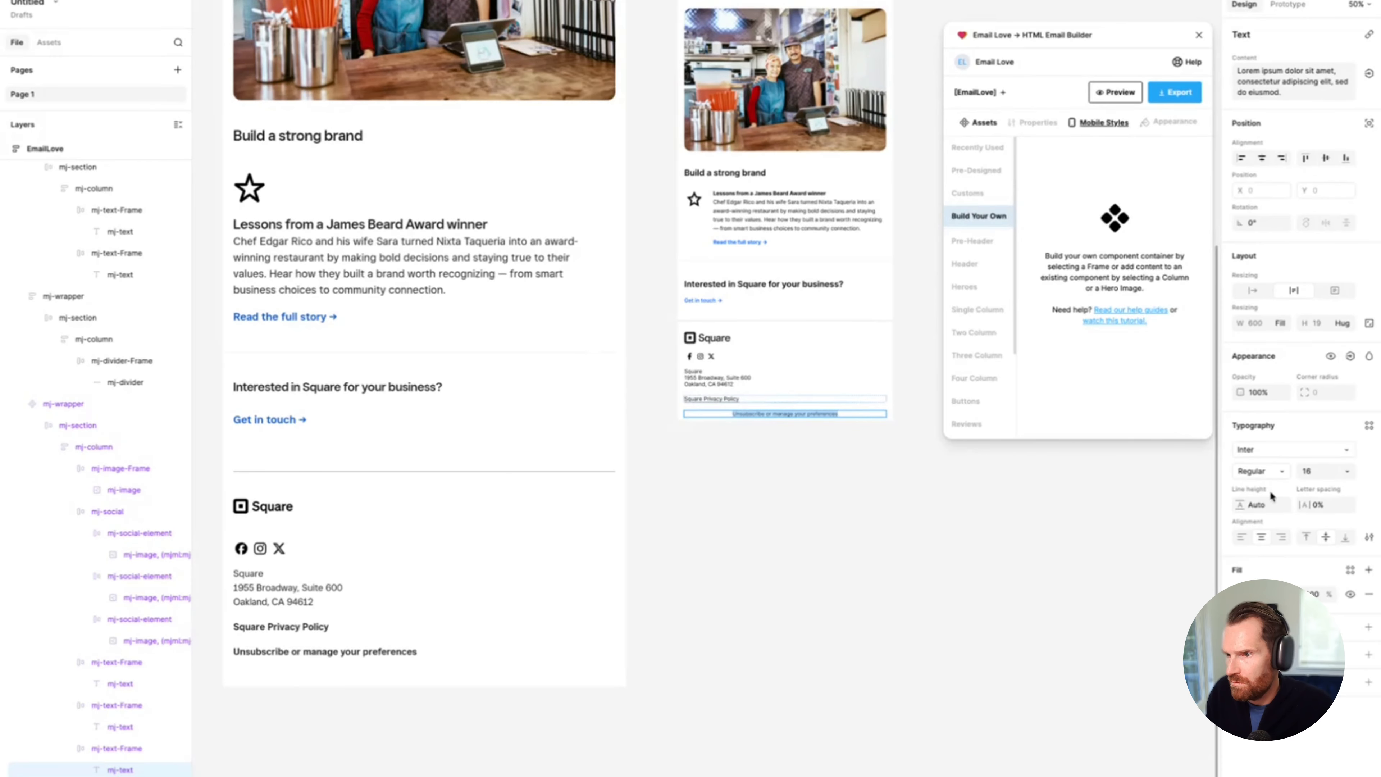
left_click(908, 543)
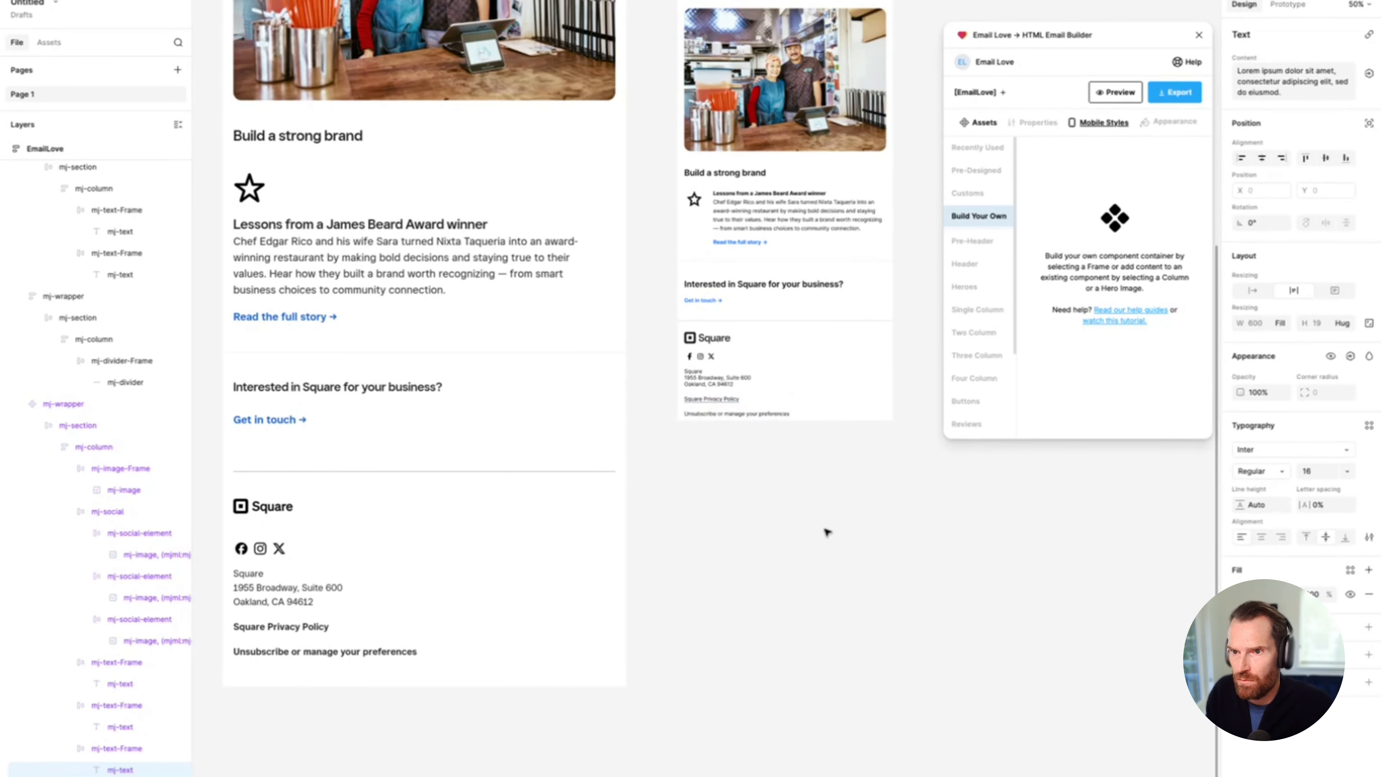
Step: Set only the bottom padding of the footer wrapper to 25
left_click(825, 411)
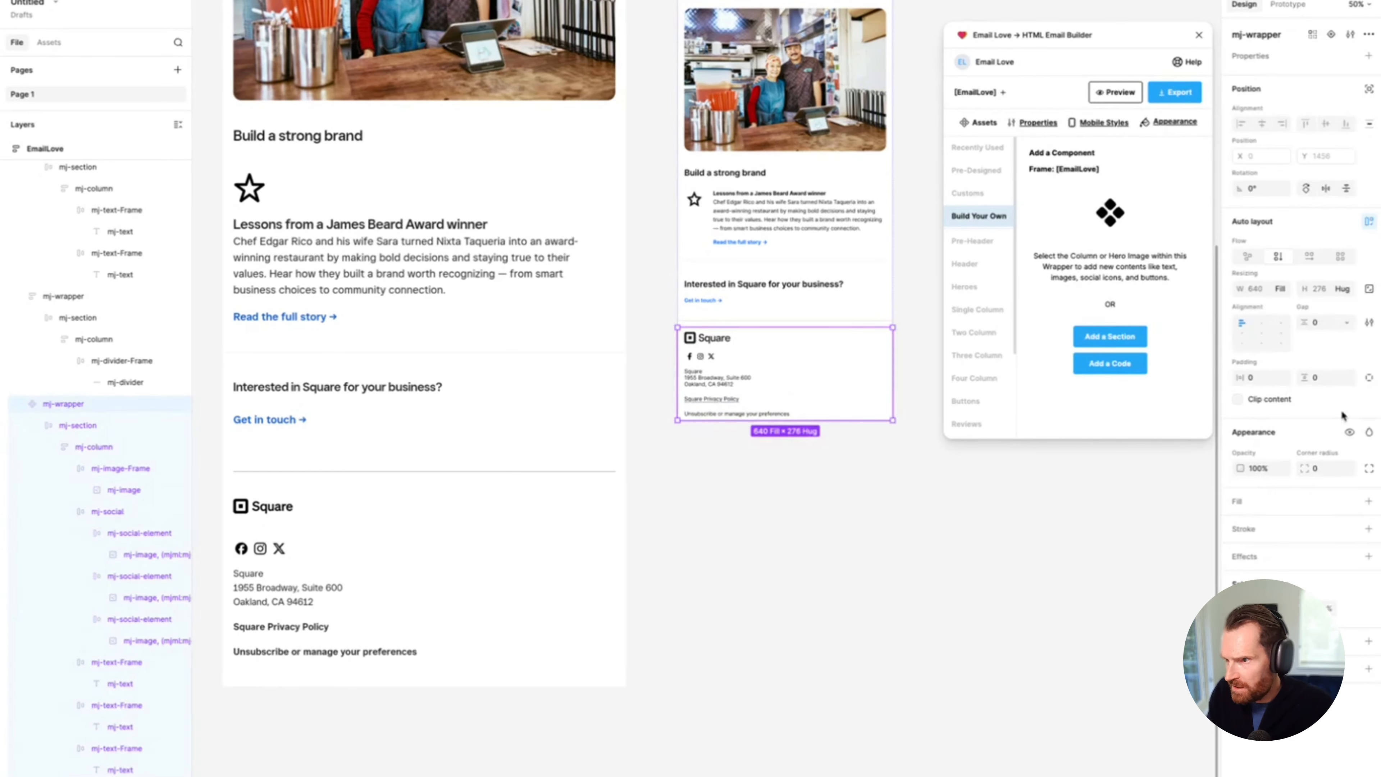
left_click(1368, 378)
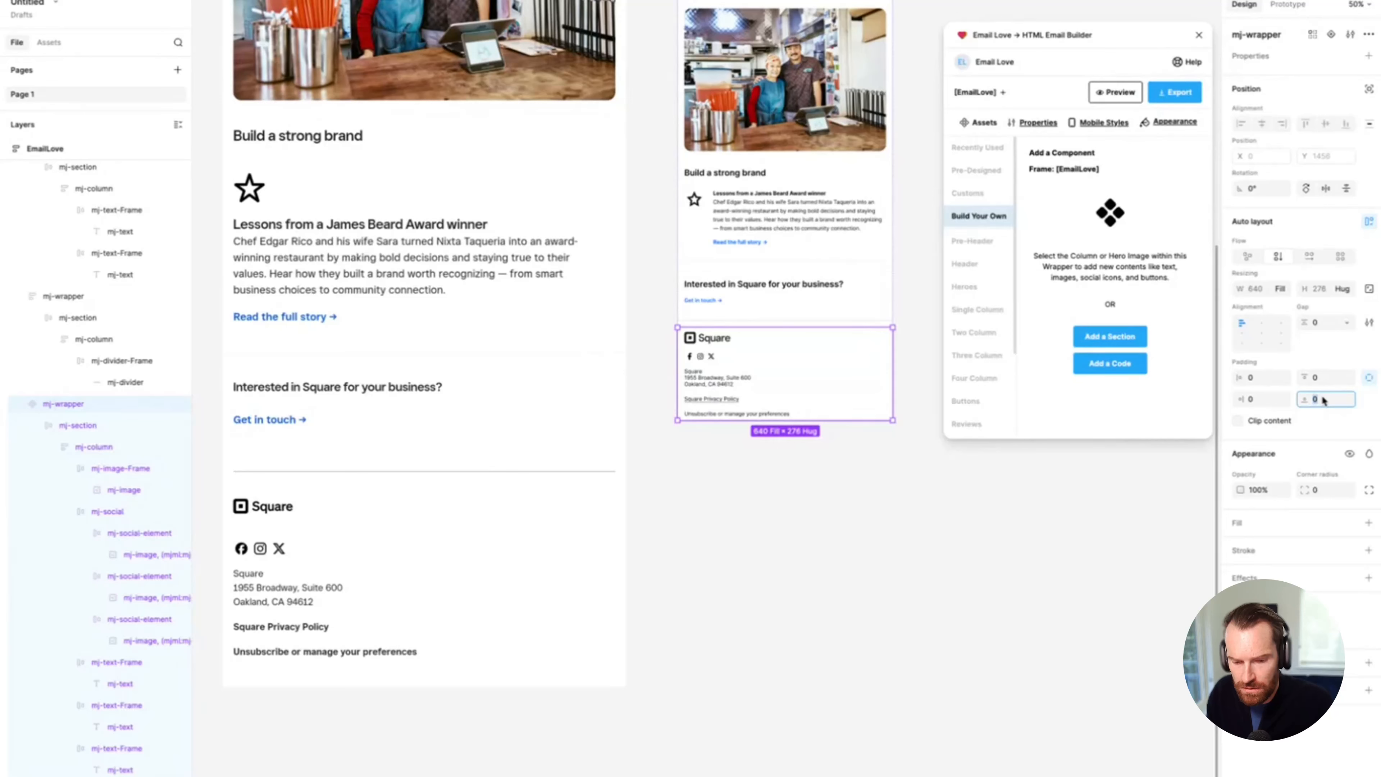
key("Return")
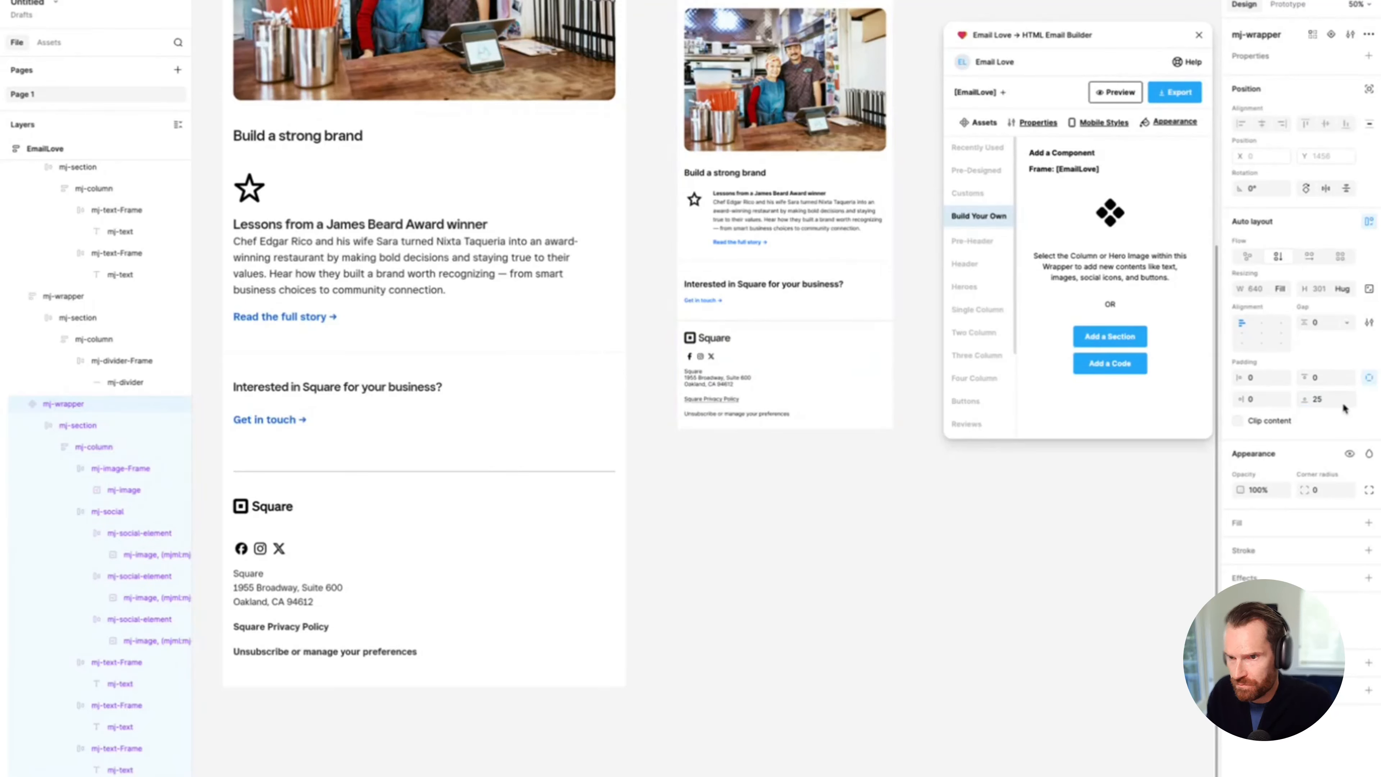
left_click(899, 561)
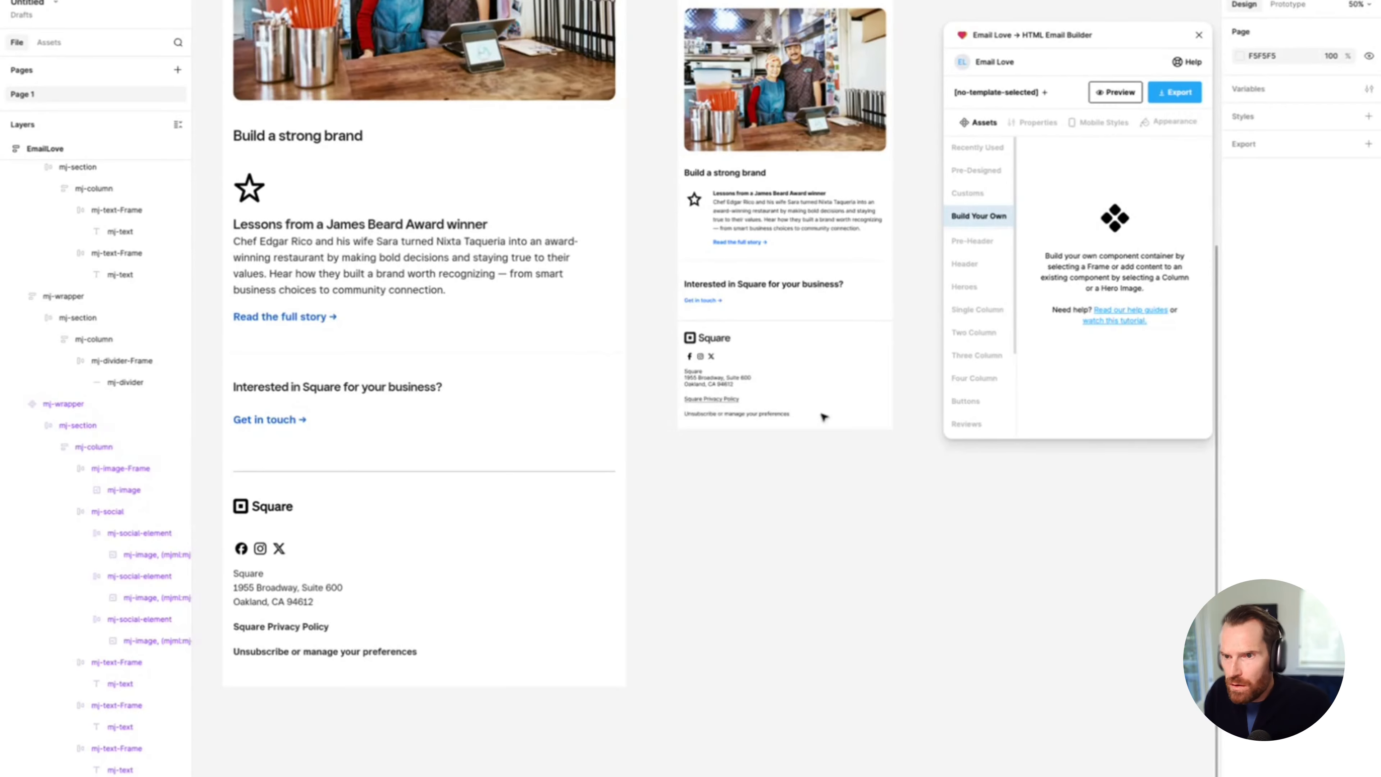
Step: Narrow the footer's Square logo image to 105 wide
left_click(722, 343)
double_click(722, 342)
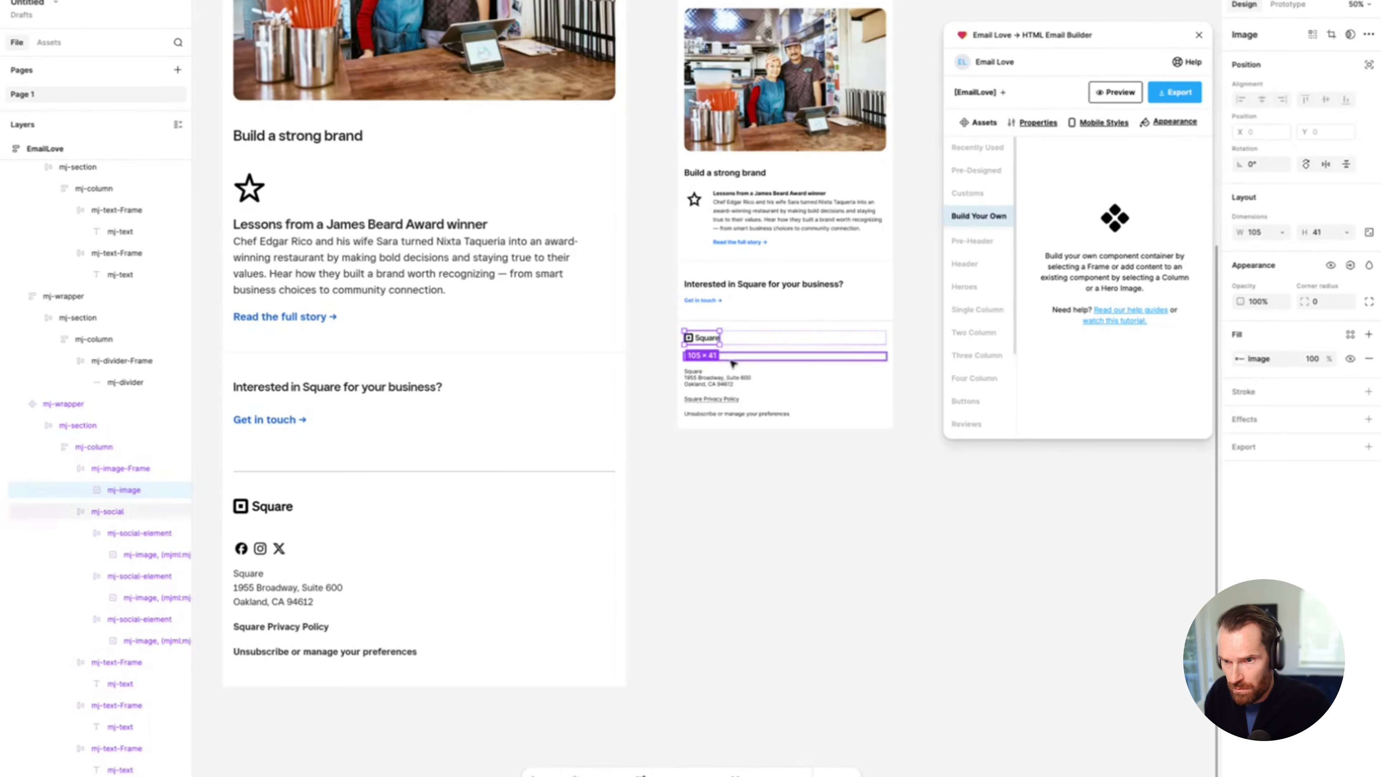
key("Escape")
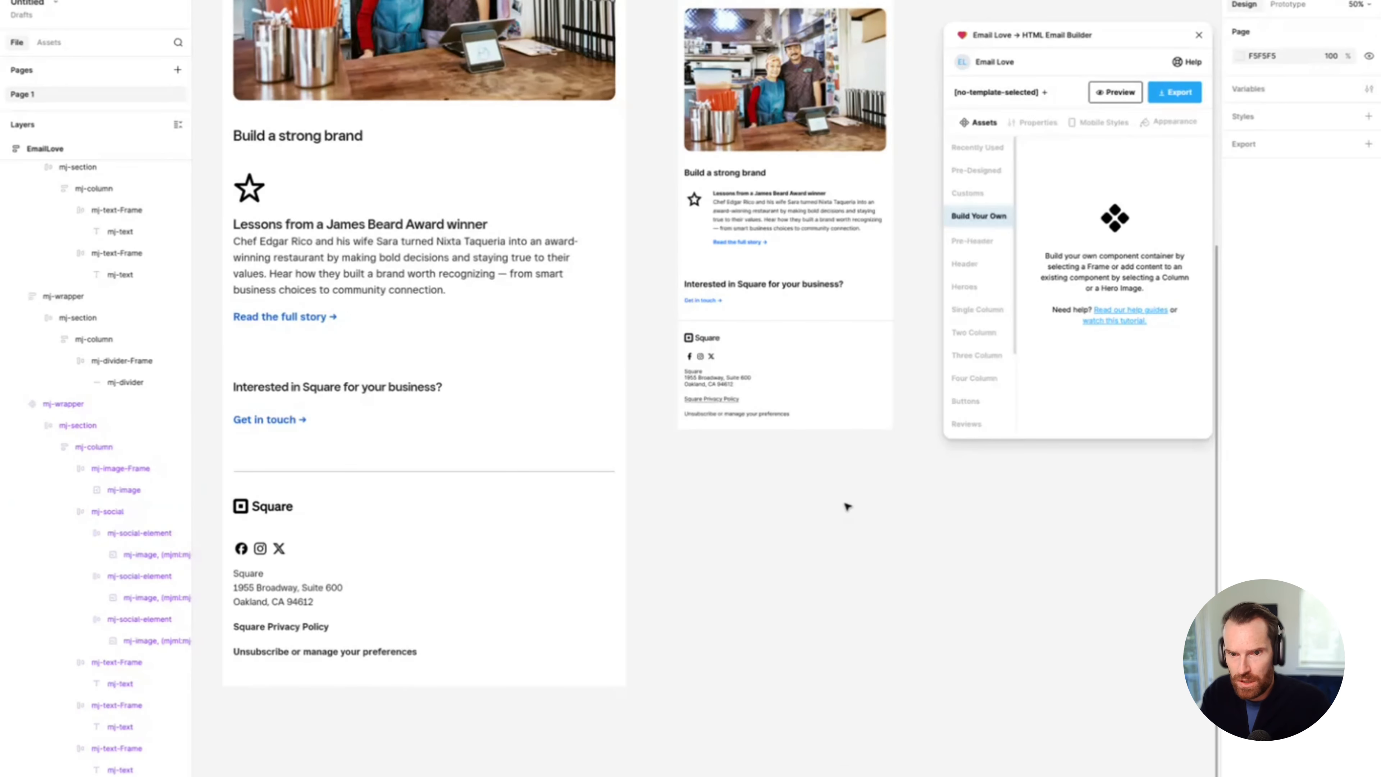
Step: Make the footer's "Square Privacy Policy" and "Unsubscribe or manage your preferences" lines bold
key("shift+0")
scroll(847, 506, "right", 4)
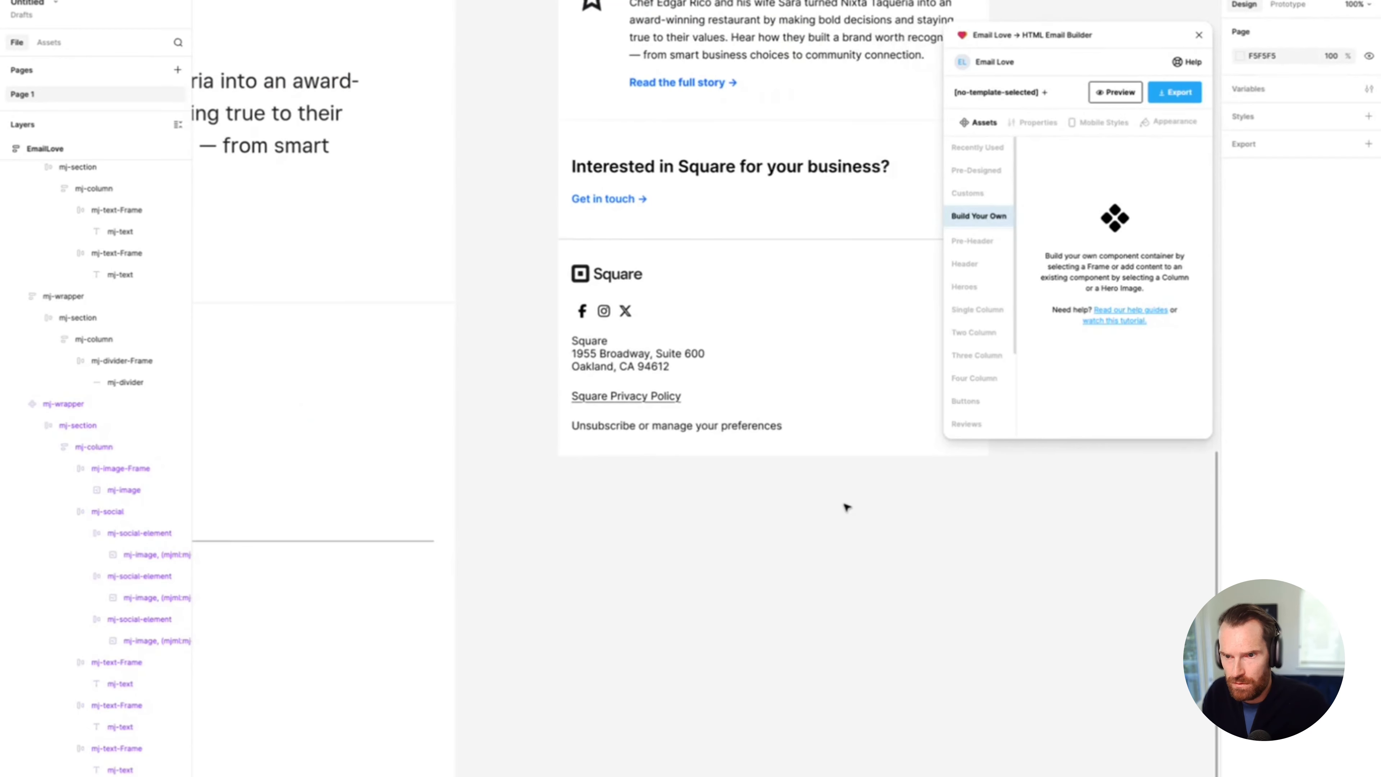
scroll(849, 507, "right", 1)
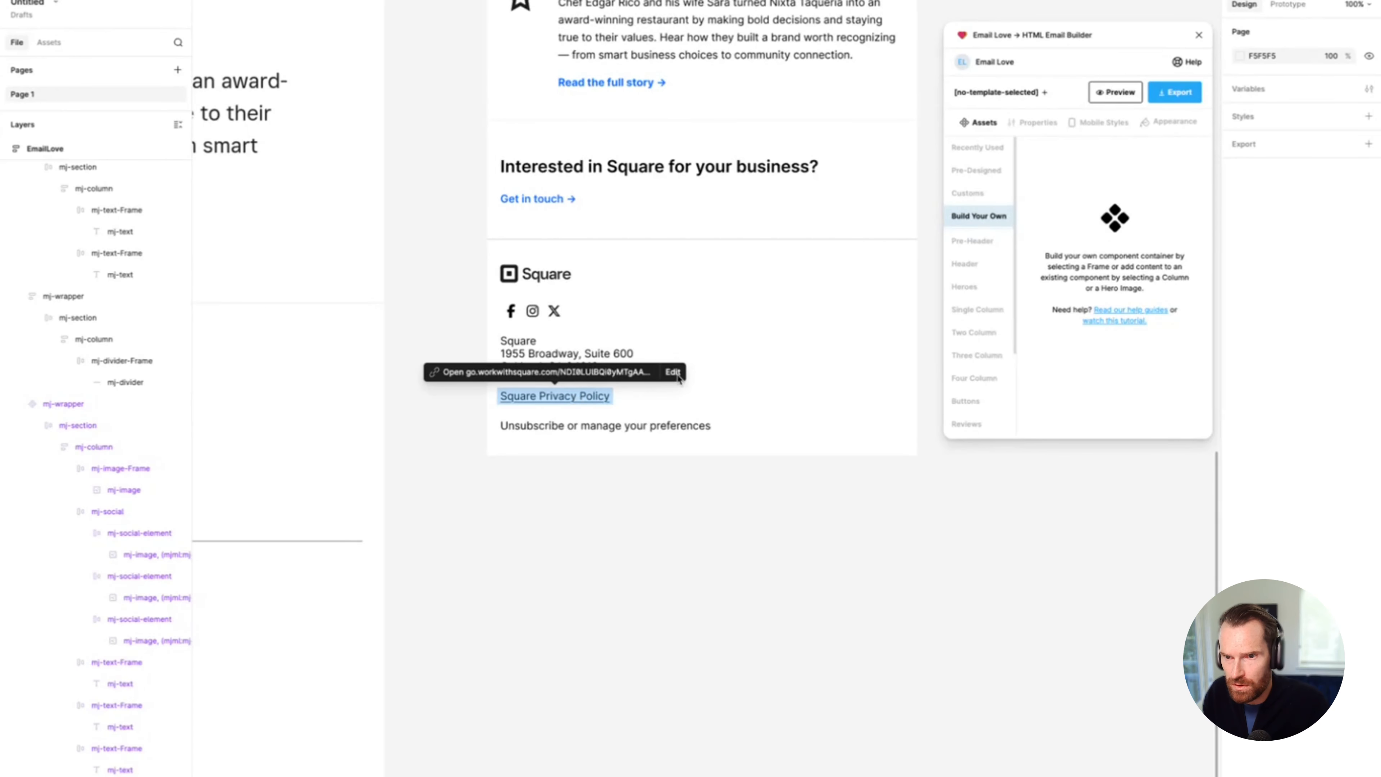
left_click(670, 373)
key("super+b")
left_click(624, 424)
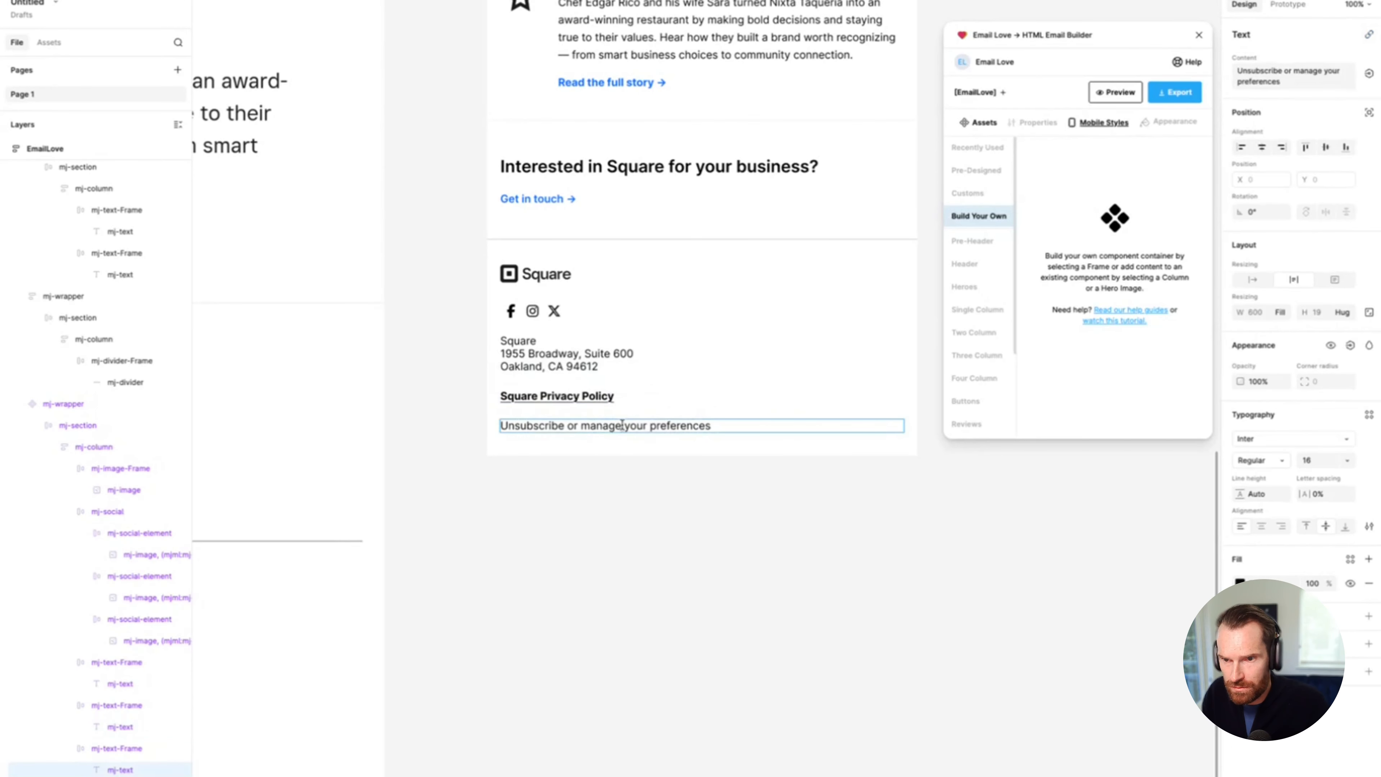
key("super+a")
key("super+b")
key("Escape")
key("Escape")
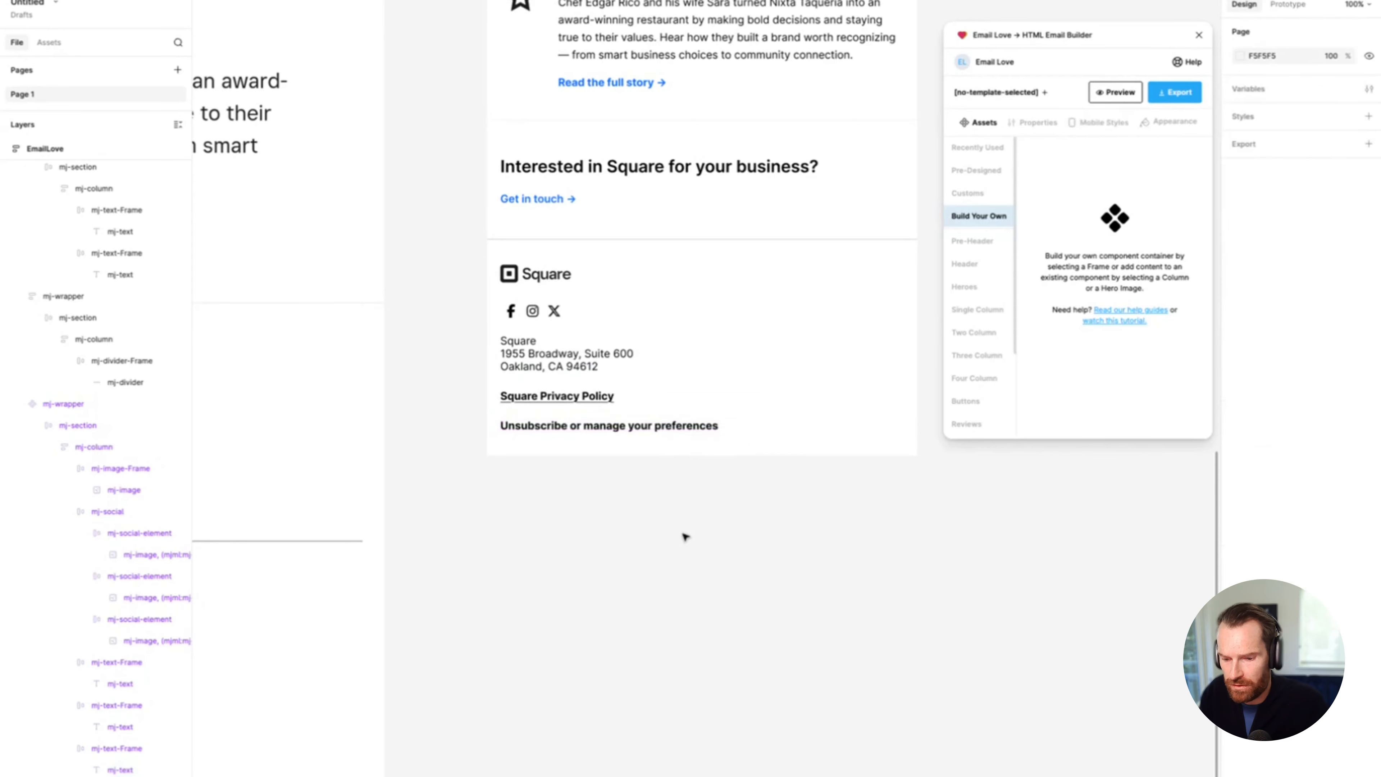
Step: Move the original Square email image down so its top lines up roughly with the EmailLove frame
key("super+minus")
key("super+minus")
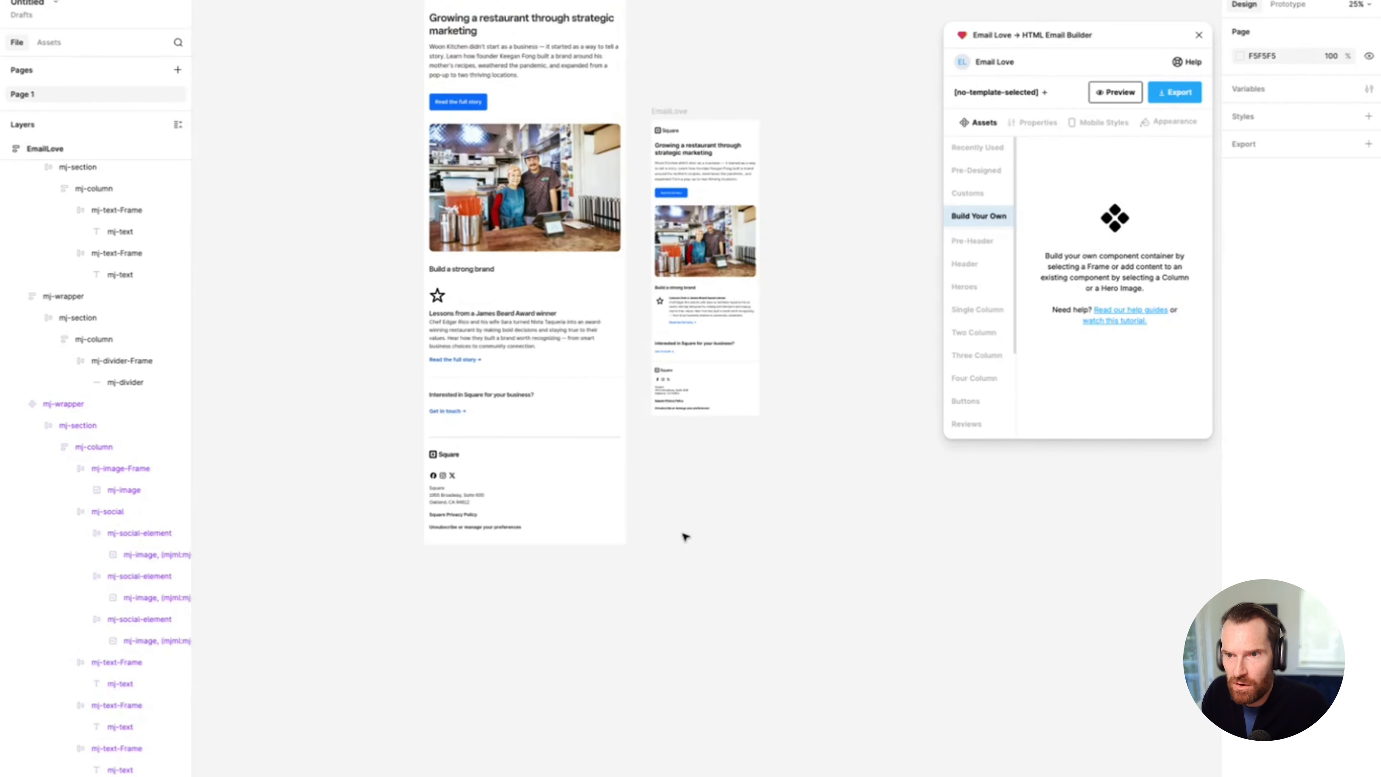
left_click_drag(536, 207, 538, 340)
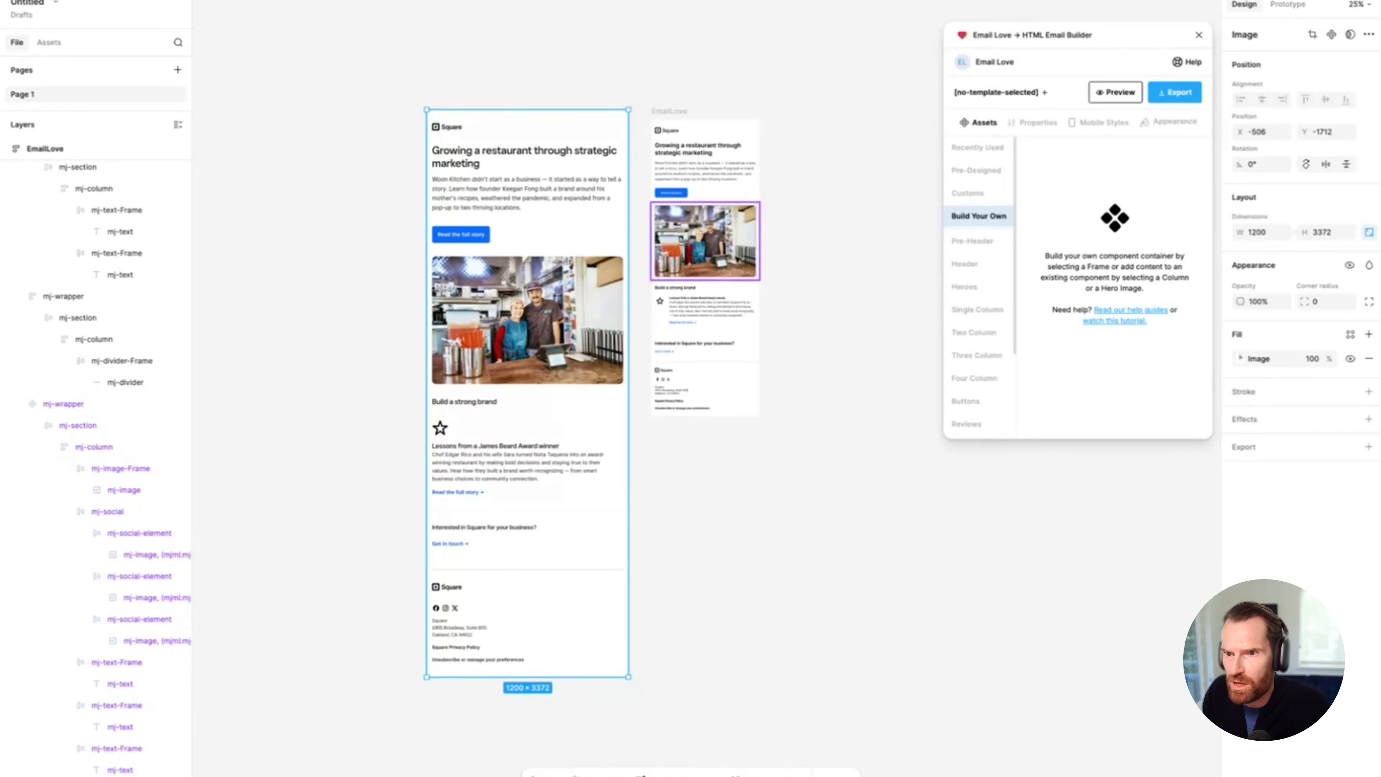
Step: Open the plugin's preview of the whole EmailLove frame and place the preview window beside the two designs
left_click(677, 113)
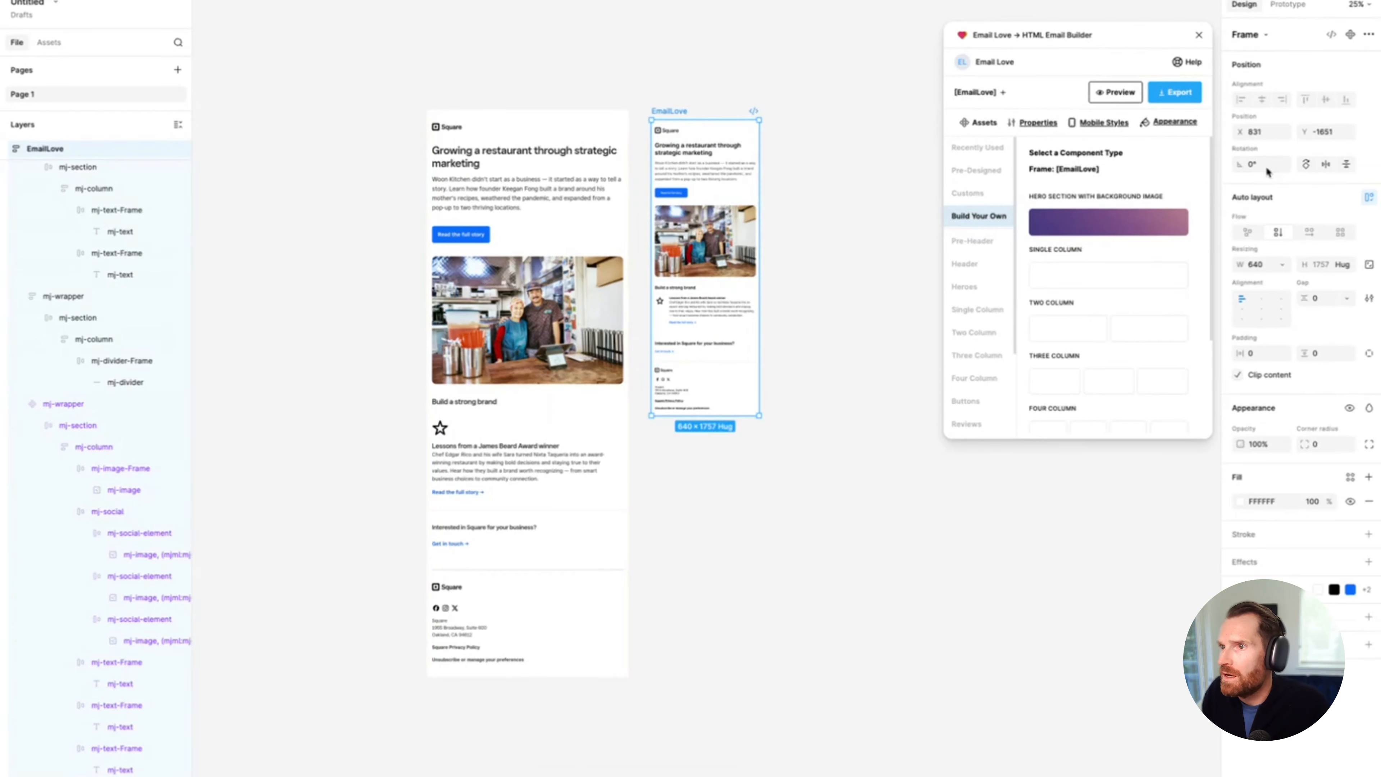
left_click(1125, 94)
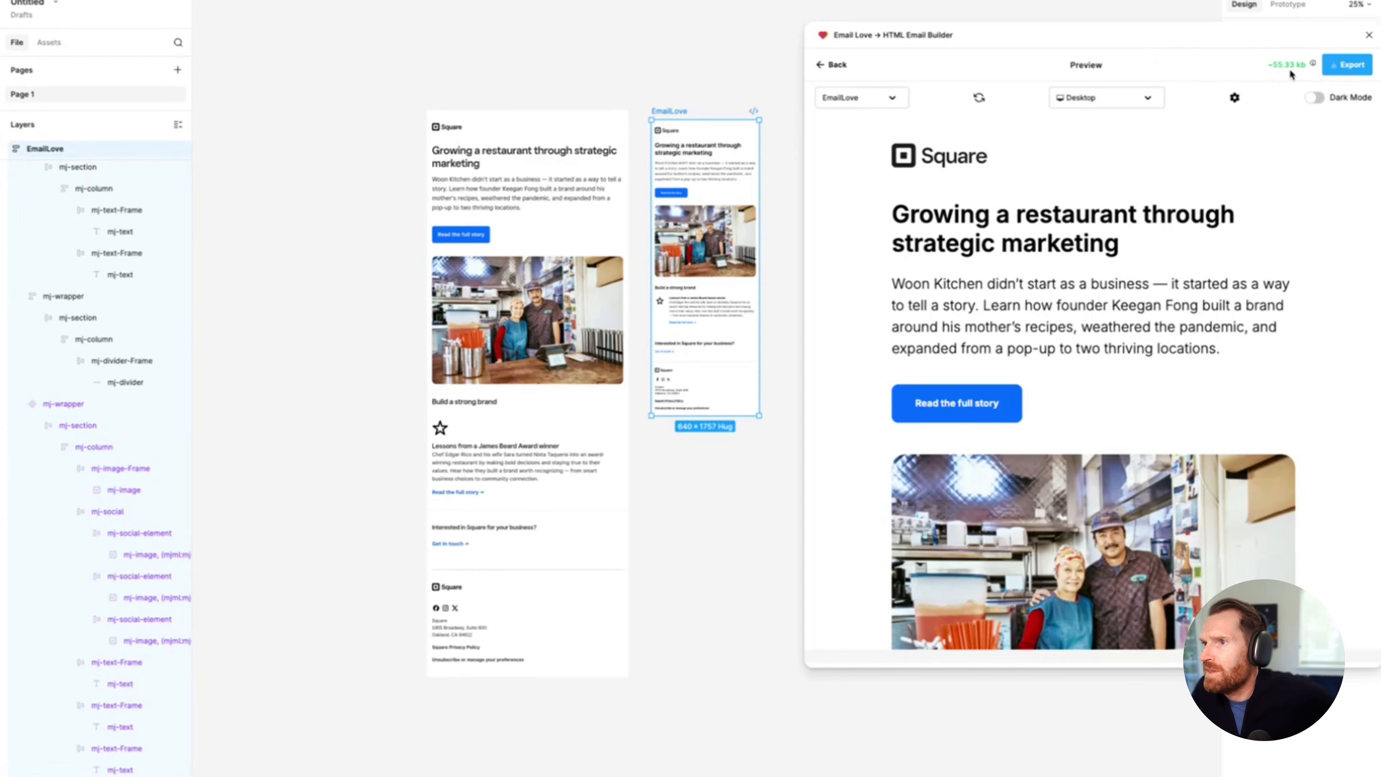
left_click_drag(1270, 49, 1162, 23)
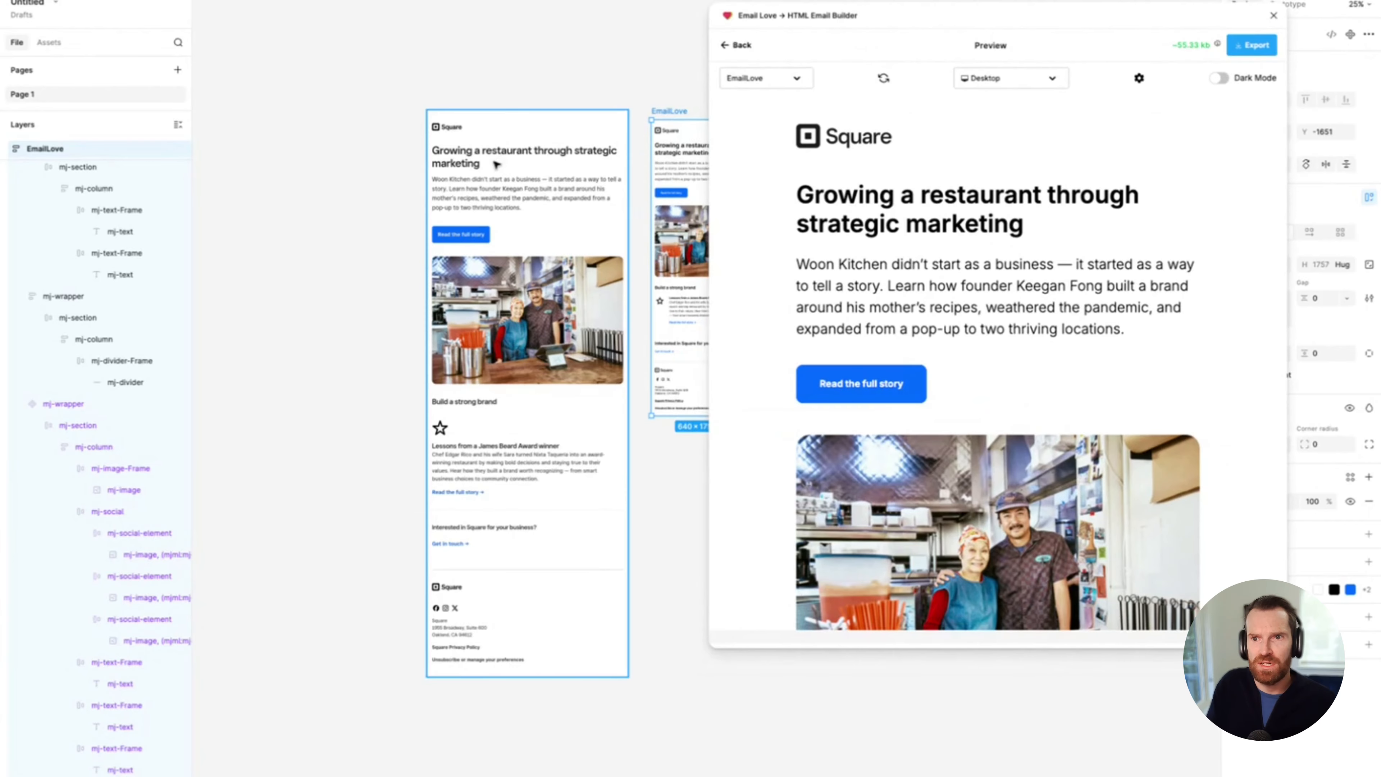
scroll(496, 165, "right", 3)
left_click_drag(929, 9, 851, 19)
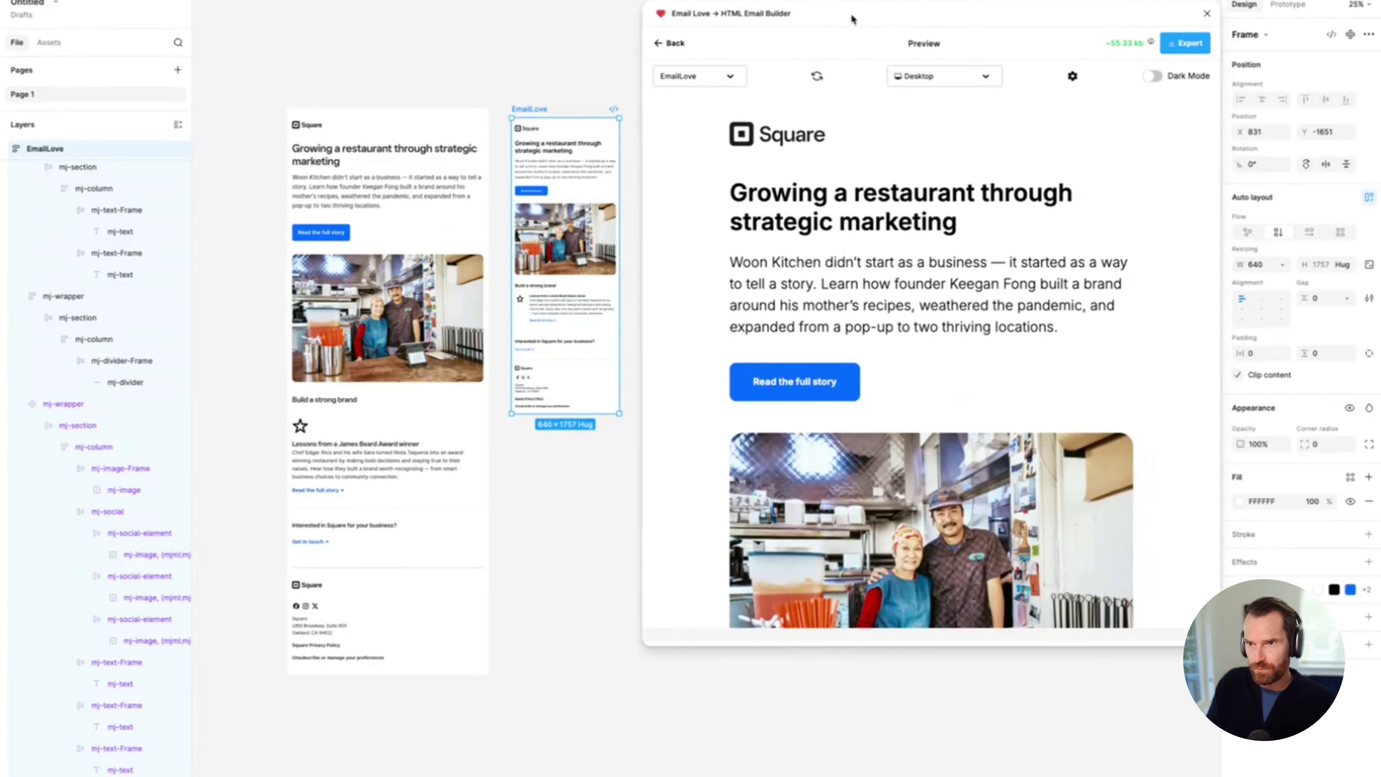
Step: Review the desktop preview from header to footer, and switch the preview device to iPhone SE
scroll(918, 320, "down", 10)
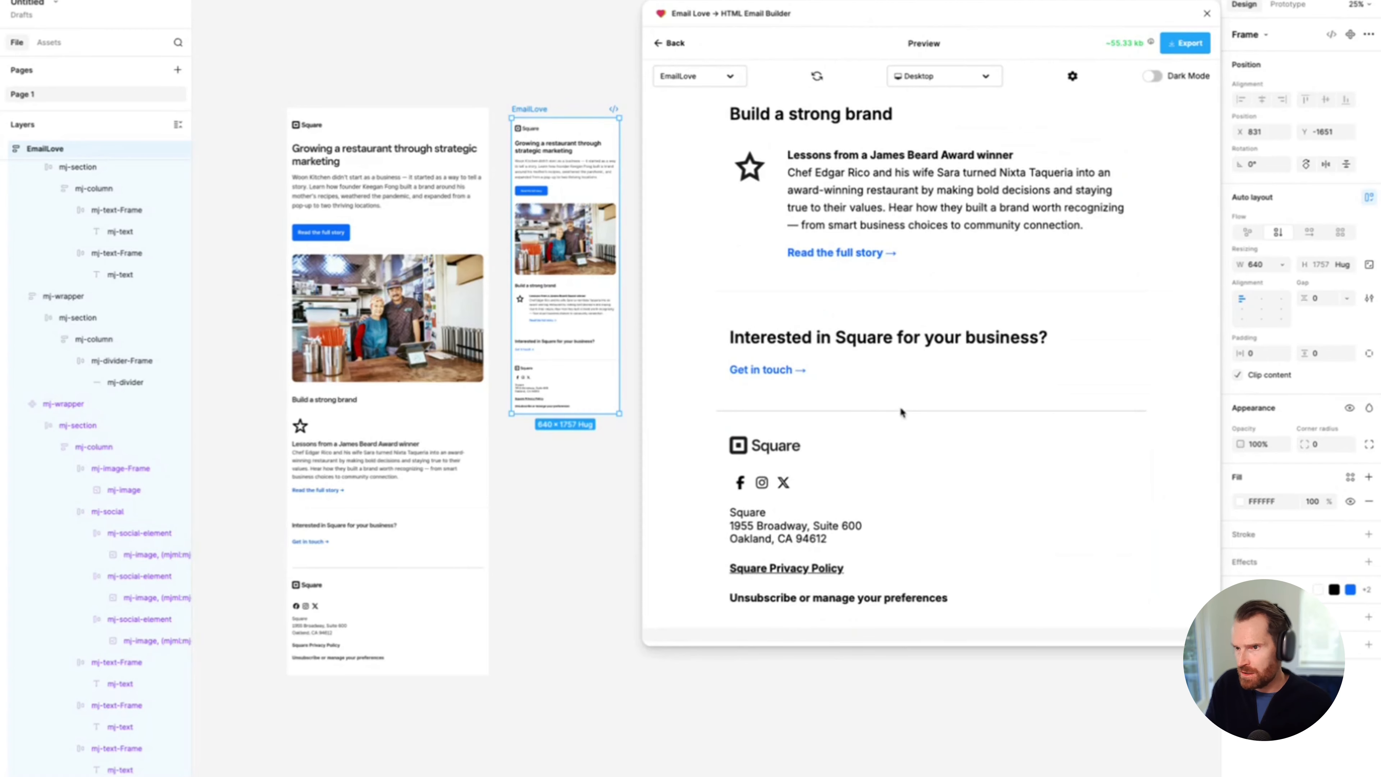
scroll(902, 407, "up", 10)
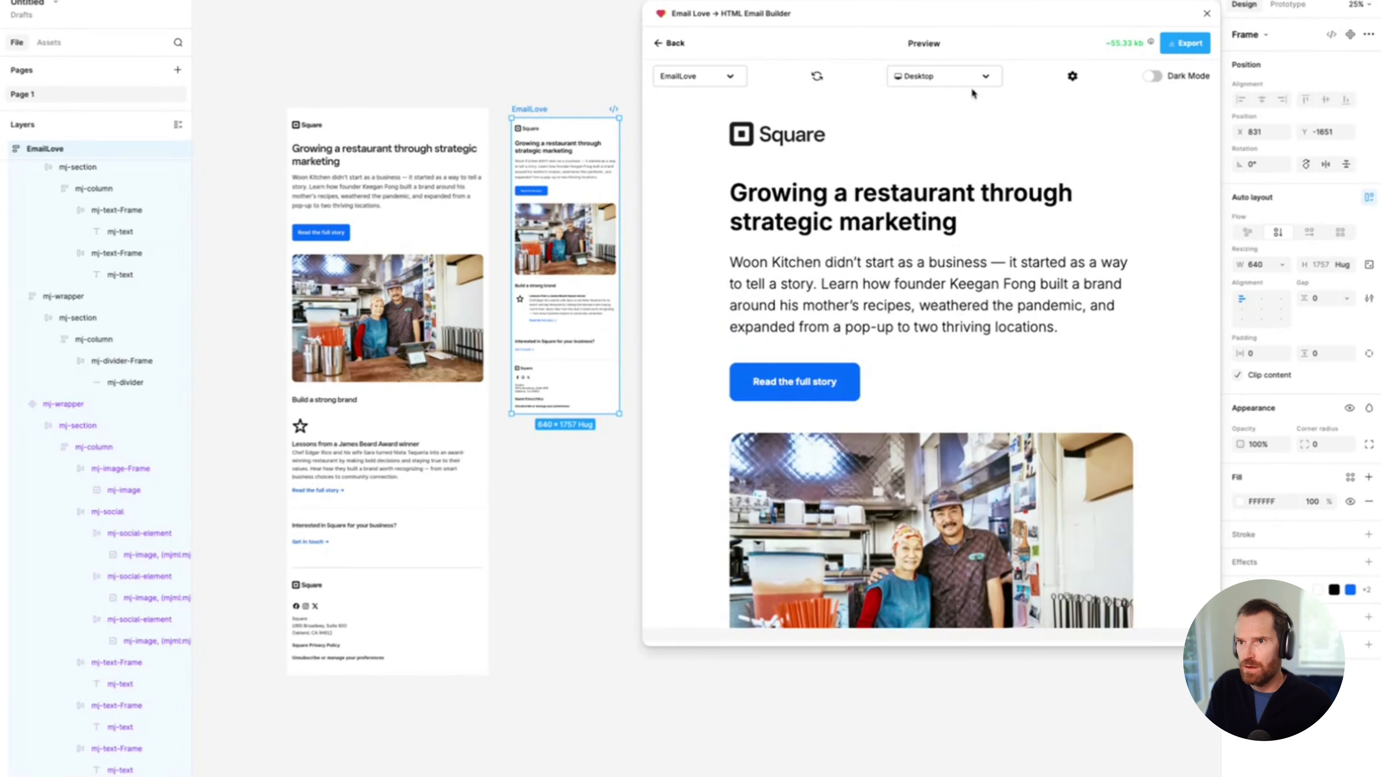
left_click(972, 82)
left_click(935, 143)
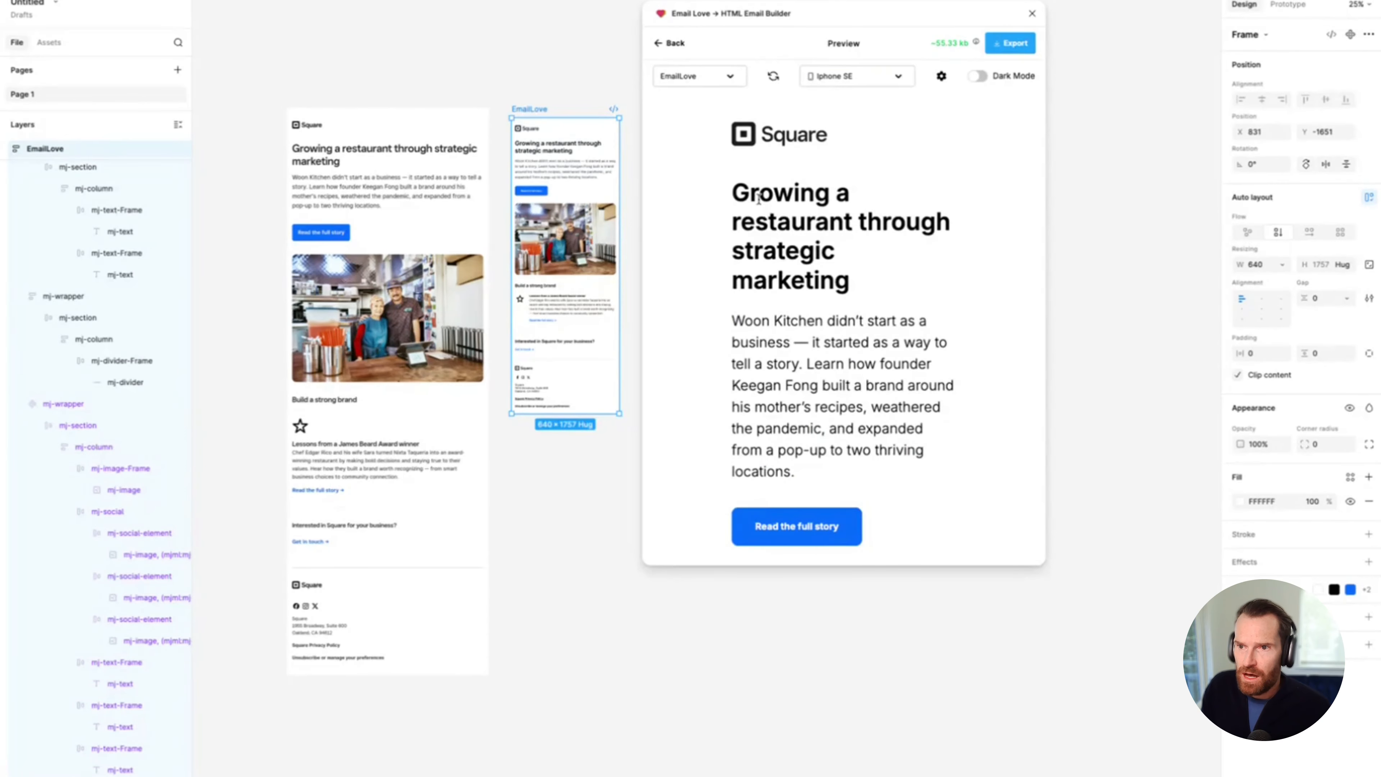
Step: Review the iPhone SE preview from header to footer, checking the headline size and how the sections stack
left_click_drag(759, 193, 796, 289)
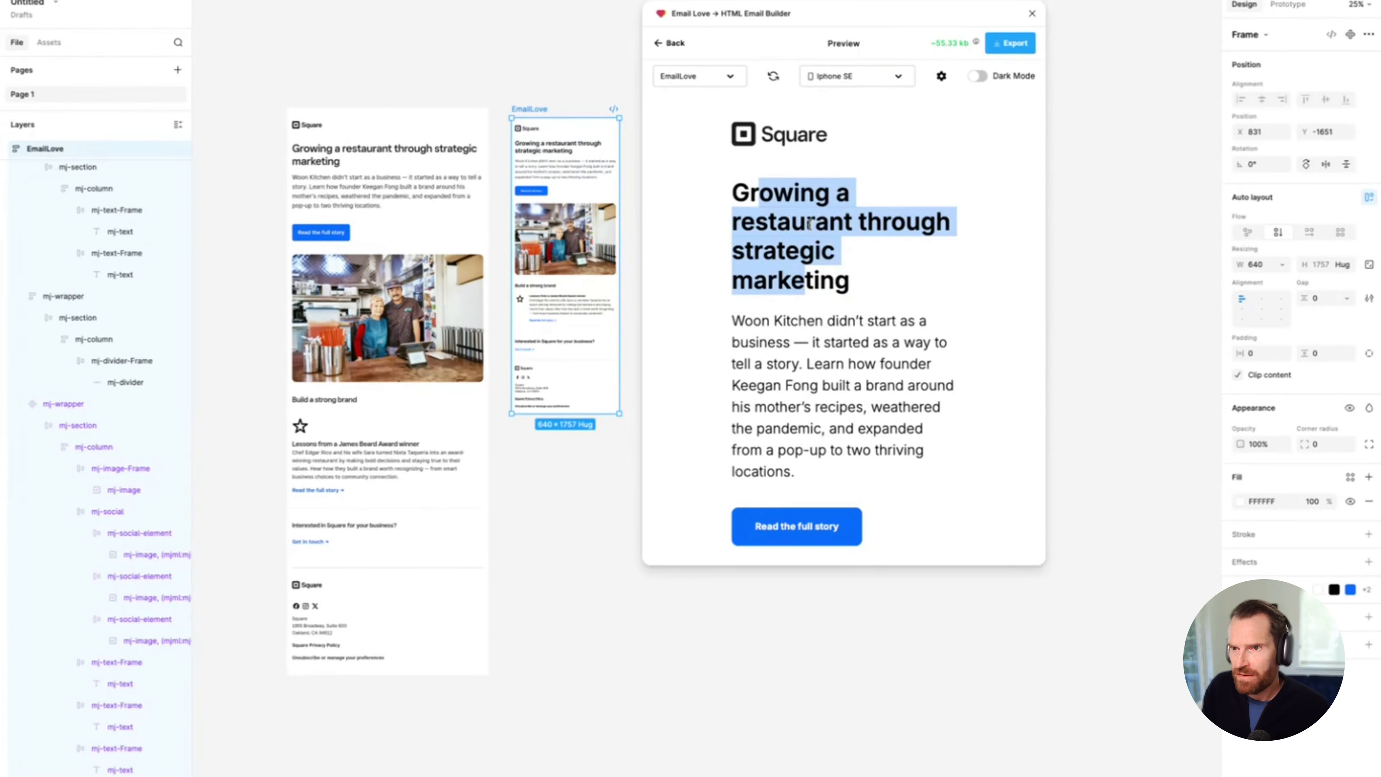
left_click(810, 224)
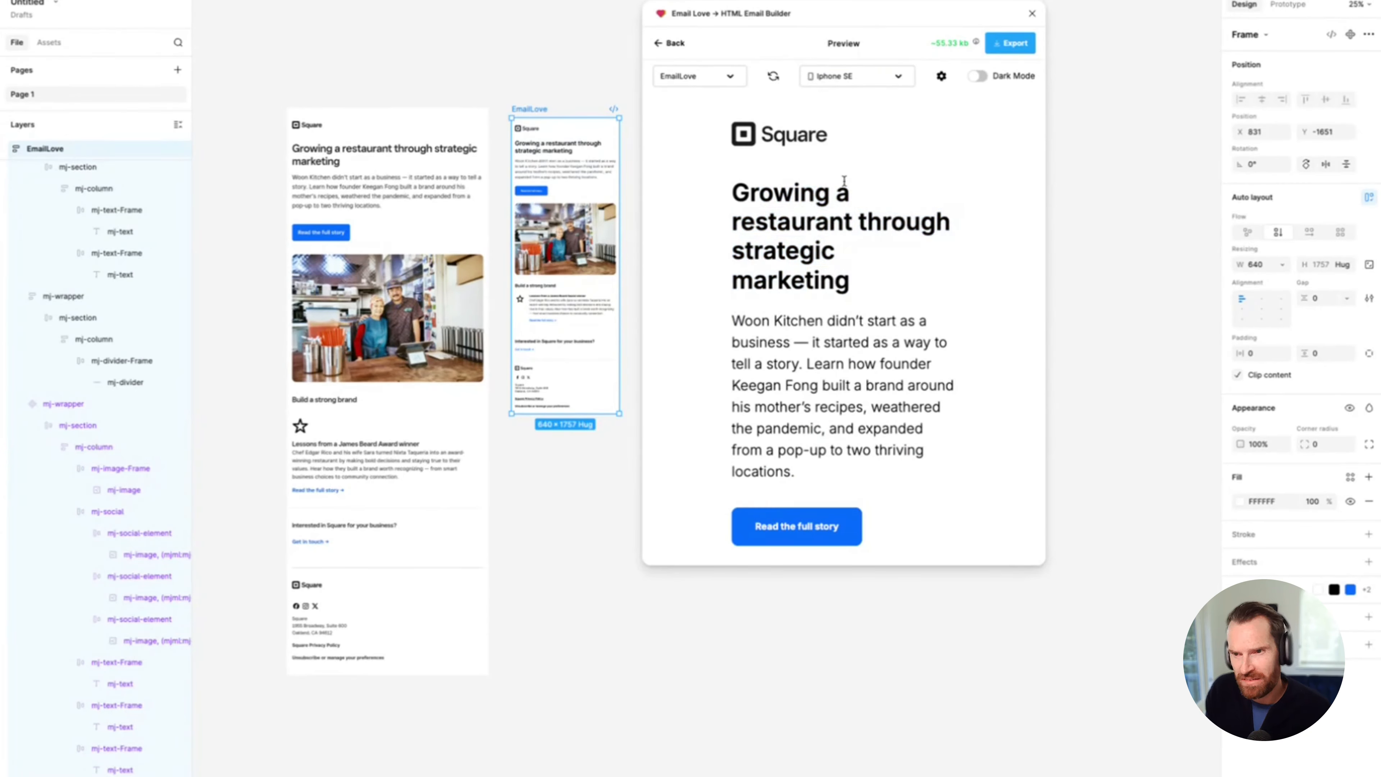
scroll(841, 235, "down", 10)
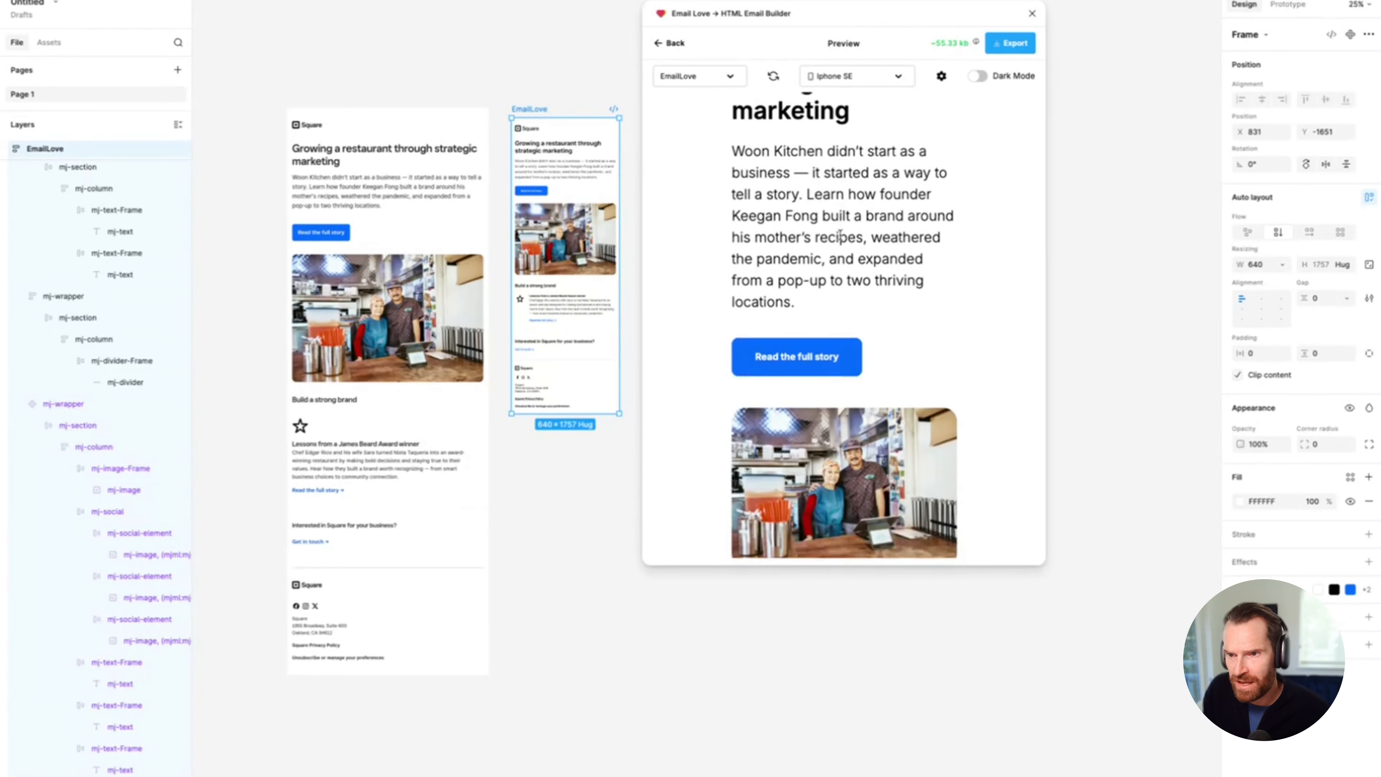
scroll(841, 235, "down", 5)
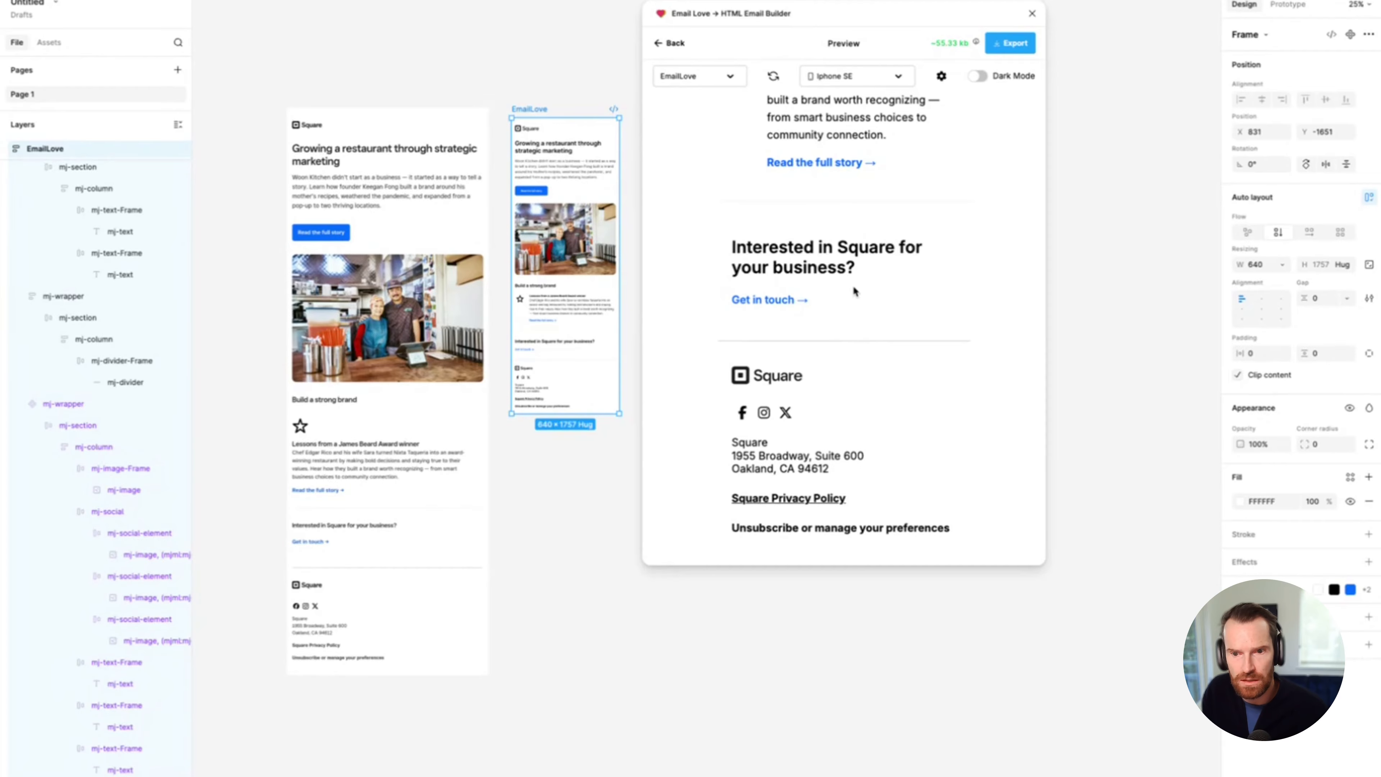
scroll(854, 288, "up", 5)
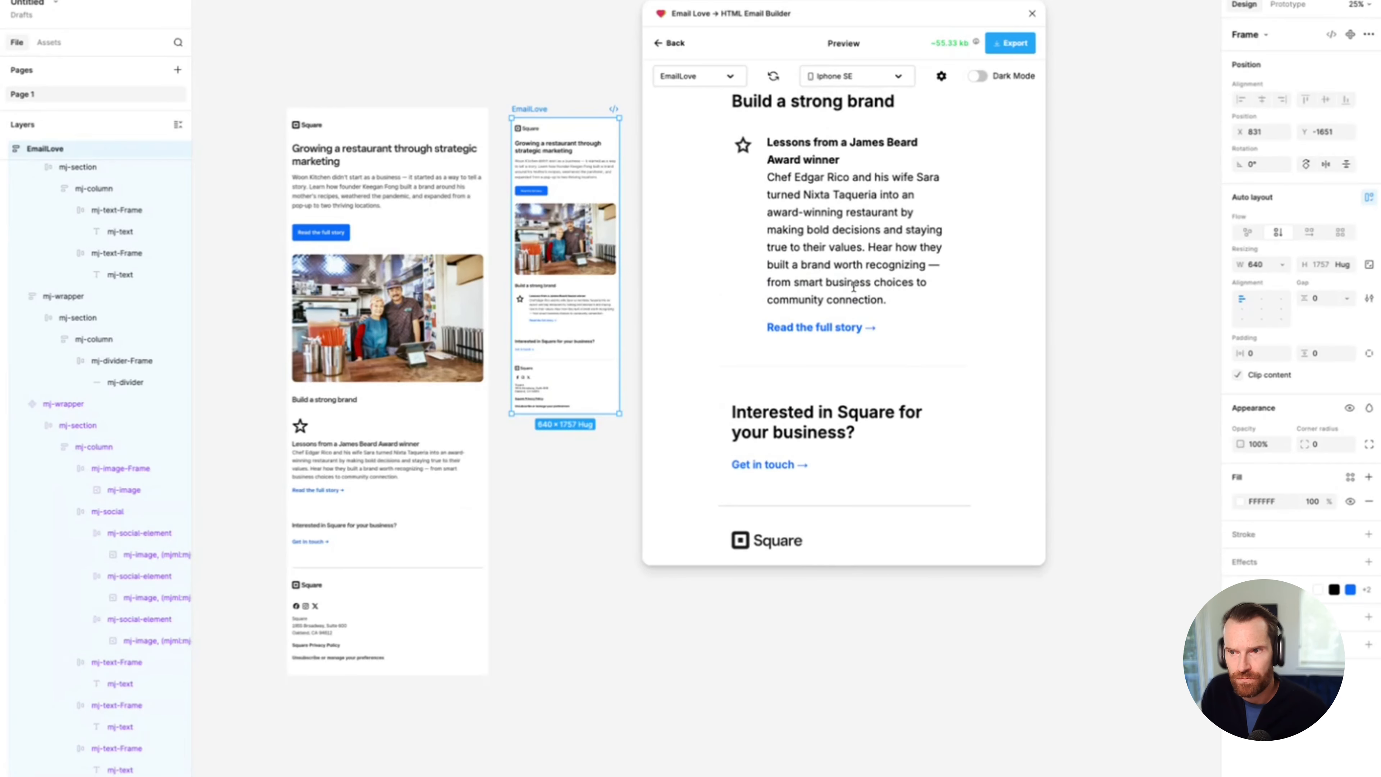
scroll(854, 288, "up", 10)
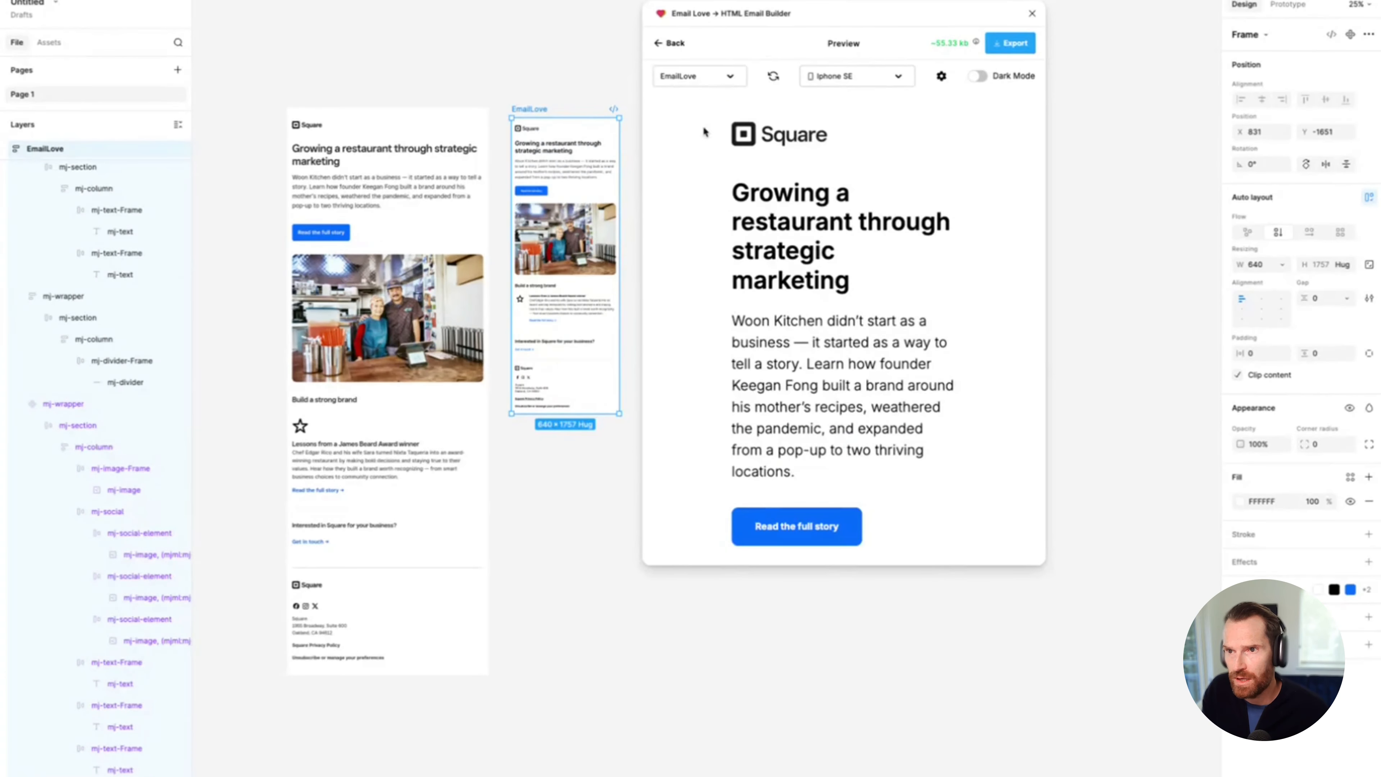
Step: In the mobile styles, set the mobile font size of the "Growing a restaurant through strategic marketing" headline to 29
left_click(942, 77)
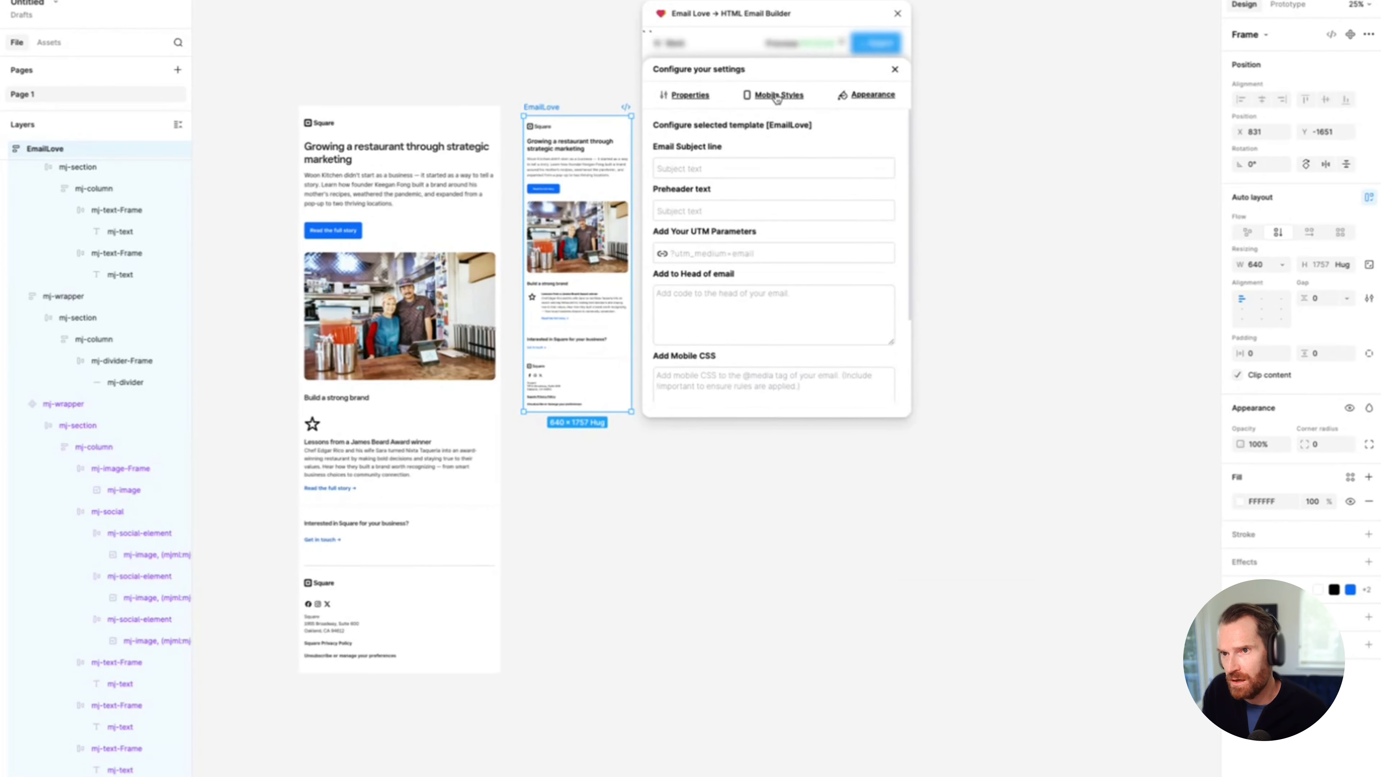
left_click(777, 95)
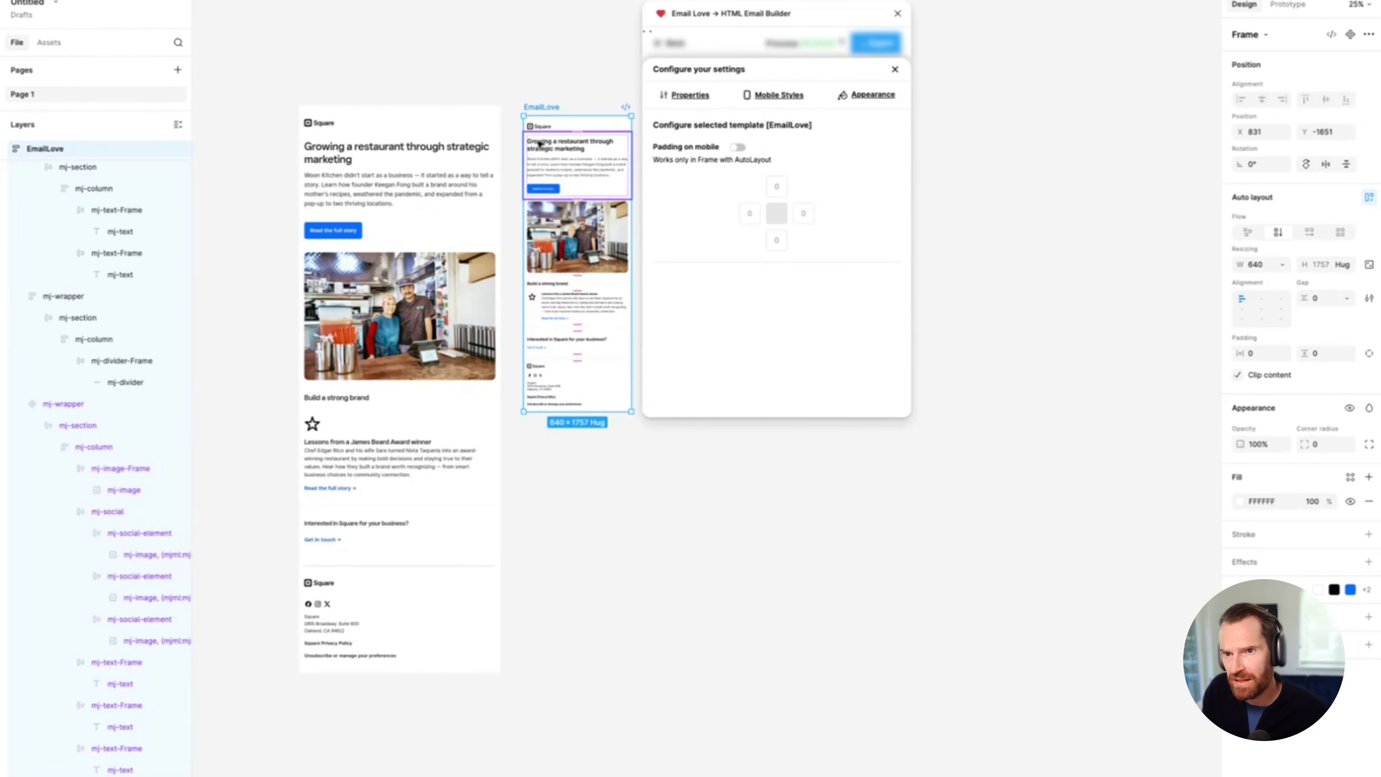
left_click(548, 152)
double_click(548, 147)
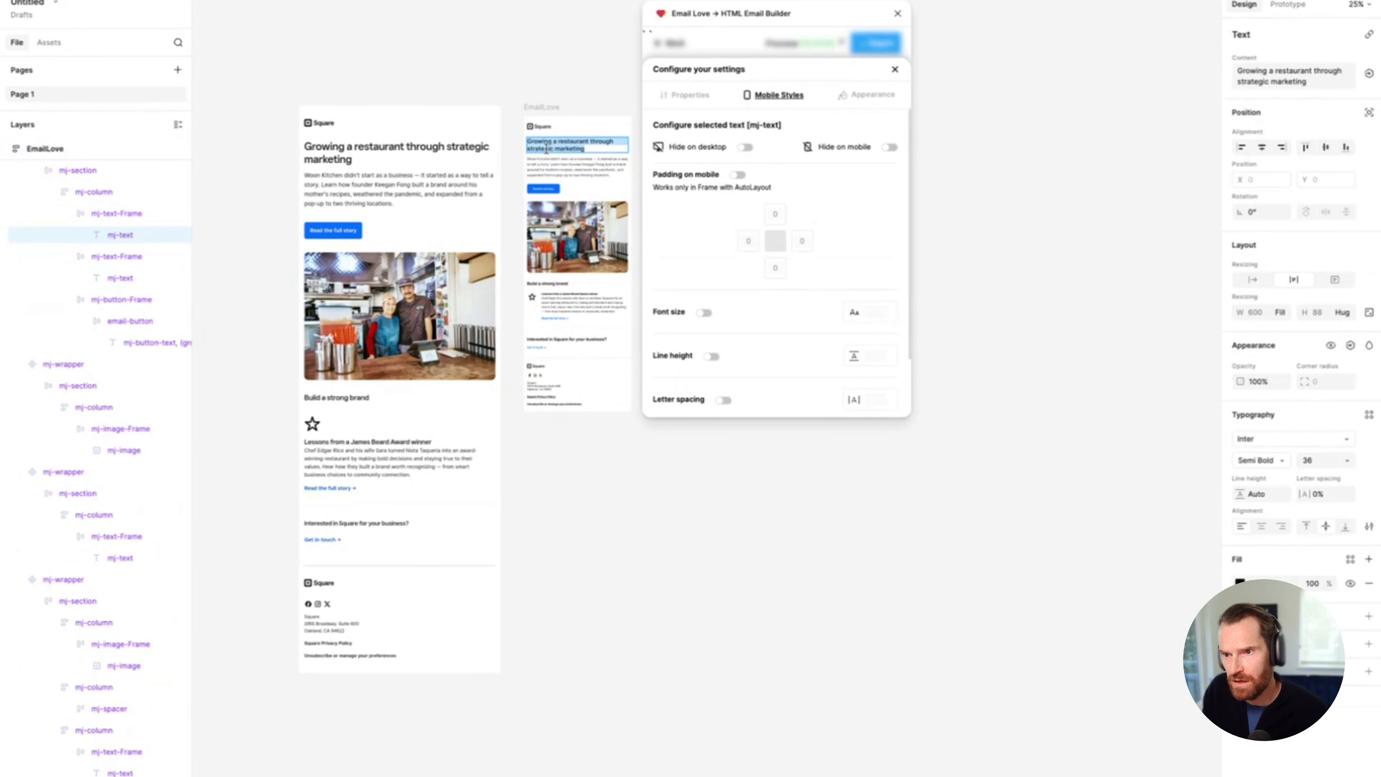
scroll(805, 309, "down", 1)
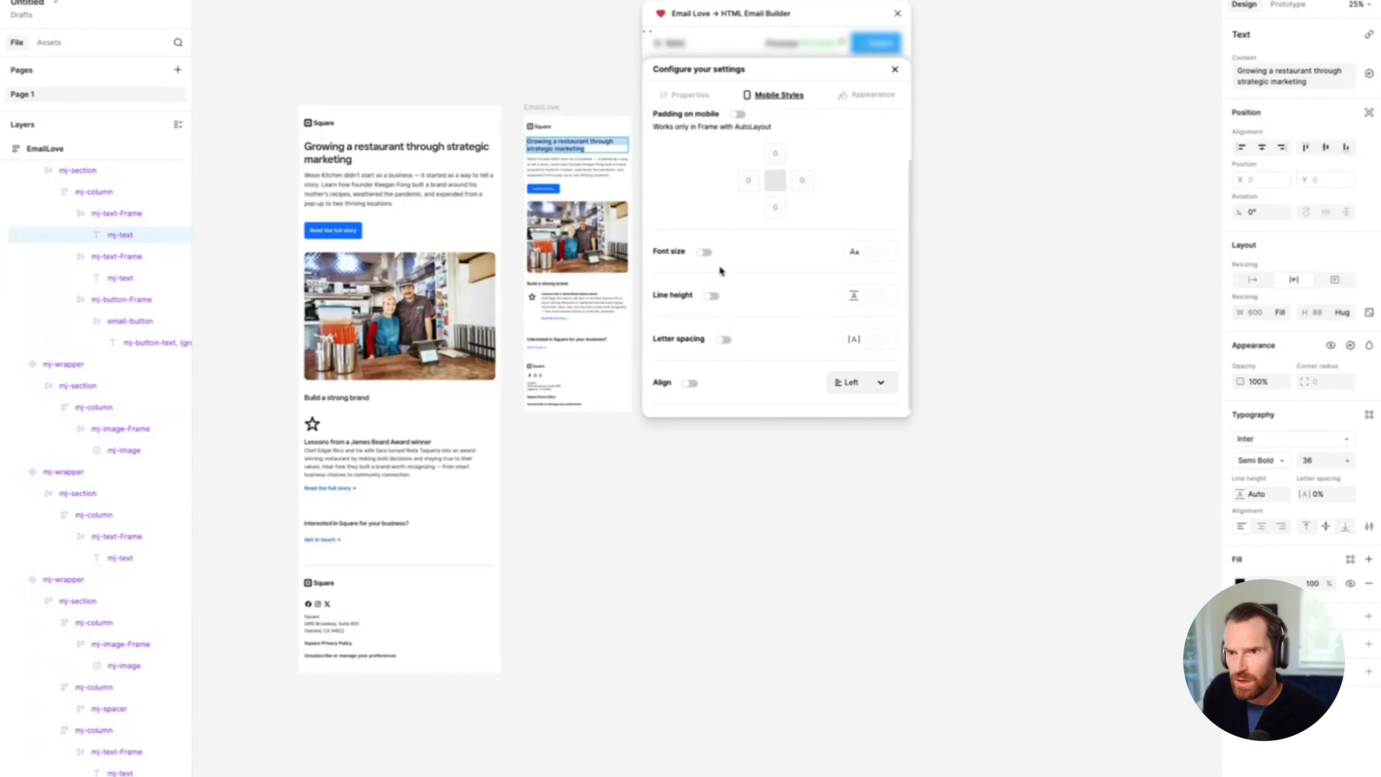
left_click(881, 252)
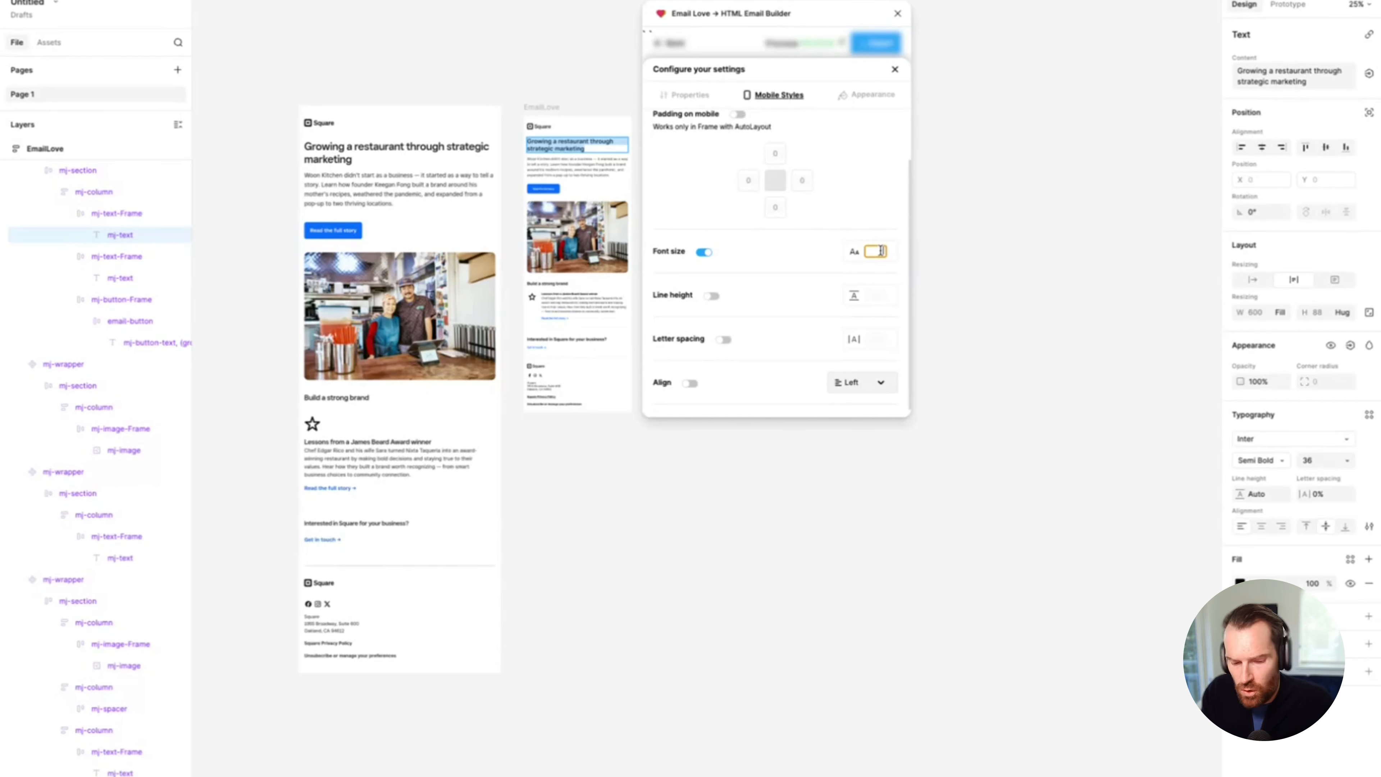
type("28")
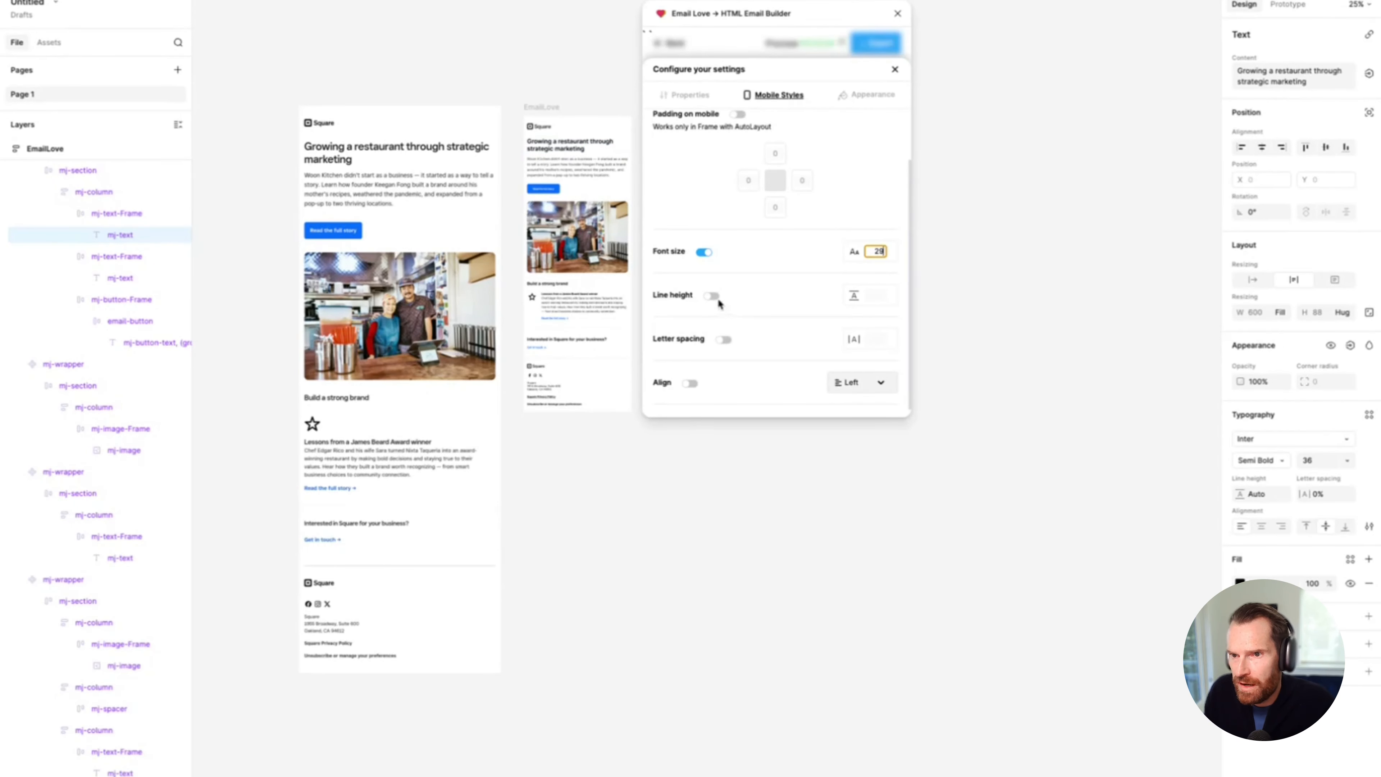
Step: Set the headline's mobile line height to 39, close the settings and refresh the iPhone SE preview
left_click(714, 297)
type("3")
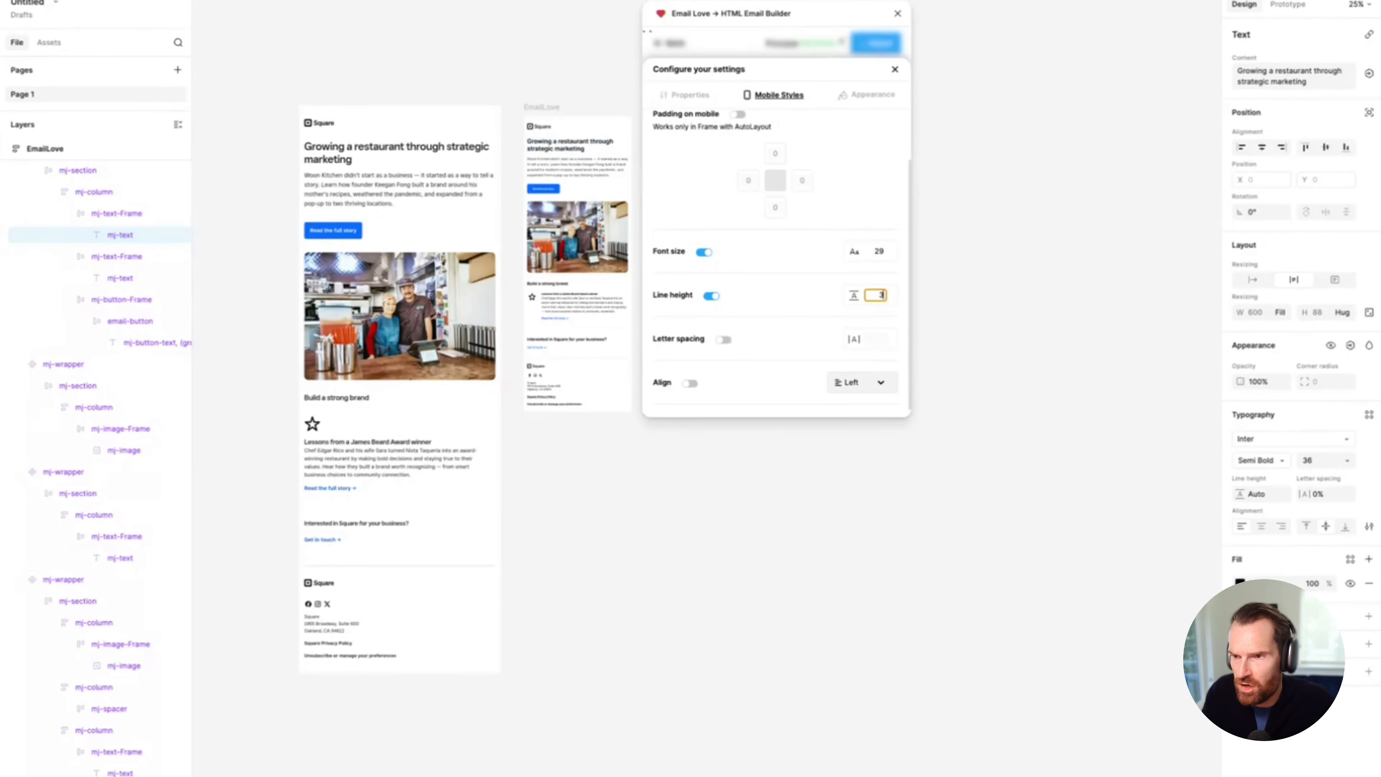
type("9")
key("Return")
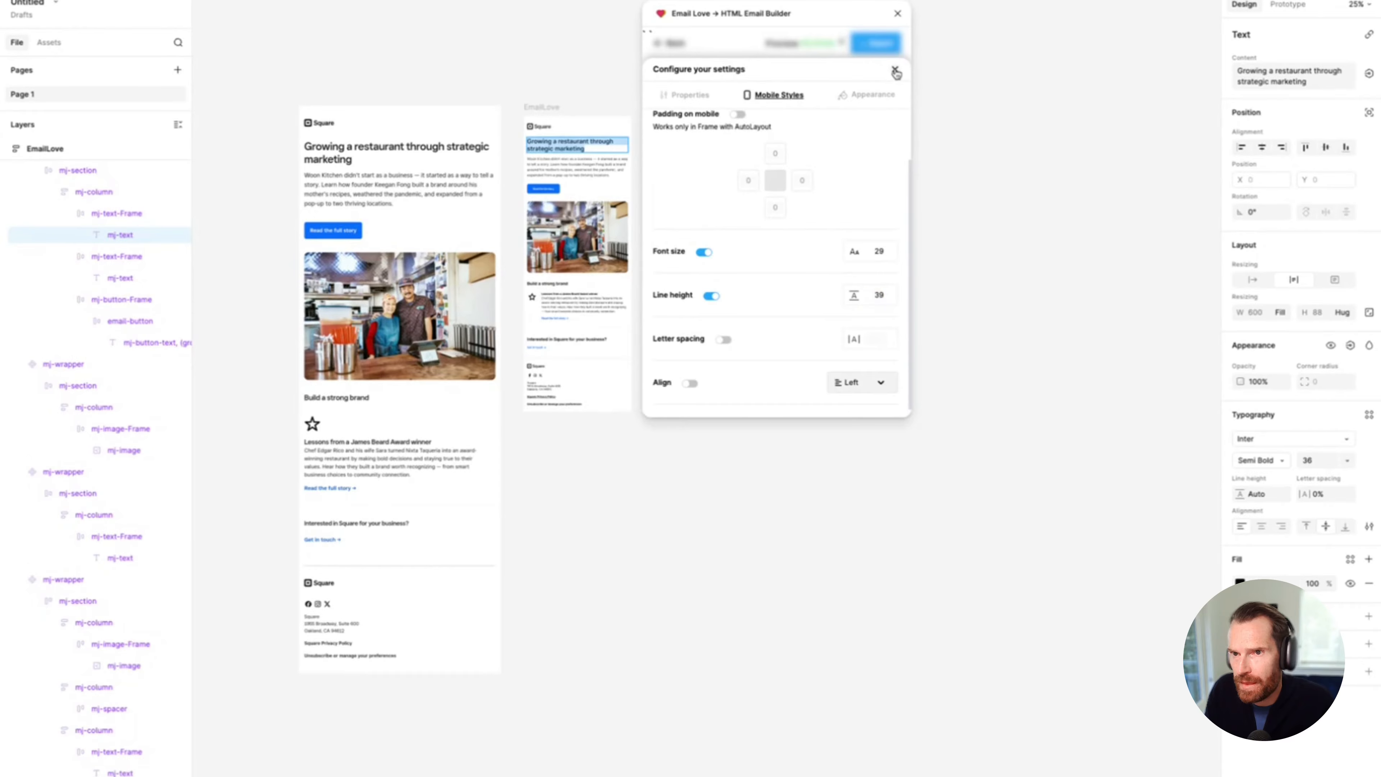
left_click(895, 71)
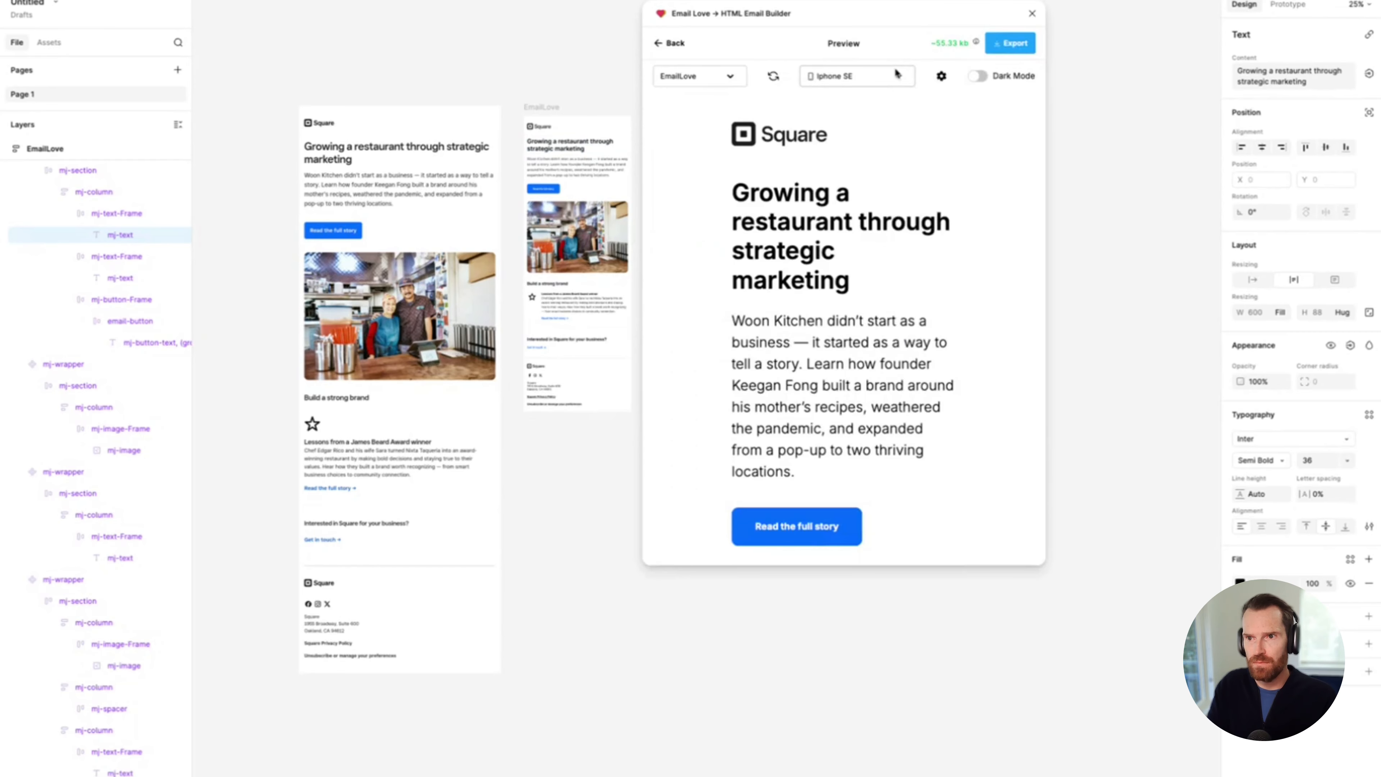
left_click(773, 76)
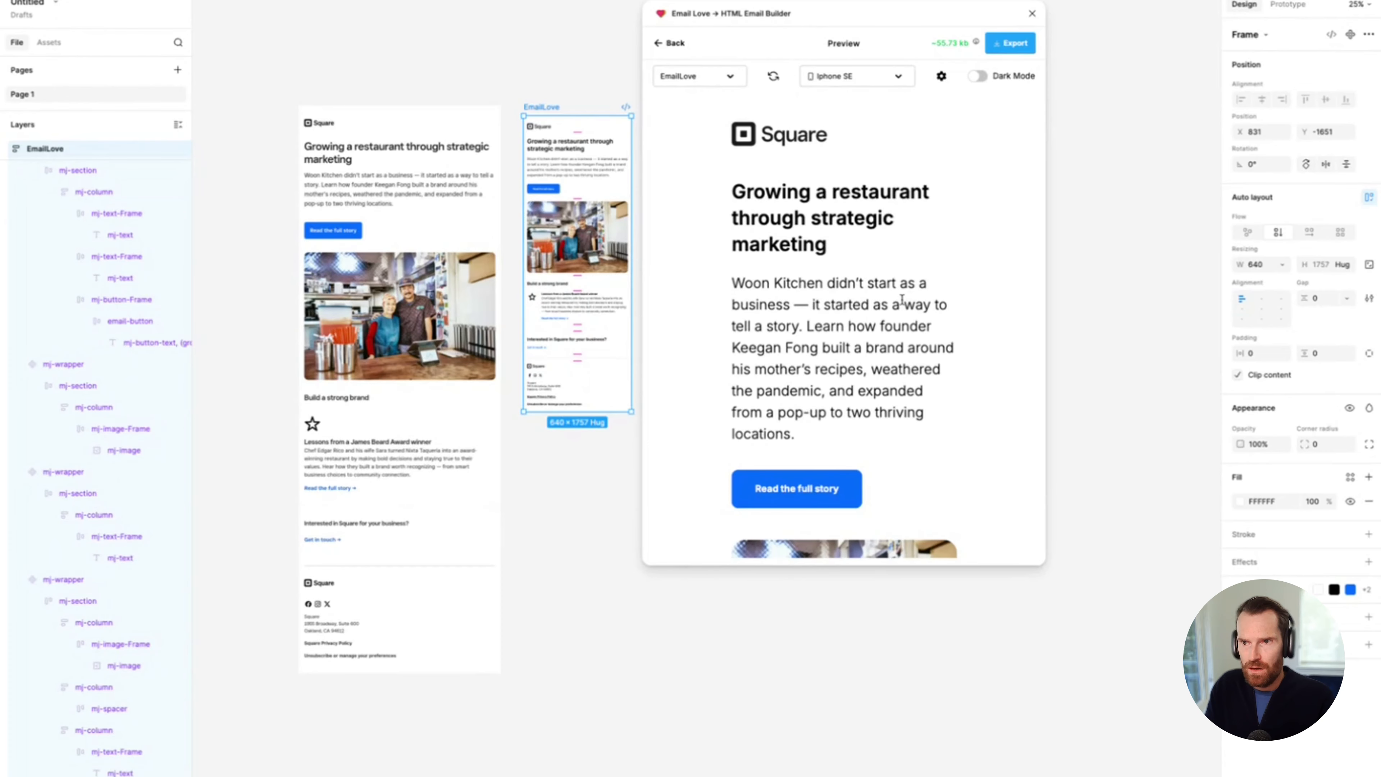
Step: Check the rest of the updated mobile preview, review the email in dark mode, and leave the preview
scroll(902, 299, "down", 10)
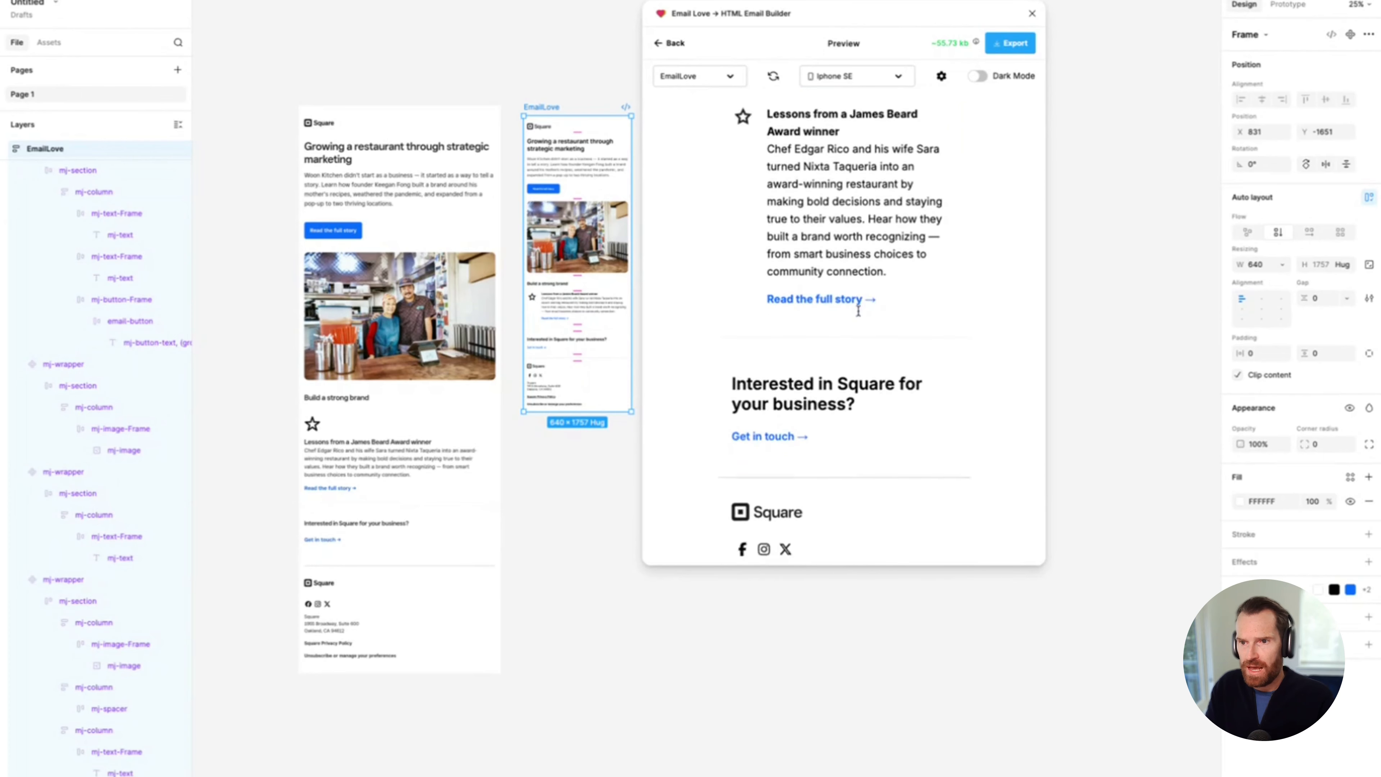
scroll(859, 313, "down", 3)
left_click(978, 77)
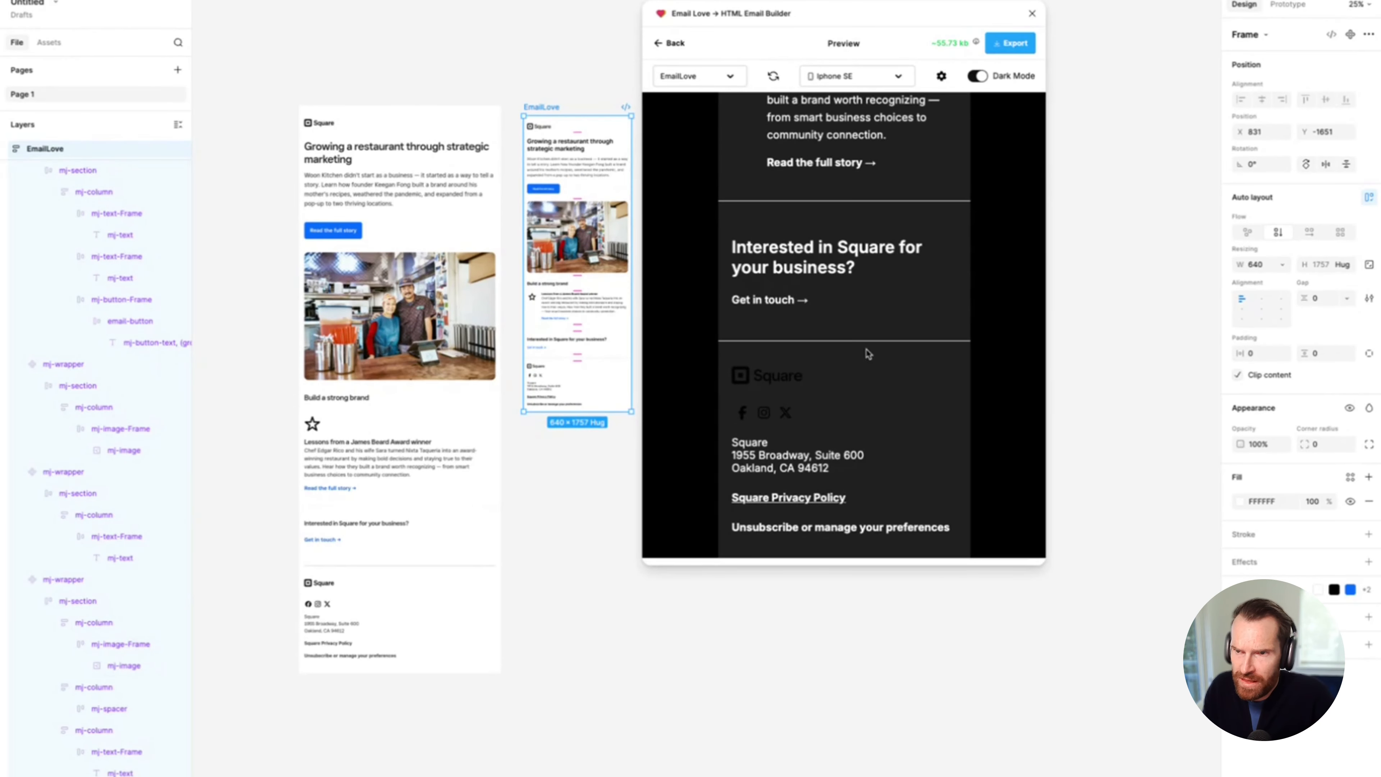
scroll(868, 354, "up", 15)
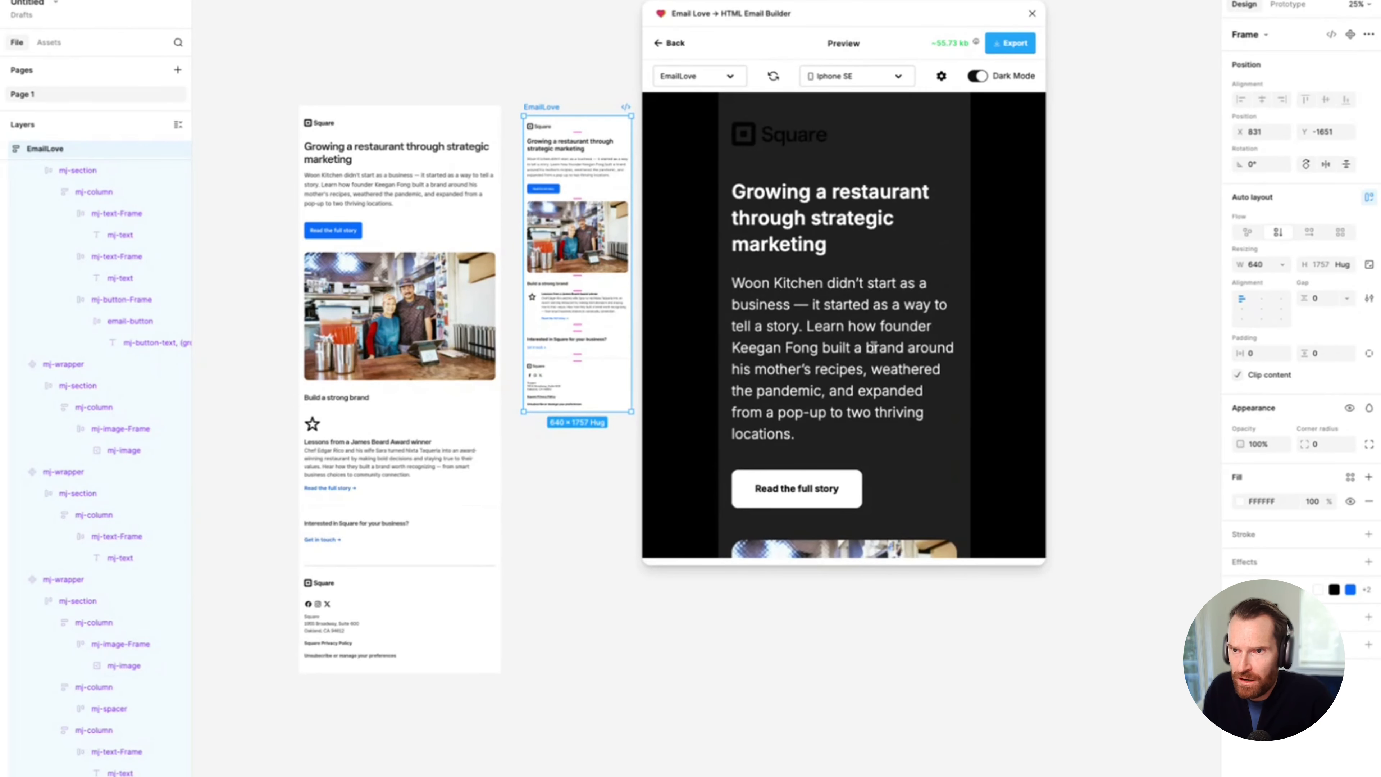
left_click(673, 43)
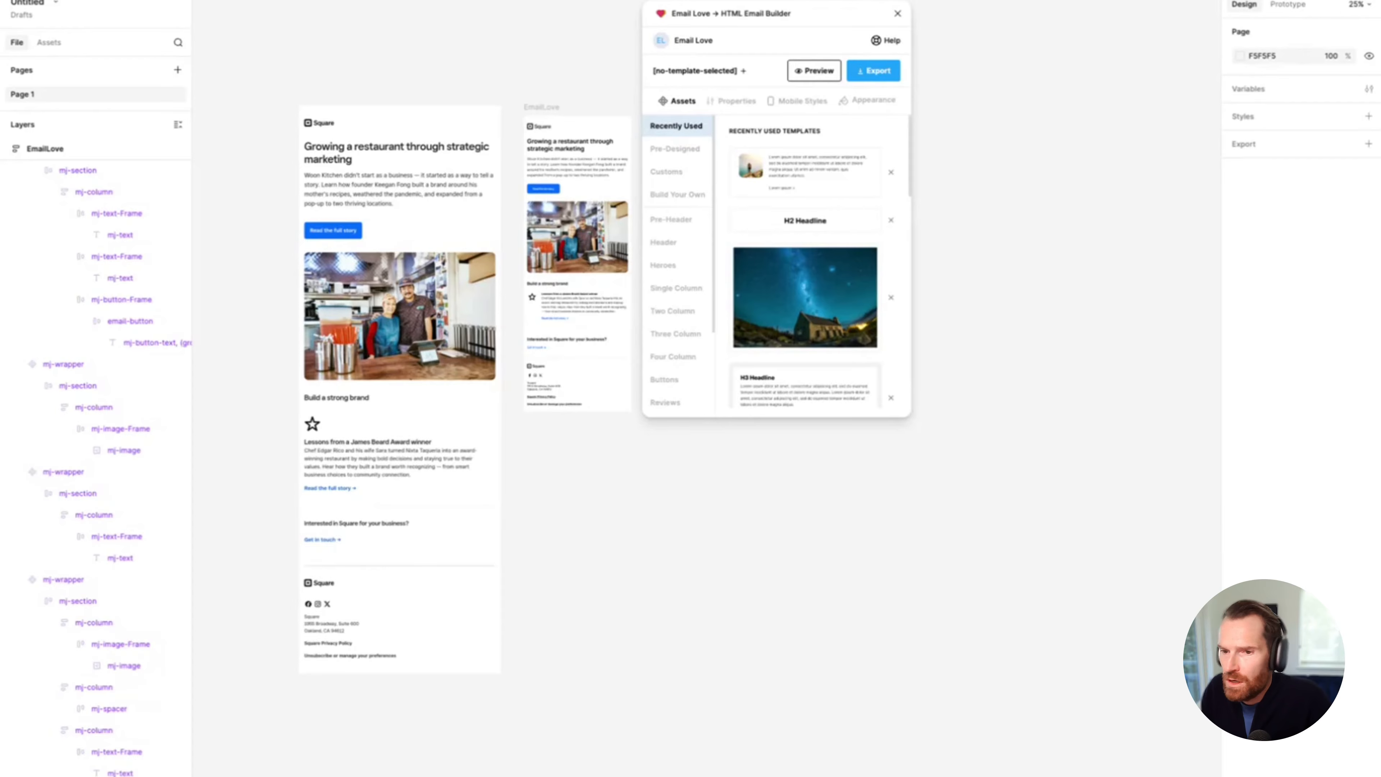
Step: Place the 352 × 88 Square logo image on the empty canvas below the EmailLove frame
left_click_drag(918, 433, 683, 554)
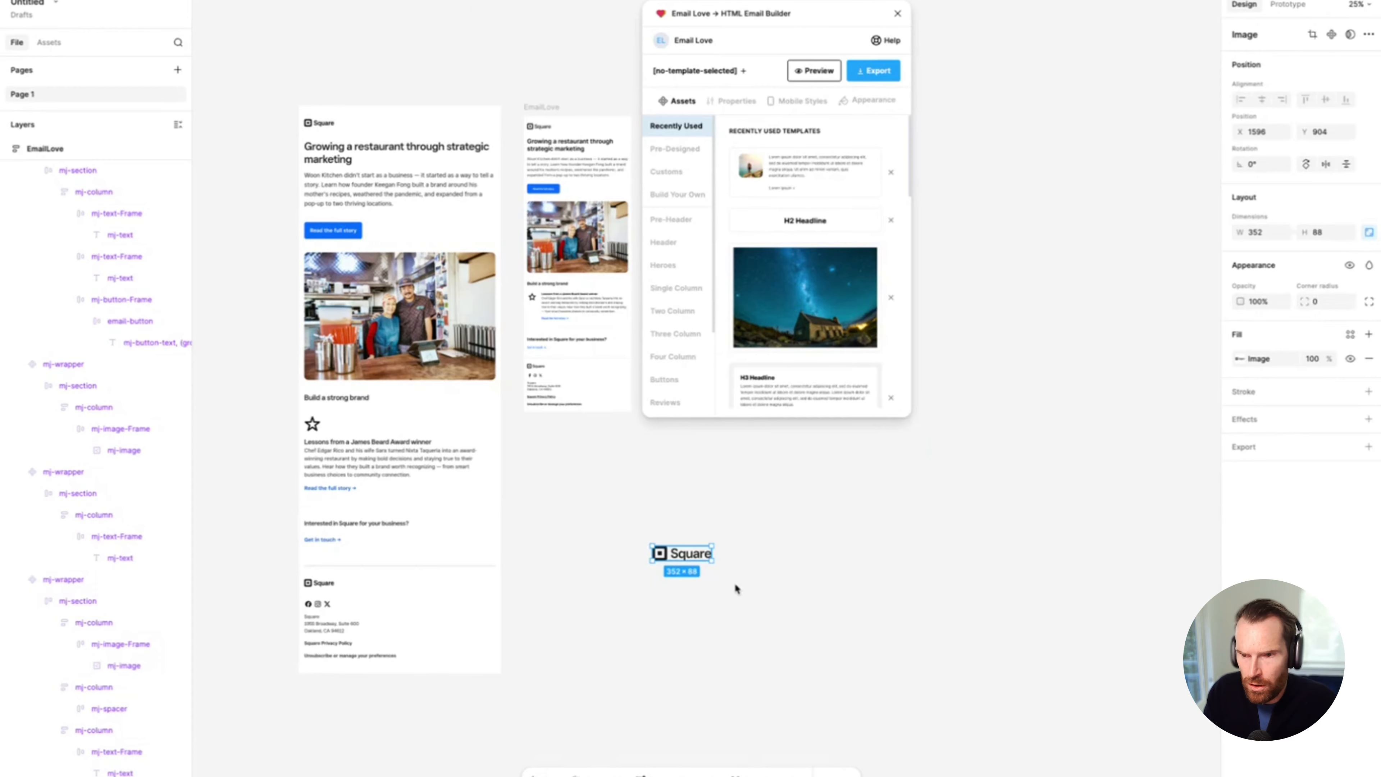
scroll(735, 584, "up", 3, "ctrl")
scroll(737, 585, "down", 3)
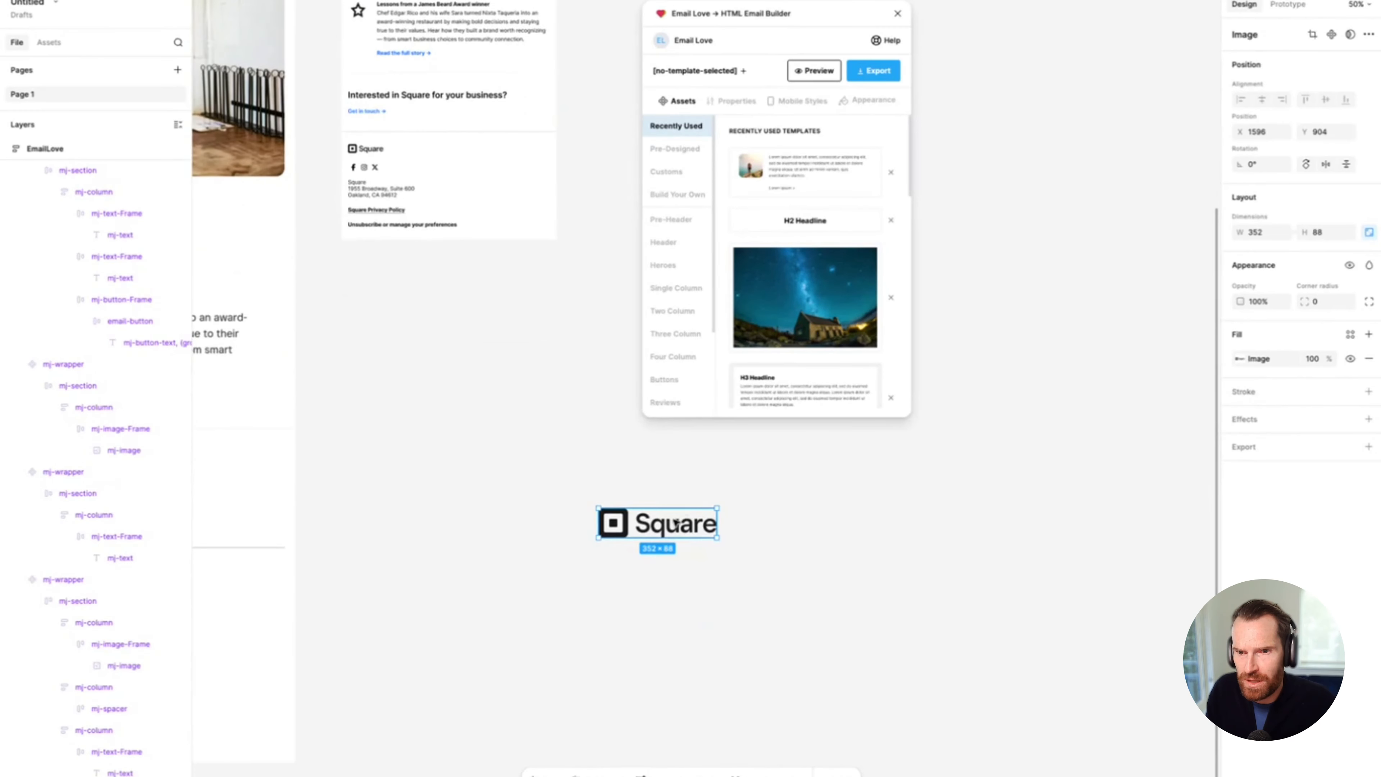
left_click_drag(676, 522, 519, 477)
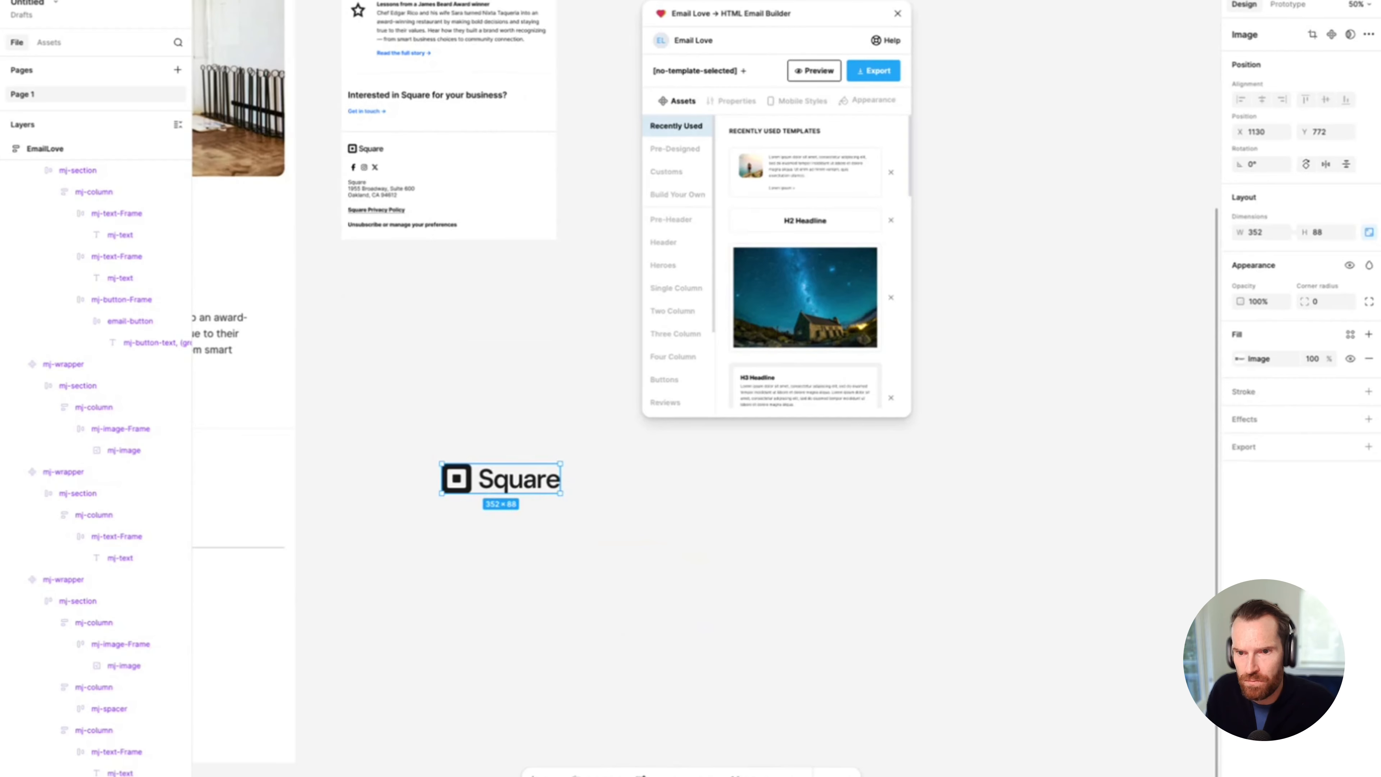
Step: Draw a rectangle about 478 × 180 over the logo, with an FFFFFF fill and a corner radius of 20
mouse_move(427, 448)
left_mouse_down()
mouse_move(503, 494)
mouse_move(586, 507)
left_mouse_up()
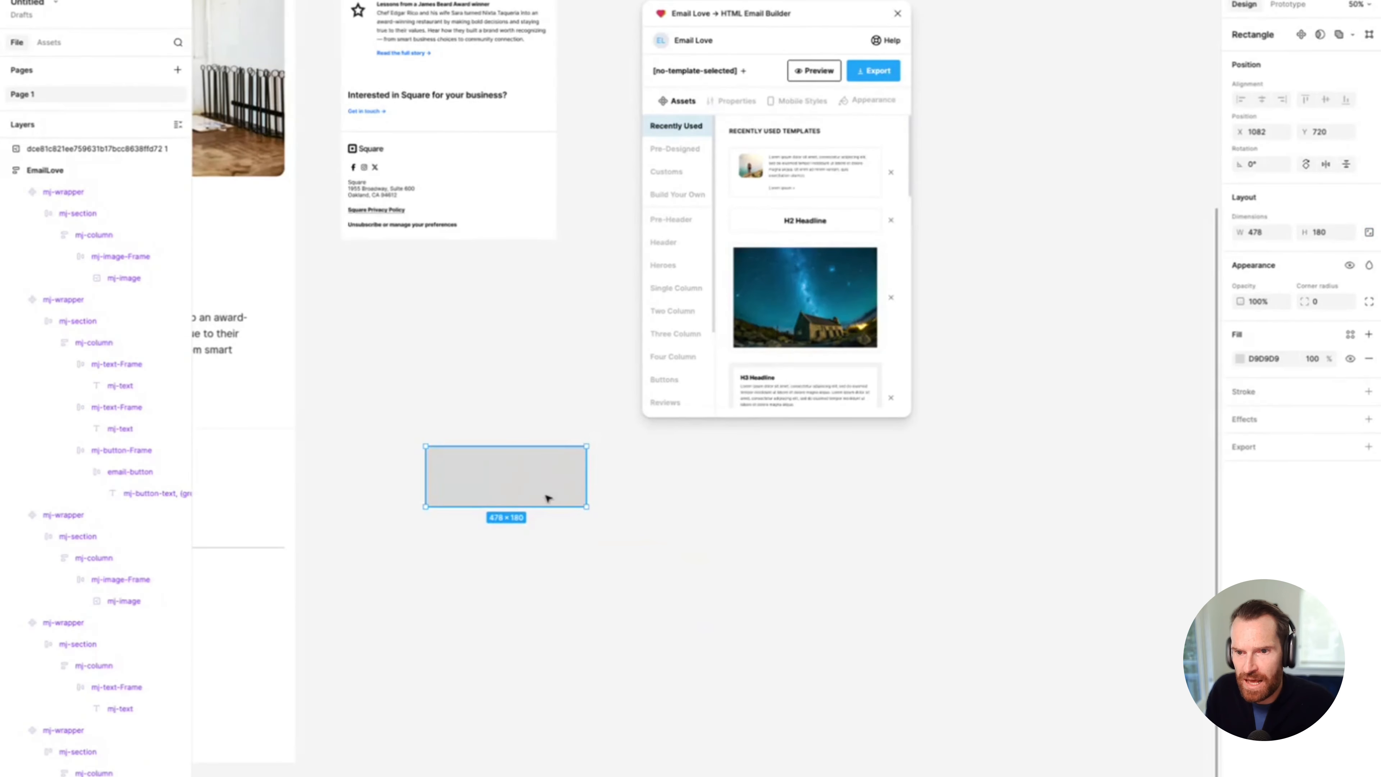
left_click(1241, 359)
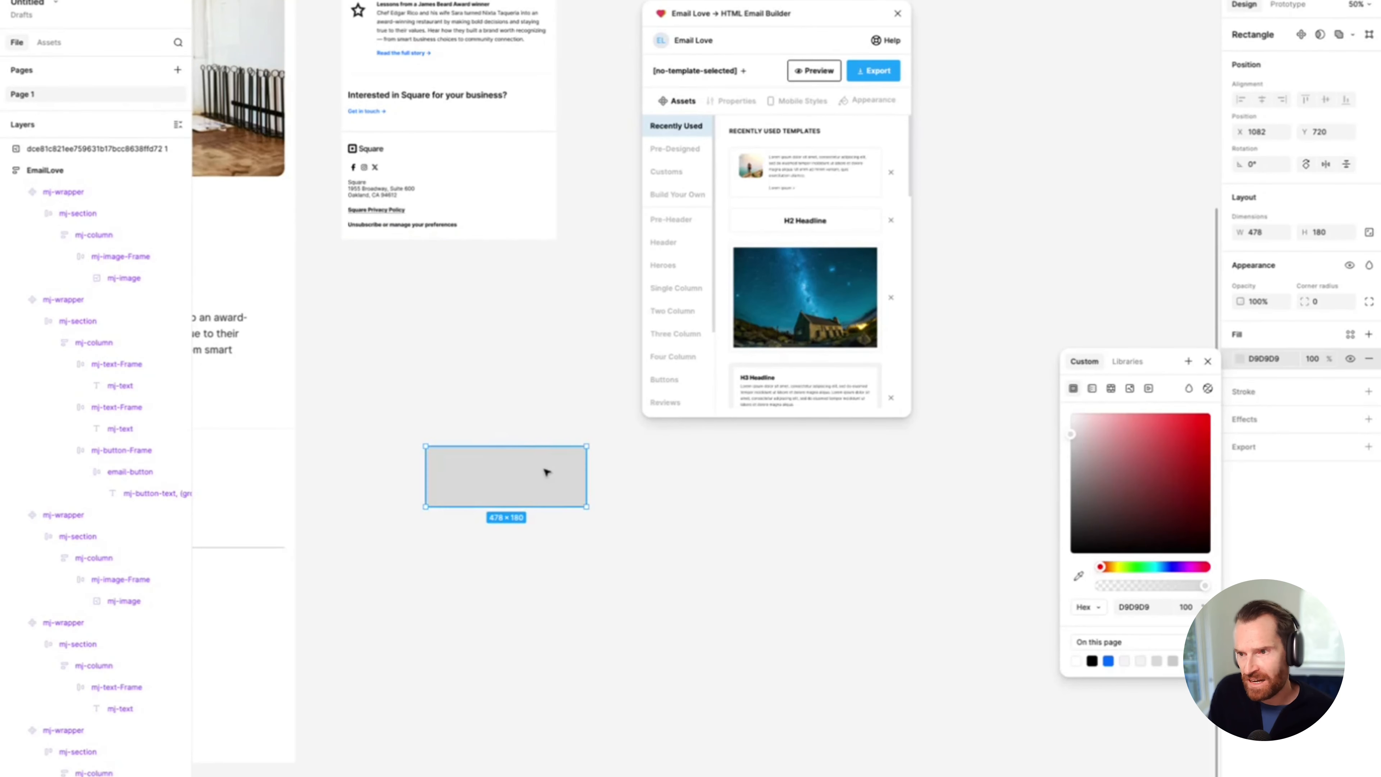
left_click_drag(1128, 495, 1033, 387)
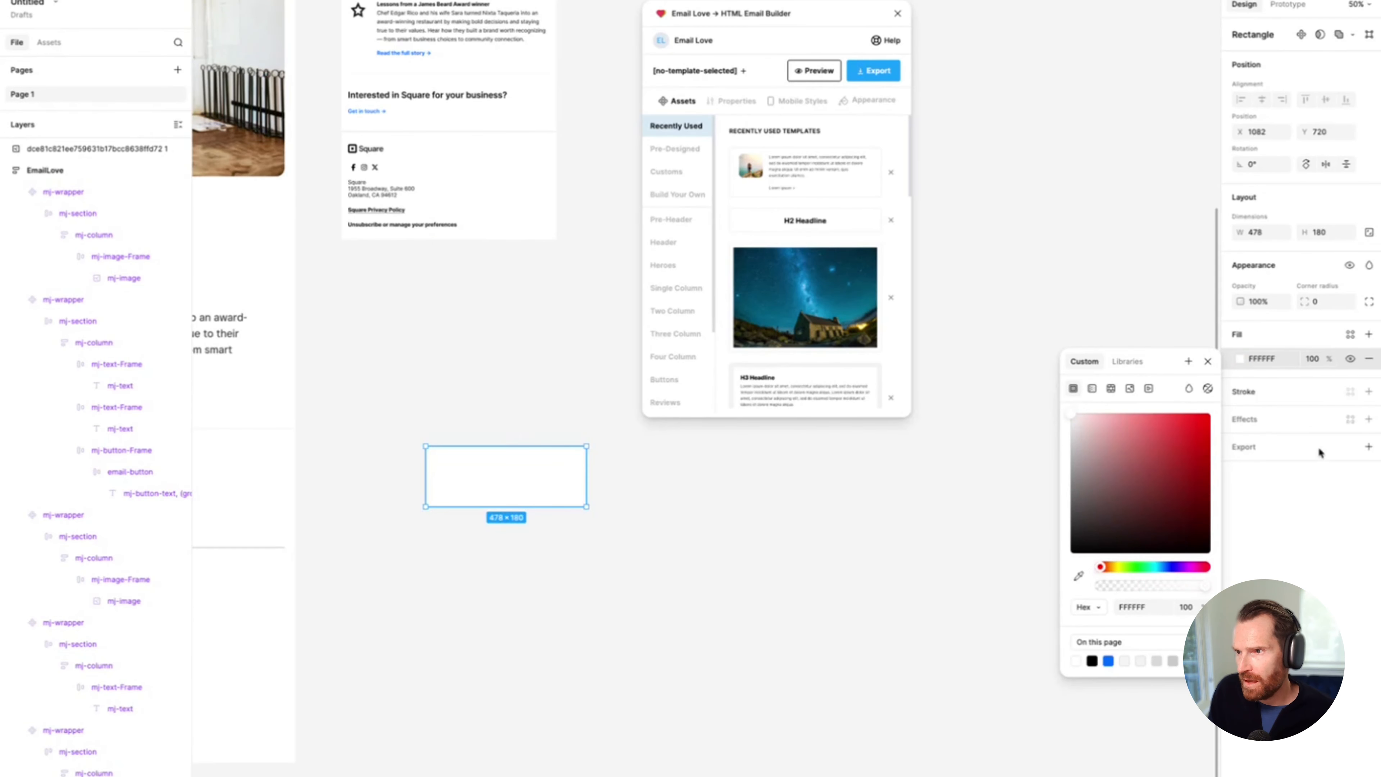
left_click(1322, 484)
left_click(1330, 303)
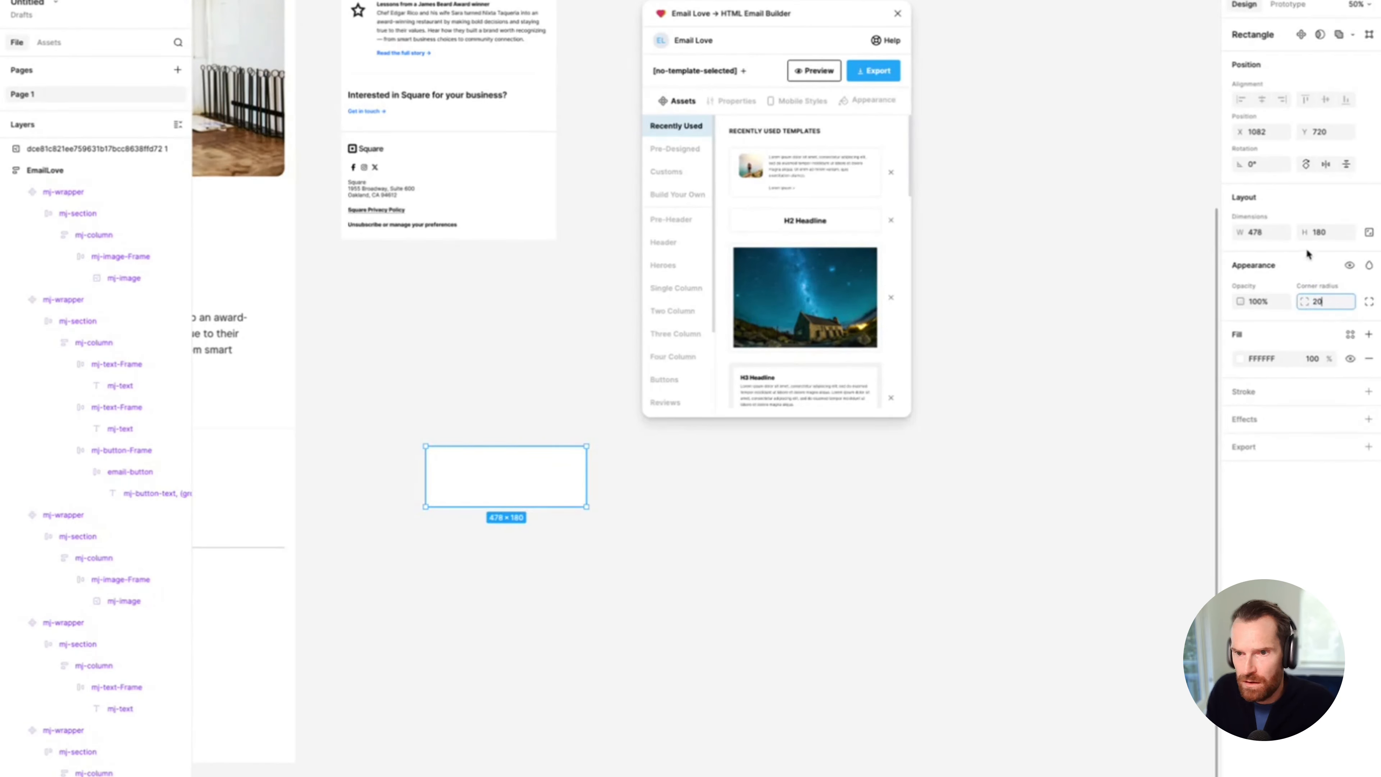
left_click(631, 493)
Step: Send the white rounded rectangle to the back so it sits behind the Square logo
right_click(533, 480)
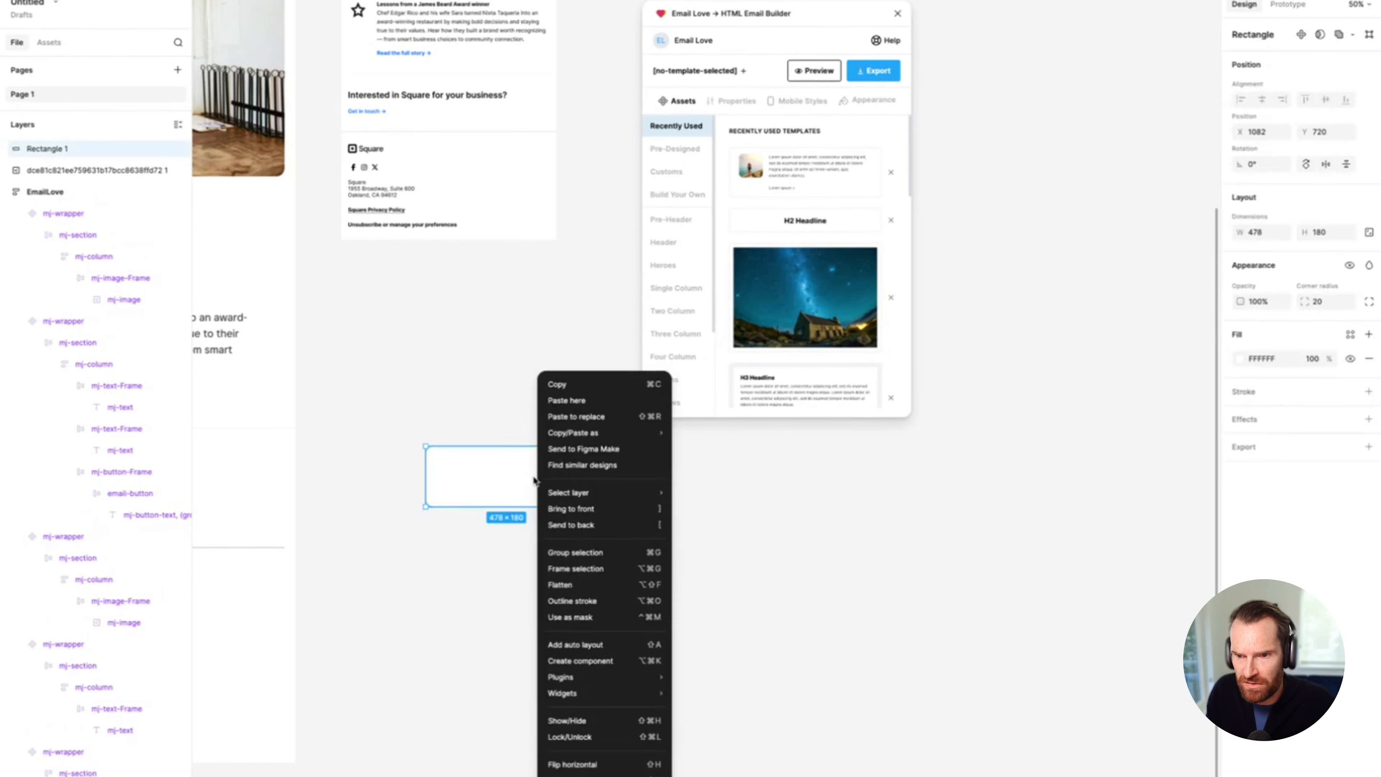
left_click(600, 526)
left_click(548, 549)
Step: Shrink the white rectangle to about 394 × 124 and position the logo with even margins inside it
key("shift+0")
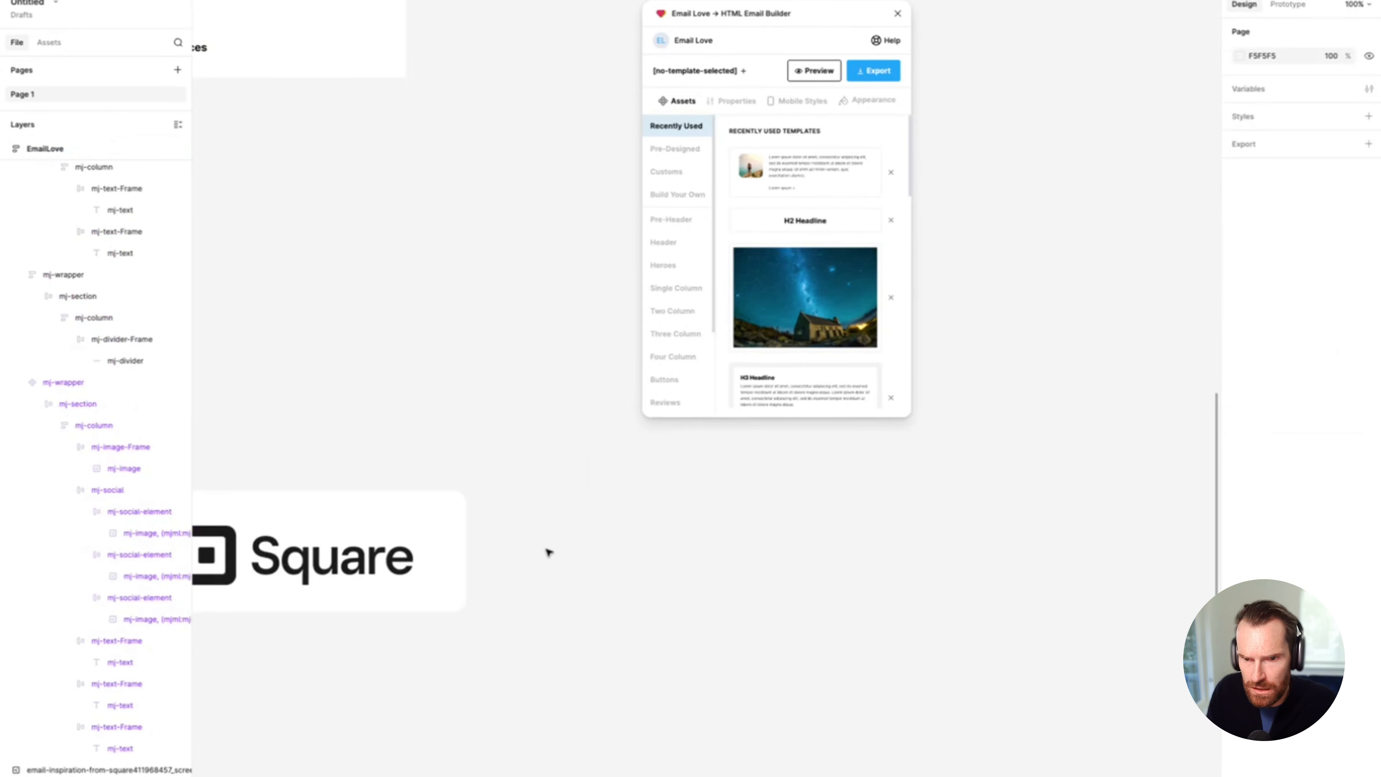
scroll(548, 552, "left", 2)
left_click_drag(408, 563, 390, 558)
left_click(382, 587)
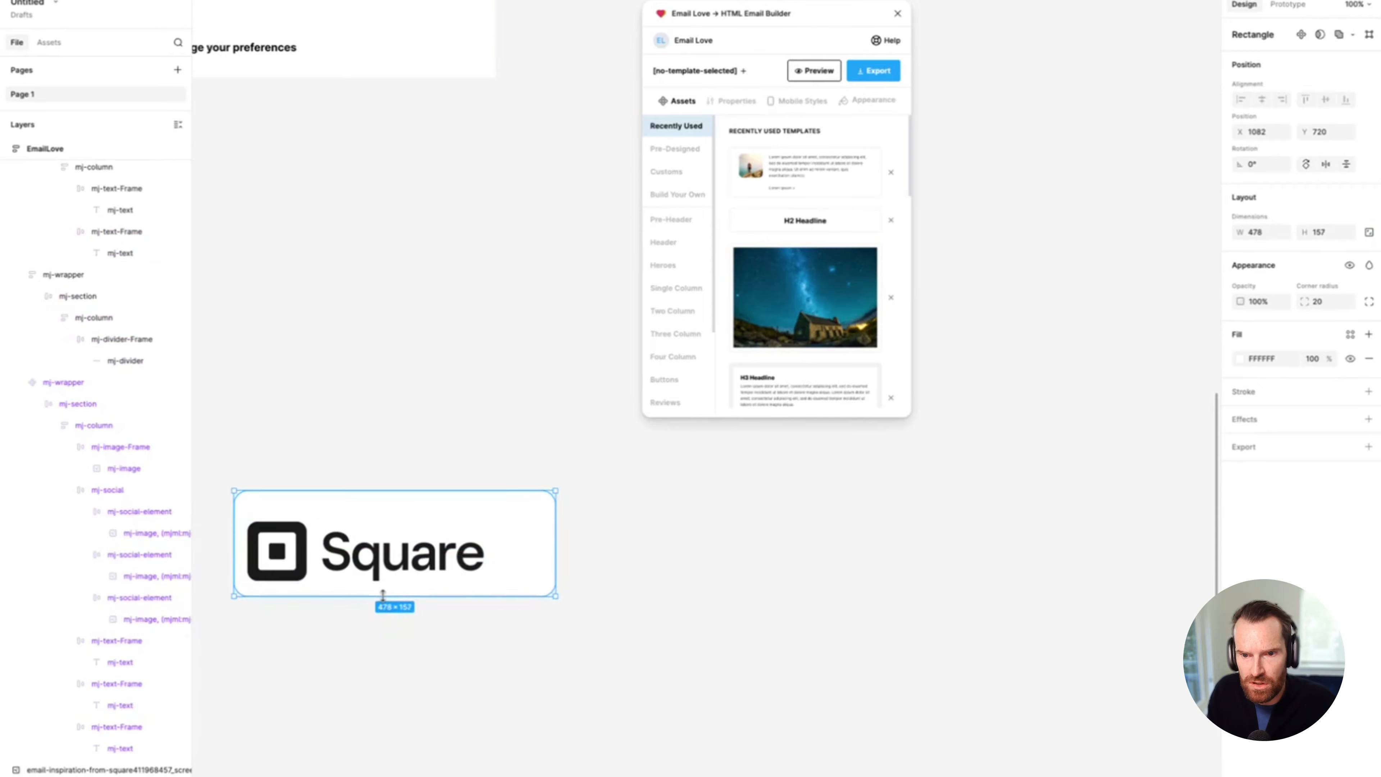
left_click_drag(382, 492, 381, 511)
left_click_drag(556, 565, 499, 565)
left_click(394, 554)
left_click_drag(394, 555, 392, 555)
left_click(410, 638)
scroll(416, 636, "down", 4)
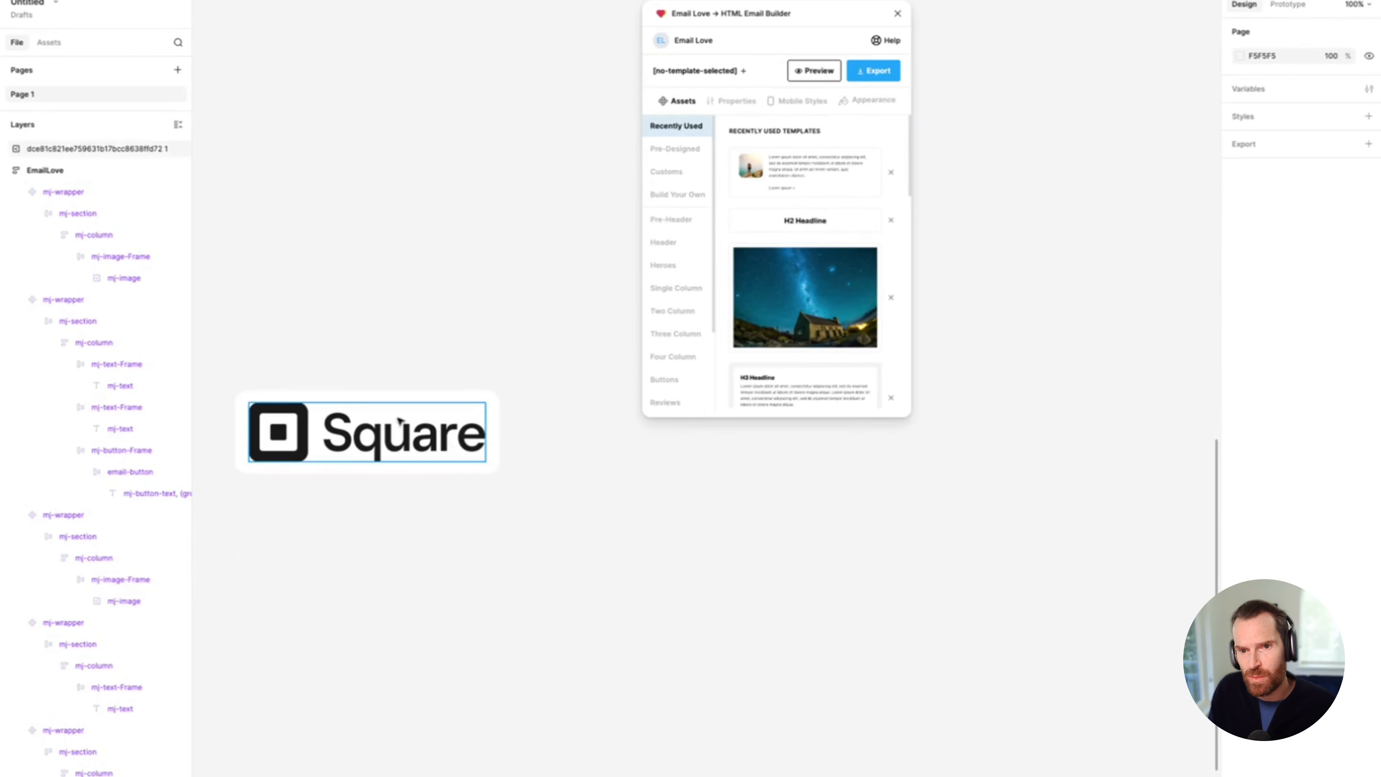
Step: Group the Square logo with its white rectangle and export the group to the Desktop as Group 1.png
left_click_drag(544, 491, 250, 384)
right_click(321, 422)
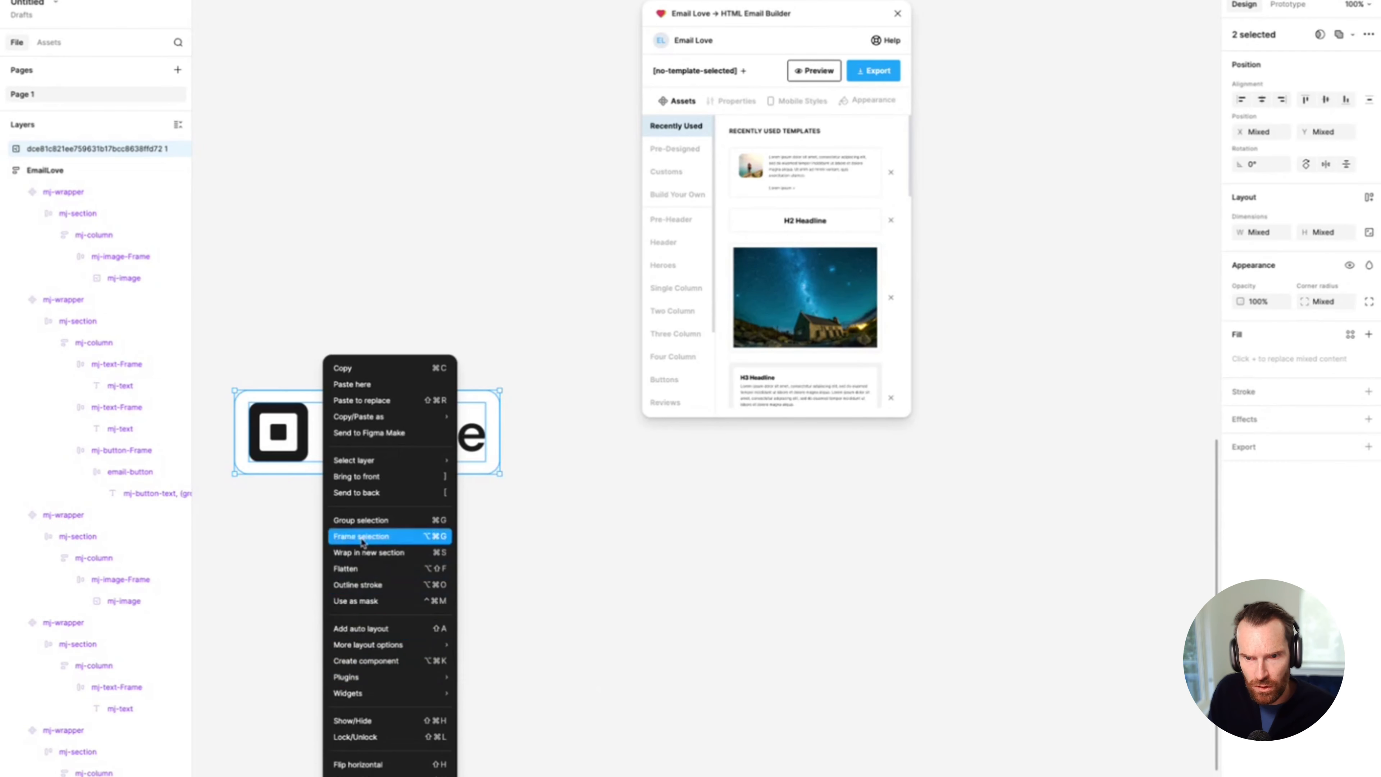
left_click(363, 520)
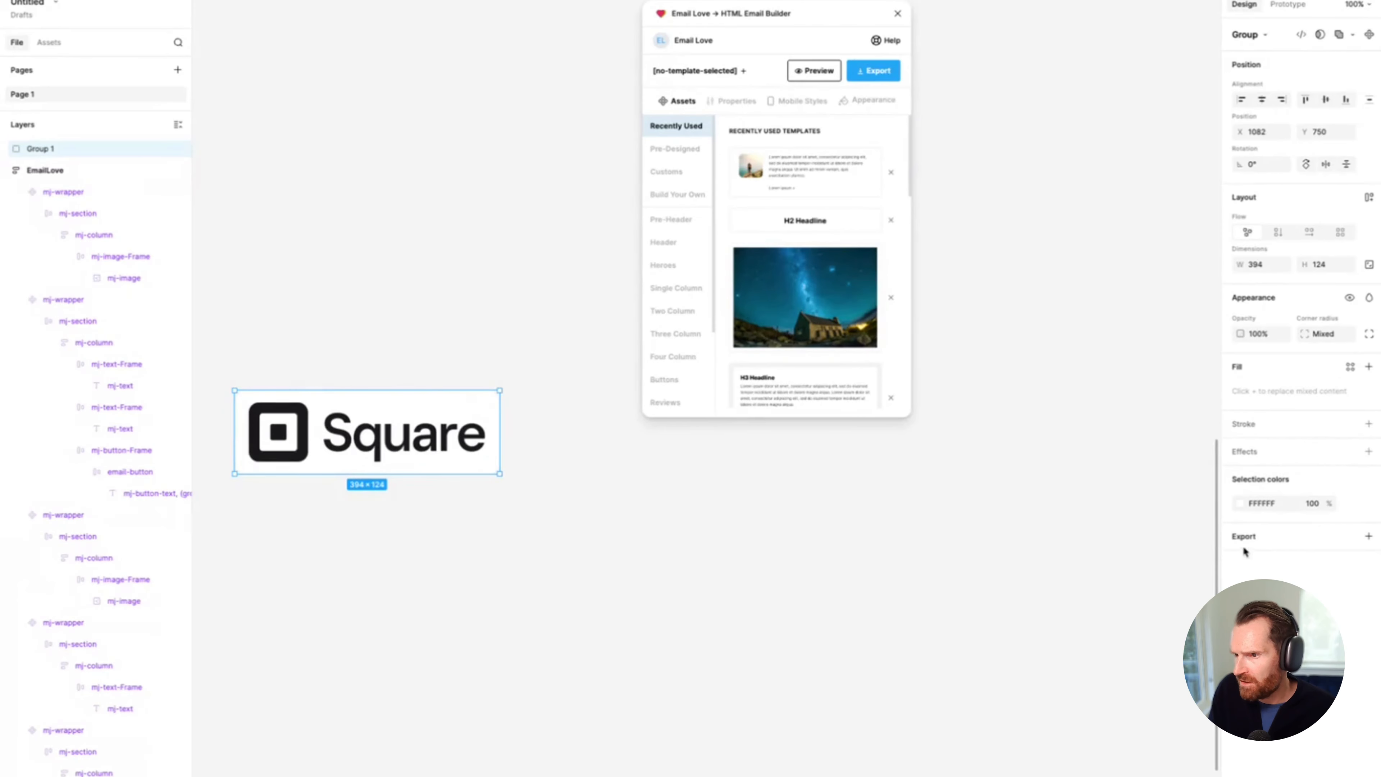
left_click(1369, 536)
left_click(1303, 603)
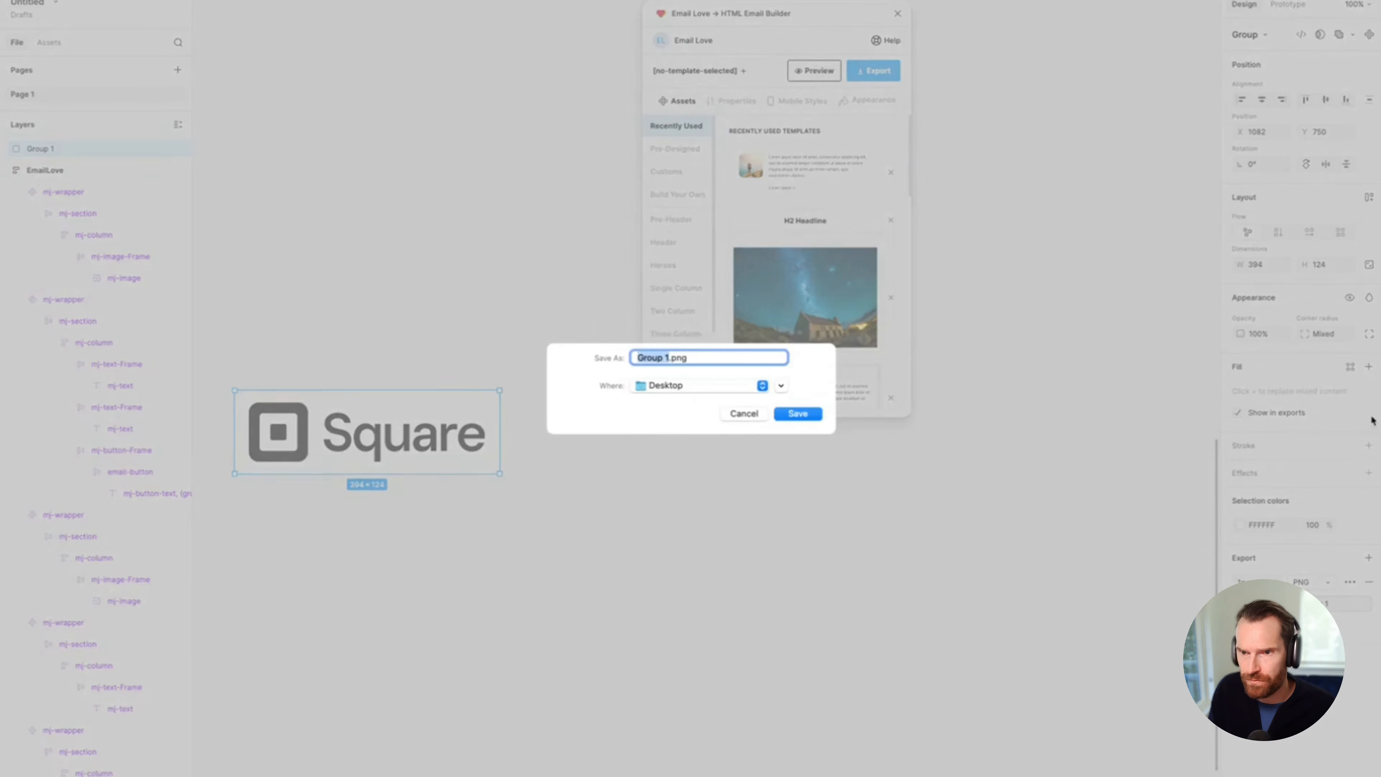
left_click(800, 415)
scroll(410, 364, "up", 15)
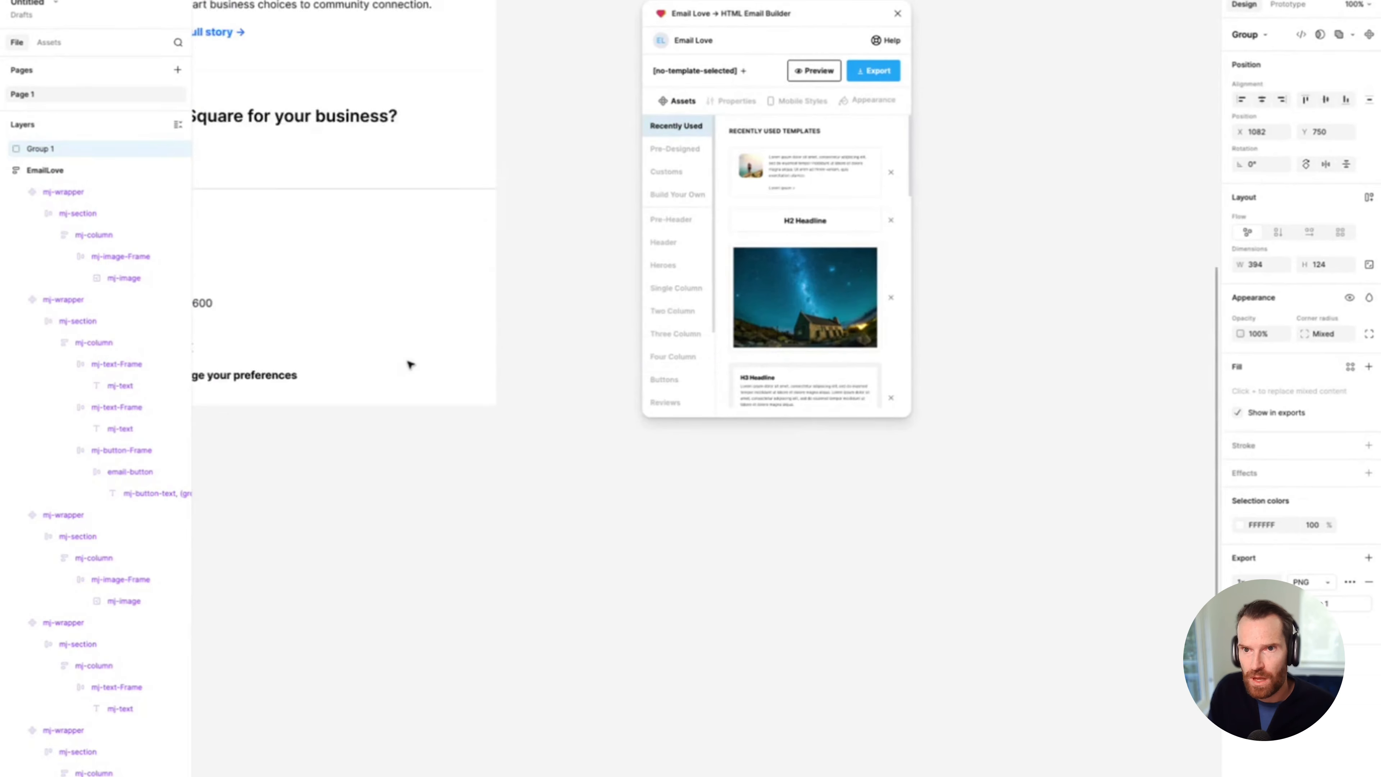
Step: Replace the header logo's image fill with Group 1.png from the Desktop
scroll(441, 362, "up", 2)
scroll(442, 362, "left", 3)
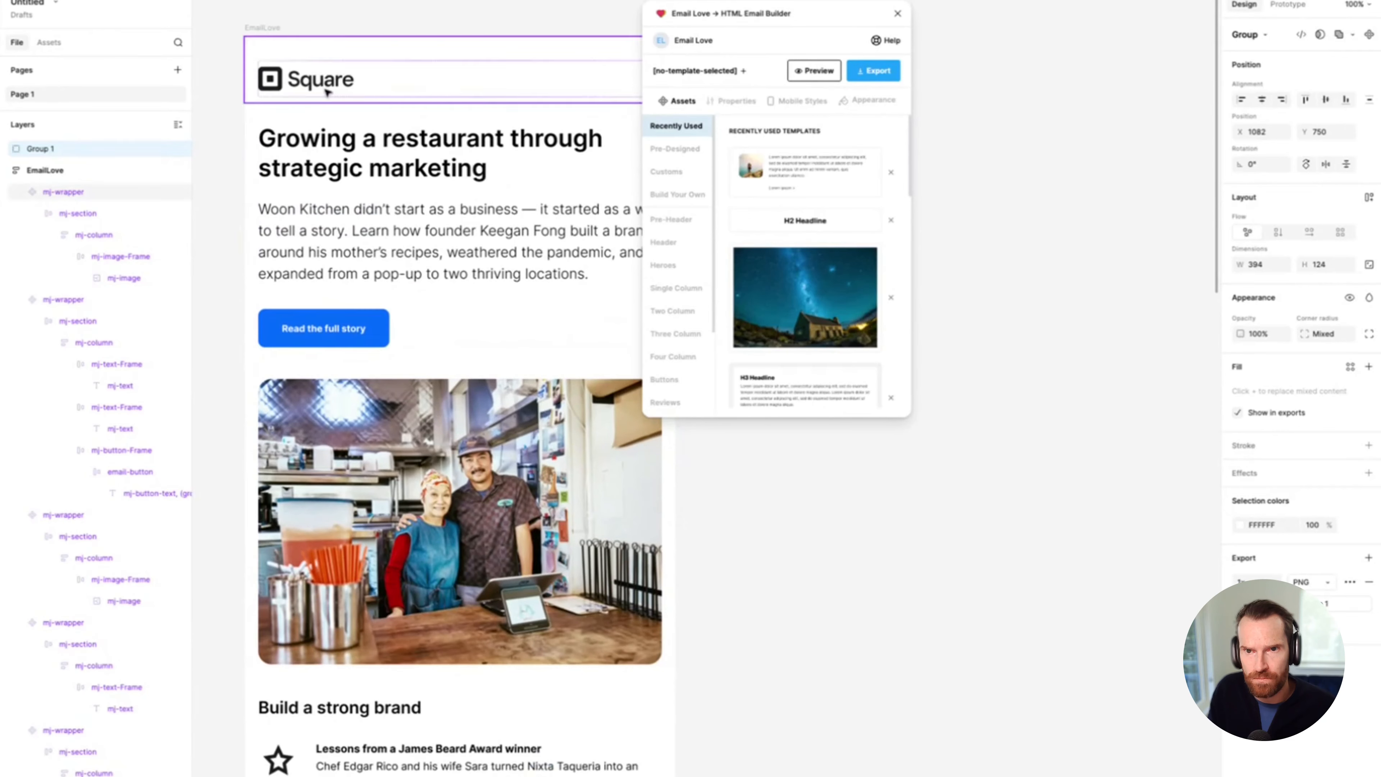
left_click(323, 89)
double_click(319, 83)
double_click(319, 83)
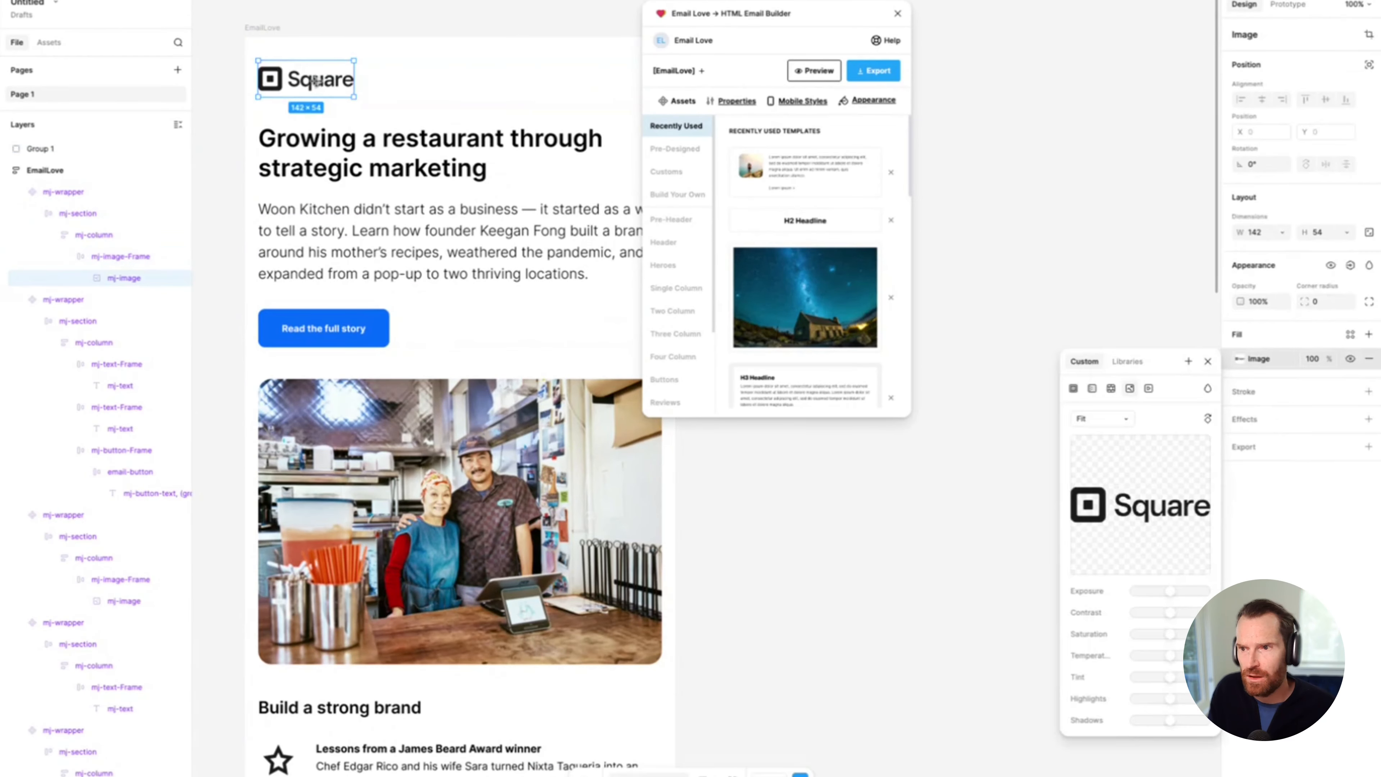
left_click(1129, 496)
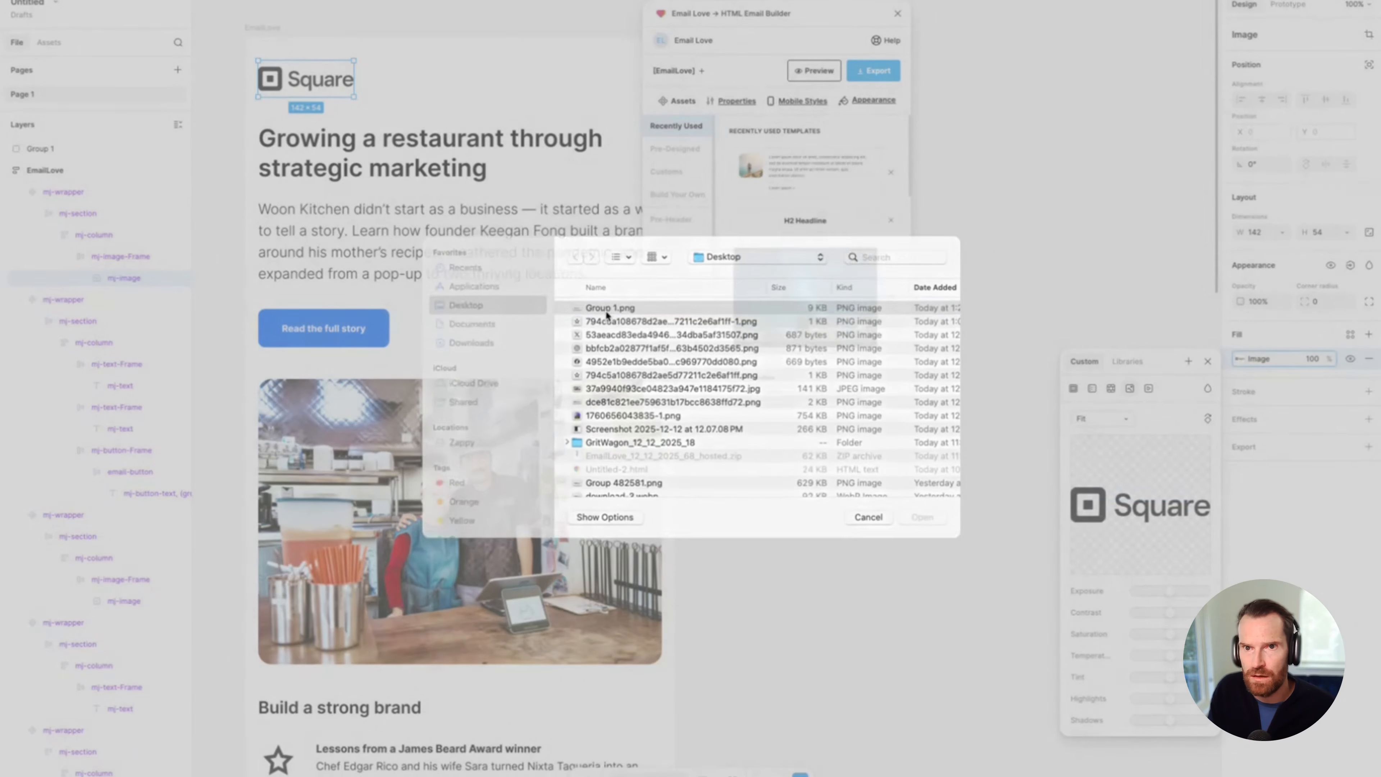
double_click(606, 313)
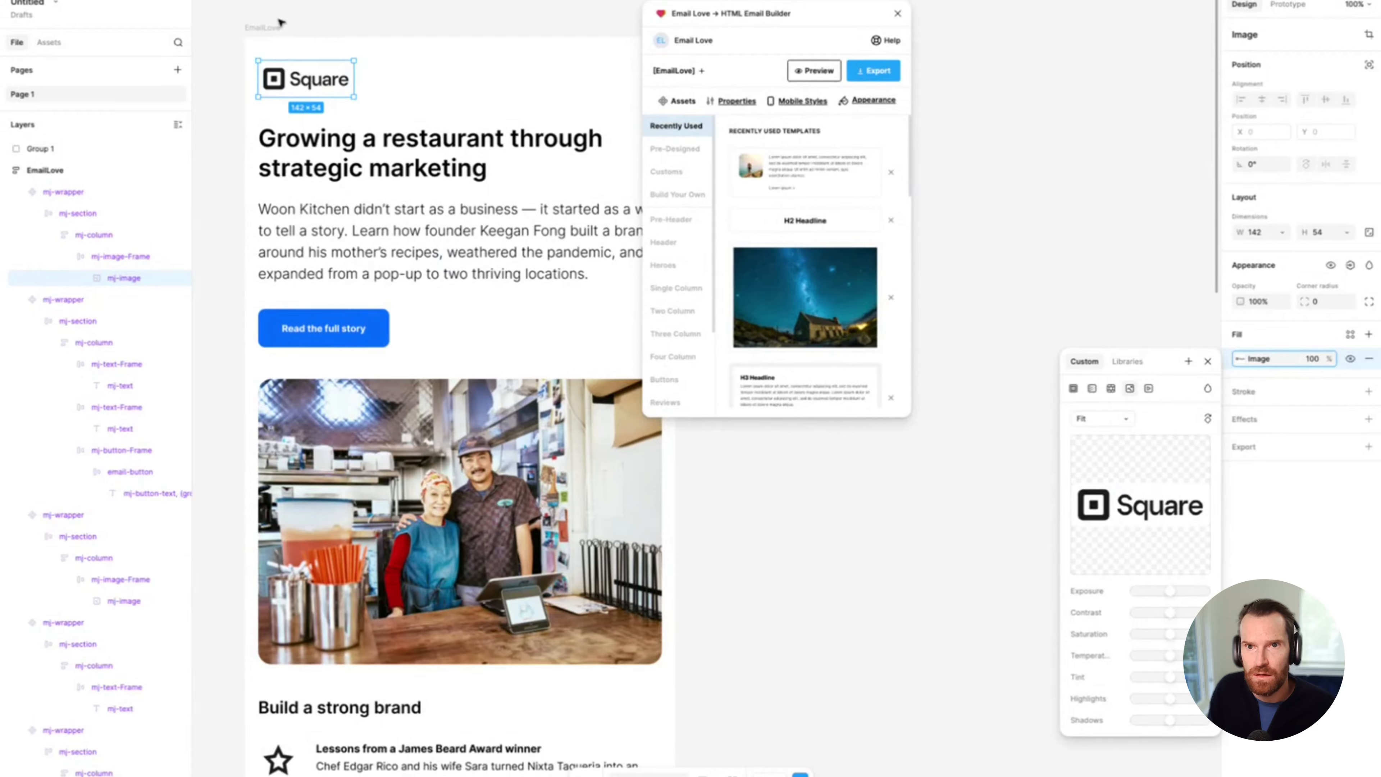
left_click(265, 7)
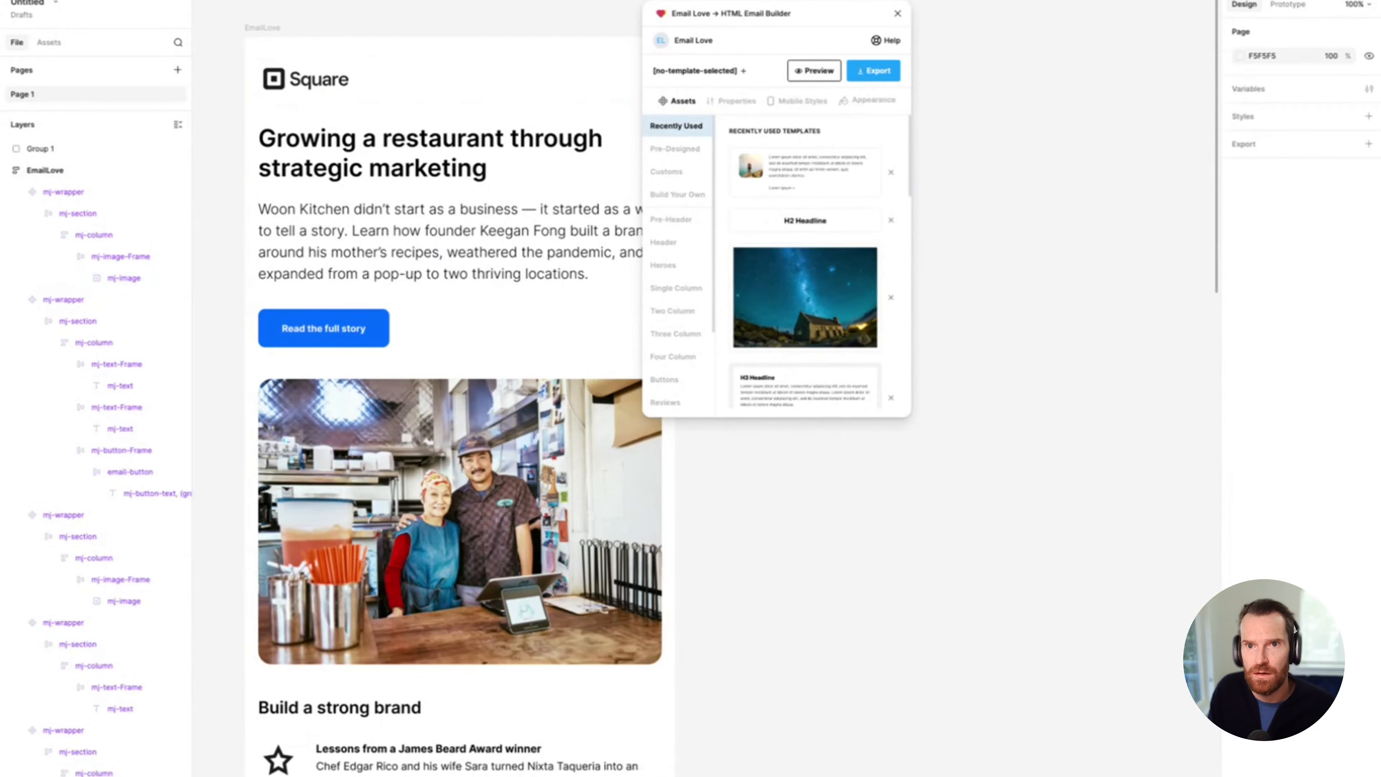
Step: Select the image layer inside the header logo's image frame and widen it slightly
left_click(269, 26)
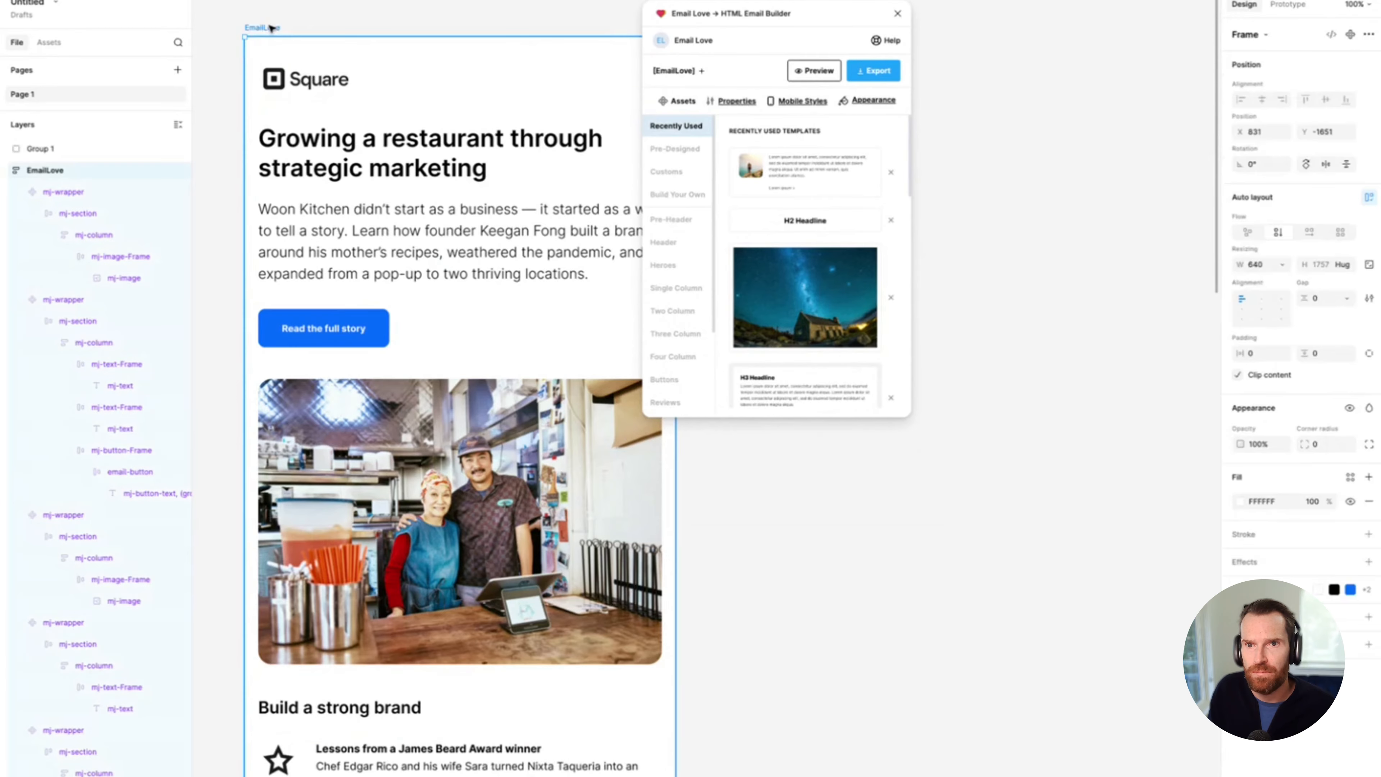
double_click(347, 83)
double_click(348, 82)
double_click(347, 83)
double_click(347, 83)
double_click(347, 83)
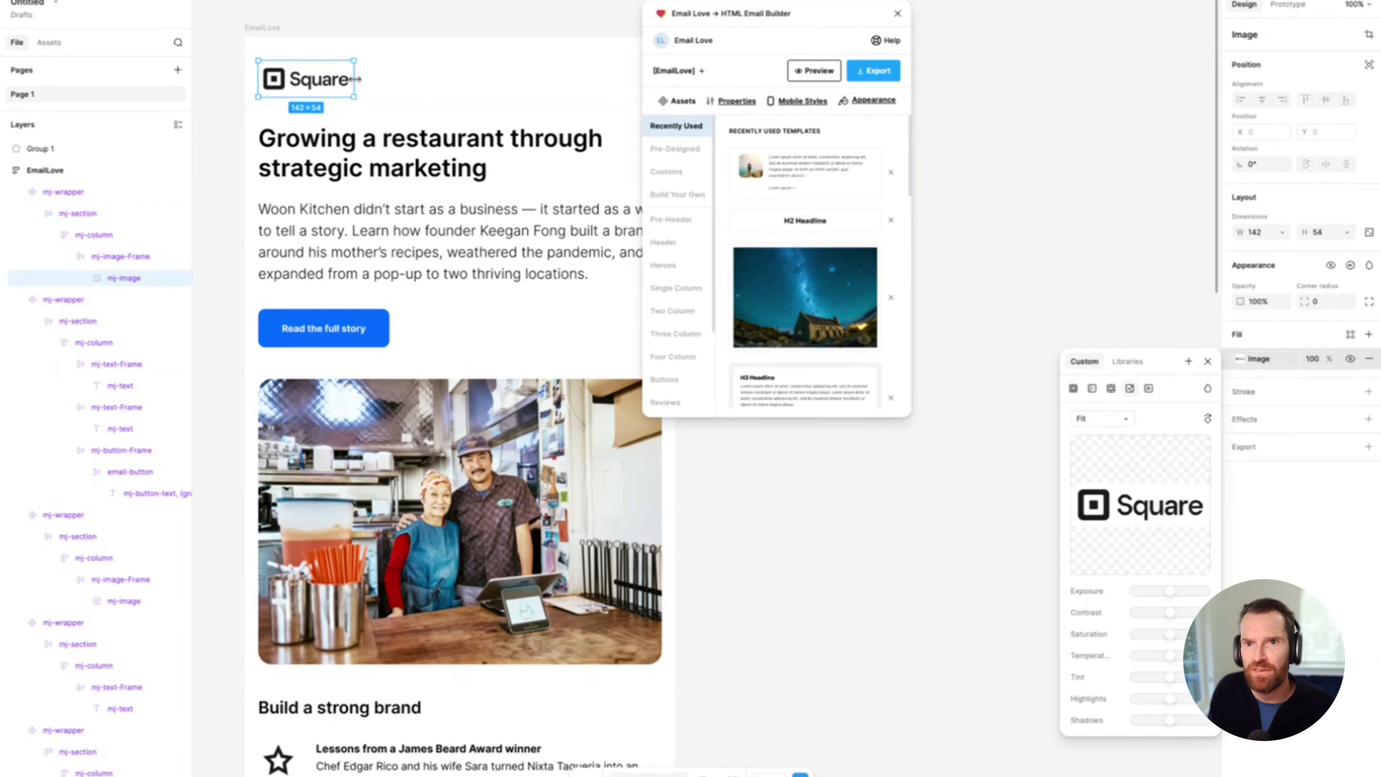
left_click_drag(356, 78, 360, 79)
left_click(385, 75)
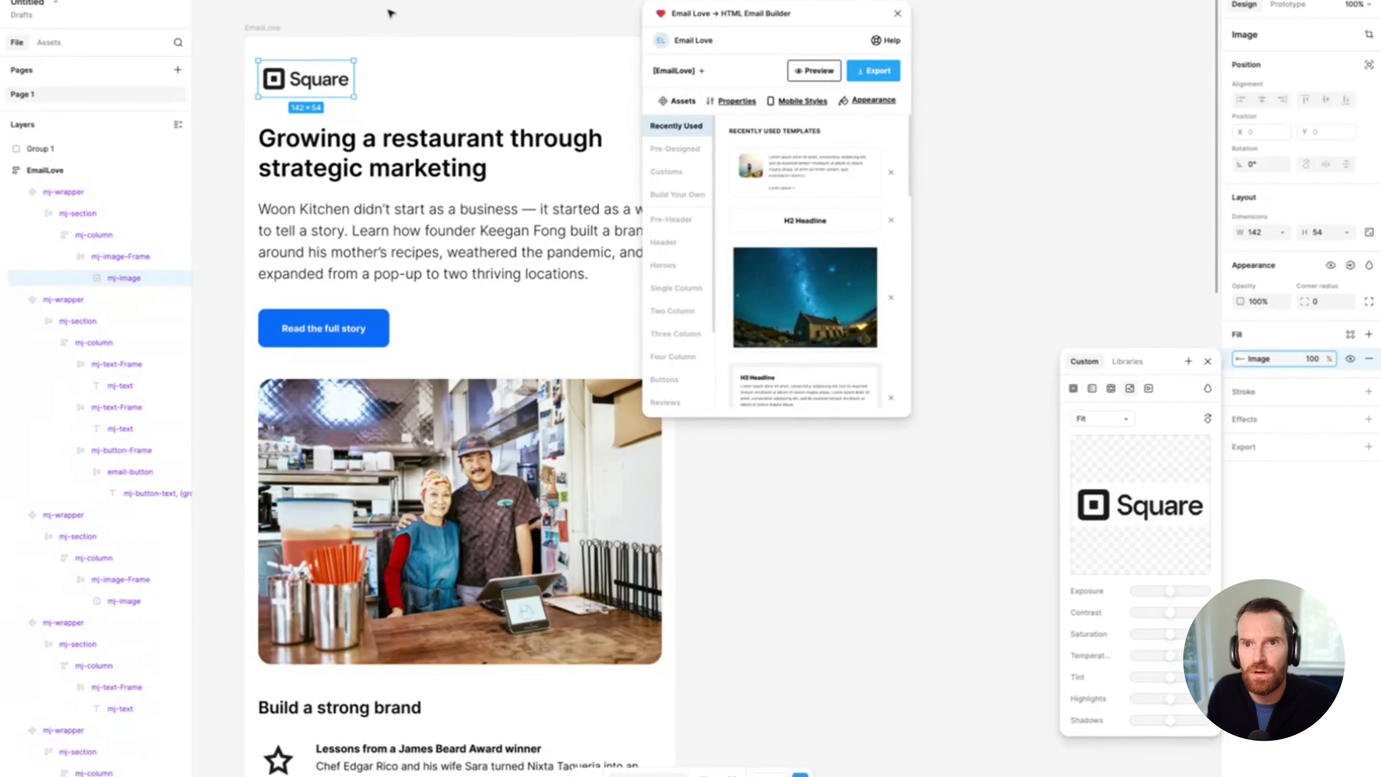
left_click(390, 13)
double_click(337, 79)
double_click(337, 79)
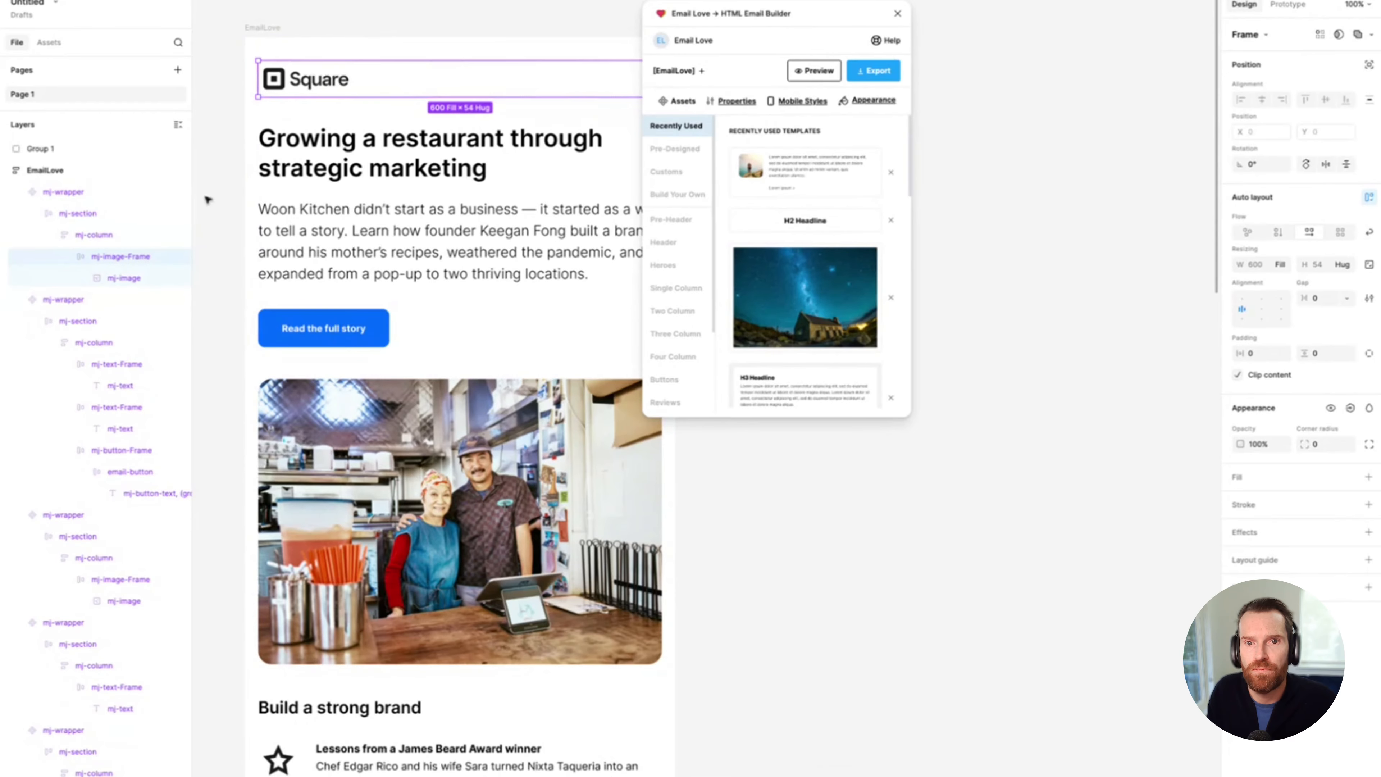
left_click(174, 278)
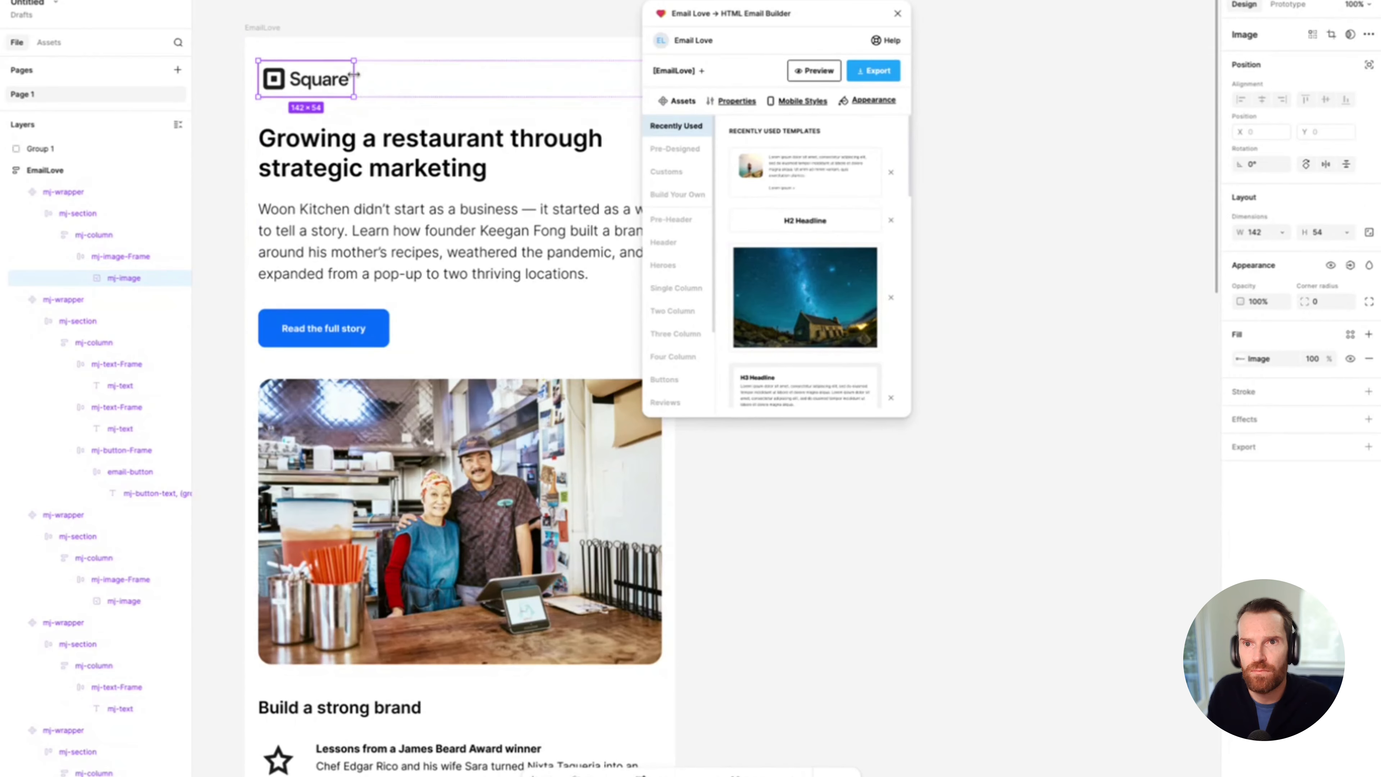
left_click_drag(354, 79, 363, 79)
Step: Preview the EmailLove frame in dark mode to check the header logo and button, and close the preview
left_click(281, 33)
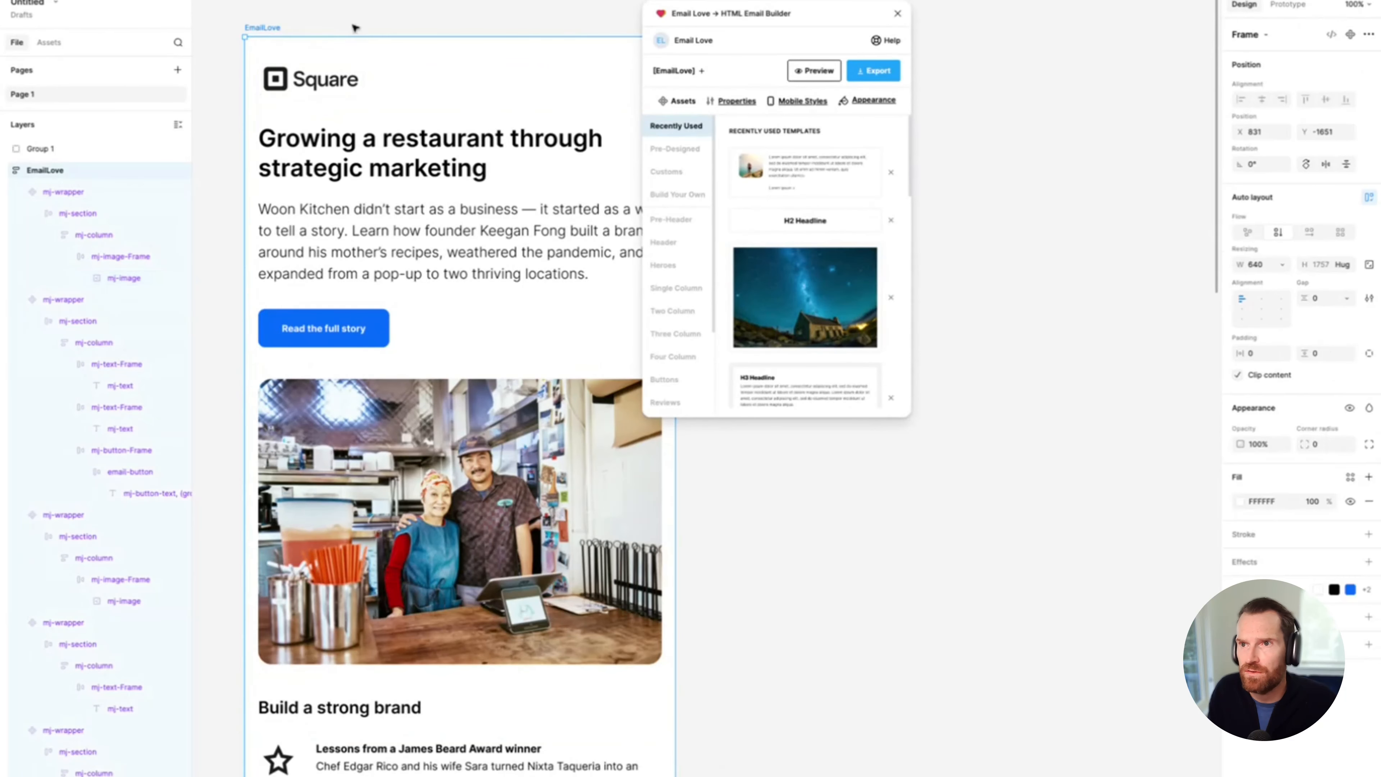
left_click(800, 72)
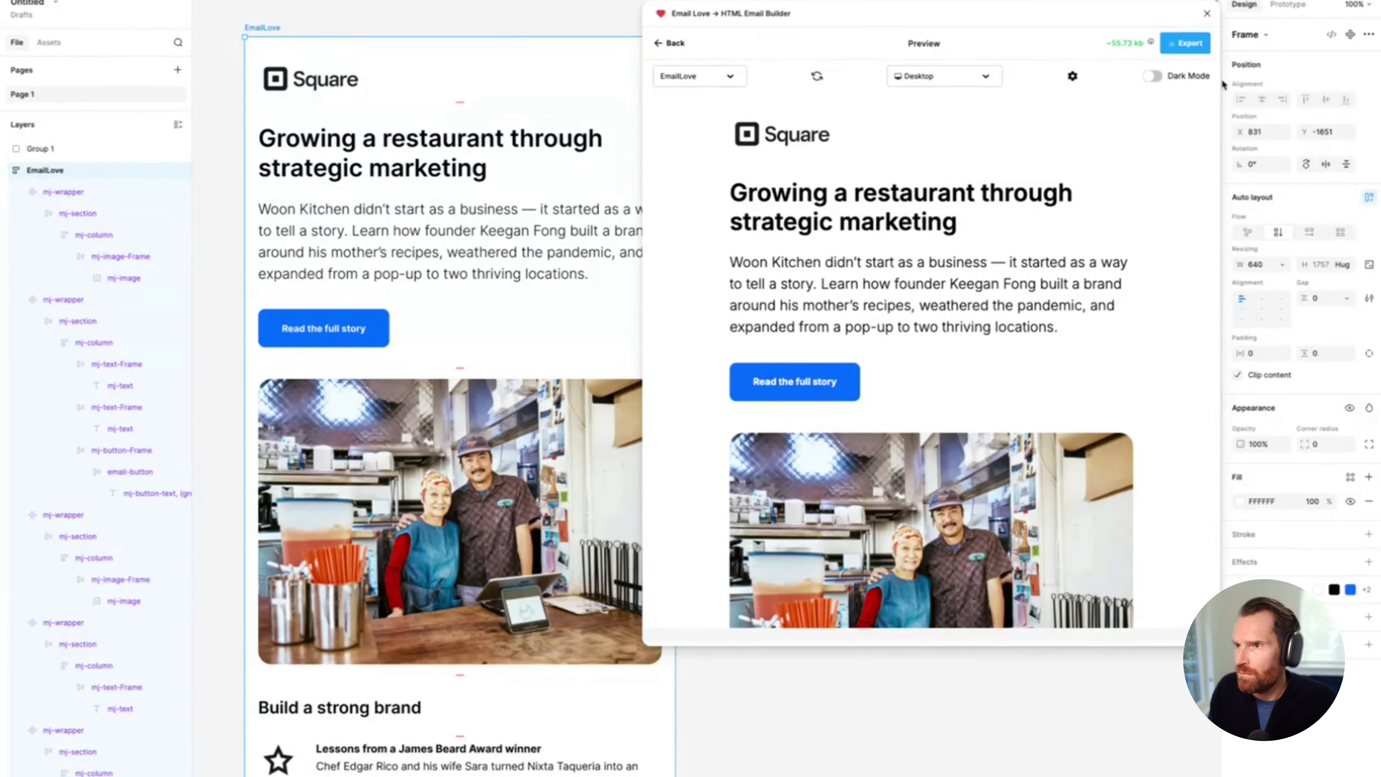
left_click(1153, 77)
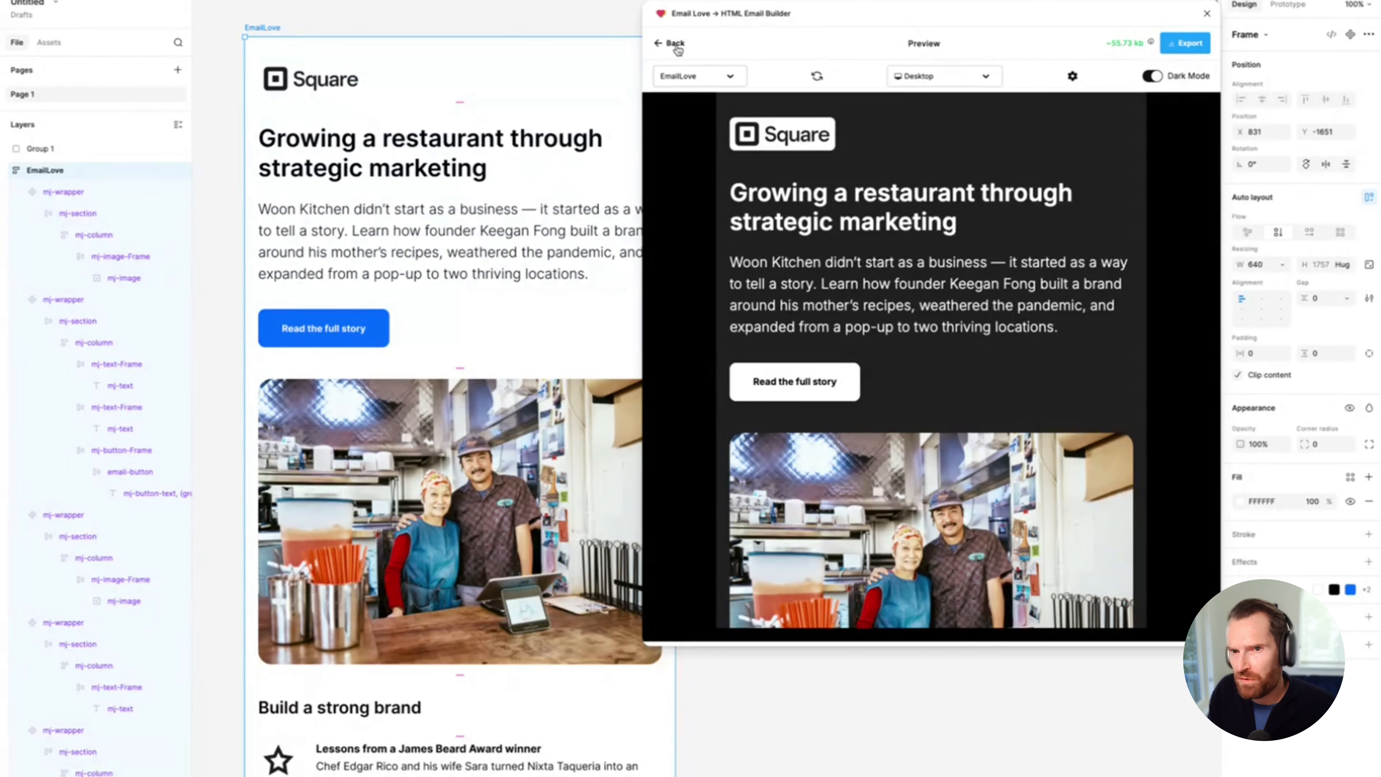
left_click(673, 43)
Step: Set the EmailLove frame's dark theme button color to #016aff and its button text color to #ffffff
left_click(468, 260)
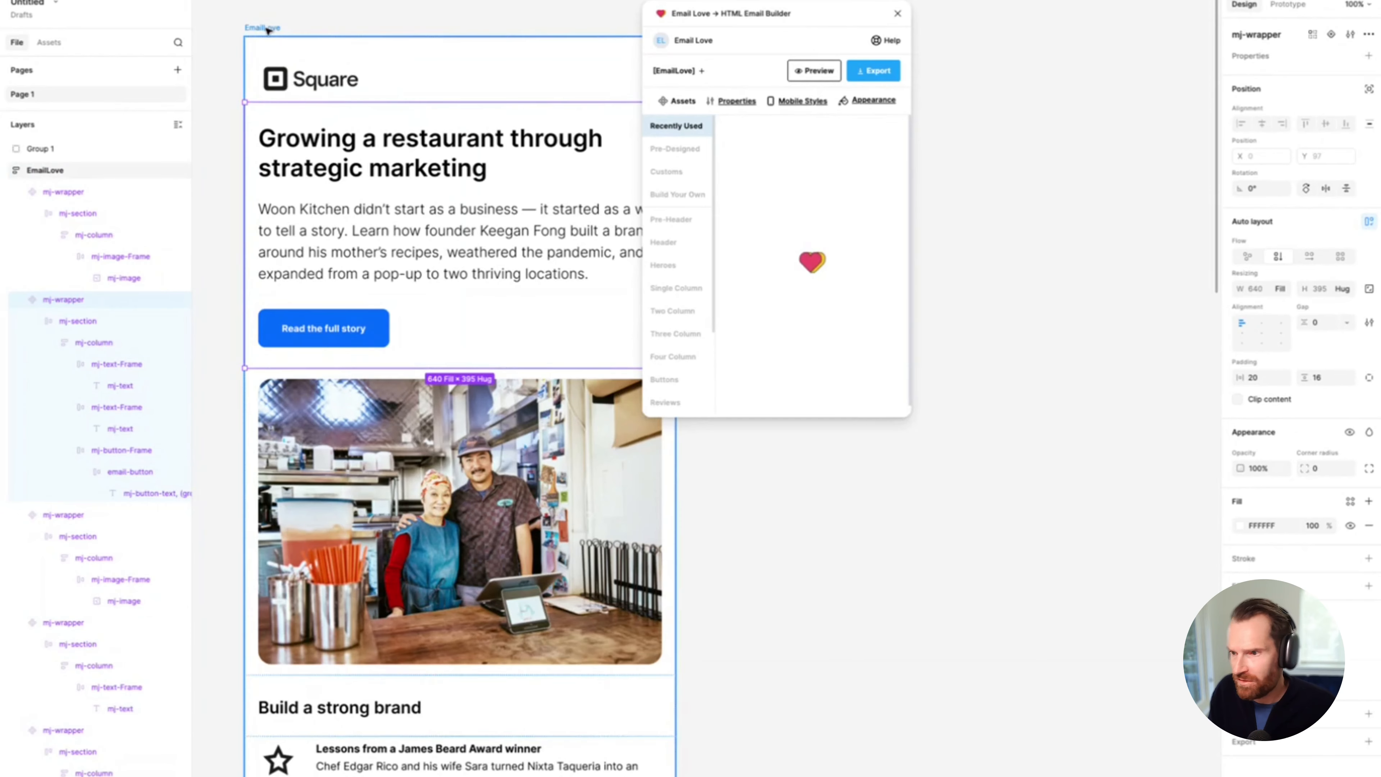
left_click(275, 26)
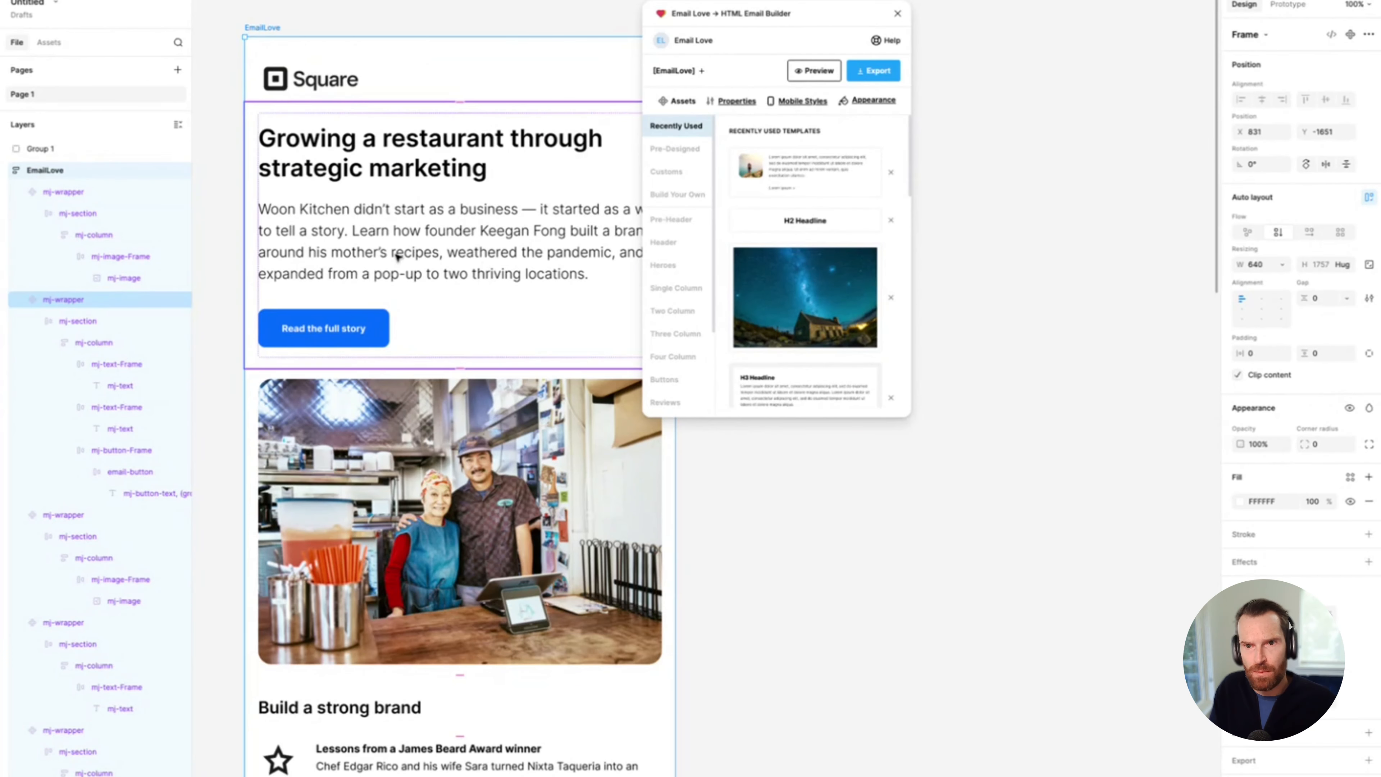
left_click(875, 102)
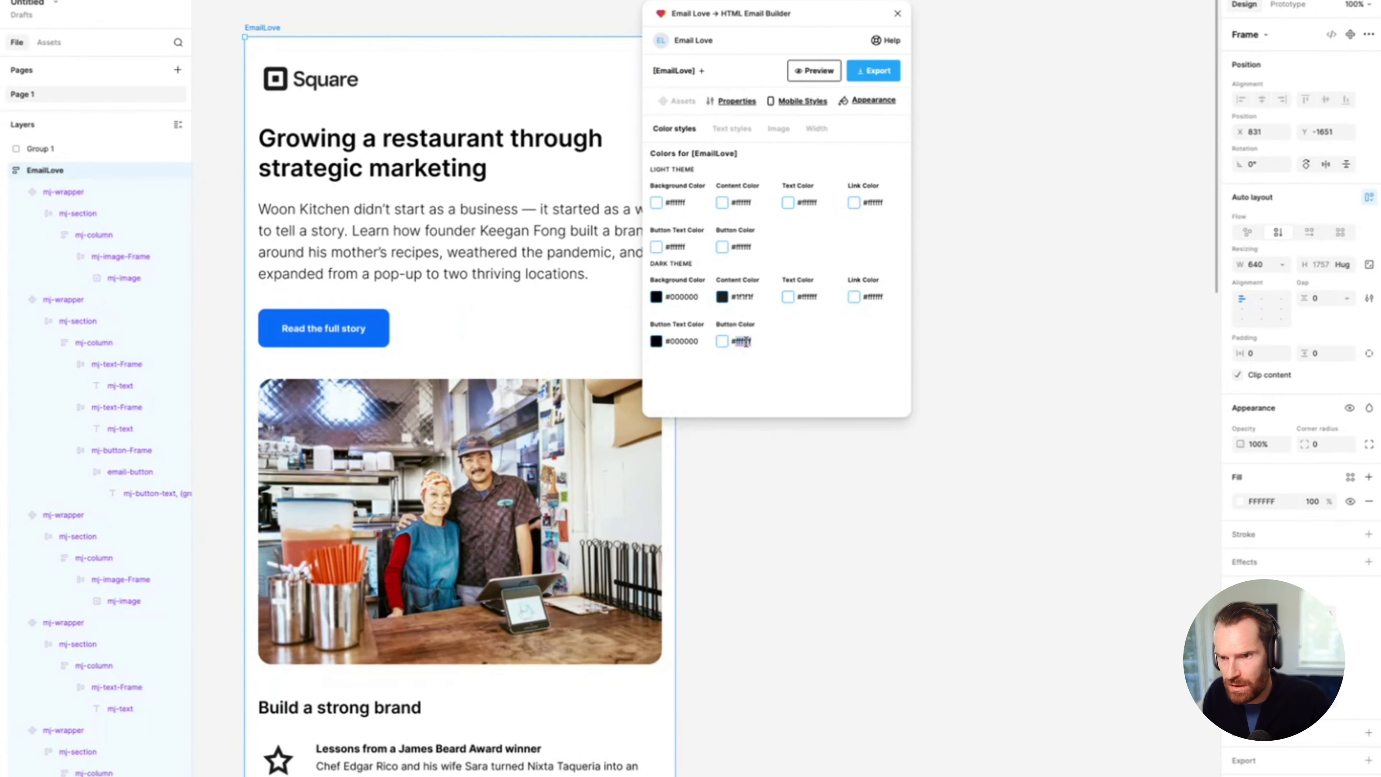
type("016aff")
left_click(657, 342)
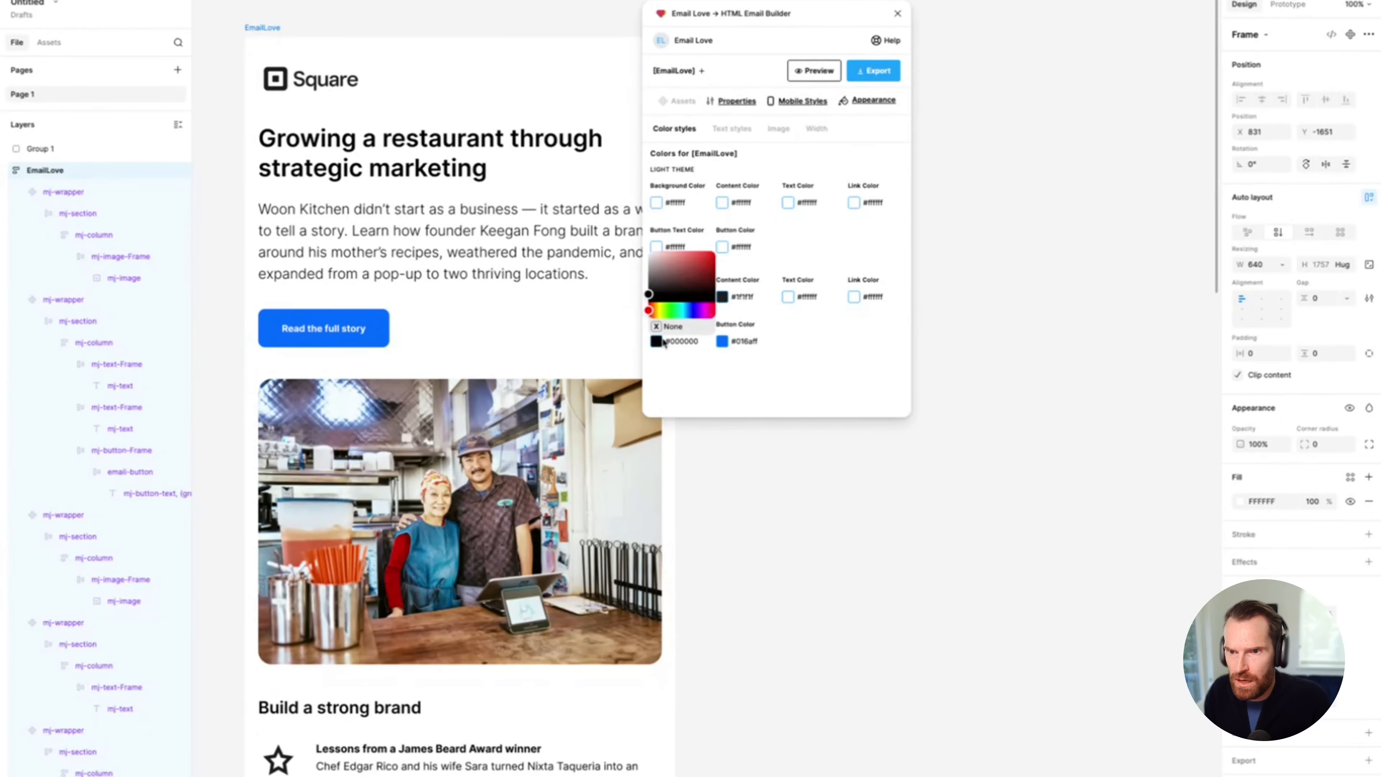
left_click_drag(674, 297, 653, 264)
left_click(741, 396)
left_click(653, 264)
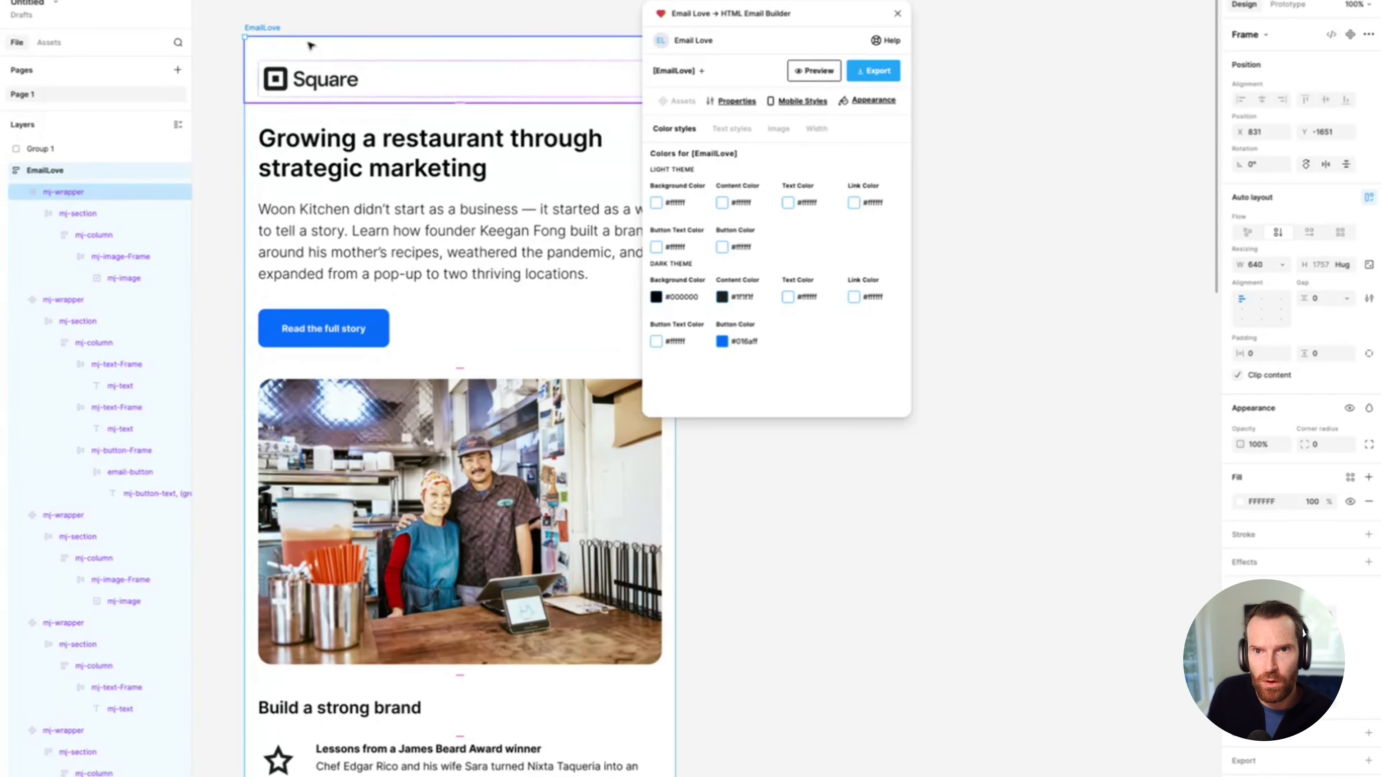
Step: Preview the email in dark mode again and check it from the recolored button down to the footer
left_click(810, 71)
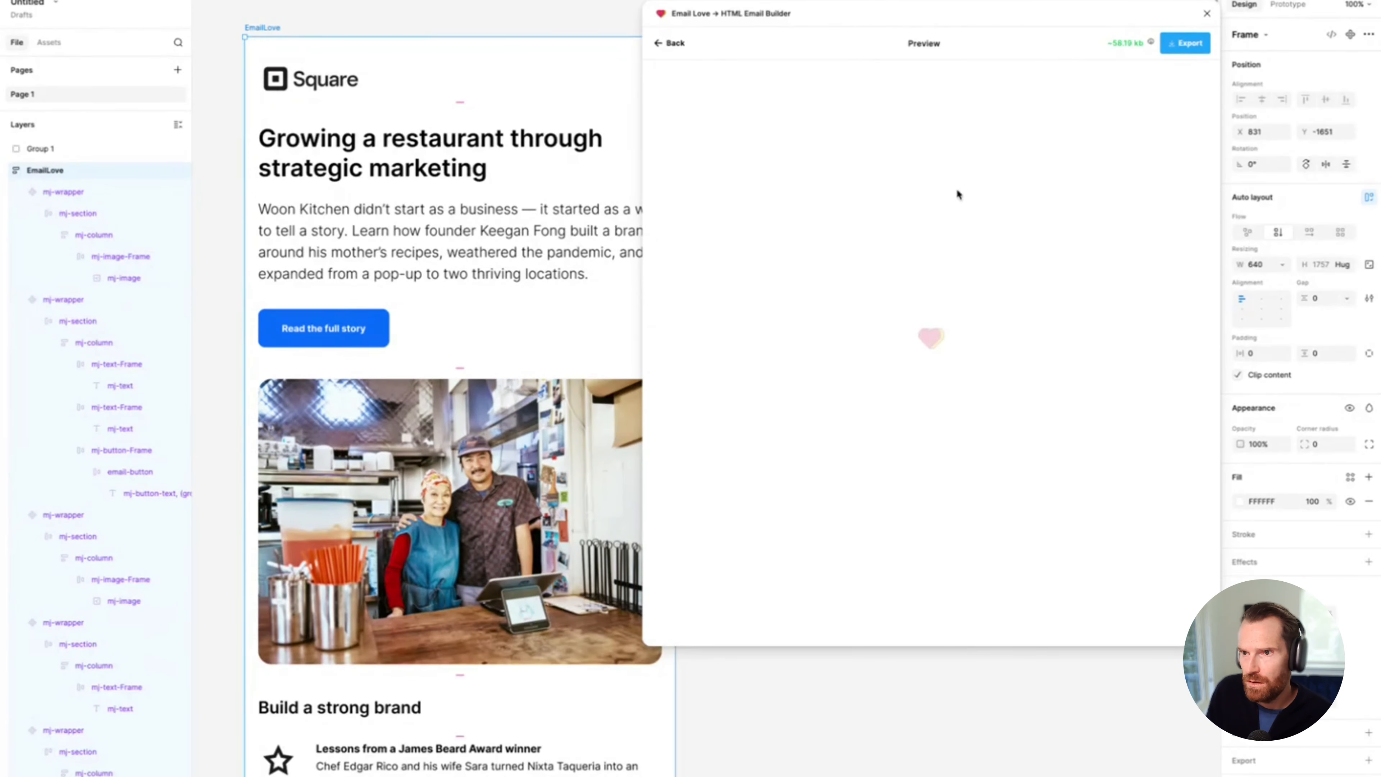
left_click(1153, 77)
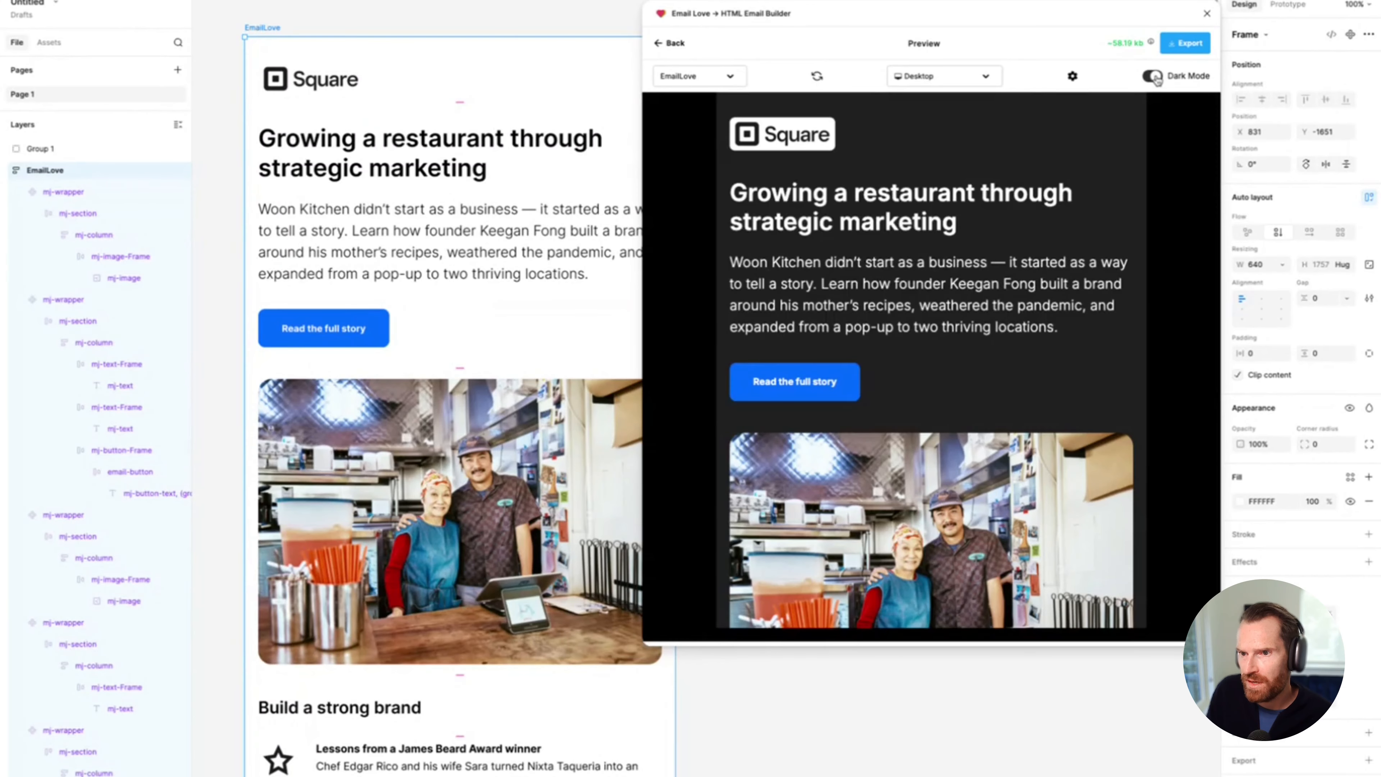
scroll(919, 427, "down", 10)
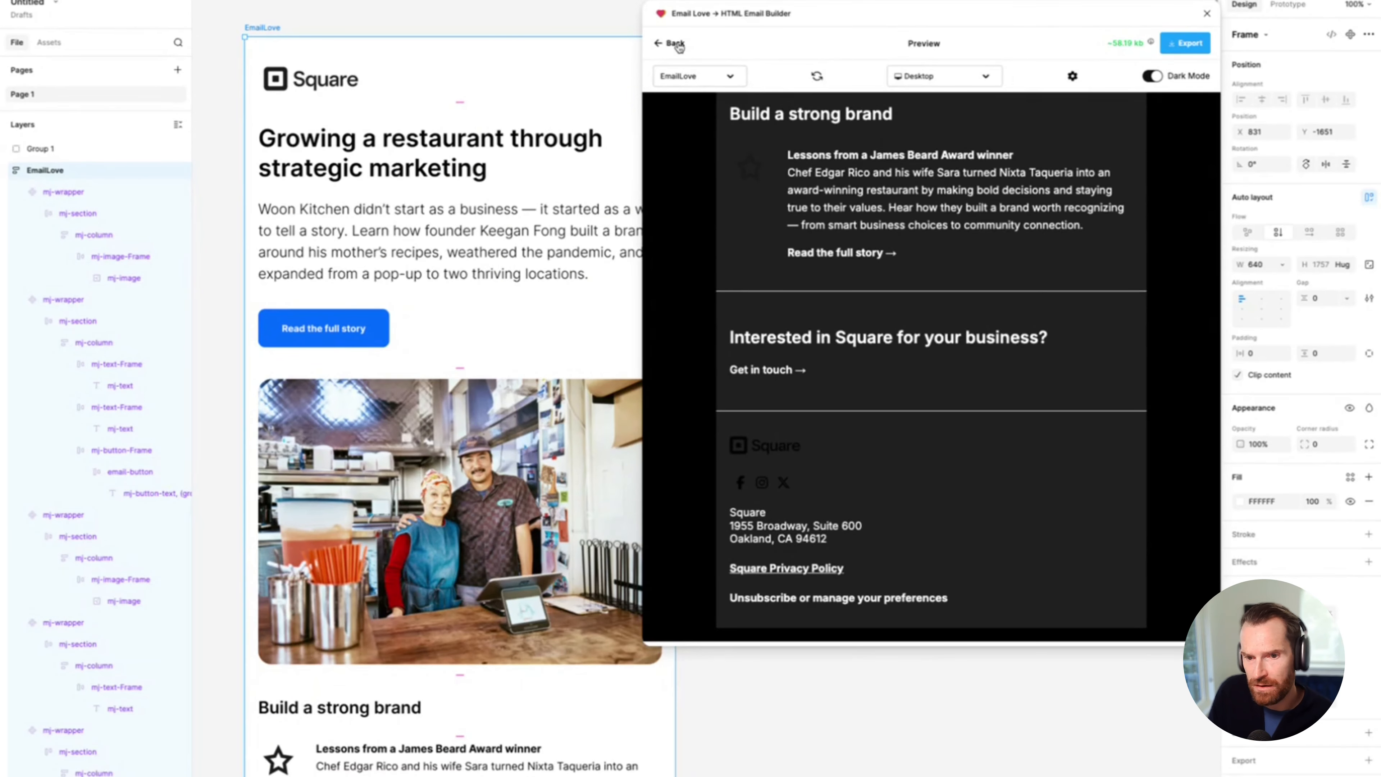
left_click(673, 43)
Step: Replace the footer logo's image fill with Group 1.png from the Desktop
scroll(441, 558, "down", 9)
left_click(302, 572)
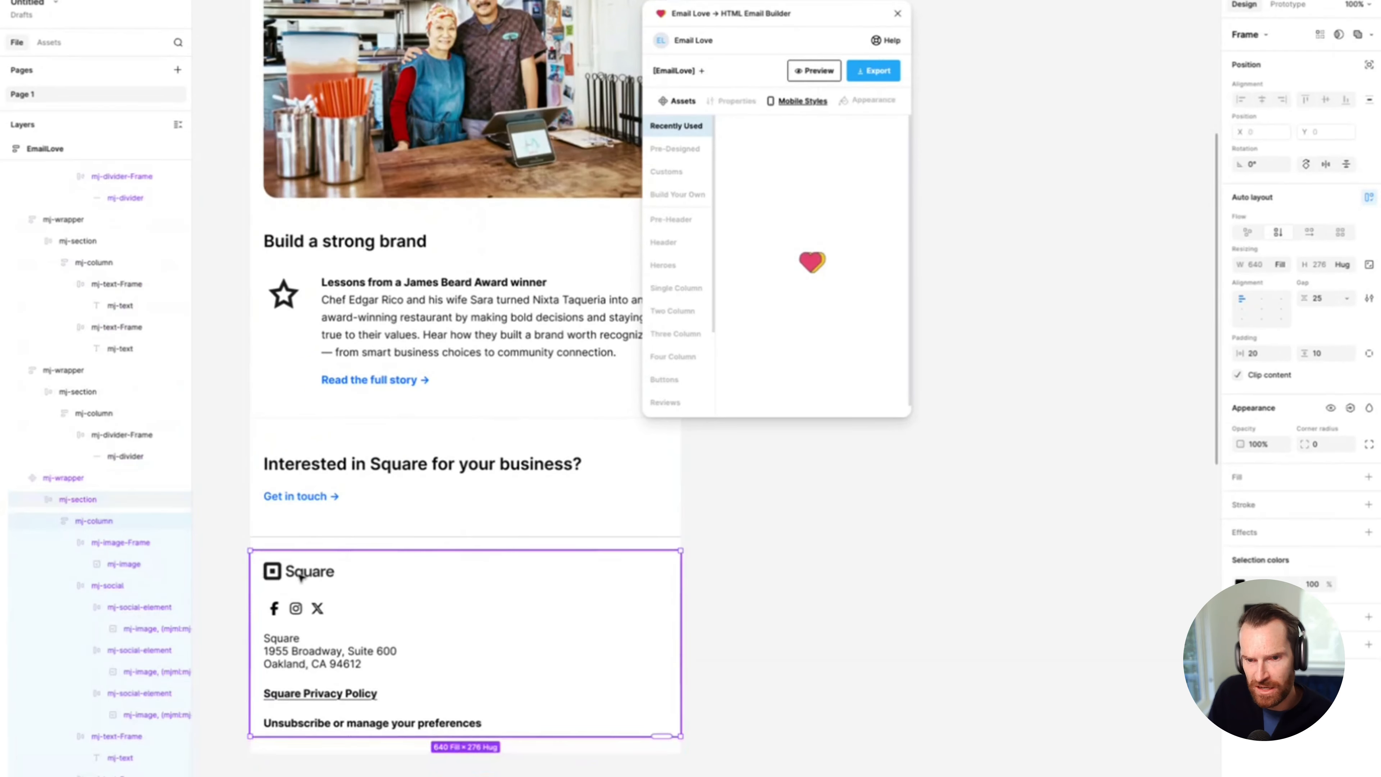
double_click(301, 572)
left_click(1140, 494)
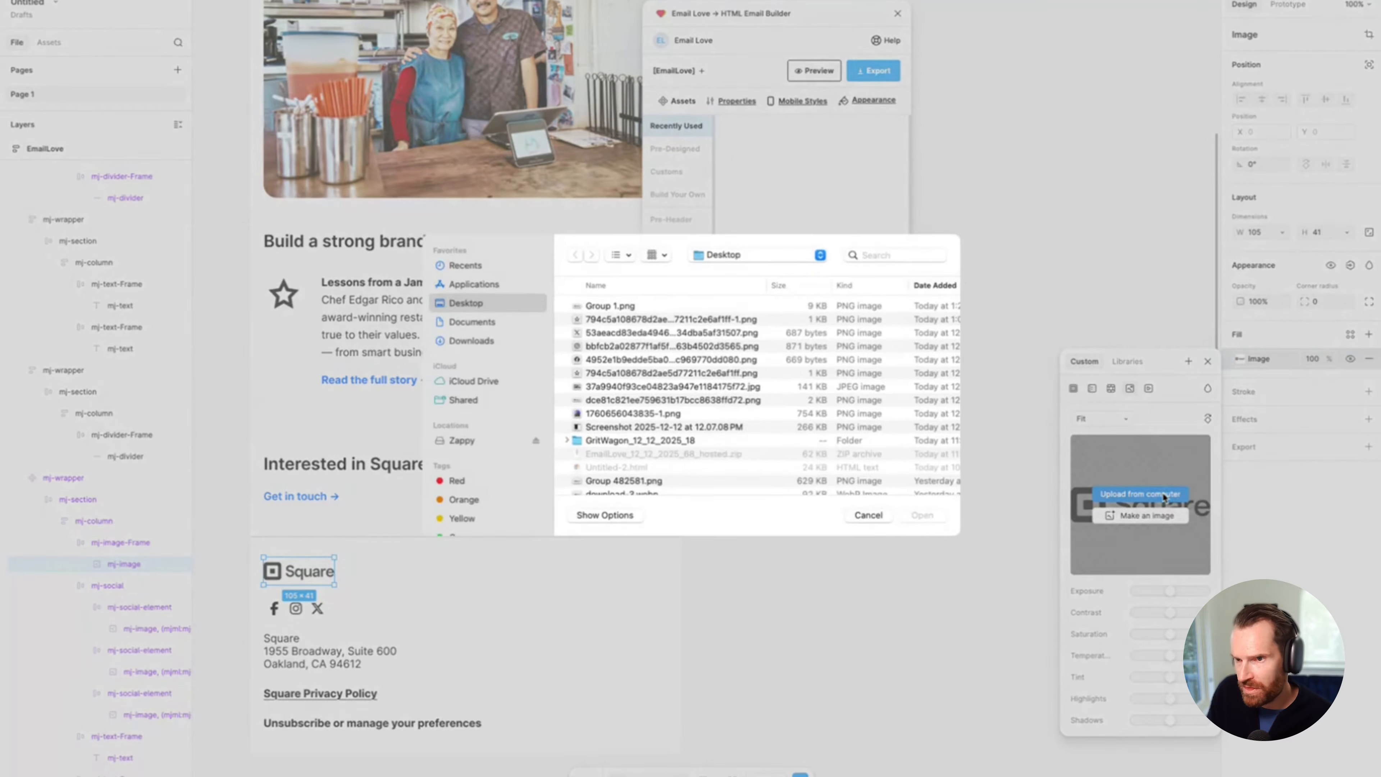
double_click(595, 311)
Step: Preview the EmailLove frame in dark mode and inspect both the footer logo and the header
scroll(288, 174, "up", 10)
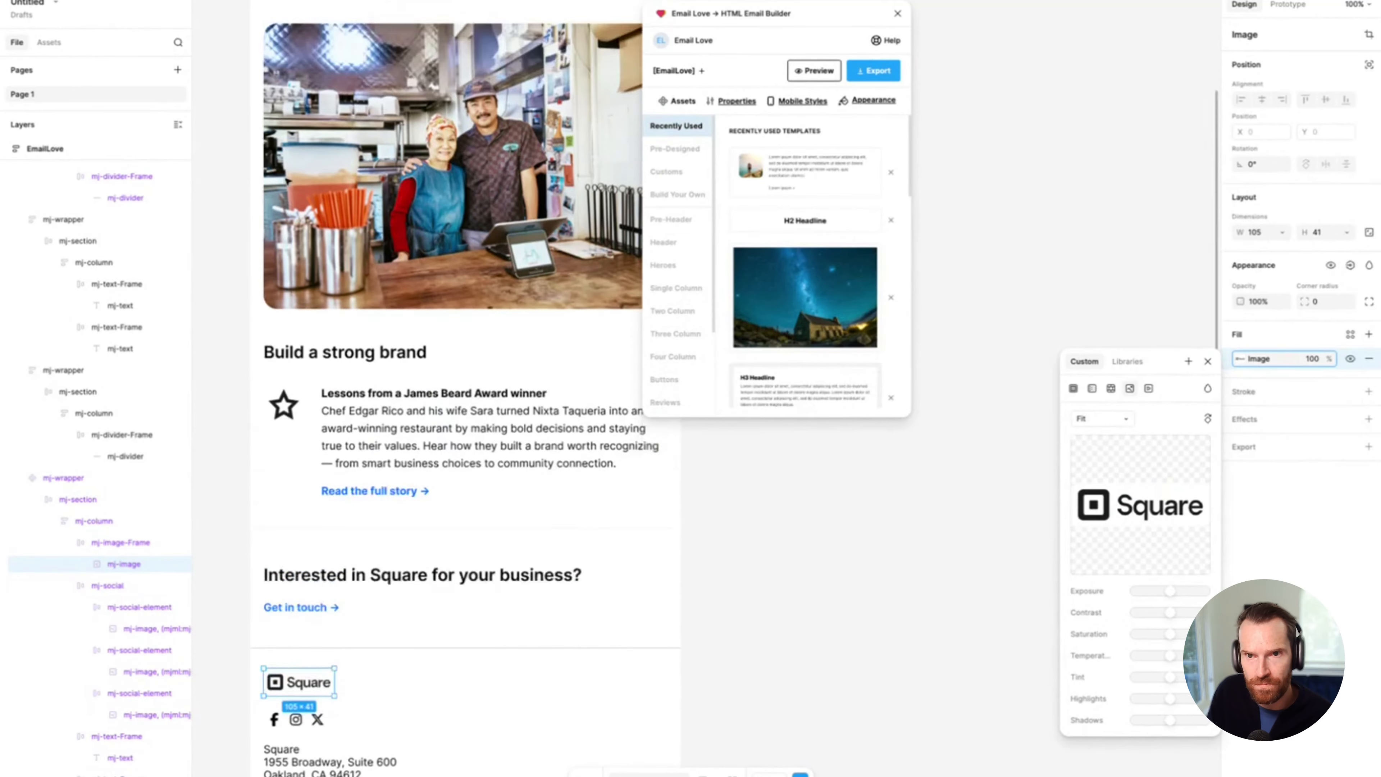
left_click(269, 118)
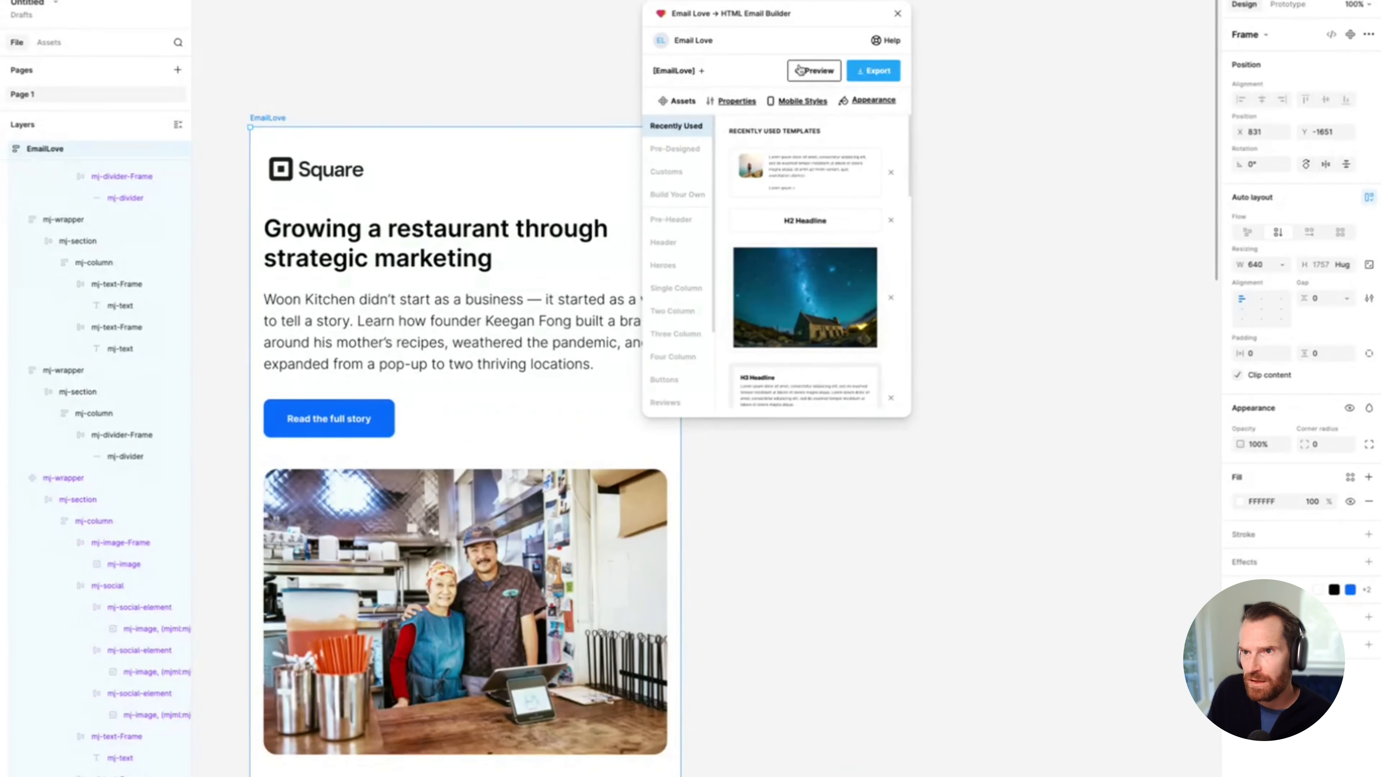
left_click(813, 71)
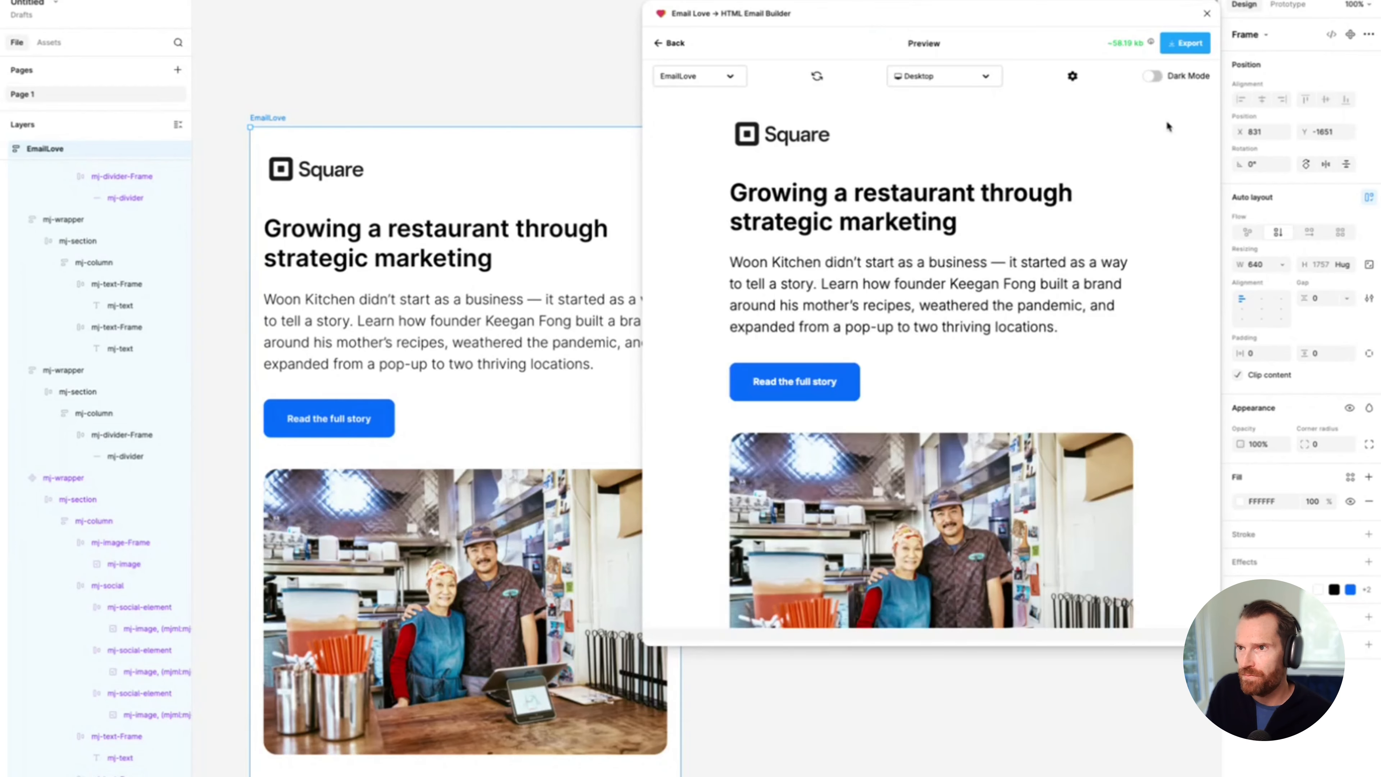
left_click(1152, 76)
scroll(948, 334, "down", 3)
scroll(948, 334, "down", 10)
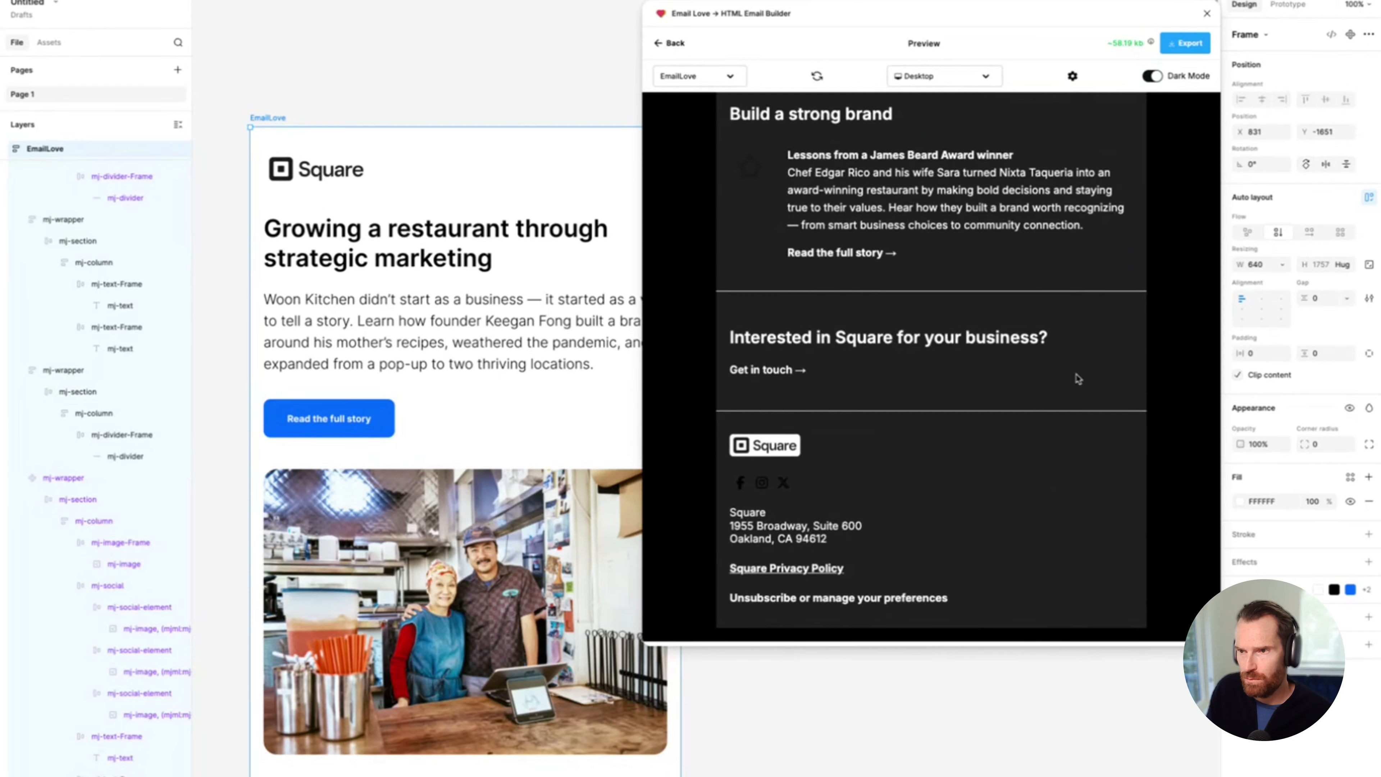
scroll(1078, 379, "up", 15)
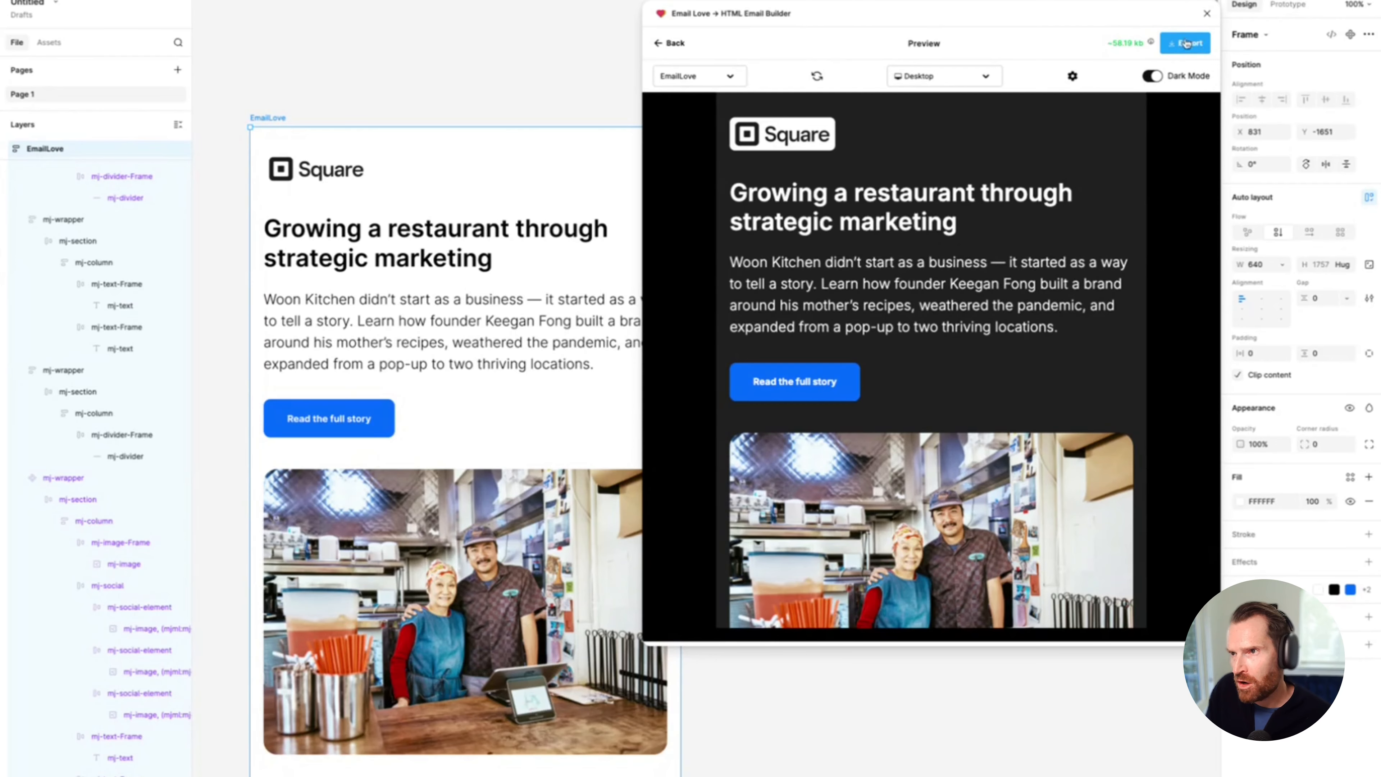
Step: Open the email's export settings, look through the available platforms and choose Braze as the export format
left_click(1187, 46)
left_click_drag(816, 21, 931, 154)
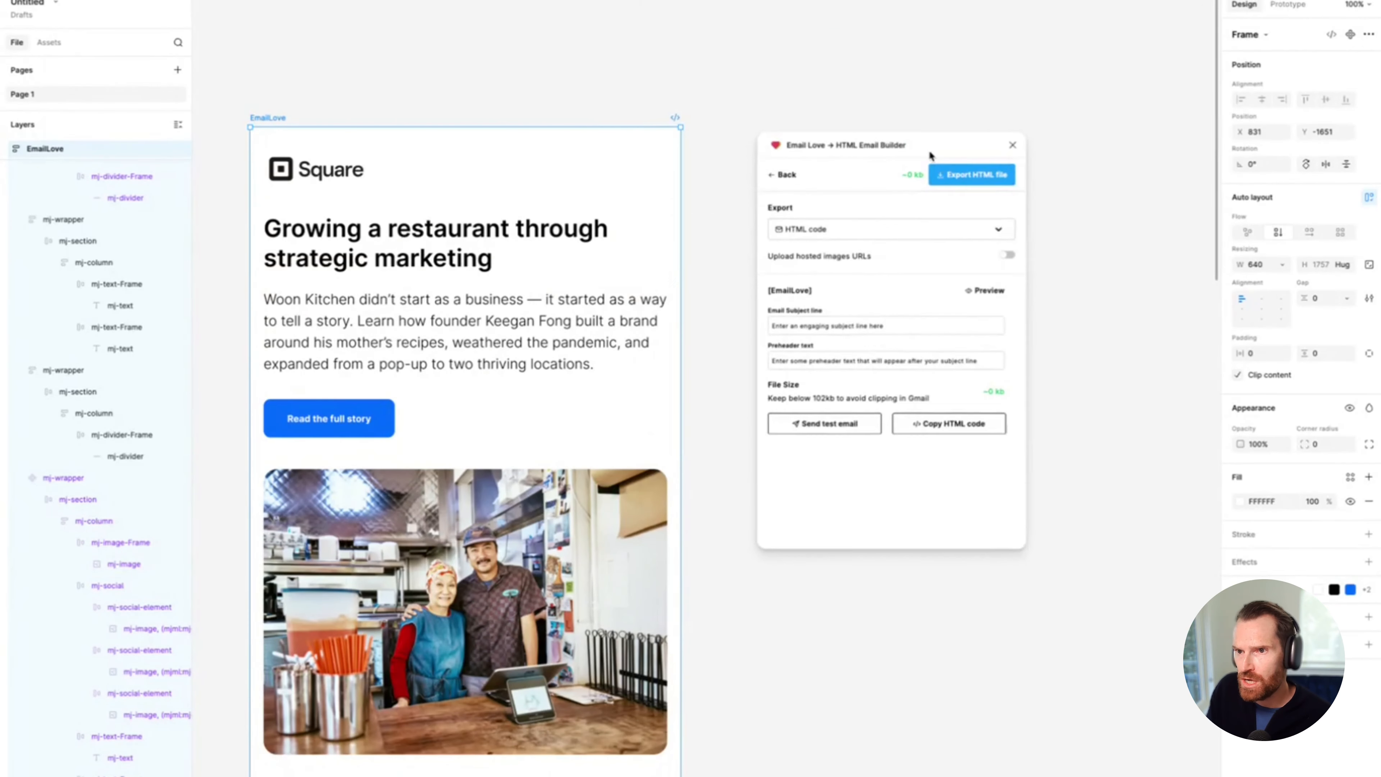
left_click(823, 238)
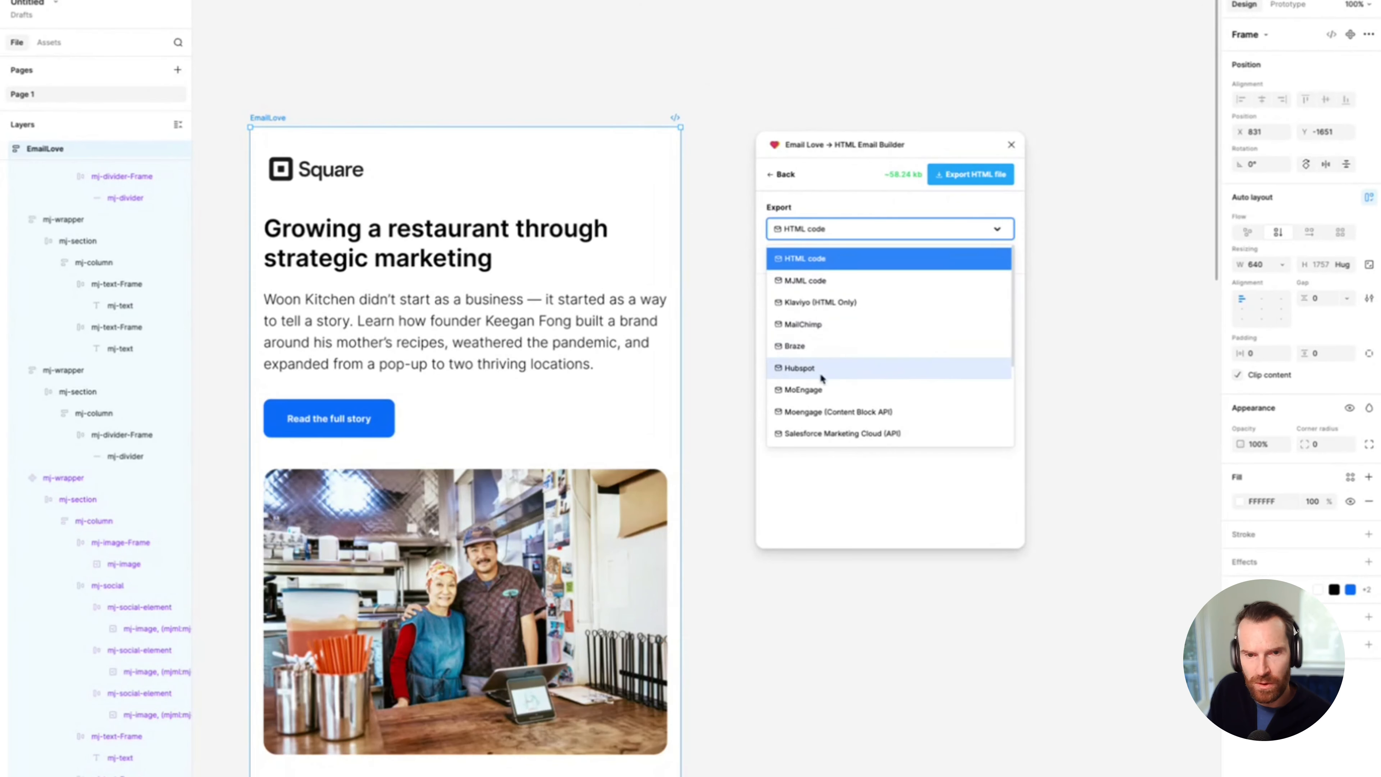
scroll(831, 376, "down", 3)
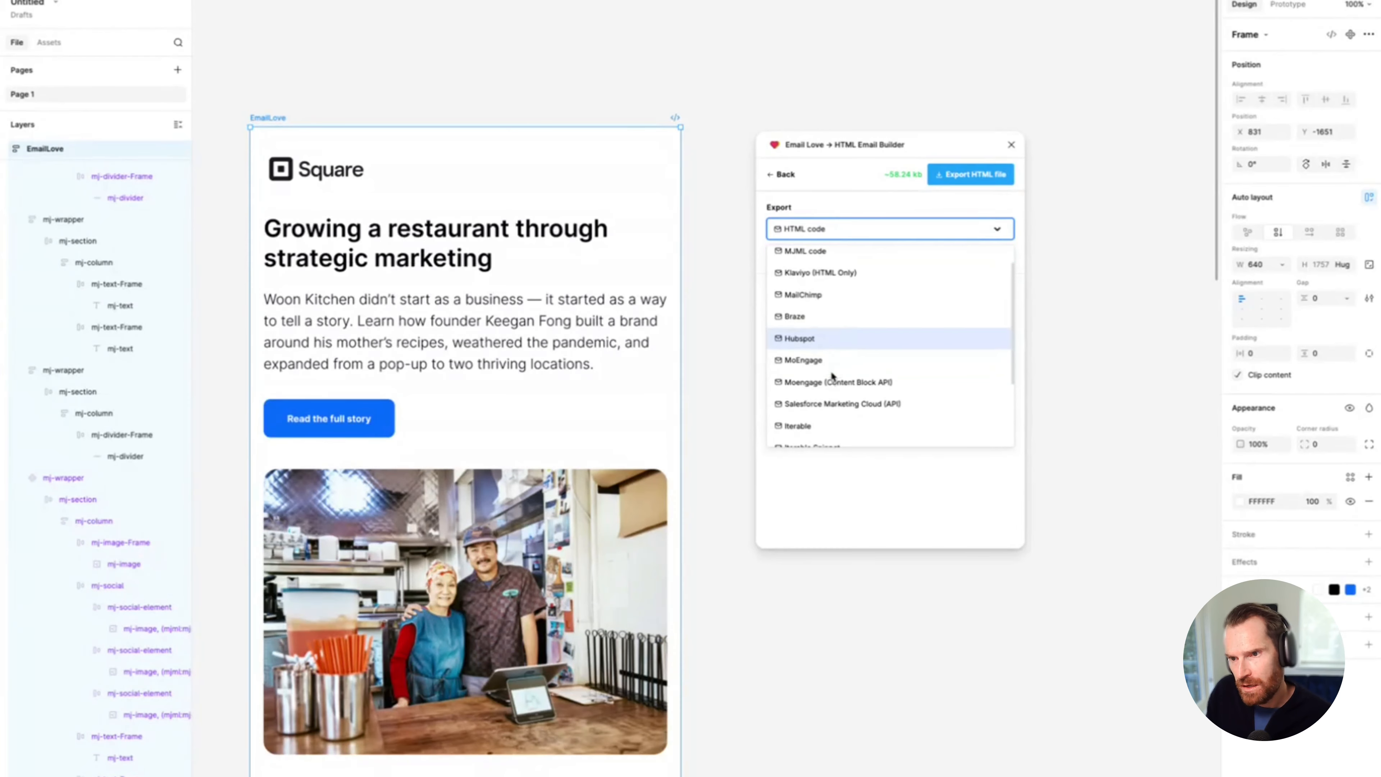
scroll(831, 365, "down", 4)
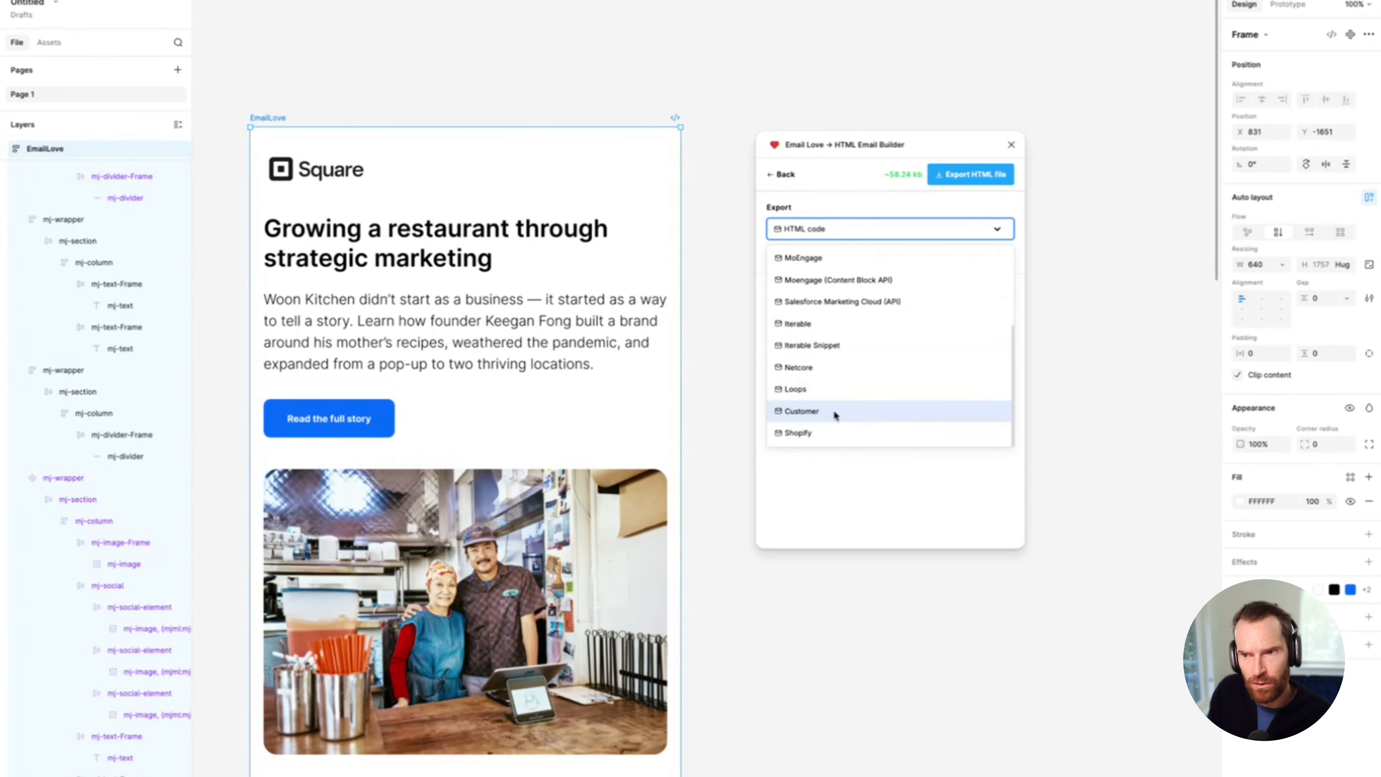
scroll(833, 411, "up", 3)
left_click(853, 347)
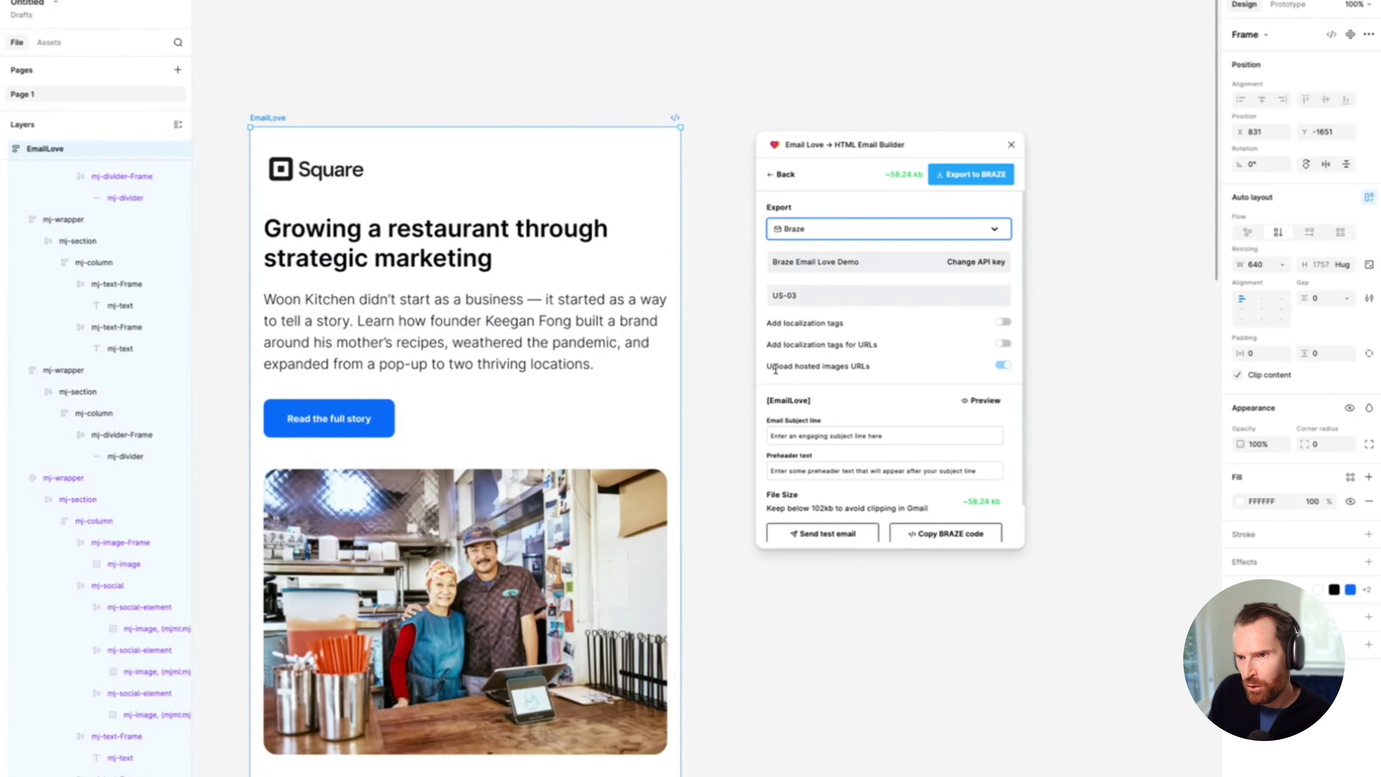
Step: Review the Braze export options, including the hosted image URL upload and the subject and preheader fields
left_click_drag(776, 375, 868, 375)
left_click(855, 369)
scroll(856, 365, "down", 2)
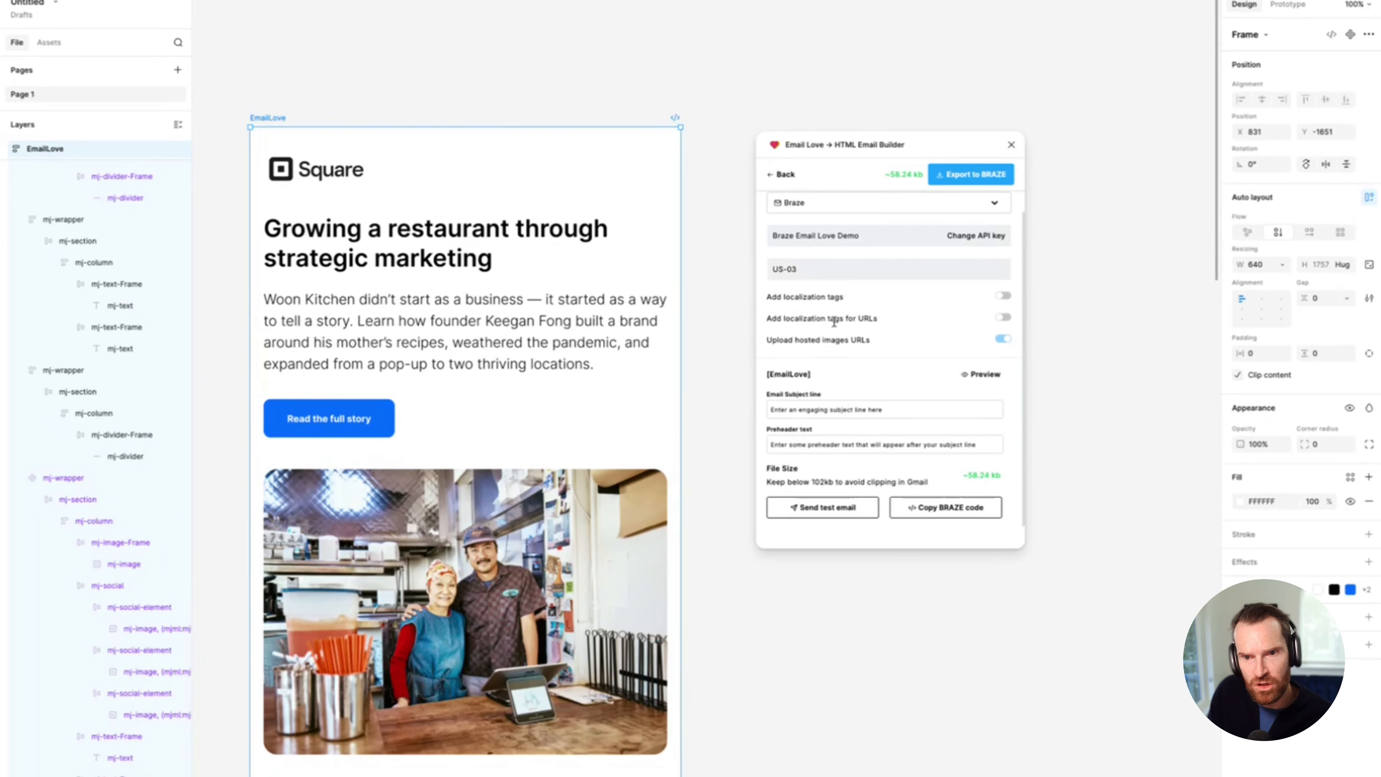
scroll(493, 338, "down", 3)
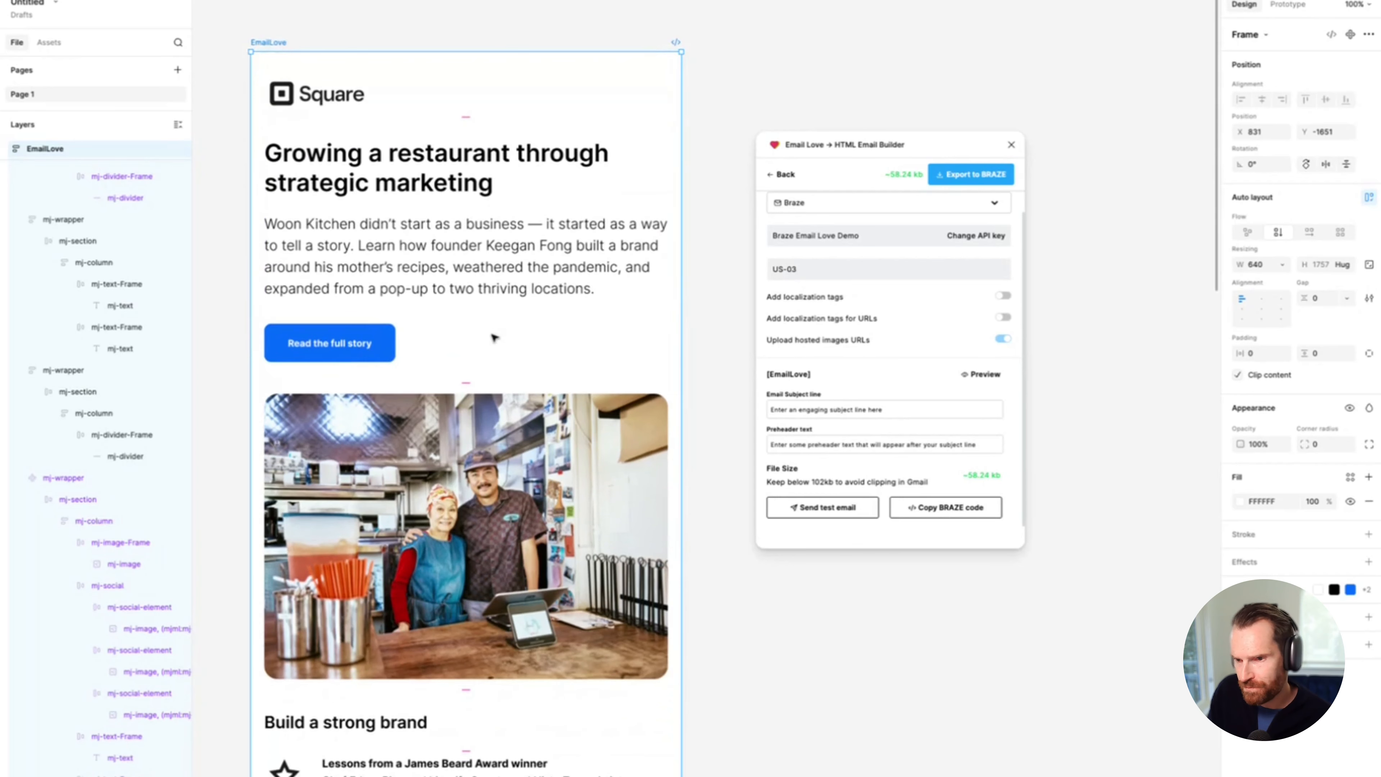
Step: Send a test email of the EmailLove frame to the saved emaillove.com recipient address
left_click(835, 511)
left_click(841, 243)
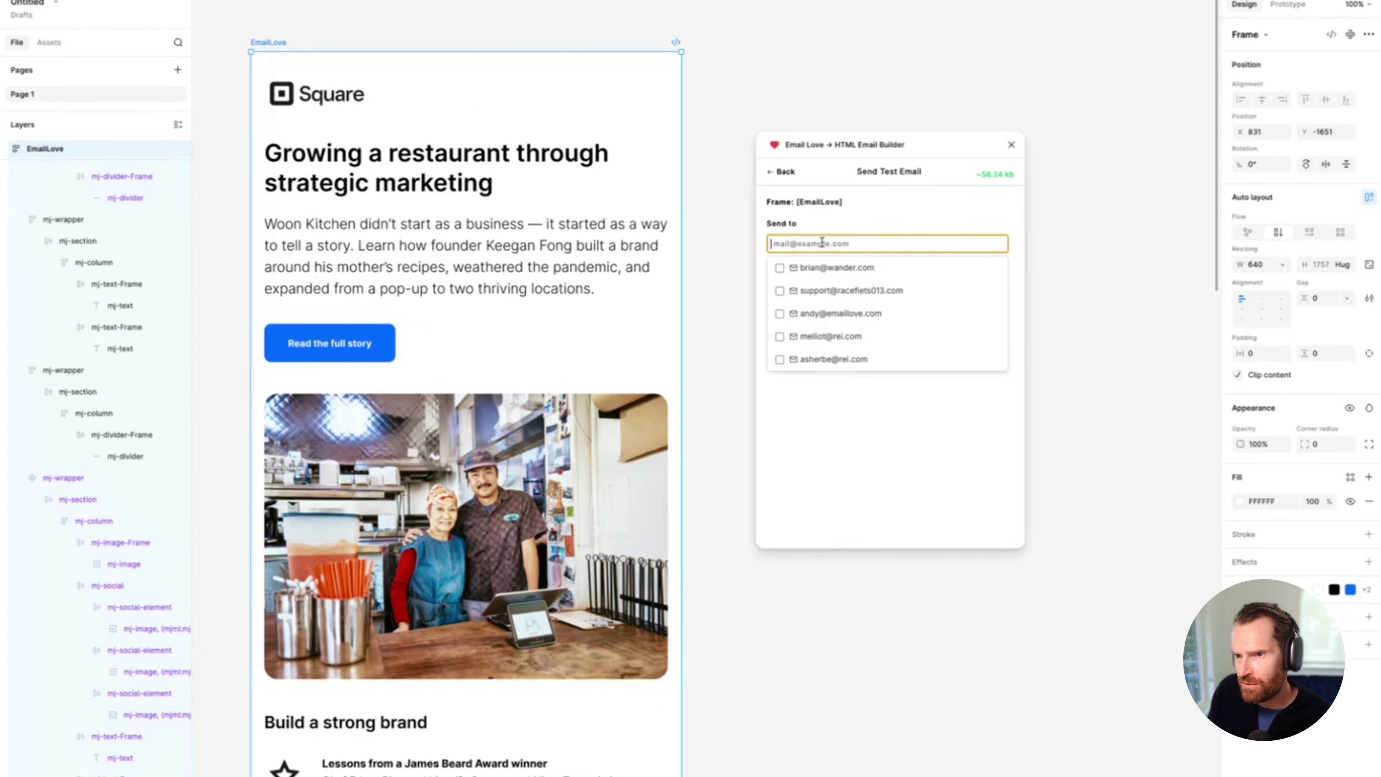
left_click(827, 317)
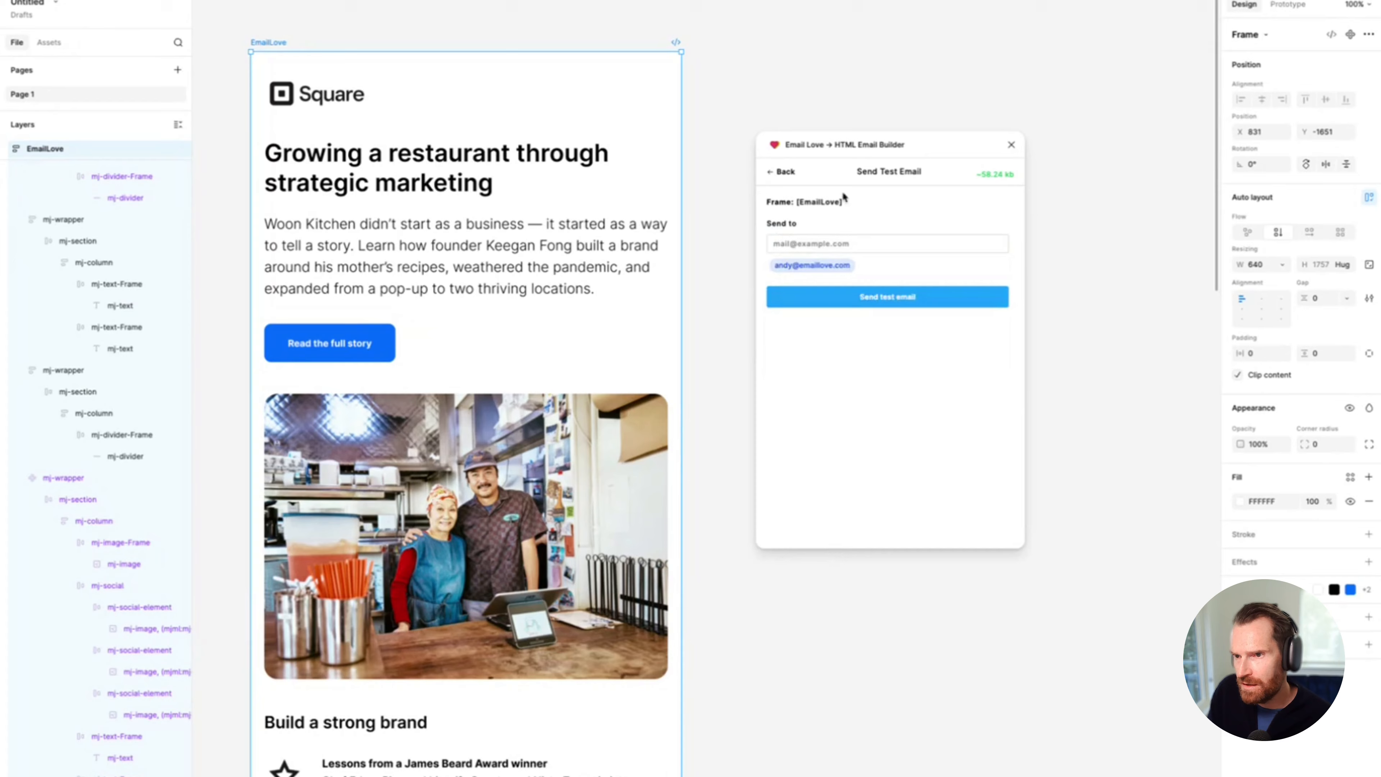
left_click(894, 297)
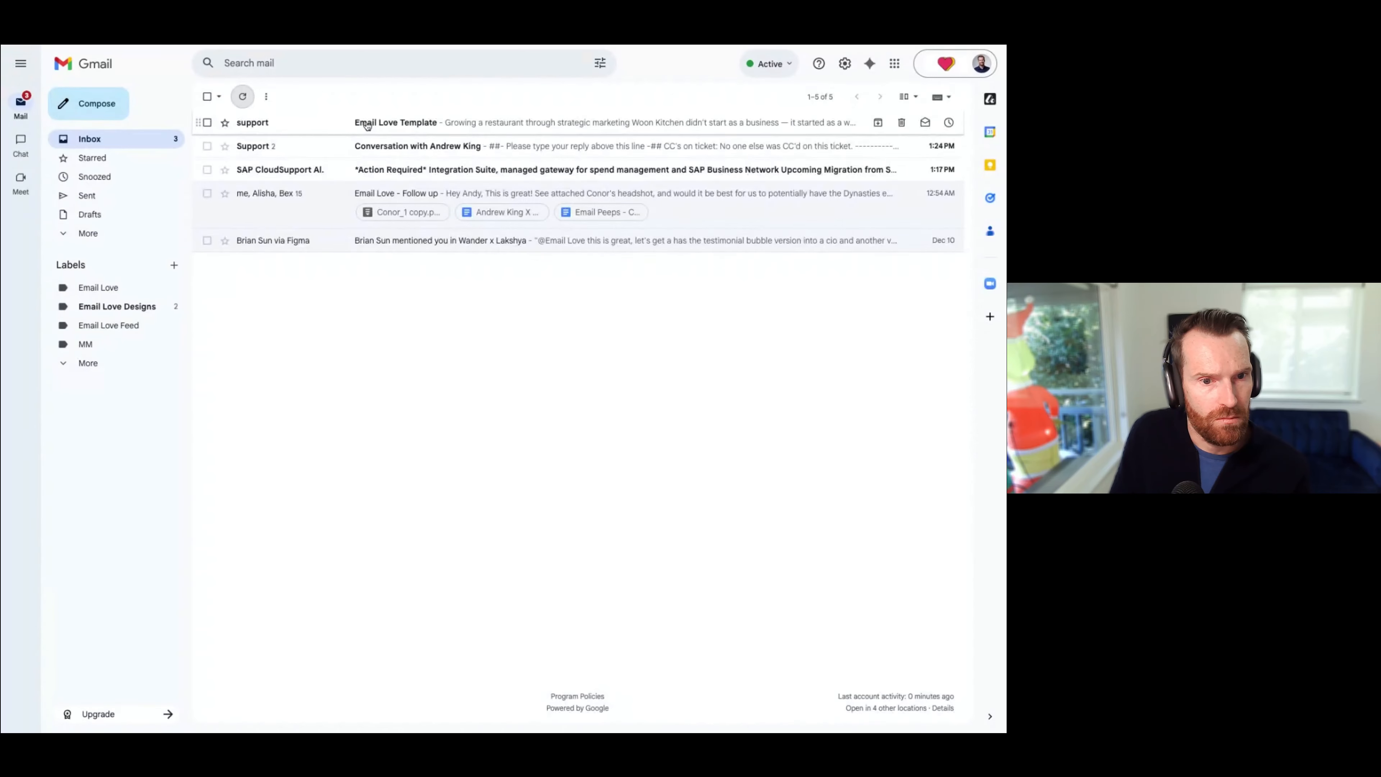
Step: Open the Email Love Template test message in the Gmail inbox and examine its rendering from header to footer
left_click(362, 126)
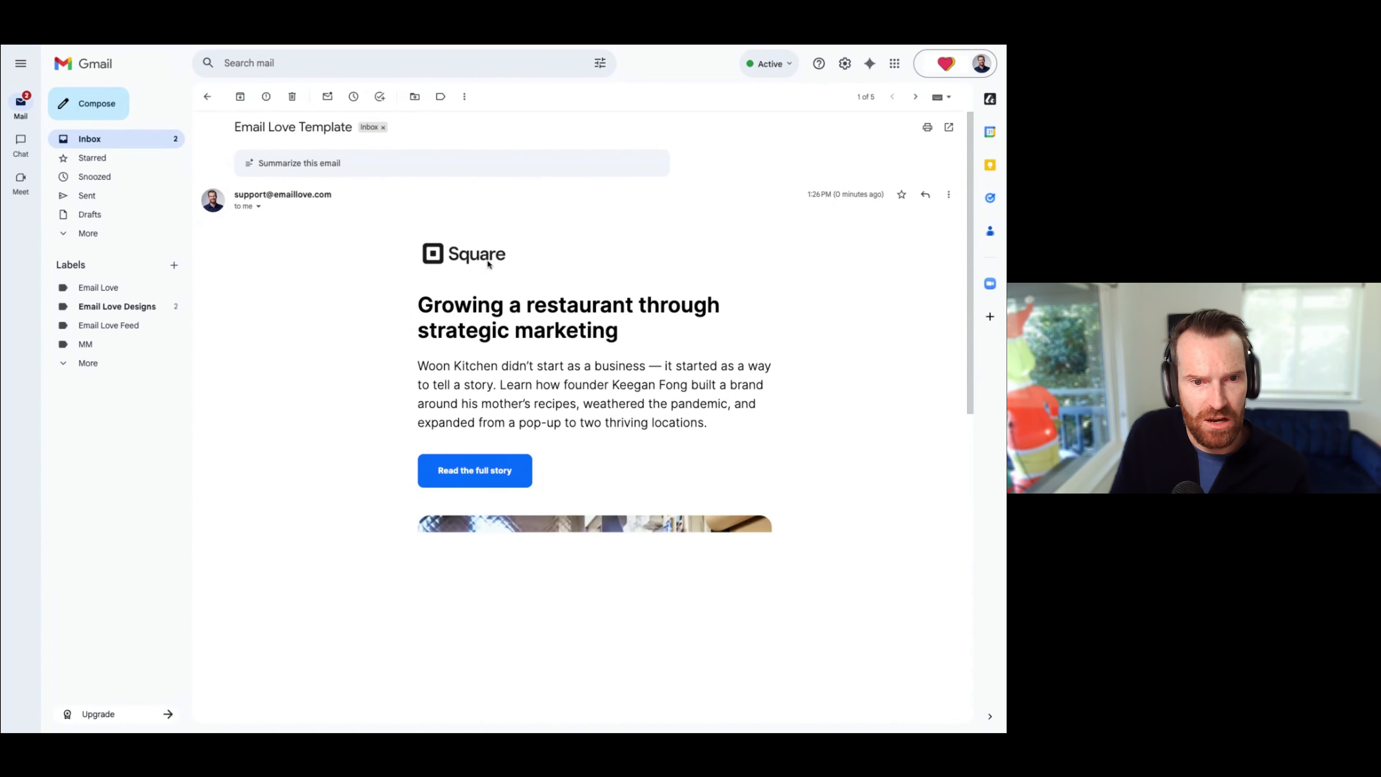
scroll(646, 405, "down", 1)
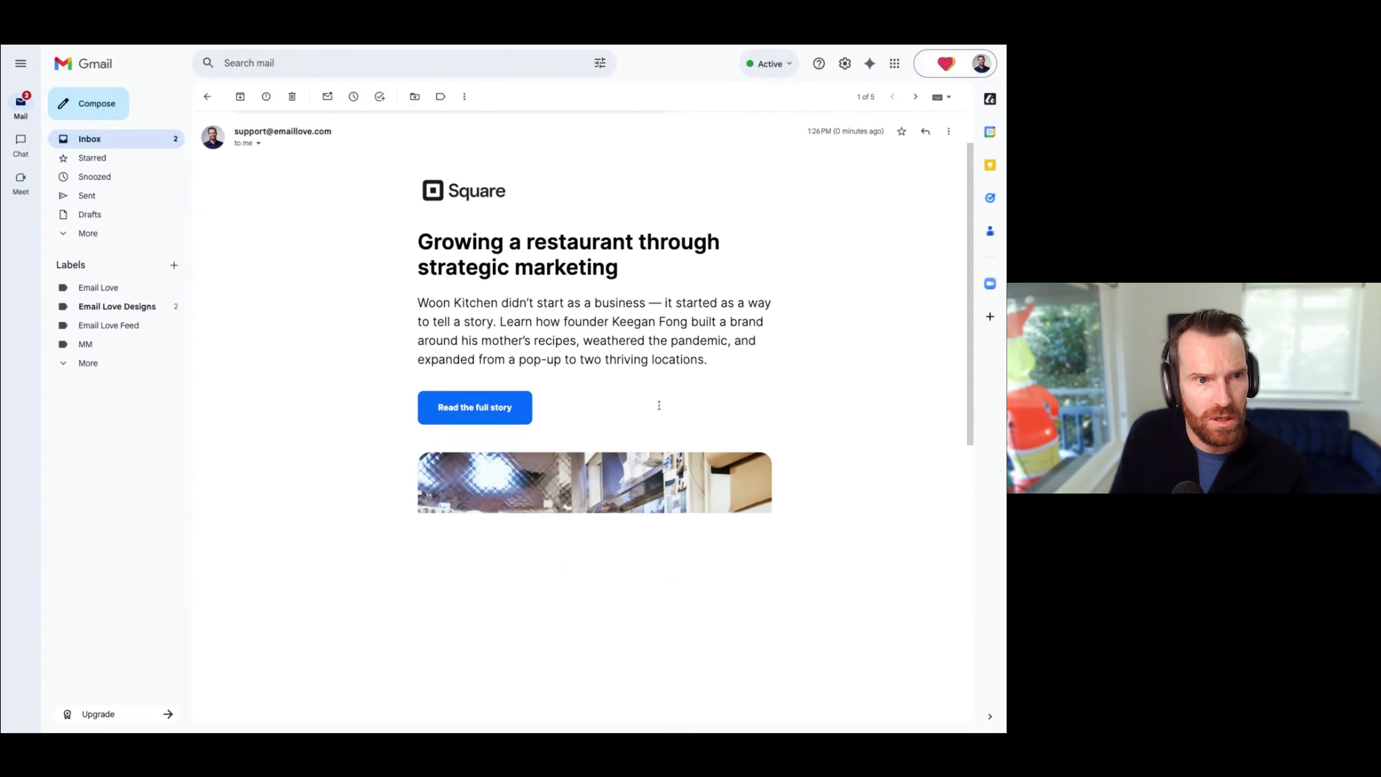
scroll(657, 401, "down", 5)
scroll(678, 354, "down", 1)
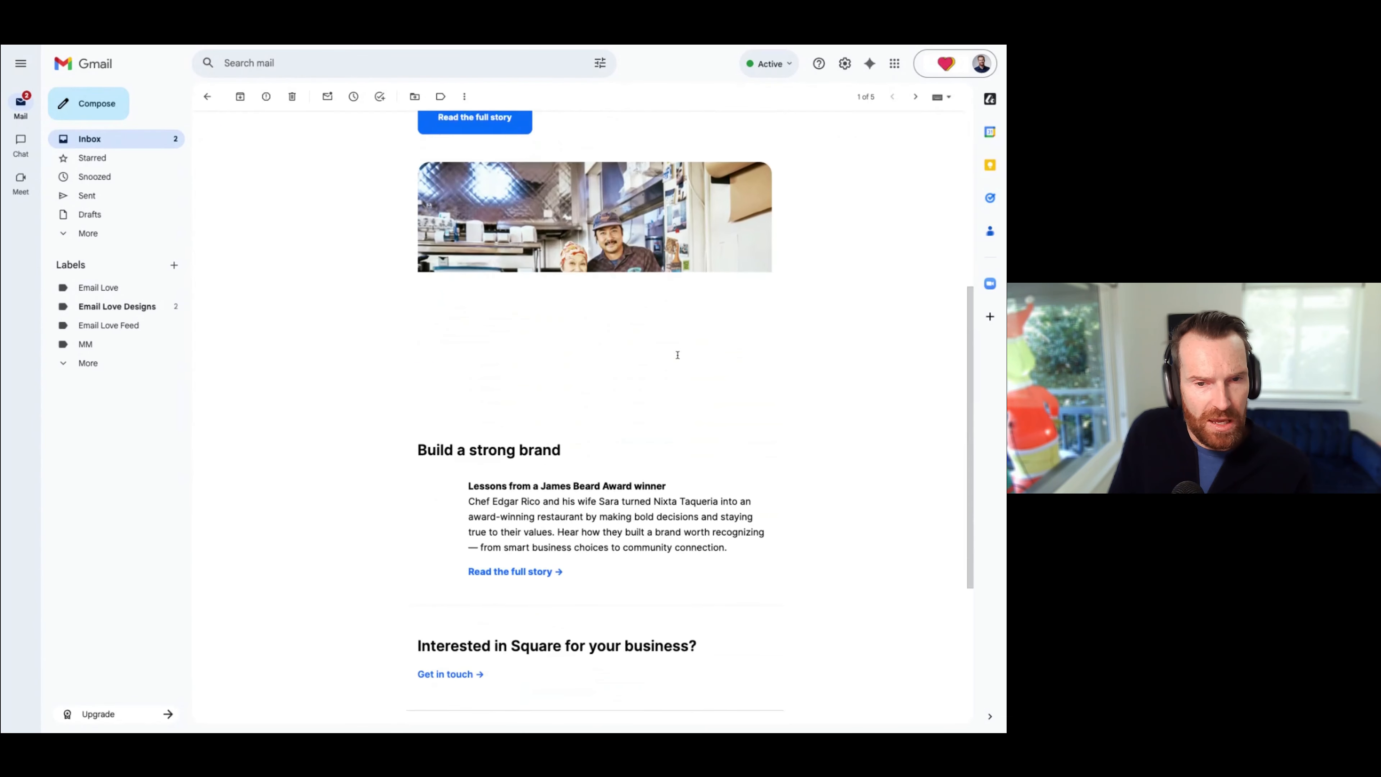
scroll(680, 346, "down", 1)
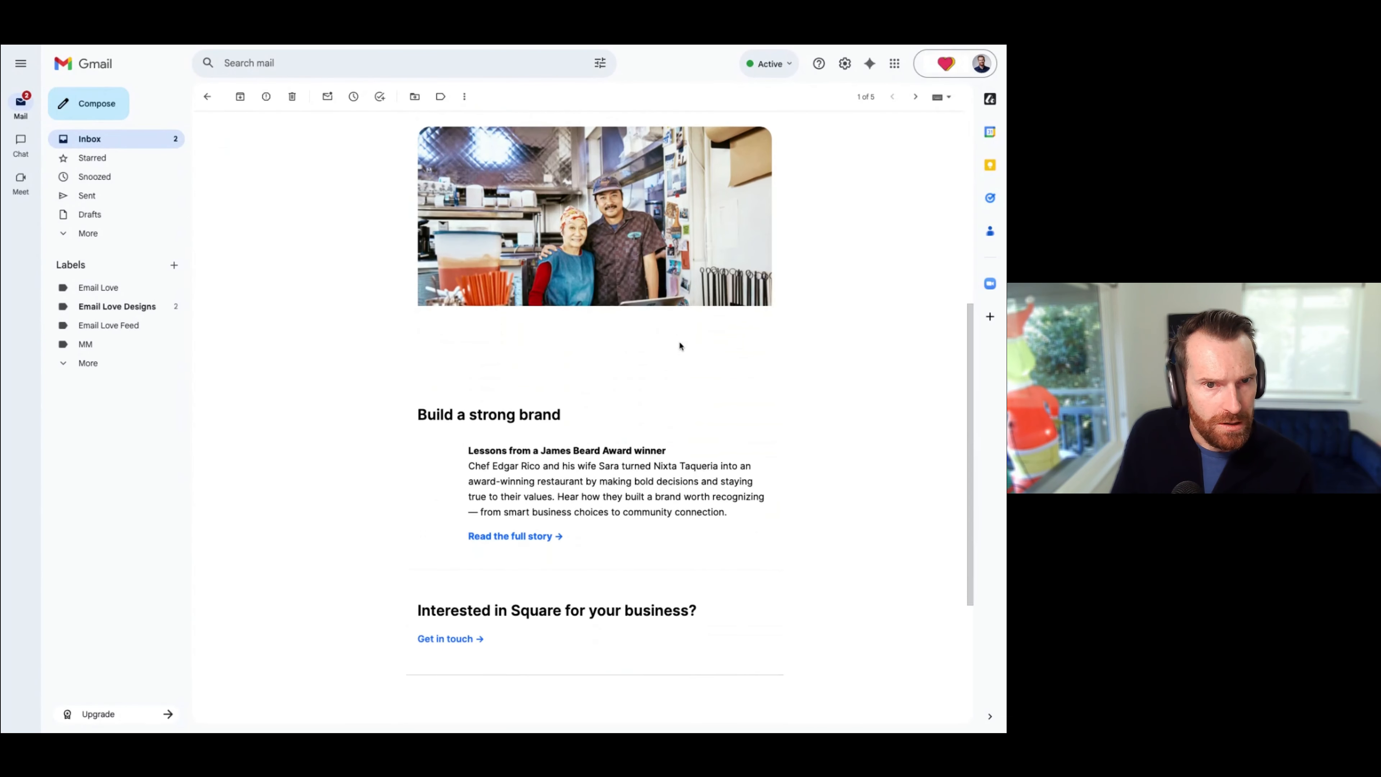
scroll(534, 328, "down", 5)
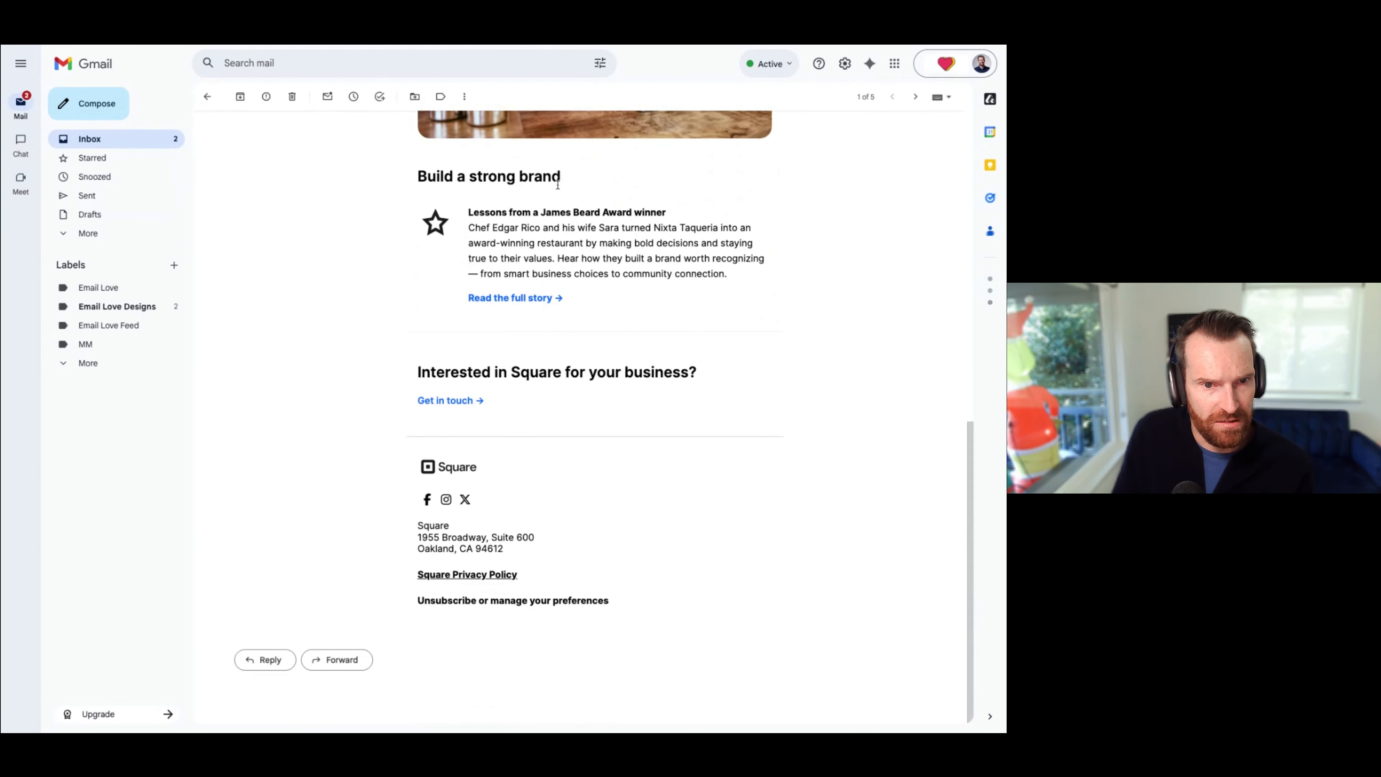
scroll(557, 185, "up", 4)
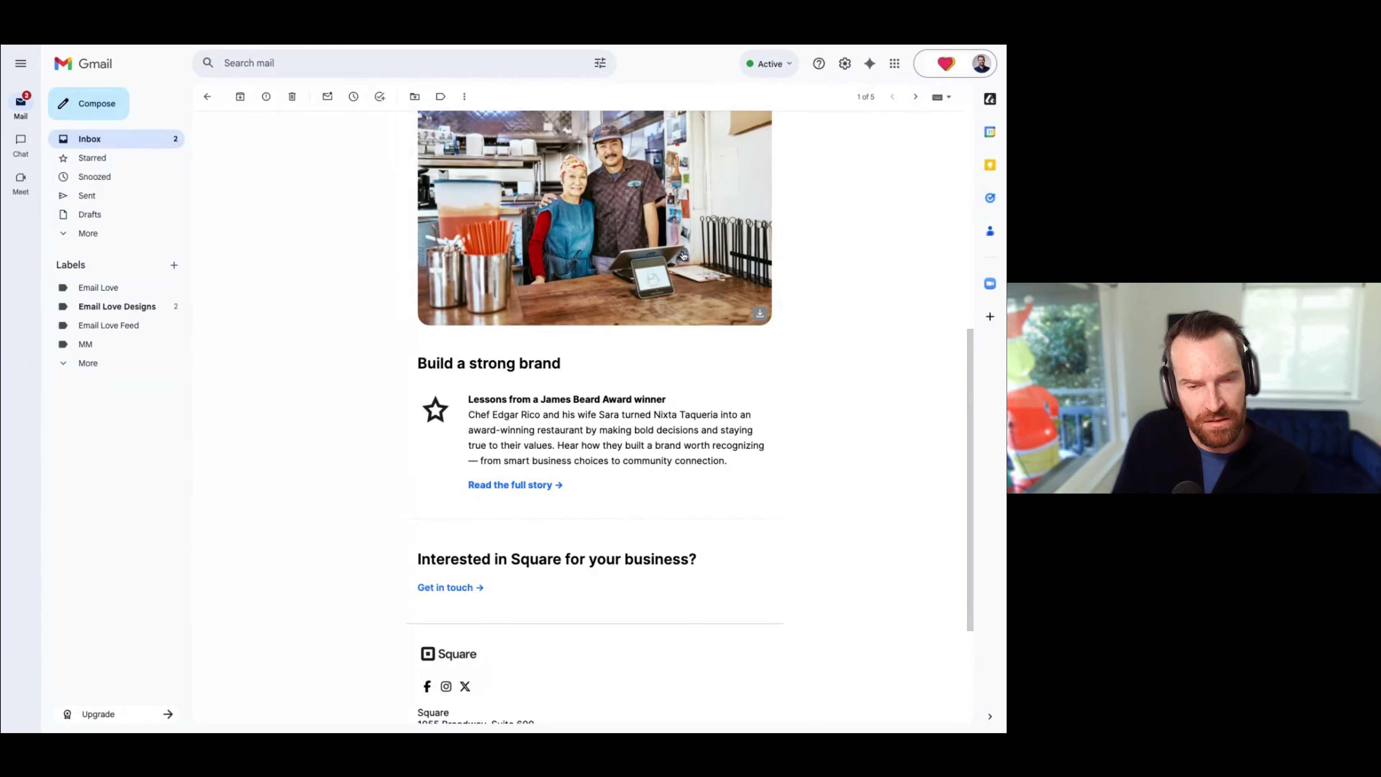
scroll(683, 227, "up", 5)
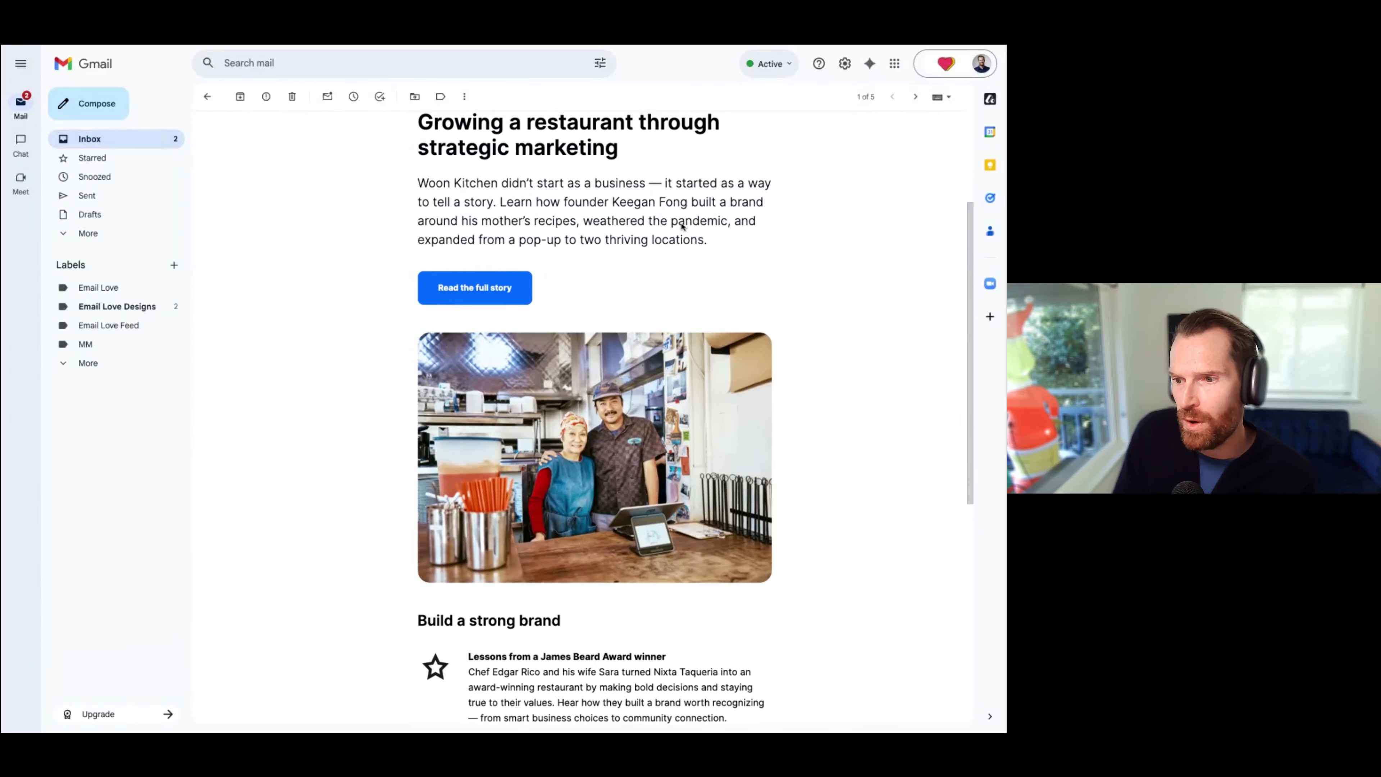
scroll(683, 223, "up", 4)
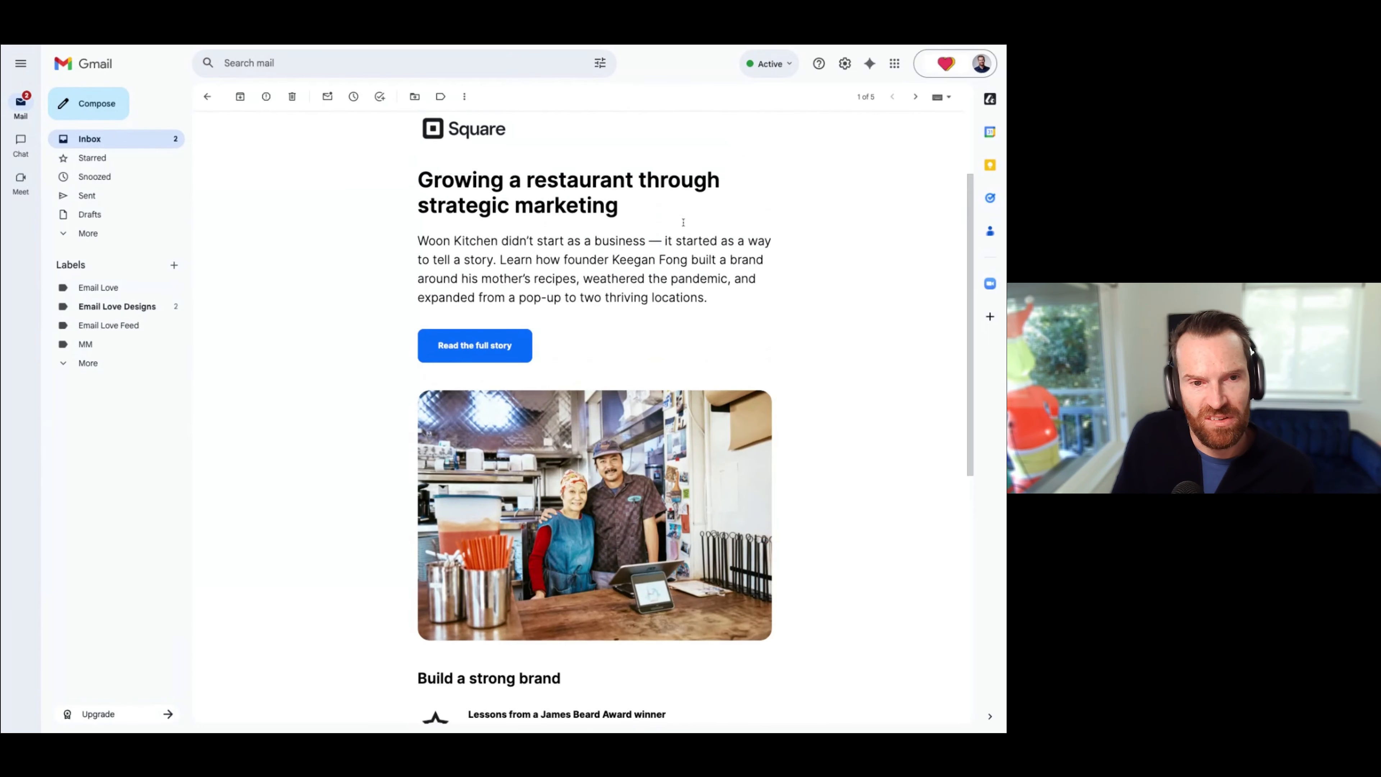